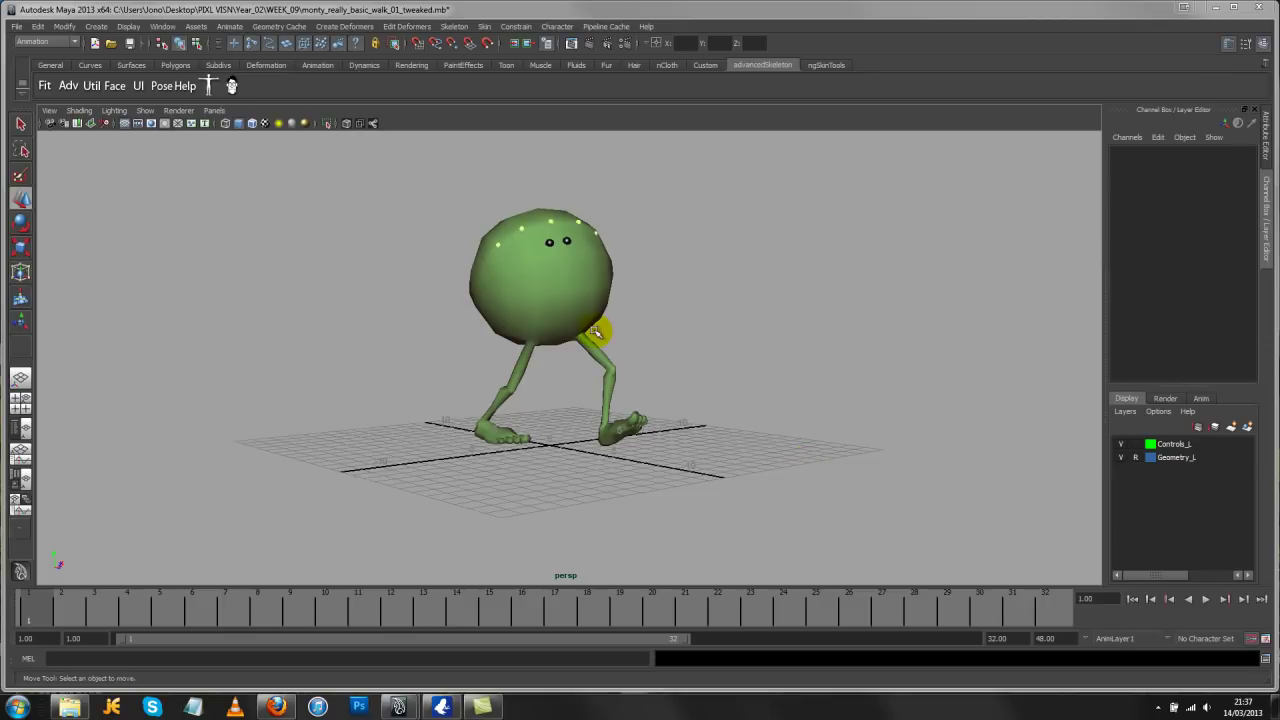
Orbit around Monty and turn on NURBS Curves display in the perspective viewport
{"action": "left_click_drag", "start_coordinate": [592, 328], "coordinate": [689, 409], "text": "alt"}
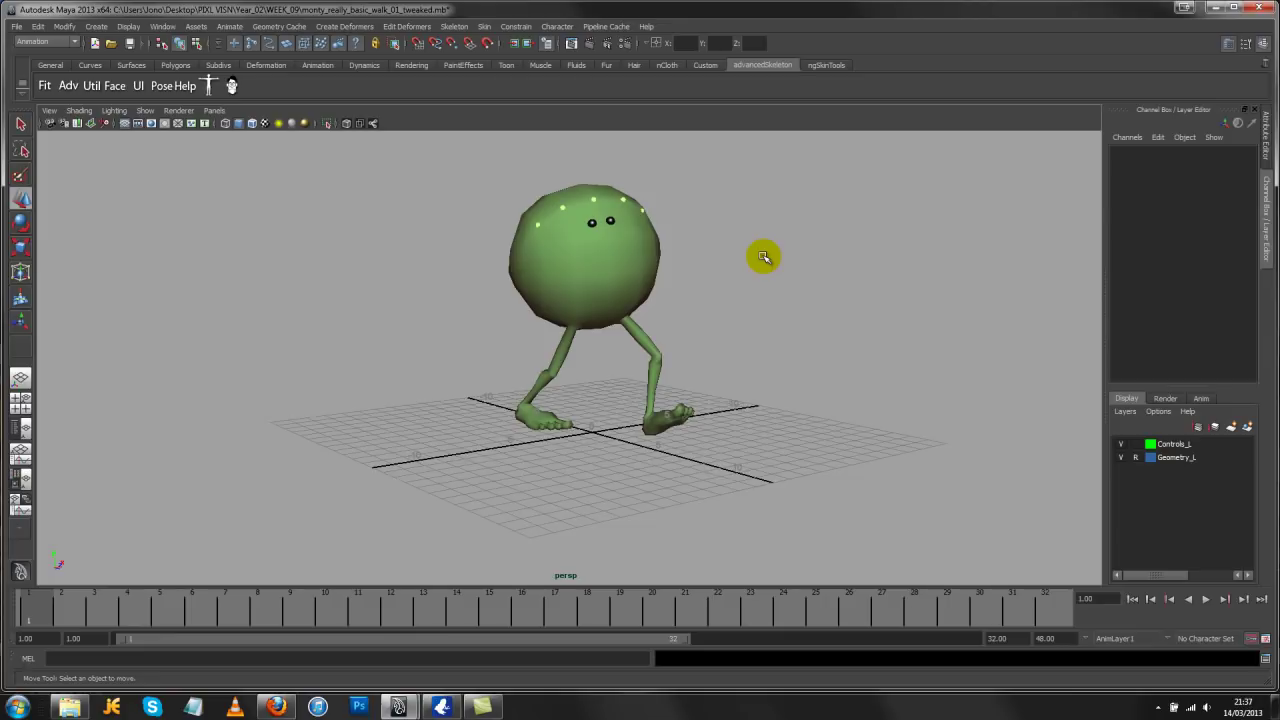
{"action": "left_click_drag", "start_coordinate": [763, 257], "coordinate": [618, 200], "text": "alt"}
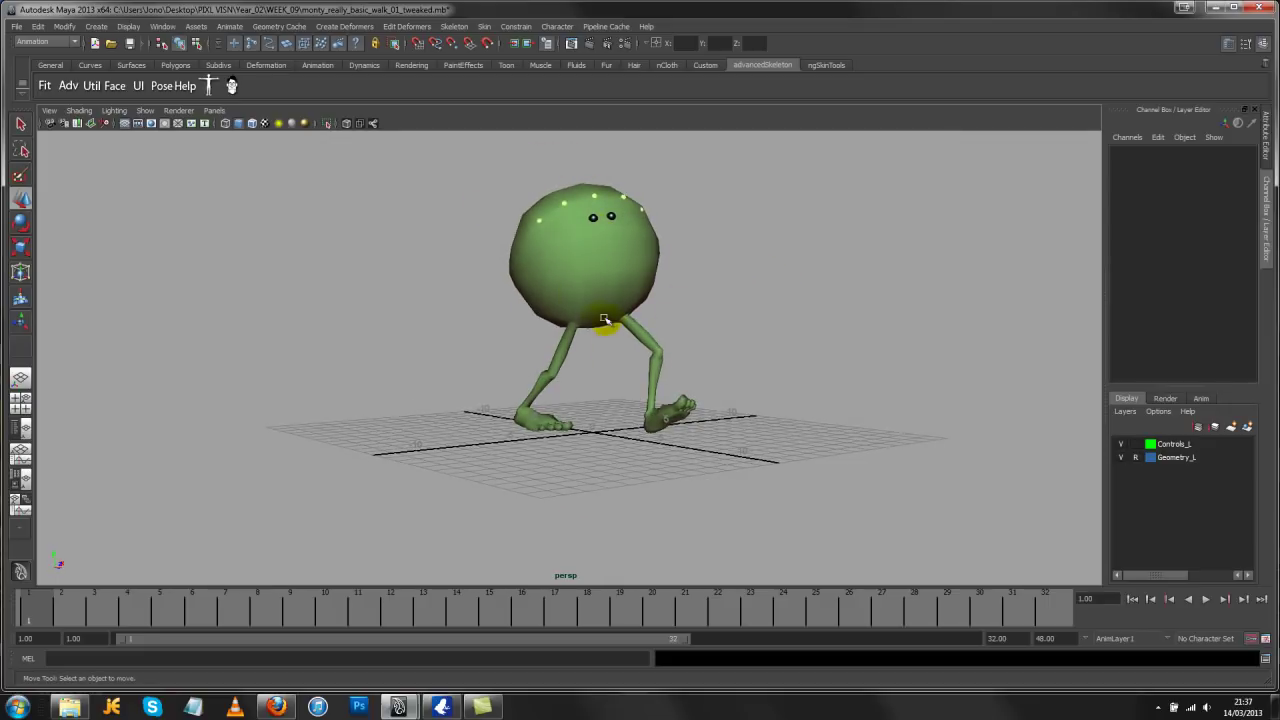
{"action": "left_click_drag", "start_coordinate": [791, 449], "coordinate": [606, 465], "text": "alt"}
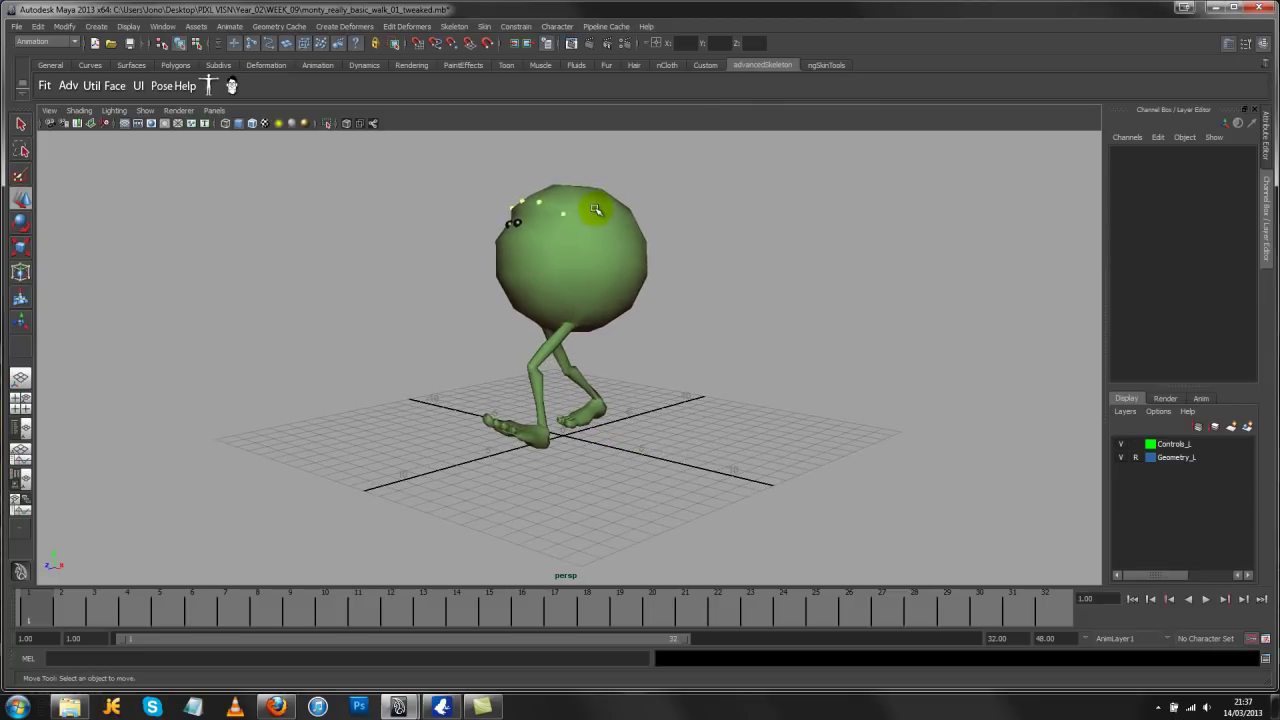
{"action": "left_click_drag", "start_coordinate": [145, 110], "coordinate": [200, 170]}
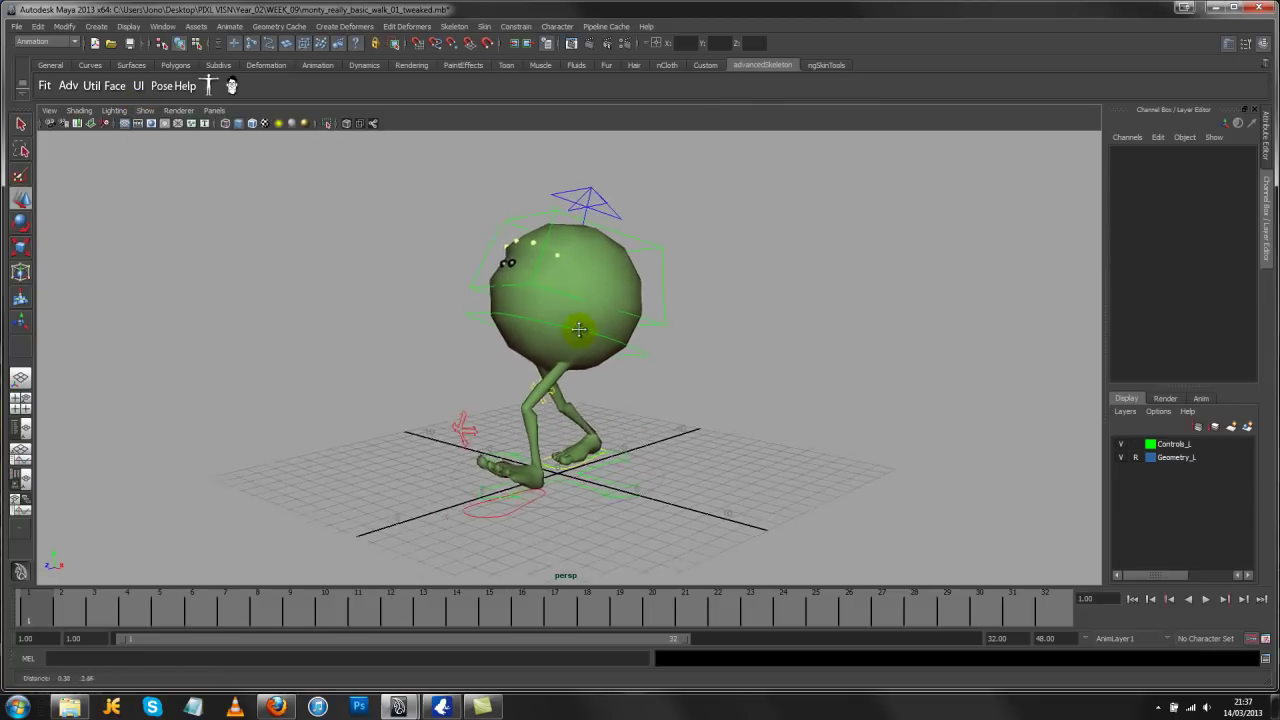
Select squash_CTRL, test-squash the body down, and play the walk cycle
{"action": "left_click", "coordinate": [580, 213]}
{"action": "left_click_drag", "start_coordinate": [596, 192], "coordinate": [596, 218]}
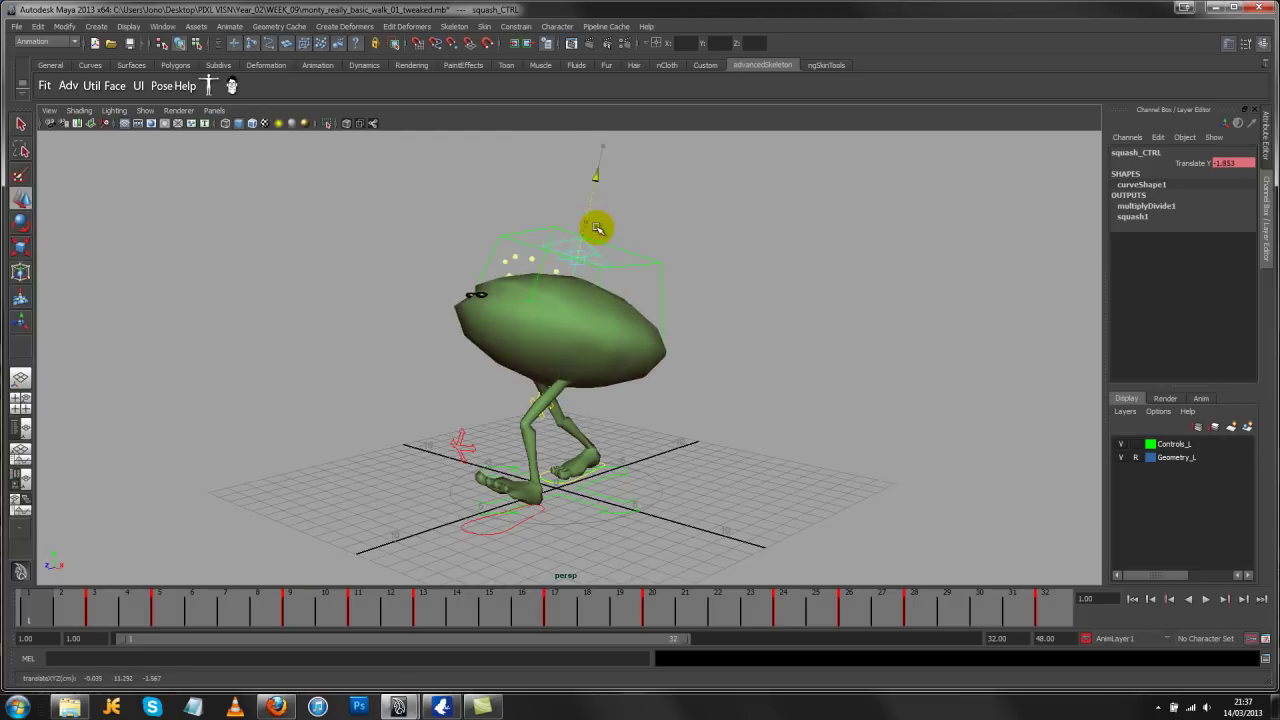
{"action": "left_click_drag", "start_coordinate": [626, 317], "coordinate": [538, 496], "text": "alt"}
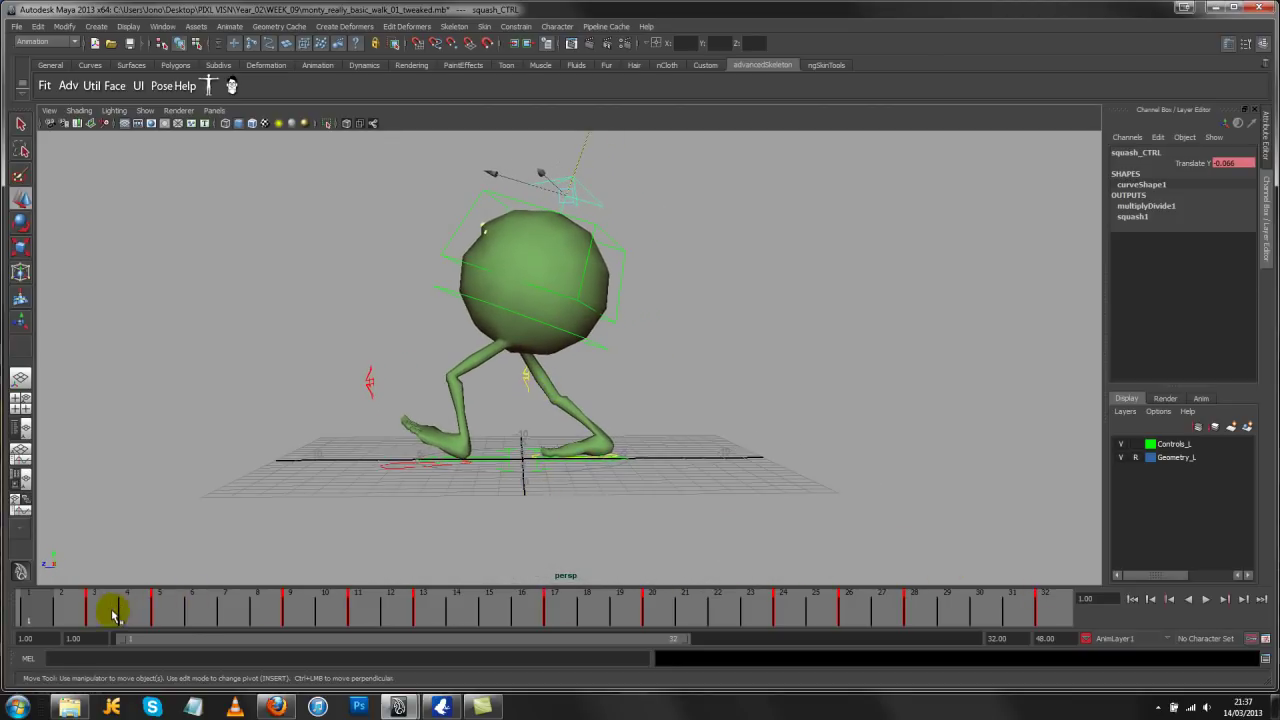
{"action": "left_click", "coordinate": [1207, 600]}
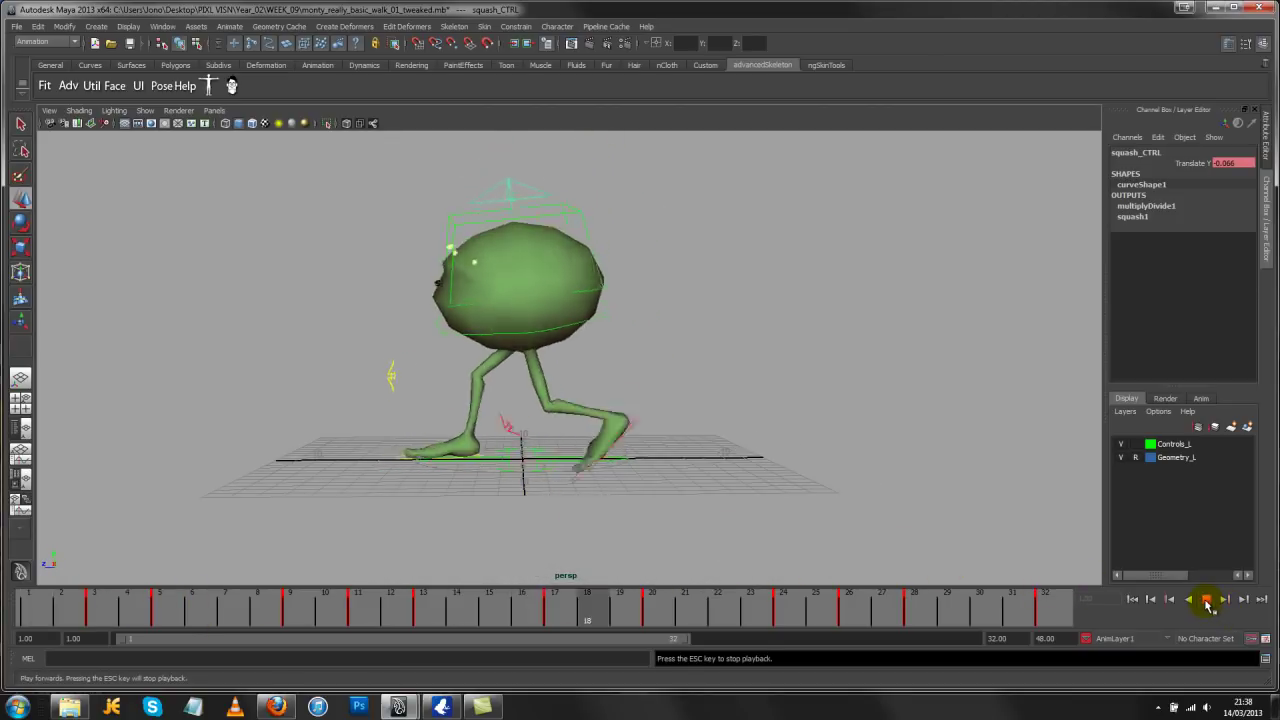
{"action": "left_click_drag", "start_coordinate": [420, 390], "coordinate": [734, 417], "text": "alt"}
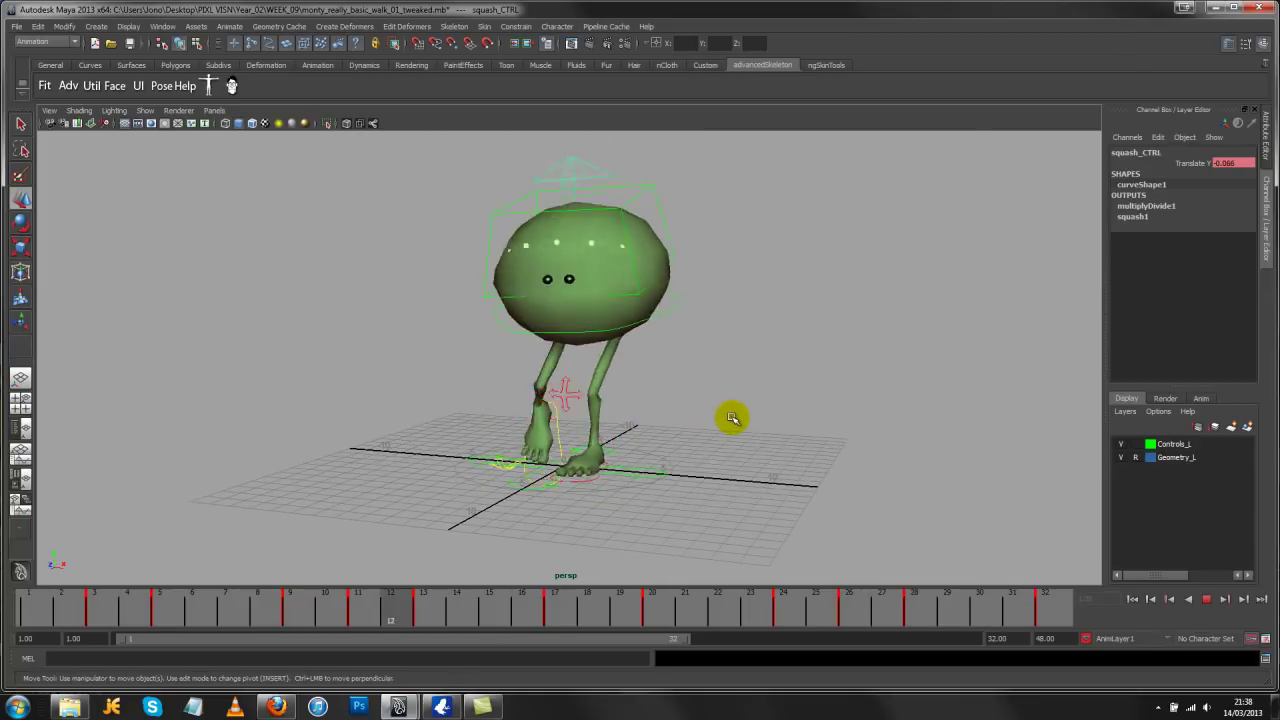
List the animation layers and orbit from a side-on to a front view of Monty
{"action": "left_click", "coordinate": [1201, 398]}
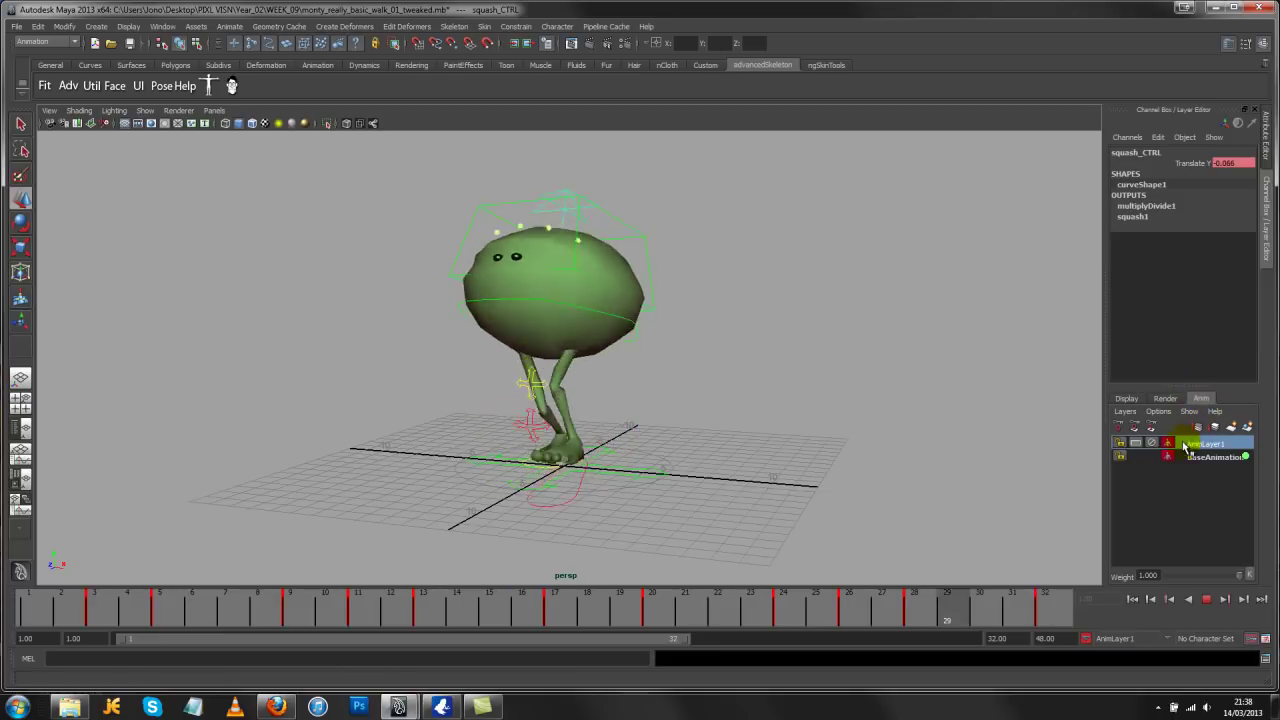
{"action": "left_click_drag", "start_coordinate": [620, 320], "coordinate": [534, 209], "text": "alt"}
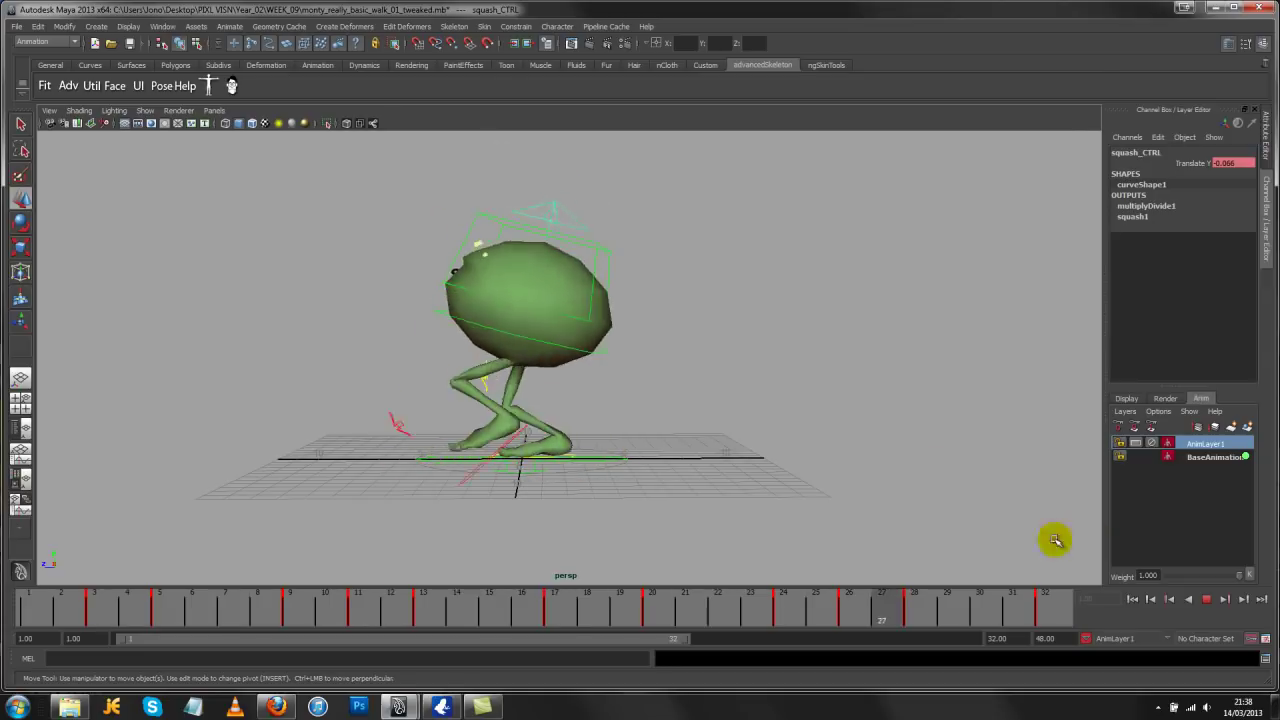
{"action": "left_click_drag", "start_coordinate": [834, 423], "coordinate": [710, 364], "text": "alt"}
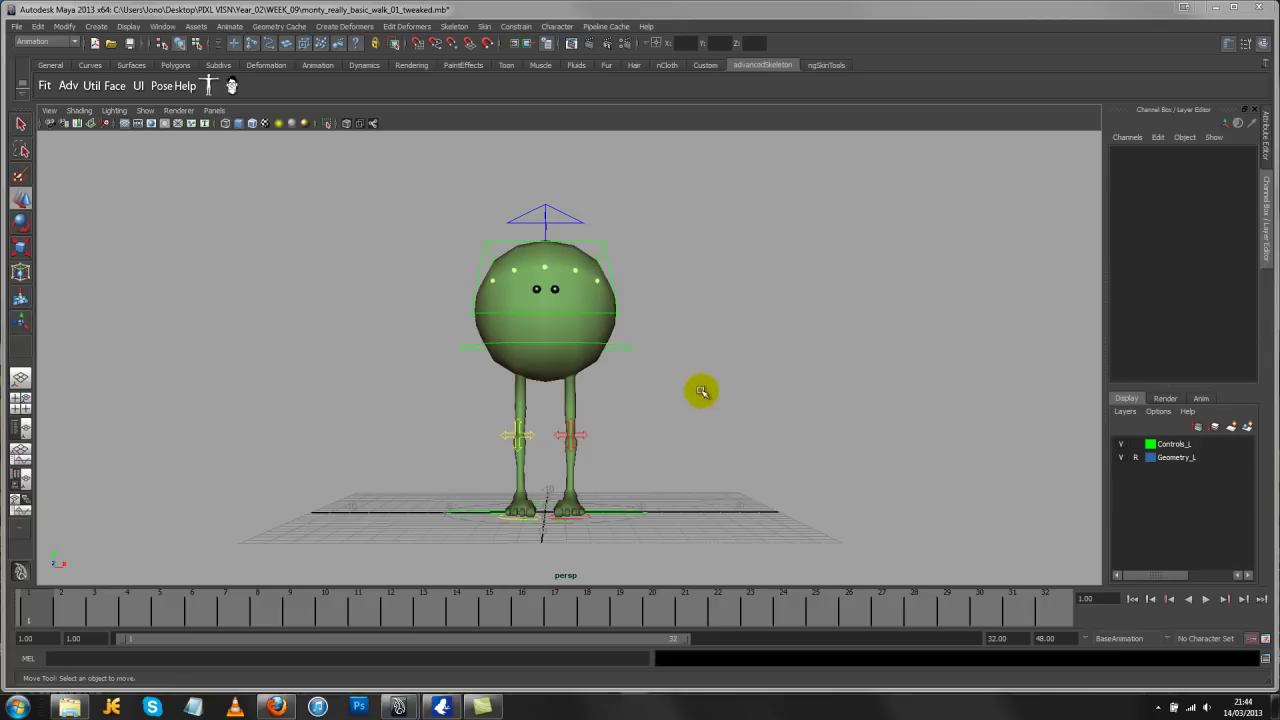
Select root_CTRL, test-move the body down, and undo the move
{"action": "left_click_drag", "start_coordinate": [700, 391], "coordinate": [698, 356], "text": "alt"}
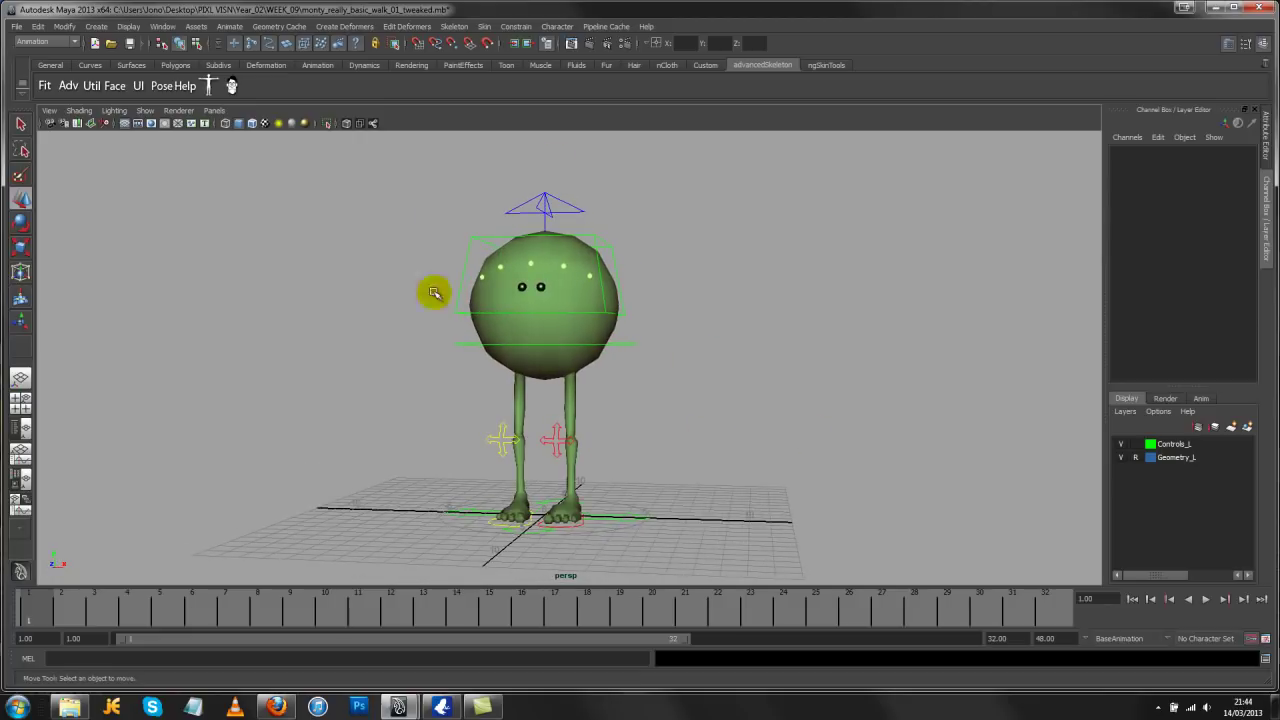
{"action": "left_click_drag", "start_coordinate": [789, 359], "coordinate": [690, 372], "text": "alt"}
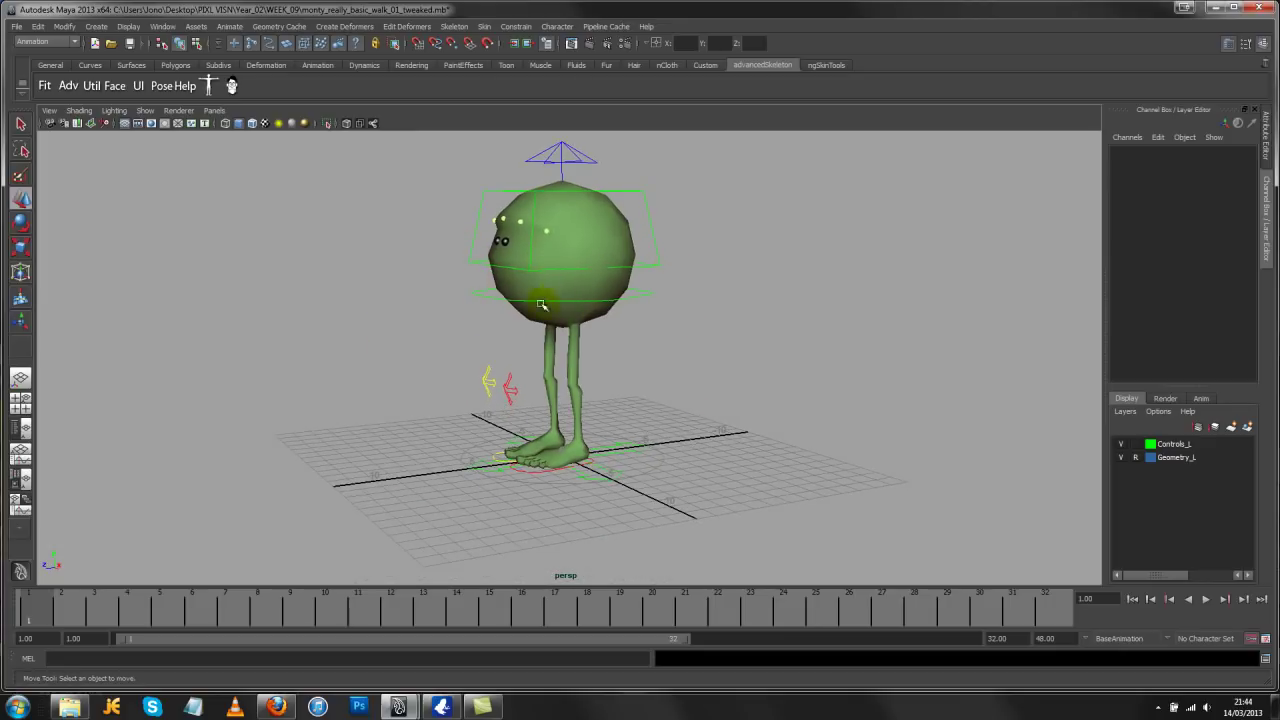
{"action": "left_click_drag", "start_coordinate": [705, 297], "coordinate": [651, 311], "text": "alt"}
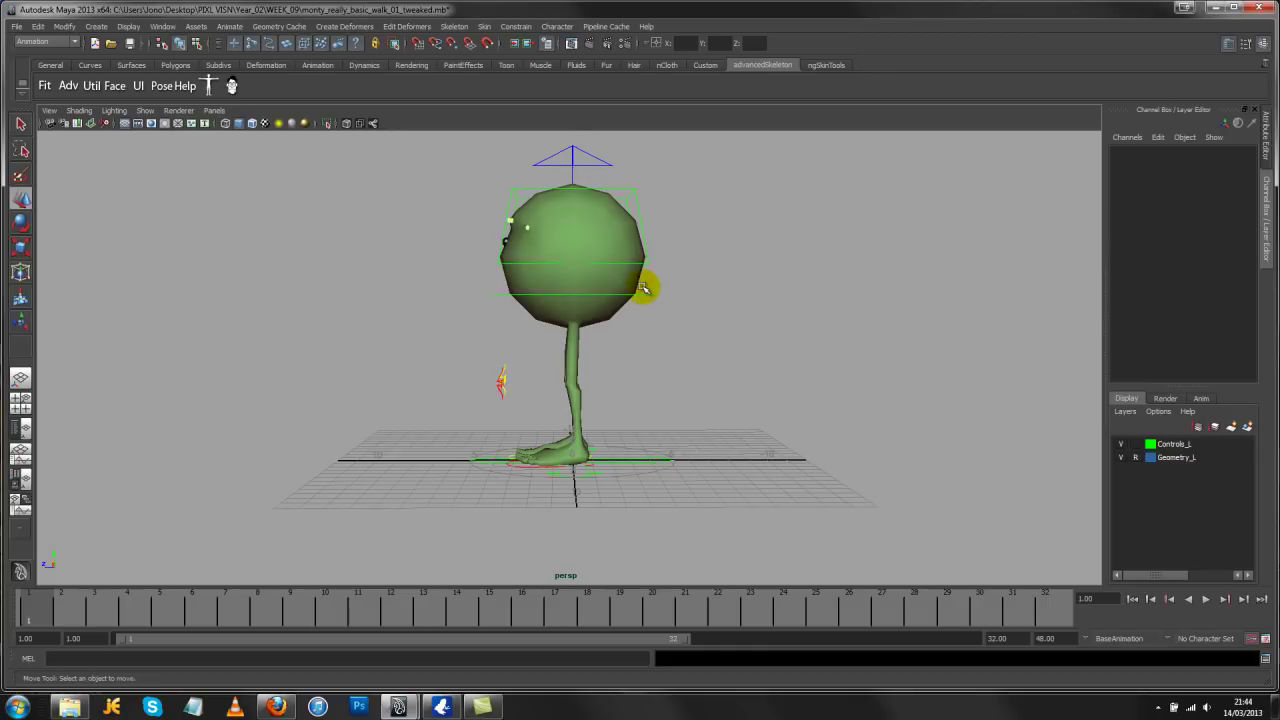
{"action": "left_click", "coordinate": [651, 294]}
{"action": "mouse_move", "coordinate": [576, 221]}
{"action": "left_mouse_down"}
{"action": "mouse_move", "coordinate": [574, 252]}
{"action": "mouse_move", "coordinate": [569, 222]}
{"action": "mouse_move", "coordinate": [566, 253]}
{"action": "mouse_move", "coordinate": [560, 229]}
{"action": "left_mouse_up"}
{"action": "key", "text": "ctrl+z"}
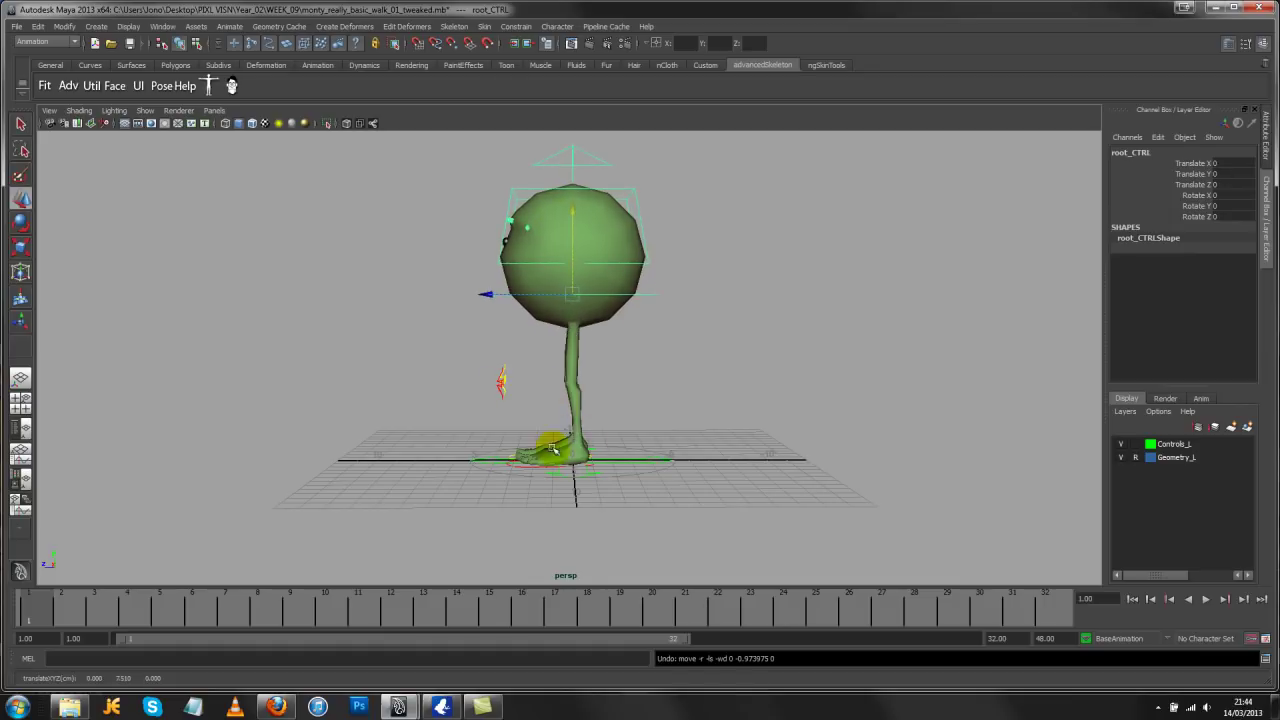
Switch root_CTRL to the Rotate tool, shrink its manipulator, and scrub the walk to about frame 30
{"action": "left_click_drag", "start_coordinate": [609, 268], "coordinate": [766, 286], "text": "alt"}
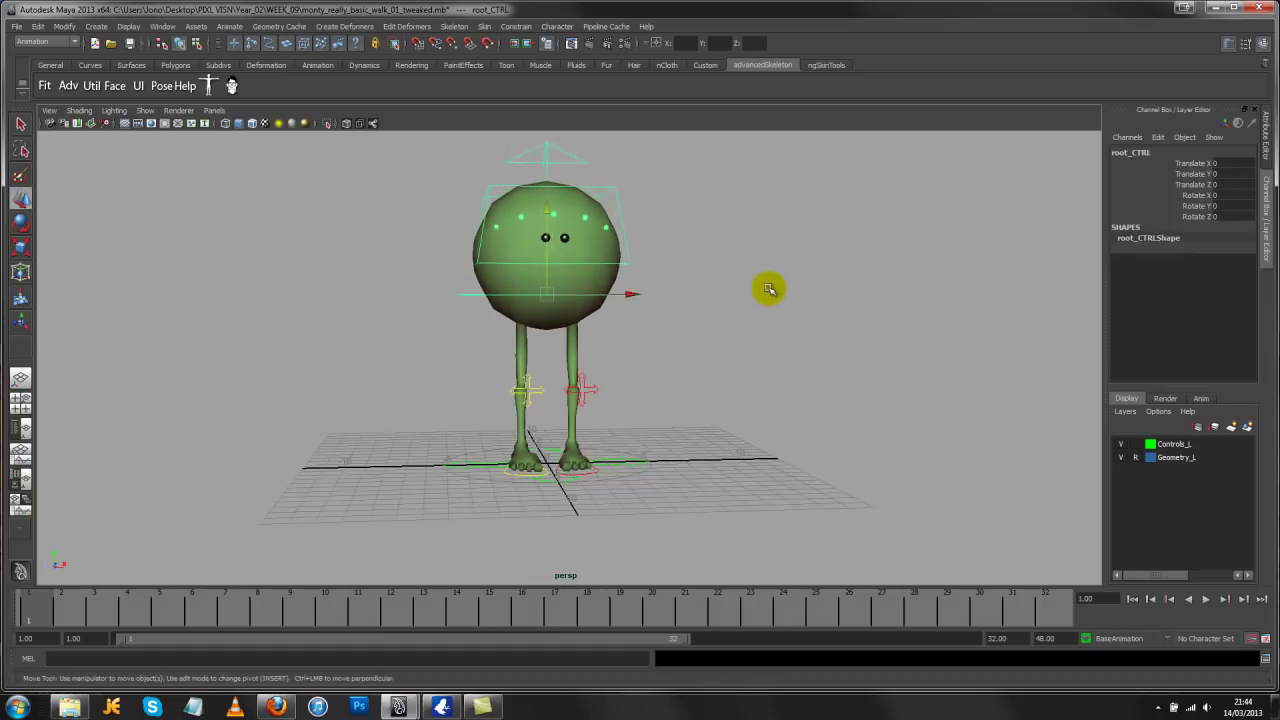
{"action": "key", "text": "e"}
{"action": "left_click_drag", "start_coordinate": [621, 335], "coordinate": [560, 404], "text": "alt"}
{"action": "right_click_drag", "start_coordinate": [560, 404], "coordinate": [563, 418], "text": "alt"}
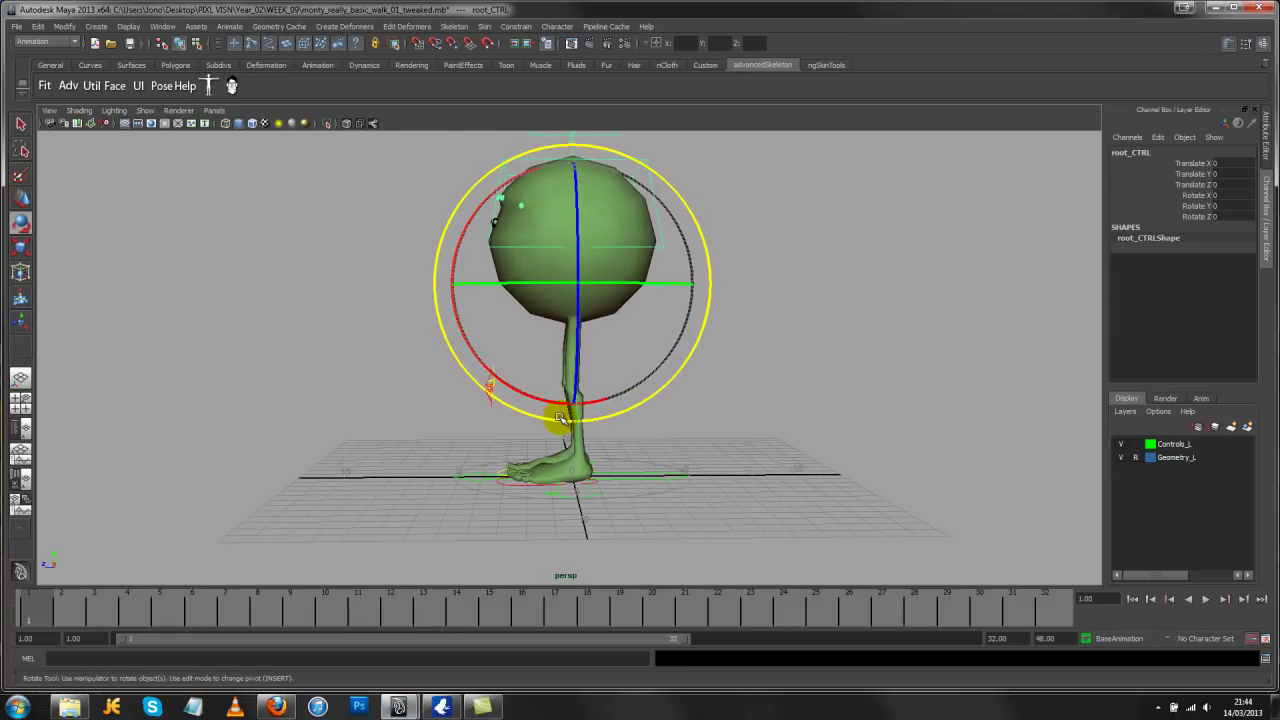
{"action": "middle_click_drag", "start_coordinate": [590, 289], "coordinate": [490, 350], "text": "alt"}
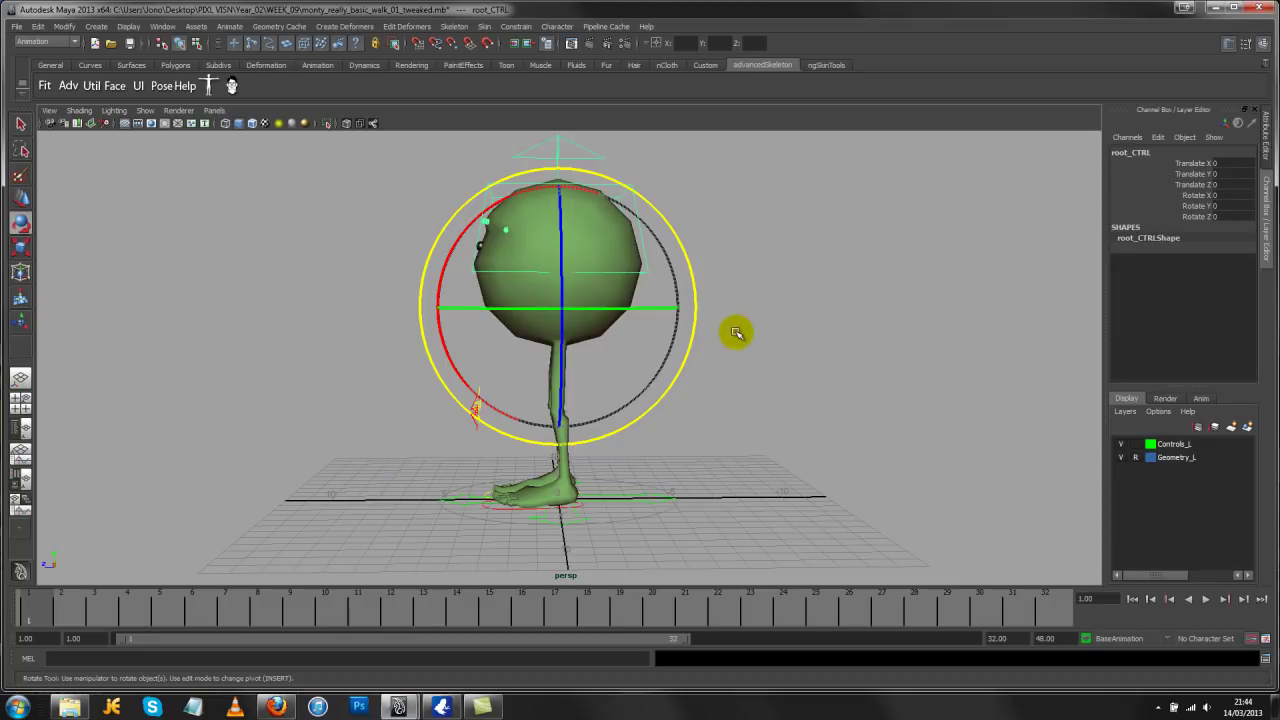
{"action": "left_click_drag", "start_coordinate": [695, 328], "coordinate": [807, 368], "text": "alt"}
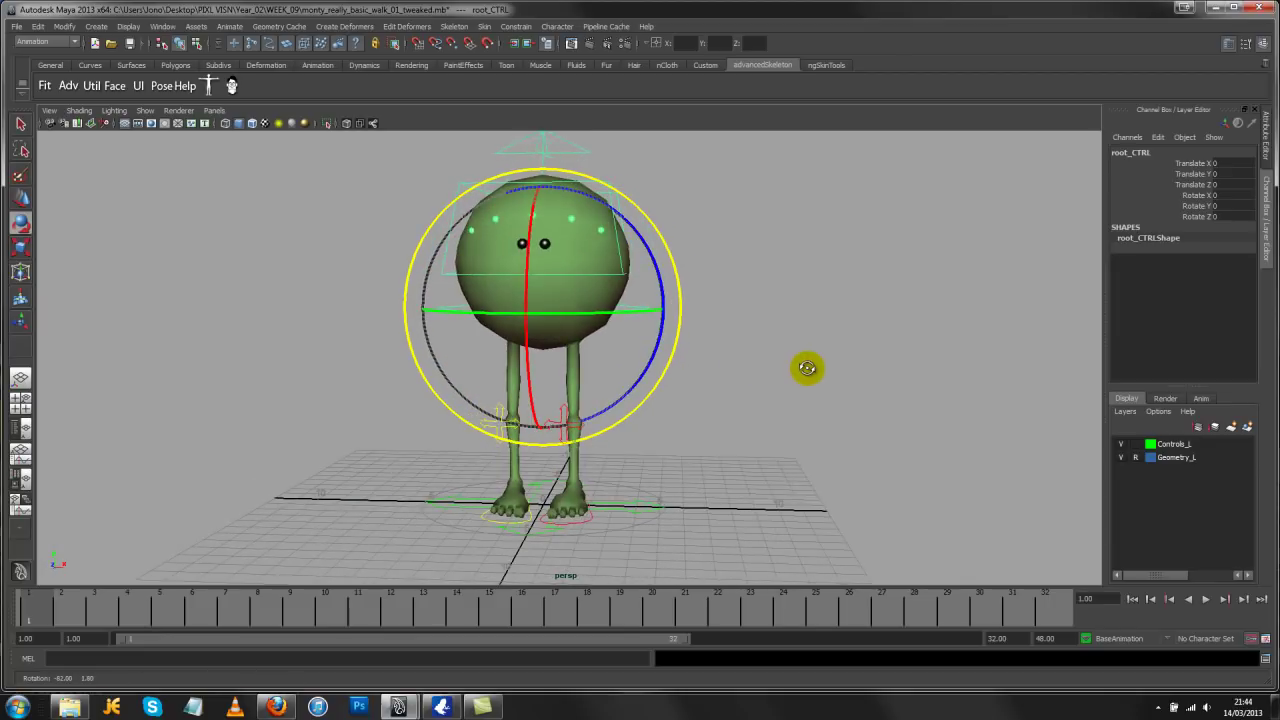
{"action": "key", "text": "minus"}
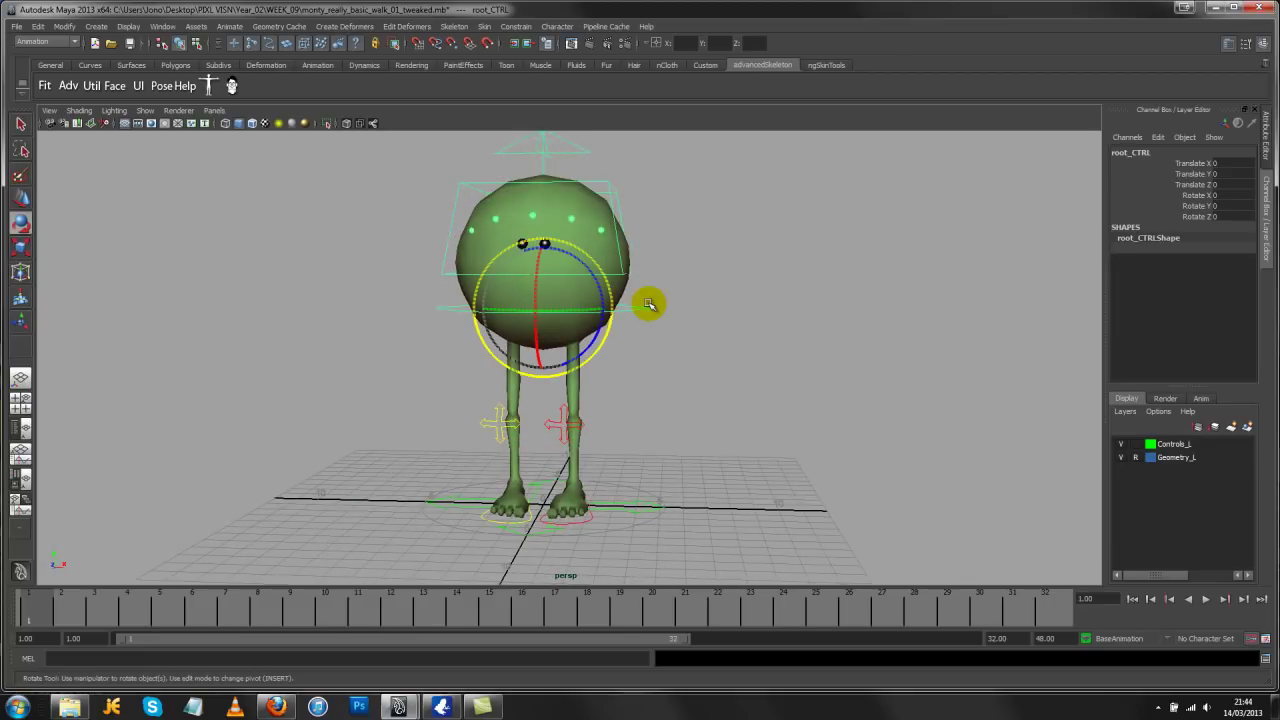
{"action": "key", "text": "equal"}
{"action": "key", "text": "minus"}
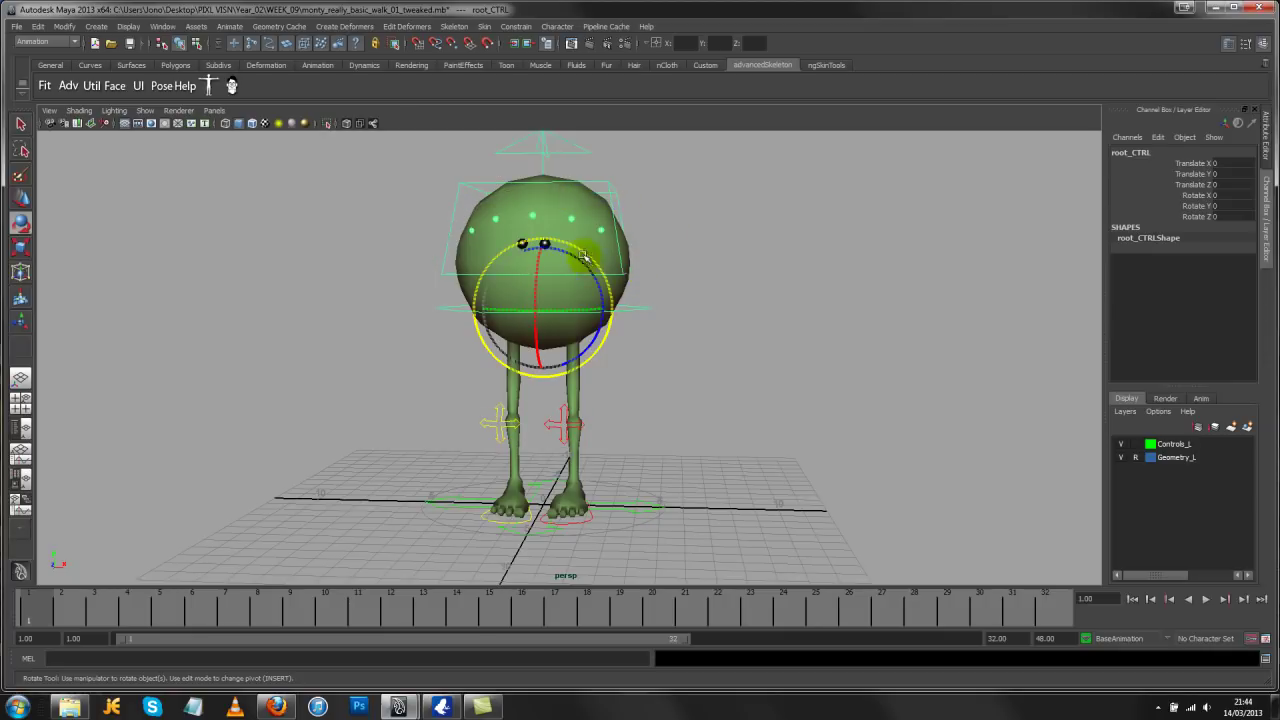
{"action": "left_click_drag", "start_coordinate": [601, 275], "coordinate": [567, 263], "text": "alt"}
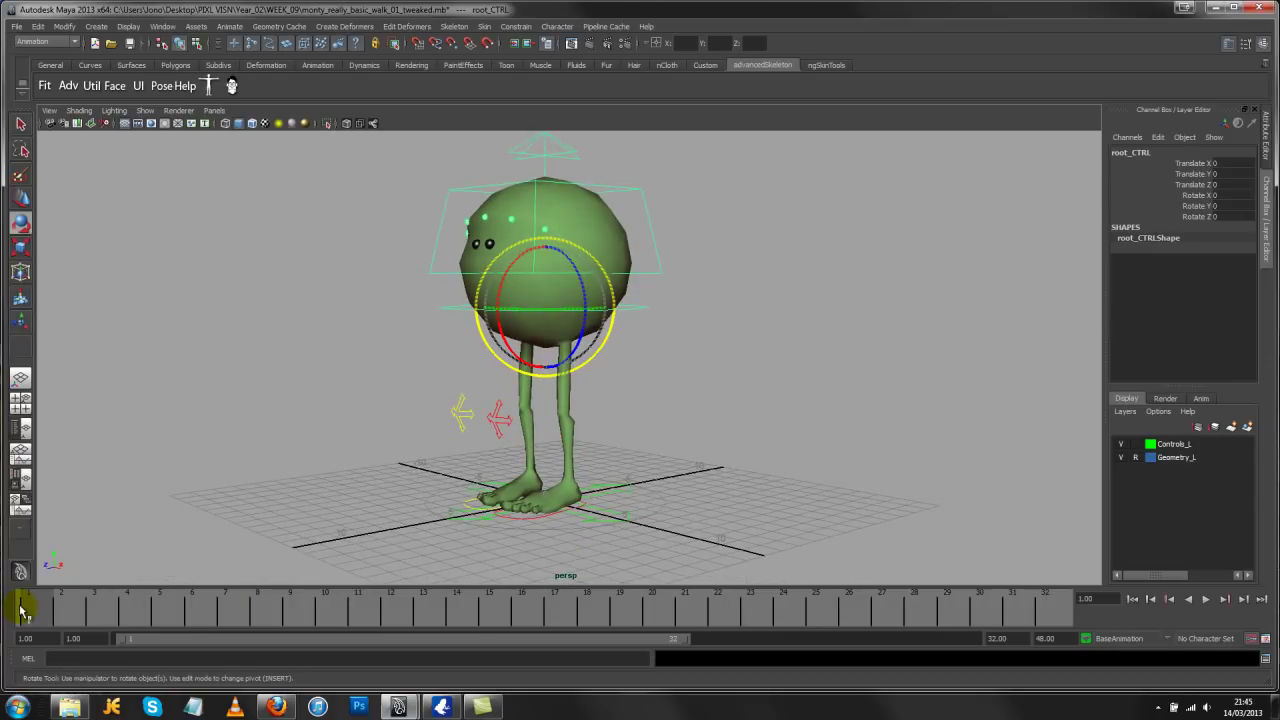
{"action": "left_click_drag", "start_coordinate": [40, 610], "coordinate": [943, 603]}
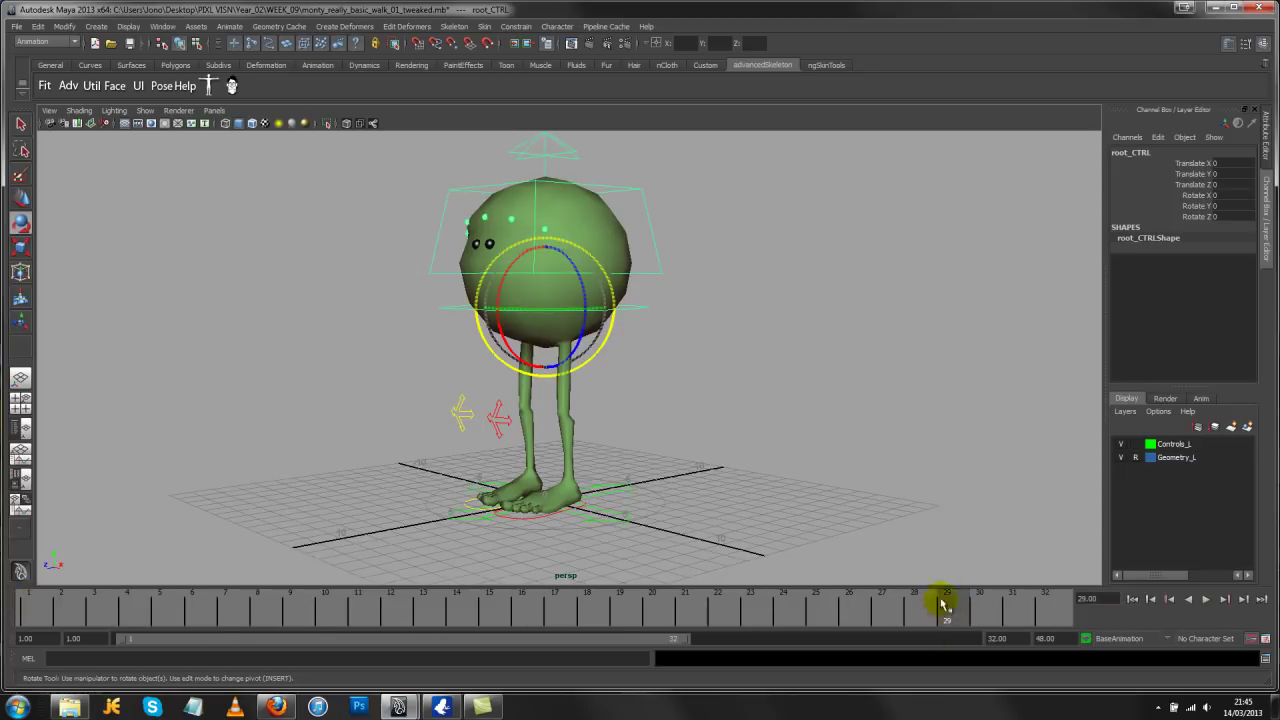
Key head_CTRL at frame 20, check frame 22, then return to frame 20
{"action": "left_click", "coordinate": [655, 274]}
{"action": "left_click_drag", "start_coordinate": [737, 600], "coordinate": [655, 611]}
{"action": "key", "text": "f"}
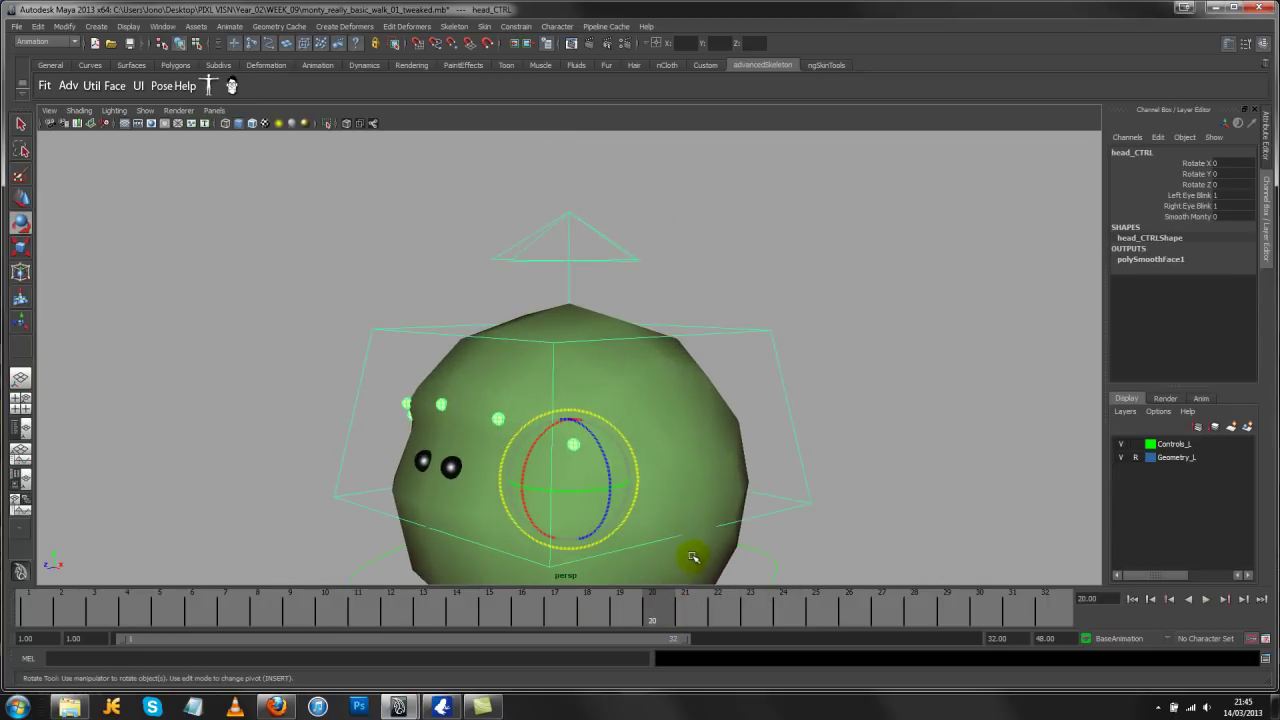
{"action": "key", "text": "s"}
{"action": "left_click_drag", "start_coordinate": [705, 553], "coordinate": [691, 497], "text": "alt"}
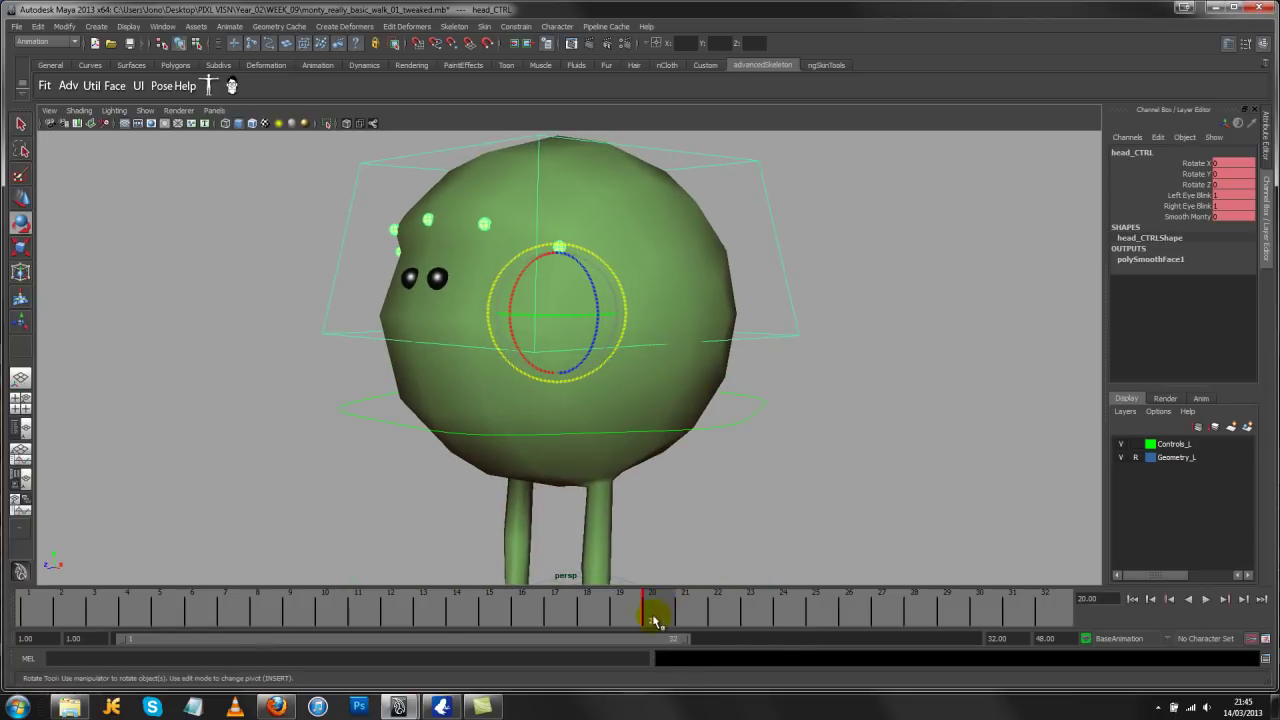
{"action": "left_click_drag", "start_coordinate": [647, 618], "coordinate": [716, 608]}
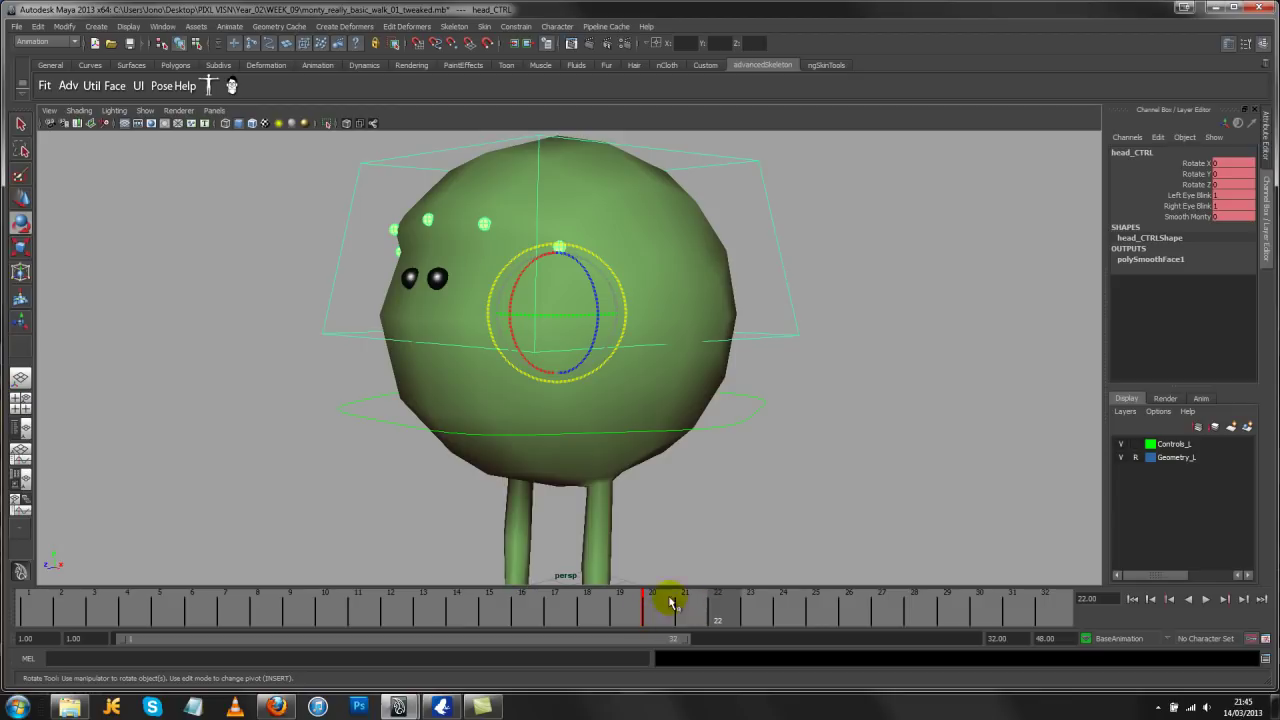
{"action": "left_click", "coordinate": [657, 608]}
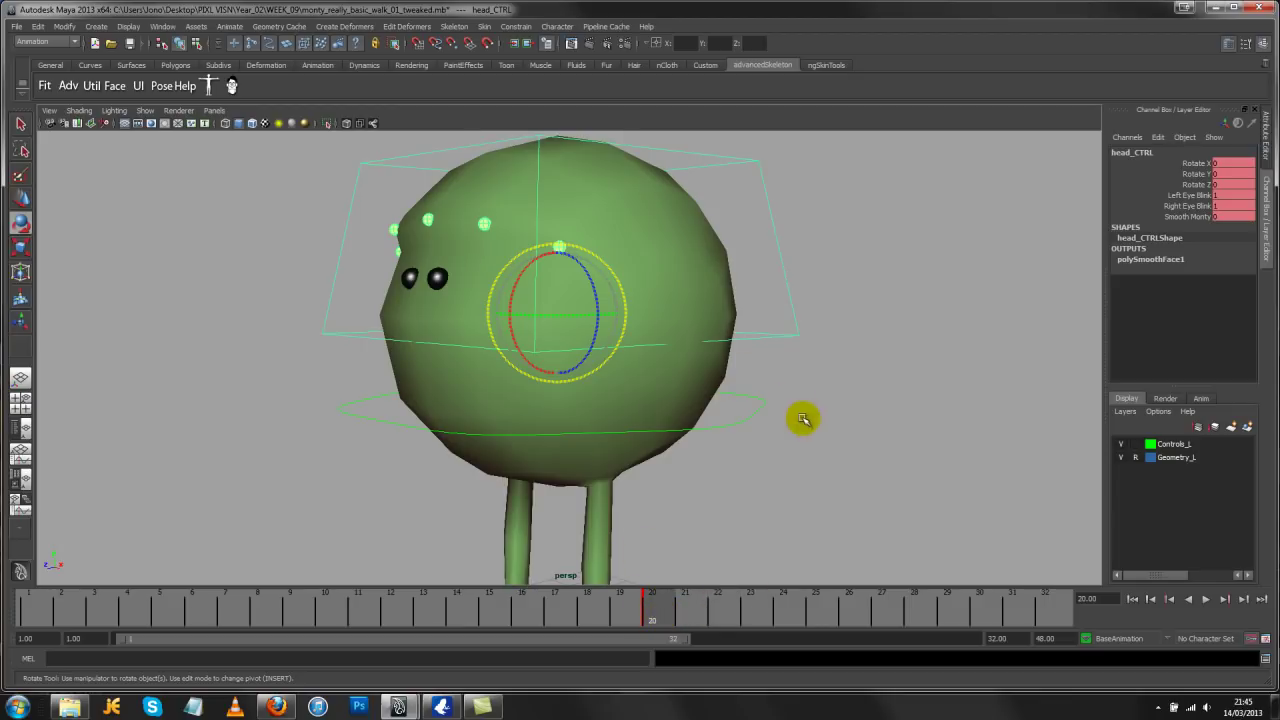
{"action": "right_click_drag", "start_coordinate": [806, 420], "coordinate": [609, 443], "text": "alt"}
{"action": "middle_click_drag", "start_coordinate": [609, 443], "coordinate": [686, 429], "text": "alt"}
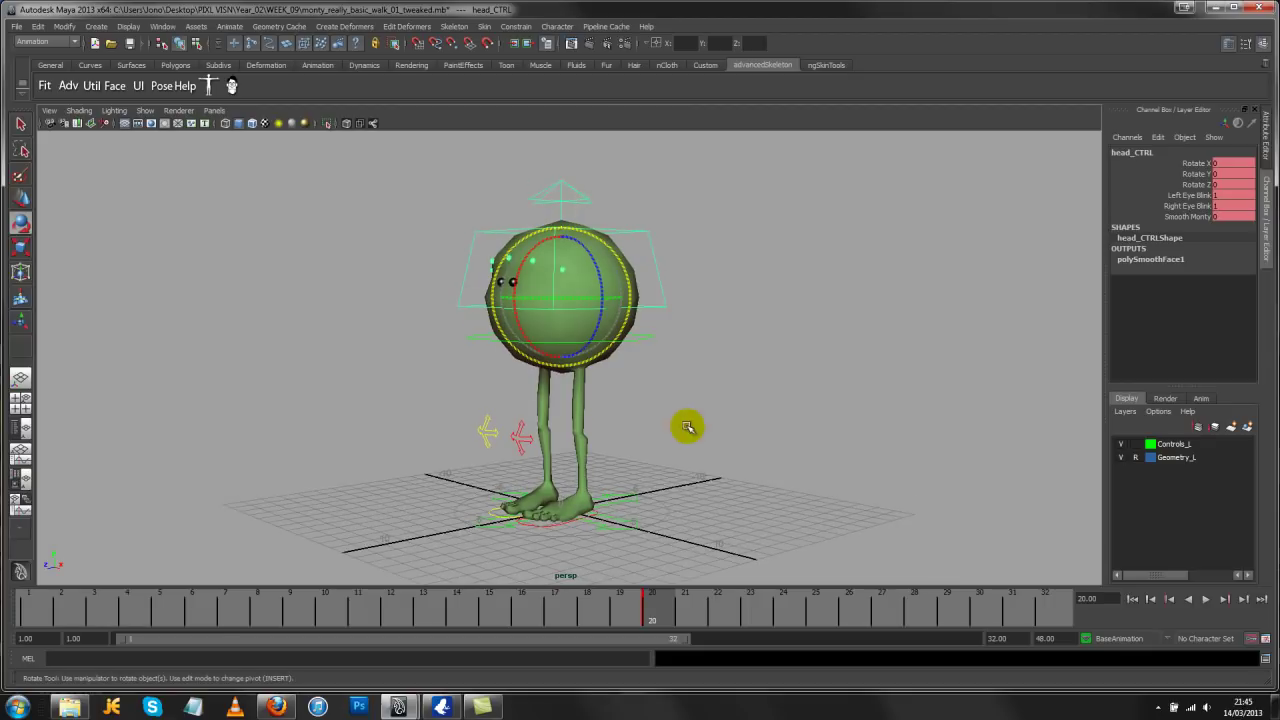
In the time slider preferences, set the time slider height to 2x
{"action": "left_click", "coordinate": [1265, 639]}
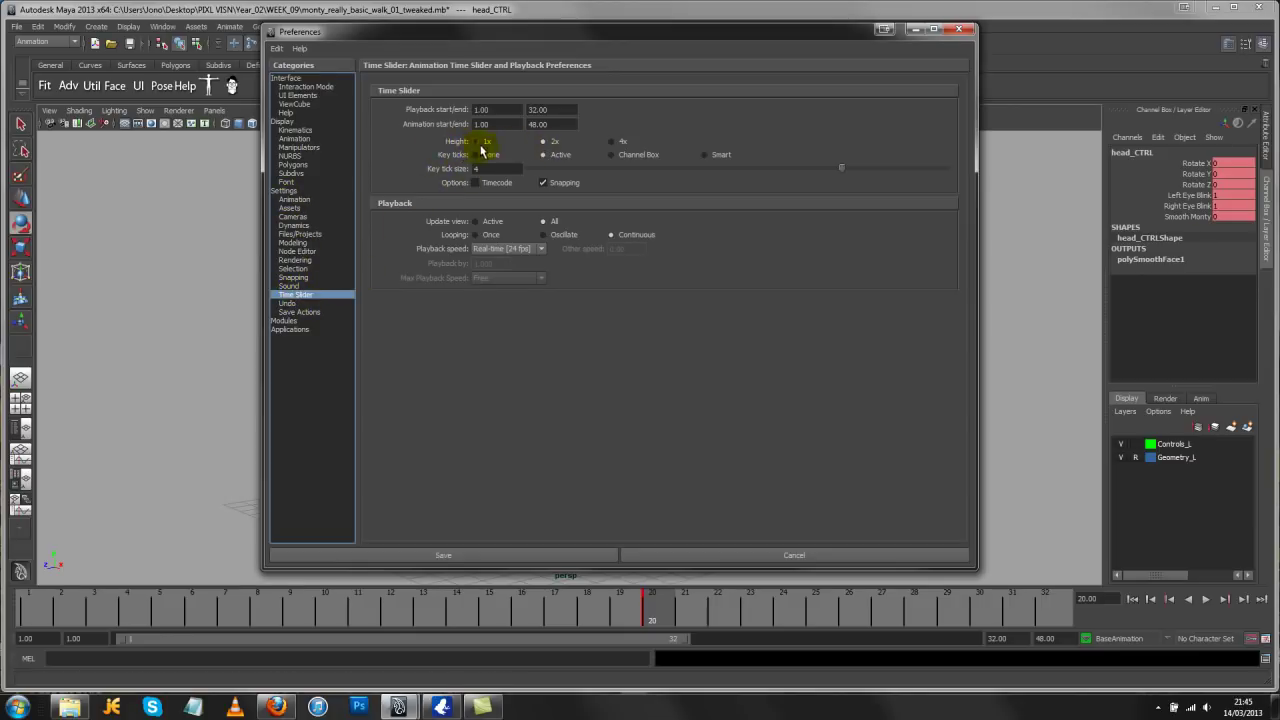
{"action": "left_click", "coordinate": [611, 142]}
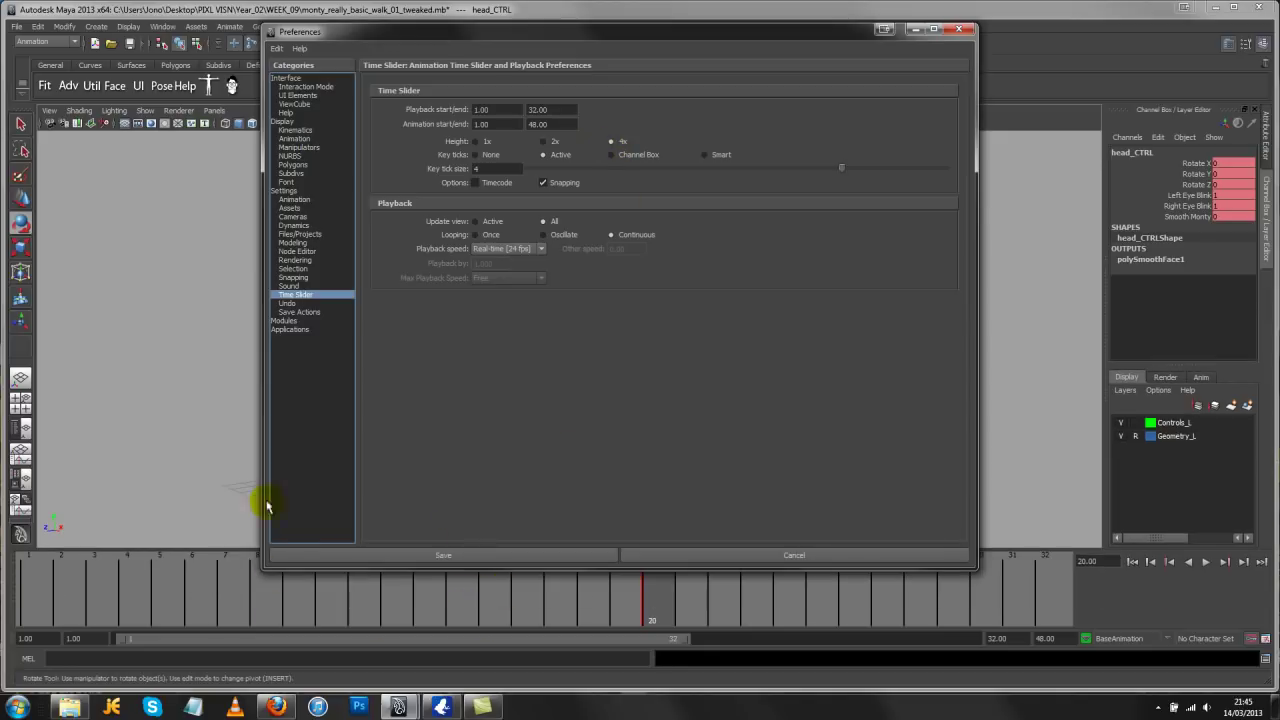
{"action": "left_click", "coordinate": [551, 142]}
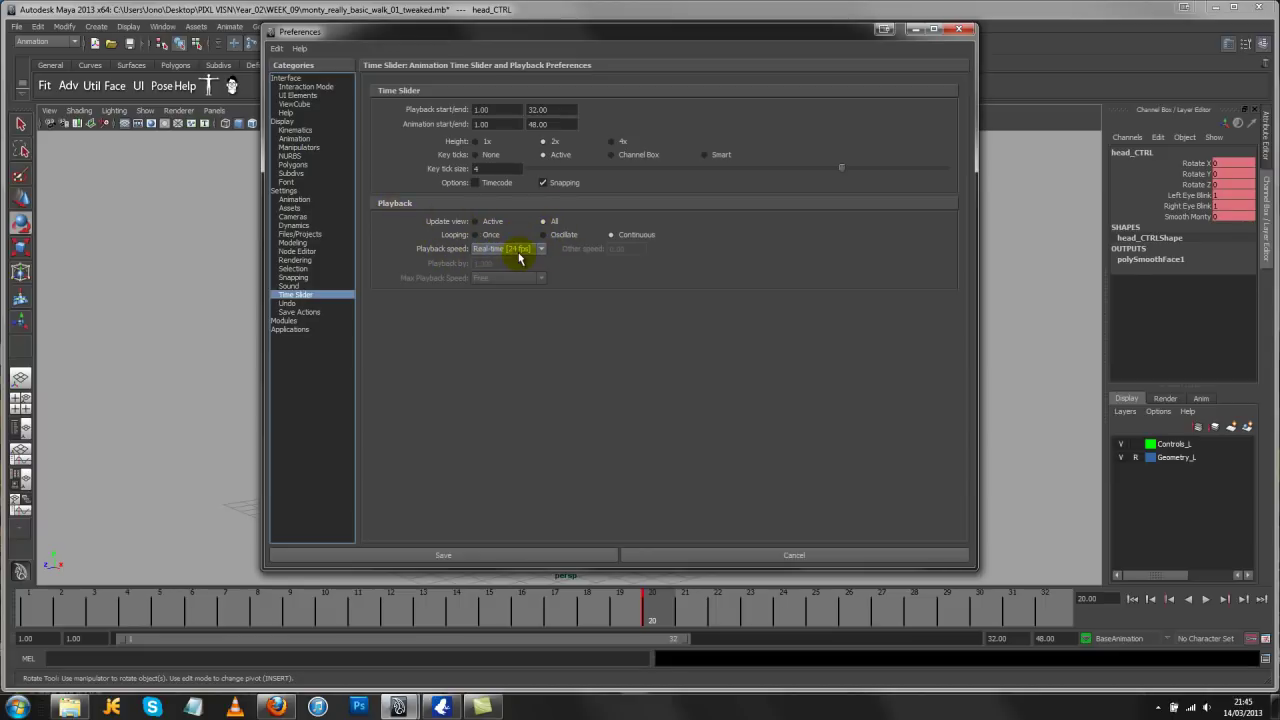
Review the Animation and Manipulators preferences, then save and close Preferences
{"action": "left_click", "coordinate": [286, 191]}
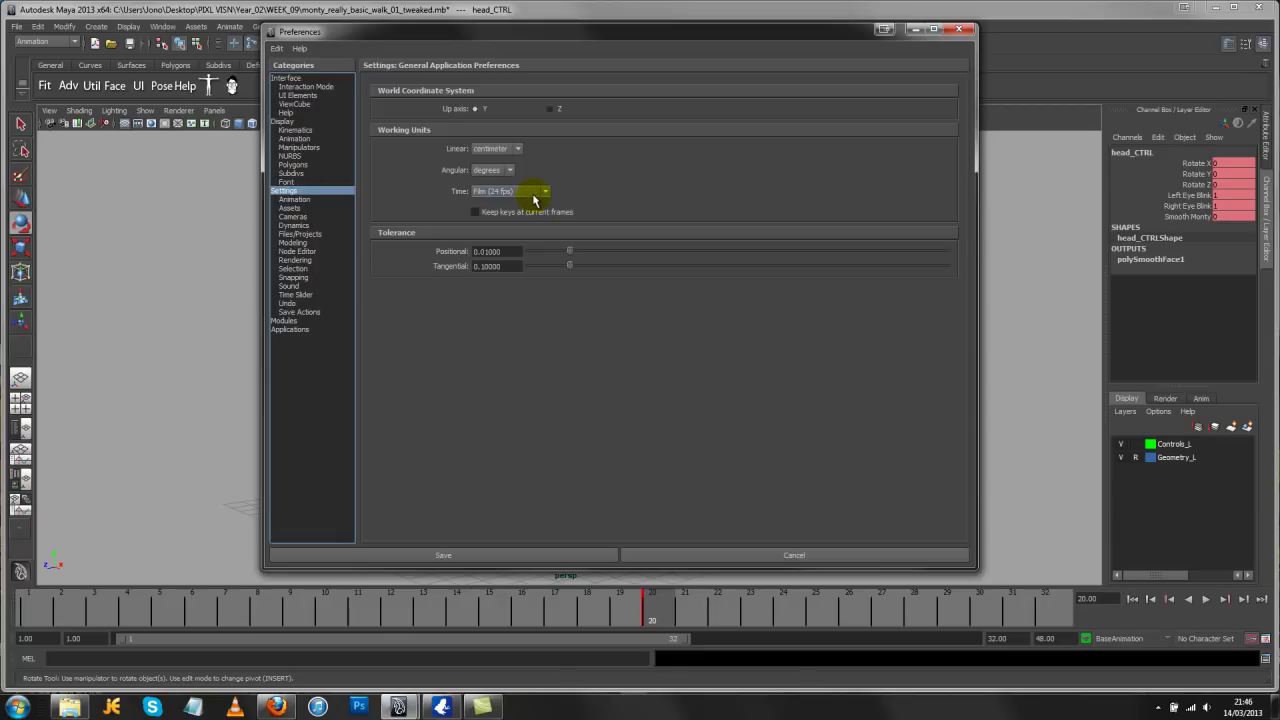
{"action": "left_click", "coordinate": [302, 200]}
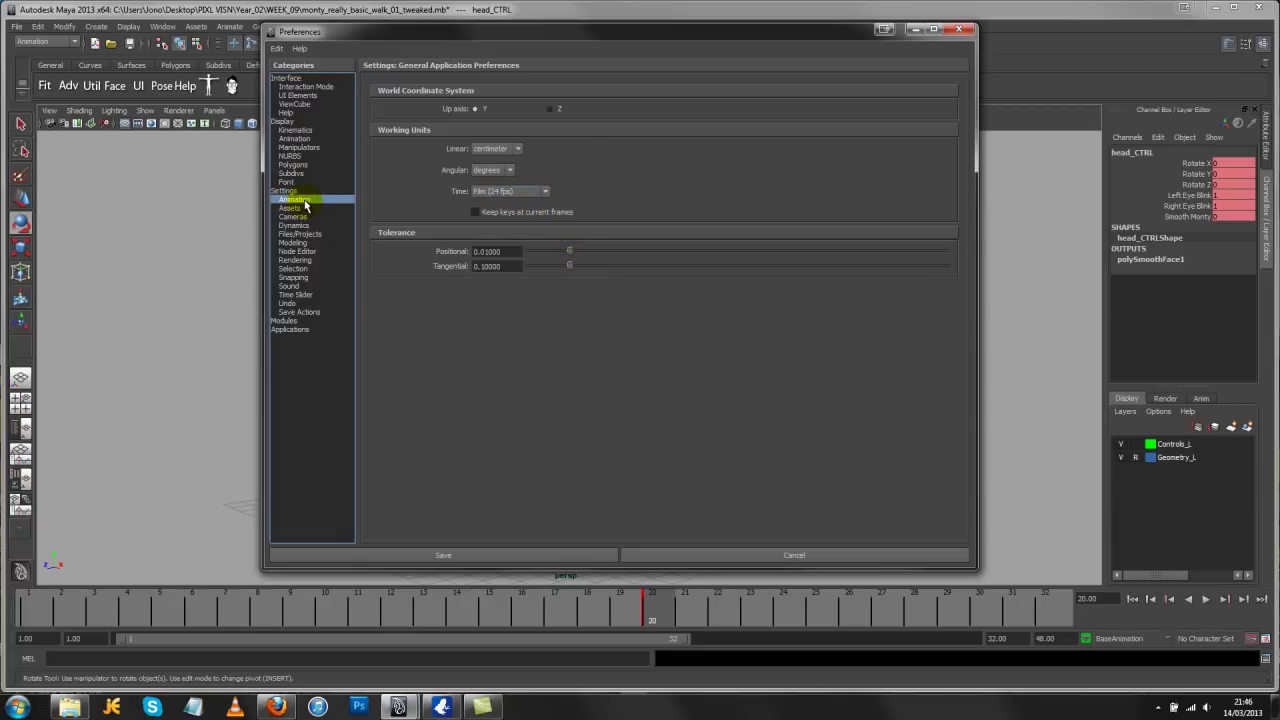
{"action": "left_click", "coordinate": [302, 148]}
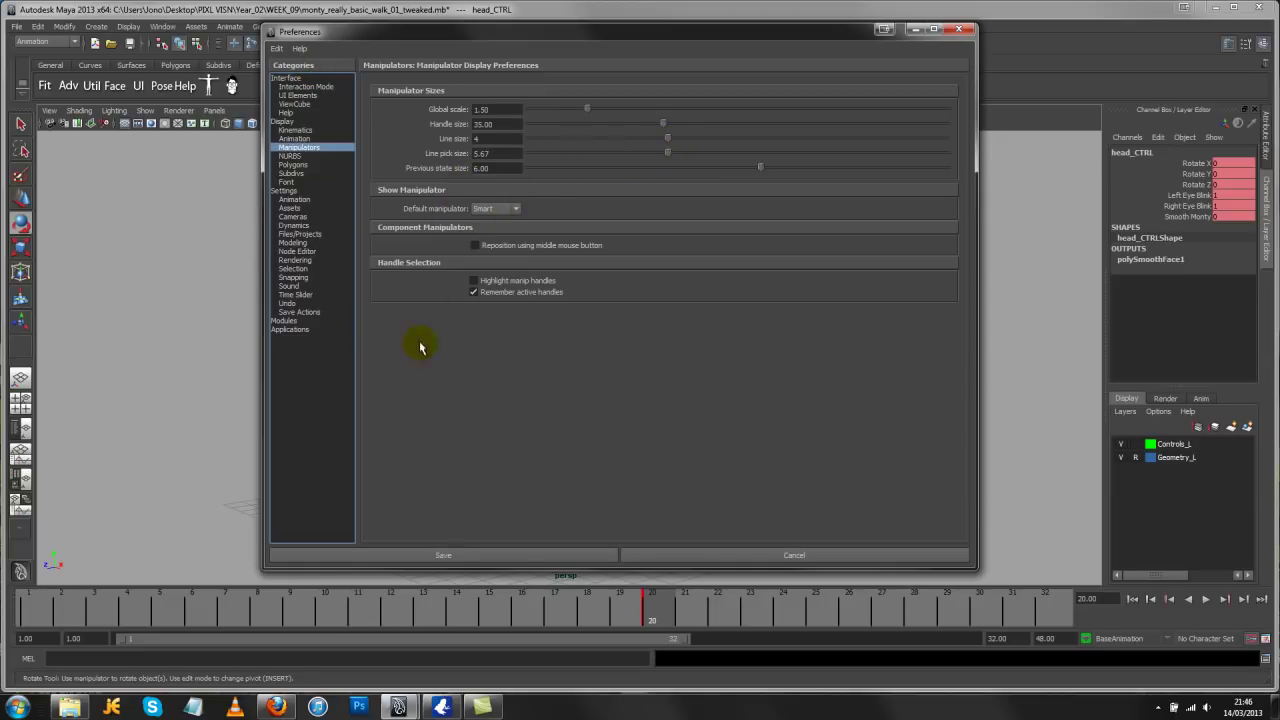
{"action": "left_click", "coordinate": [290, 200]}
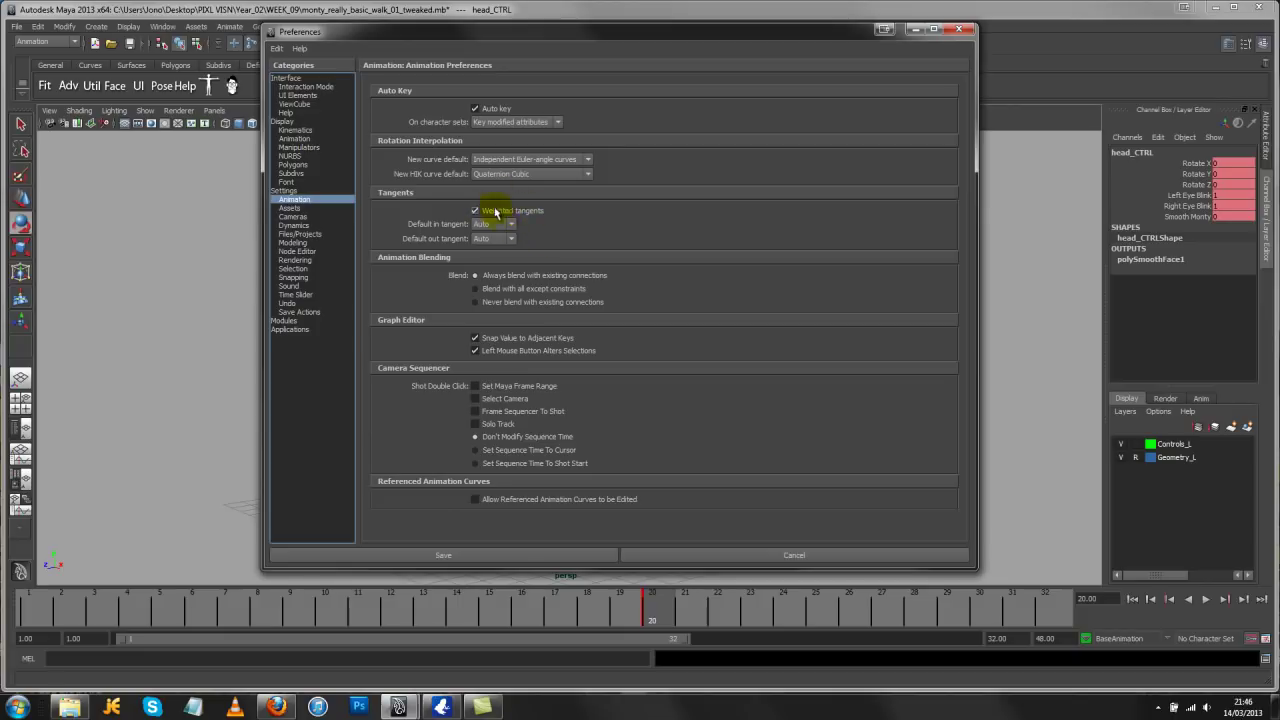
{"action": "left_click", "coordinate": [557, 555]}
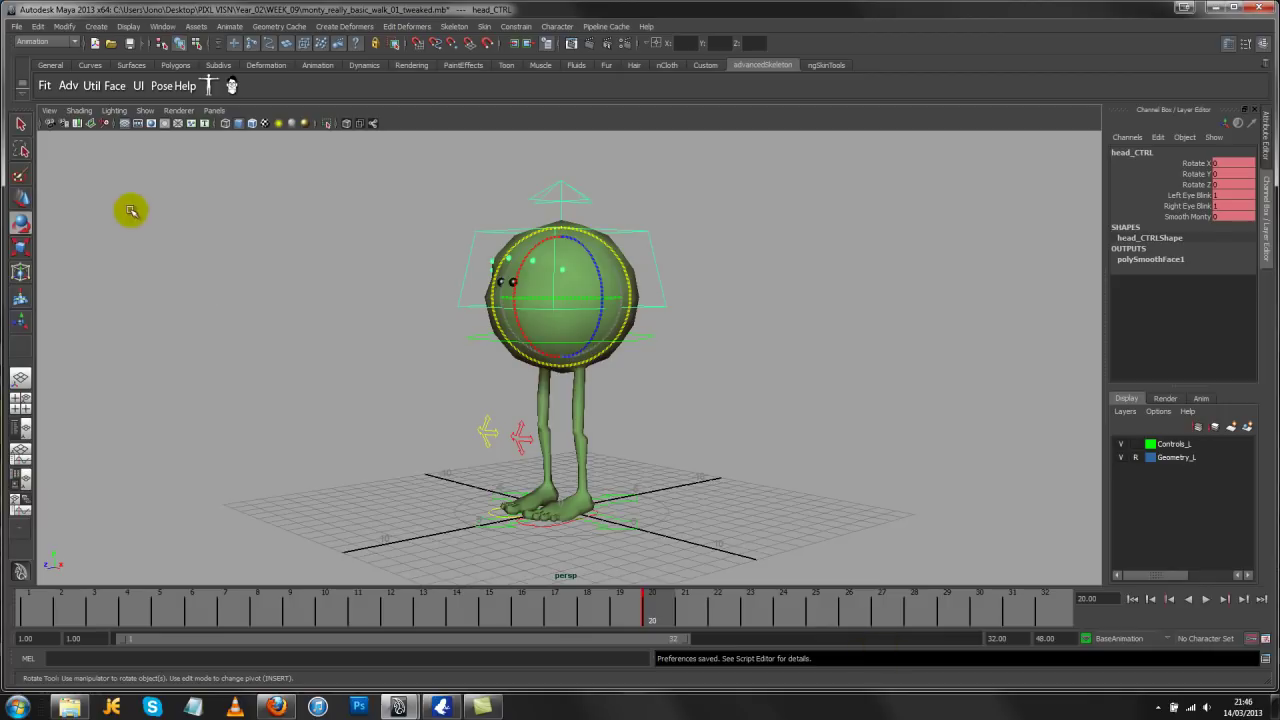
Save the current preferences with File > Save Preferences
{"action": "left_click", "coordinate": [17, 26]}
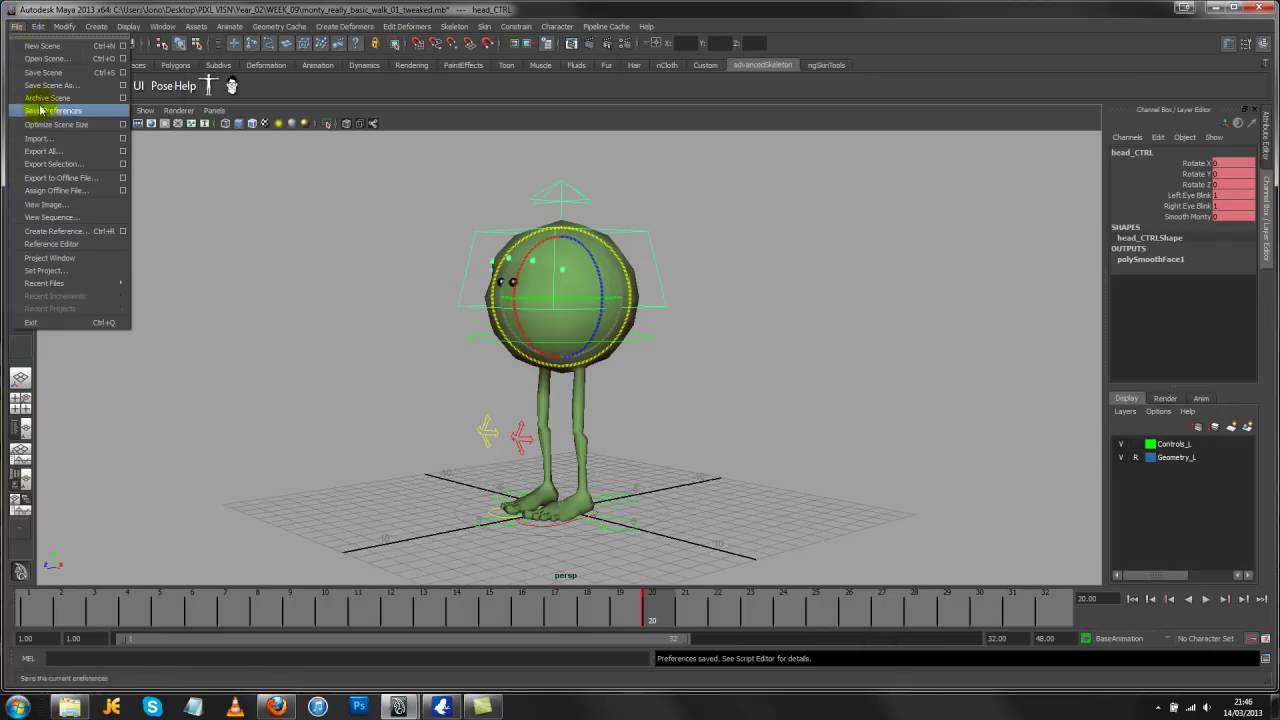
{"action": "left_click", "coordinate": [69, 118]}
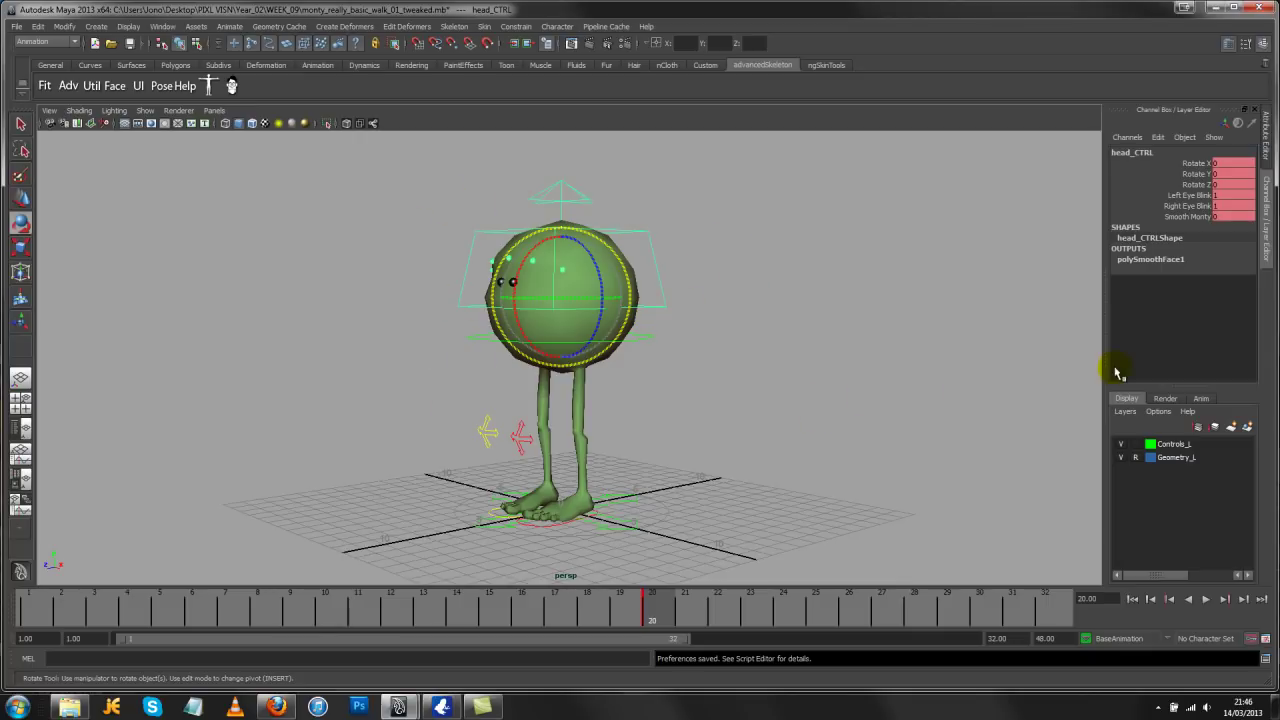
{"action": "left_click_drag", "start_coordinate": [706, 451], "coordinate": [640, 490], "text": "alt"}
Delete the head control's frame 20 key from the time slider
{"action": "right_click", "coordinate": [650, 600]}
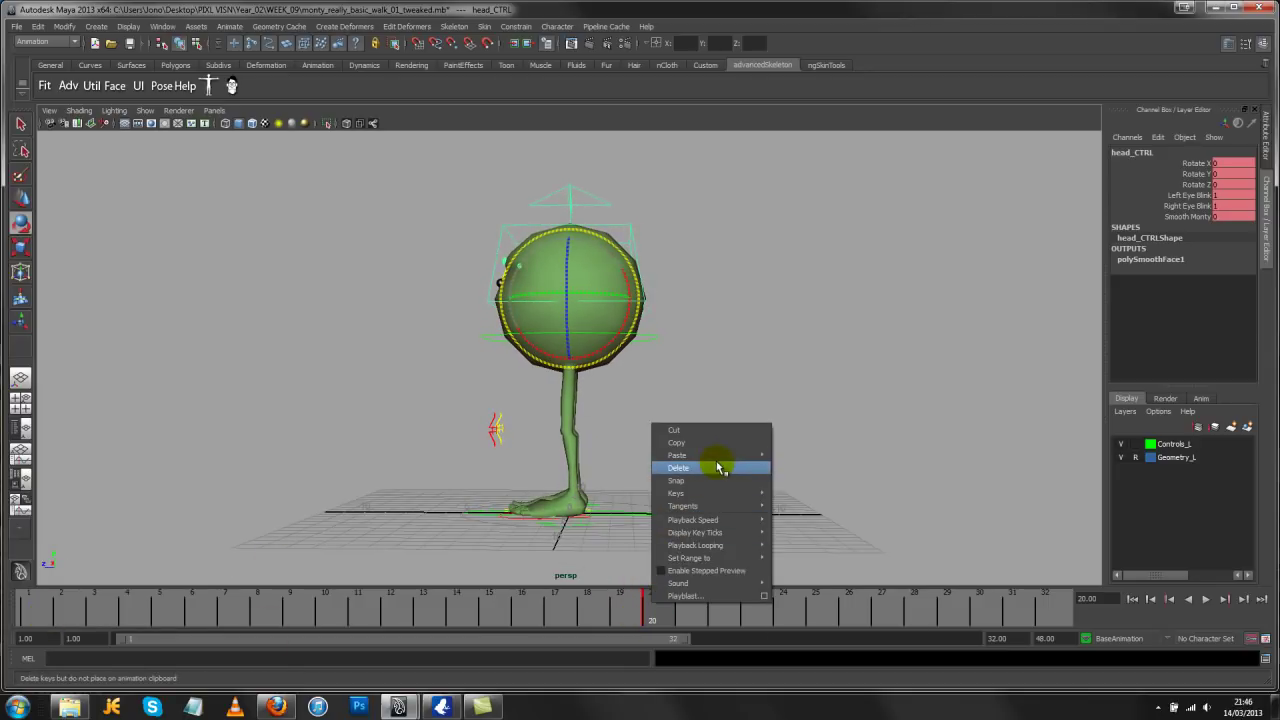
{"action": "mouse_move", "coordinate": [695, 495]}
{"action": "left_click", "coordinate": [764, 467]}
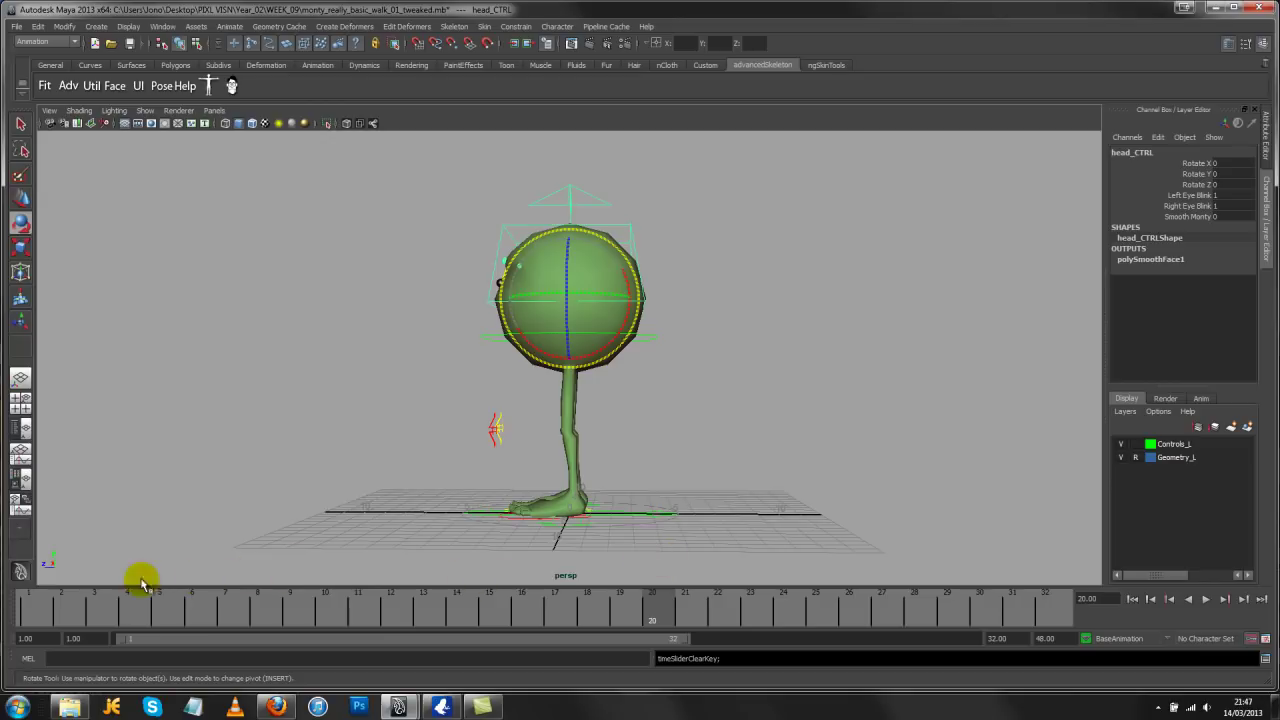
{"action": "left_click", "coordinate": [37, 612]}
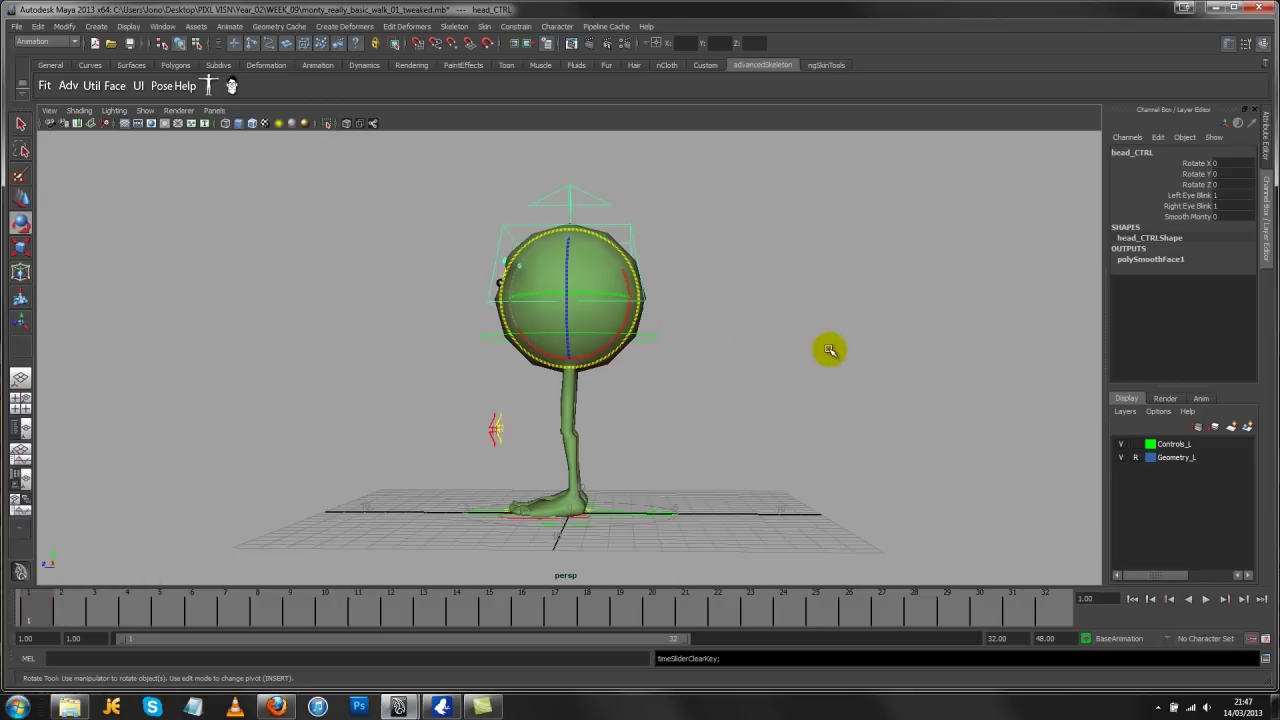
{"action": "middle_click_drag", "start_coordinate": [737, 366], "coordinate": [757, 357], "text": "alt"}
{"action": "left_click_drag", "start_coordinate": [660, 379], "coordinate": [743, 357], "text": "alt"}
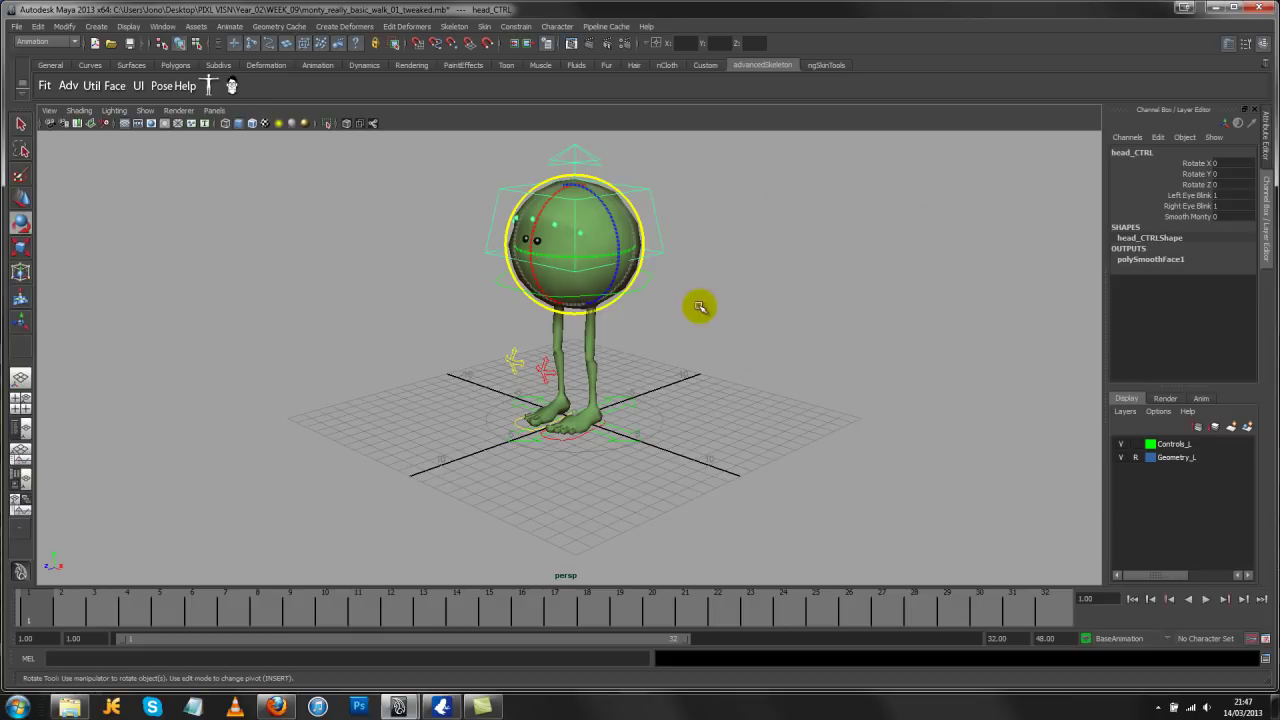
{"action": "left_click_drag", "start_coordinate": [697, 306], "coordinate": [661, 333], "text": "alt"}
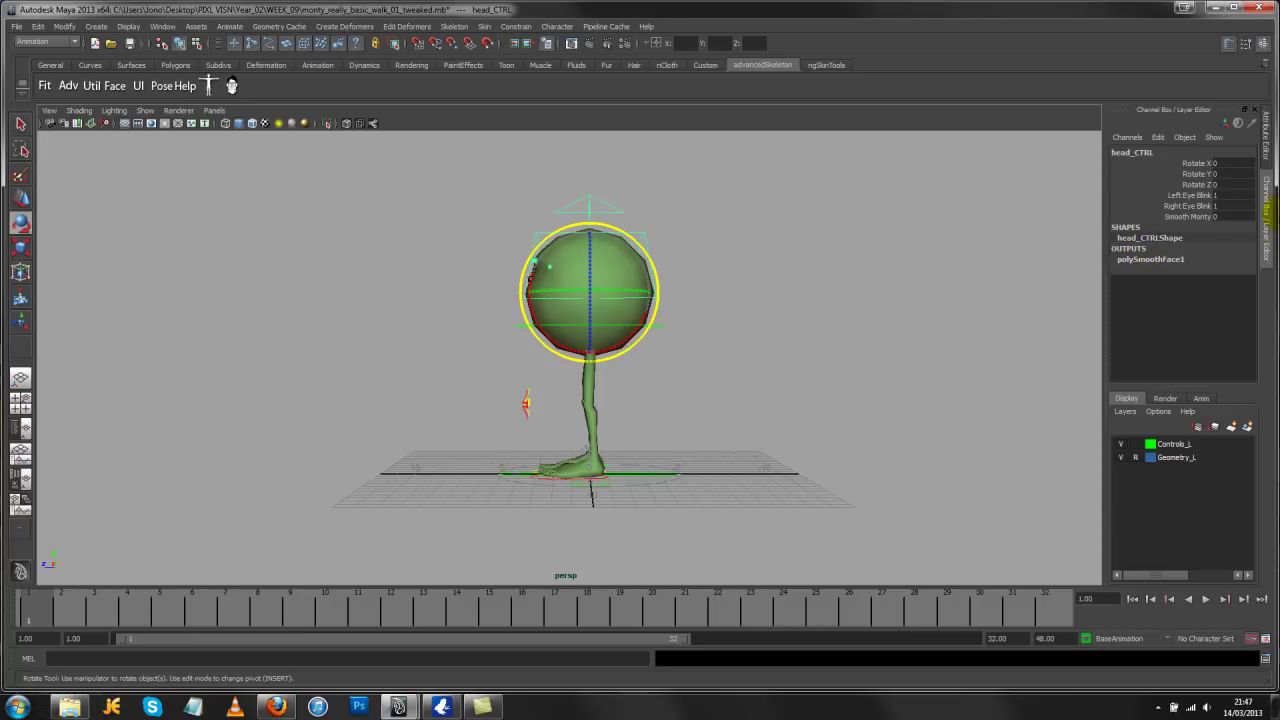
{"action": "left_click_drag", "start_coordinate": [416, 384], "coordinate": [659, 412], "text": "alt"}
{"action": "right_click_drag", "start_coordinate": [659, 412], "coordinate": [560, 380], "text": "alt"}
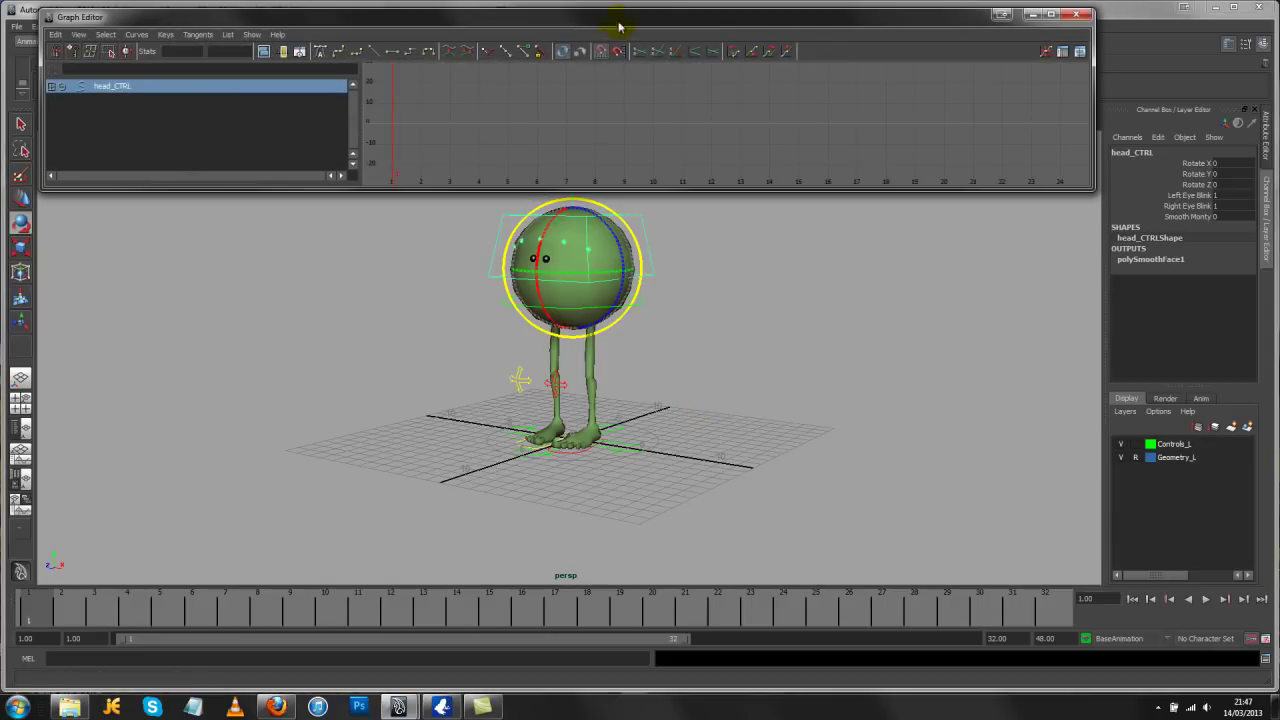
{"action": "left_click_drag", "start_coordinate": [615, 27], "coordinate": [630, 215]}
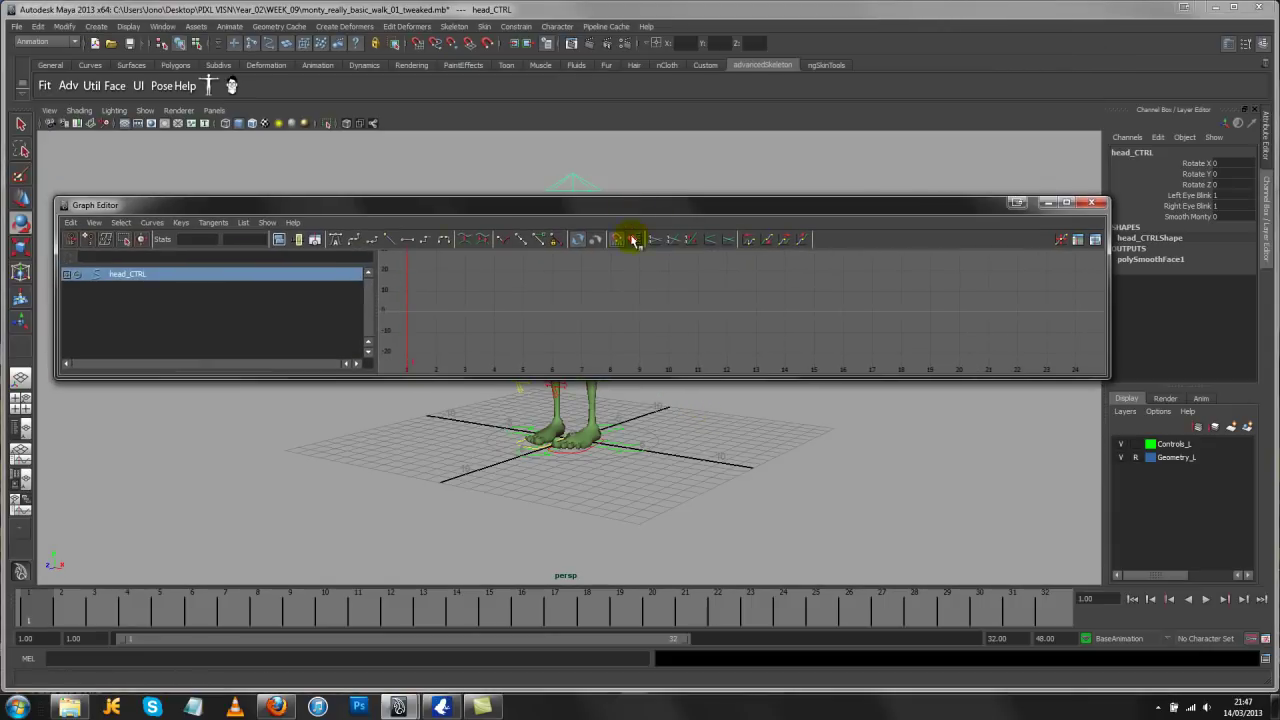
{"action": "left_click", "coordinate": [1092, 205]}
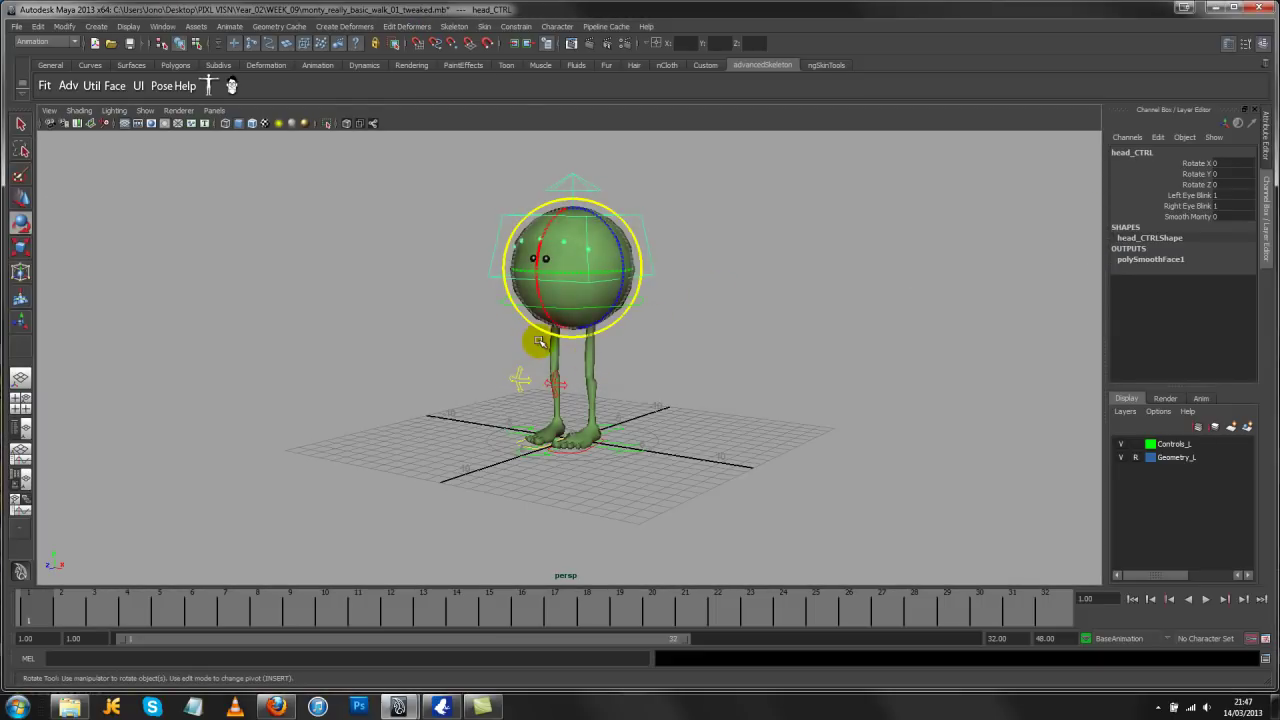
{"action": "left_click", "coordinate": [230, 87]}
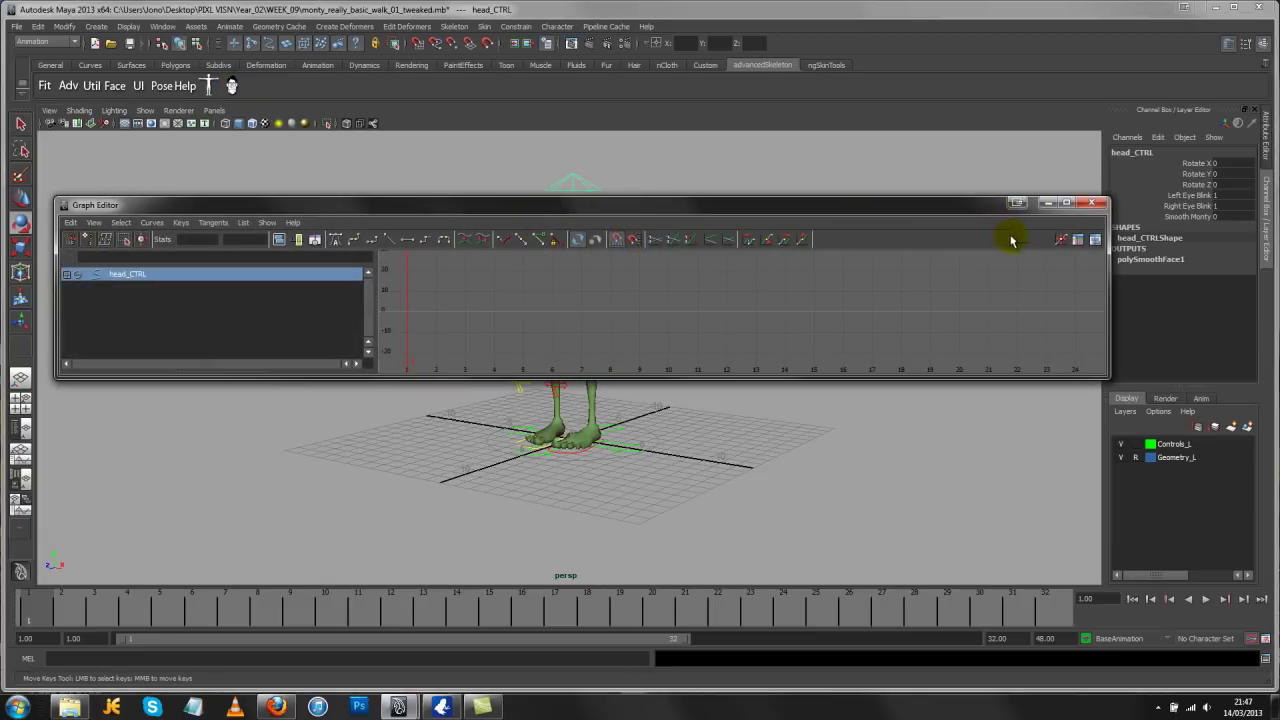
{"action": "left_click", "coordinate": [1094, 205]}
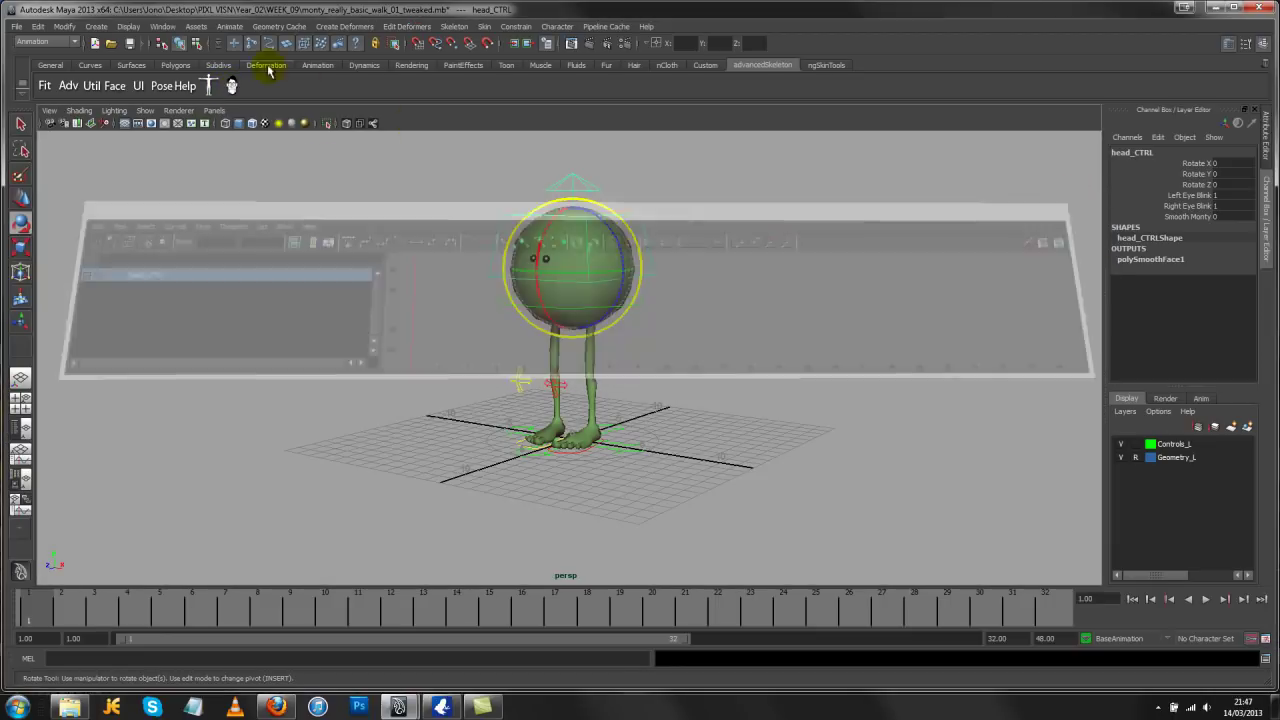
{"action": "key", "text": "shift+o"}
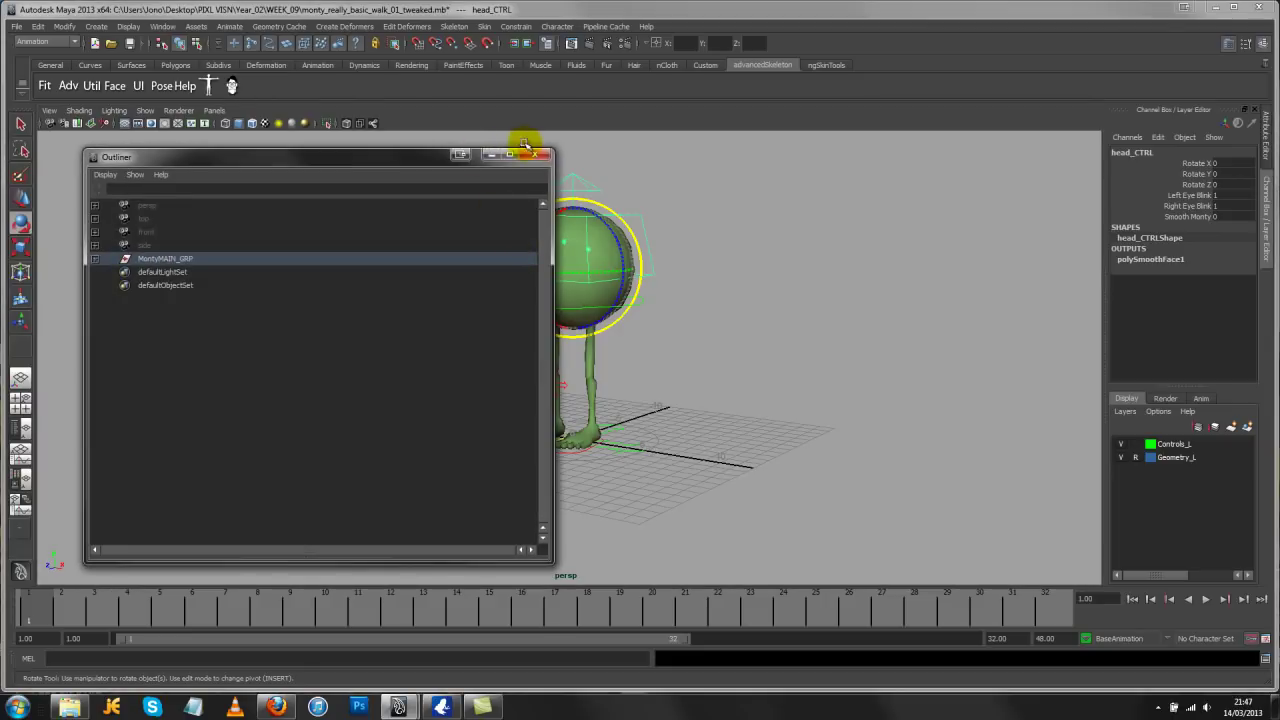
{"action": "left_click", "coordinate": [537, 154]}
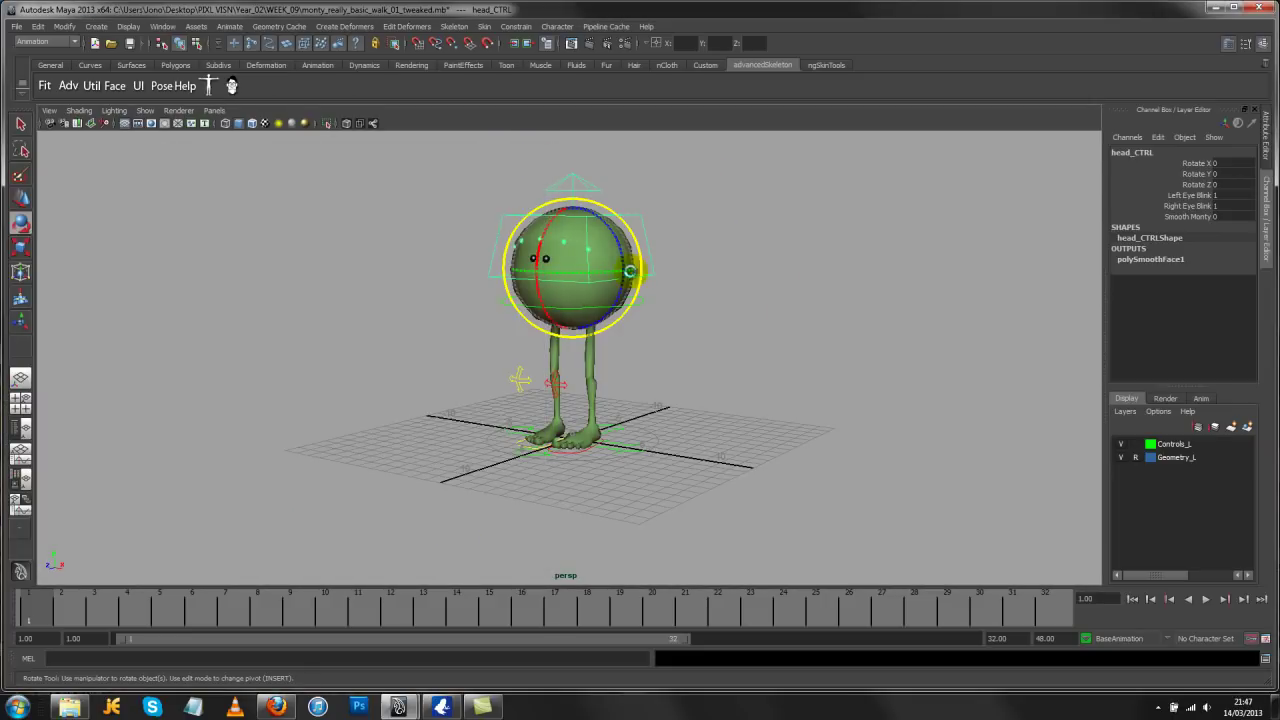
{"action": "key", "text": "ctrl+h"}
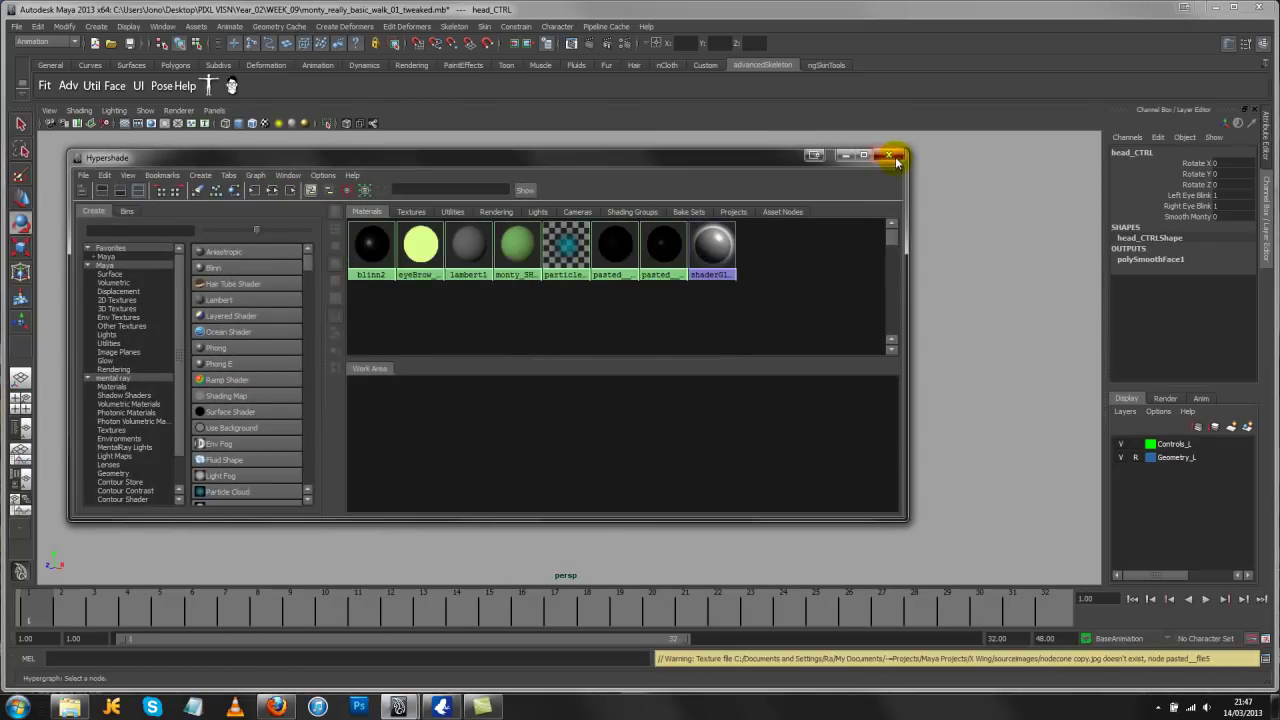
{"action": "left_click", "coordinate": [888, 155]}
{"action": "left_click", "coordinate": [162, 26]}
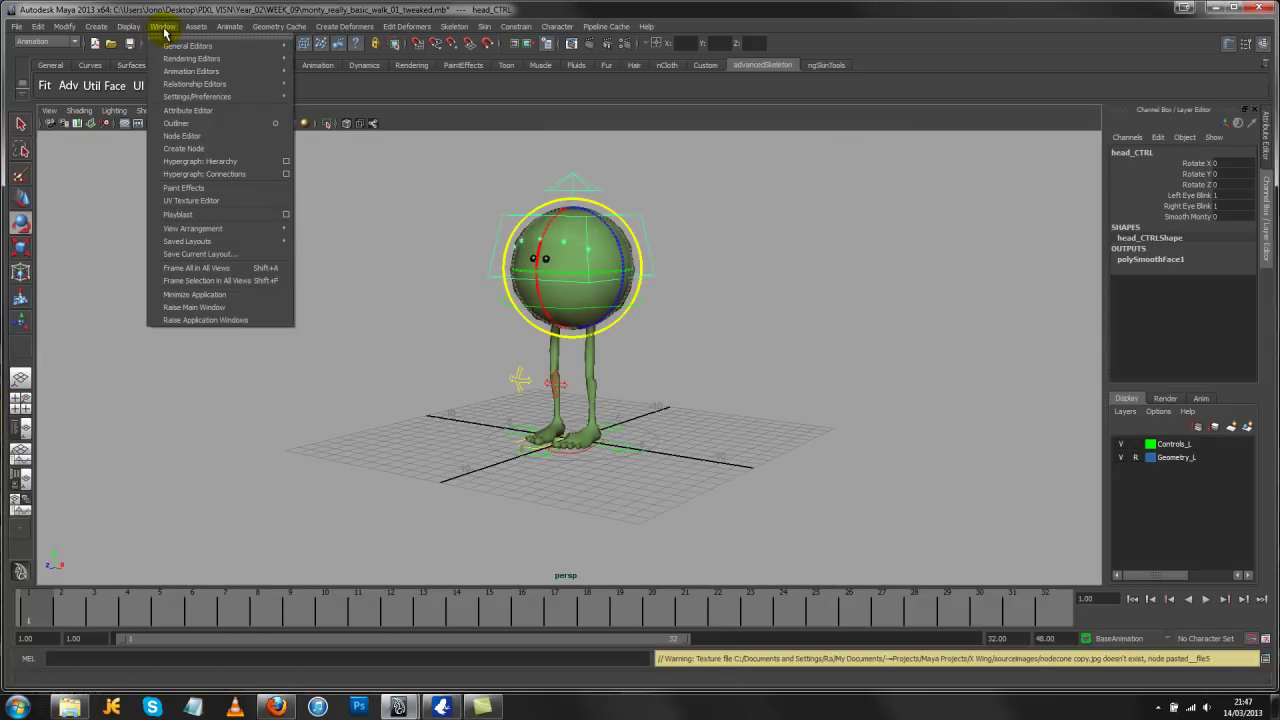
{"action": "mouse_move", "coordinate": [214, 96]}
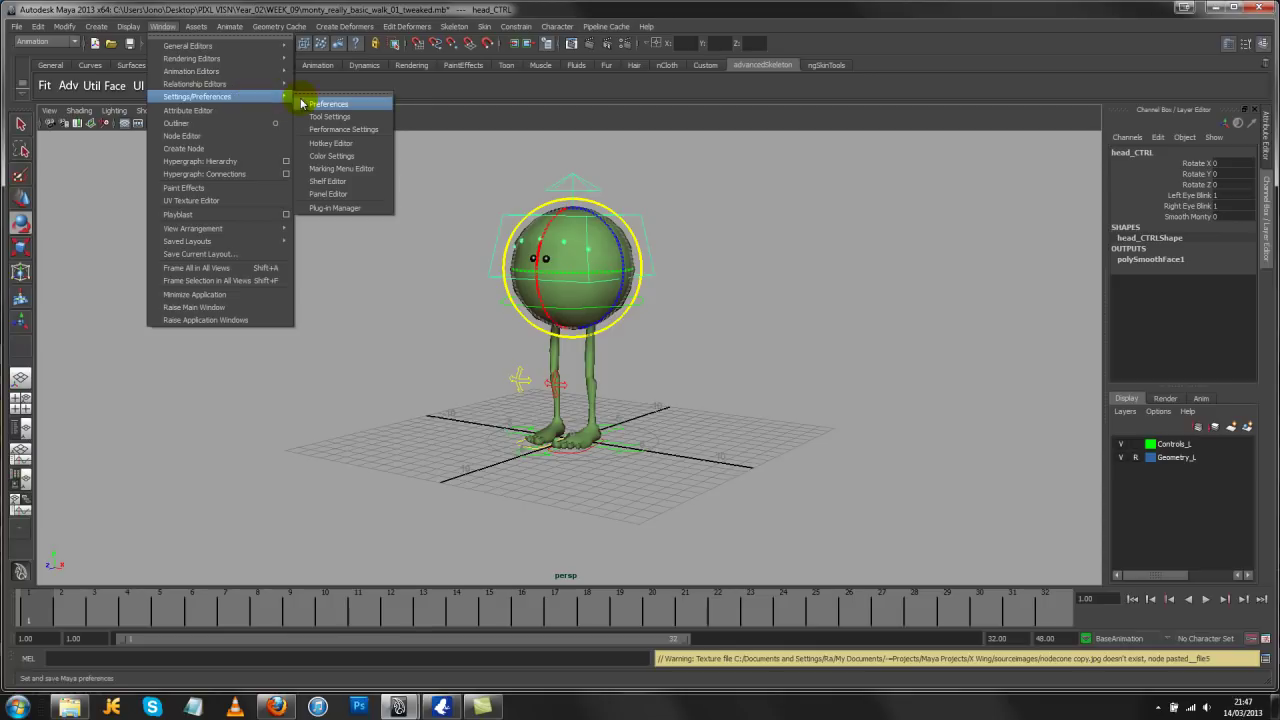
{"action": "mouse_move", "coordinate": [280, 96]}
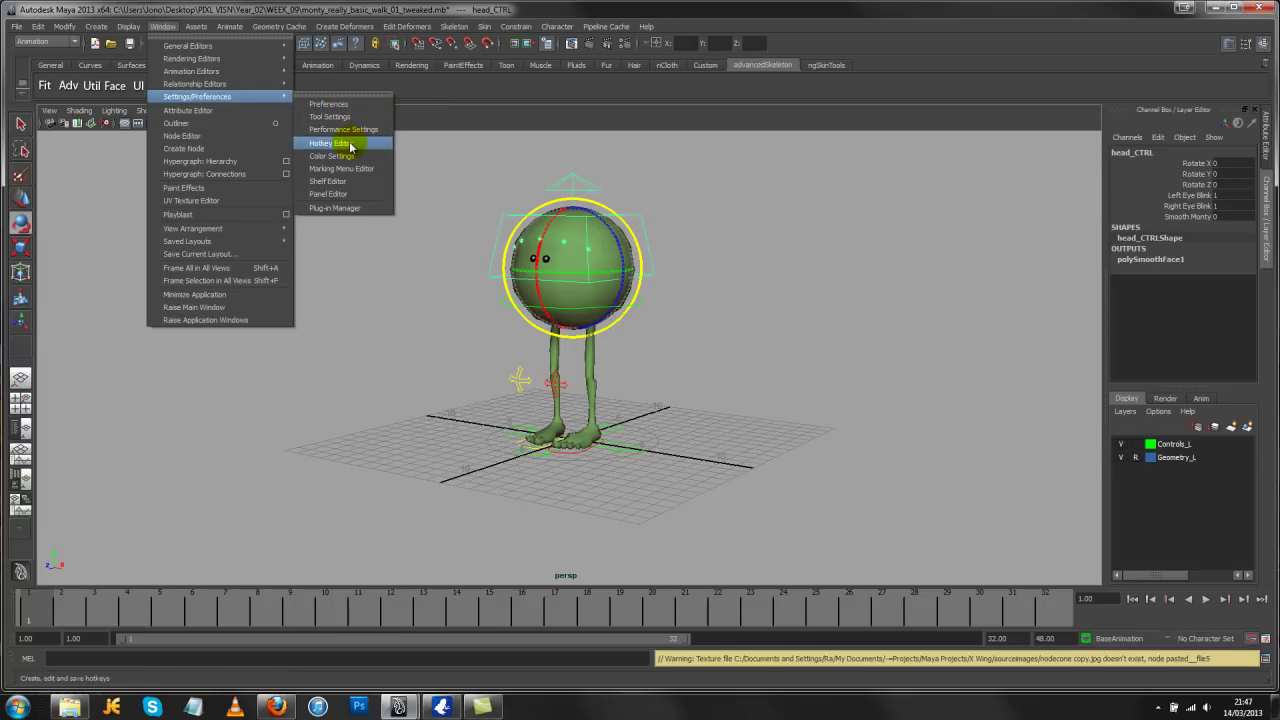
{"action": "left_click", "coordinate": [350, 146]}
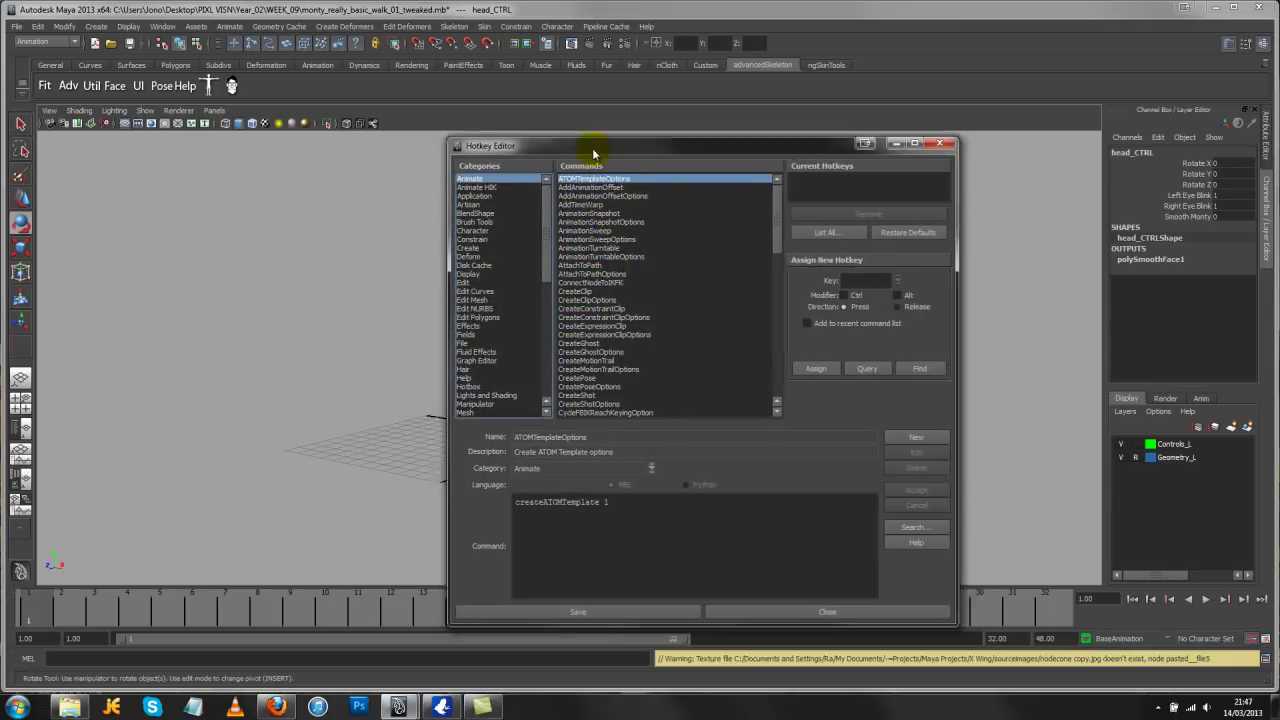
{"action": "left_click_drag", "start_coordinate": [593, 153], "coordinate": [497, 96]}
{"action": "left_click_drag", "start_coordinate": [449, 160], "coordinate": [452, 288]}
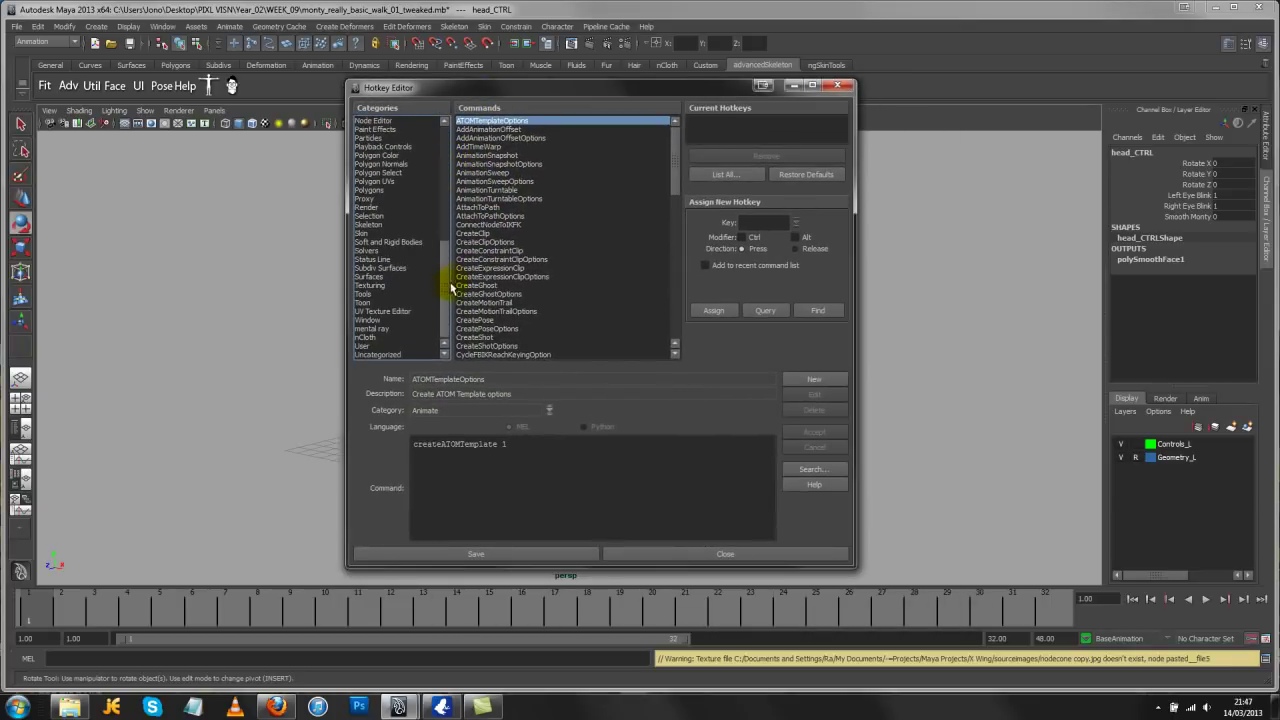
{"action": "left_click", "coordinate": [368, 320]}
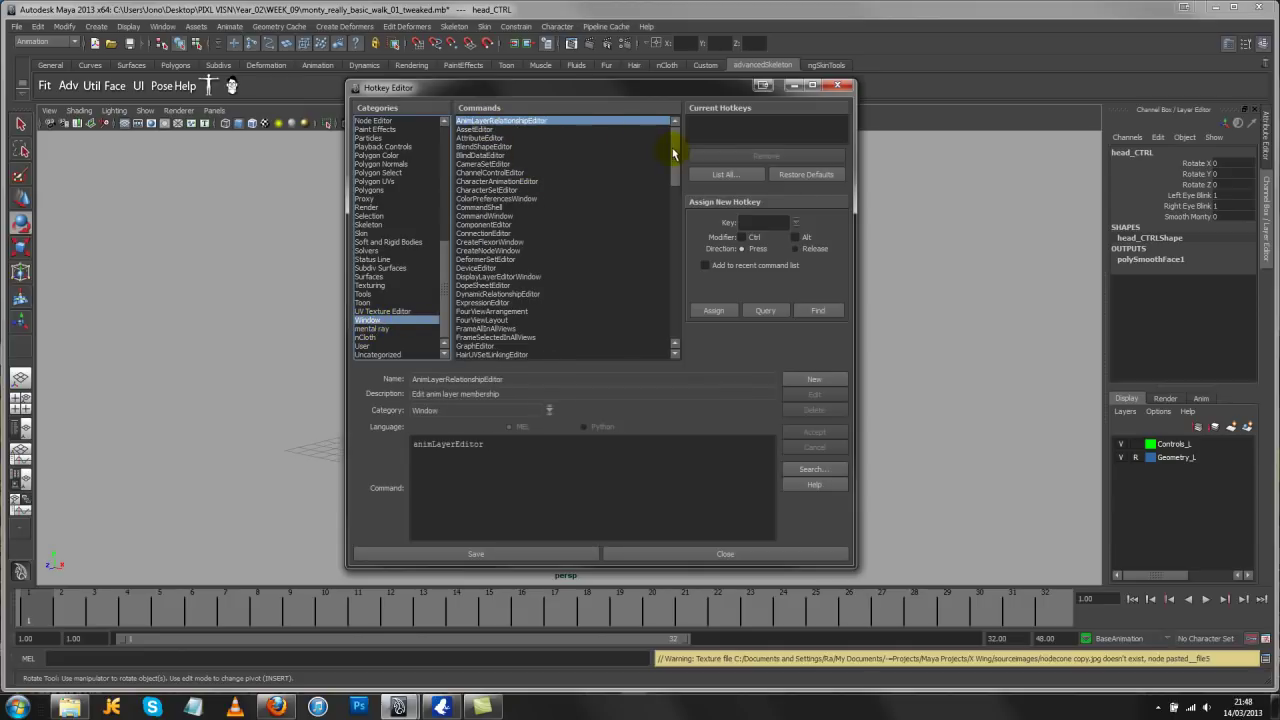
{"action": "left_click_drag", "start_coordinate": [676, 150], "coordinate": [676, 190]}
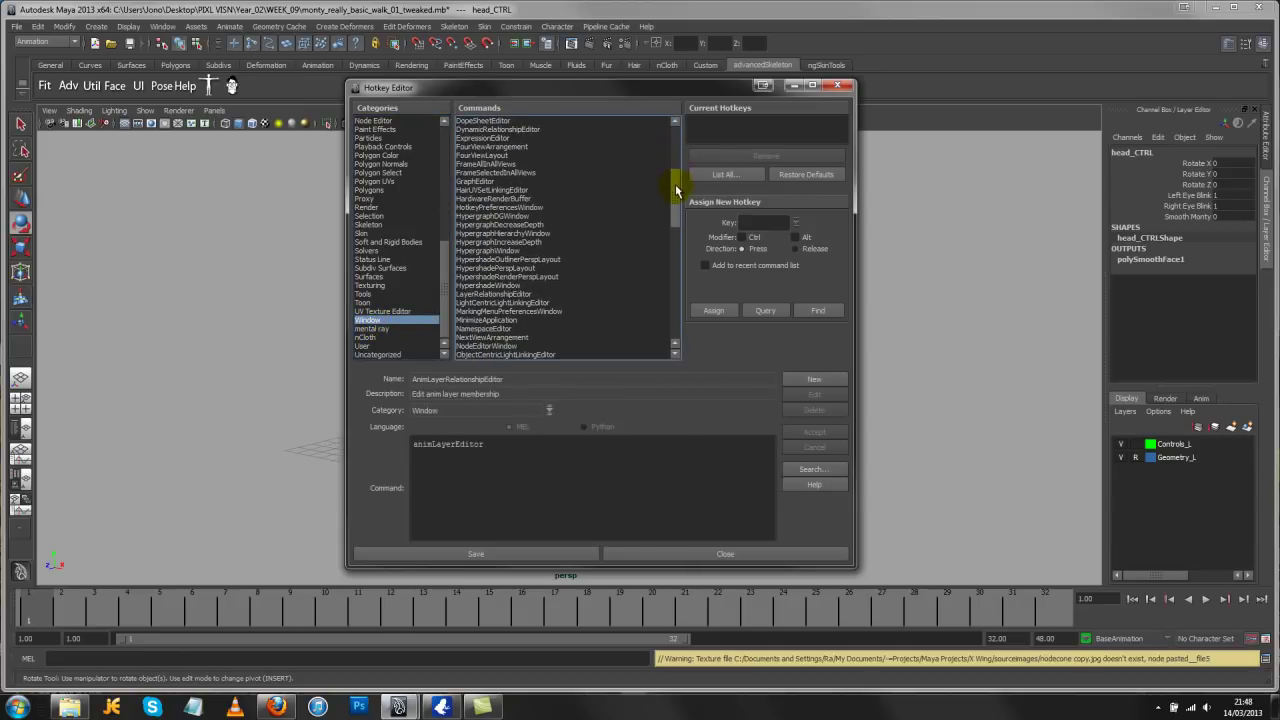
{"action": "left_click", "coordinate": [476, 181]}
{"action": "left_click", "coordinate": [773, 222]}
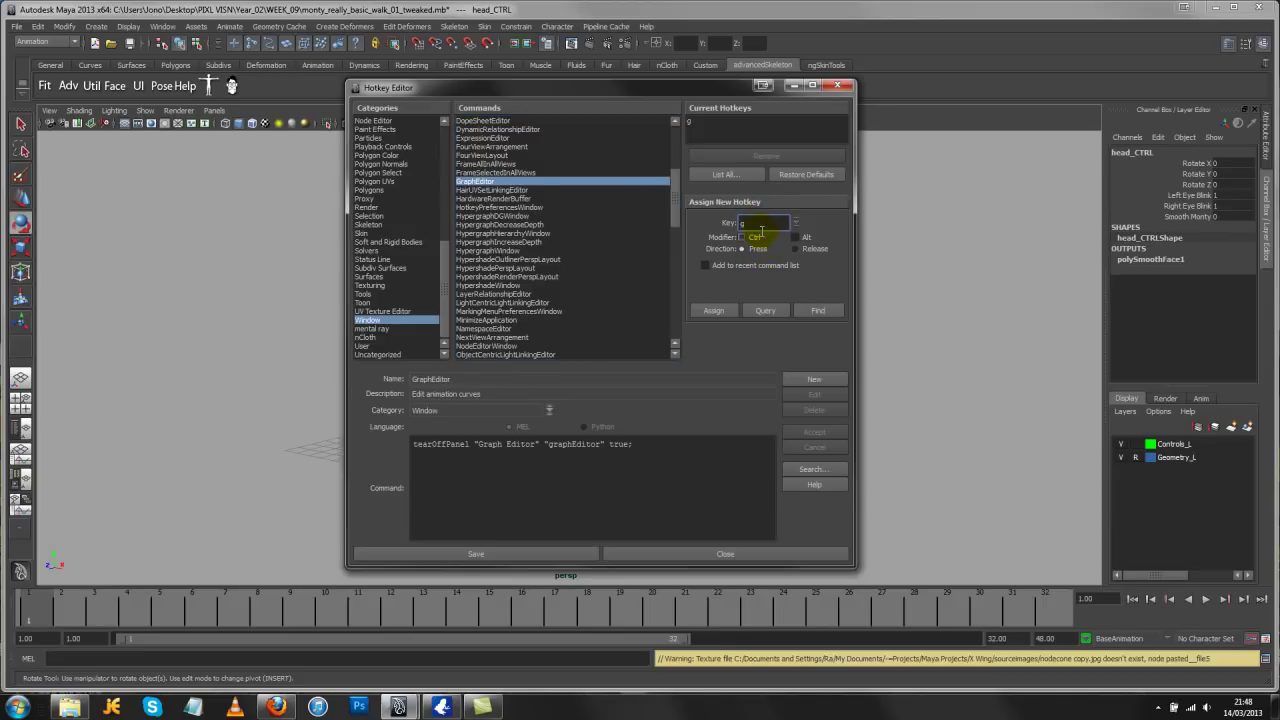
{"action": "left_click", "coordinate": [731, 313]}
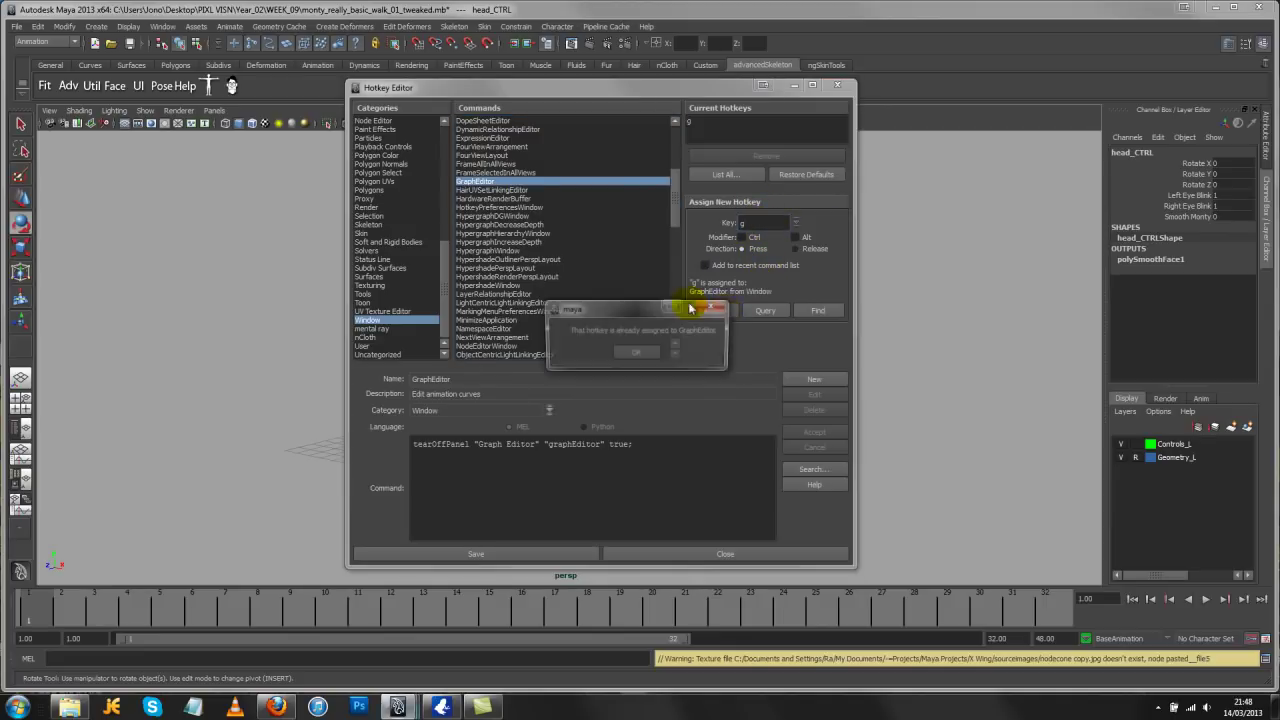
{"action": "left_click", "coordinate": [641, 355]}
{"action": "left_click_drag", "start_coordinate": [674, 200], "coordinate": [677, 232]}
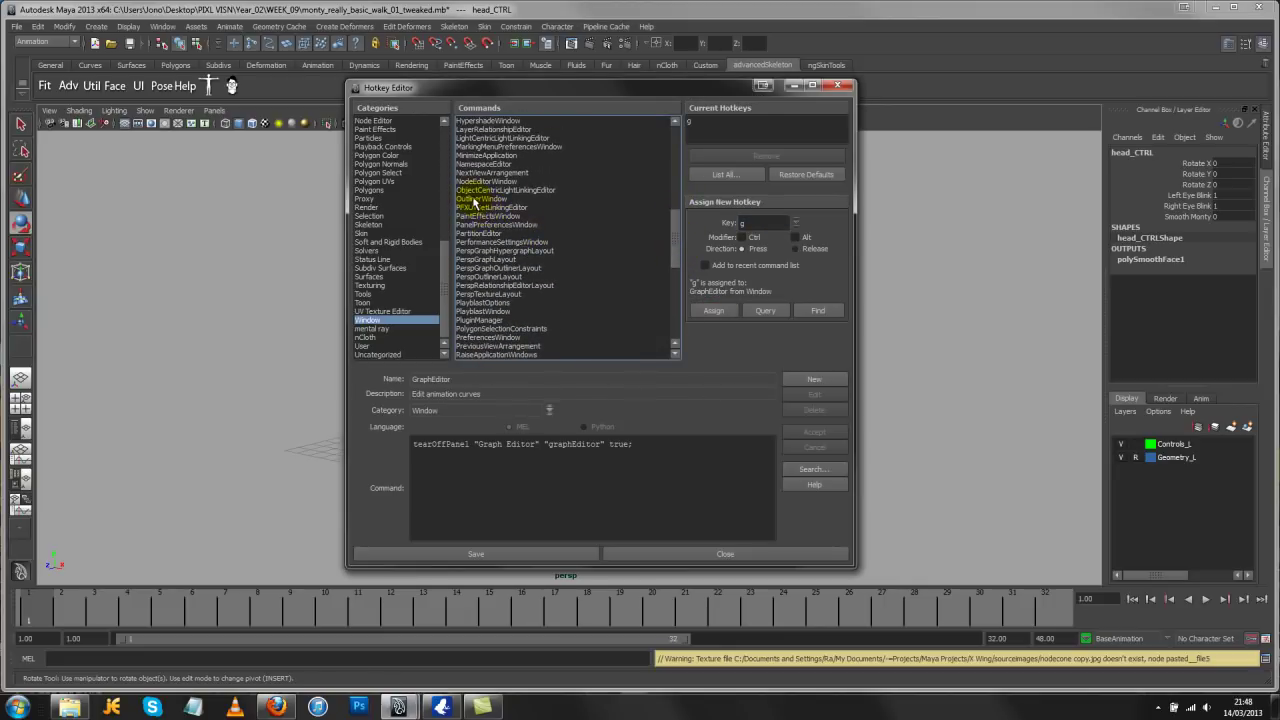
{"action": "left_click", "coordinate": [478, 199]}
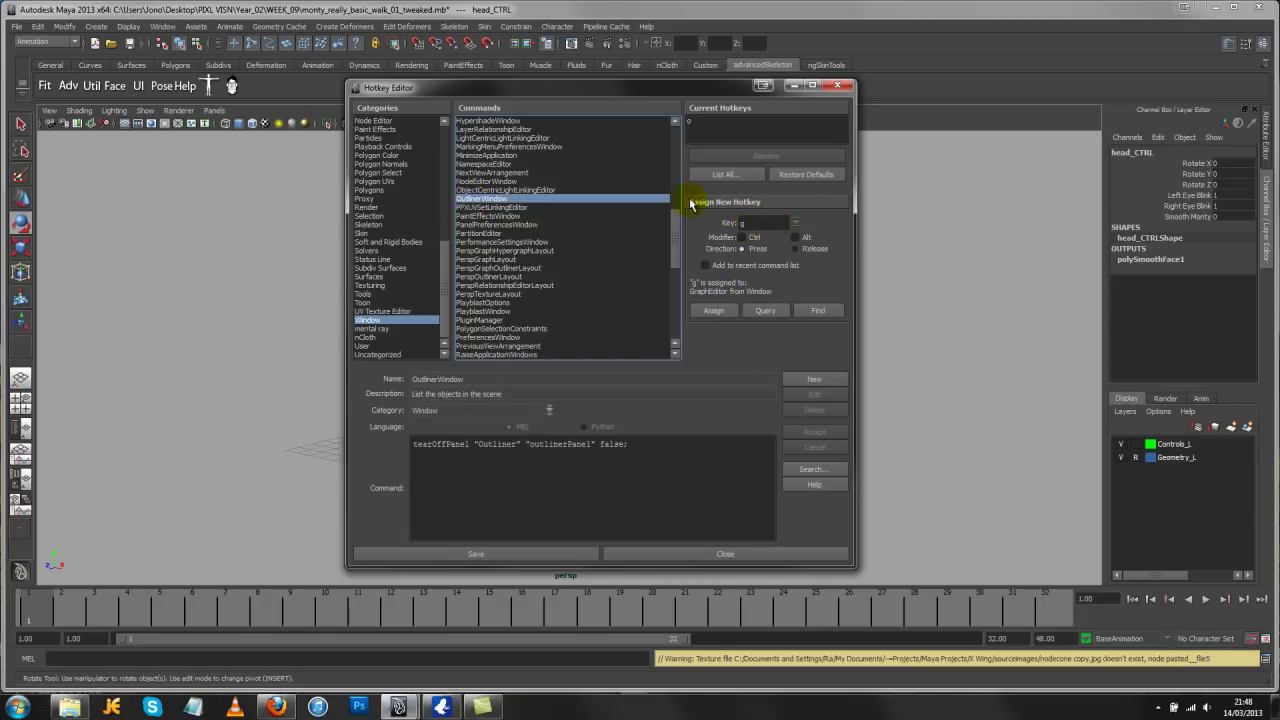
{"action": "left_click_drag", "start_coordinate": [677, 232], "coordinate": [677, 310]}
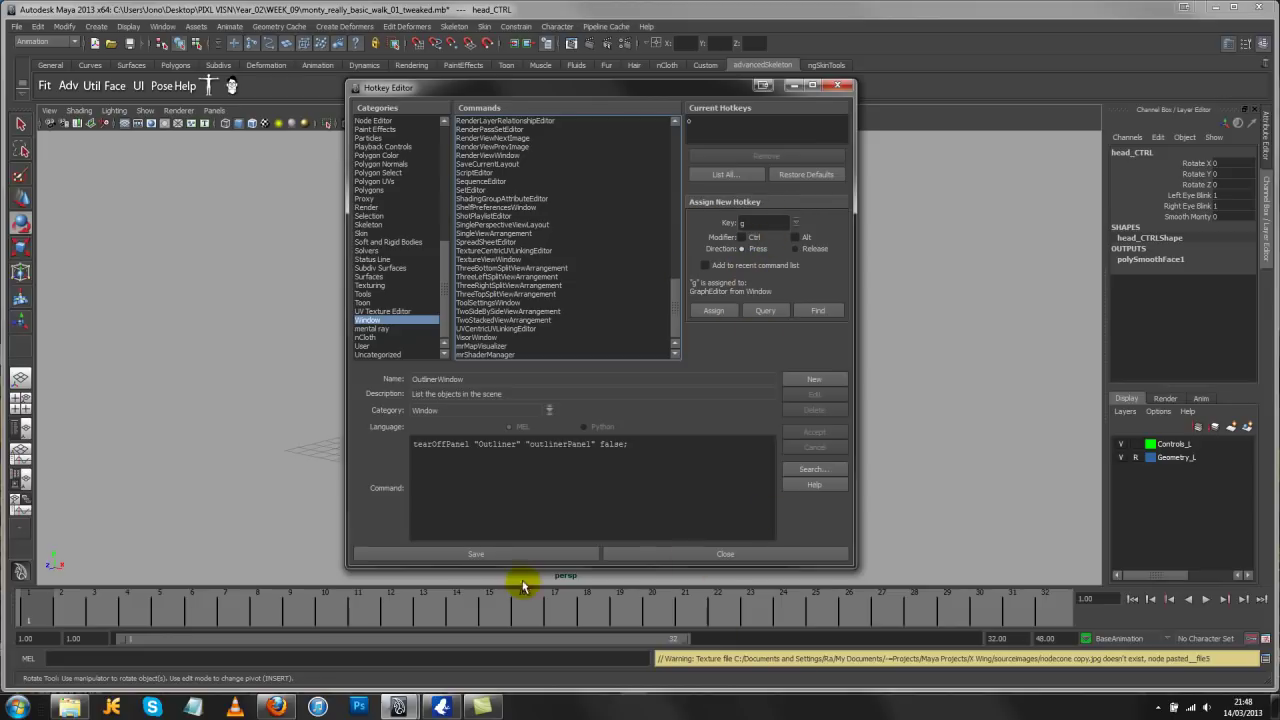
{"action": "left_click", "coordinate": [689, 557]}
{"action": "left_click_drag", "start_coordinate": [700, 266], "coordinate": [666, 346], "text": "alt"}
Orbit down toward the grid, try the side view from the hotbox, then return to perspective
{"action": "right_click_drag", "start_coordinate": [666, 346], "coordinate": [700, 323], "text": "alt"}
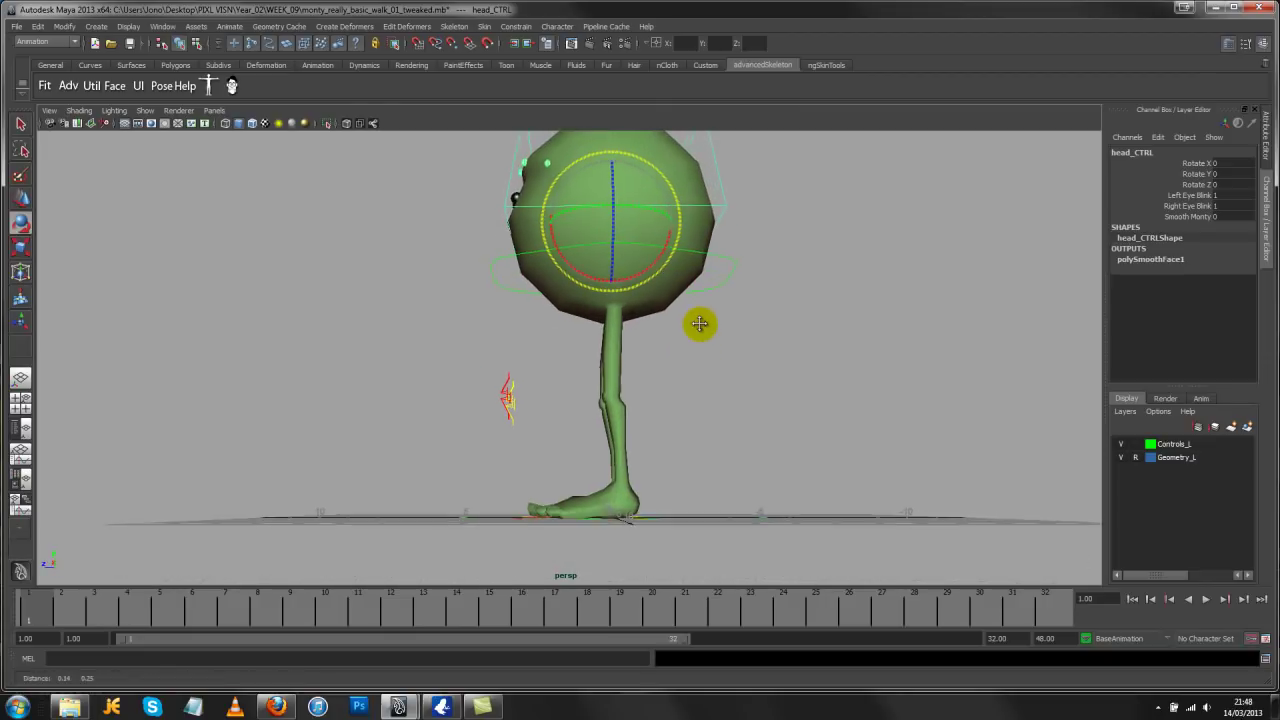
{"action": "middle_click_drag", "start_coordinate": [700, 323], "coordinate": [683, 358], "text": "alt"}
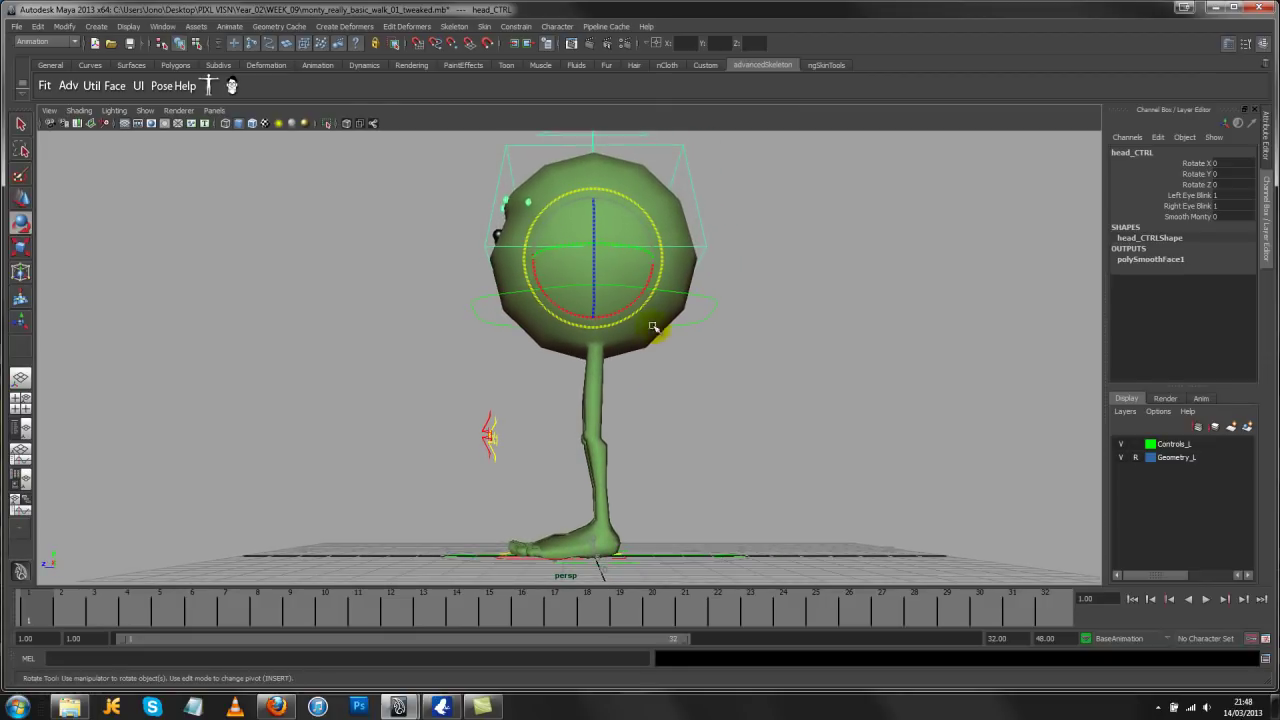
{"action": "mouse_move", "coordinate": [657, 330]}
{"action": "left_mouse_down", "text": "alt"}
{"action": "mouse_move", "coordinate": [686, 351]}
{"action": "mouse_move", "coordinate": [663, 347]}
{"action": "mouse_move", "coordinate": [672, 356]}
{"action": "mouse_move", "coordinate": [663, 337]}
{"action": "left_mouse_up", "text": "alt"}
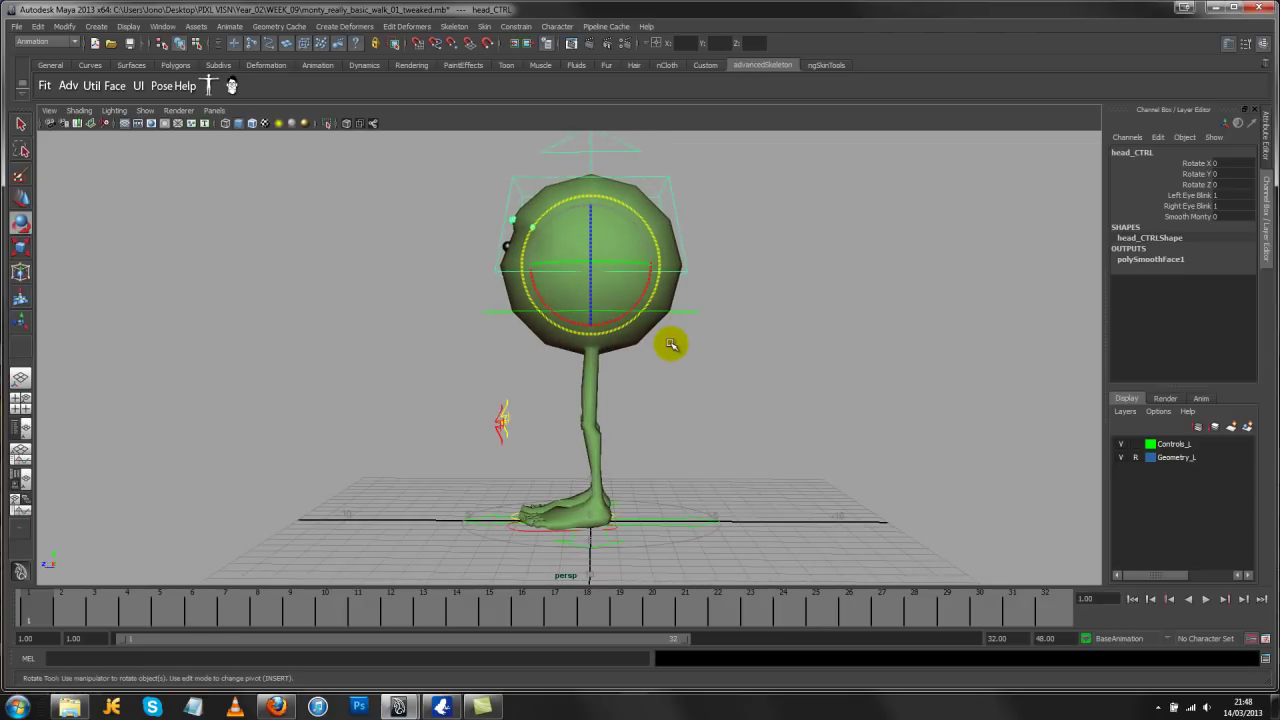
{"action": "key", "text": "space"}
{"action": "left_click", "coordinate": [665, 346]}
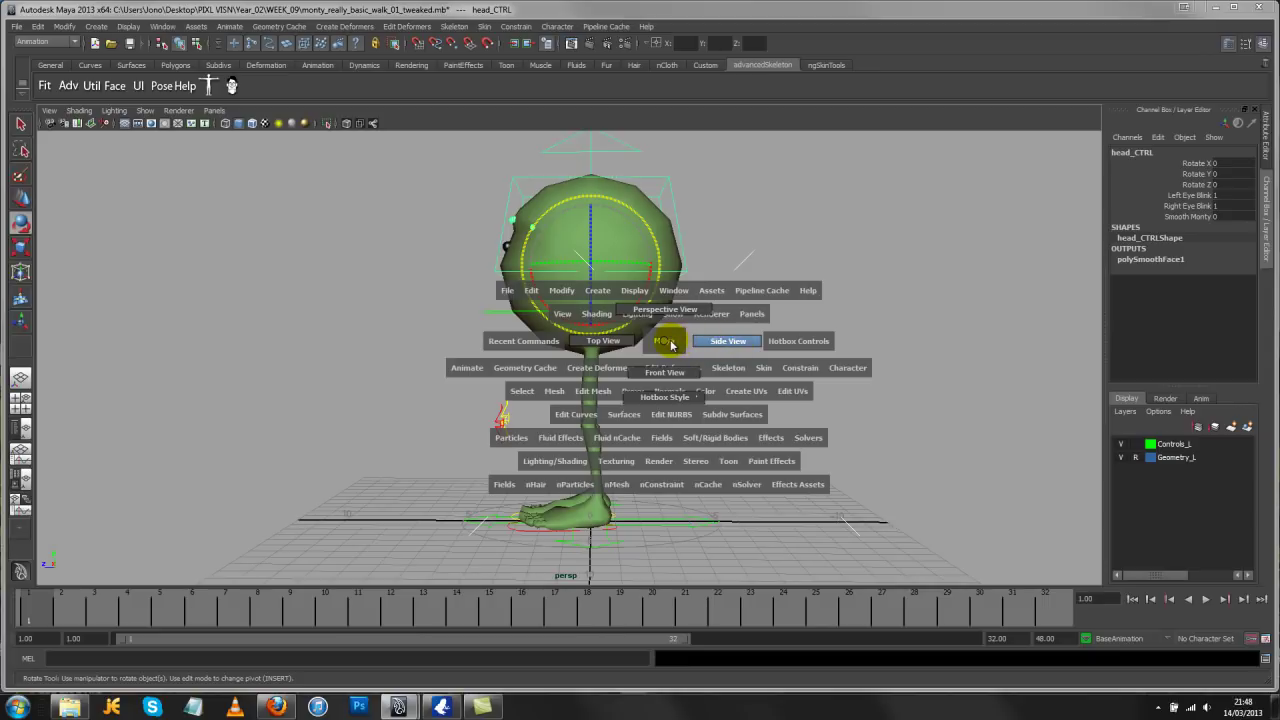
{"action": "key", "text": "space"}
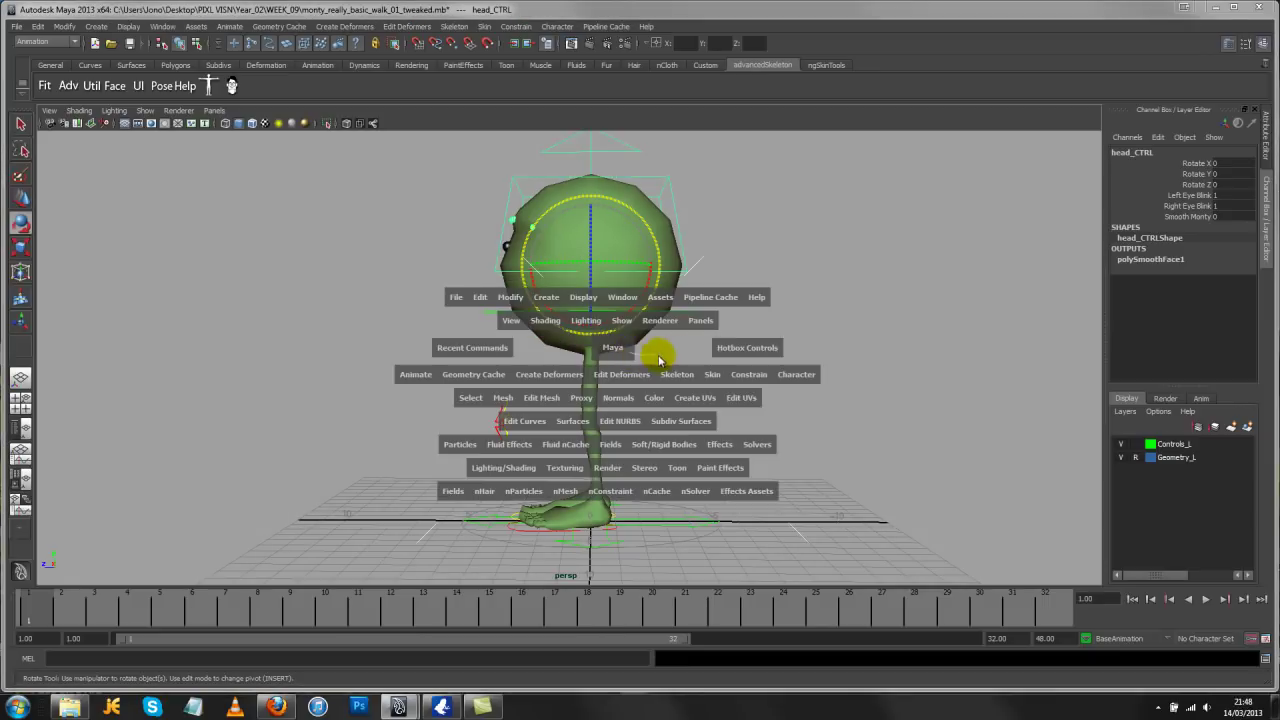
{"action": "left_click_drag", "start_coordinate": [651, 351], "coordinate": [806, 343]}
{"action": "key", "text": "space"}
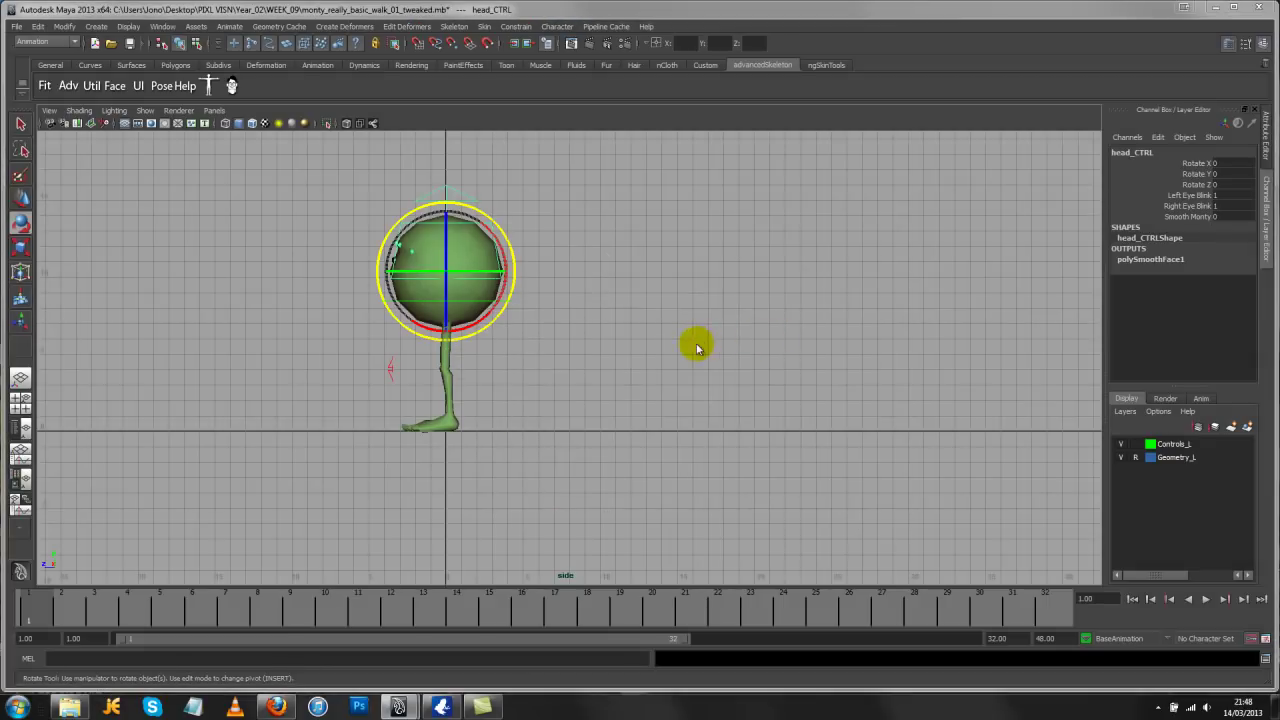
{"action": "key", "text": "space"}
{"action": "left_click_drag", "start_coordinate": [694, 346], "coordinate": [700, 291]}
Try the top and front views and the four-pane layout, returning to a single perspective view
{"action": "key", "text": "space"}
{"action": "left_click_drag", "start_coordinate": [640, 332], "coordinate": [560, 330]}
{"action": "key", "text": "space"}
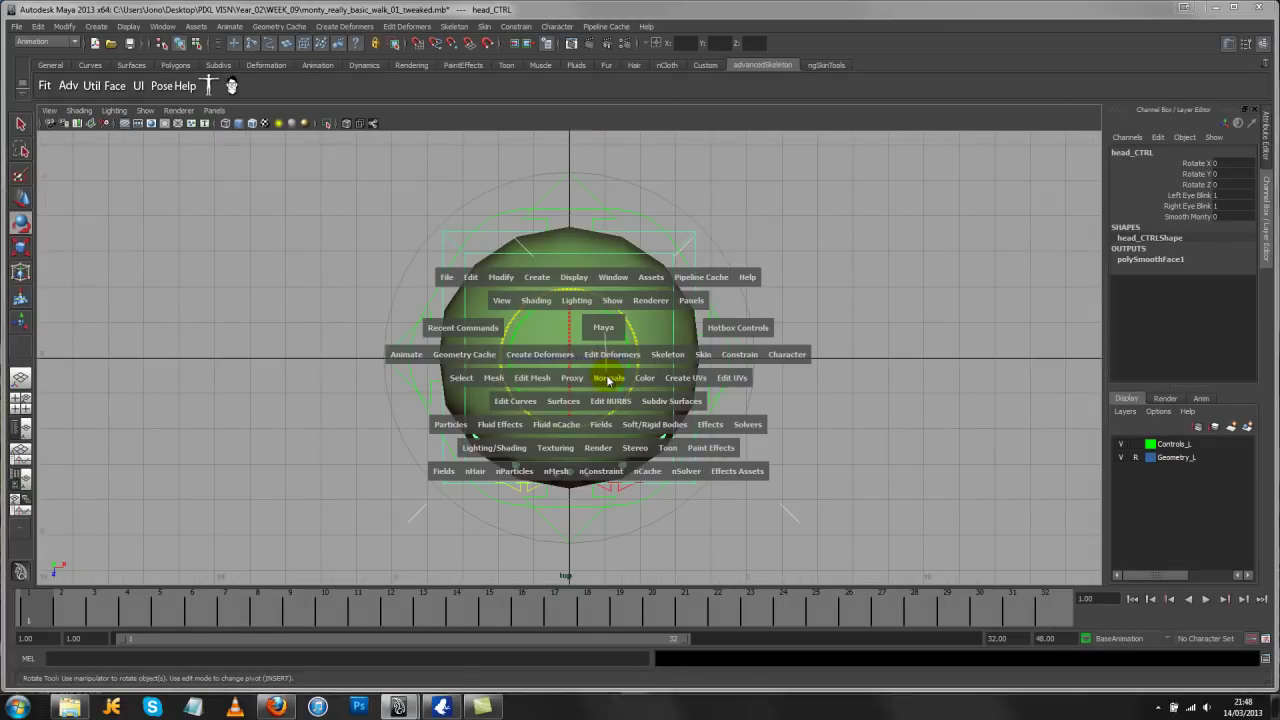
{"action": "left_click_drag", "start_coordinate": [608, 374], "coordinate": [608, 399]}
{"action": "middle_click_drag", "start_coordinate": [610, 404], "coordinate": [659, 363], "text": "alt"}
{"action": "right_click_drag", "start_coordinate": [617, 222], "coordinate": [603, 323], "text": "alt"}
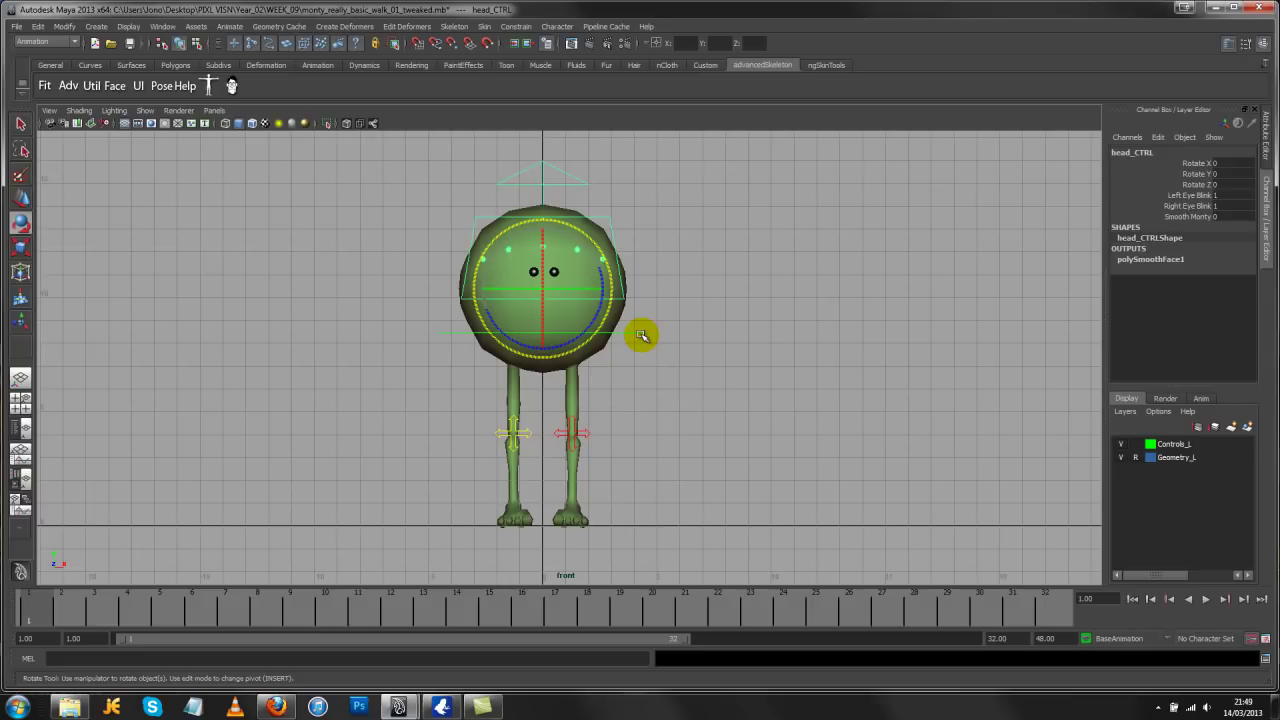
{"action": "key", "text": "space"}
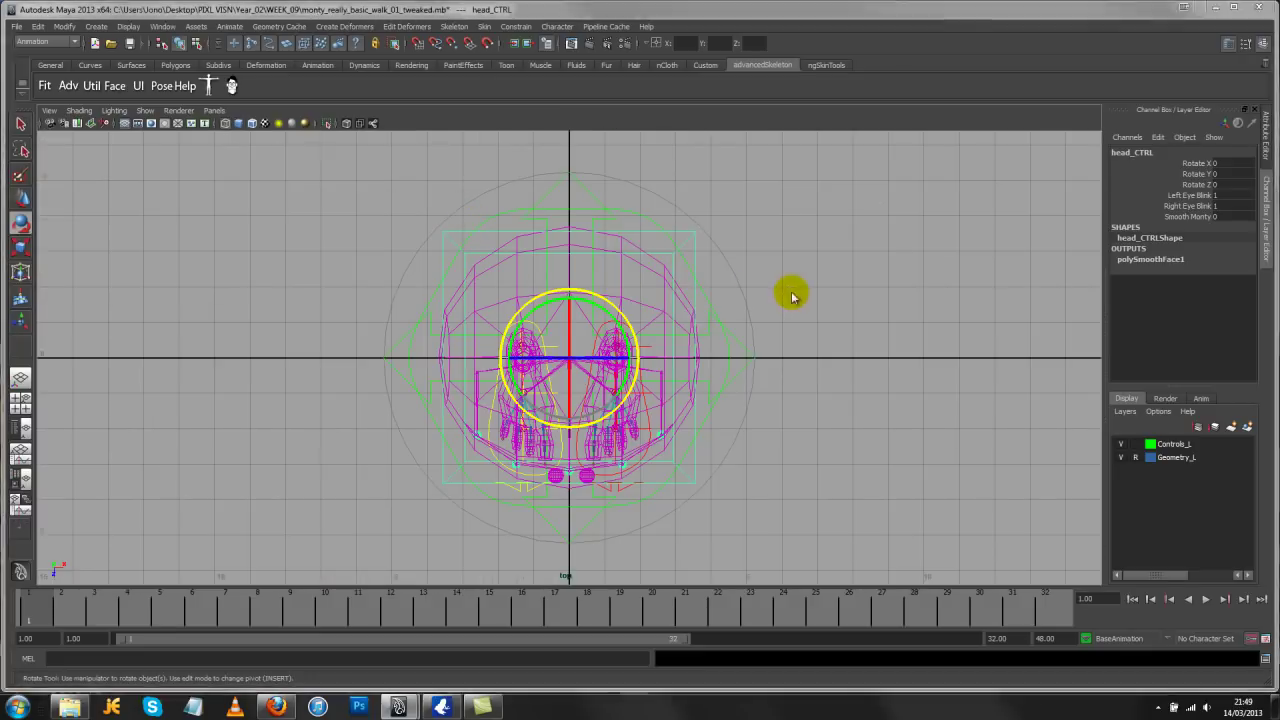
{"action": "key", "text": "space"}
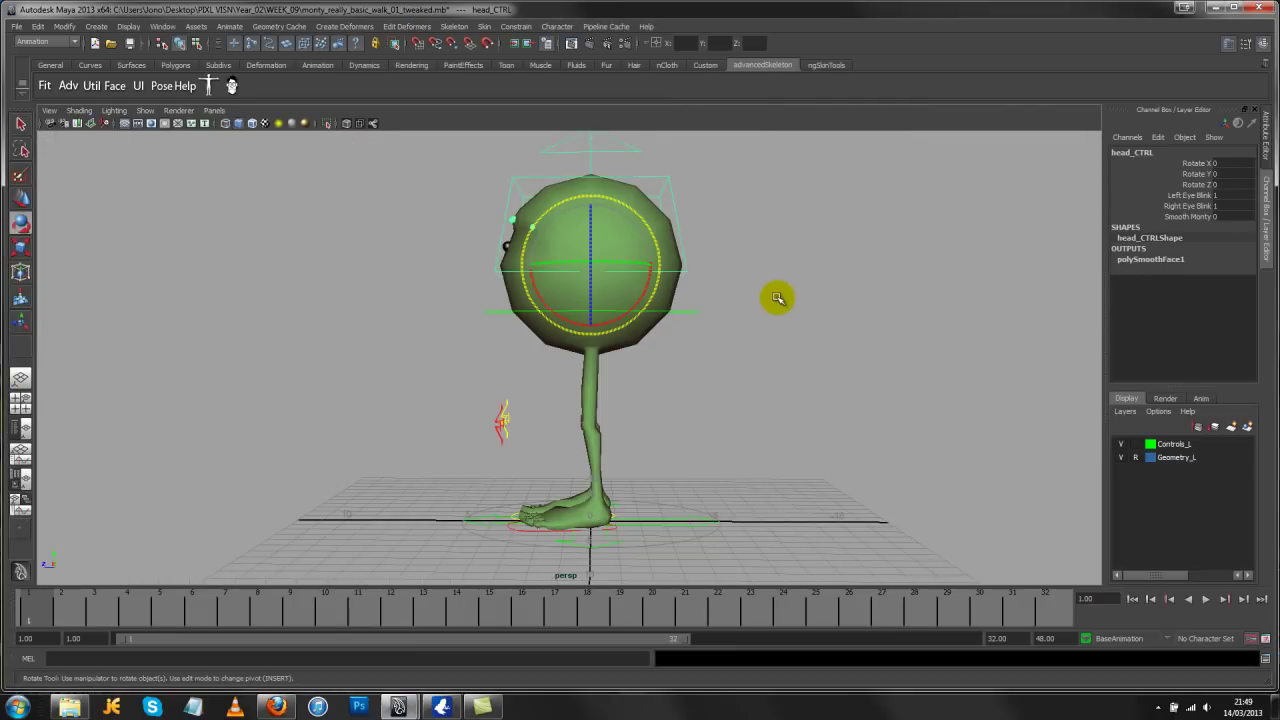
{"action": "scroll", "coordinate": [684, 289], "scroll_direction": "up", "scroll_amount": 3}
{"action": "scroll", "coordinate": [684, 289], "scroll_direction": "down", "scroll_amount": 1}
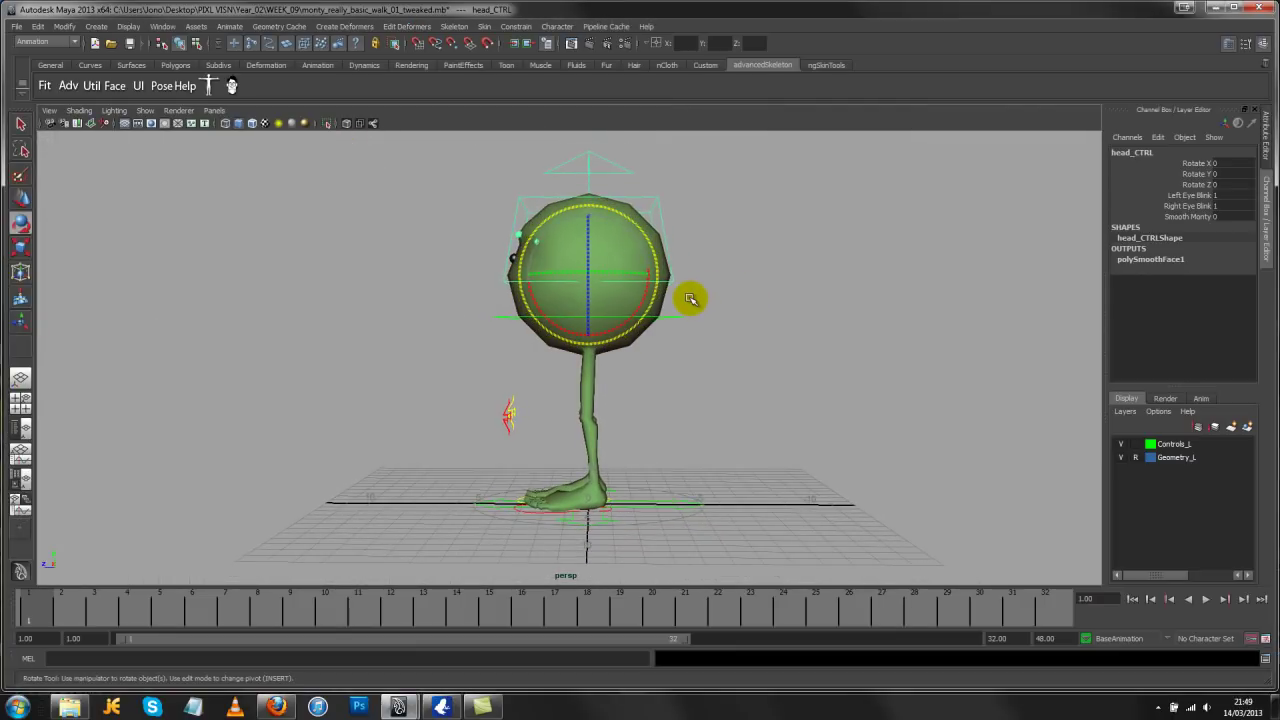
Switch to the side view, enlarge and centre Monty, and scrub through the walk
{"action": "key", "text": "space"}
{"action": "left_click_drag", "start_coordinate": [730, 300], "coordinate": [746, 297]}
{"action": "middle_click_drag", "start_coordinate": [316, 320], "coordinate": [674, 357], "text": "alt"}
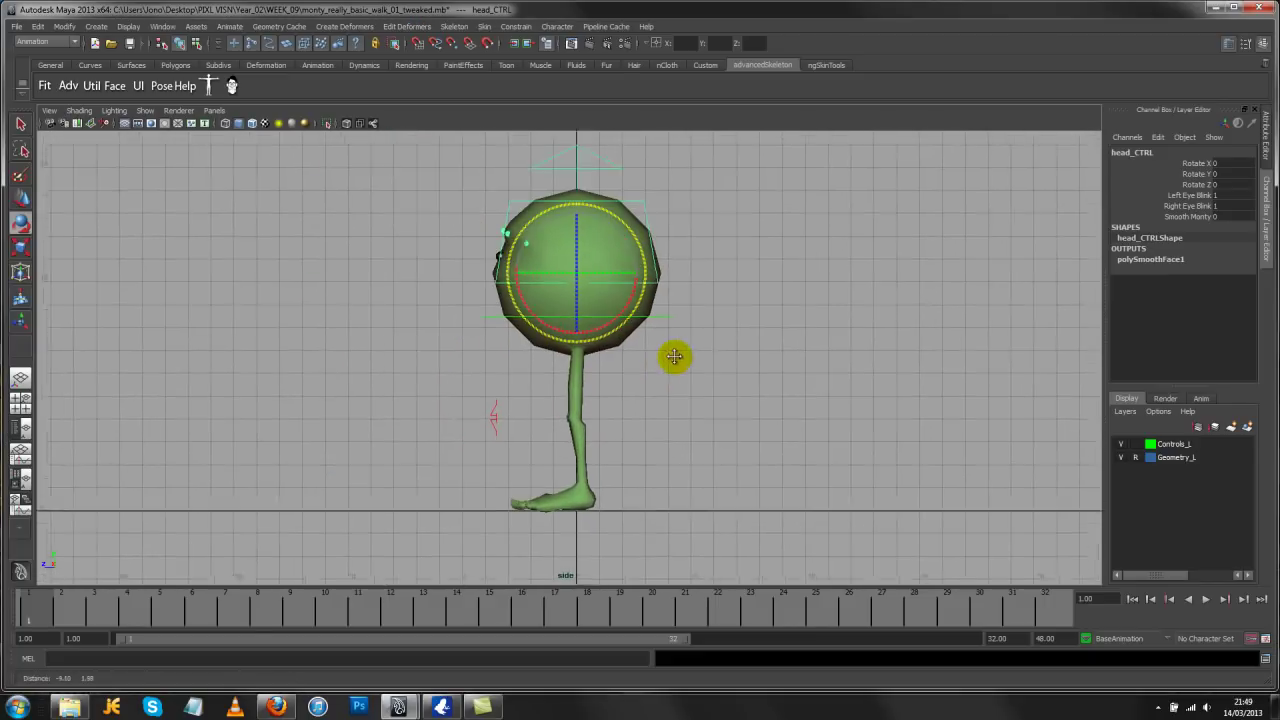
{"action": "right_click_drag", "start_coordinate": [411, 323], "coordinate": [523, 357], "text": "alt"}
{"action": "left_click_drag", "start_coordinate": [58, 612], "coordinate": [354, 591]}
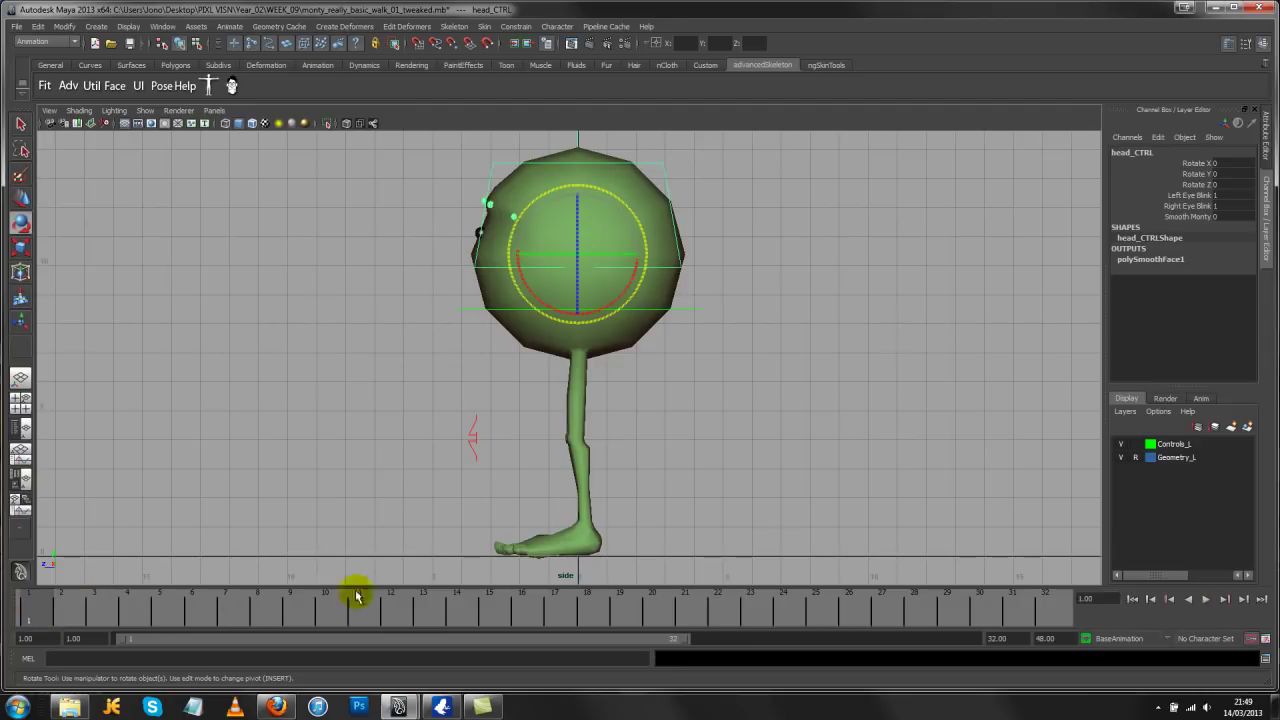
{"action": "mouse_move", "coordinate": [675, 638]}
{"action": "left_mouse_down"}
{"action": "mouse_move", "coordinate": [514, 646]}
{"action": "mouse_move", "coordinate": [682, 646]}
{"action": "left_mouse_up"}
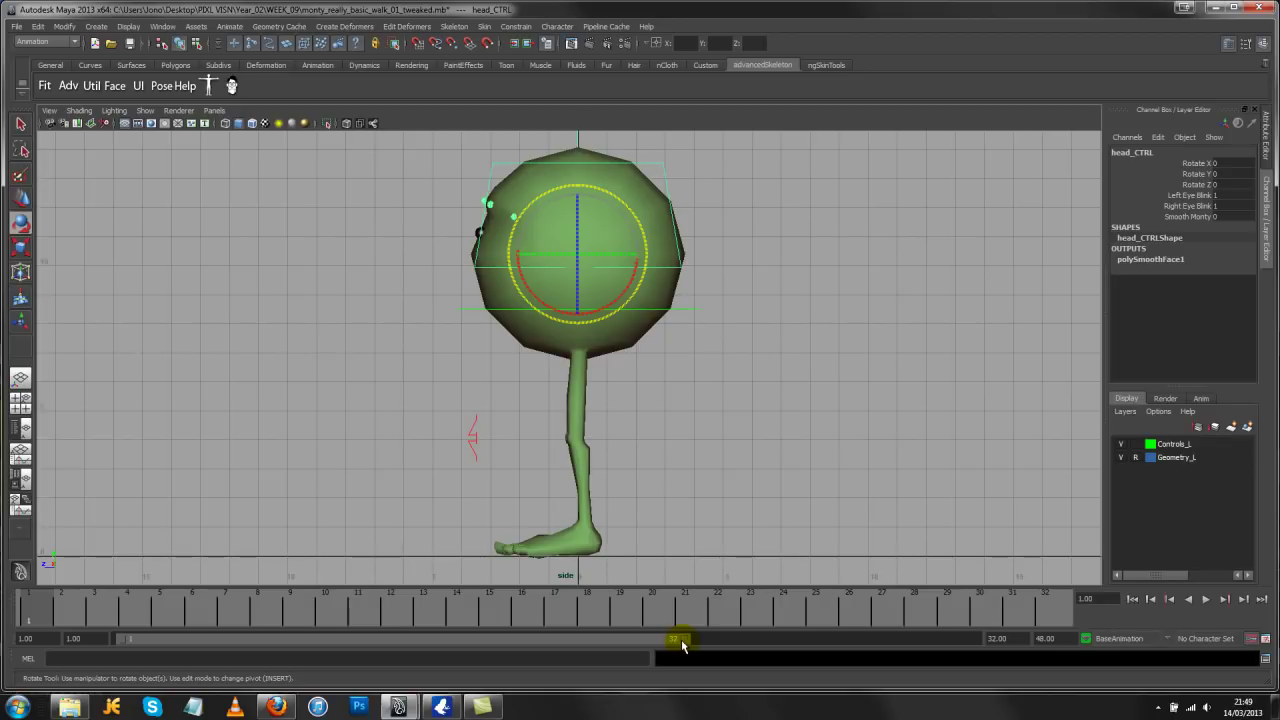
At frame 1, switch to the Move tool and pick root_CTRL via the up arrow from the head control
{"action": "left_click_drag", "start_coordinate": [1043, 609], "coordinate": [43, 606]}
{"action": "left_click", "coordinate": [577, 231]}
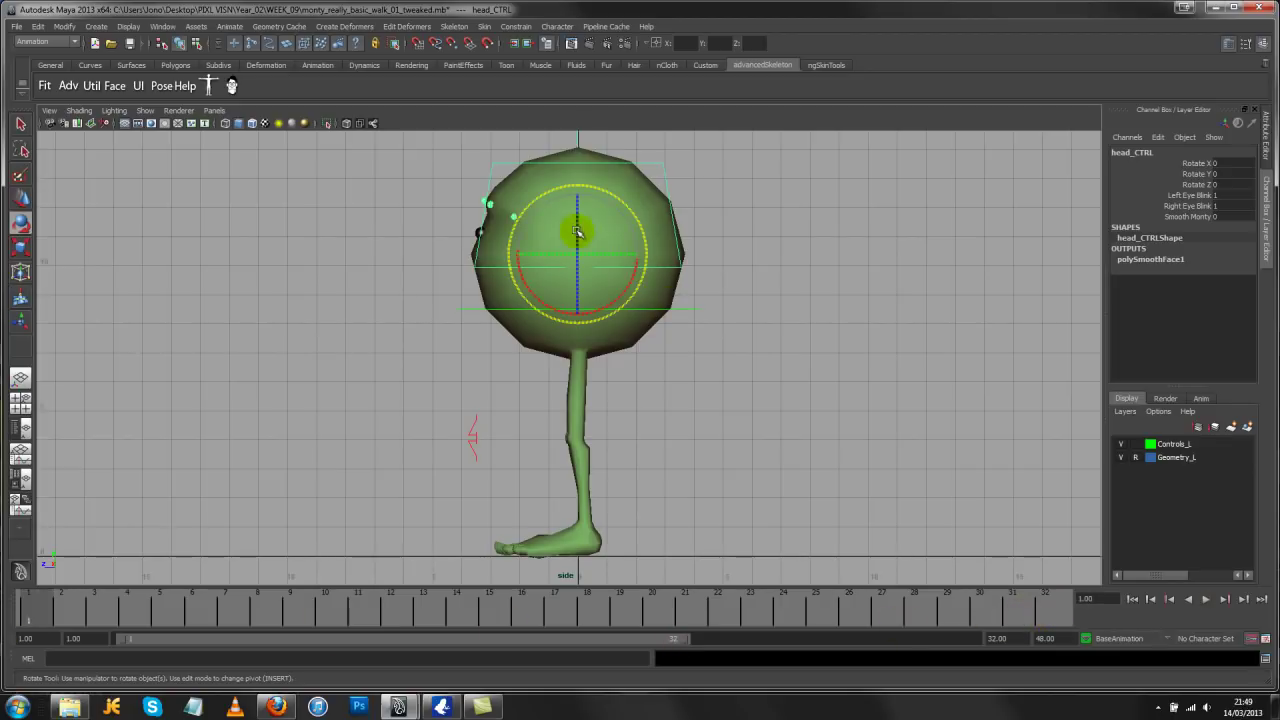
{"action": "key", "text": "w"}
{"action": "right_click_drag", "start_coordinate": [820, 457], "coordinate": [688, 320], "text": "alt"}
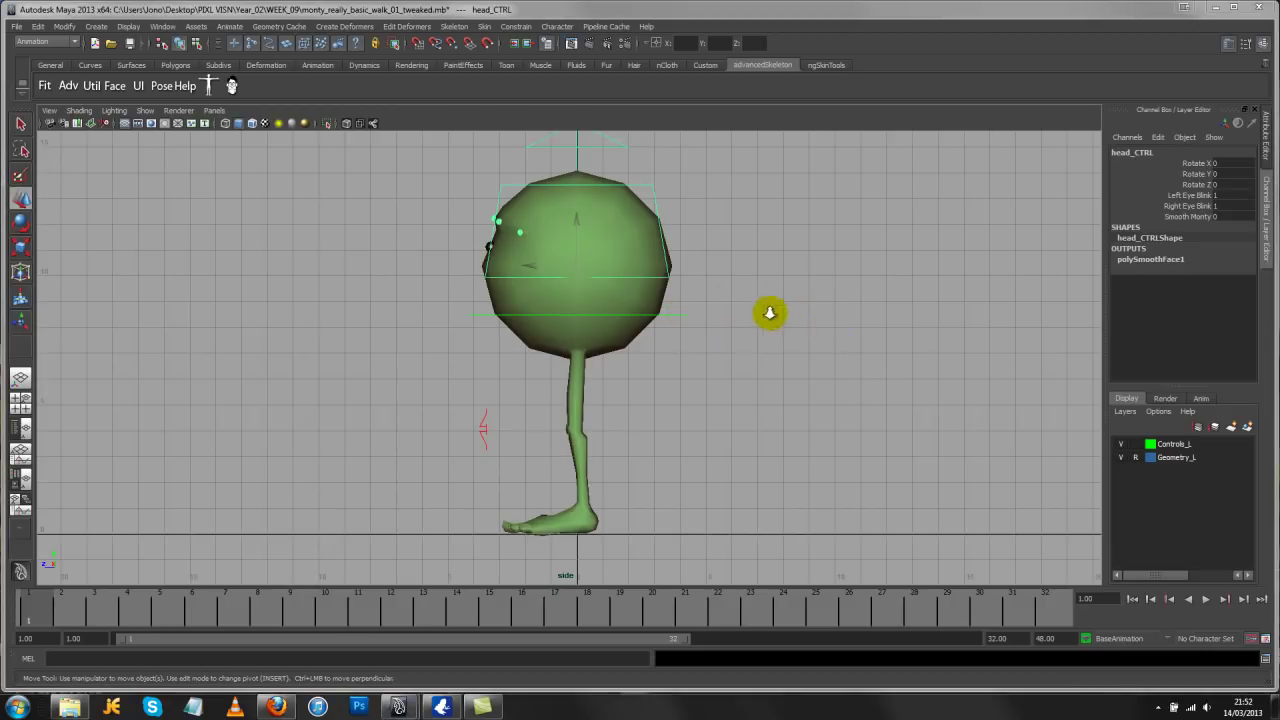
{"action": "right_click_drag", "start_coordinate": [768, 311], "coordinate": [671, 297], "text": "alt"}
{"action": "middle_click_drag", "start_coordinate": [685, 301], "coordinate": [671, 363], "text": "alt"}
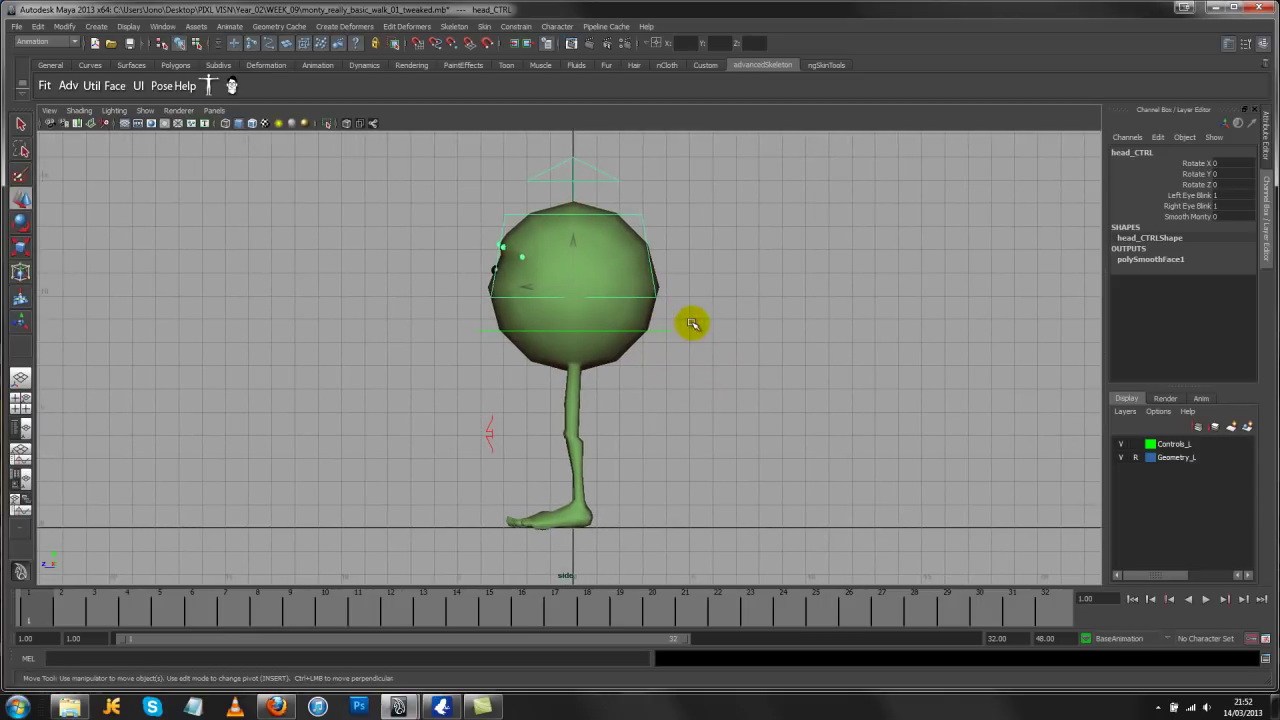
{"action": "key", "text": "Up"}
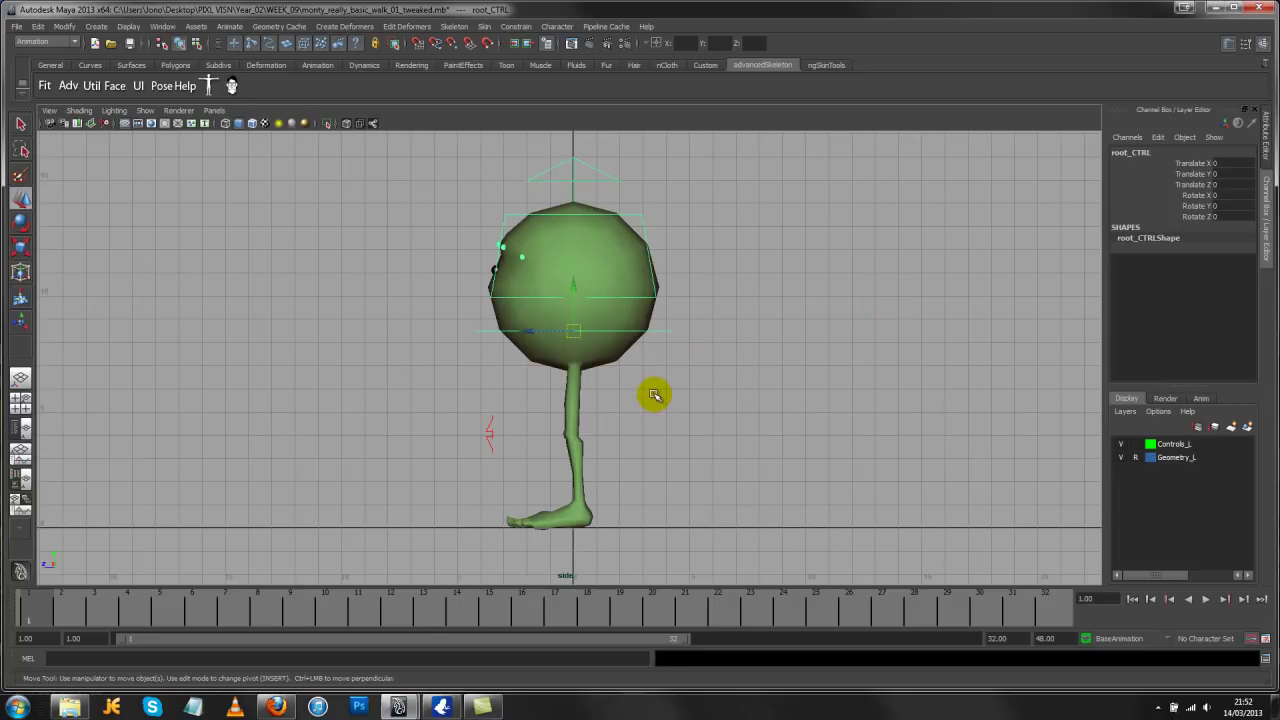
Play the walk and compare Monty's poses at frames 1 and 32
{"action": "key", "text": "alt+v"}
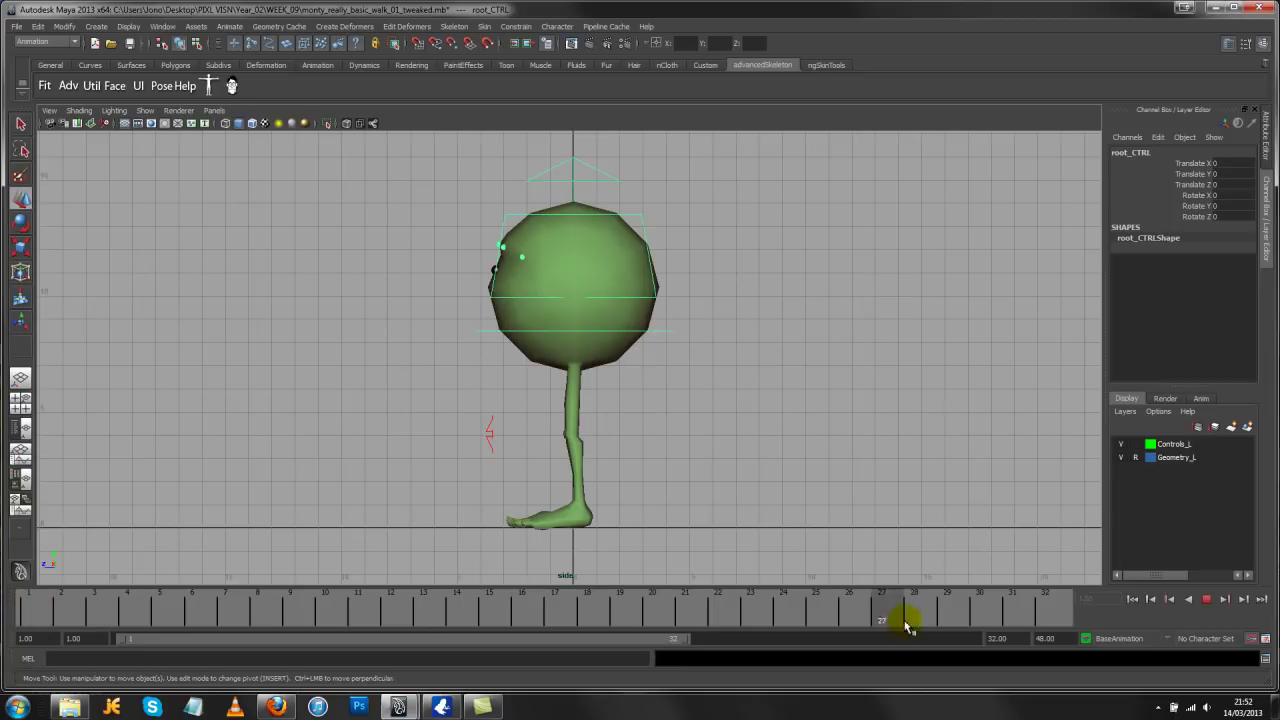
{"action": "left_click", "coordinate": [30, 620]}
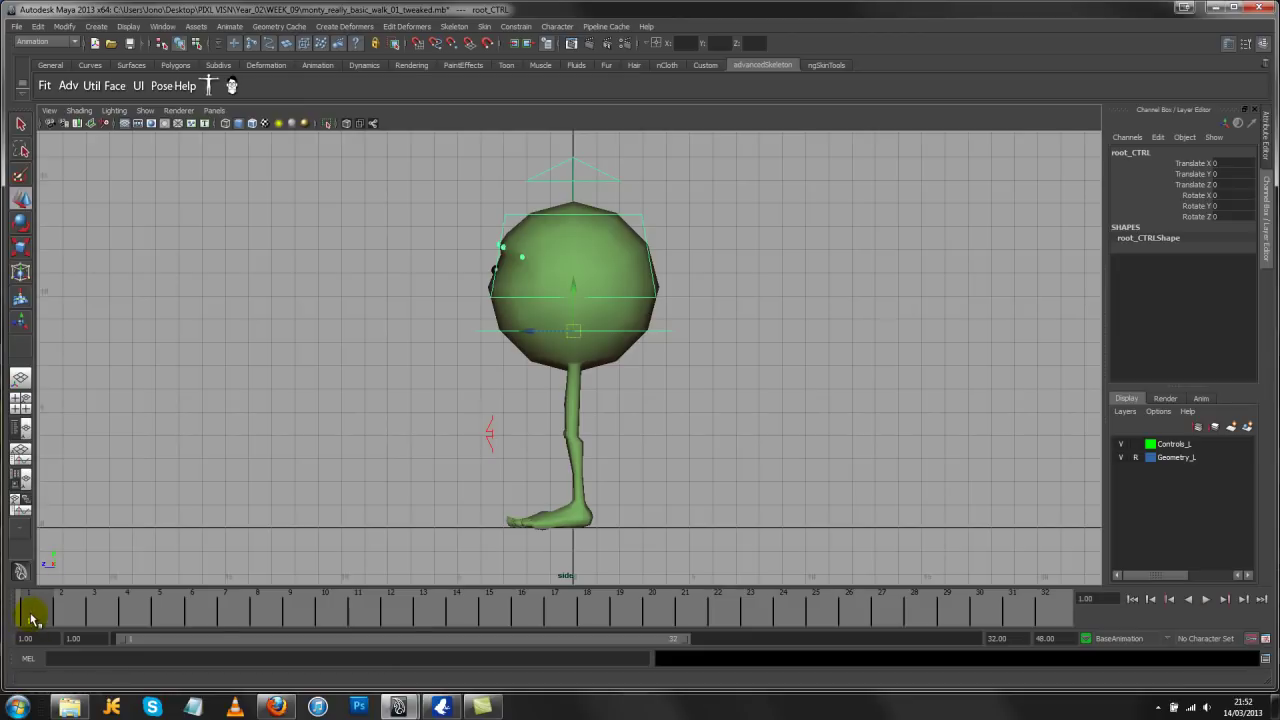
{"action": "left_click_drag", "start_coordinate": [1080, 606], "coordinate": [1062, 615]}
{"action": "left_click", "coordinate": [24, 608]}
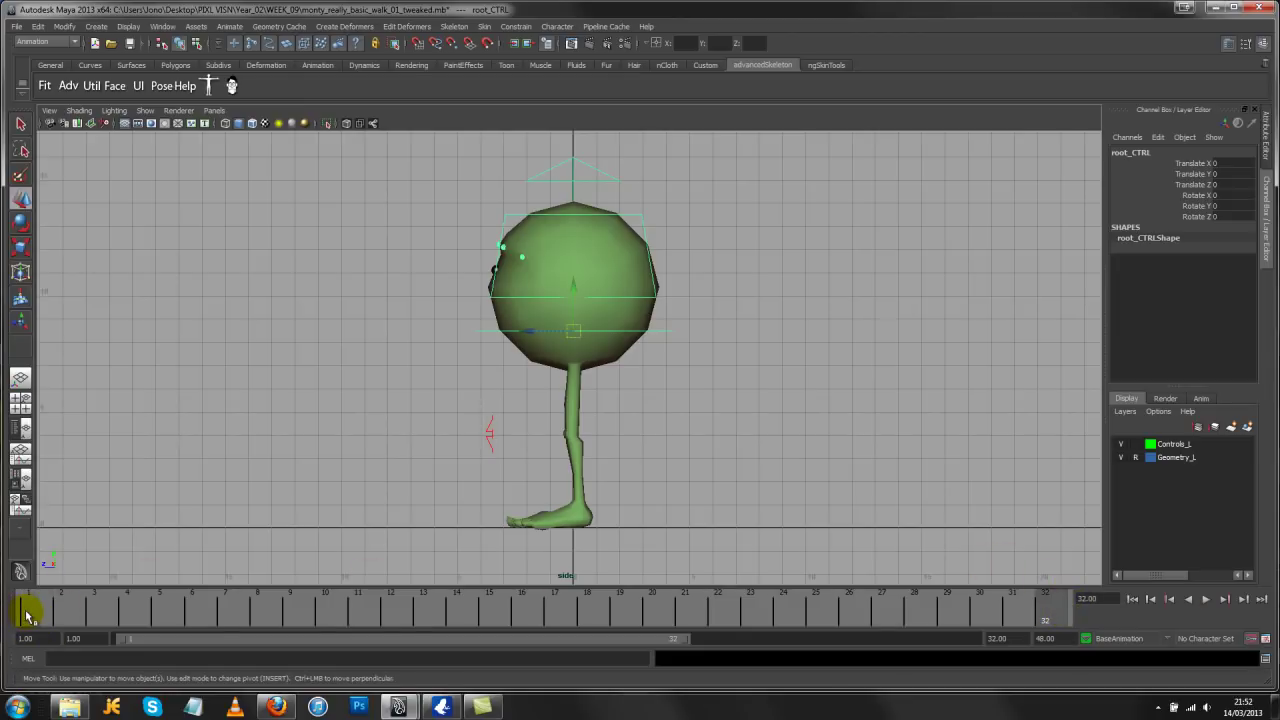
{"action": "left_click", "coordinate": [1045, 613]}
{"action": "left_click", "coordinate": [29, 609]}
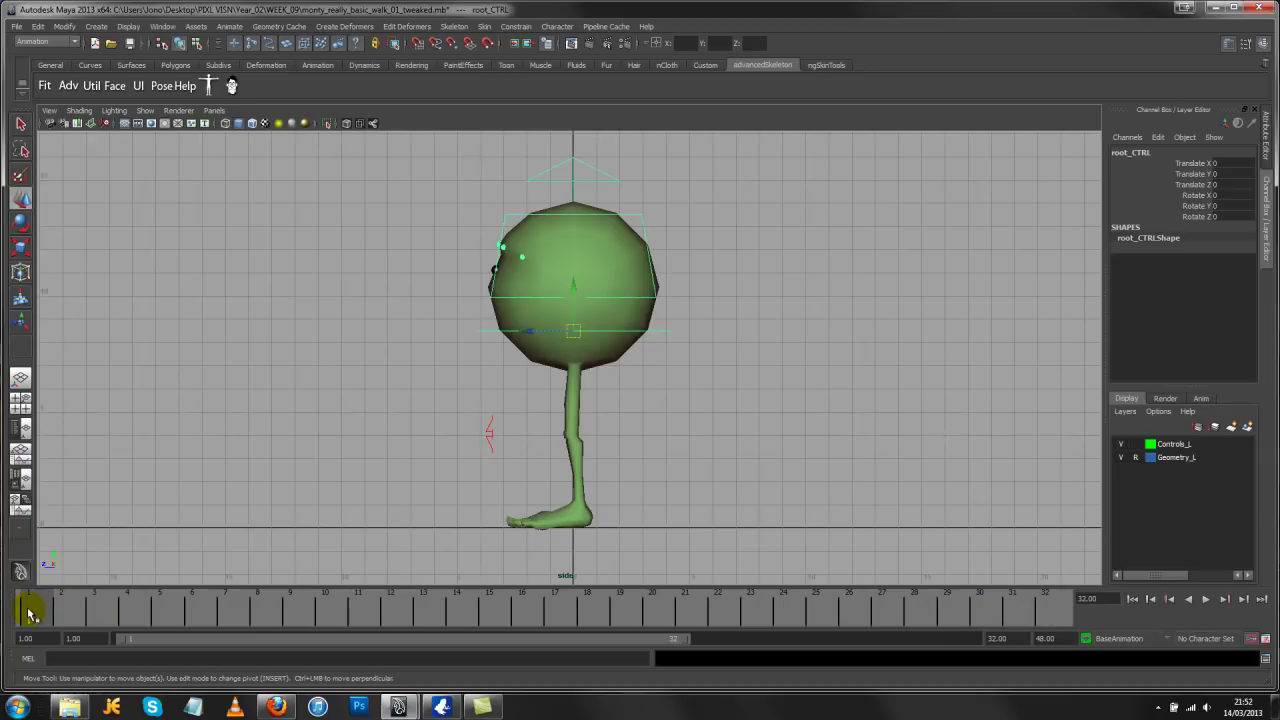
{"action": "left_click", "coordinate": [1048, 617]}
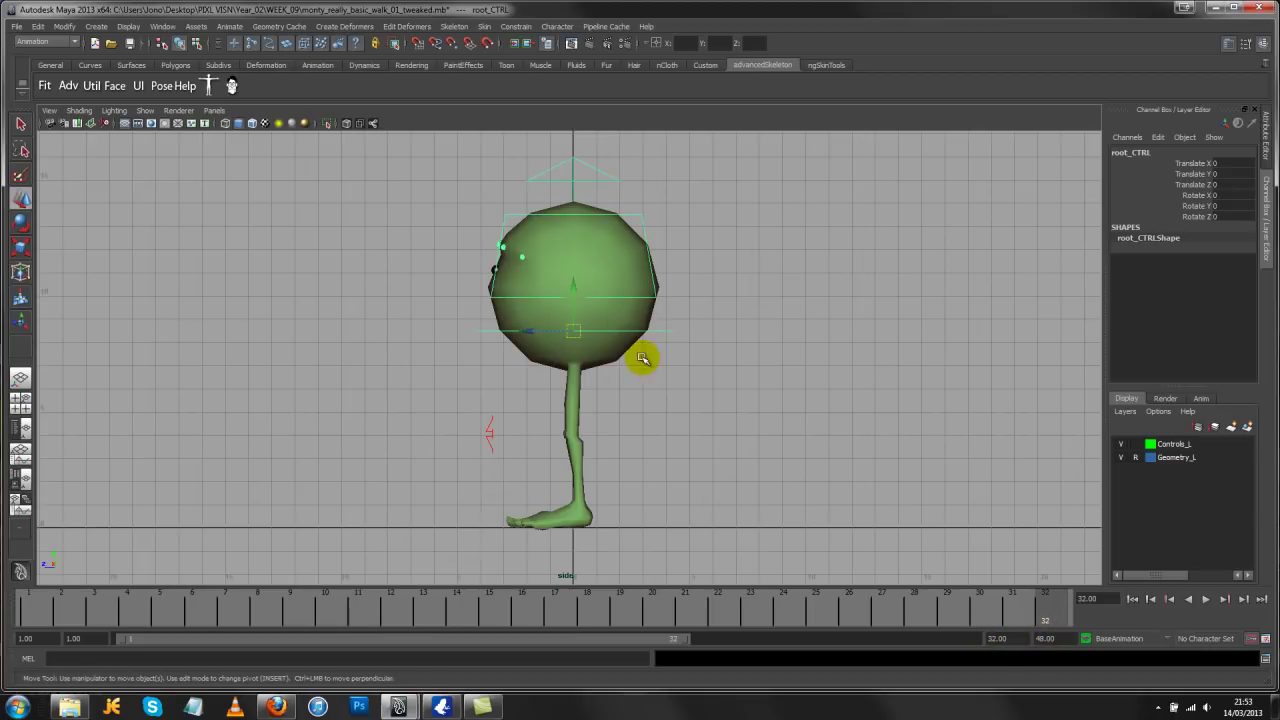
{"action": "left_click", "coordinate": [36, 608]}
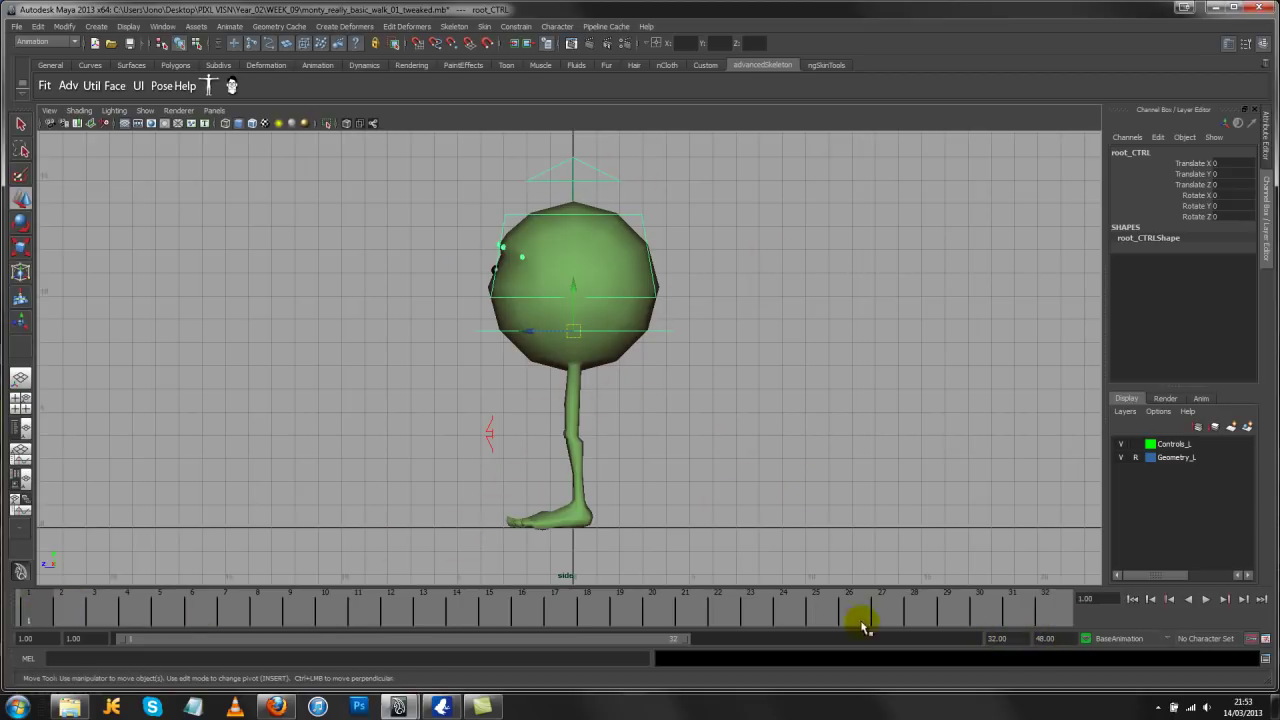
{"action": "left_click", "coordinate": [1055, 608]}
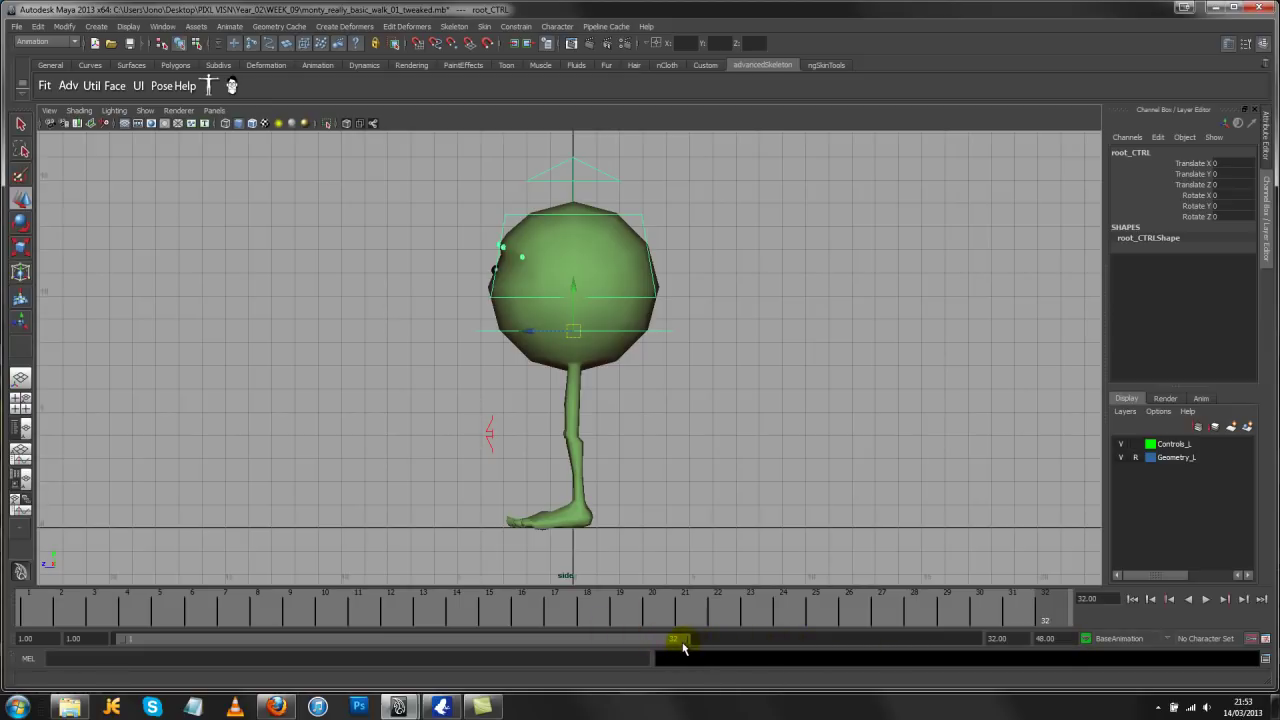
Keep the playback range end at 32 and key all root_CTRL channels at frame 1
{"action": "left_click_drag", "start_coordinate": [683, 642], "coordinate": [674, 642]}
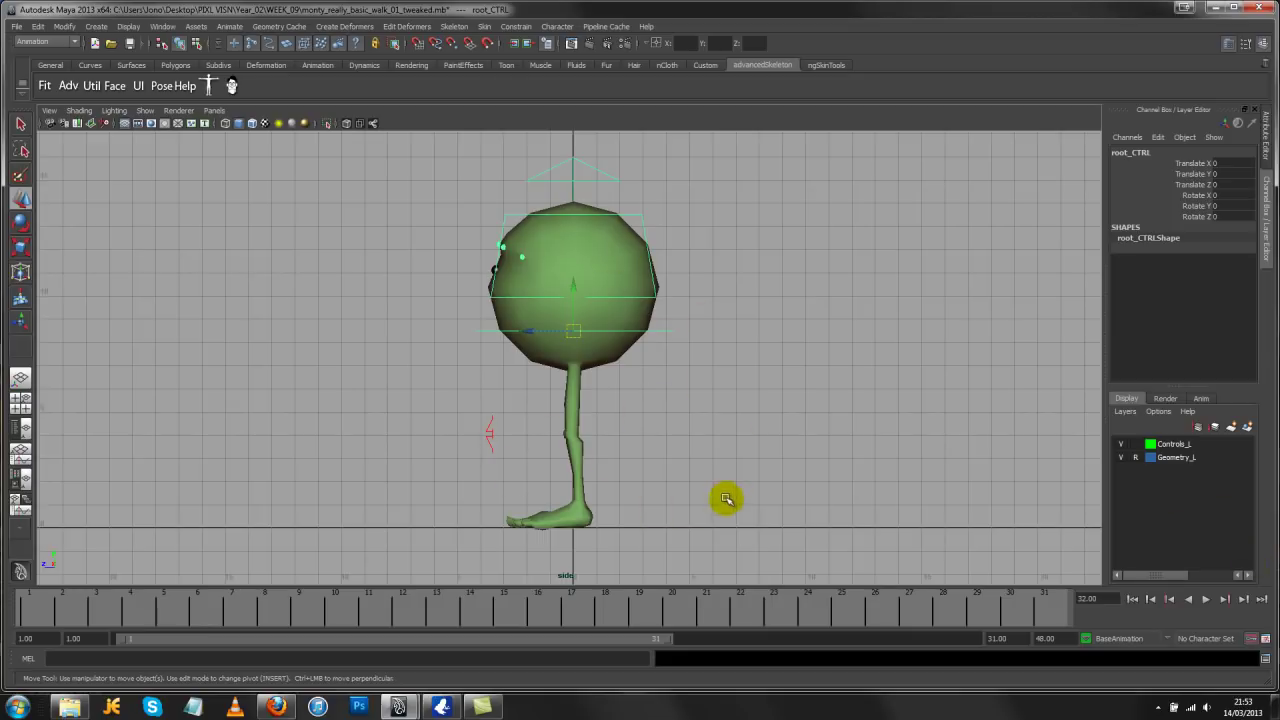
{"action": "left_click_drag", "start_coordinate": [670, 641], "coordinate": [676, 640]}
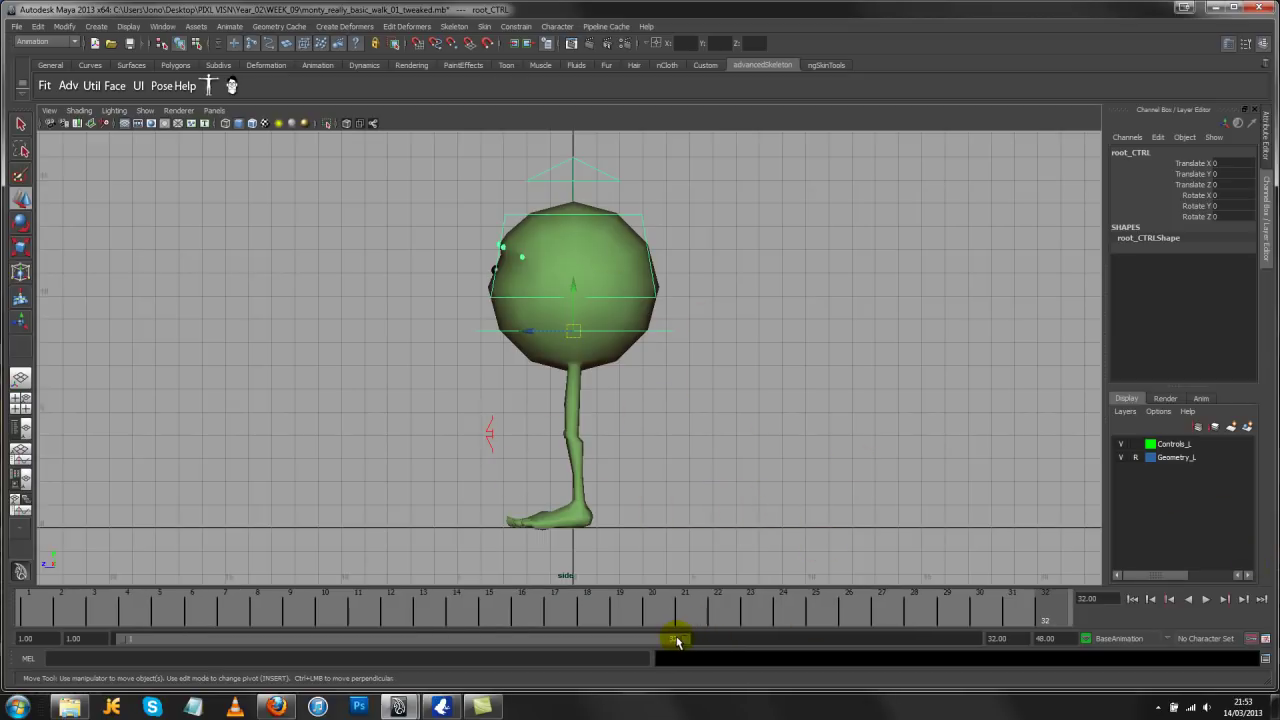
{"action": "left_click", "coordinate": [32, 608]}
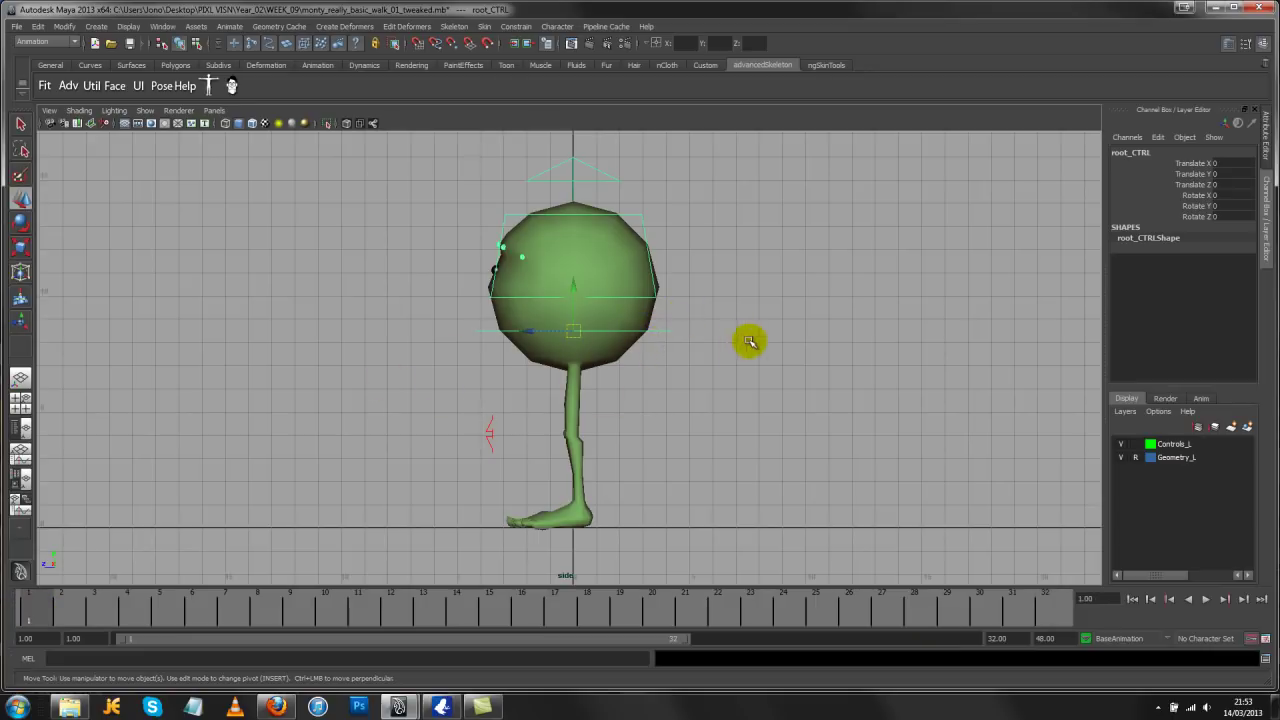
{"action": "key", "text": "s"}
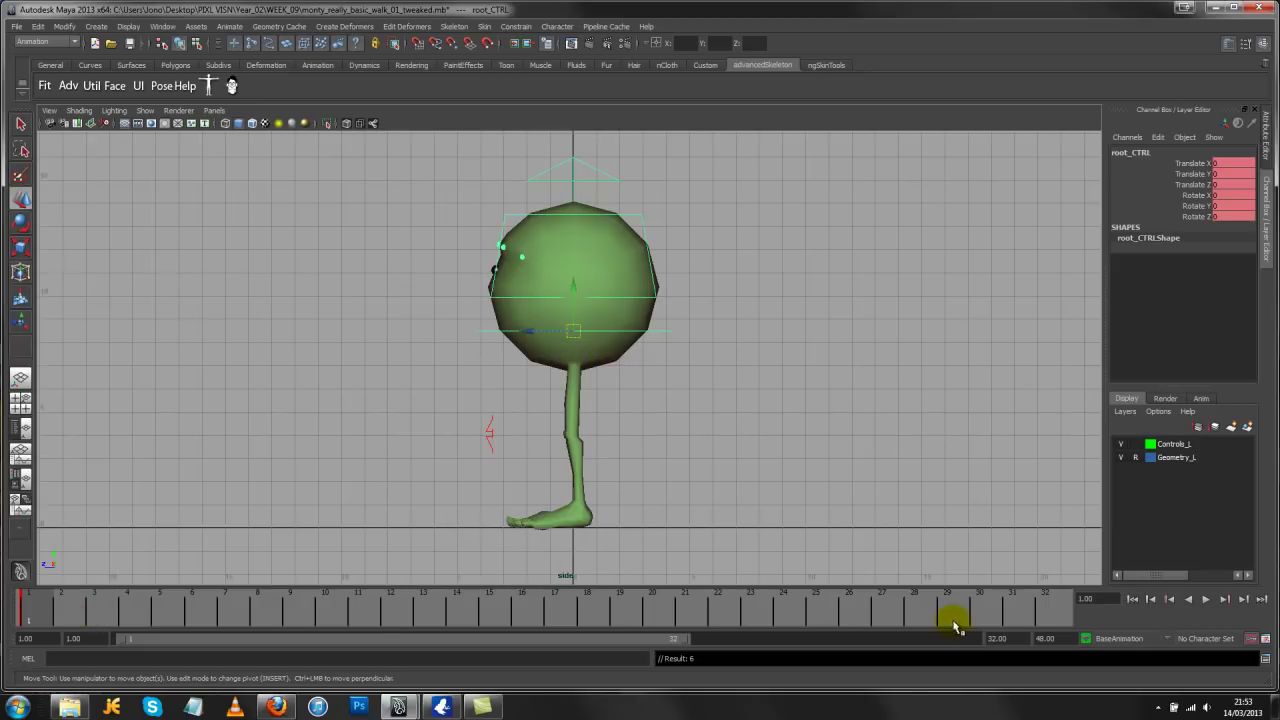
Move the current time to frame 17, the walk's midpoint
{"action": "left_click", "coordinate": [561, 612]}
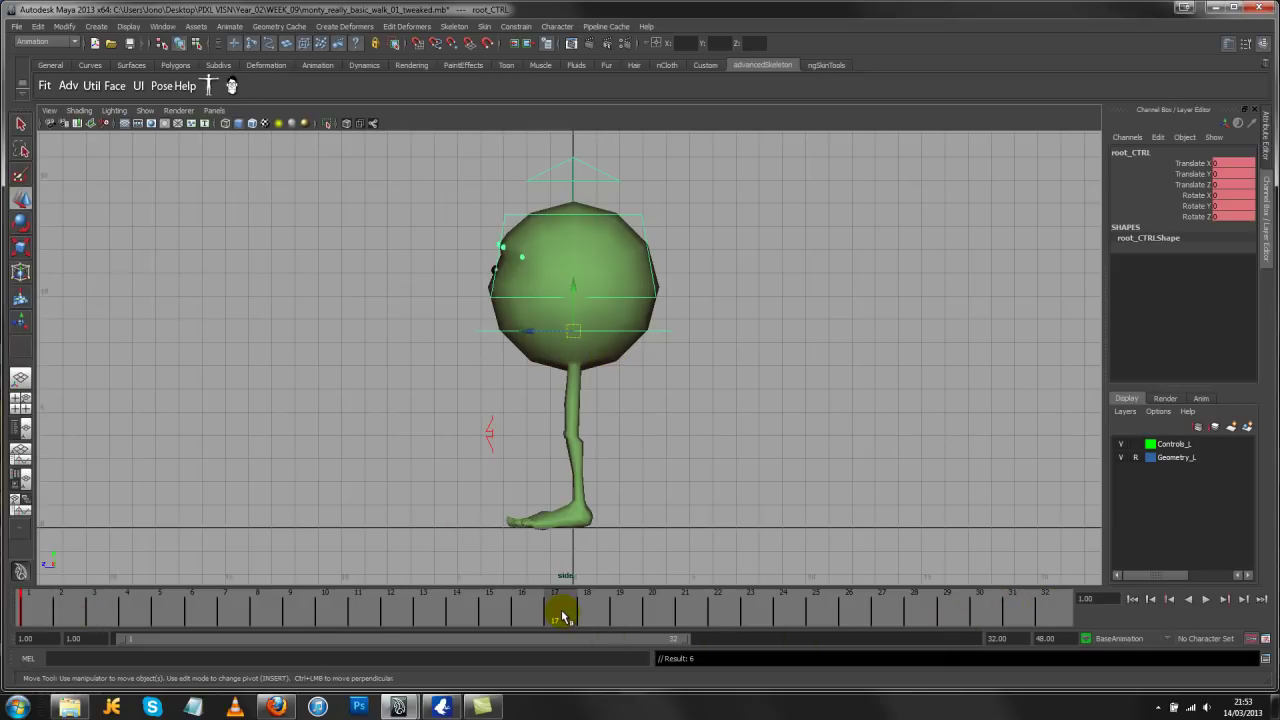
{"action": "left_click", "coordinate": [48, 614]}
{"action": "left_click_drag", "start_coordinate": [31, 610], "coordinate": [572, 617]}
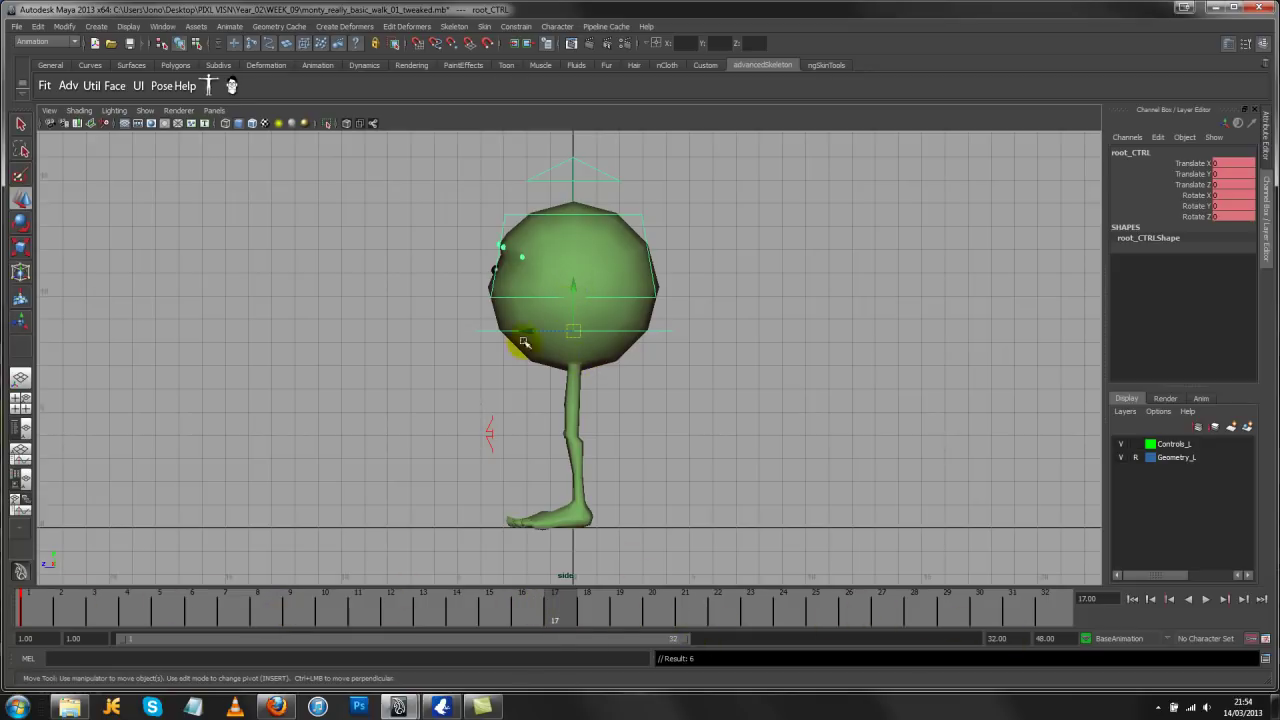
Lower root_CTRL to Translate Y -0.89 and key it at frame 17
{"action": "left_click_drag", "start_coordinate": [581, 294], "coordinate": [575, 308]}
{"action": "key", "text": "s"}
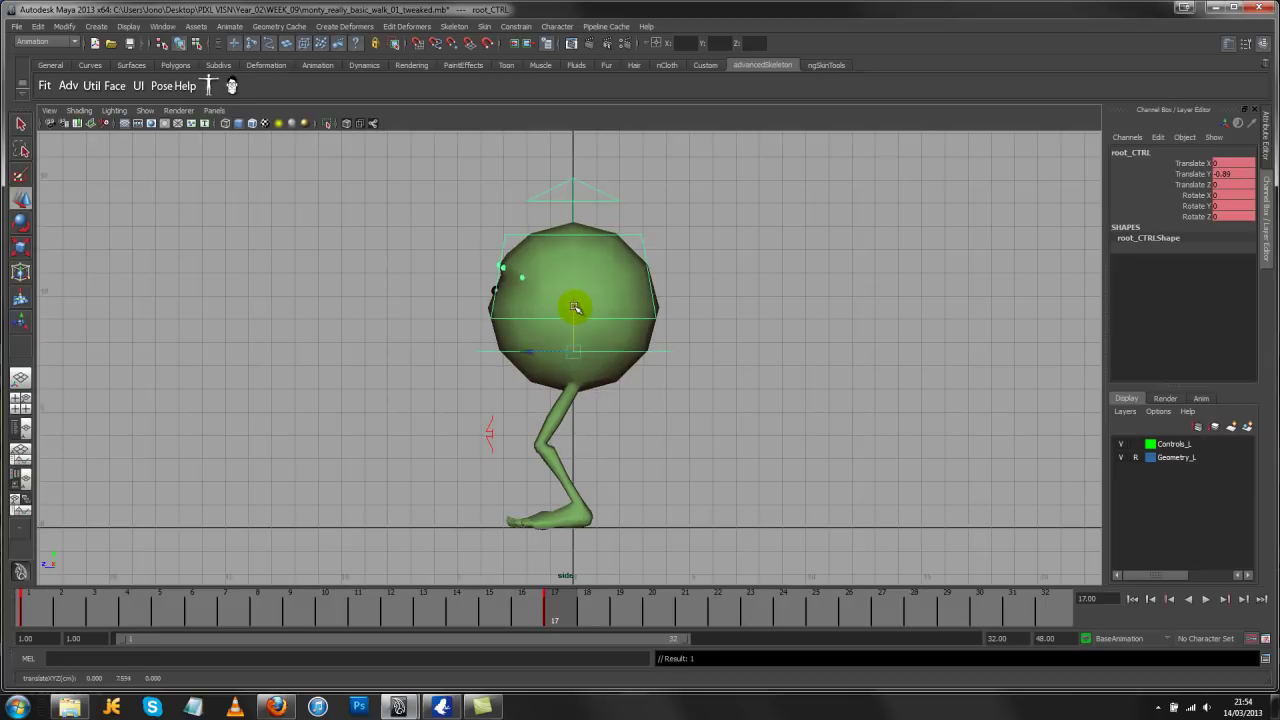
{"action": "middle_click_drag", "start_coordinate": [620, 429], "coordinate": [566, 514], "text": "alt"}
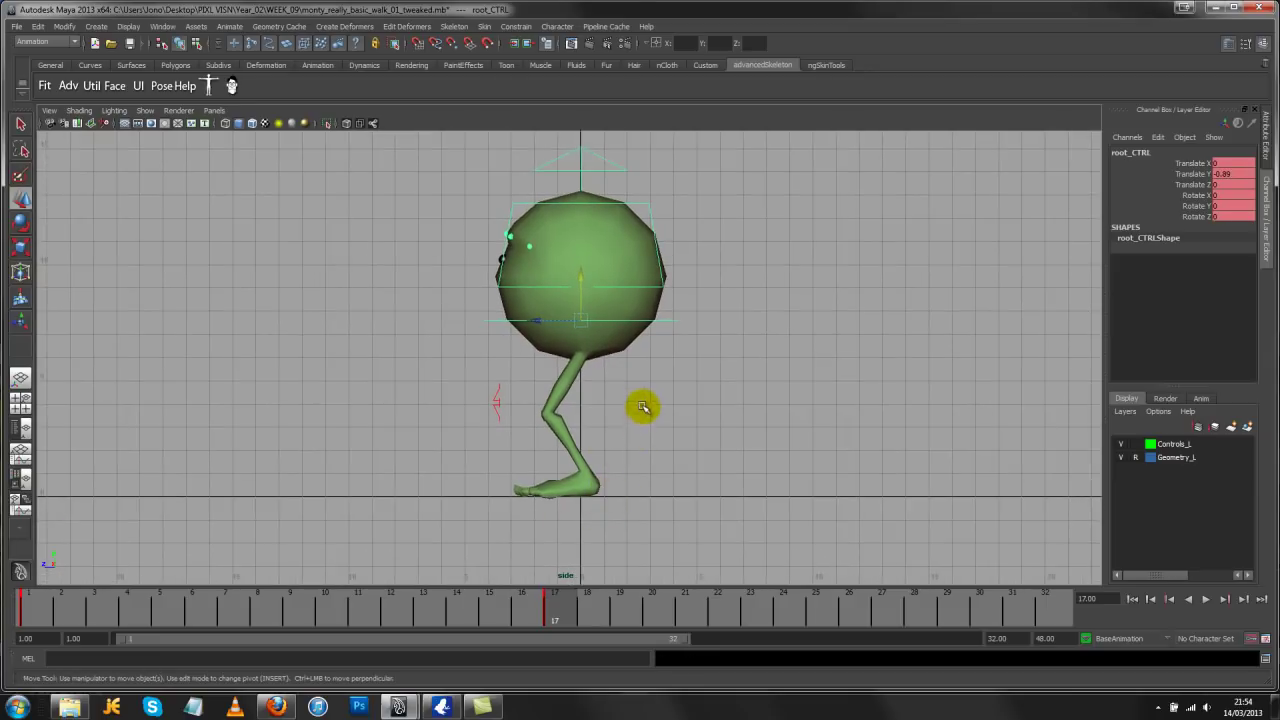
Cycle through the camera views to end in perspective, then deselect root_CTRL
{"action": "key", "text": "space"}
{"action": "mouse_move", "coordinate": [646, 440]}
{"action": "left_mouse_down"}
{"action": "mouse_move", "coordinate": [623, 491]}
{"action": "mouse_move", "coordinate": [643, 443]}
{"action": "left_mouse_up"}
{"action": "key", "text": "space"}
{"action": "key", "text": "space"}
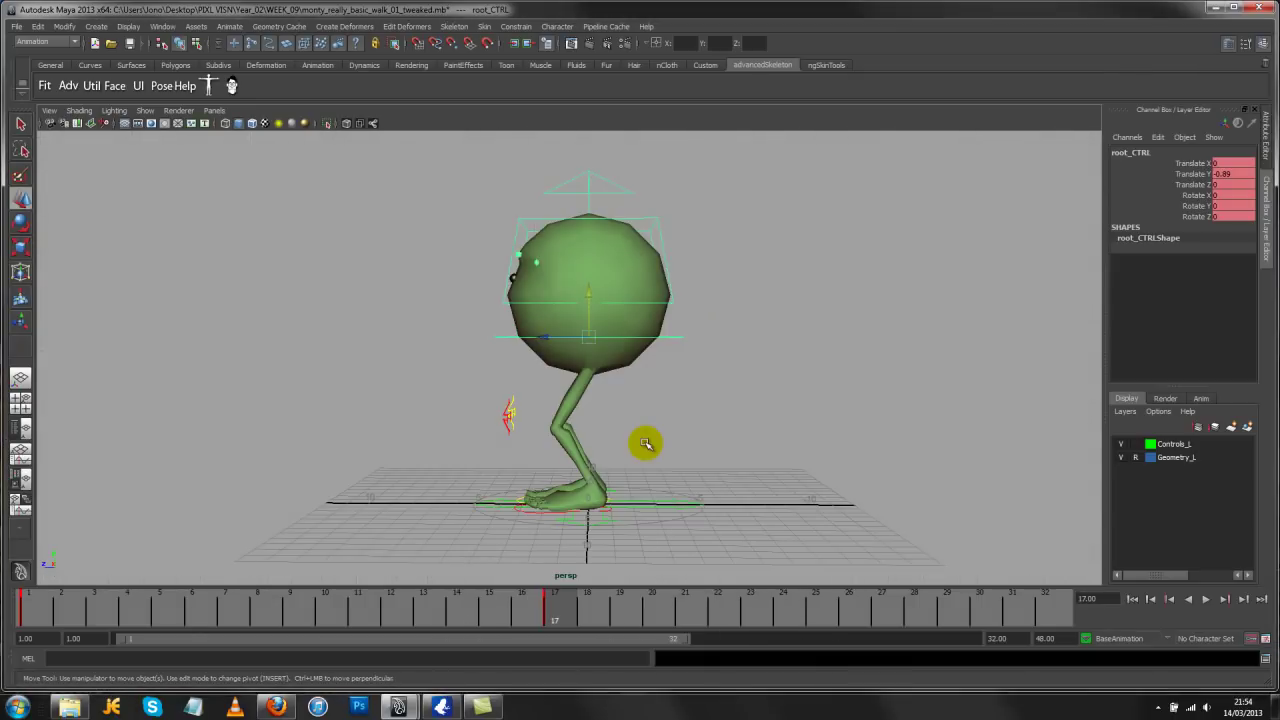
{"action": "left_click", "coordinate": [561, 513]}
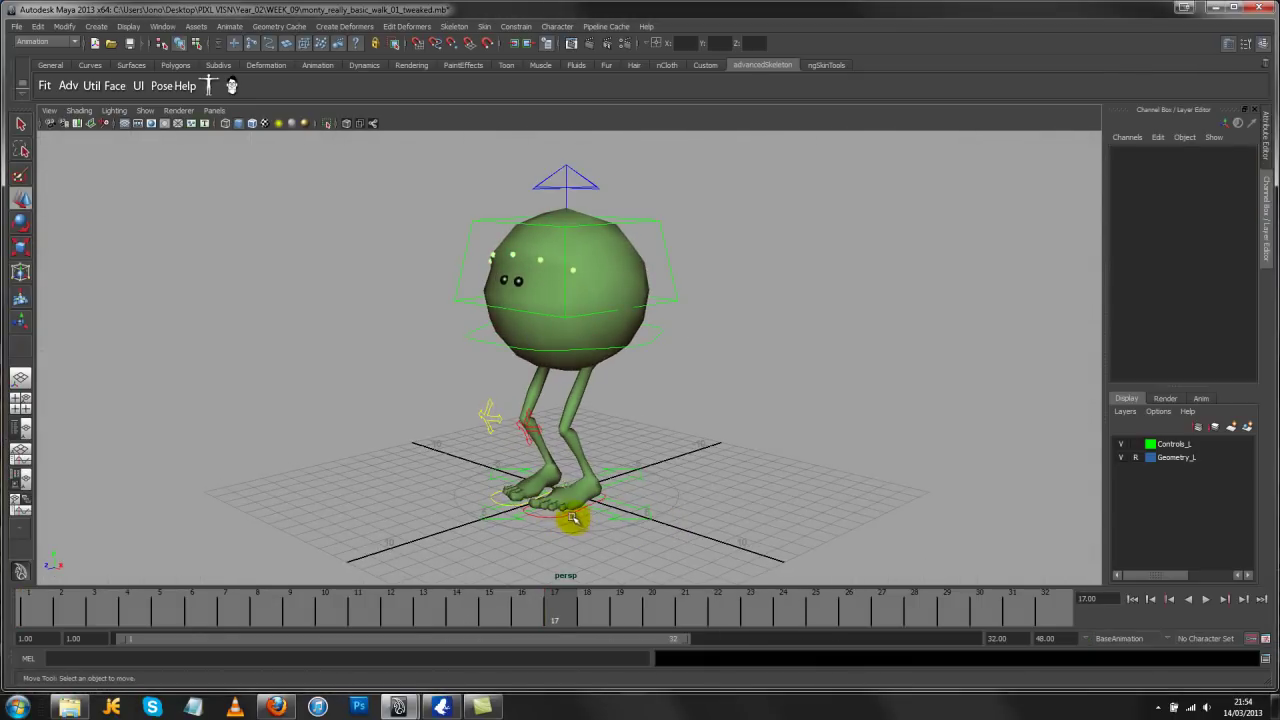
In side view at frame 1, slide the left foot control forward in Translate Z
{"action": "left_click", "coordinate": [578, 515]}
{"action": "left_click_drag", "start_coordinate": [729, 503], "coordinate": [723, 425], "text": "alt"}
{"action": "key", "text": "space"}
{"action": "left_click", "coordinate": [47, 612]}
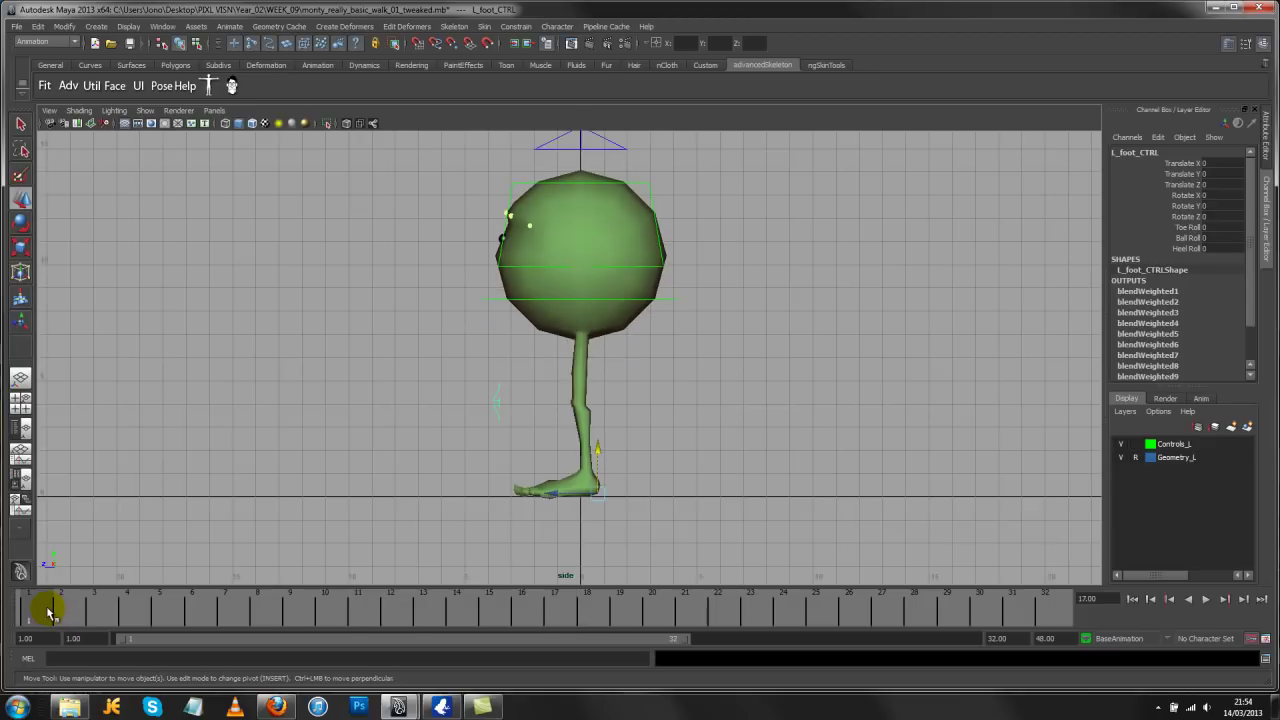
{"action": "left_click_drag", "start_coordinate": [566, 491], "coordinate": [480, 505]}
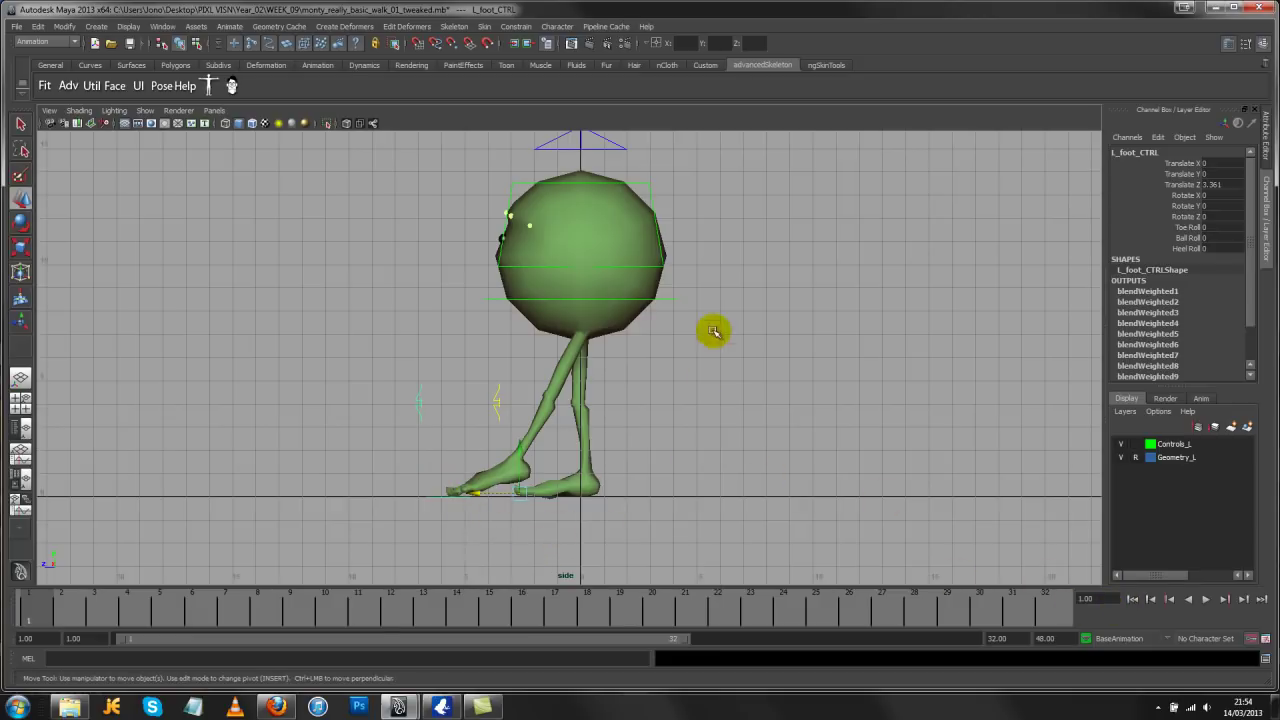
Select the root control and play and scrub the walk between frames 1 and 17
{"action": "left_click", "coordinate": [673, 300]}
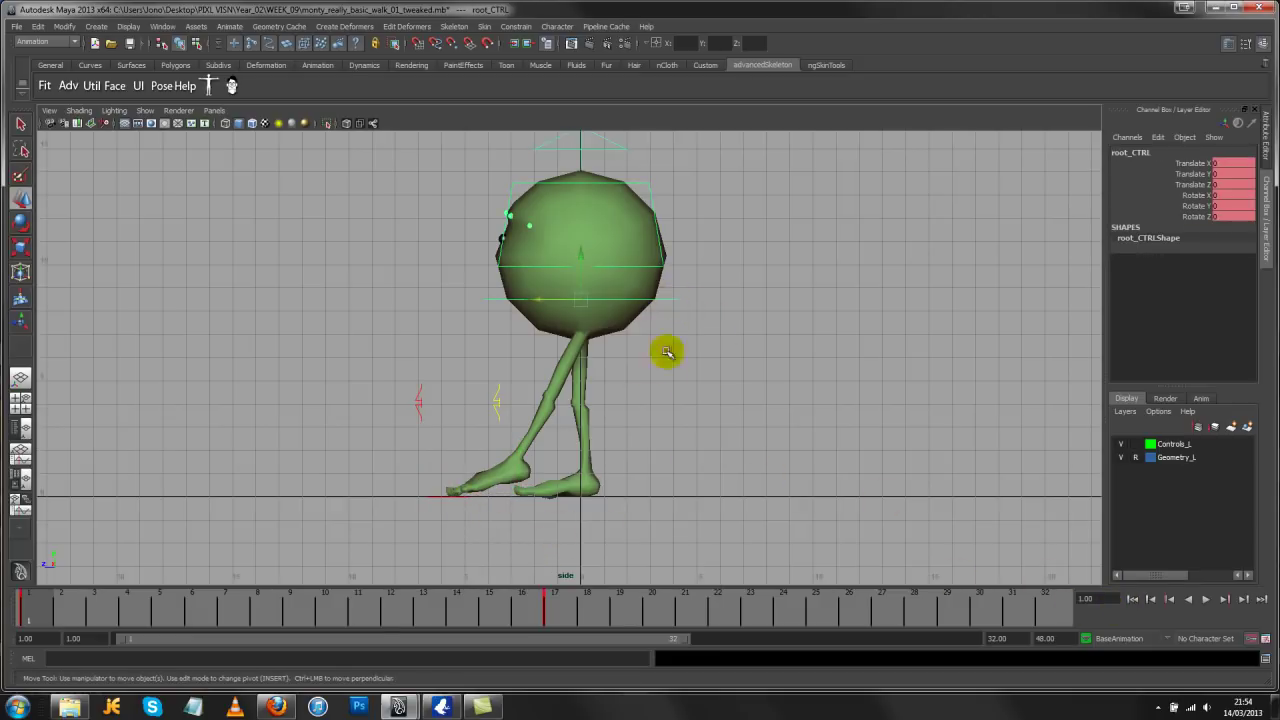
{"action": "key", "text": "alt+v"}
{"action": "left_click_drag", "start_coordinate": [444, 614], "coordinate": [563, 617]}
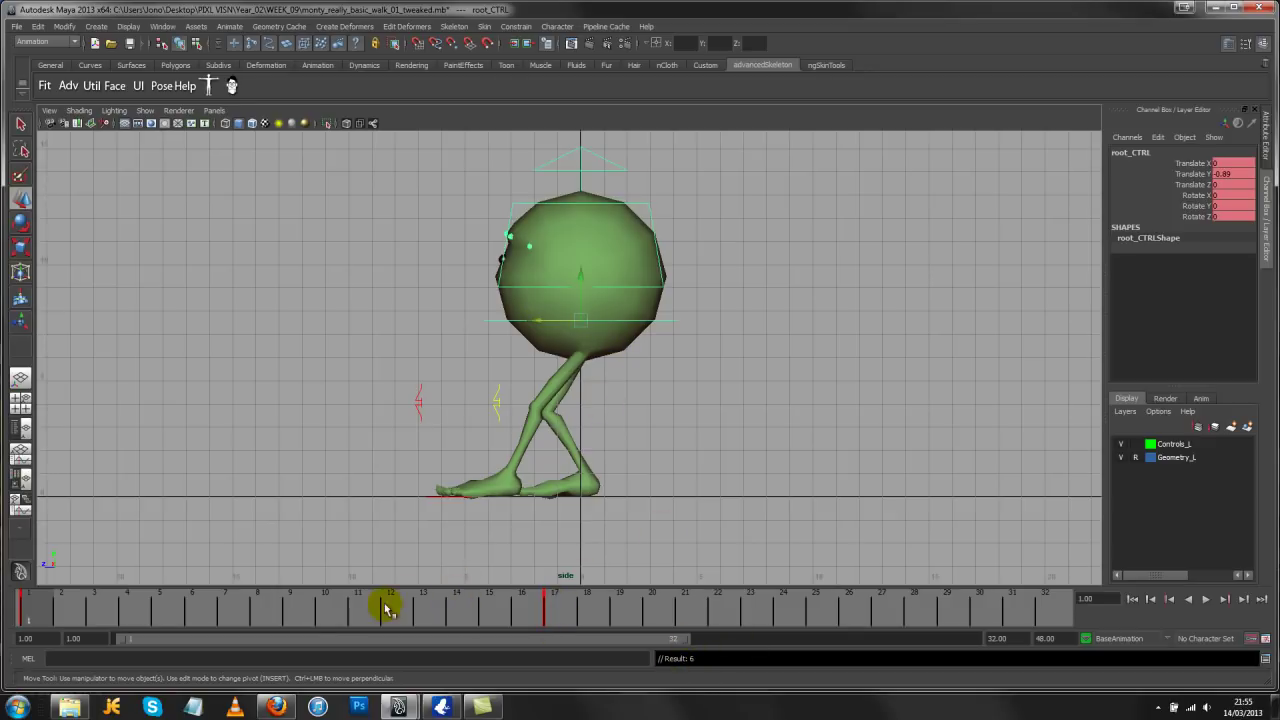
{"action": "key", "text": "alt+v"}
{"action": "left_click_drag", "start_coordinate": [395, 610], "coordinate": [160, 608]}
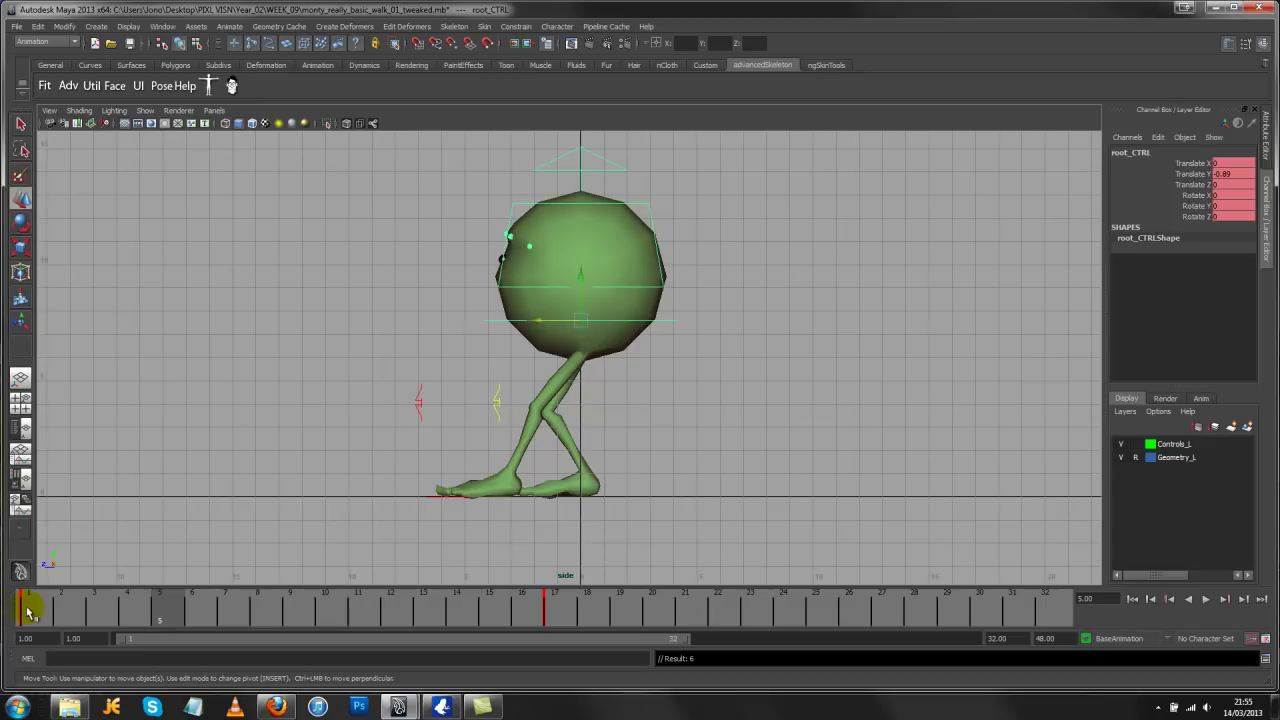
{"action": "left_click", "coordinate": [28, 606]}
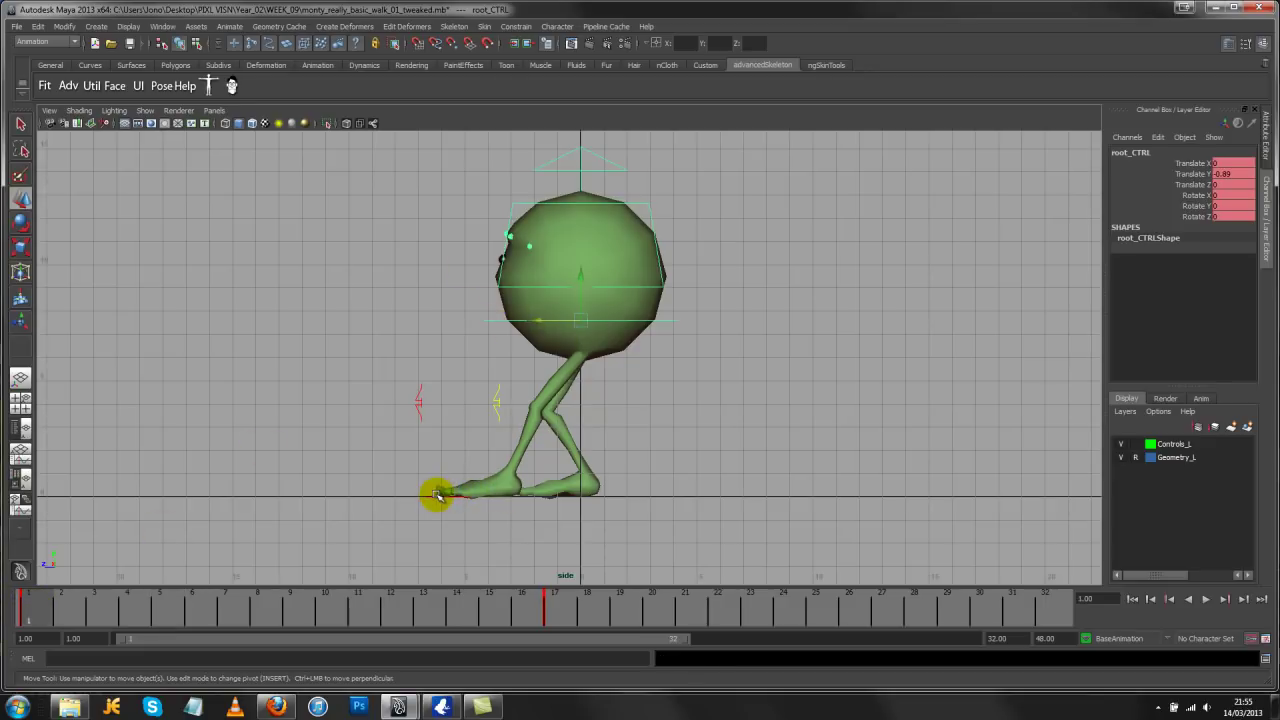
In side view, slide the right foot control back behind the body to Translate Z -3.616
{"action": "left_click", "coordinate": [437, 494]}
{"action": "left_click", "coordinate": [584, 500]}
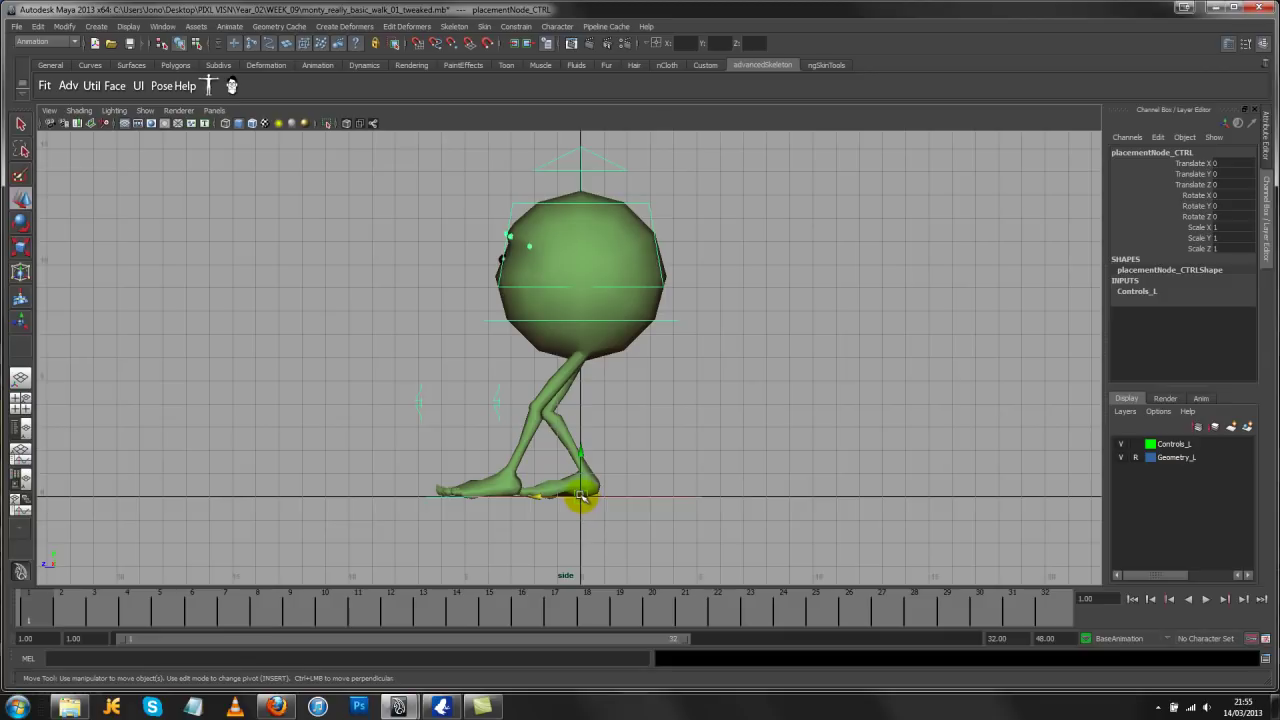
{"action": "left_click", "coordinate": [594, 494]}
{"action": "left_click", "coordinate": [594, 496]}
{"action": "key", "text": "space"}
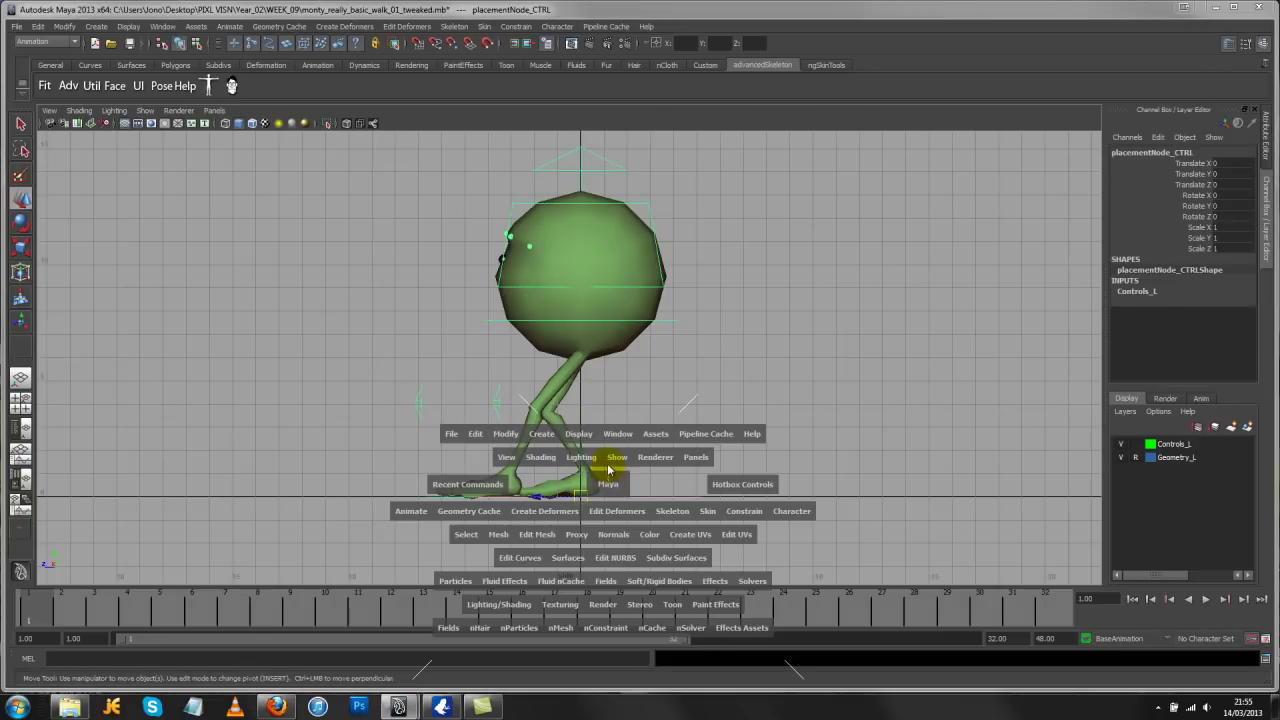
{"action": "left_click", "coordinate": [608, 470]}
{"action": "left_click_drag", "start_coordinate": [609, 460], "coordinate": [657, 457], "text": "alt"}
{"action": "left_click", "coordinate": [623, 484]}
{"action": "key", "text": "space"}
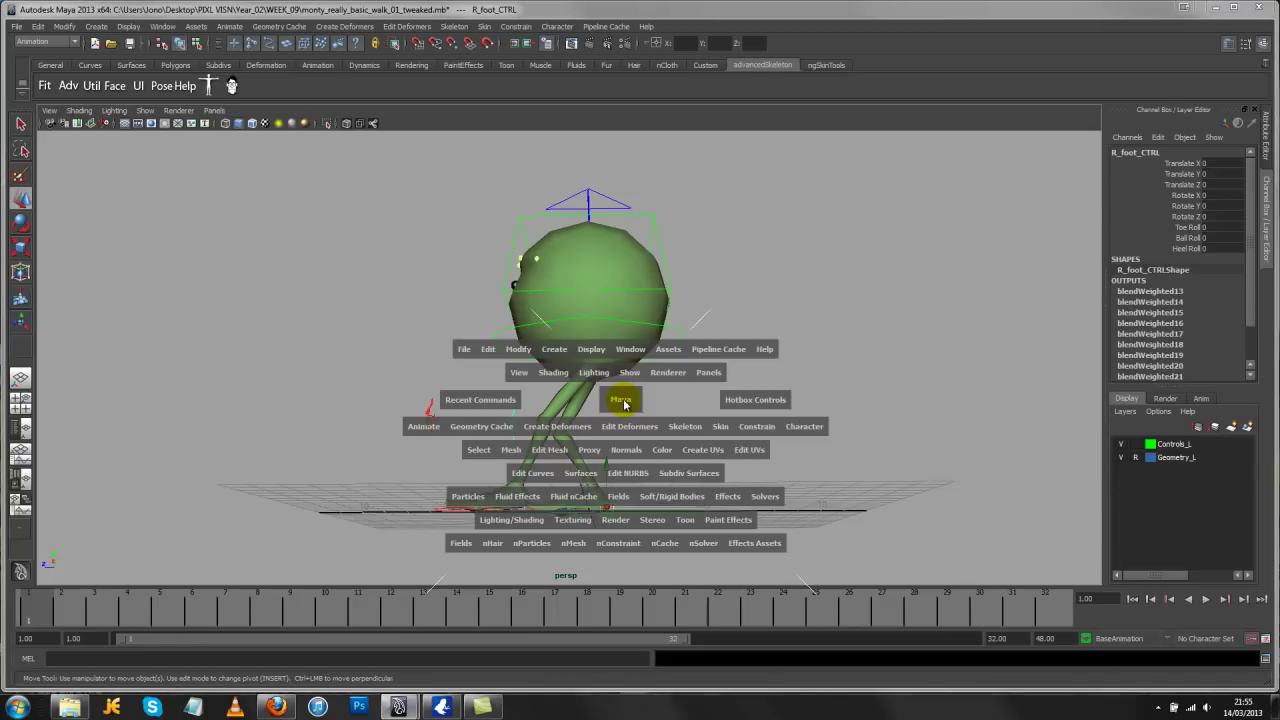
{"action": "left_click_drag", "start_coordinate": [623, 404], "coordinate": [663, 394]}
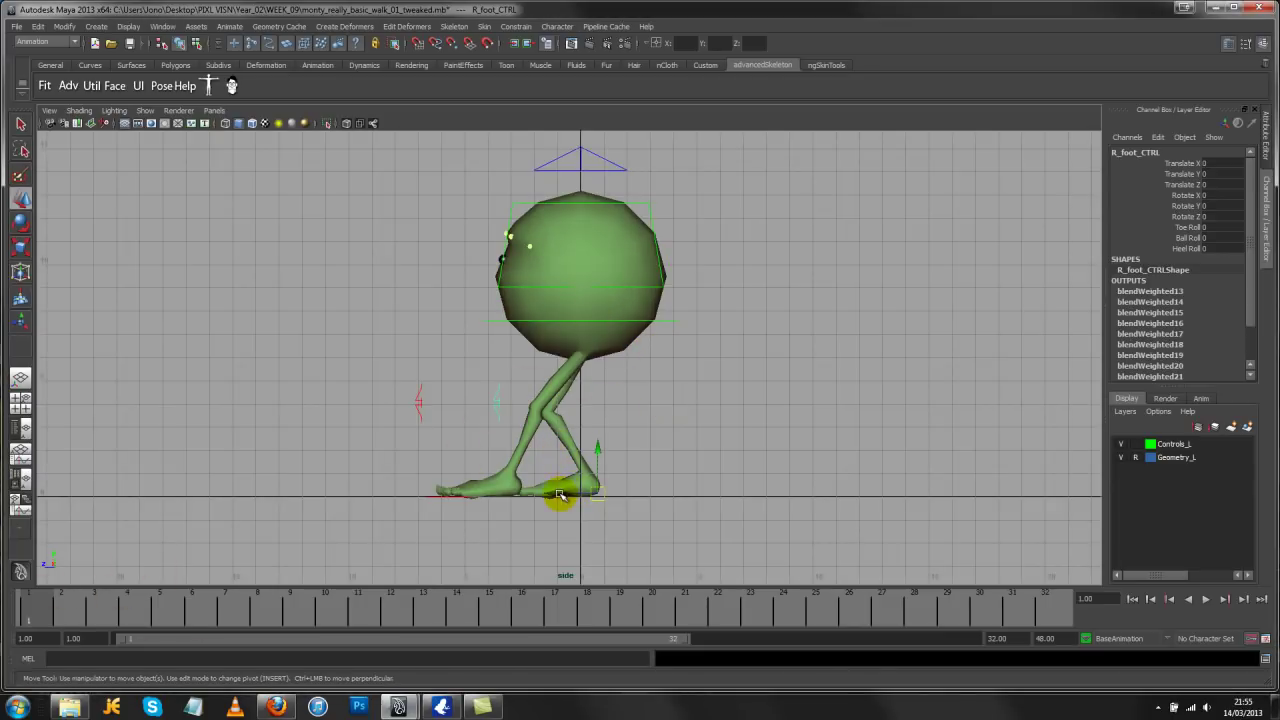
{"action": "left_click_drag", "start_coordinate": [560, 494], "coordinate": [636, 497]}
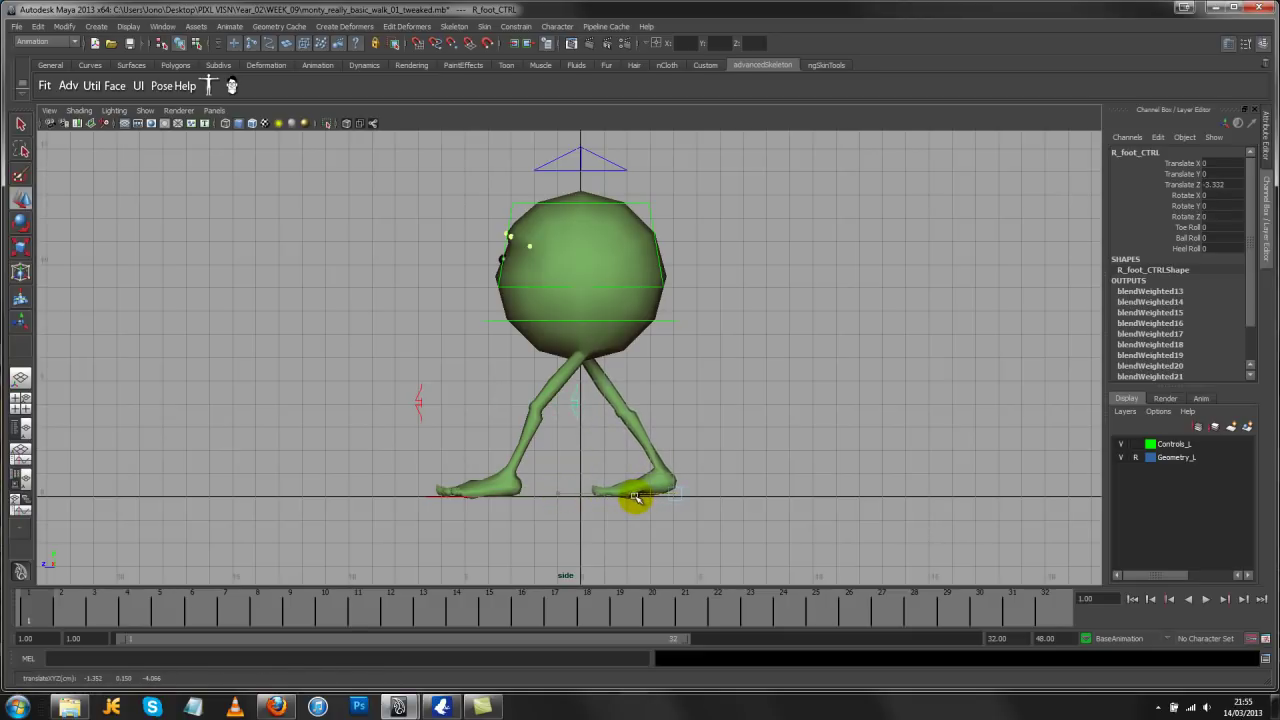
{"action": "left_click_drag", "start_coordinate": [626, 503], "coordinate": [640, 503]}
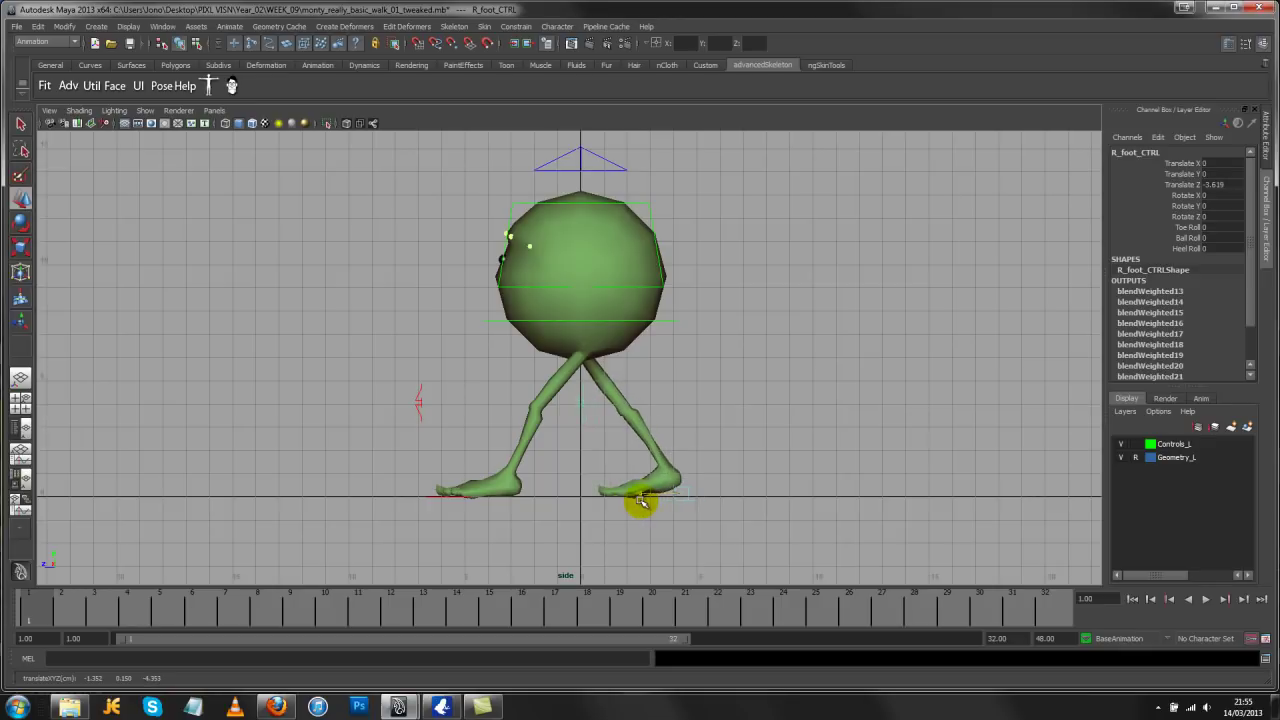
Adjust the left foot forward to Translate Z 3.504 and key it at frame 1
{"action": "left_click", "coordinate": [432, 492]}
{"action": "left_click_drag", "start_coordinate": [480, 494], "coordinate": [471, 491]}
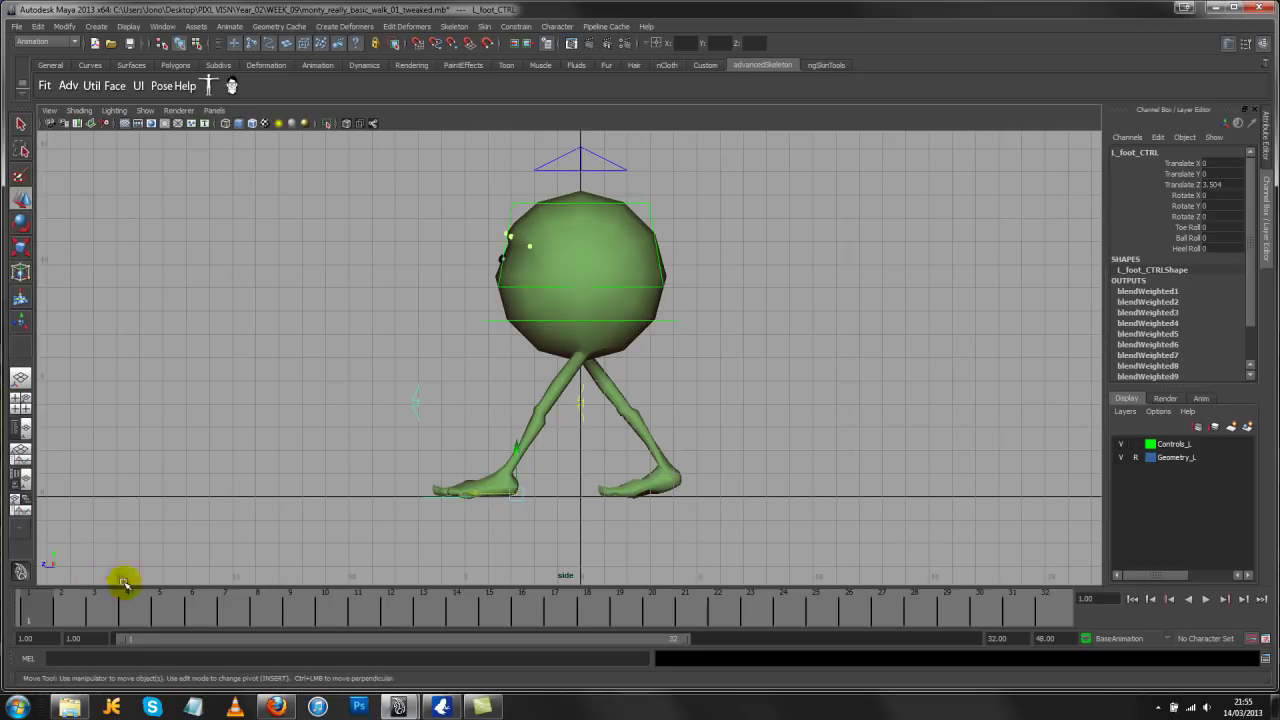
{"action": "key", "text": "s"}
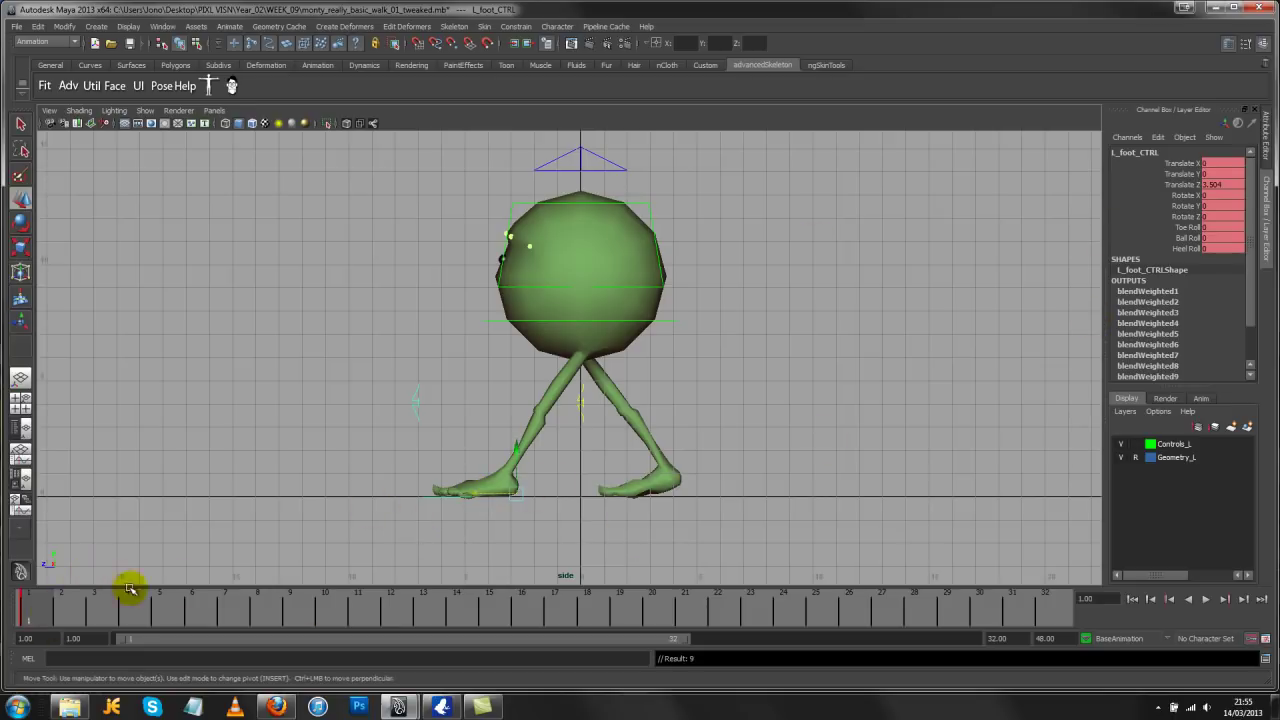
{"action": "left_click", "coordinate": [686, 494]}
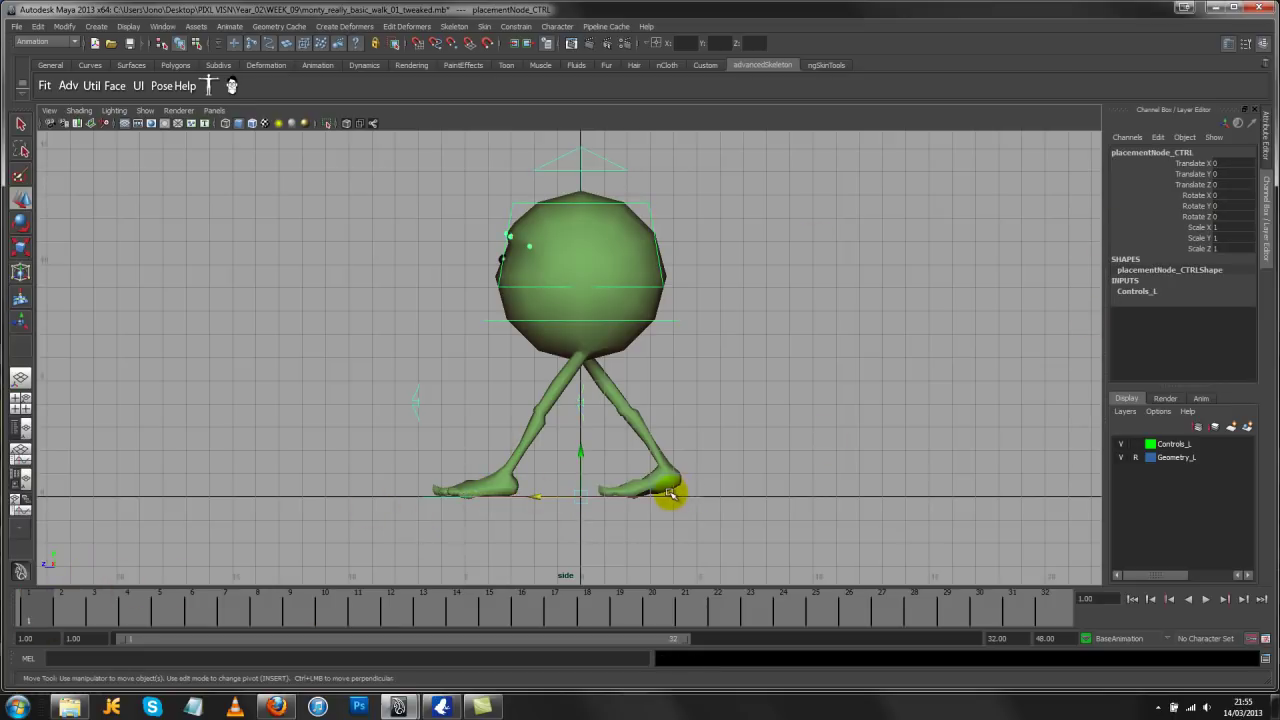
Key the right foot control's stride pose at frame 1
{"action": "left_click", "coordinate": [697, 491]}
{"action": "key", "text": "space"}
{"action": "left_click_drag", "start_coordinate": [709, 486], "coordinate": [691, 512]}
{"action": "left_click", "coordinate": [680, 490]}
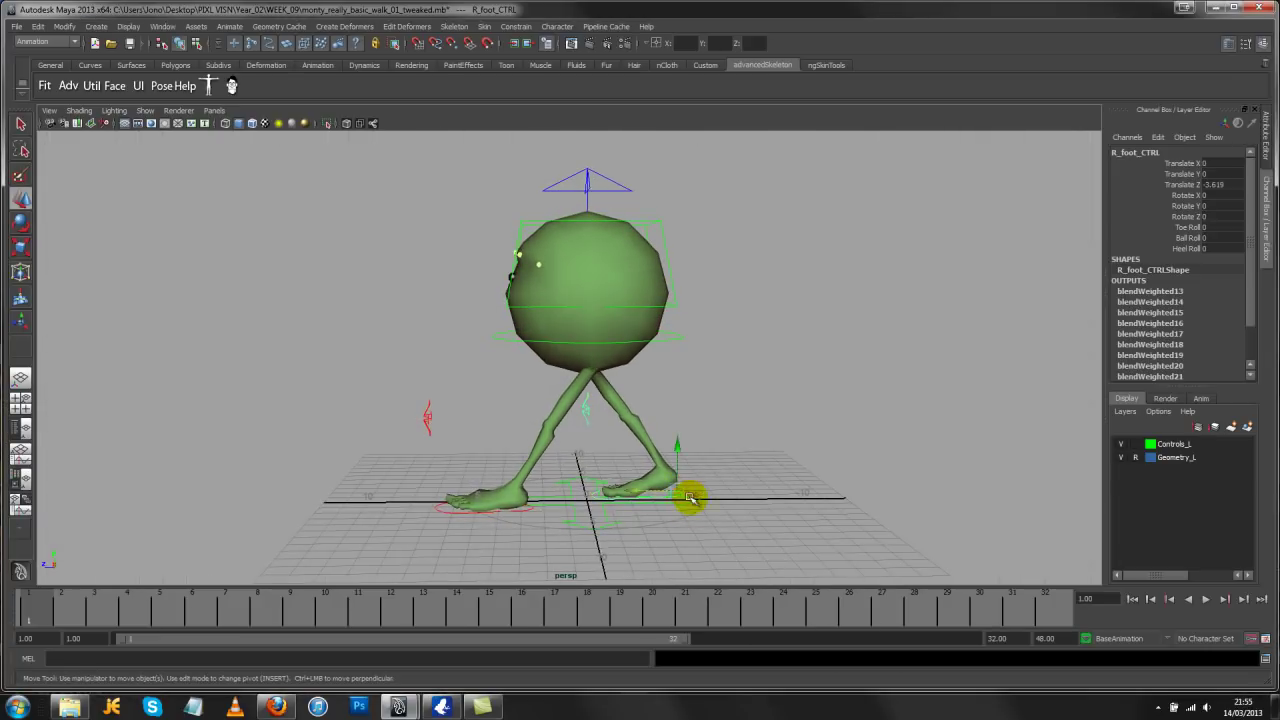
{"action": "key", "text": "s"}
Check the stride in the four-view layout, then select the left foot and root controls
{"action": "left_click_drag", "start_coordinate": [575, 455], "coordinate": [631, 474], "text": "alt"}
{"action": "key", "text": "space"}
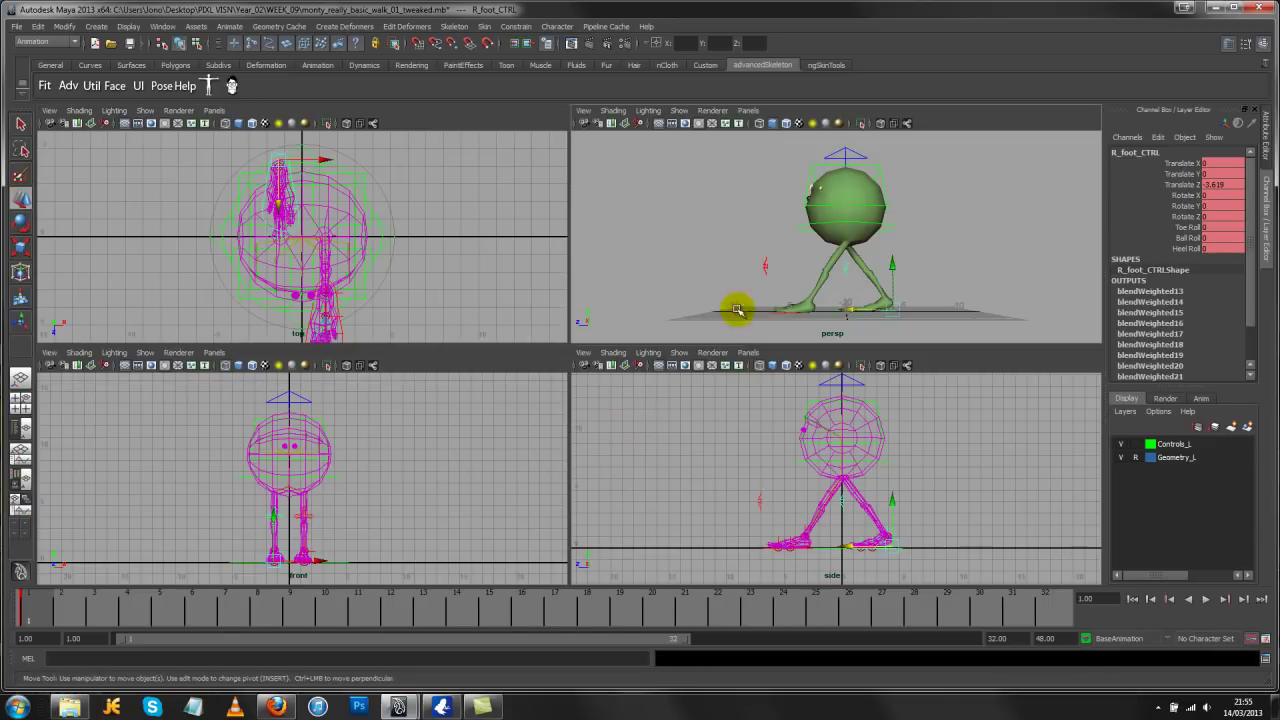
{"action": "key", "text": "space"}
{"action": "left_click_drag", "start_coordinate": [734, 303], "coordinate": [646, 455], "text": "alt"}
{"action": "left_click_drag", "start_coordinate": [637, 456], "coordinate": [655, 495], "text": "alt"}
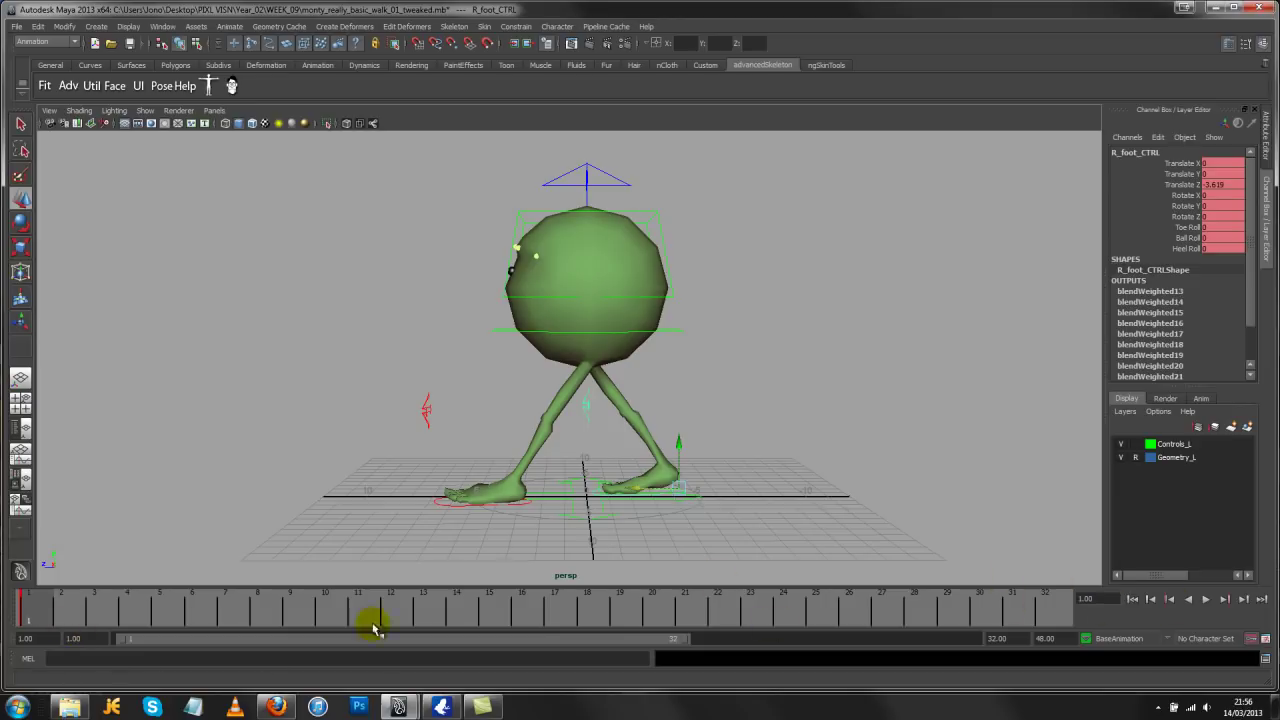
{"action": "left_click", "coordinate": [437, 516]}
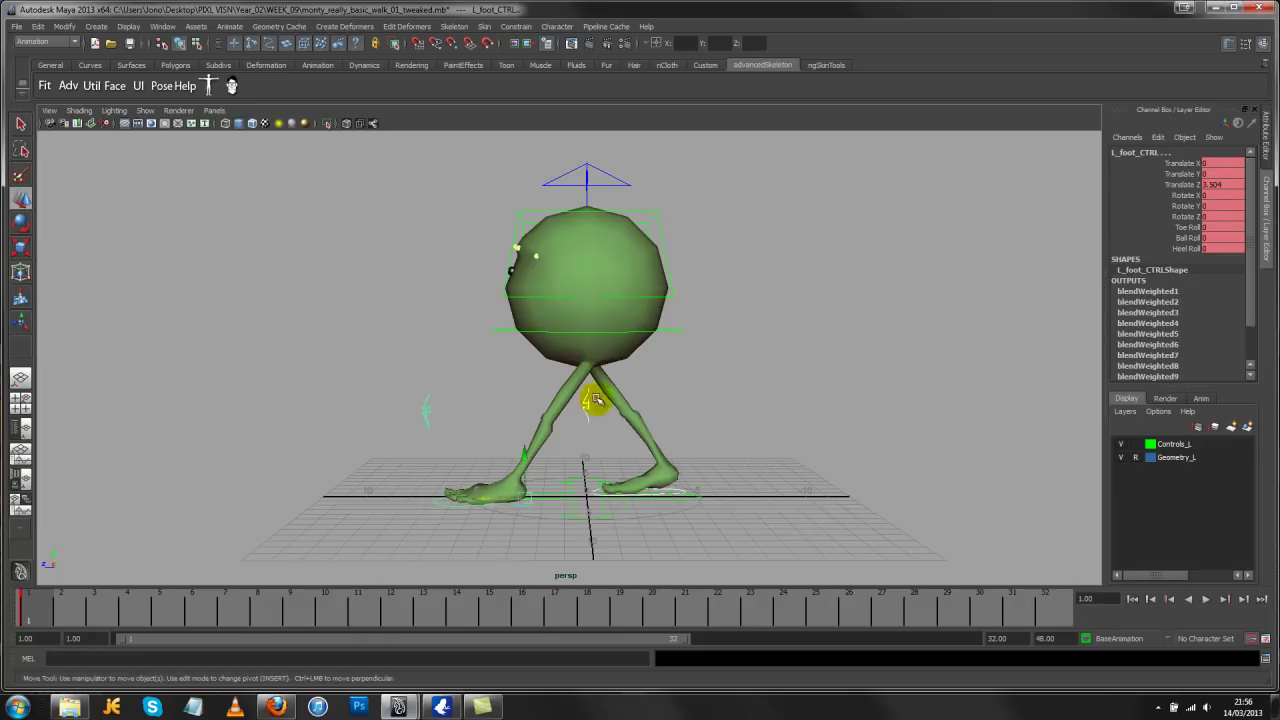
{"action": "left_click", "coordinate": [669, 344]}
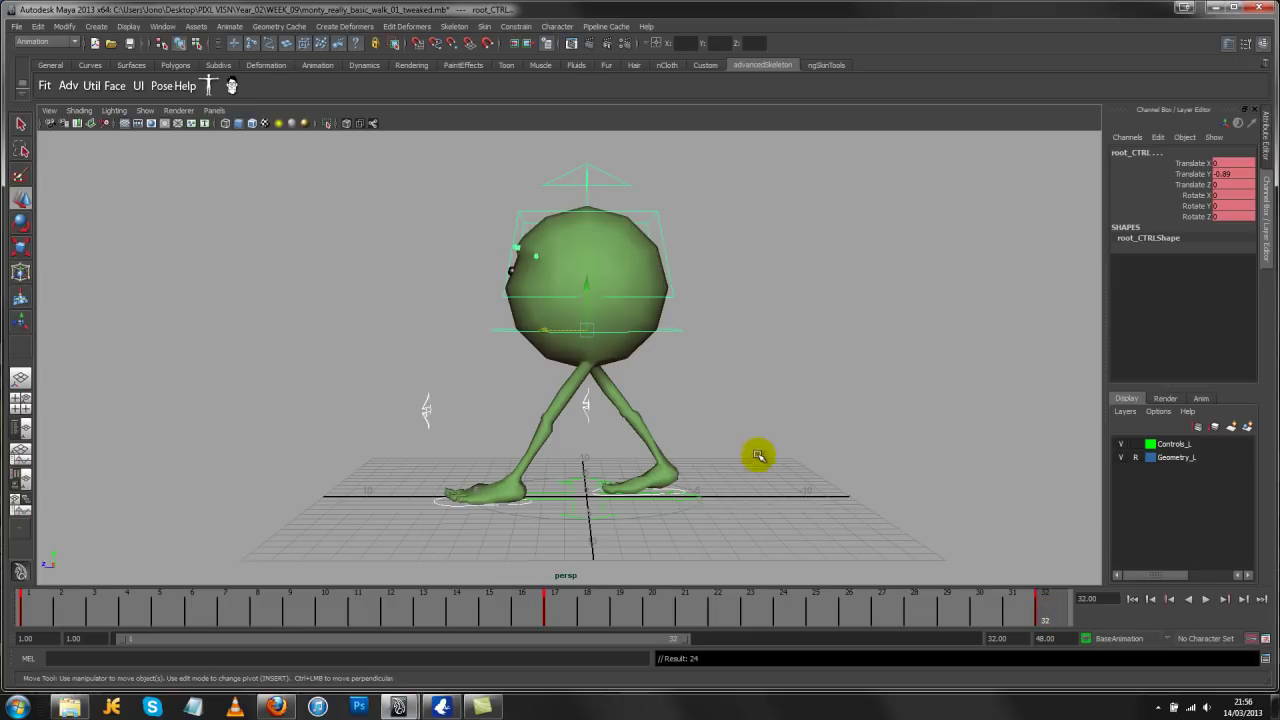
Jump between frames 1, 32 and 16 and play the walk cycle
{"action": "left_click", "coordinate": [43, 613]}
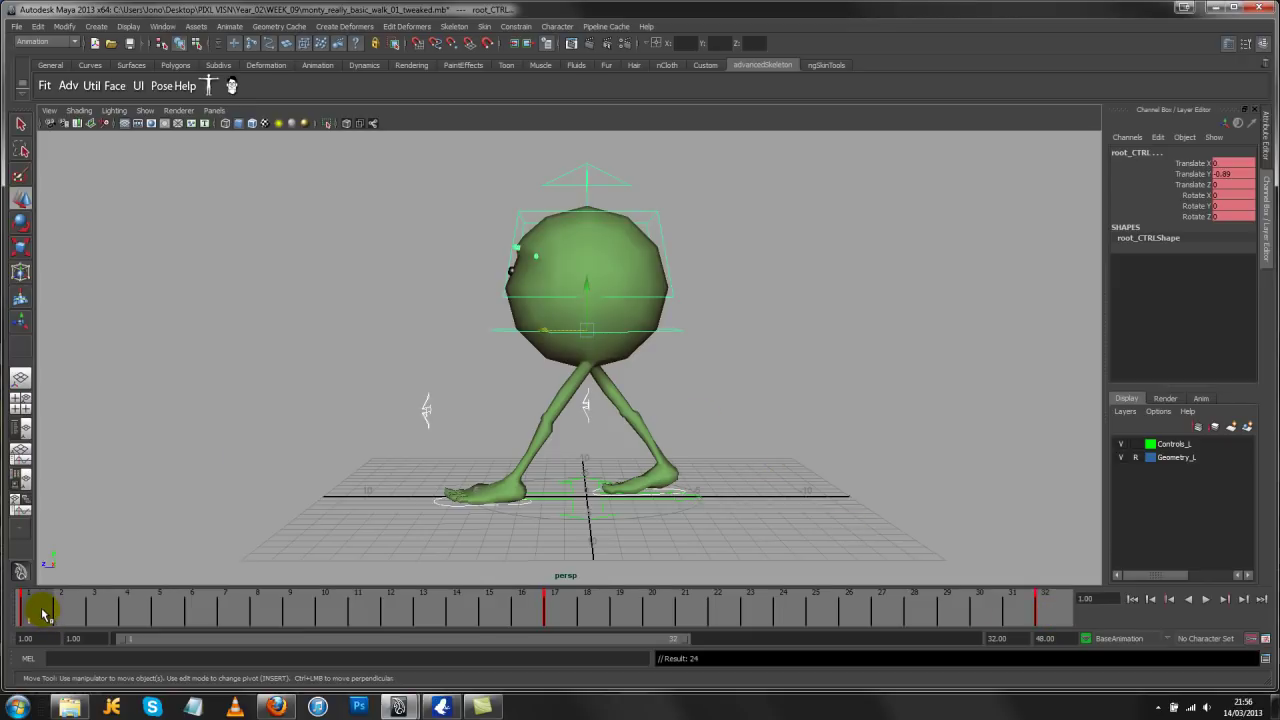
{"action": "left_click", "coordinate": [1065, 608]}
{"action": "left_click", "coordinate": [545, 620]}
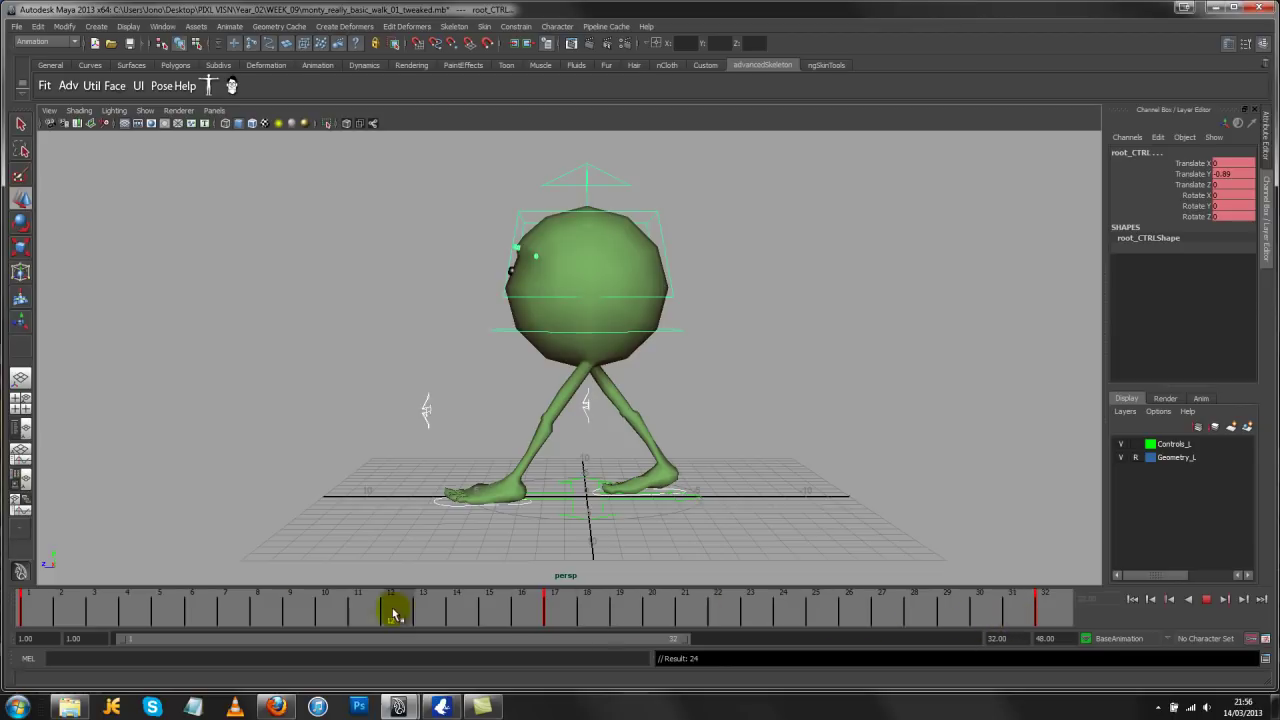
{"action": "key", "text": "alt+v"}
{"action": "mouse_move", "coordinate": [1012, 630]}
{"action": "left_mouse_down"}
{"action": "mouse_move", "coordinate": [486, 608]}
{"action": "mouse_move", "coordinate": [31, 611]}
{"action": "mouse_move", "coordinate": [536, 612]}
{"action": "left_mouse_up"}
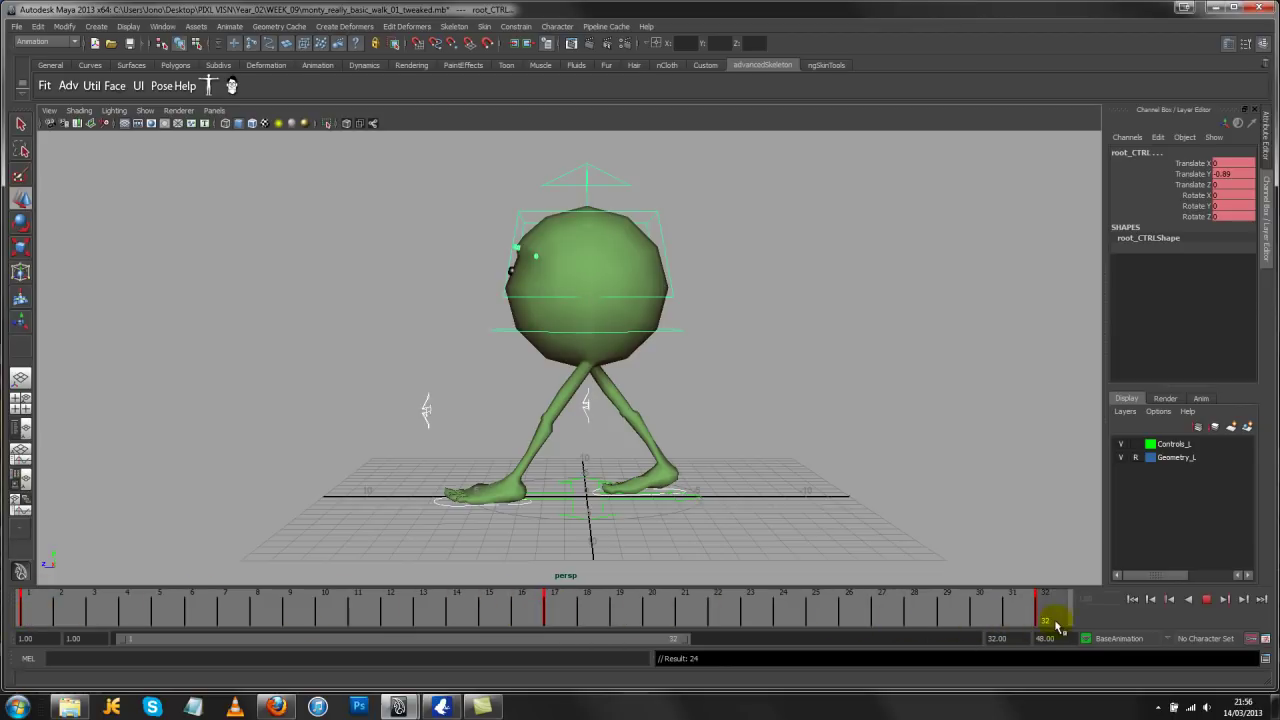
Tumble the perspective camera, then switch to side view, zoom in on Monty, and go to frame 32
{"action": "left_click_drag", "start_coordinate": [590, 410], "coordinate": [486, 366], "text": "alt"}
{"action": "right_click_drag", "start_coordinate": [486, 366], "coordinate": [586, 410], "text": "alt"}
{"action": "left_click_drag", "start_coordinate": [586, 410], "coordinate": [446, 328], "text": "alt"}
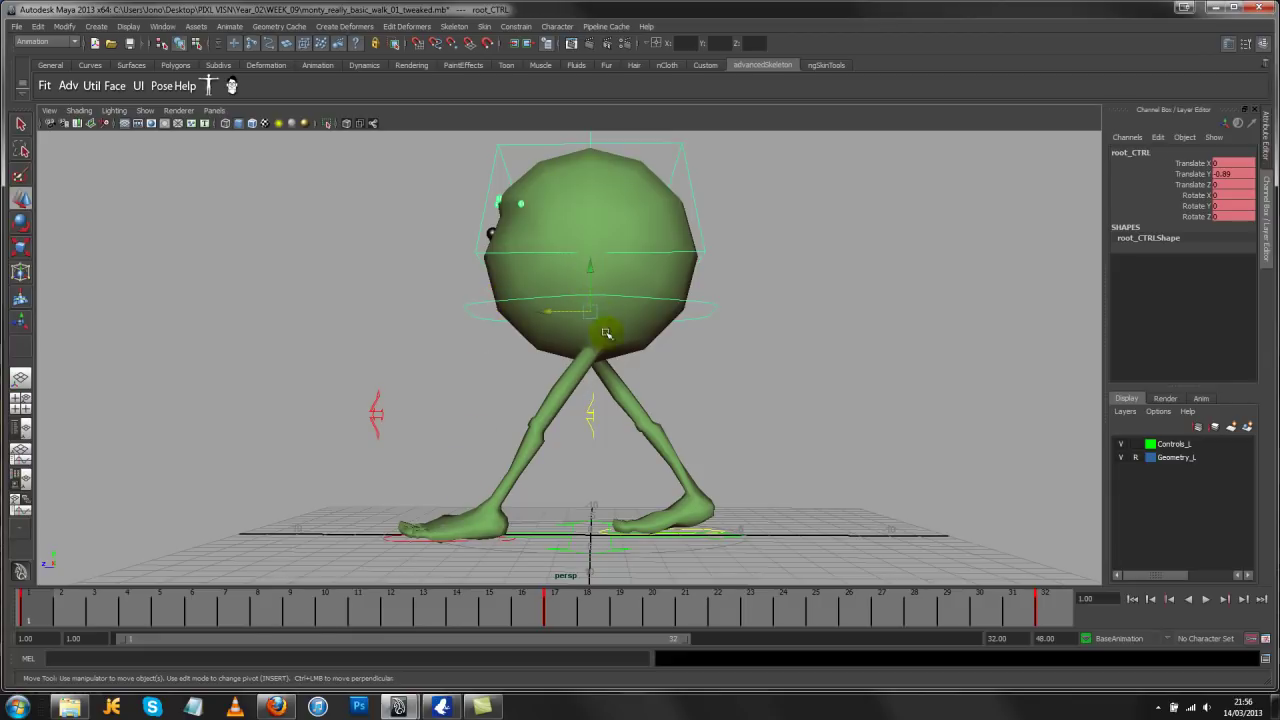
{"action": "left_click_drag", "start_coordinate": [605, 333], "coordinate": [607, 342], "text": "alt"}
{"action": "key", "text": "space"}
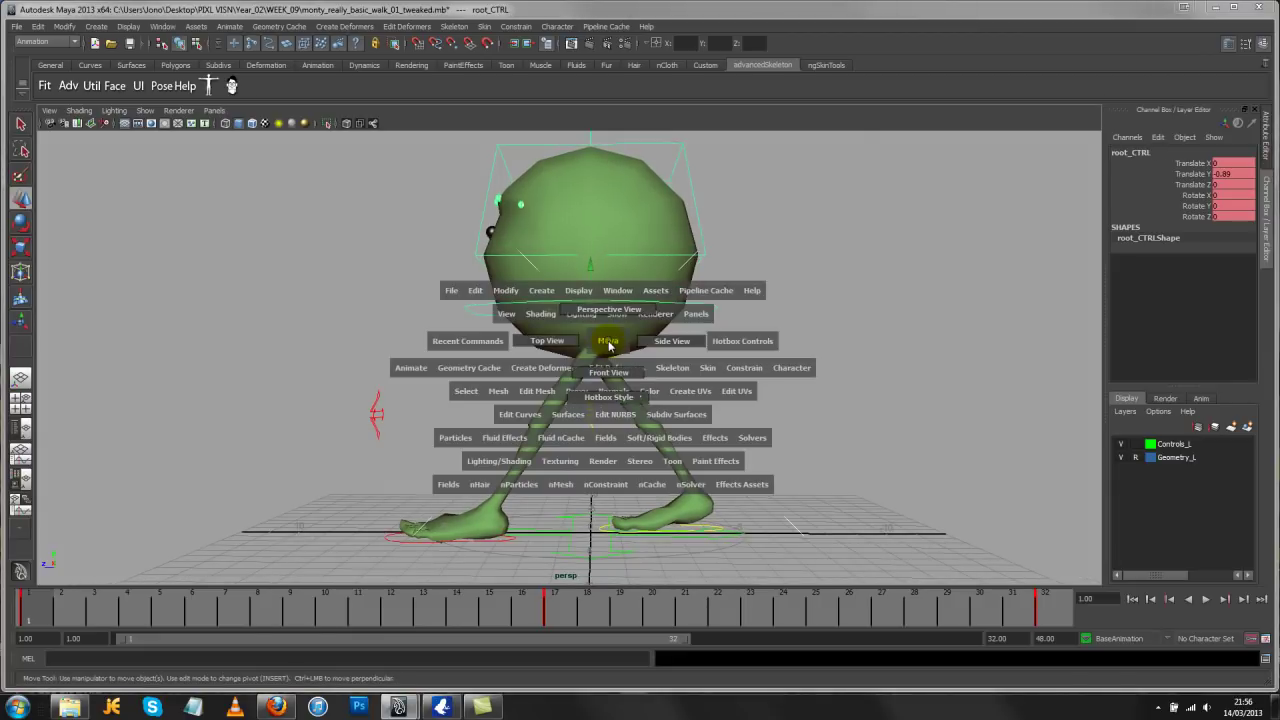
{"action": "left_click", "coordinate": [670, 342]}
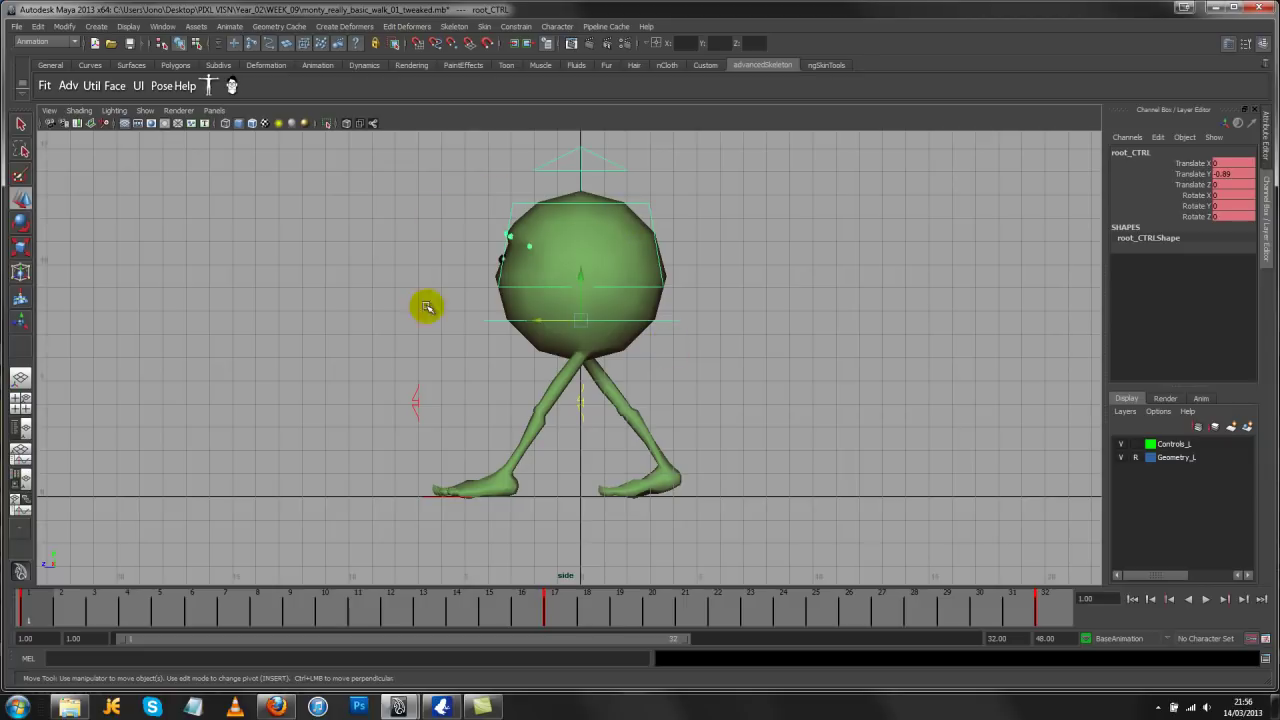
{"action": "right_click_drag", "start_coordinate": [420, 300], "coordinate": [602, 376], "text": "alt"}
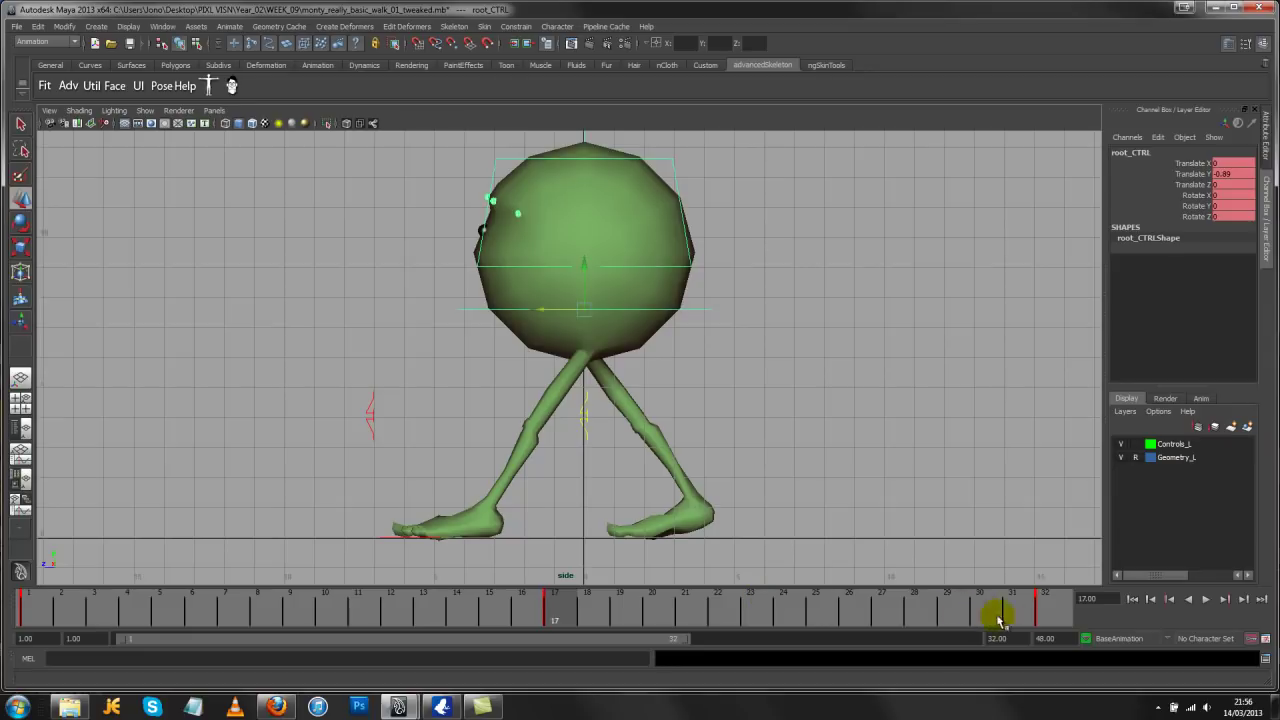
{"action": "left_click", "coordinate": [1047, 609]}
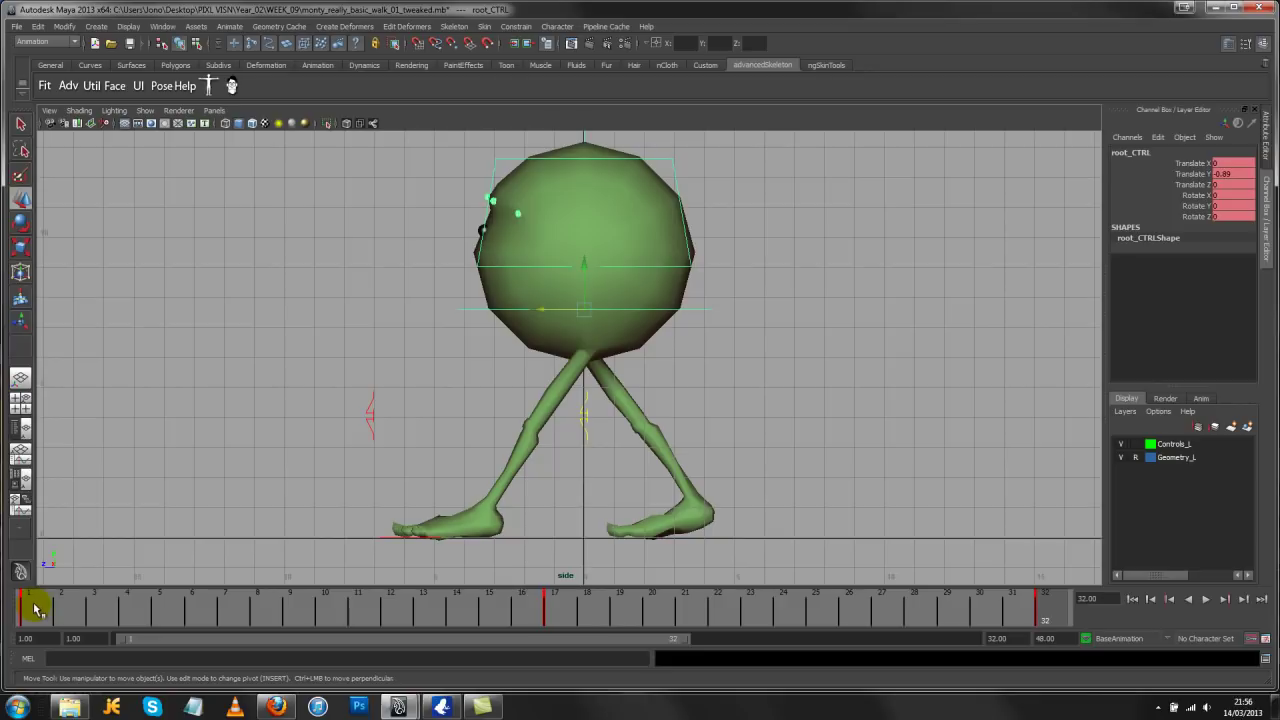
At frame 6, lower root_CTRL to Translate Y -1.579 and key it
{"action": "left_click_drag", "start_coordinate": [35, 610], "coordinate": [205, 625]}
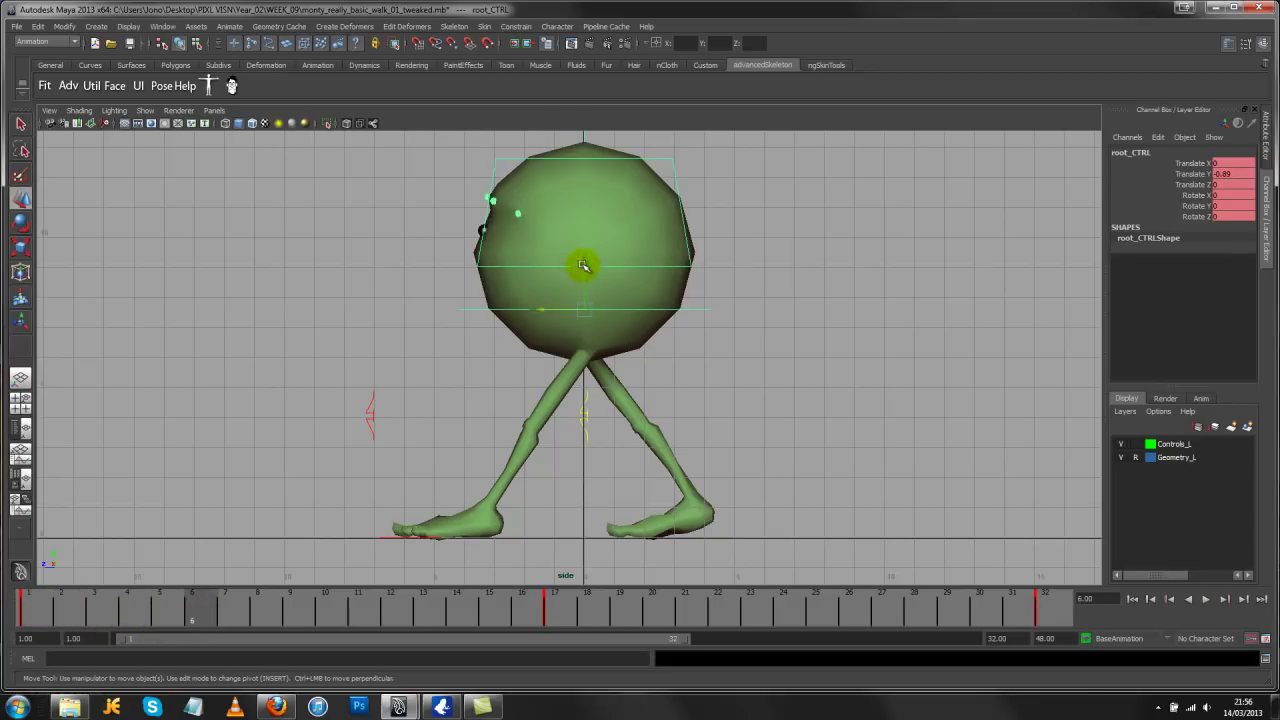
{"action": "left_click_drag", "start_coordinate": [585, 263], "coordinate": [585, 280]}
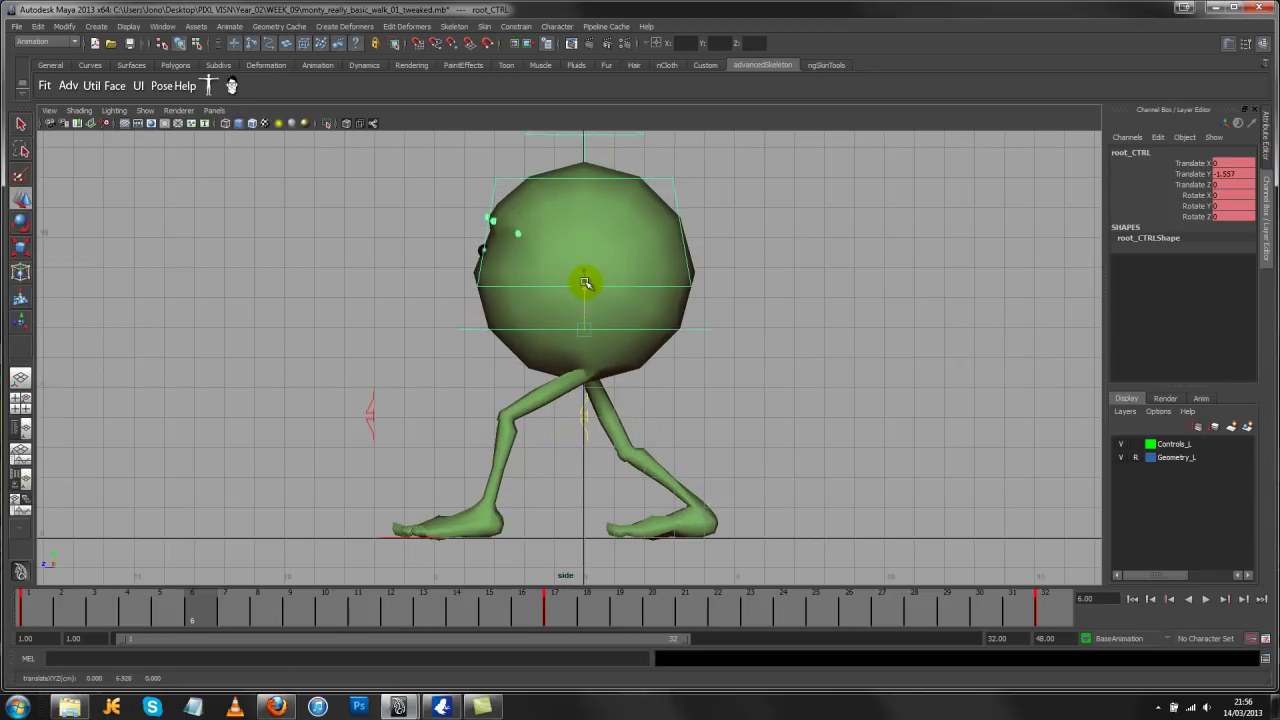
{"action": "key", "text": "s"}
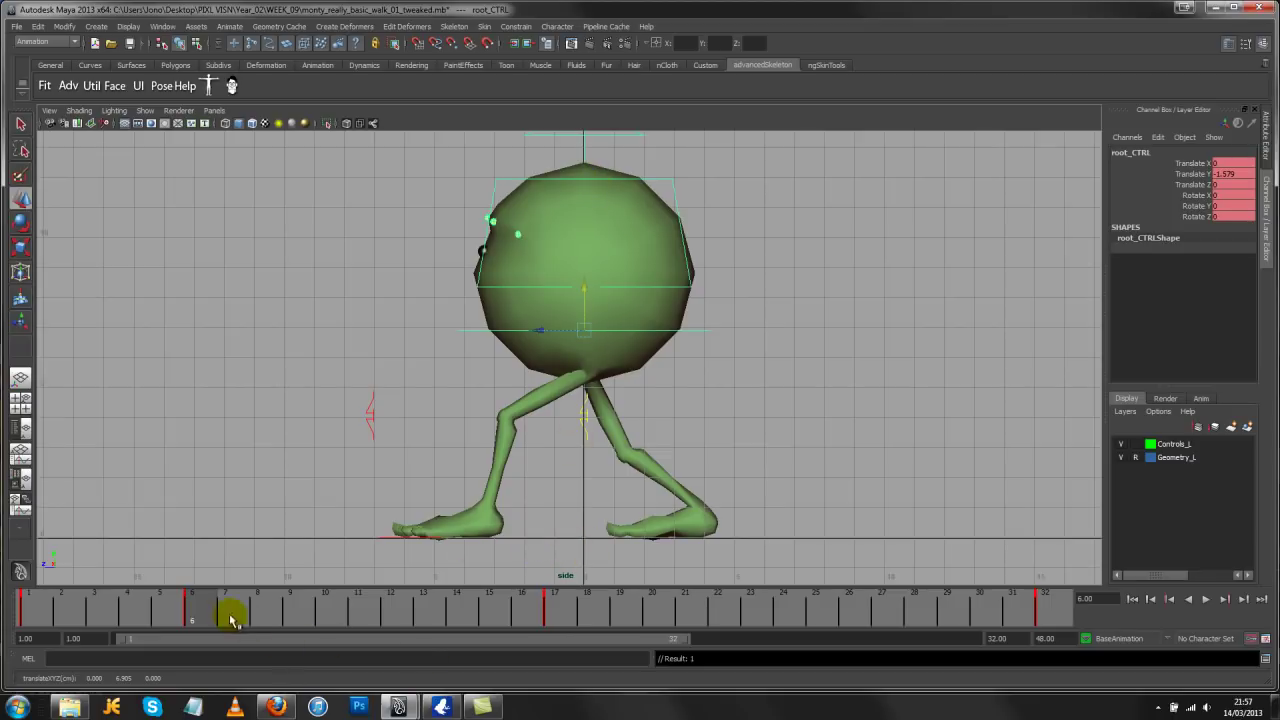
Play and scrub the walk across frames 6, 12, 17 and 22 to review the body dip
{"action": "left_click_drag", "start_coordinate": [230, 620], "coordinate": [392, 606]}
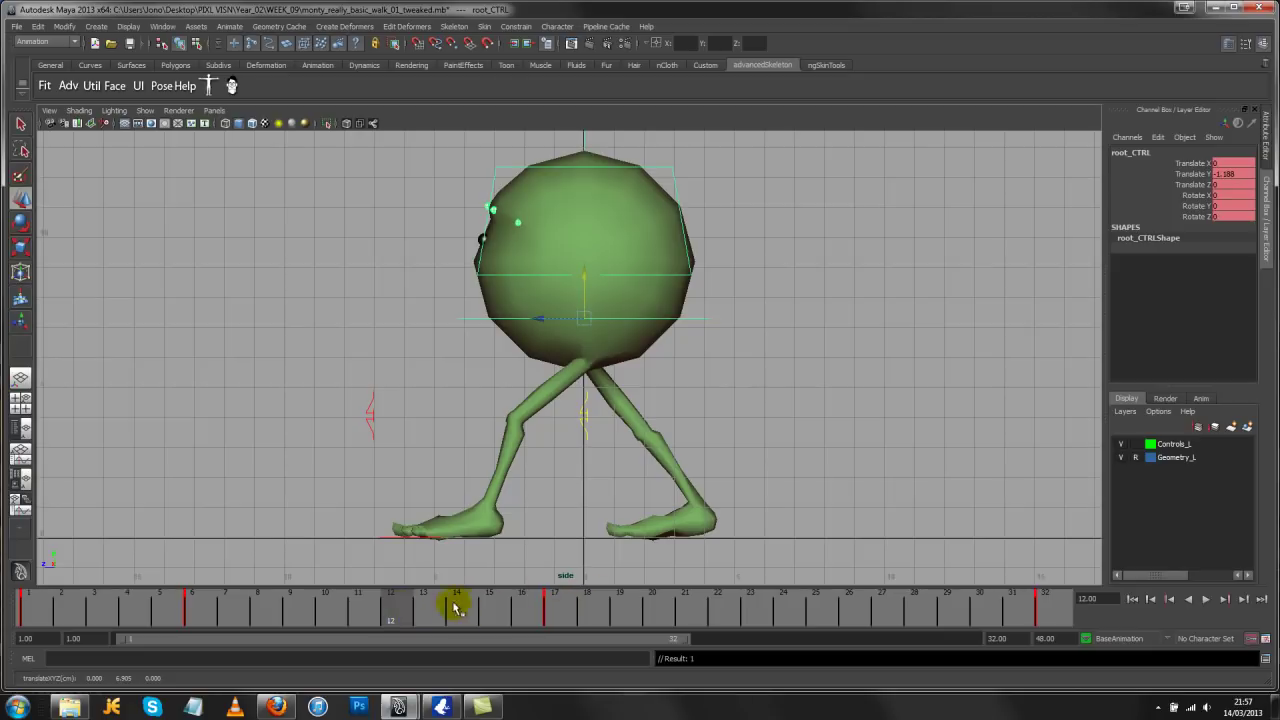
{"action": "key", "text": "alt+v"}
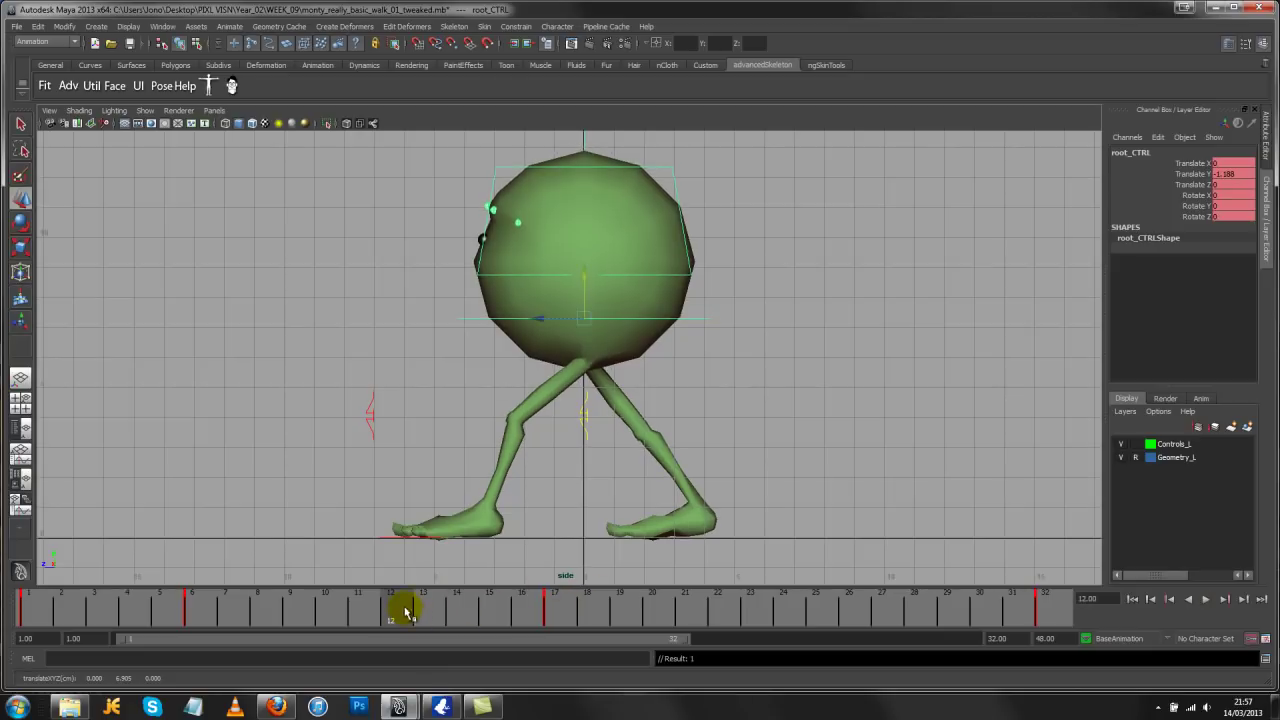
{"action": "key", "text": "alt+v"}
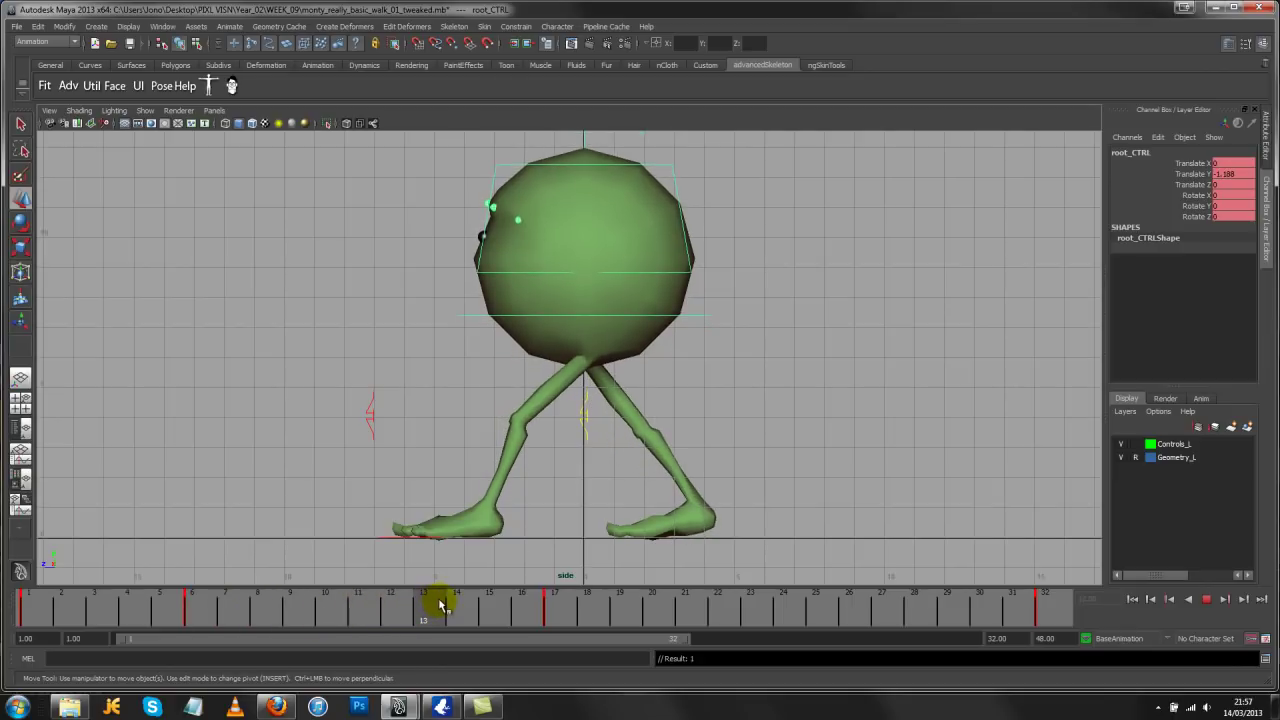
{"action": "left_click_drag", "start_coordinate": [400, 606], "coordinate": [196, 611]}
{"action": "left_click", "coordinate": [576, 601]}
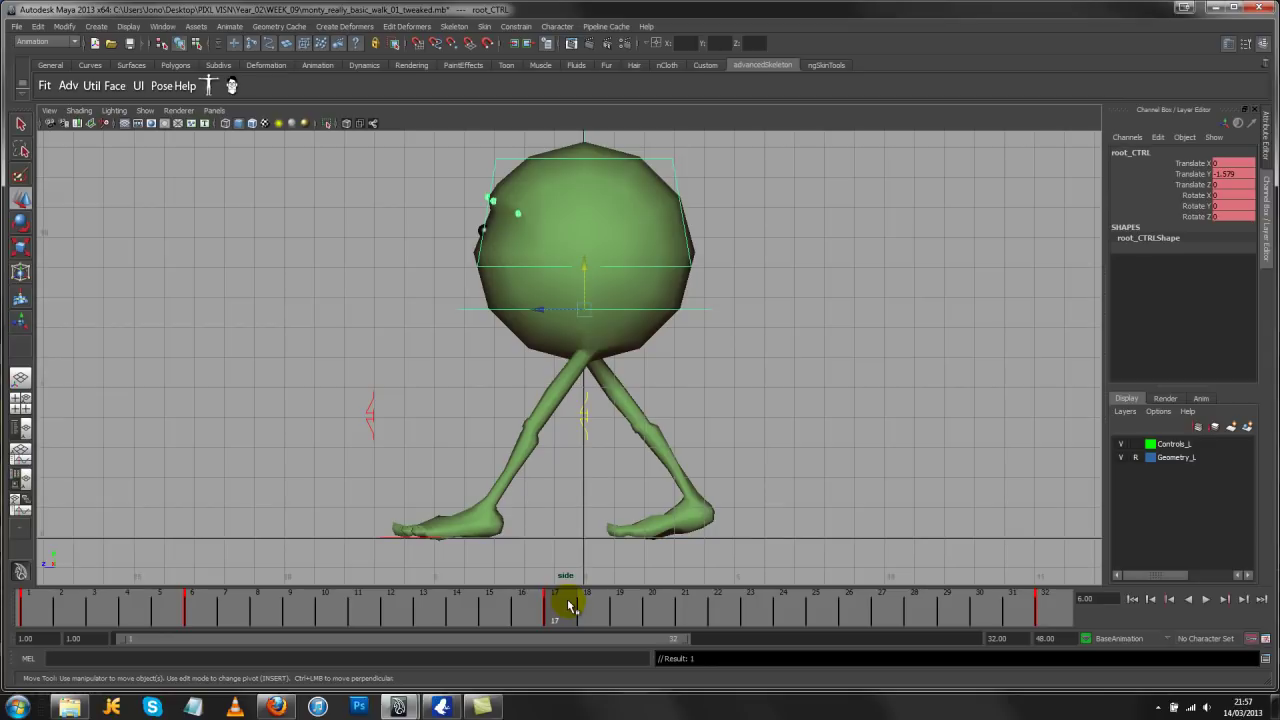
{"action": "key", "text": "alt+v"}
{"action": "mouse_move", "coordinate": [90, 614]}
{"action": "left_mouse_down"}
{"action": "mouse_move", "coordinate": [722, 614]}
{"action": "mouse_move", "coordinate": [594, 606]}
{"action": "mouse_move", "coordinate": [703, 600]}
{"action": "left_mouse_up"}
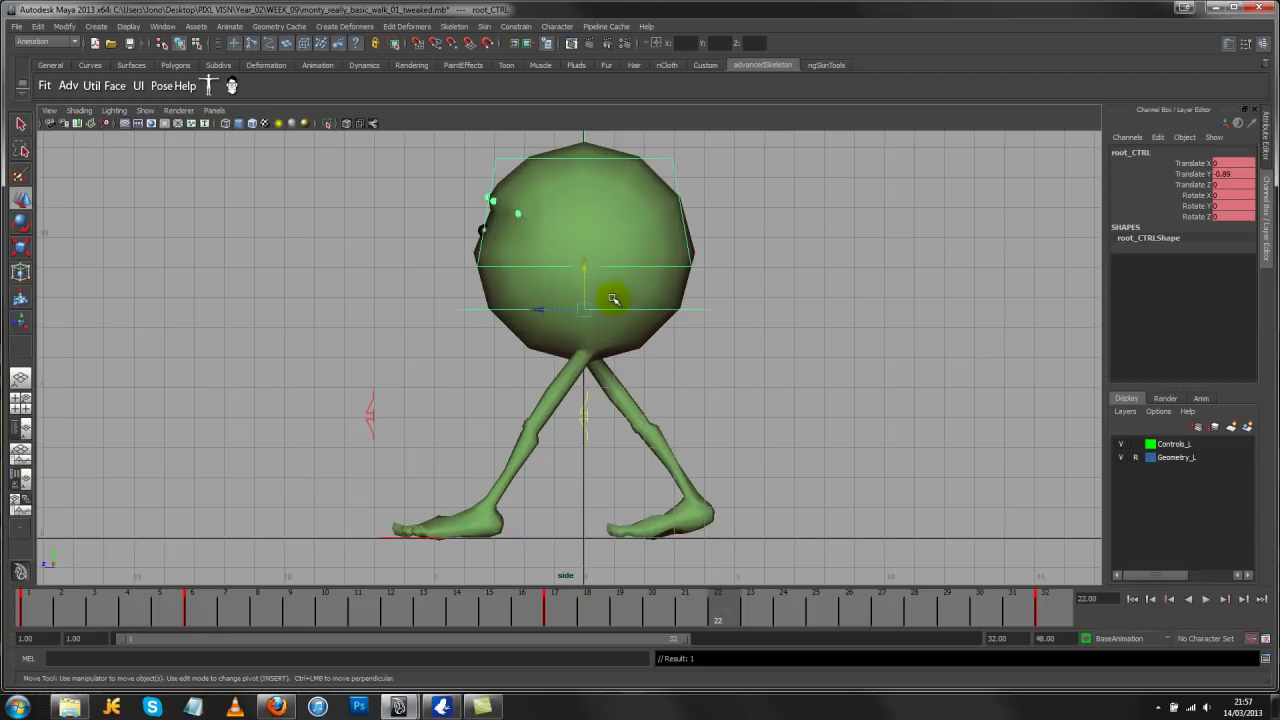
{"action": "left_click", "coordinate": [207, 604]}
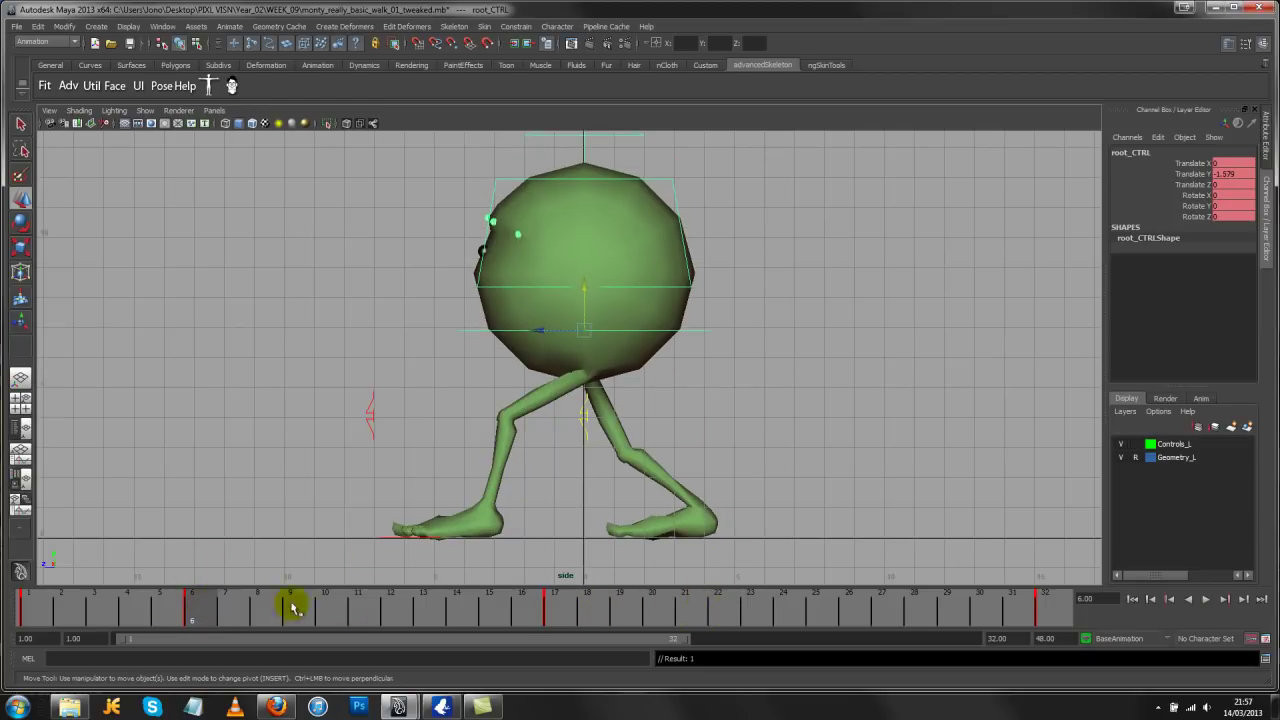
{"action": "left_click", "coordinate": [733, 613]}
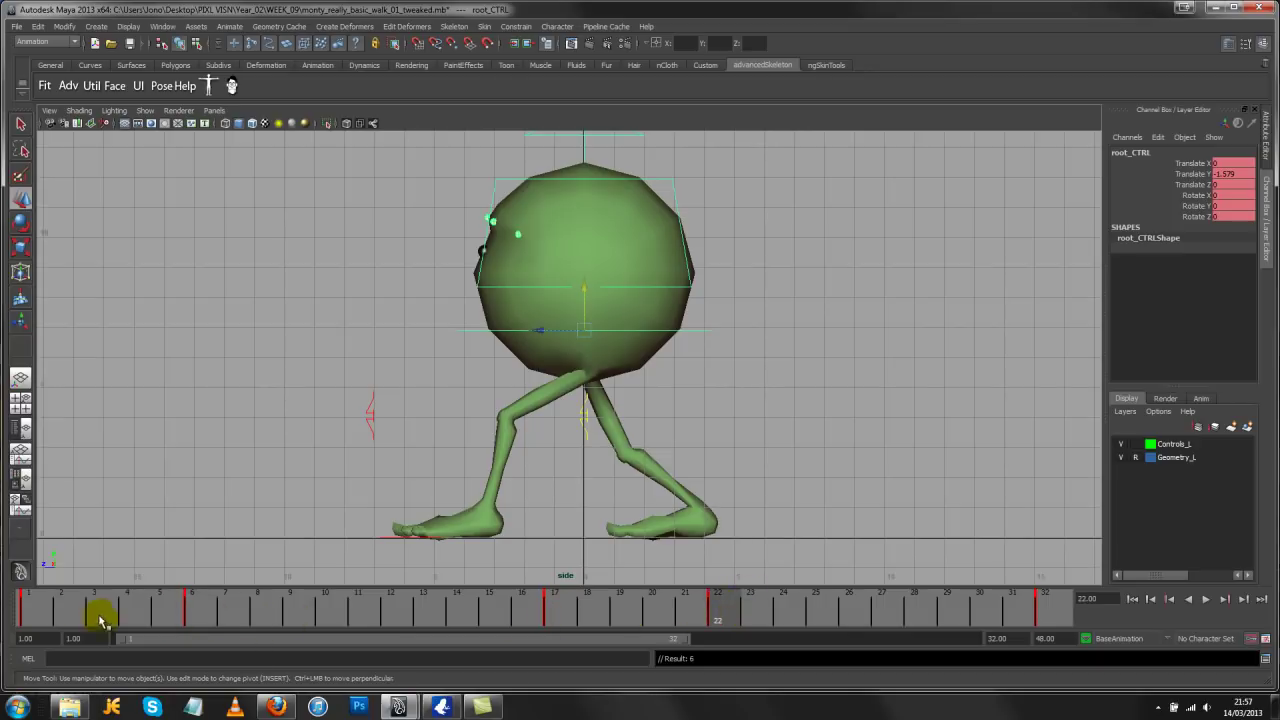
{"action": "key", "text": "alt+v"}
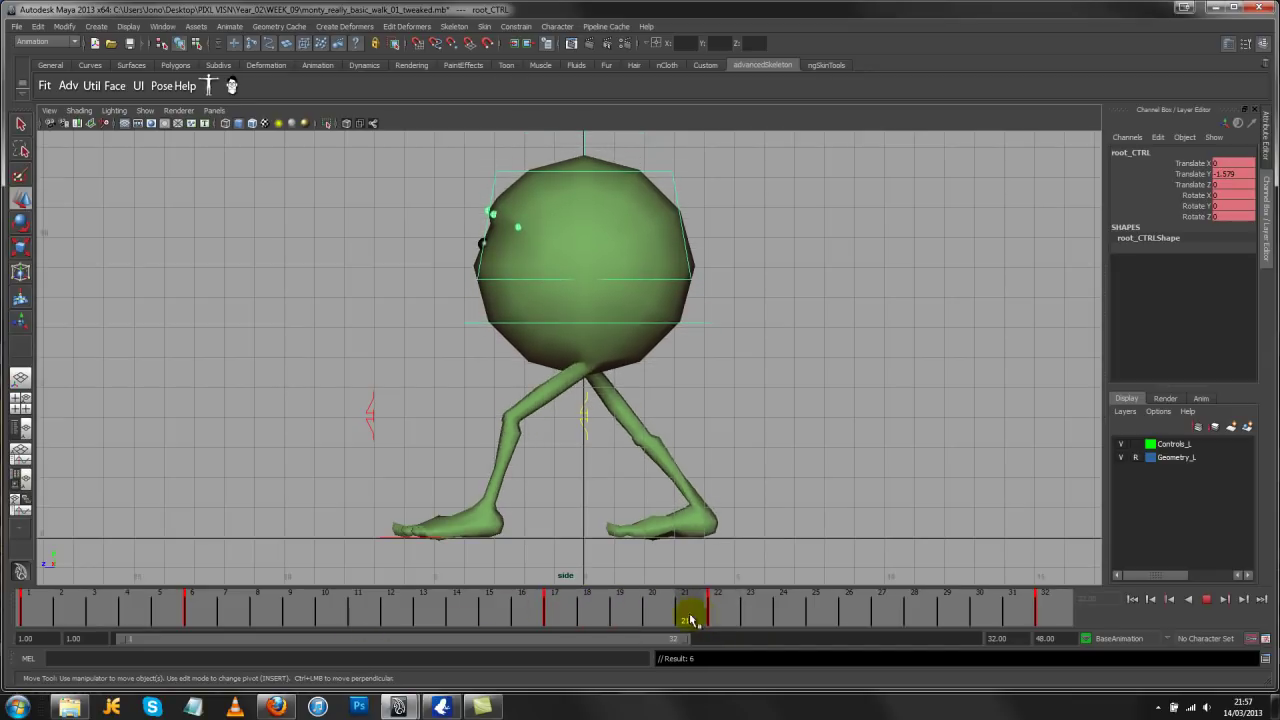
{"action": "key", "text": "alt+v"}
{"action": "key", "text": "alt+v"}
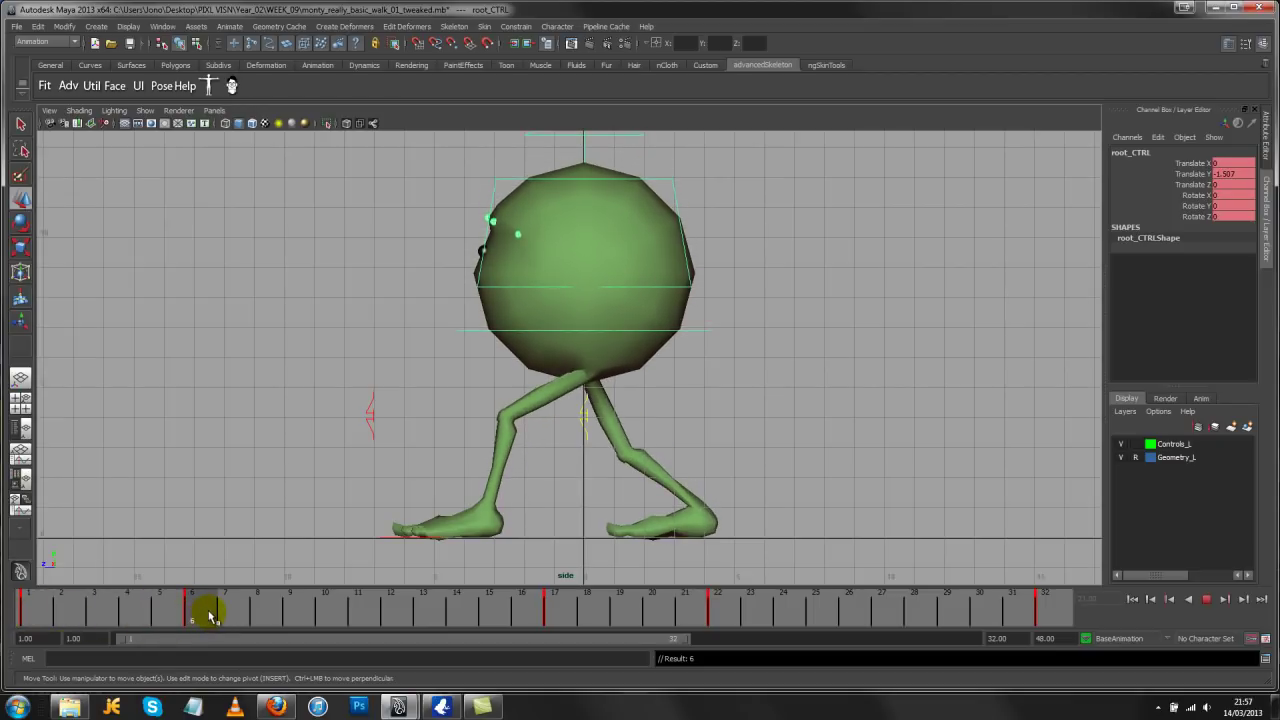
{"action": "left_click", "coordinate": [206, 608]}
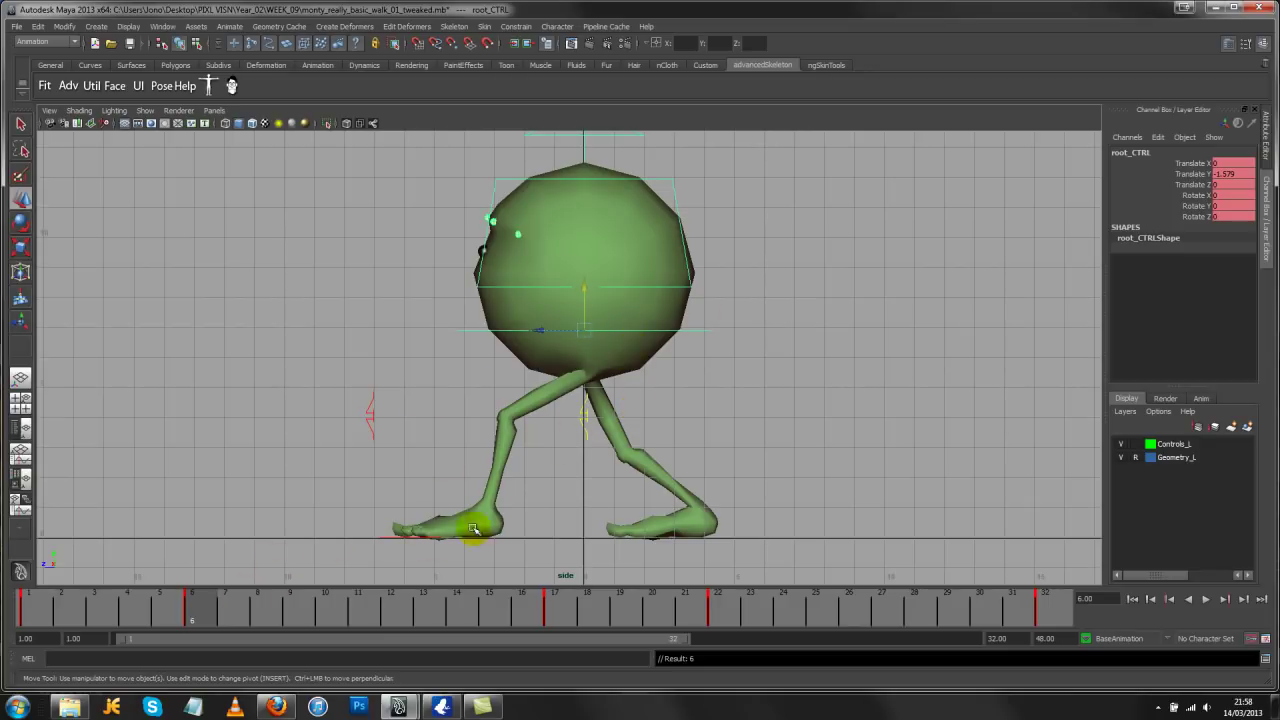
{"action": "mouse_move", "coordinate": [54, 612]}
{"action": "left_mouse_down"}
{"action": "mouse_move", "coordinate": [643, 614]}
{"action": "mouse_move", "coordinate": [930, 675]}
{"action": "left_mouse_up"}
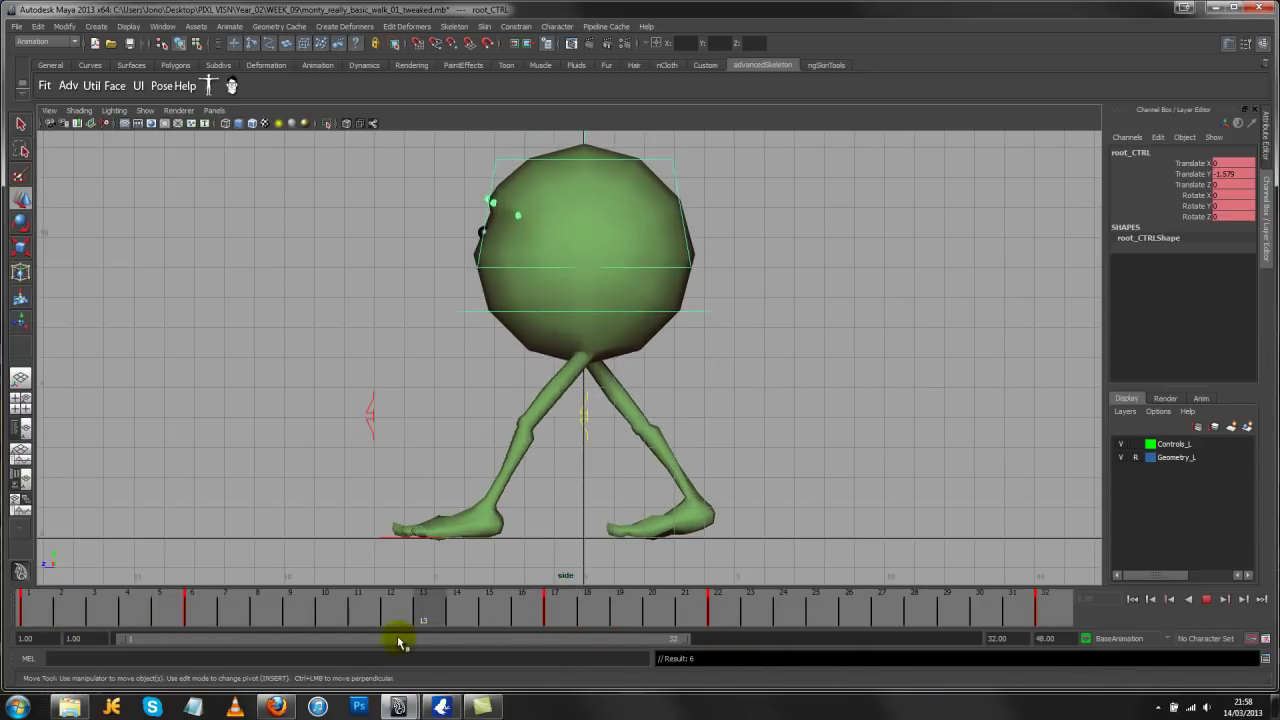
{"action": "left_click", "coordinate": [24, 605]}
Key the left foot forward at Translate Z 3.625 on frame 17, then scrub through to frame 32
{"action": "left_click", "coordinate": [386, 537]}
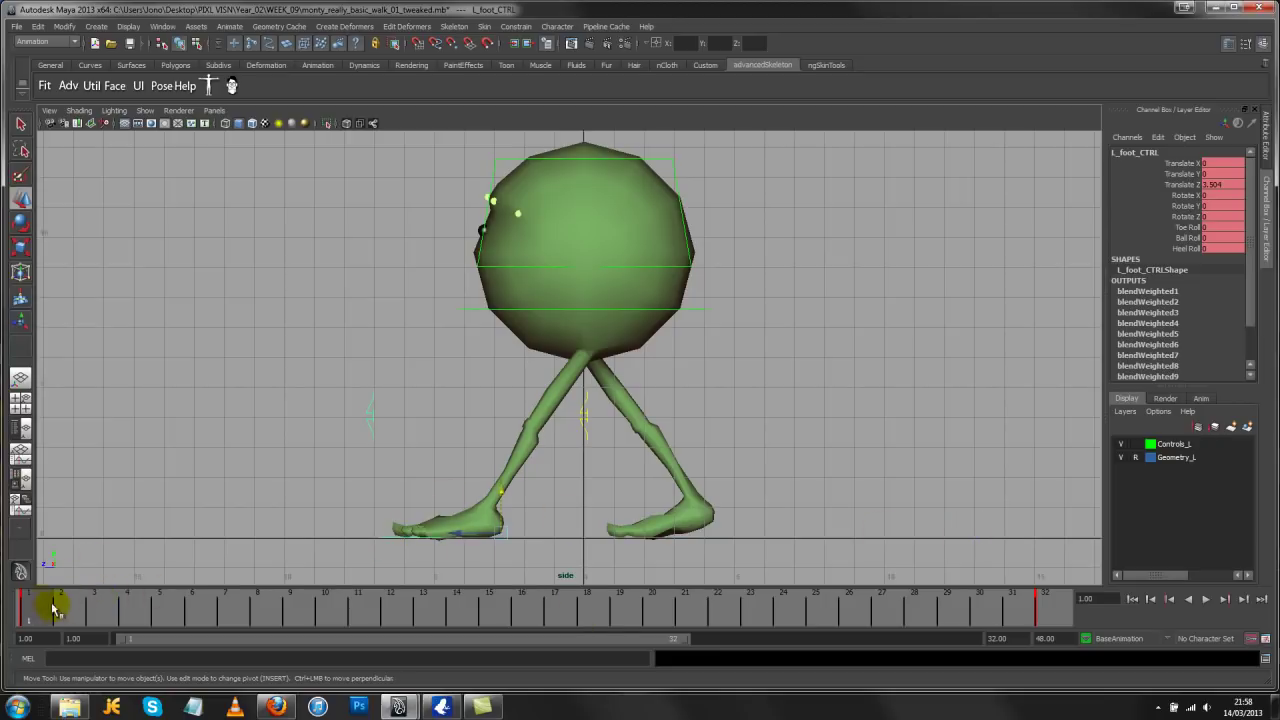
{"action": "left_click", "coordinate": [557, 602]}
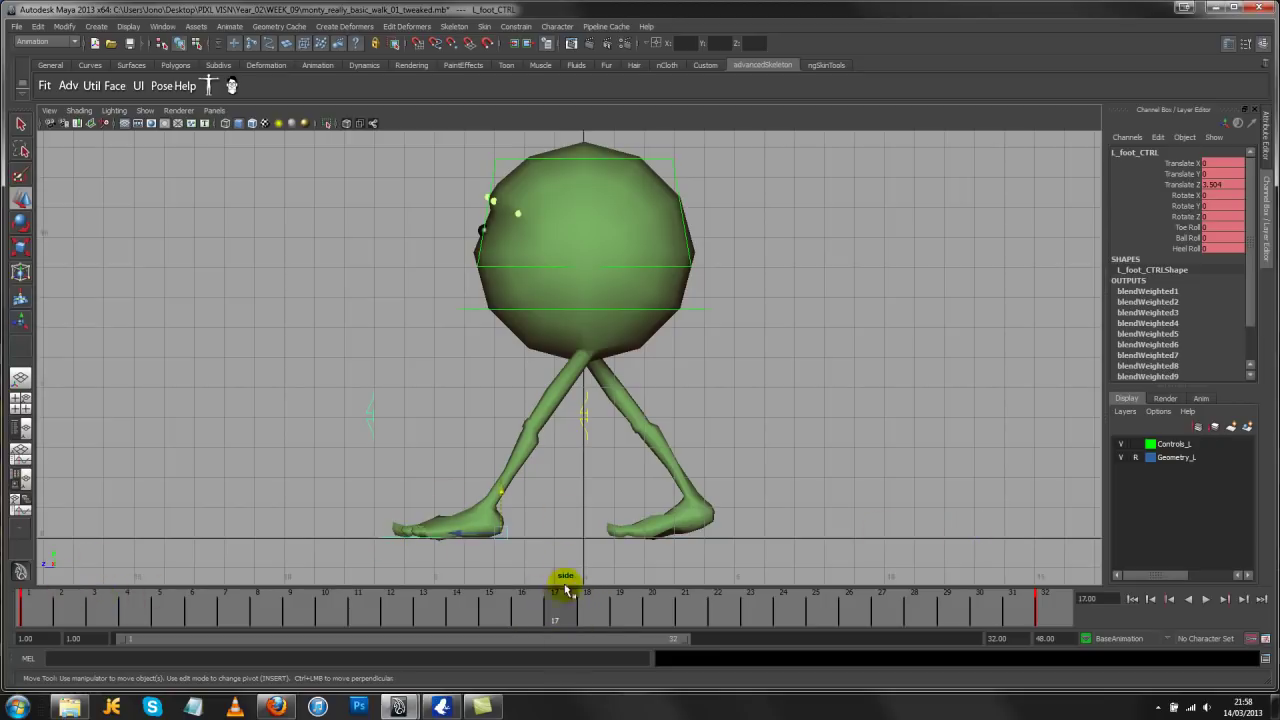
{"action": "left_click_drag", "start_coordinate": [453, 537], "coordinate": [676, 551]}
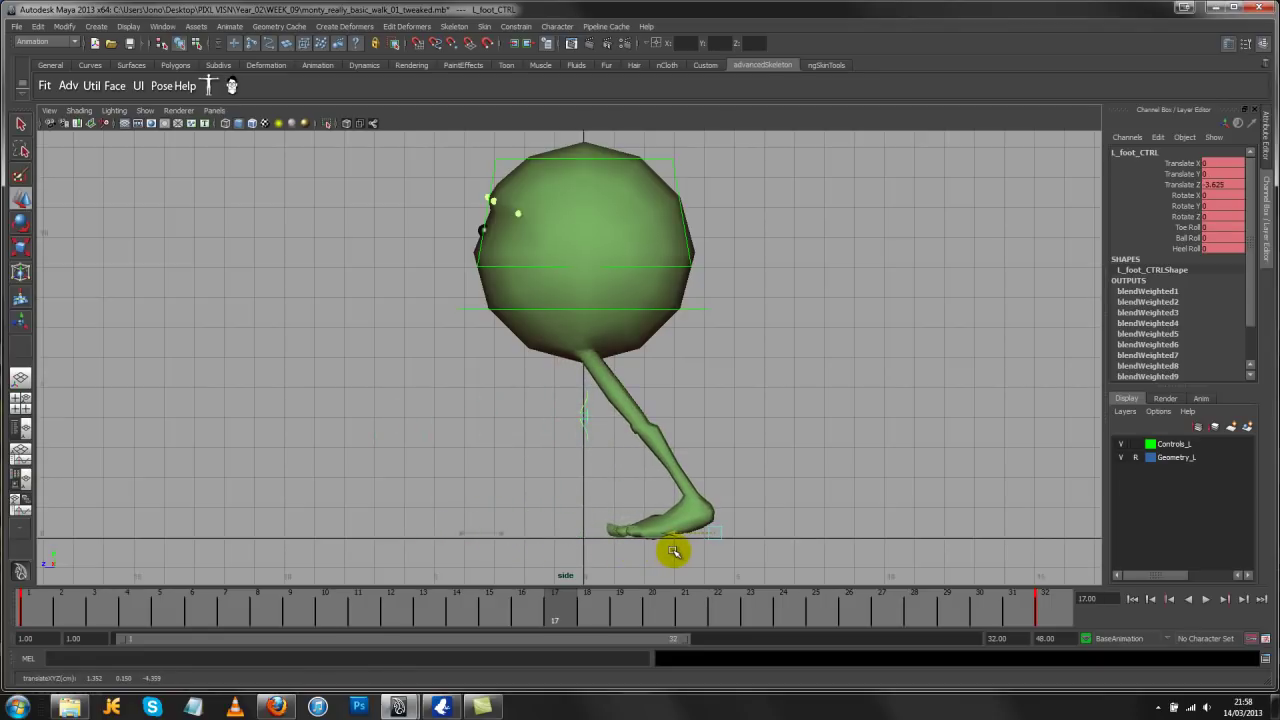
{"action": "key", "text": "s"}
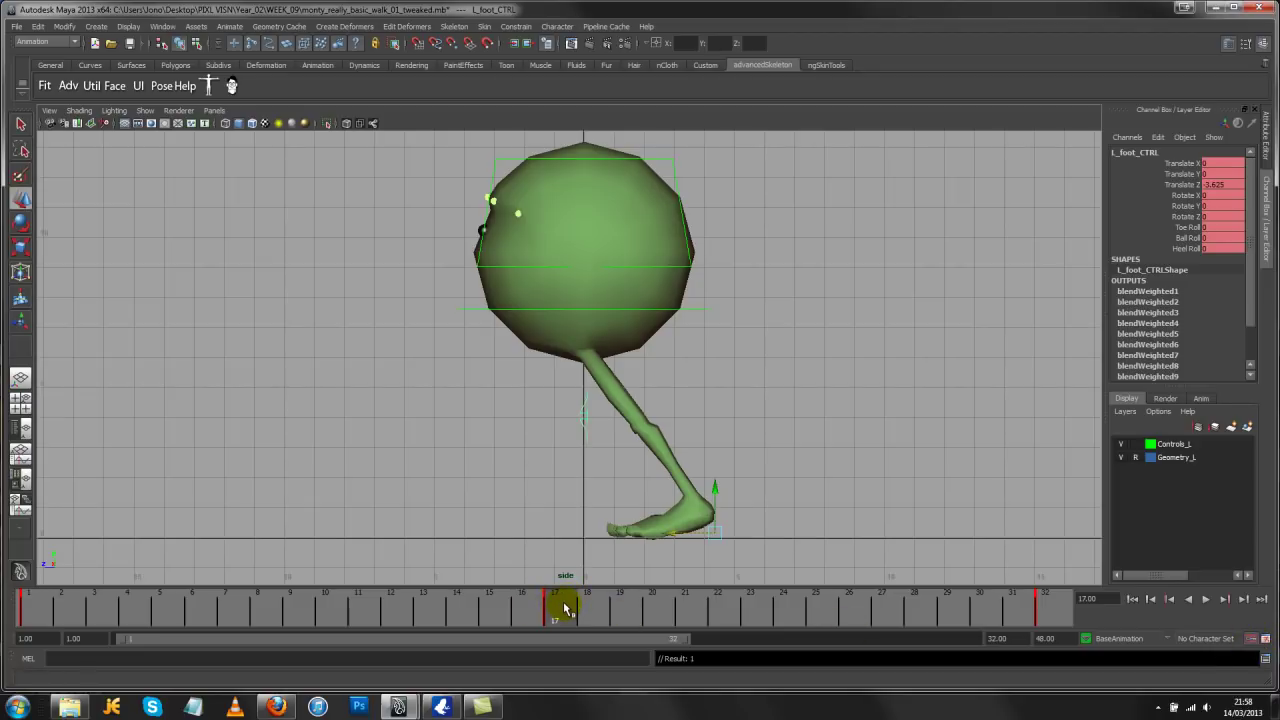
{"action": "left_click_drag", "start_coordinate": [565, 607], "coordinate": [23, 575]}
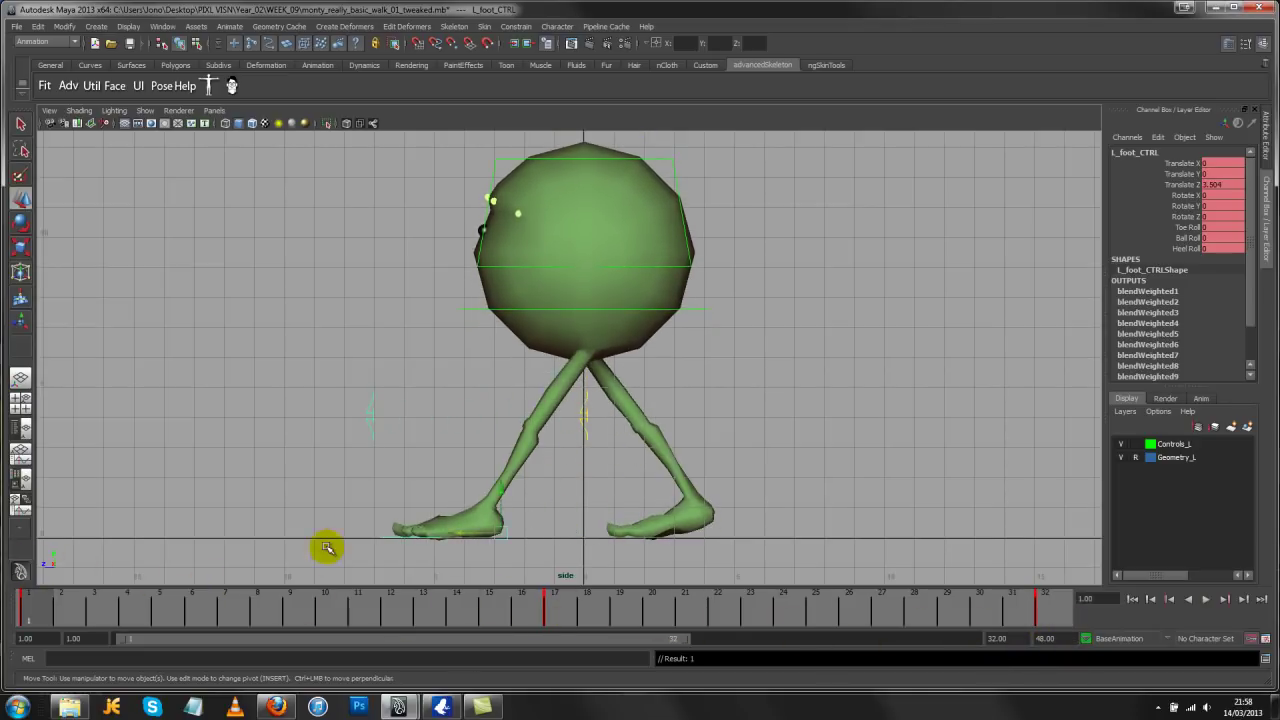
{"action": "left_click", "coordinate": [702, 533]}
In perspective, select the right foot control and go to frame 17
{"action": "key", "text": "space"}
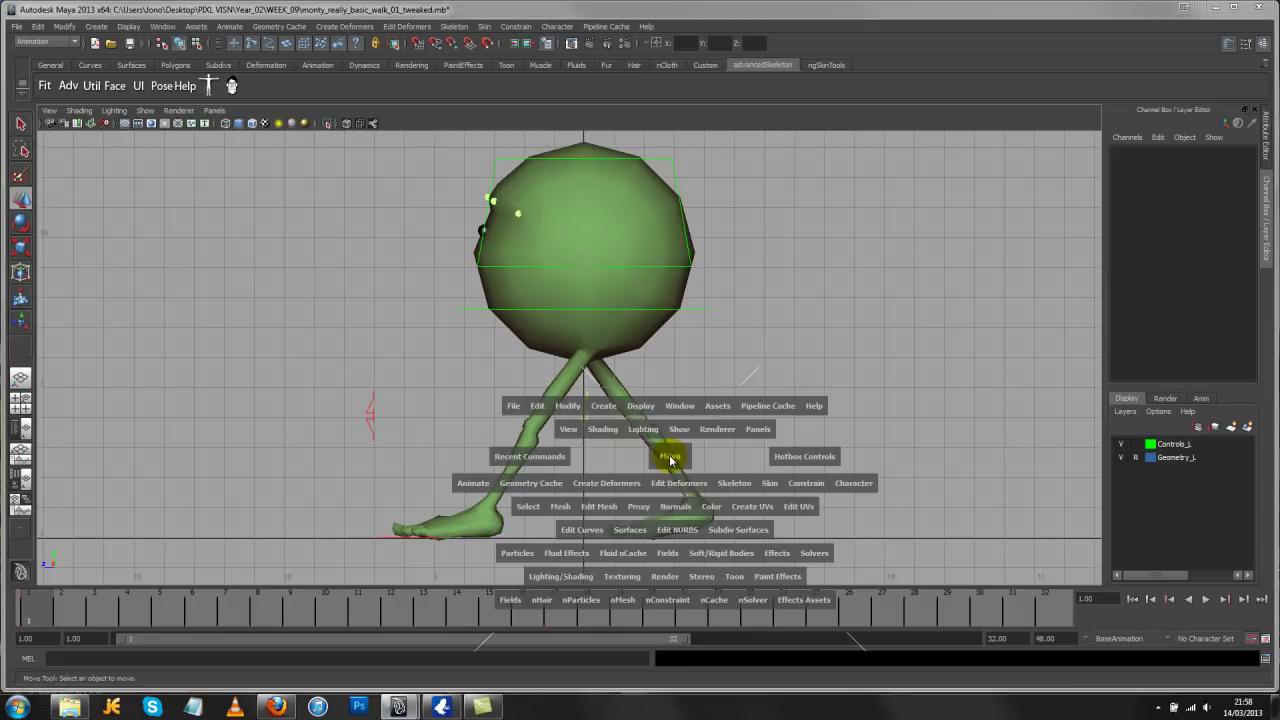
{"action": "left_click_drag", "start_coordinate": [670, 458], "coordinate": [668, 440]}
{"action": "left_click", "coordinate": [714, 527]}
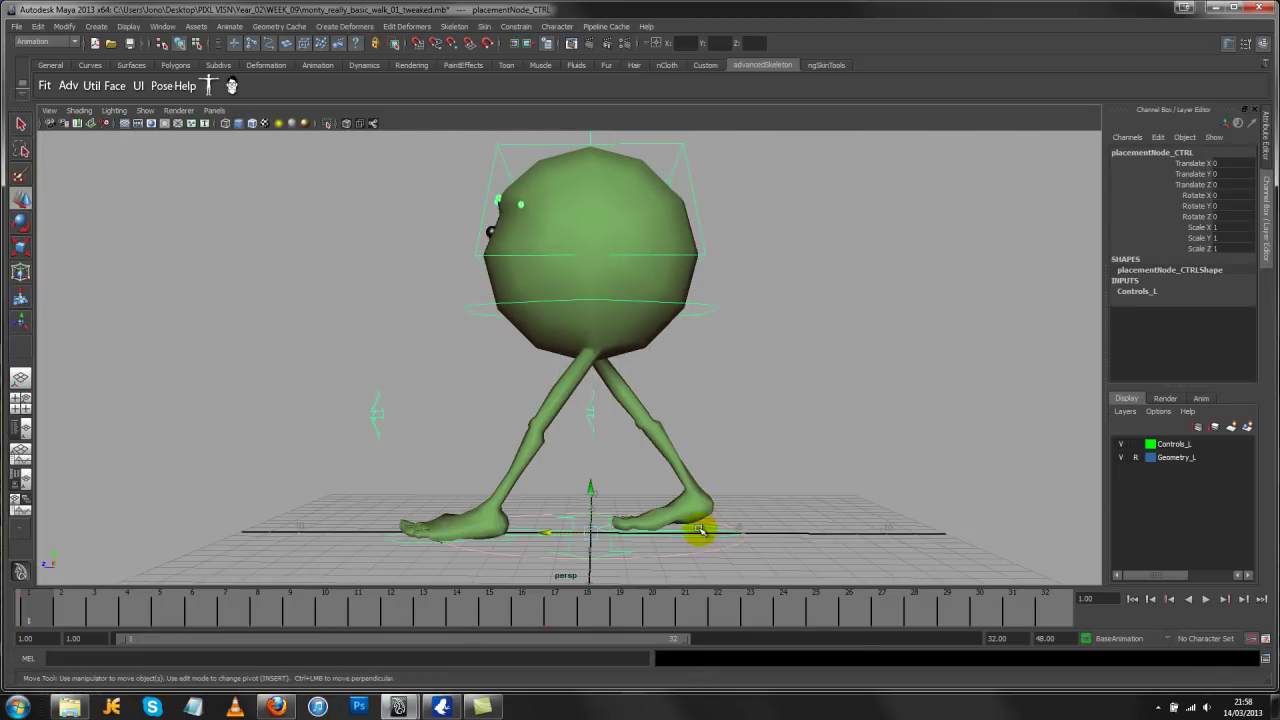
{"action": "mouse_move", "coordinate": [700, 530]}
{"action": "left_mouse_down", "text": "alt"}
{"action": "mouse_move", "coordinate": [703, 546]}
{"action": "mouse_move", "coordinate": [695, 512]}
{"action": "mouse_move", "coordinate": [707, 510]}
{"action": "left_mouse_up", "text": "alt"}
{"action": "left_click", "coordinate": [711, 506]}
{"action": "left_click", "coordinate": [718, 515]}
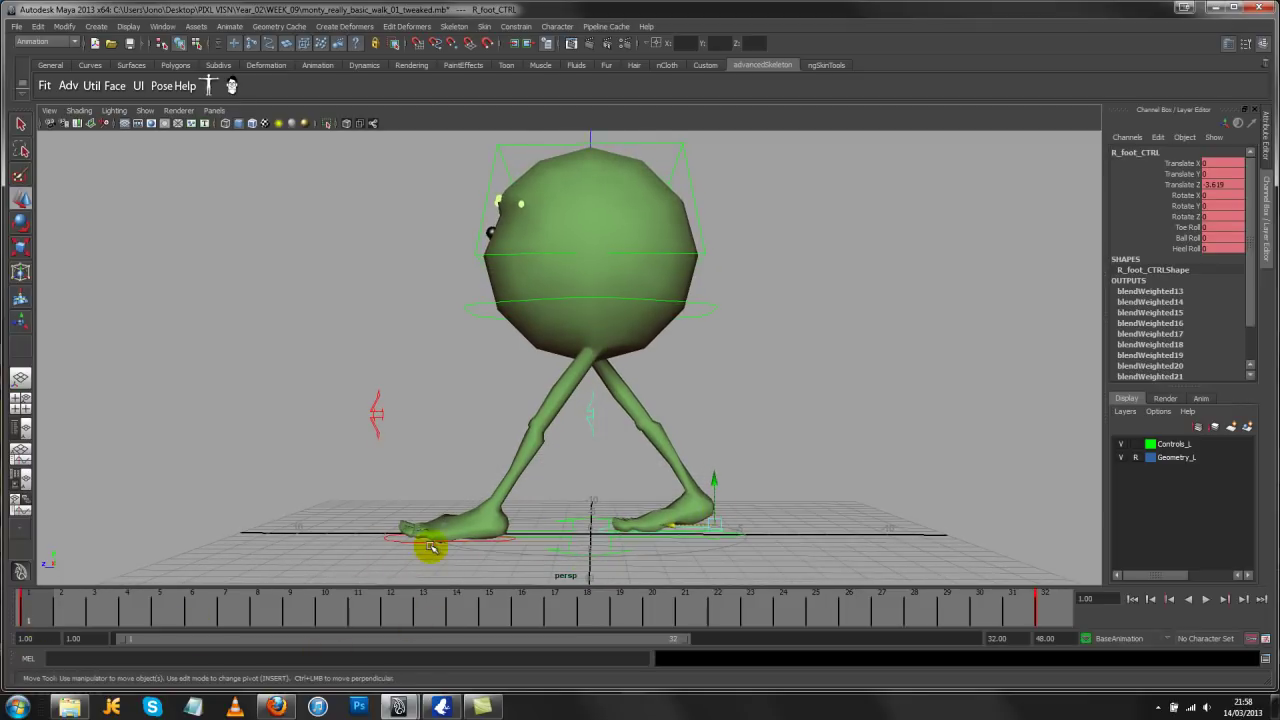
{"action": "left_click", "coordinate": [557, 610]}
In side view, move the right foot forward to Translate Z 3.598, then return to perspective
{"action": "key", "text": "space"}
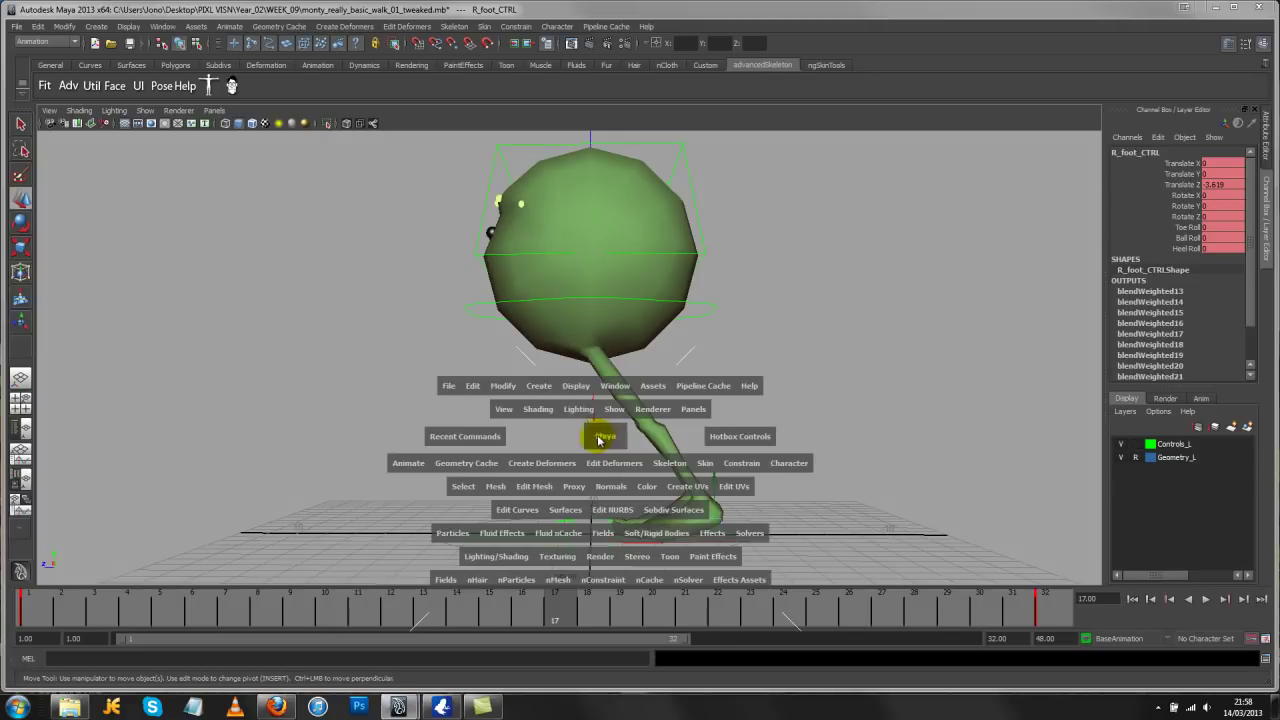
{"action": "left_click", "coordinate": [643, 444]}
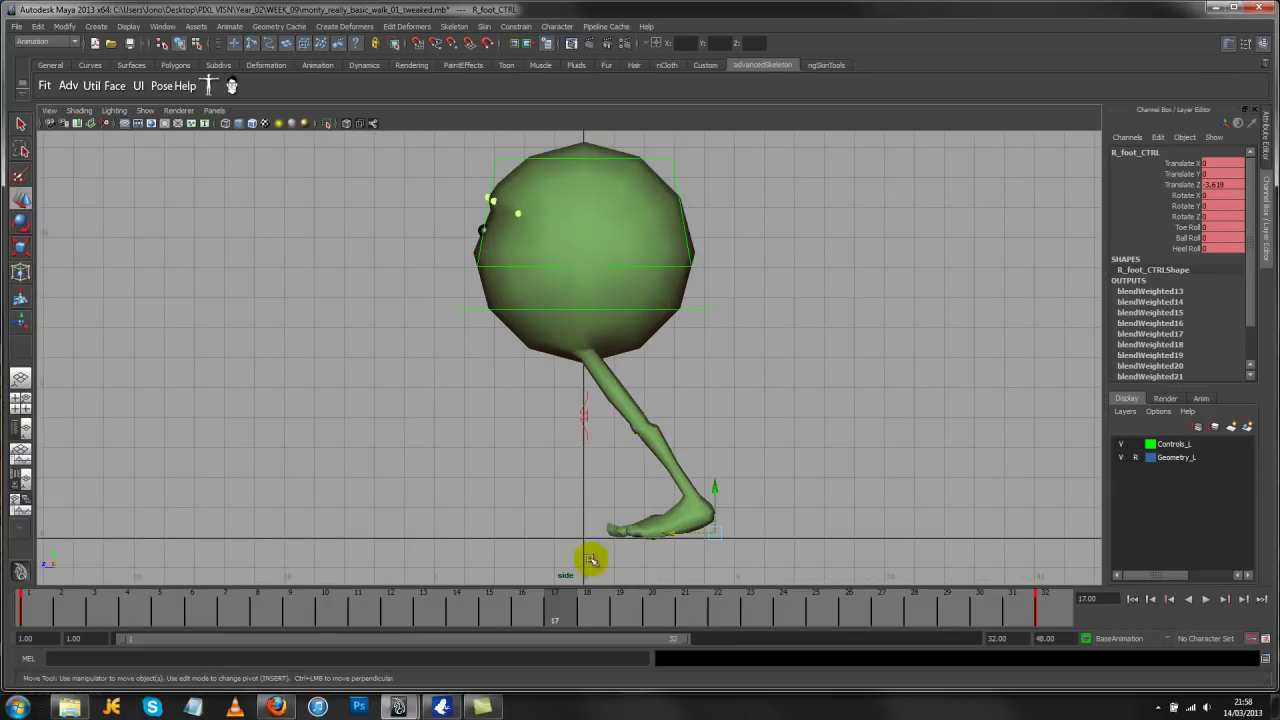
{"action": "left_click_drag", "start_coordinate": [675, 535], "coordinate": [458, 530]}
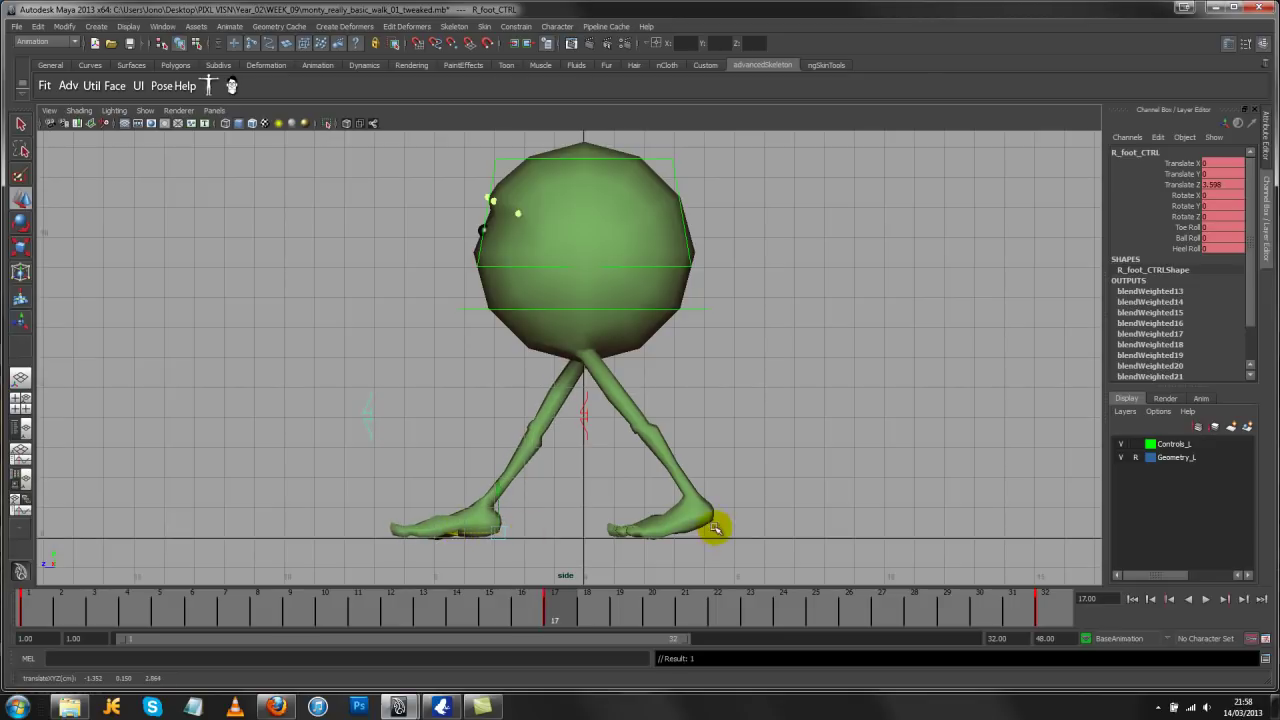
{"action": "key", "text": "space"}
{"action": "left_click", "coordinate": [714, 440]}
{"action": "left_click_drag", "start_coordinate": [706, 488], "coordinate": [711, 526], "text": "alt"}
{"action": "left_click", "coordinate": [710, 541]}
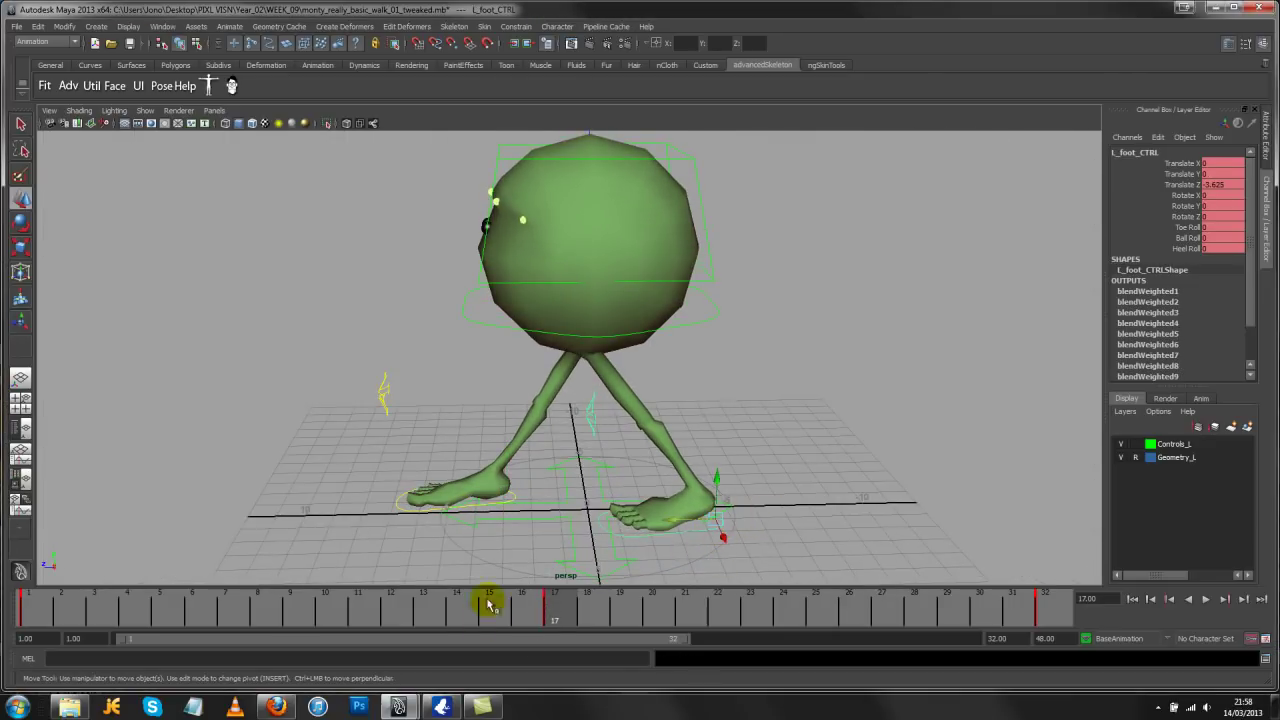
Copy the left foot's frame-1 key from the time slider
{"action": "left_click", "coordinate": [1057, 604]}
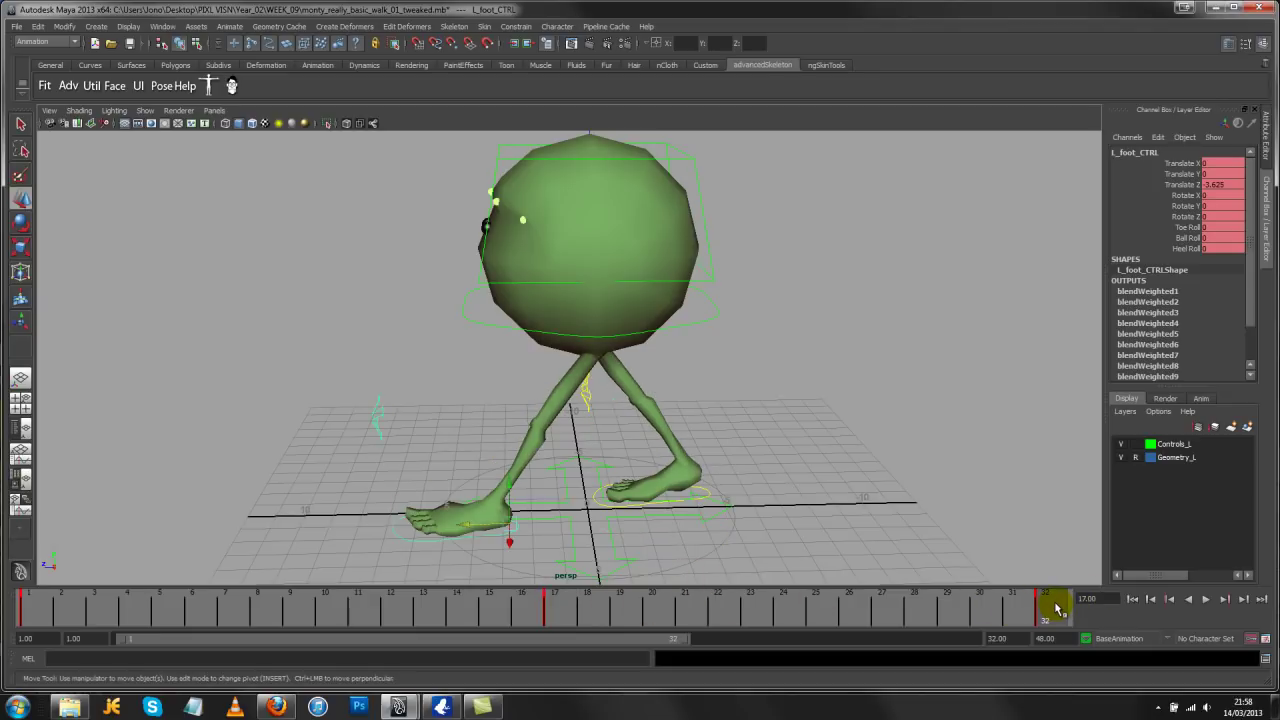
{"action": "left_click", "coordinate": [21, 601]}
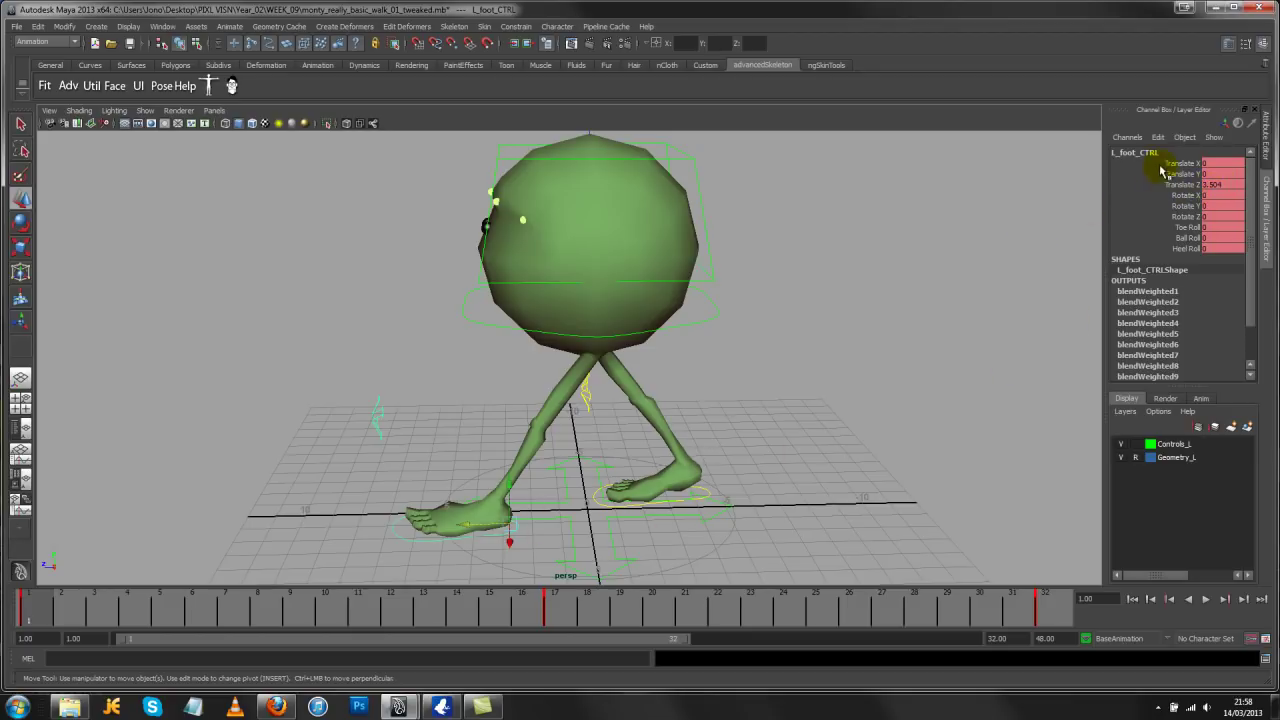
{"action": "right_click", "coordinate": [28, 610]}
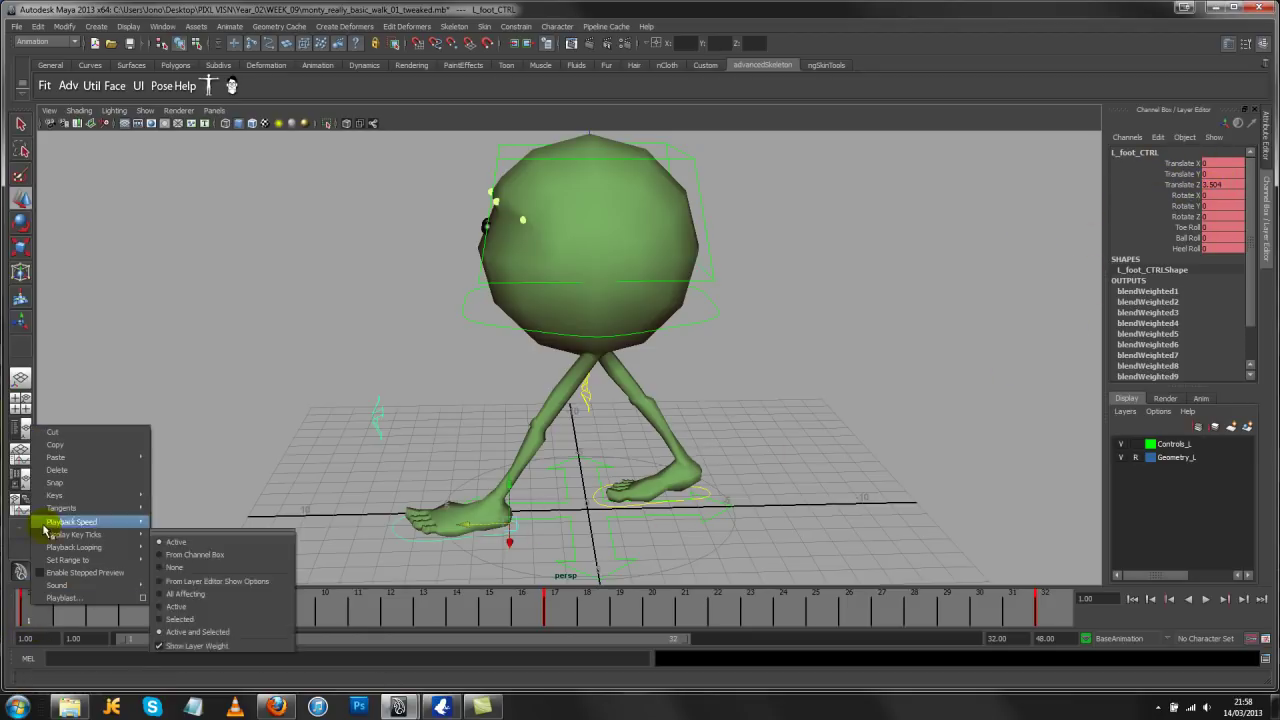
{"action": "left_click", "coordinate": [90, 449]}
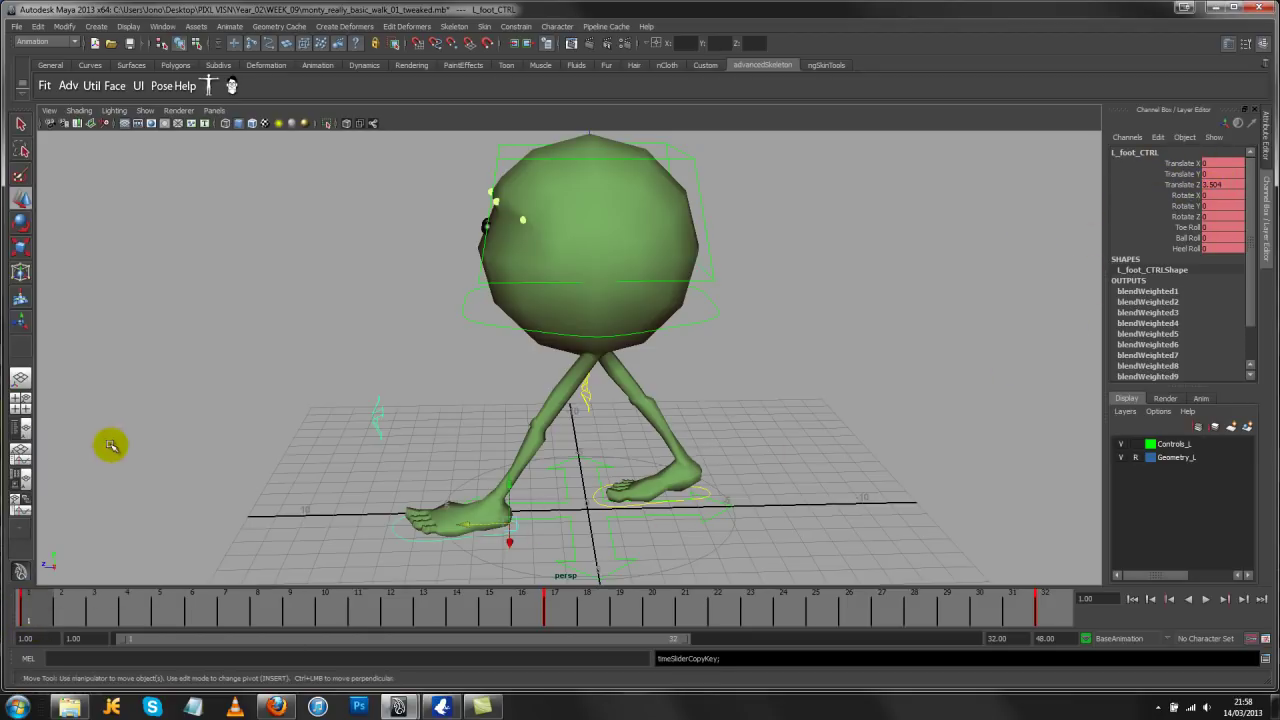
Paste that key onto the right foot at frame 17, giving Translate Z 3.504, and frame Monty
{"action": "left_click", "coordinate": [712, 507]}
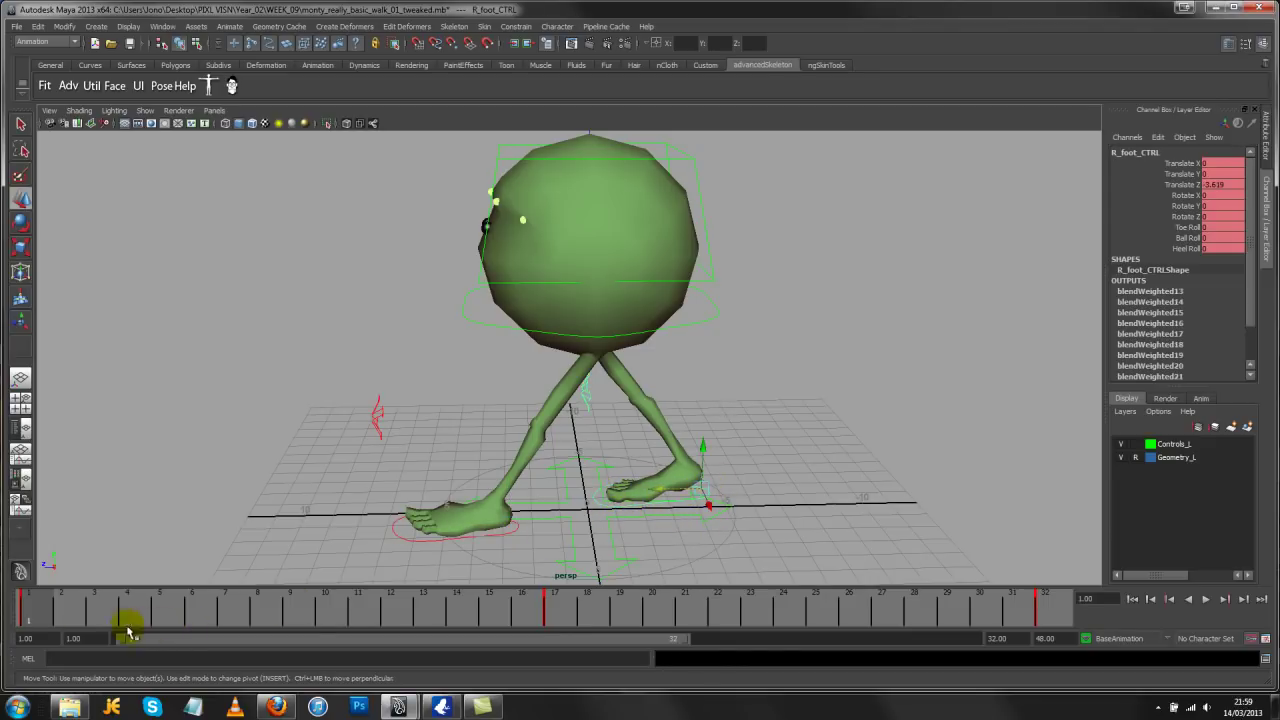
{"action": "left_click", "coordinate": [562, 615]}
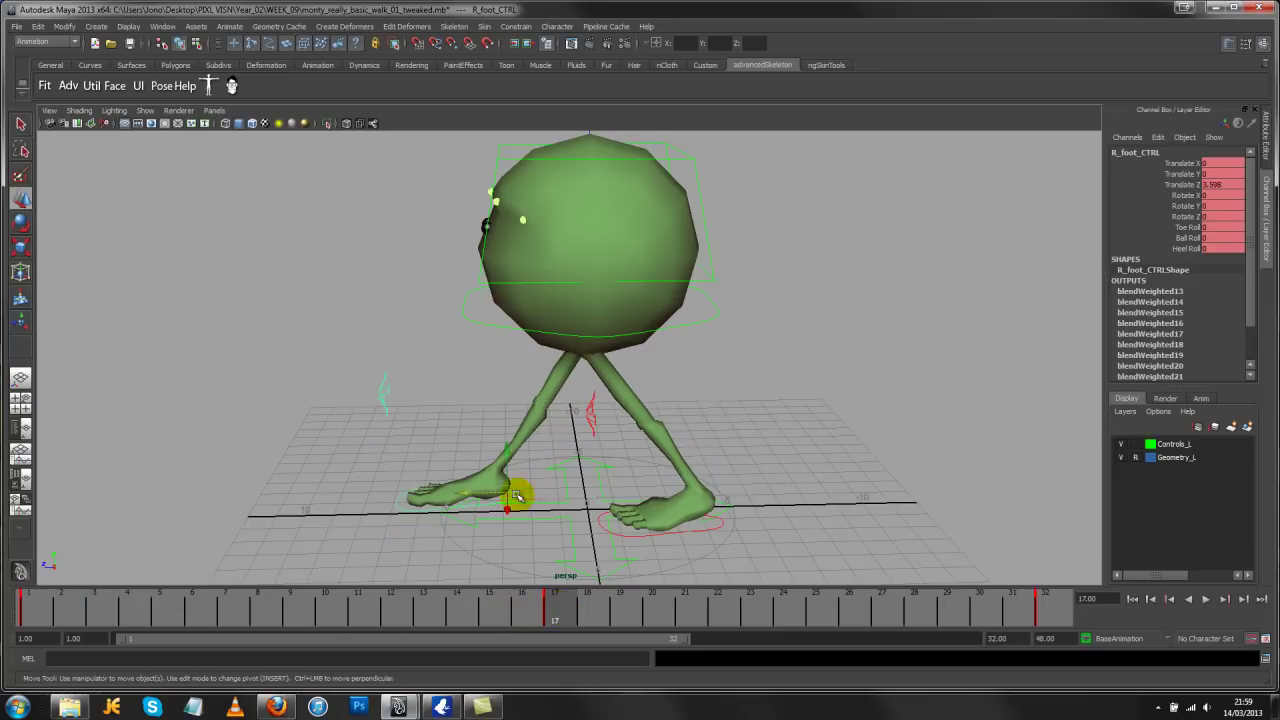
{"action": "right_click", "coordinate": [565, 607]}
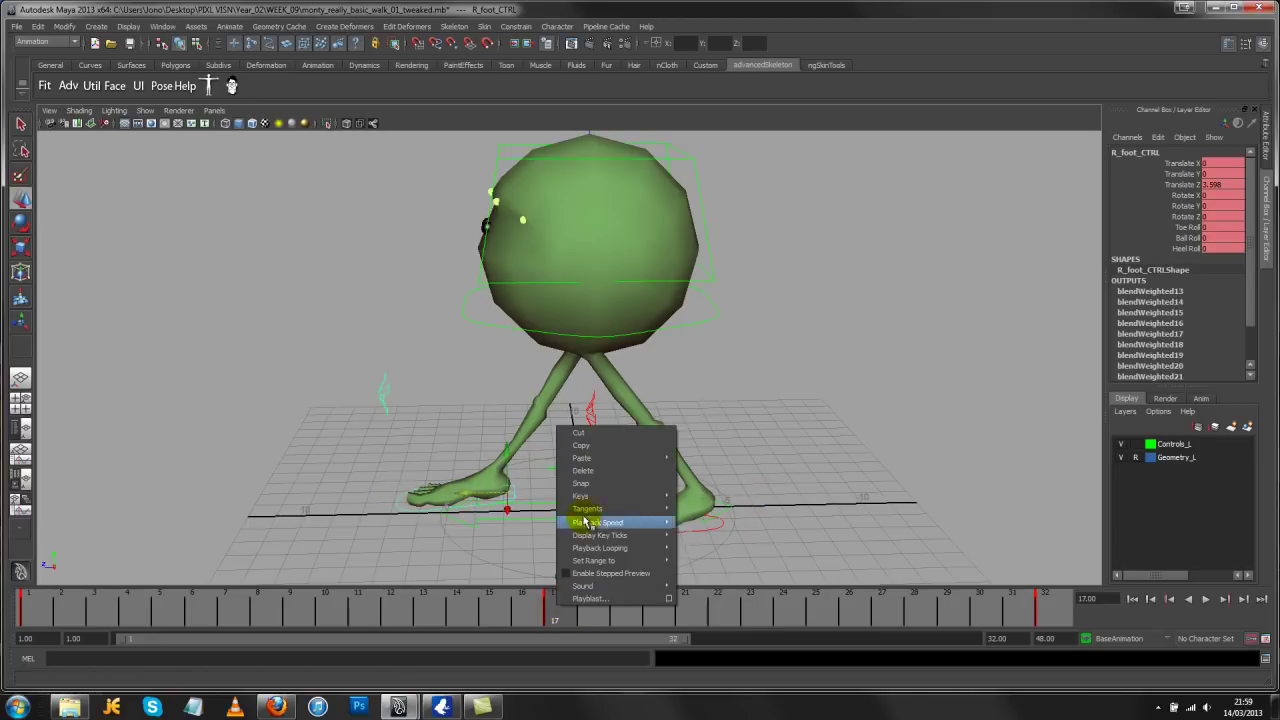
{"action": "left_click", "coordinate": [730, 466]}
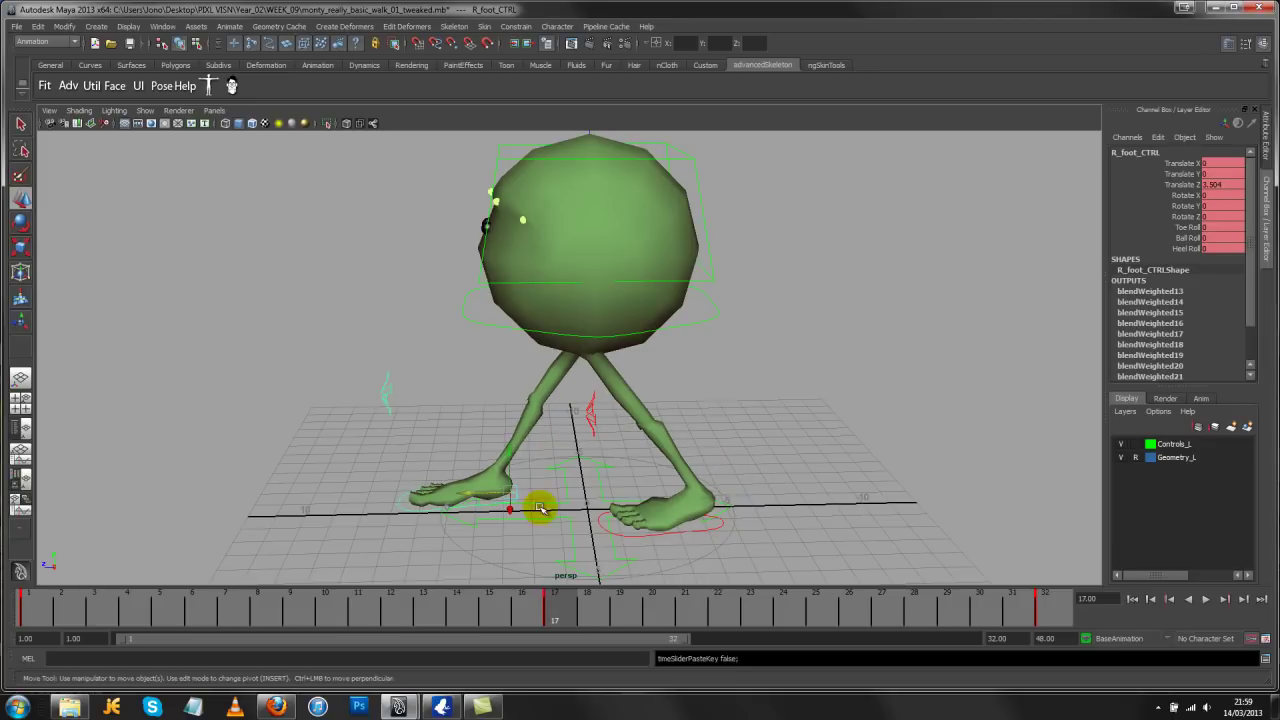
{"action": "mouse_move", "coordinate": [614, 429]}
{"action": "left_mouse_down", "text": "alt"}
{"action": "mouse_move", "coordinate": [603, 414]}
{"action": "mouse_move", "coordinate": [620, 430]}
{"action": "left_mouse_up", "text": "alt"}
{"action": "right_click_drag", "start_coordinate": [506, 351], "coordinate": [708, 371], "text": "alt"}
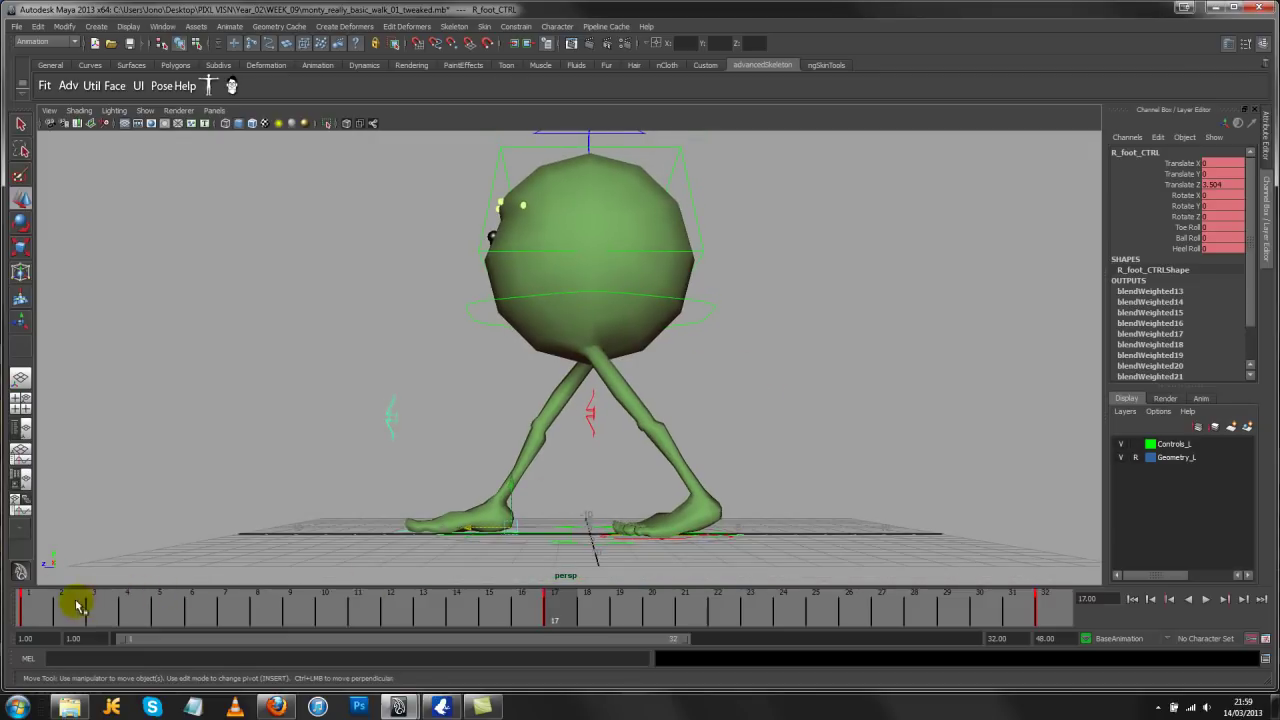
{"action": "left_click", "coordinate": [40, 607]}
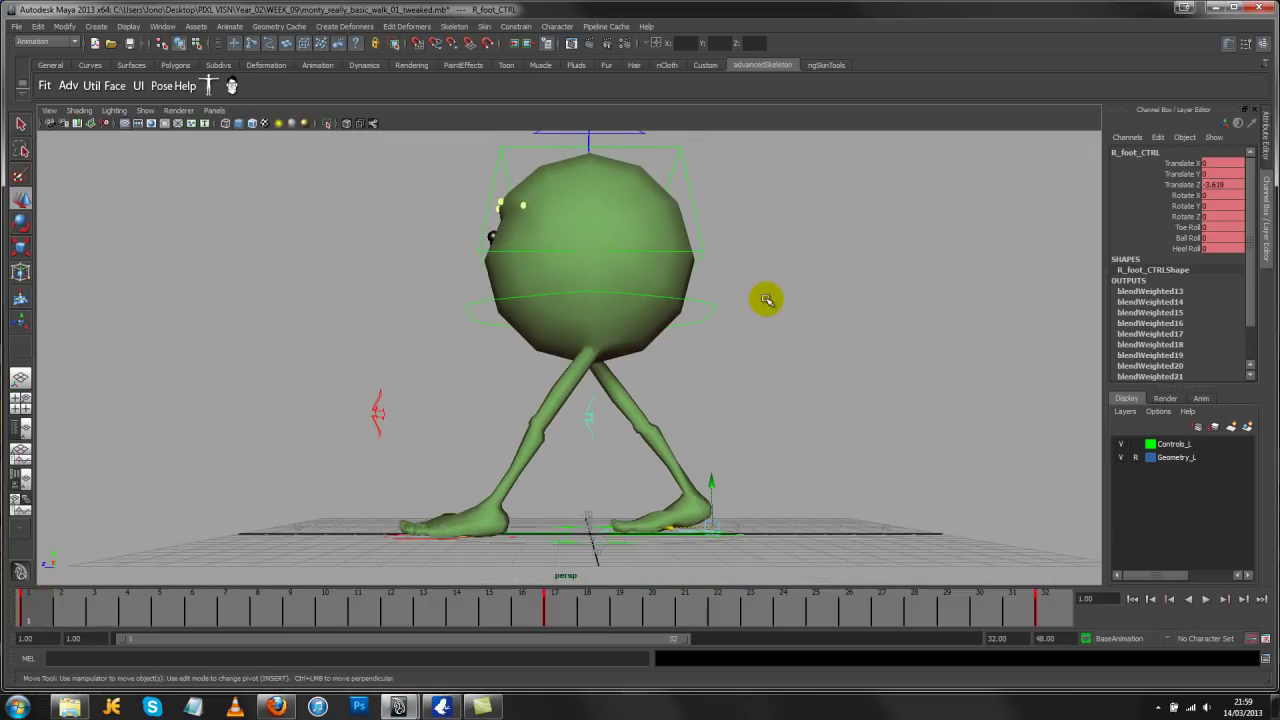
{"action": "key", "text": "space"}
{"action": "left_click_drag", "start_coordinate": [766, 299], "coordinate": [820, 294]}
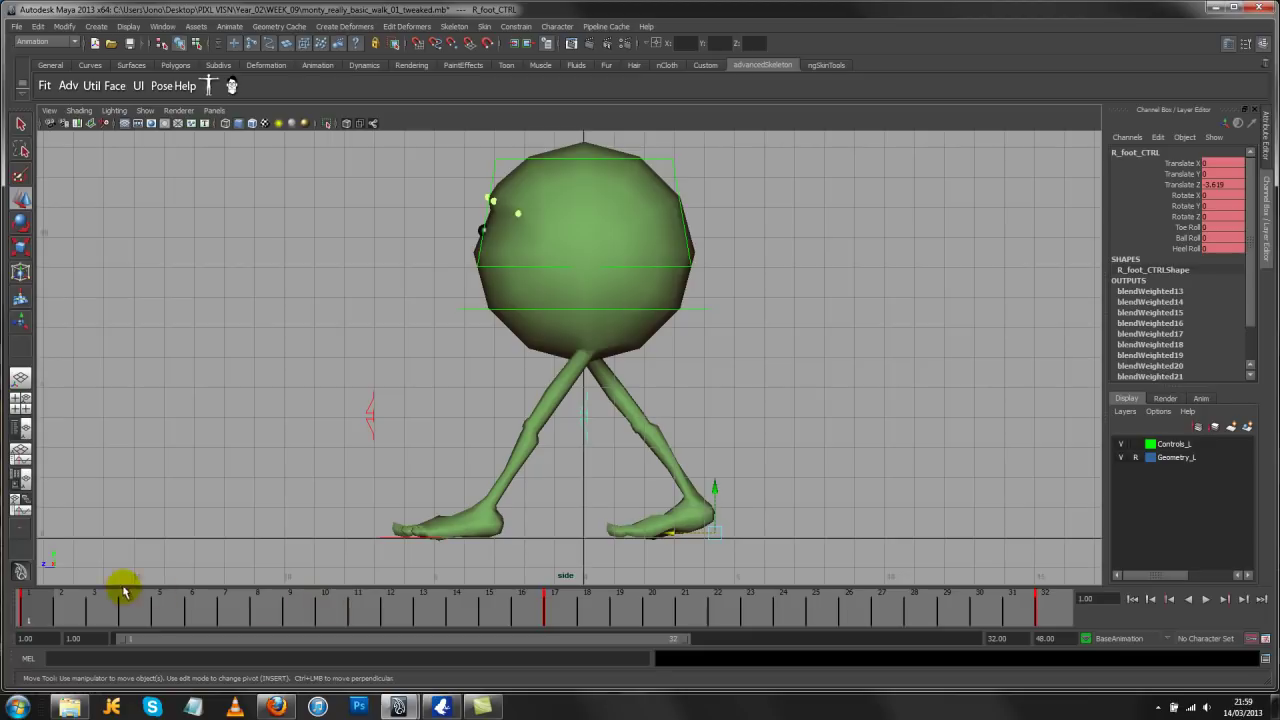
{"action": "left_click", "coordinate": [1206, 600]}
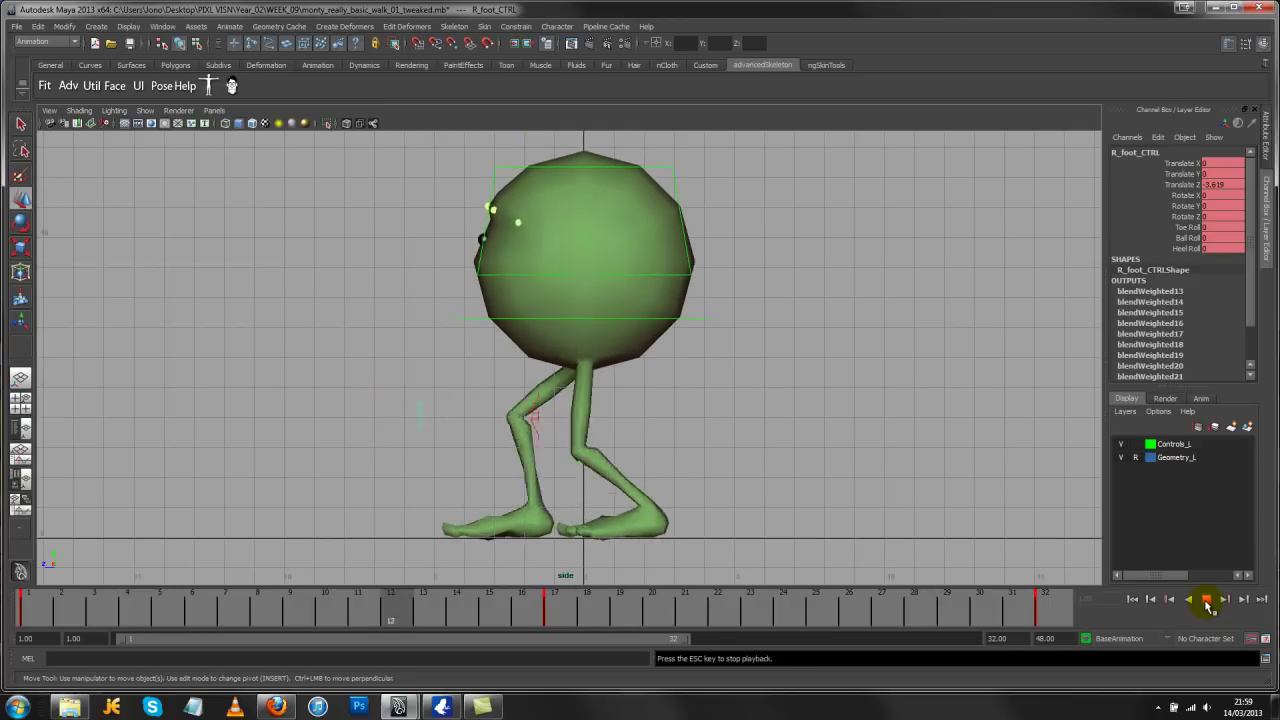
{"action": "left_click", "coordinate": [1206, 600]}
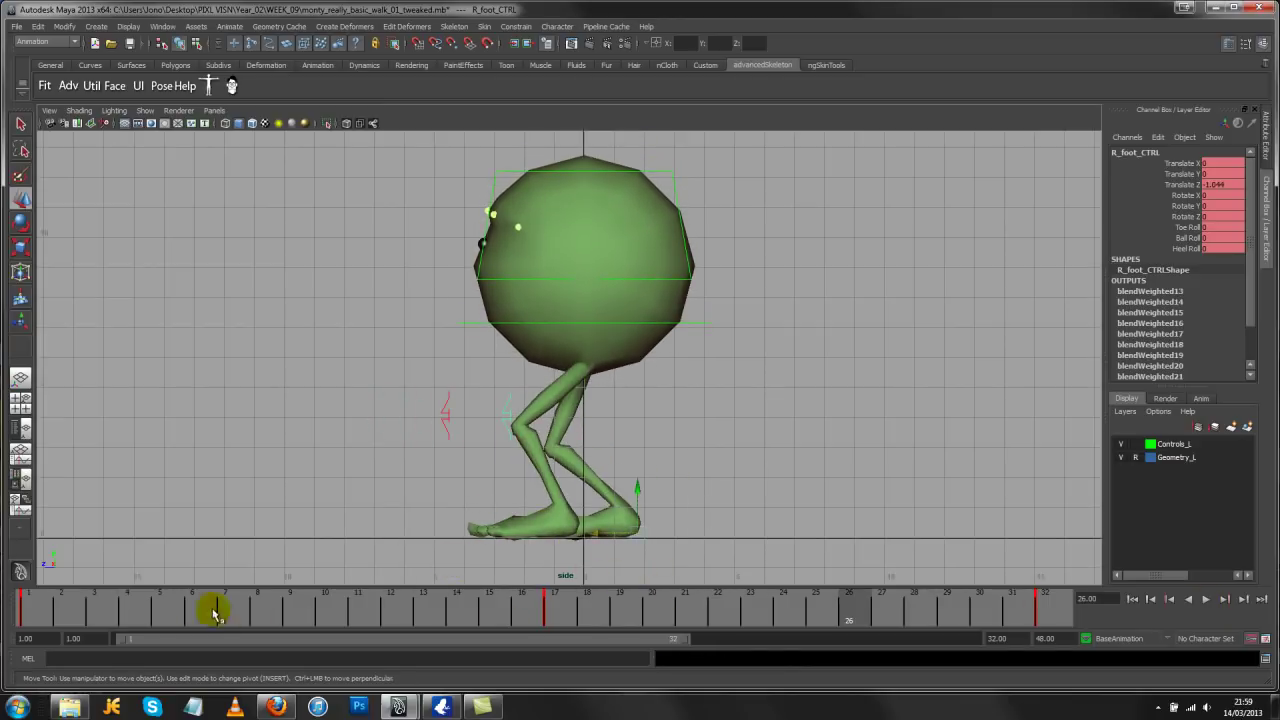
{"action": "left_click", "coordinate": [34, 606]}
{"action": "key", "text": "alt+v"}
{"action": "left_click_drag", "start_coordinate": [84, 614], "coordinate": [557, 606]}
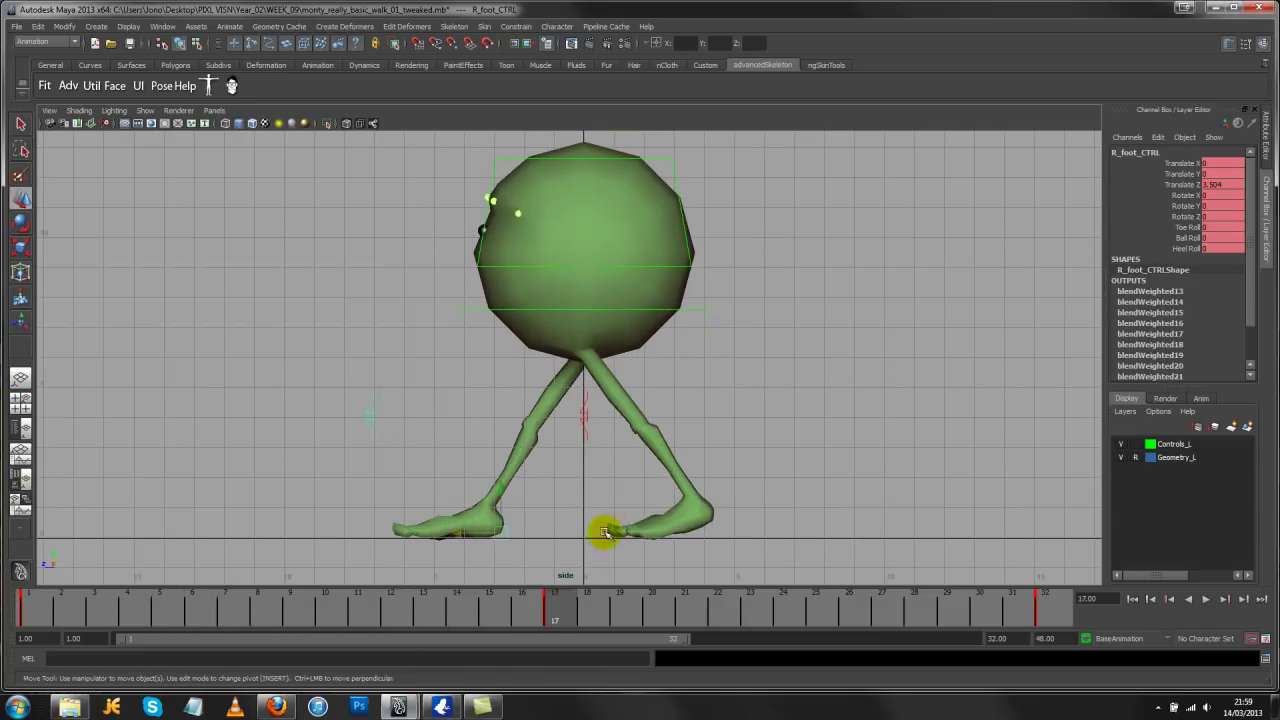
{"action": "key", "text": "space"}
{"action": "left_click_drag", "start_coordinate": [629, 474], "coordinate": [553, 518]}
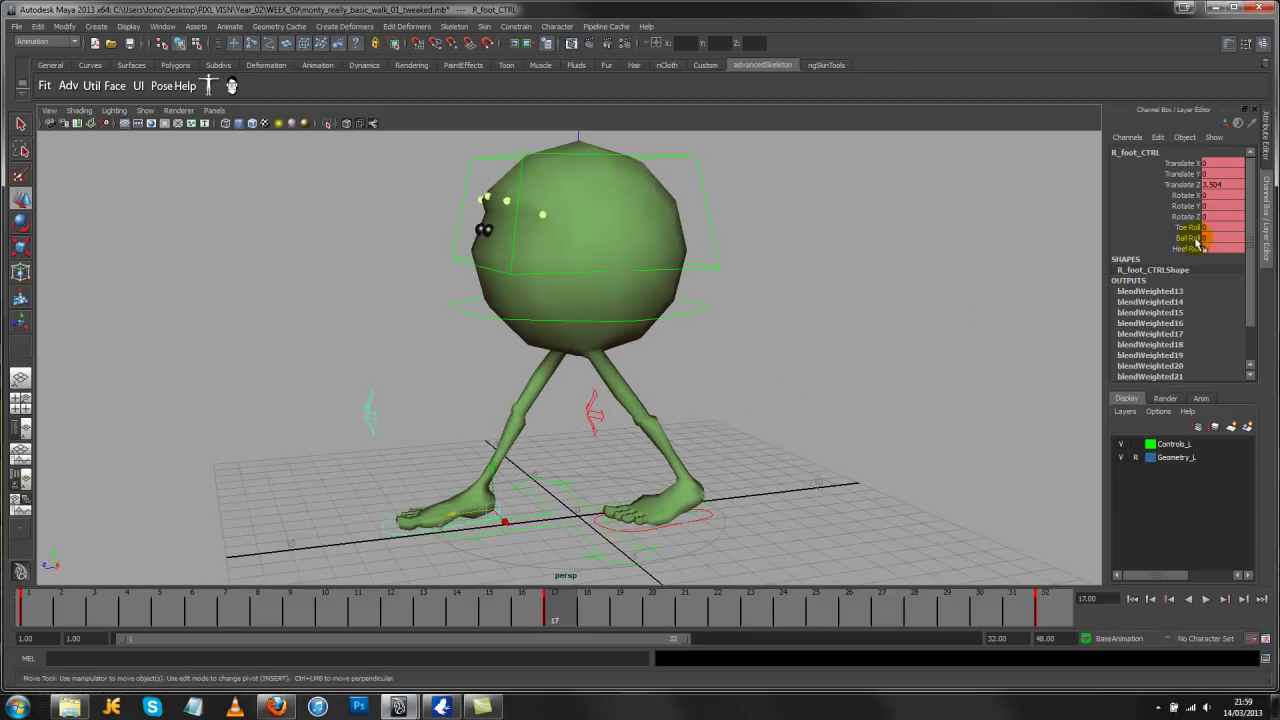
{"action": "left_click_drag", "start_coordinate": [940, 393], "coordinate": [677, 560], "text": "alt"}
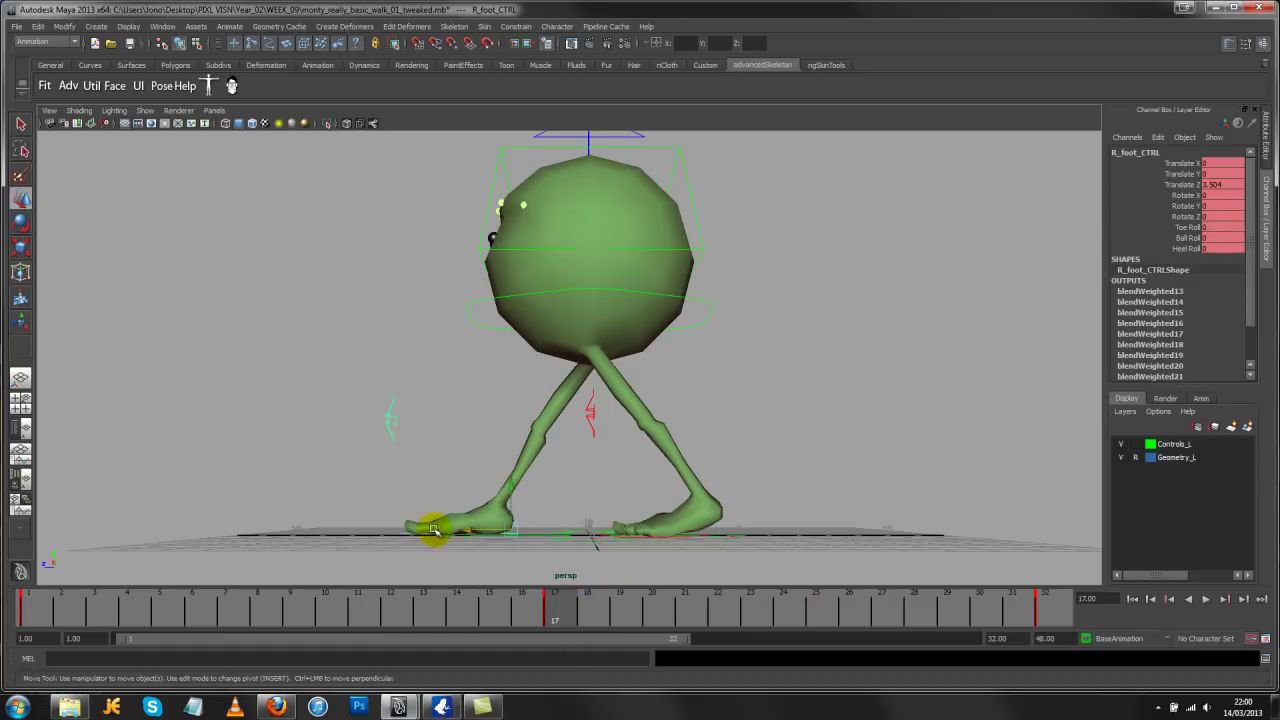
Undo the accidental left-foot move and return to frame 1
{"action": "left_click_drag", "start_coordinate": [477, 528], "coordinate": [563, 540]}
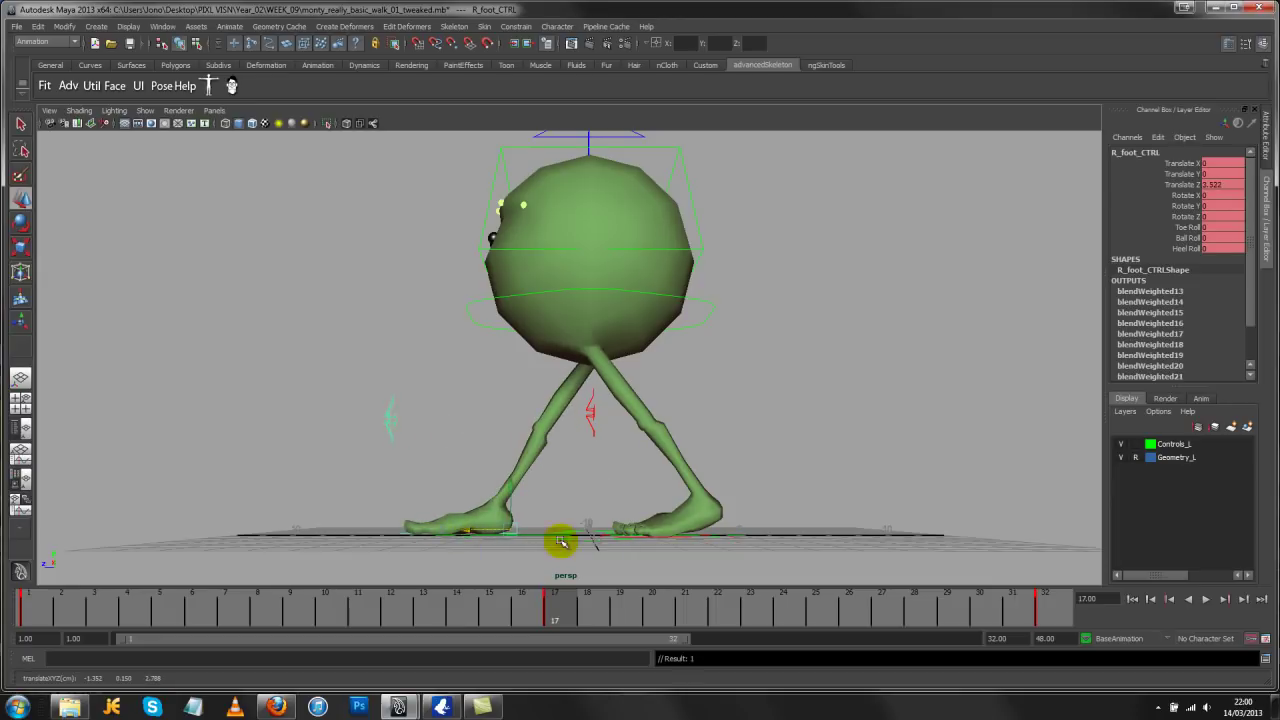
{"action": "key", "text": "ctrl+z"}
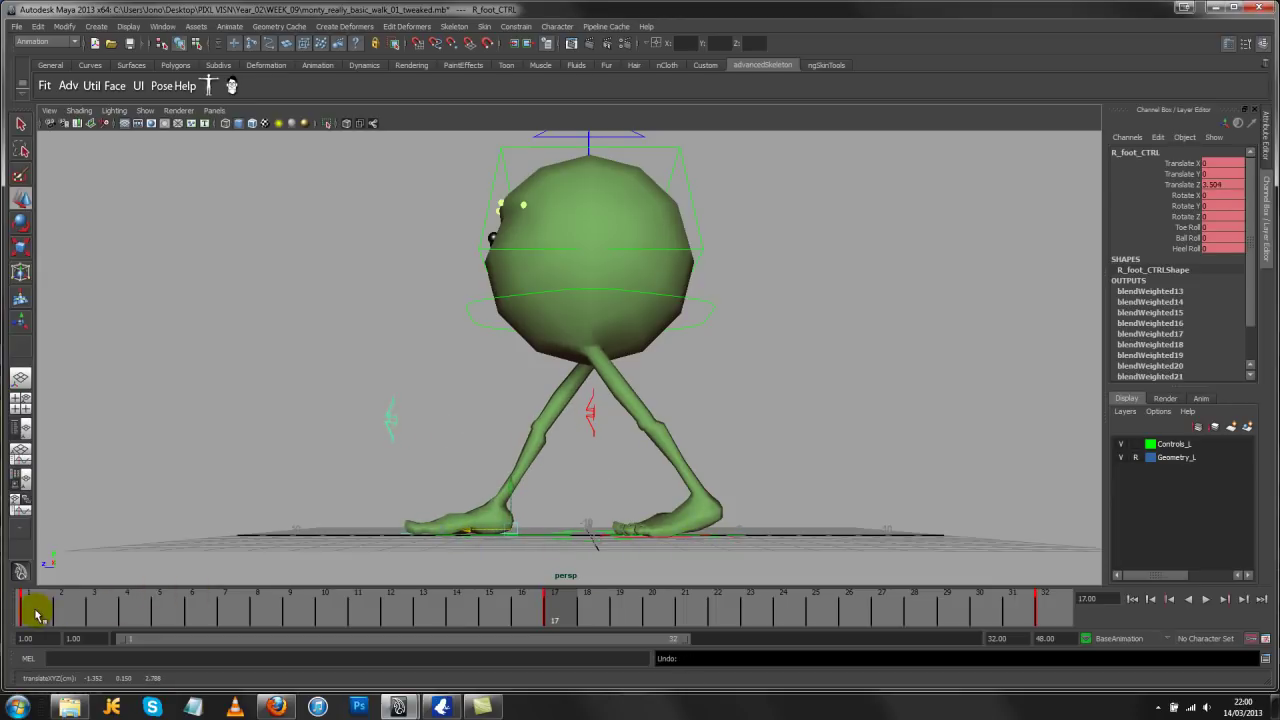
{"action": "left_click", "coordinate": [34, 605]}
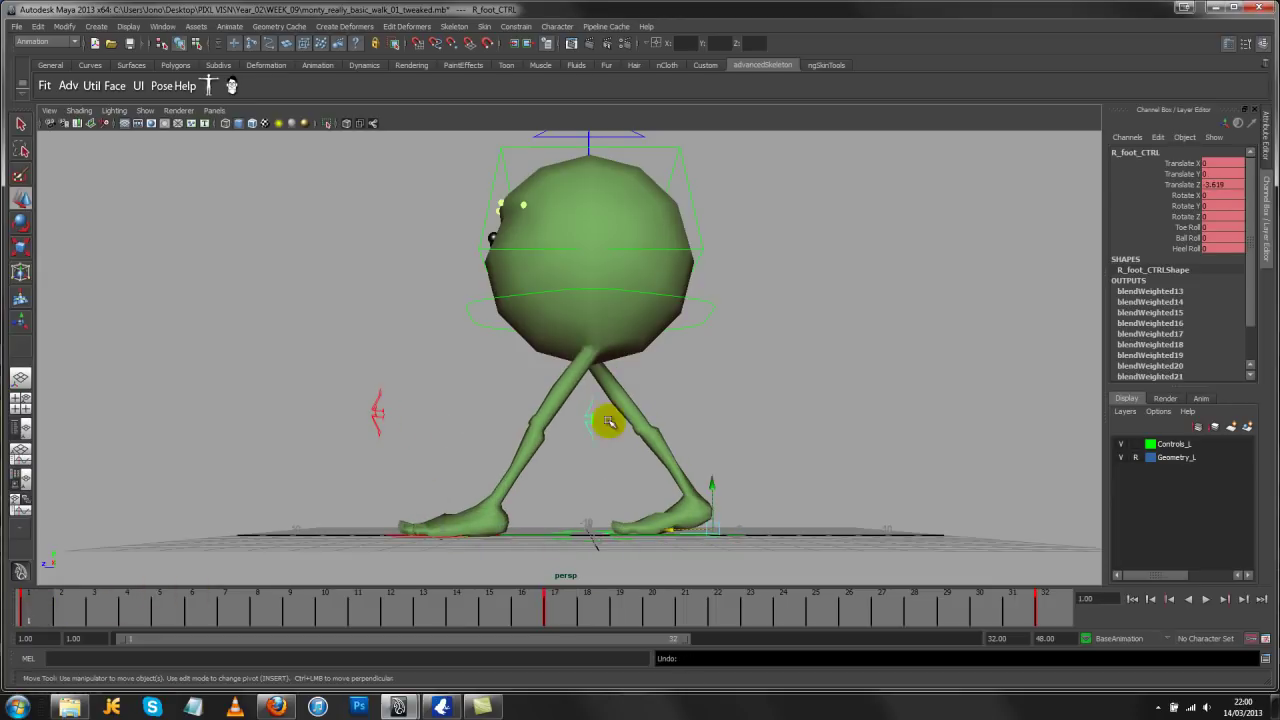
Switch to side view and scrub forward to frame 6
{"action": "key", "text": "space"}
{"action": "left_click_drag", "start_coordinate": [660, 423], "coordinate": [729, 423]}
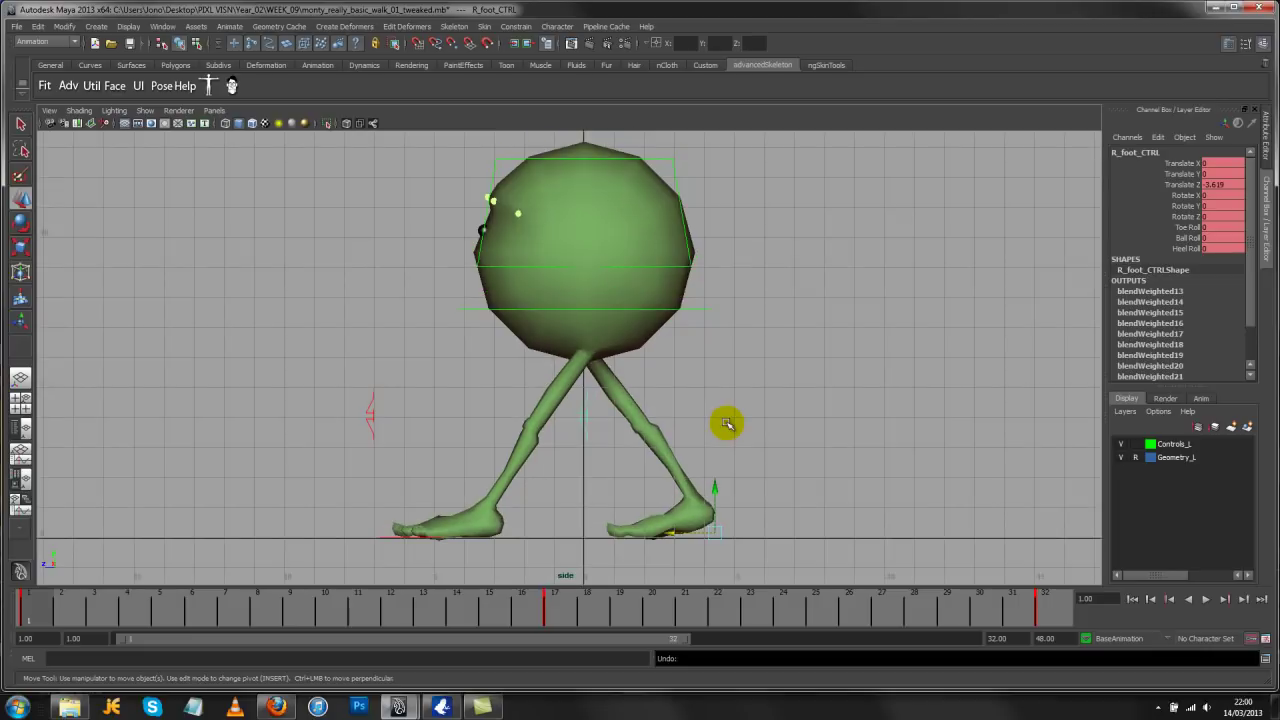
{"action": "left_click_drag", "start_coordinate": [44, 610], "coordinate": [192, 624]}
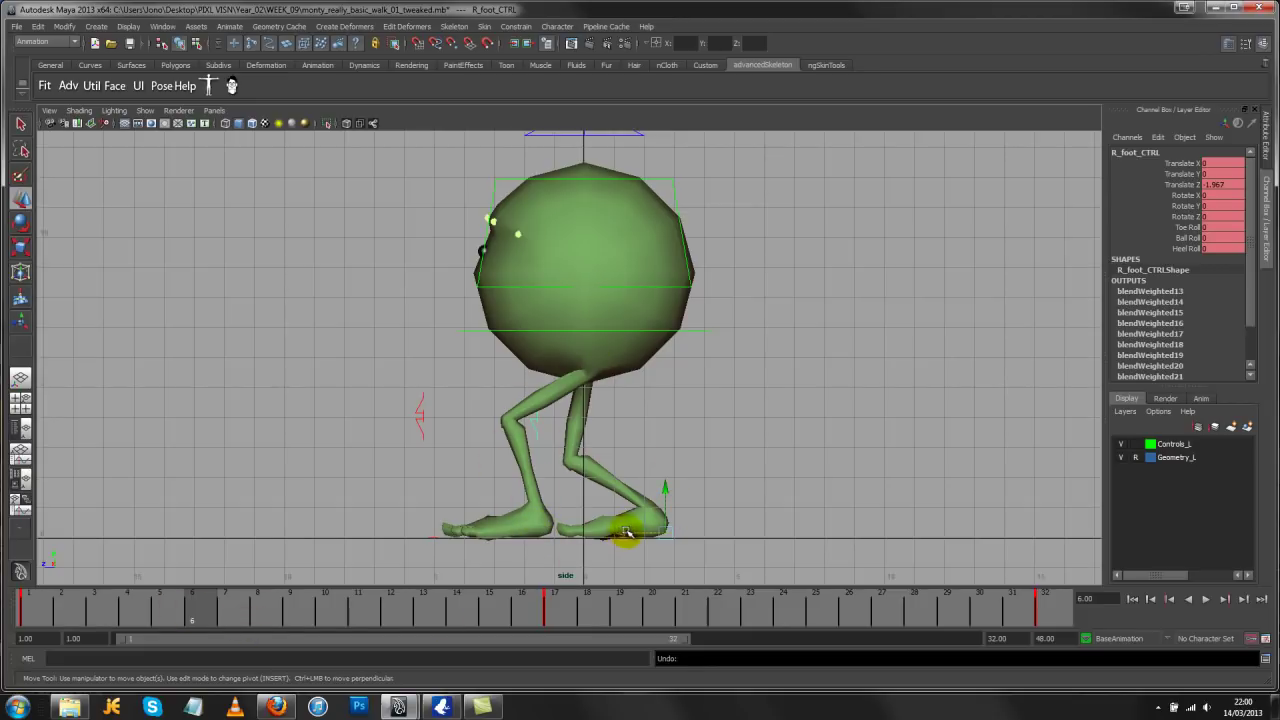
Push the right foot further forward, play back to review, and settle on frame 6
{"action": "left_click_drag", "start_coordinate": [626, 532], "coordinate": [709, 537]}
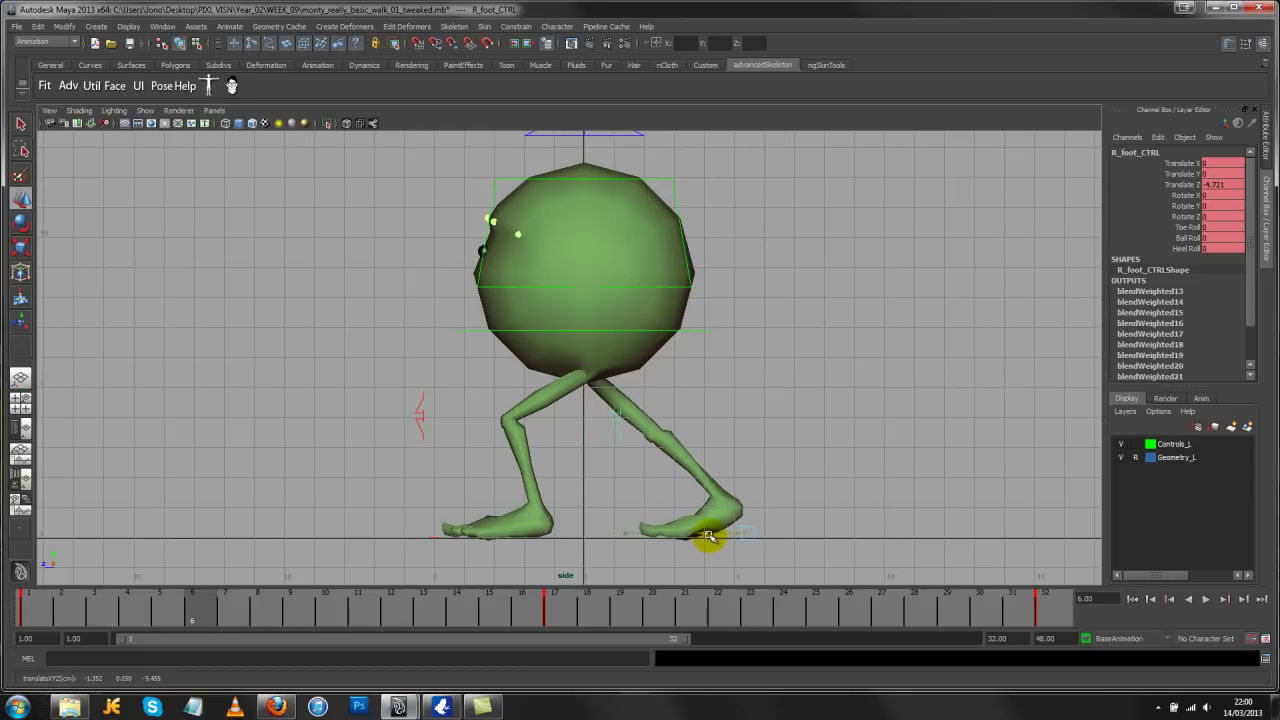
{"action": "key", "text": "alt+v"}
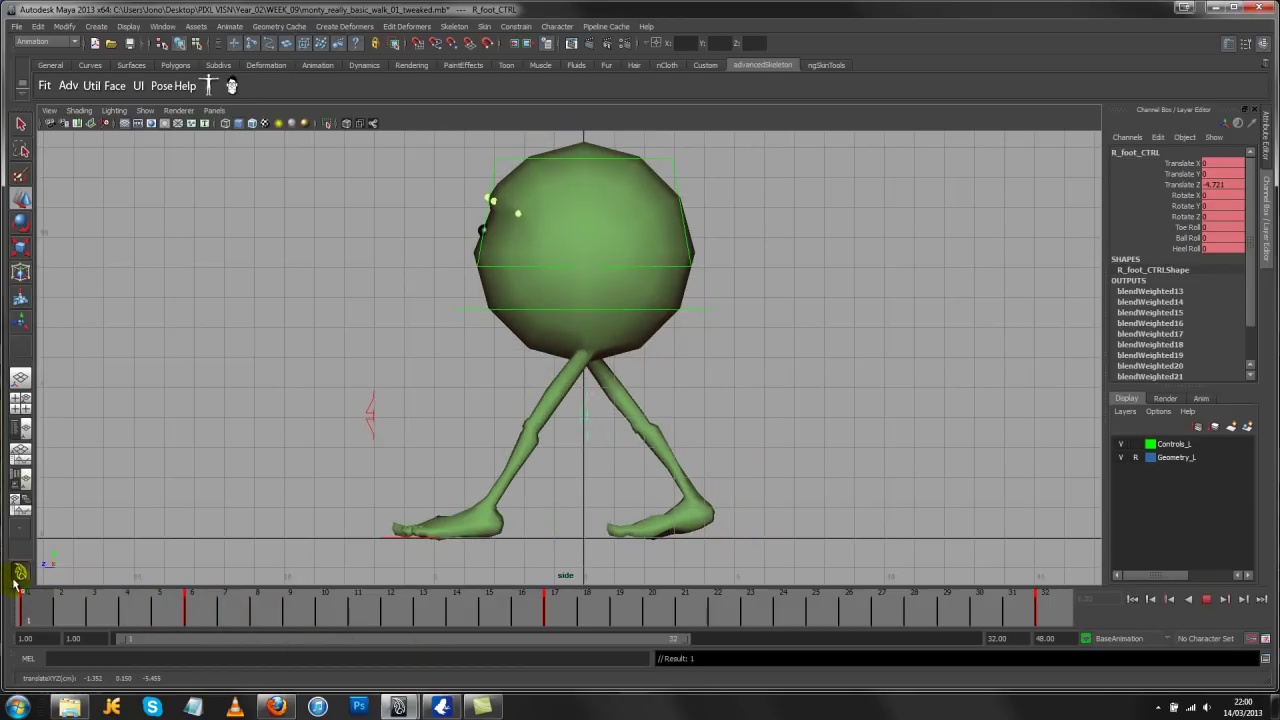
{"action": "left_click_drag", "start_coordinate": [17, 585], "coordinate": [191, 600]}
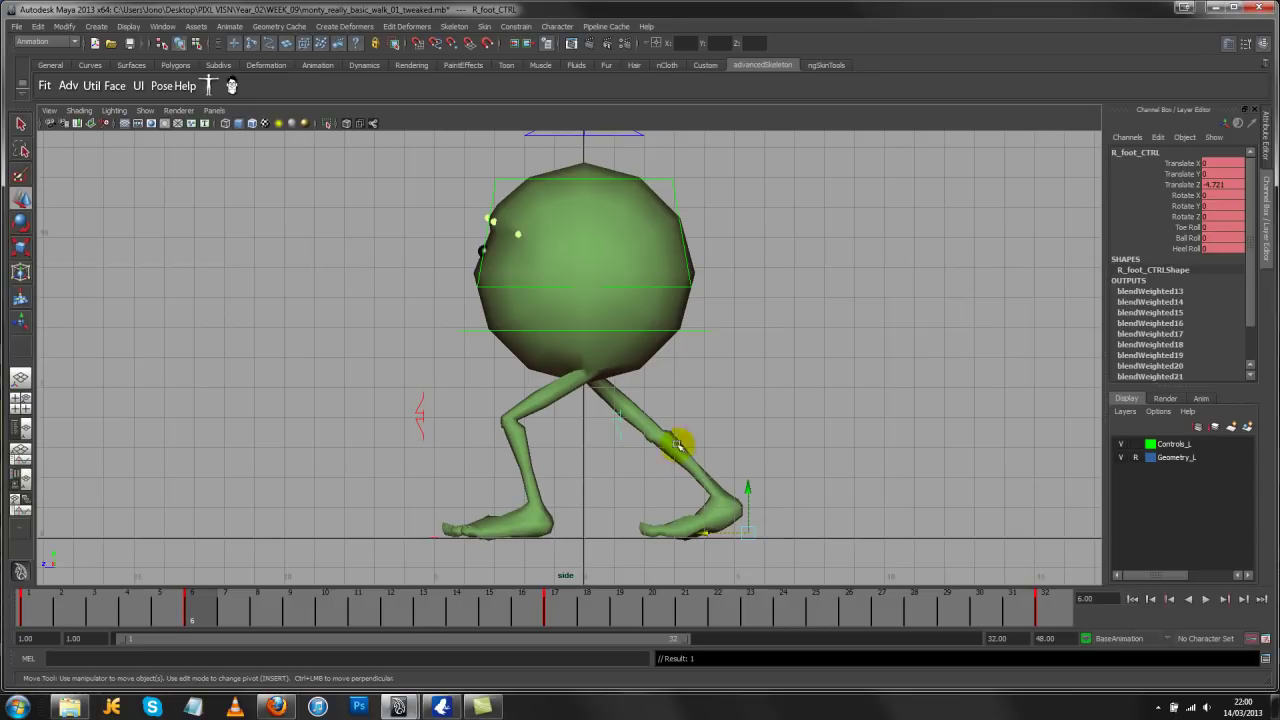
At frame 6, lift the right foot, tip its toe down to Rotate X 29.159, and key it
{"action": "left_click_drag", "start_coordinate": [749, 488], "coordinate": [748, 460]}
{"action": "key", "text": "e"}
{"action": "key", "text": "w"}
{"action": "key", "text": "e"}
{"action": "key", "text": "w"}
{"action": "key", "text": "s"}
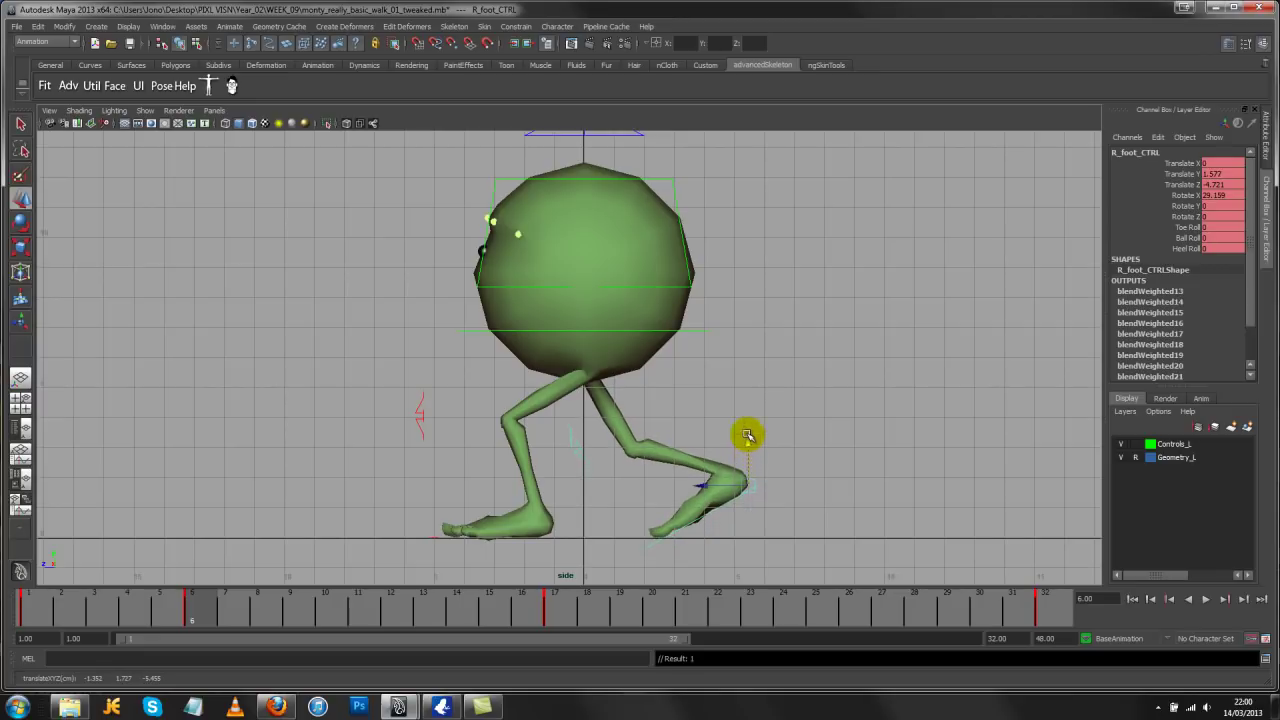
Reach the right foot further forward and play back around frame 6 to check the step
{"action": "left_click_drag", "start_coordinate": [703, 487], "coordinate": [716, 488]}
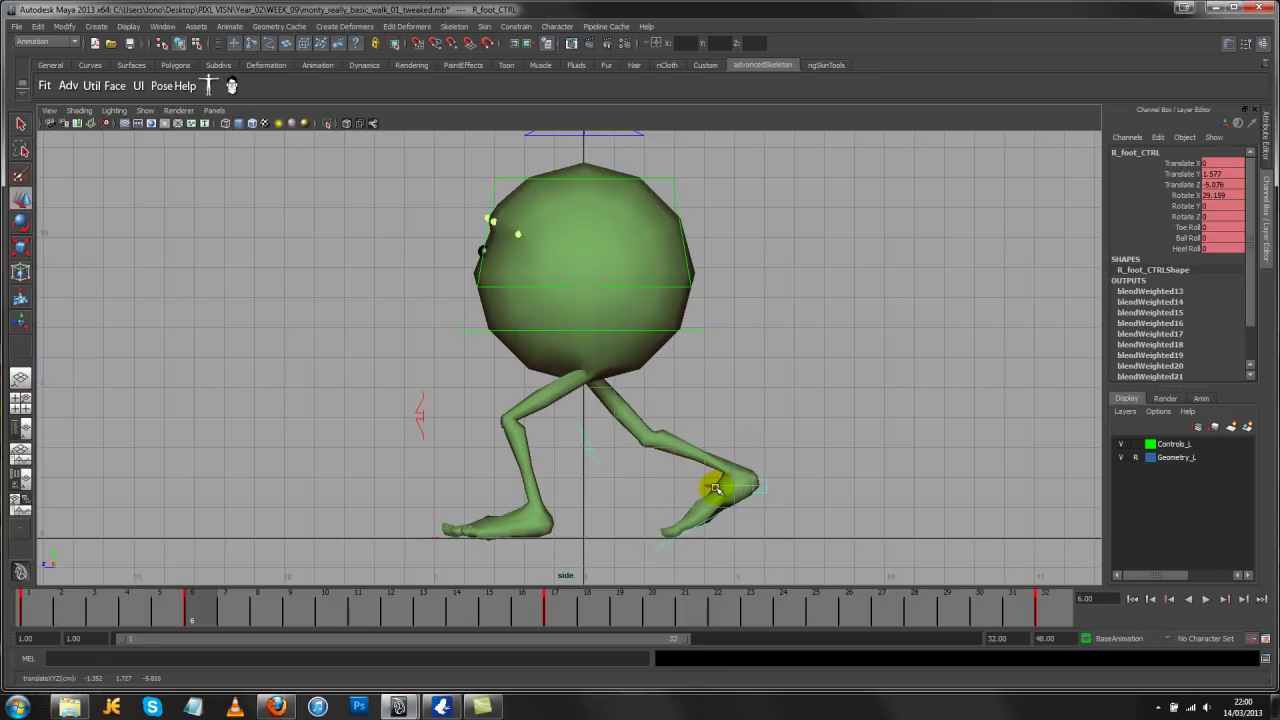
{"action": "key", "text": "alt+v"}
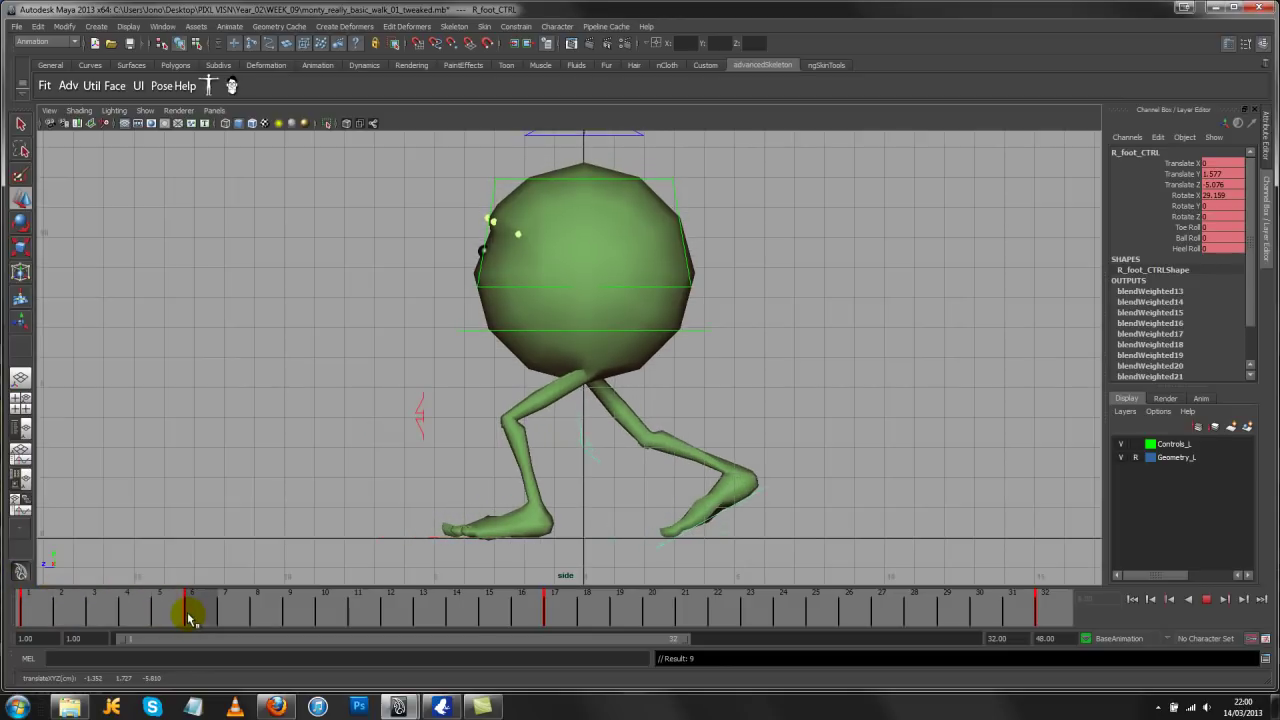
{"action": "left_click_drag", "start_coordinate": [187, 620], "coordinate": [372, 617]}
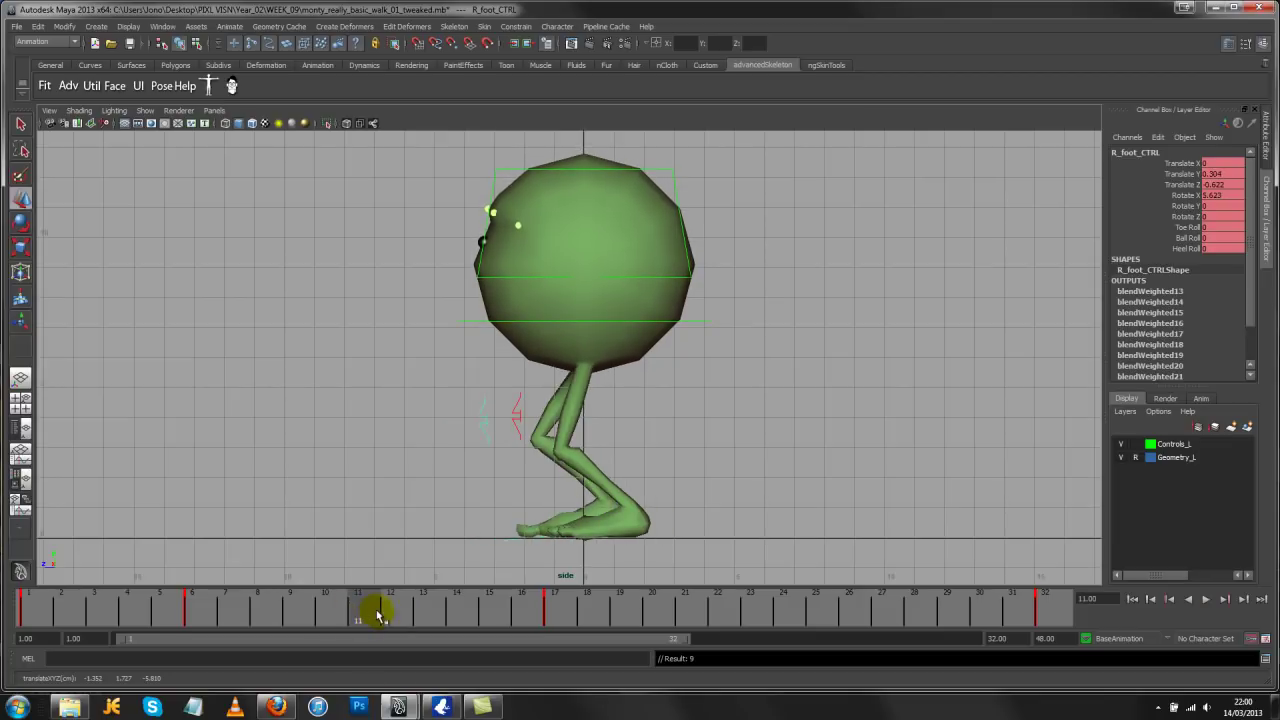
At frame 11, raise and key the right foot, tilt it to Rotate X 38.995, and lift it higher
{"action": "left_click_drag", "start_coordinate": [625, 481], "coordinate": [634, 409]}
{"action": "key", "text": "s"}
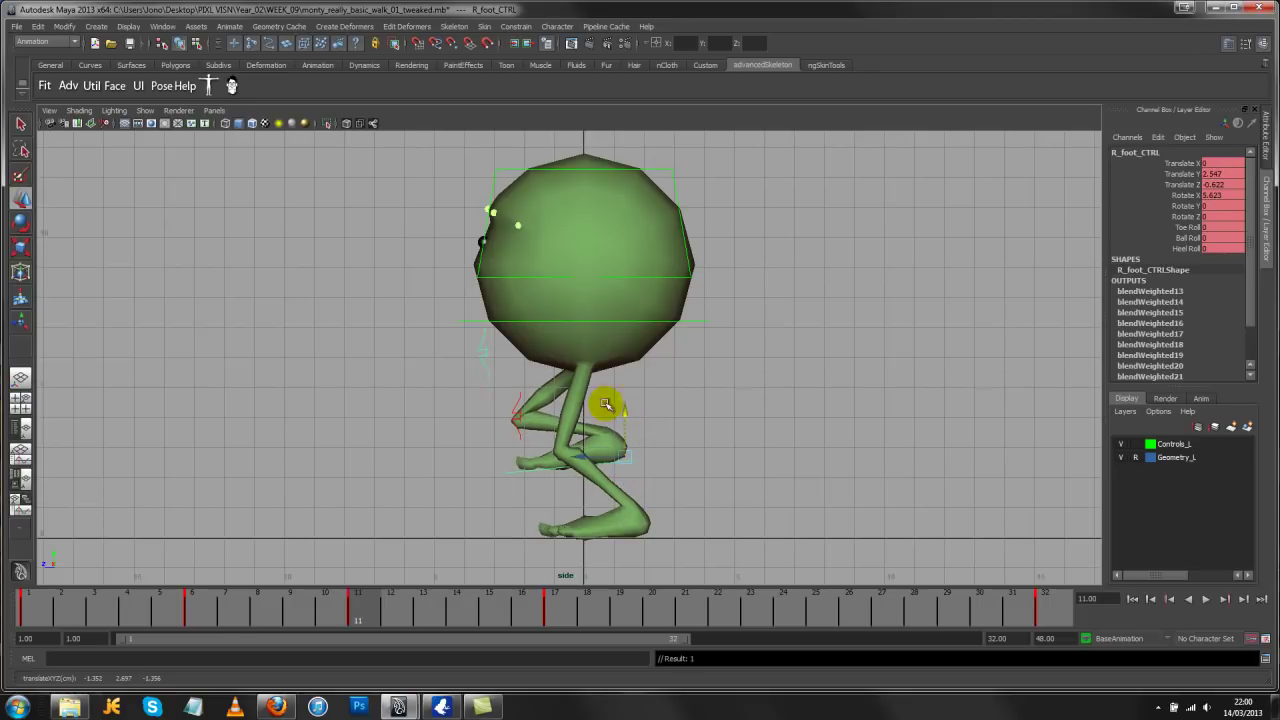
{"action": "key", "text": "e"}
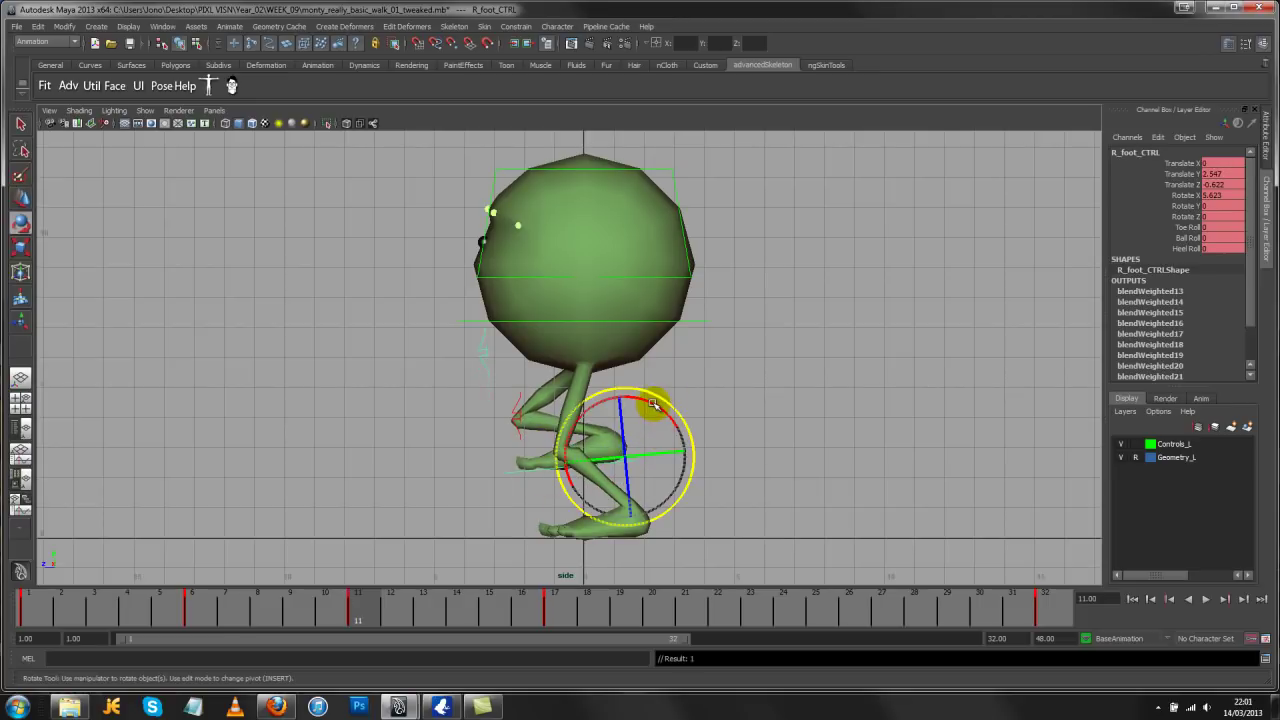
{"action": "mouse_move", "coordinate": [652, 404]}
{"action": "left_mouse_down"}
{"action": "mouse_move", "coordinate": [497, 383]}
{"action": "mouse_move", "coordinate": [646, 404]}
{"action": "left_mouse_up"}
{"action": "key", "text": "q"}
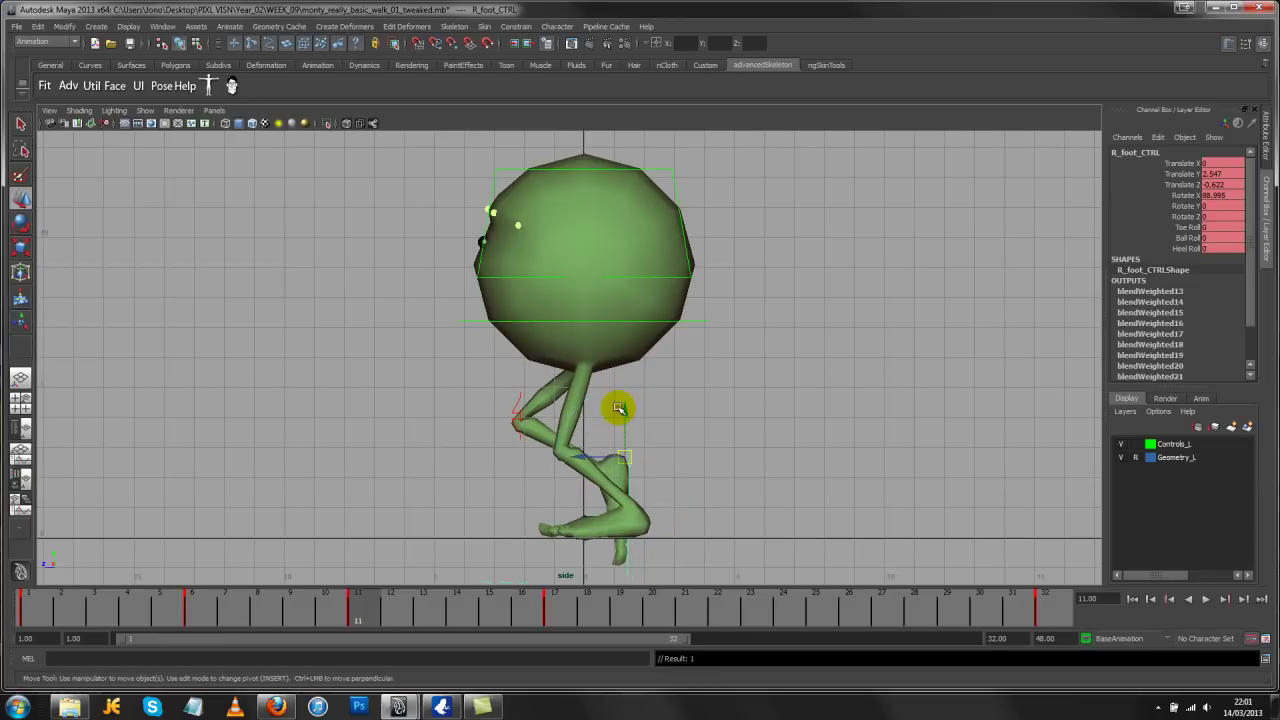
{"action": "key", "text": "e"}
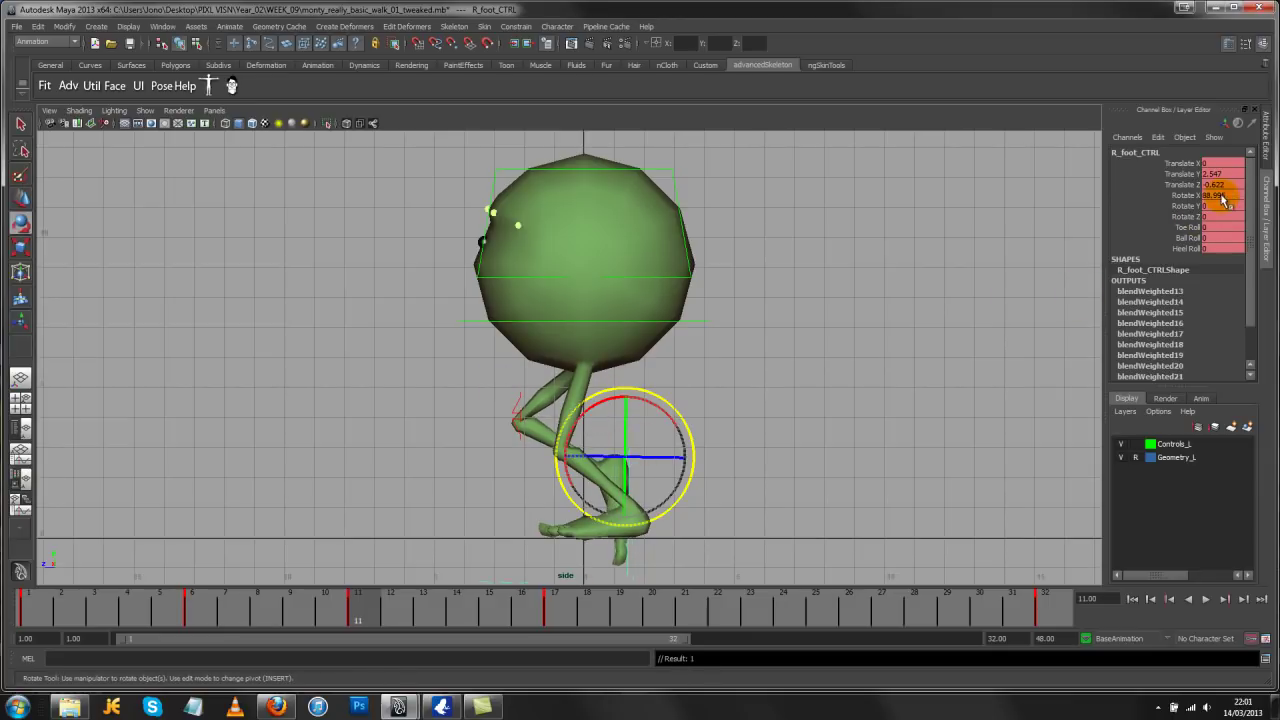
{"action": "key", "text": "w"}
{"action": "left_click_drag", "start_coordinate": [624, 413], "coordinate": [633, 376]}
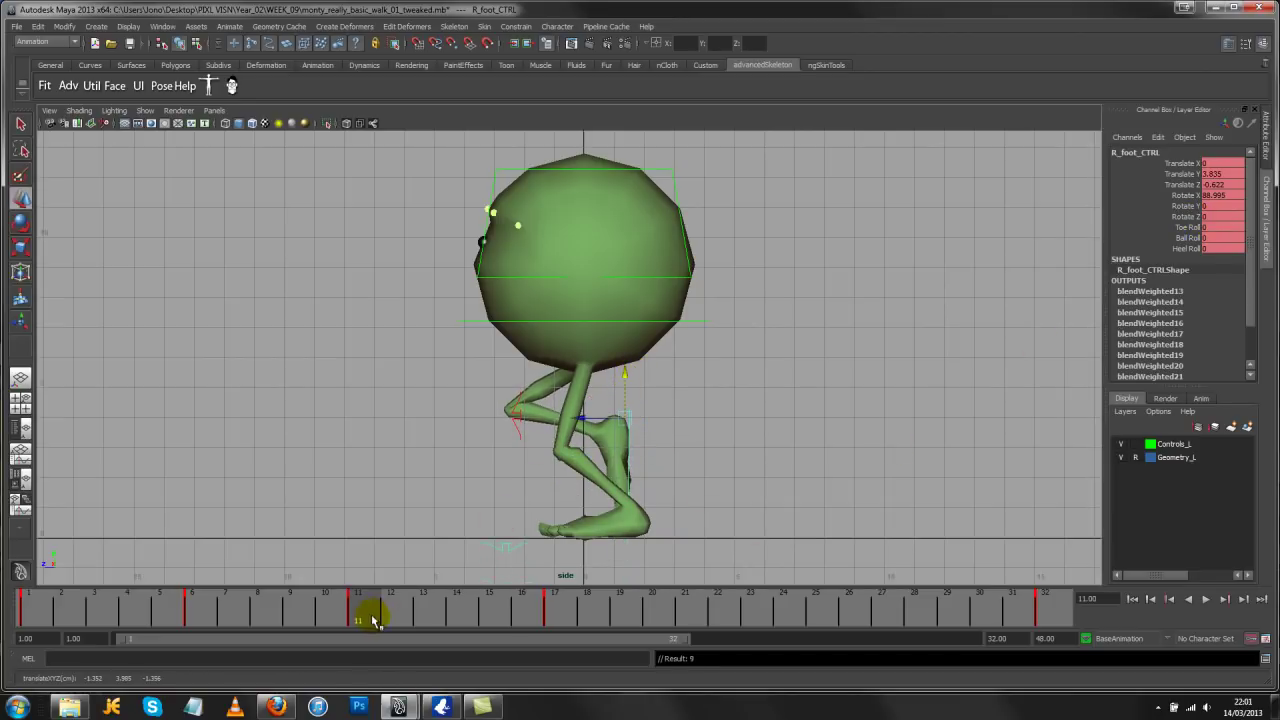
Scrub and play the walk to check the frame-11 lift, undoing a trial foot pull-back
{"action": "left_click_drag", "start_coordinate": [371, 621], "coordinate": [25, 600]}
{"action": "key", "text": "alt+v"}
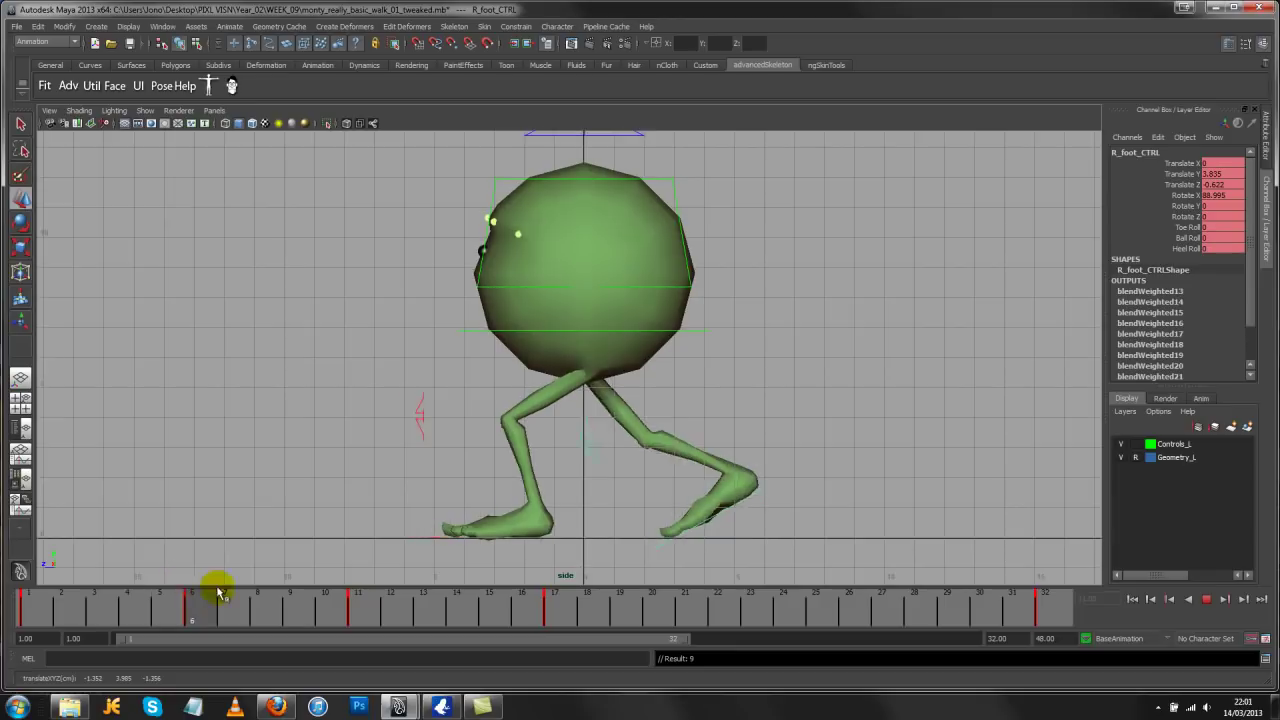
{"action": "mouse_move", "coordinate": [220, 592]}
{"action": "left_mouse_down"}
{"action": "mouse_move", "coordinate": [309, 606]}
{"action": "mouse_move", "coordinate": [51, 597]}
{"action": "mouse_move", "coordinate": [202, 621]}
{"action": "mouse_move", "coordinate": [23, 606]}
{"action": "mouse_move", "coordinate": [134, 606]}
{"action": "mouse_move", "coordinate": [257, 634]}
{"action": "mouse_move", "coordinate": [30, 626]}
{"action": "mouse_move", "coordinate": [194, 634]}
{"action": "left_mouse_up"}
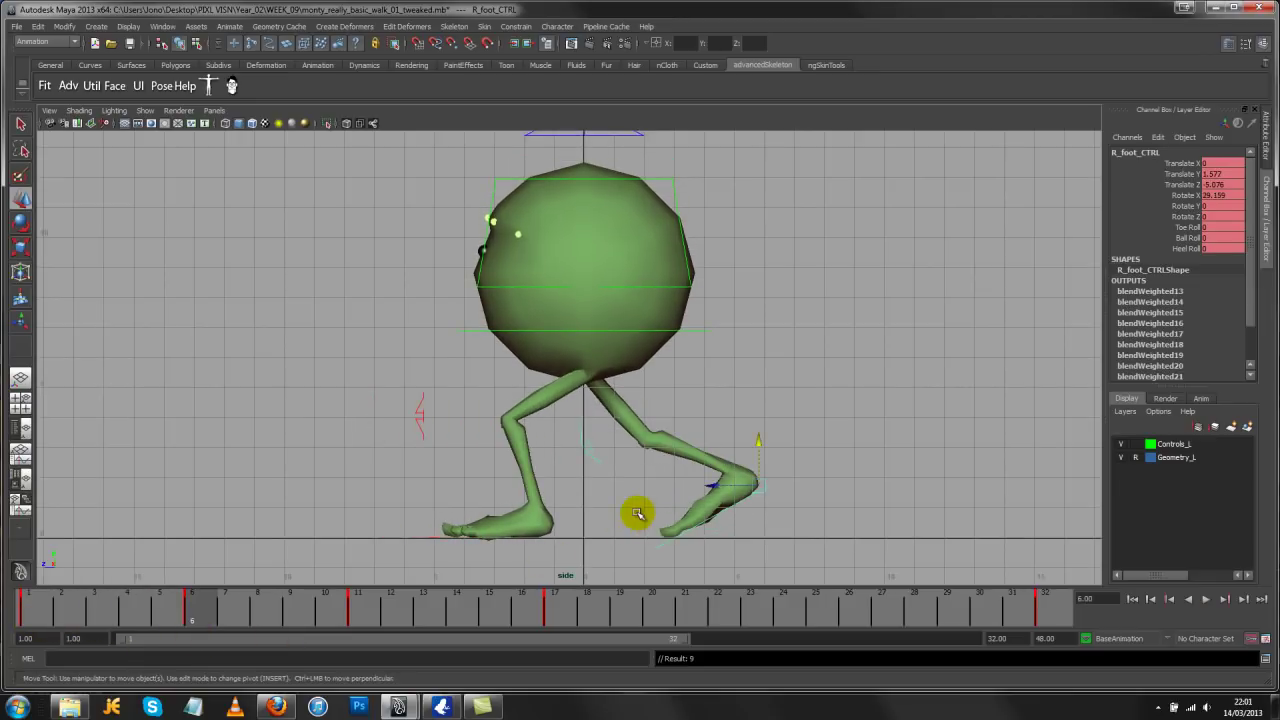
{"action": "left_click_drag", "start_coordinate": [721, 488], "coordinate": [566, 497]}
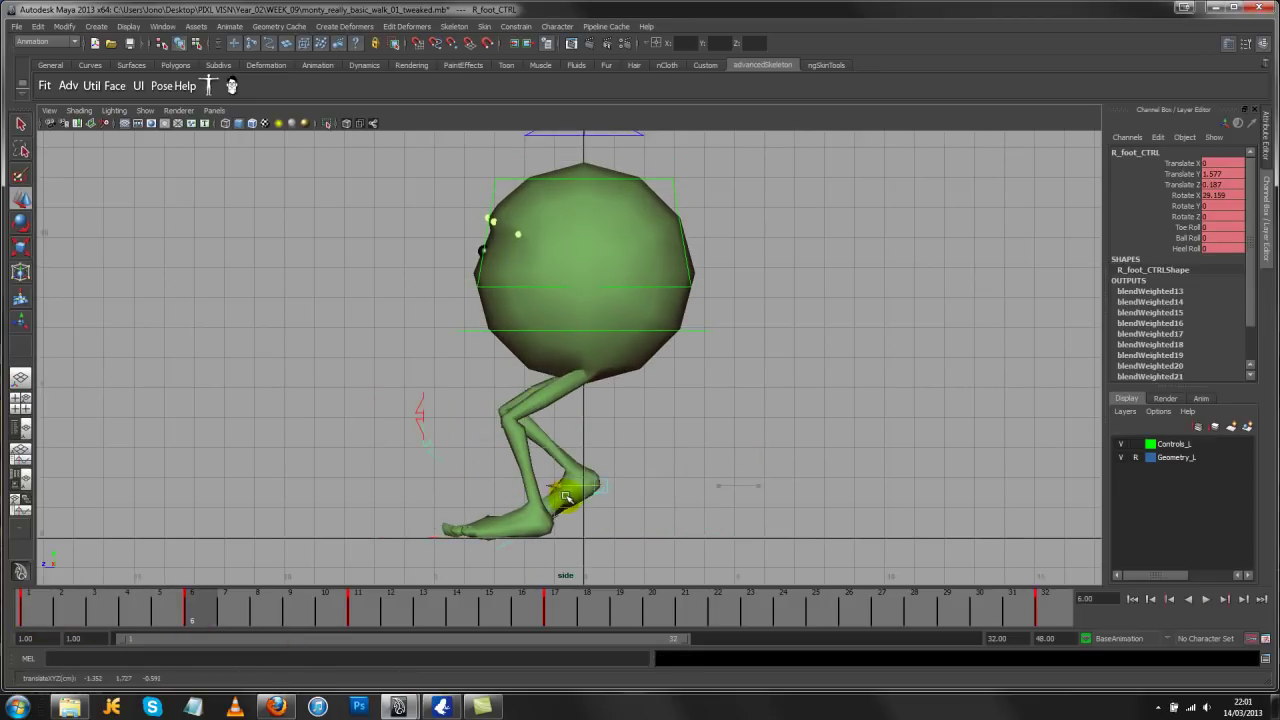
{"action": "left_click_drag", "start_coordinate": [241, 612], "coordinate": [349, 623]}
{"action": "key", "text": "ctrl+z"}
{"action": "key", "text": "alt+v"}
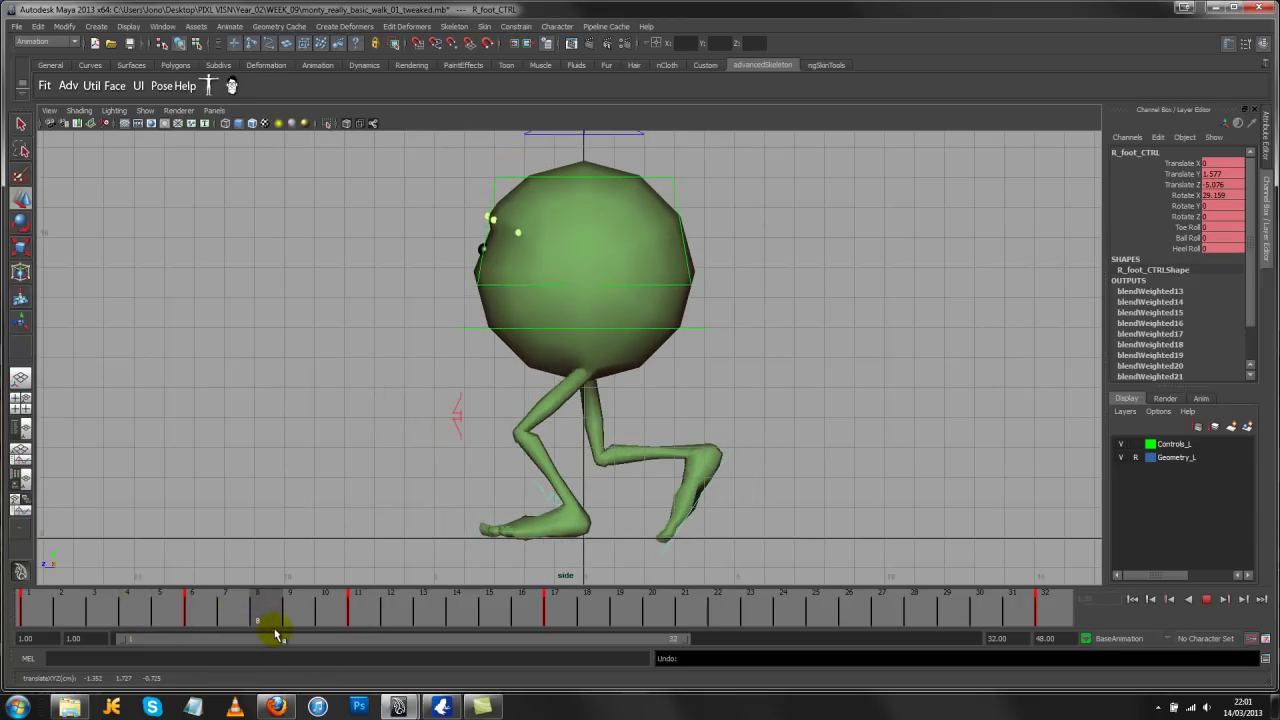
{"action": "key", "text": "alt+v"}
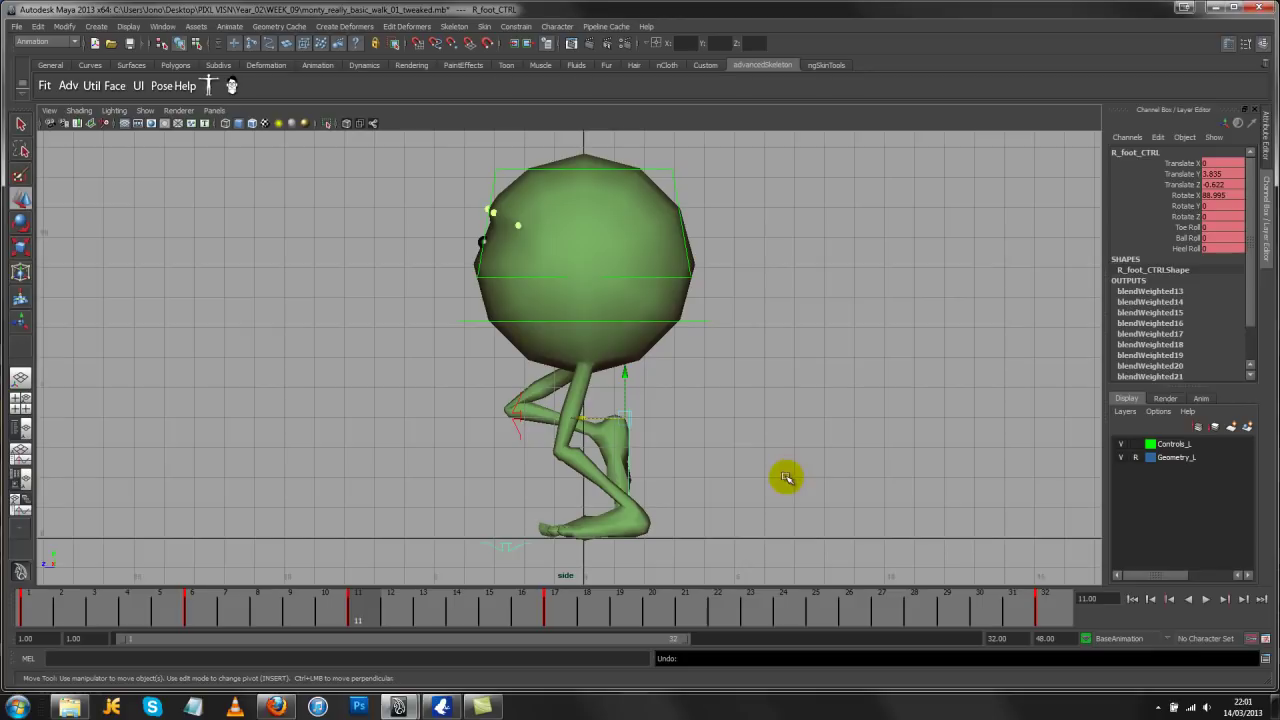
{"action": "left_click", "coordinate": [403, 621]}
{"action": "key", "text": "alt+v"}
{"action": "left_click_drag", "start_coordinate": [403, 621], "coordinate": [553, 630]}
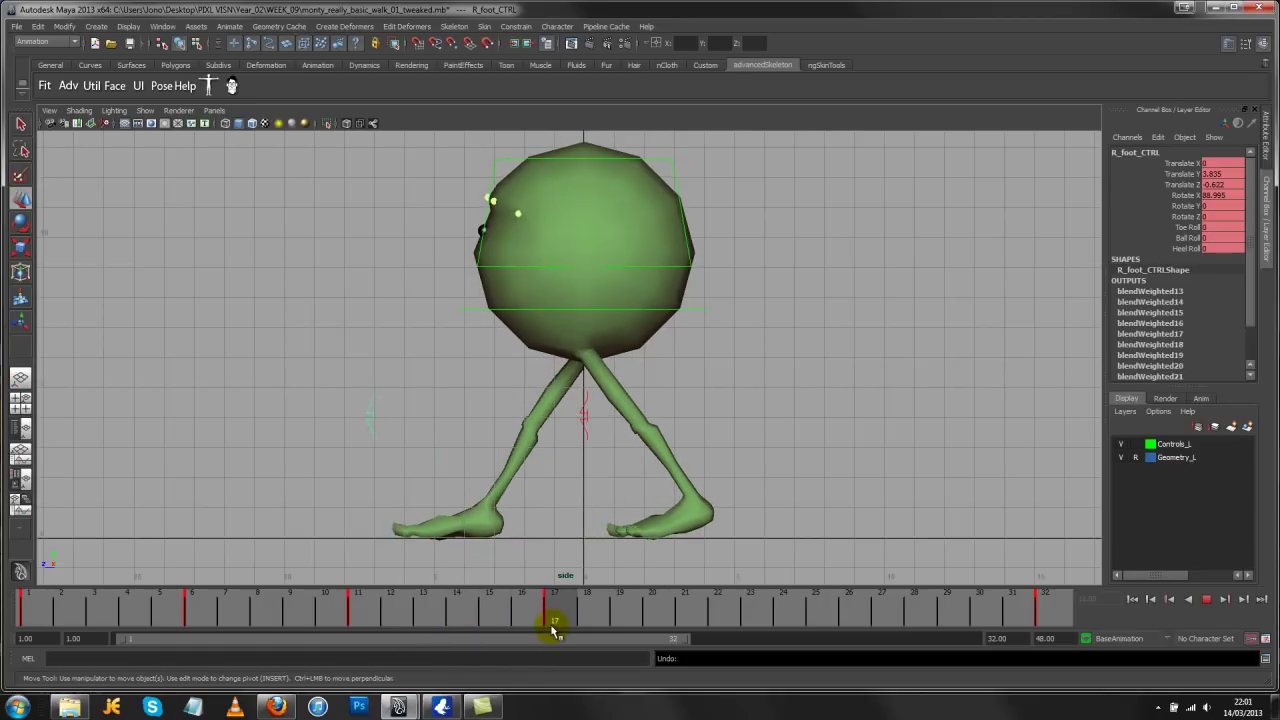
At frame 17, tilt the right foot to Rotate X -41.432, shift it to Translate Z 4.193, and open the Graph Editor
{"action": "left_click", "coordinate": [423, 528]}
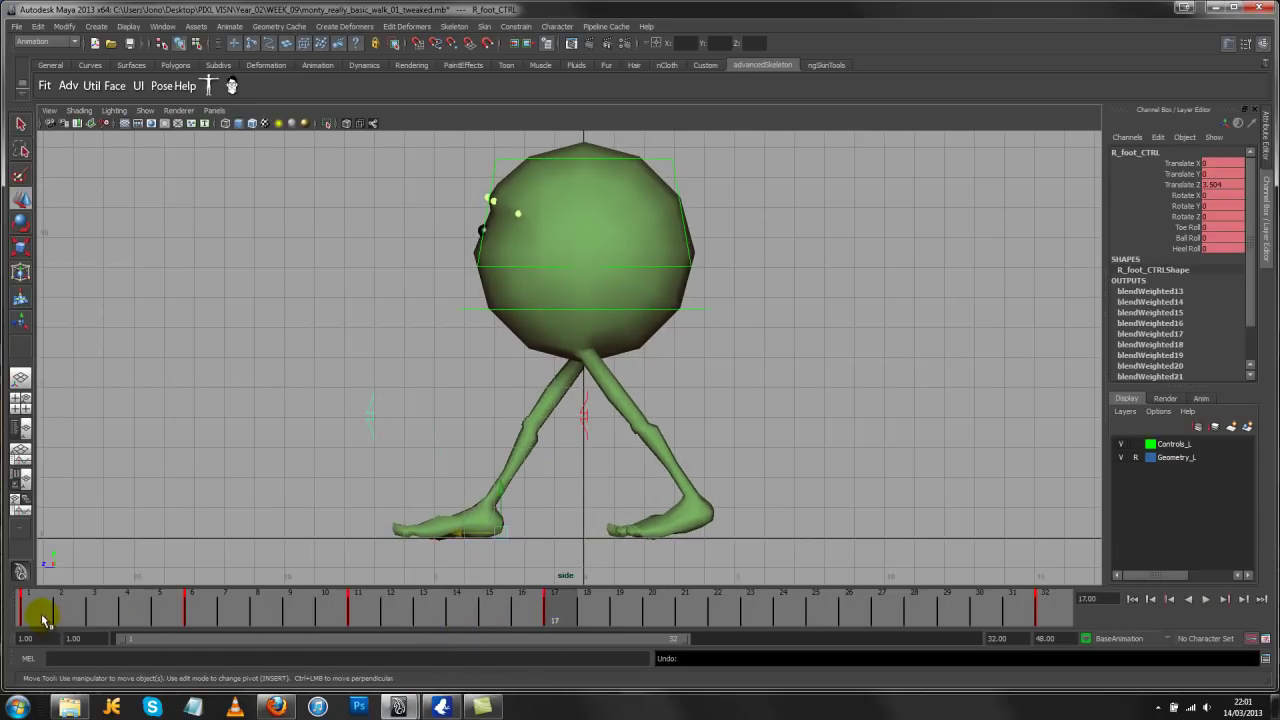
{"action": "left_click_drag", "start_coordinate": [43, 620], "coordinate": [558, 620]}
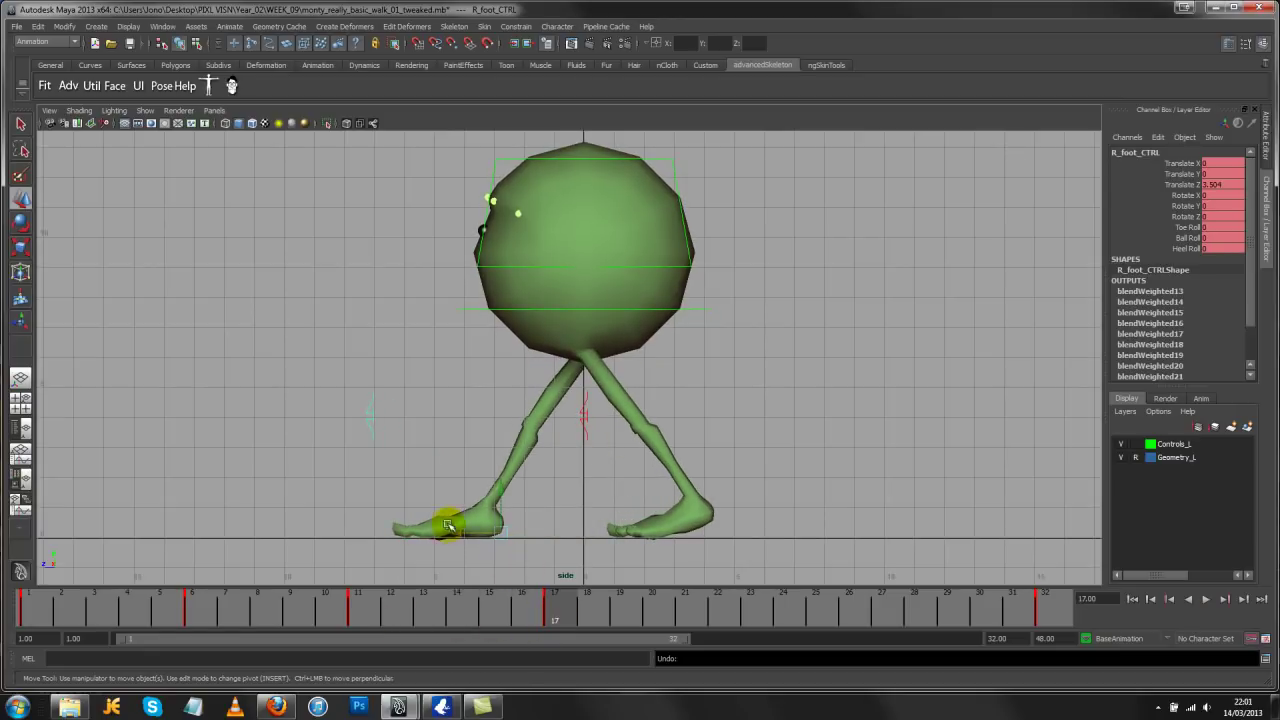
{"action": "key", "text": "e"}
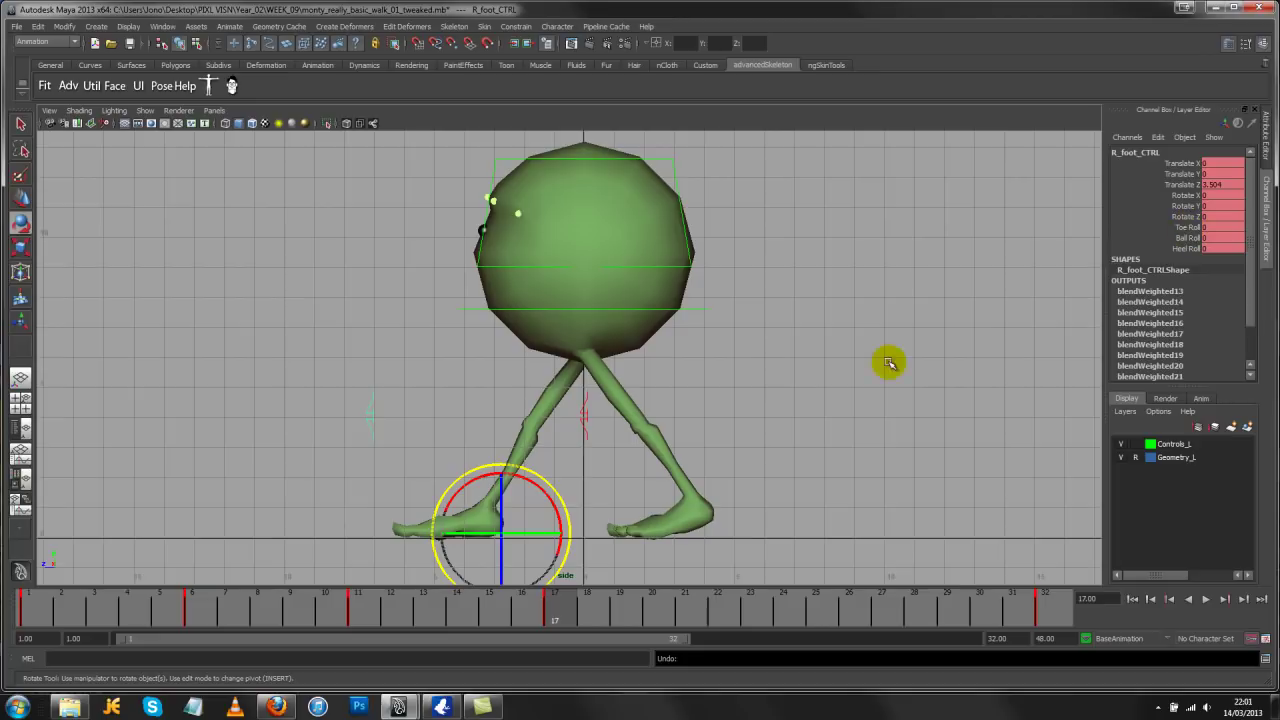
{"action": "left_click_drag", "start_coordinate": [529, 481], "coordinate": [526, 541]}
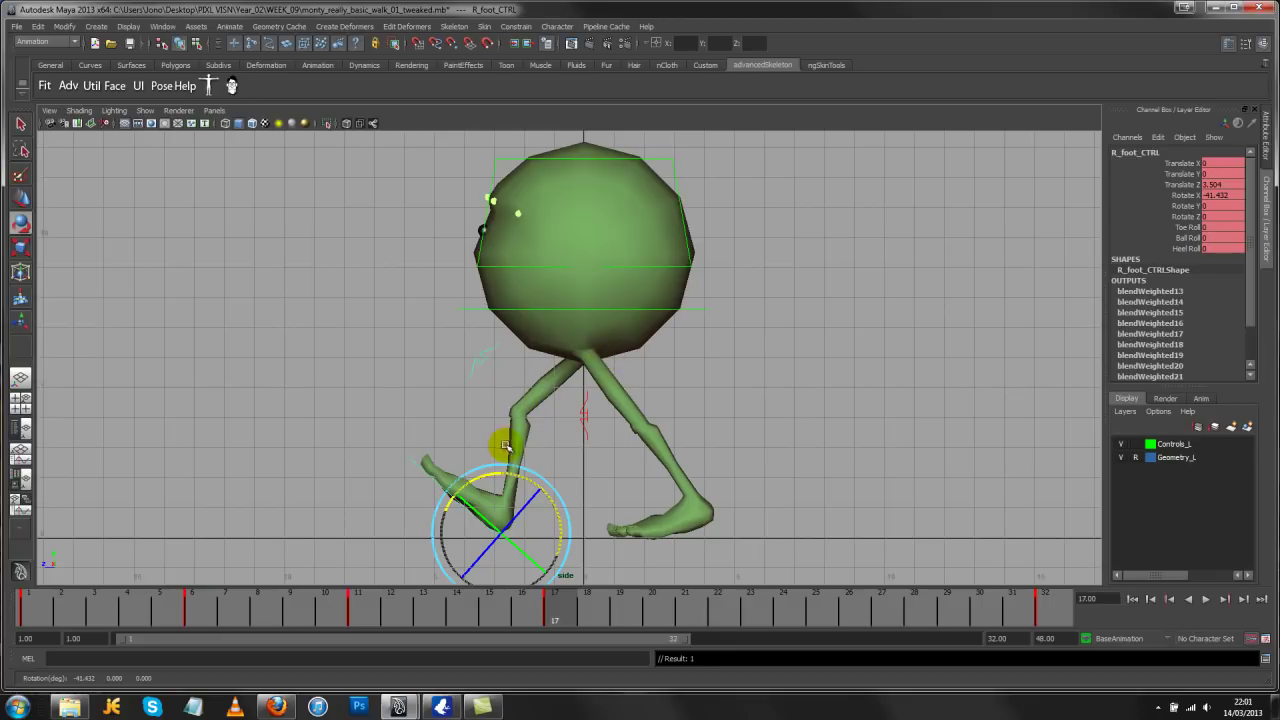
{"action": "key", "text": "w"}
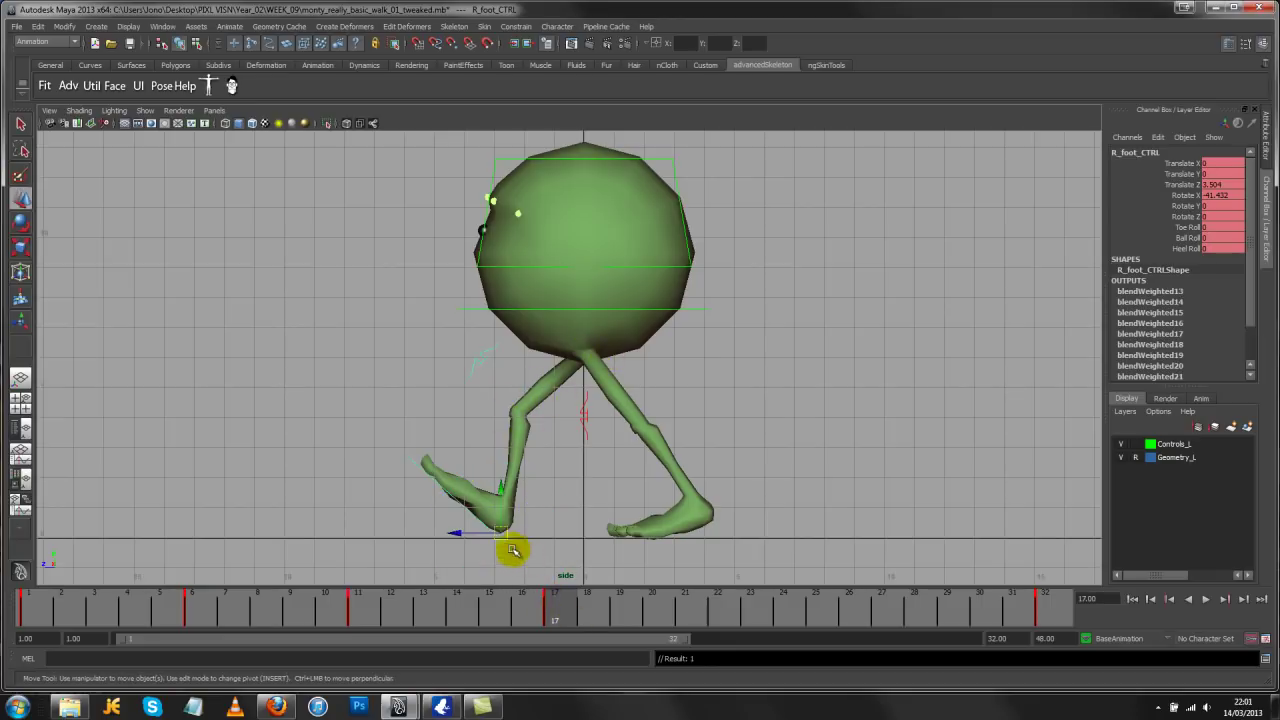
{"action": "left_click_drag", "start_coordinate": [480, 533], "coordinate": [457, 535]}
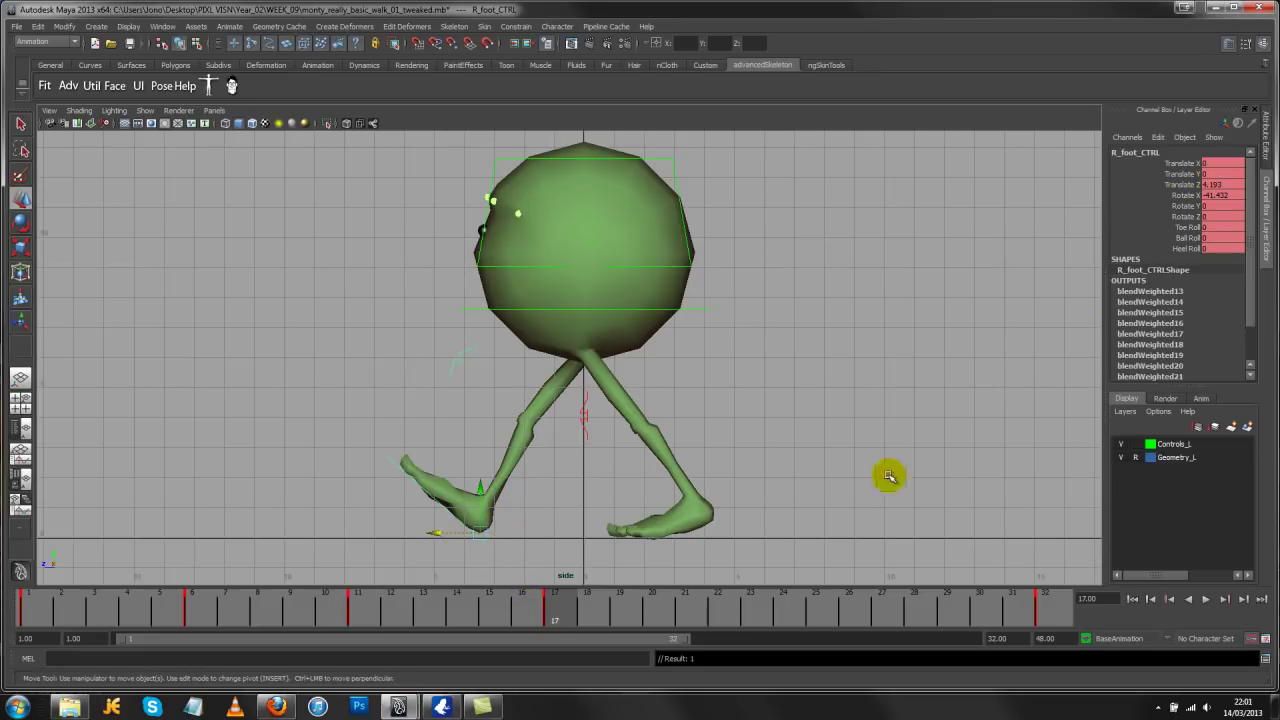
{"action": "left_click_drag", "start_coordinate": [546, 612], "coordinate": [384, 617]}
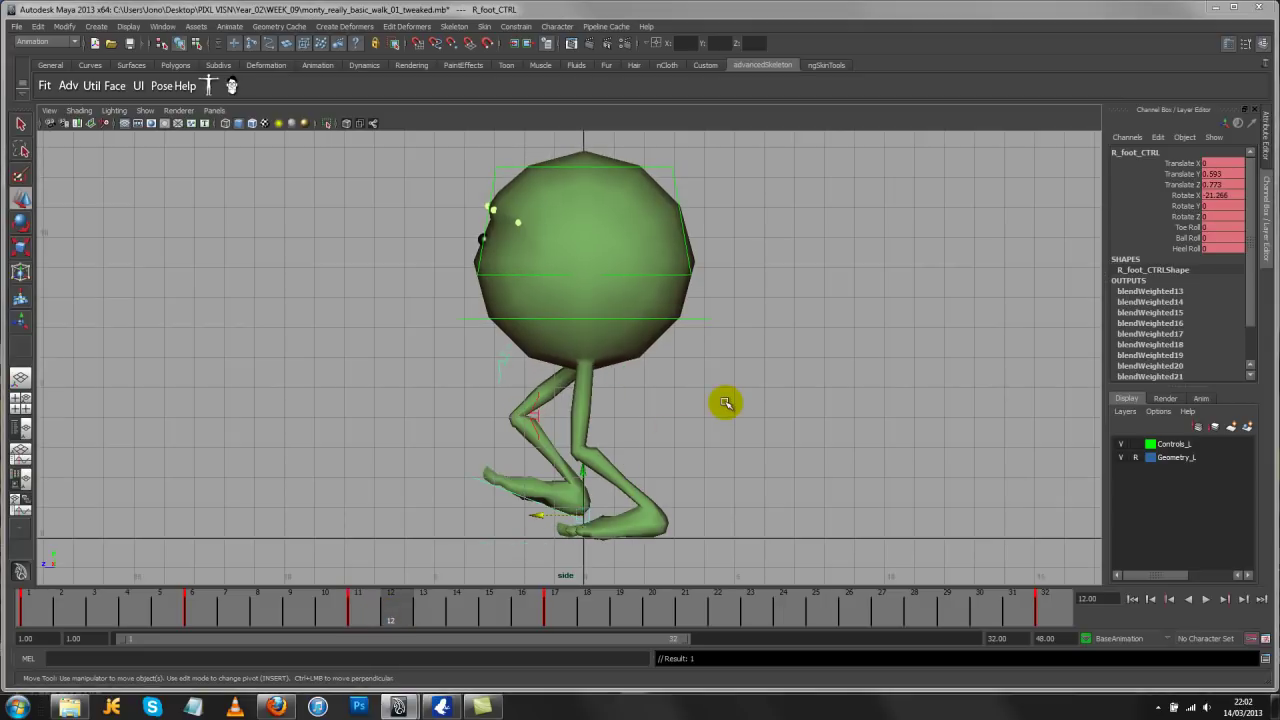
{"action": "key", "text": "shift+g"}
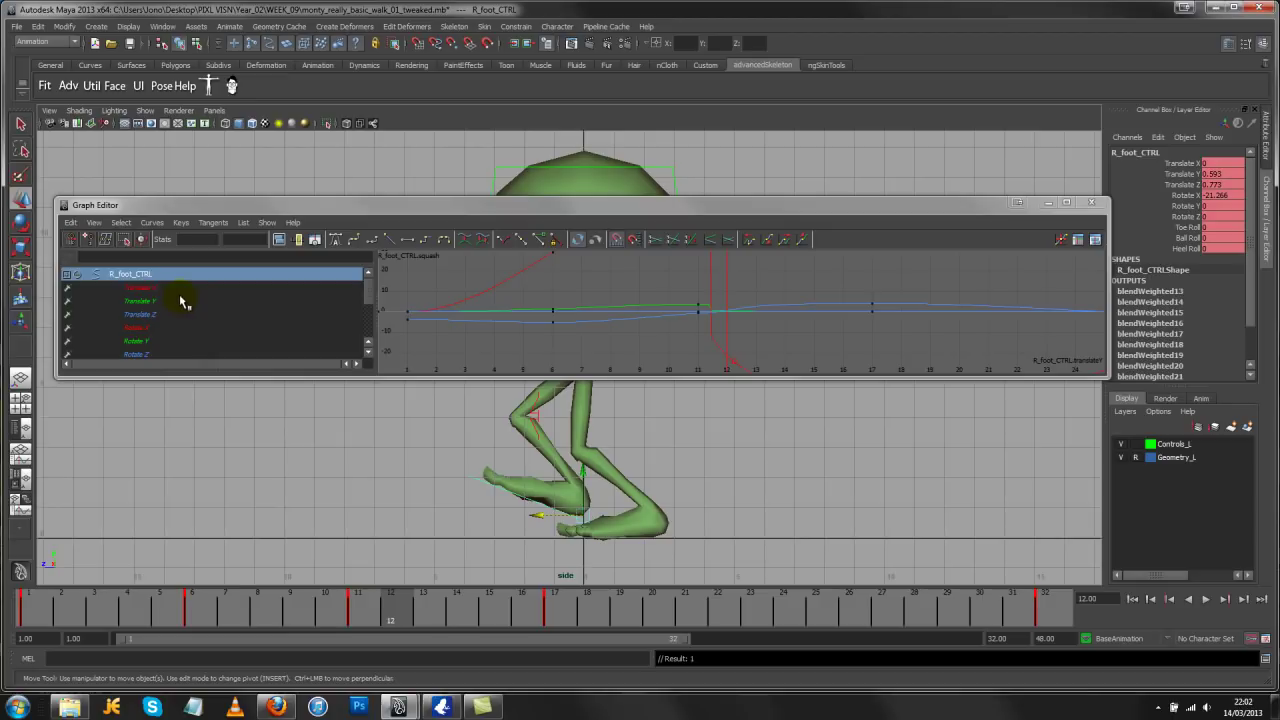
Give the right foot's Rotate X keys around frames 11–17 spline tangents
{"action": "left_click_drag", "start_coordinate": [168, 340], "coordinate": [165, 354]}
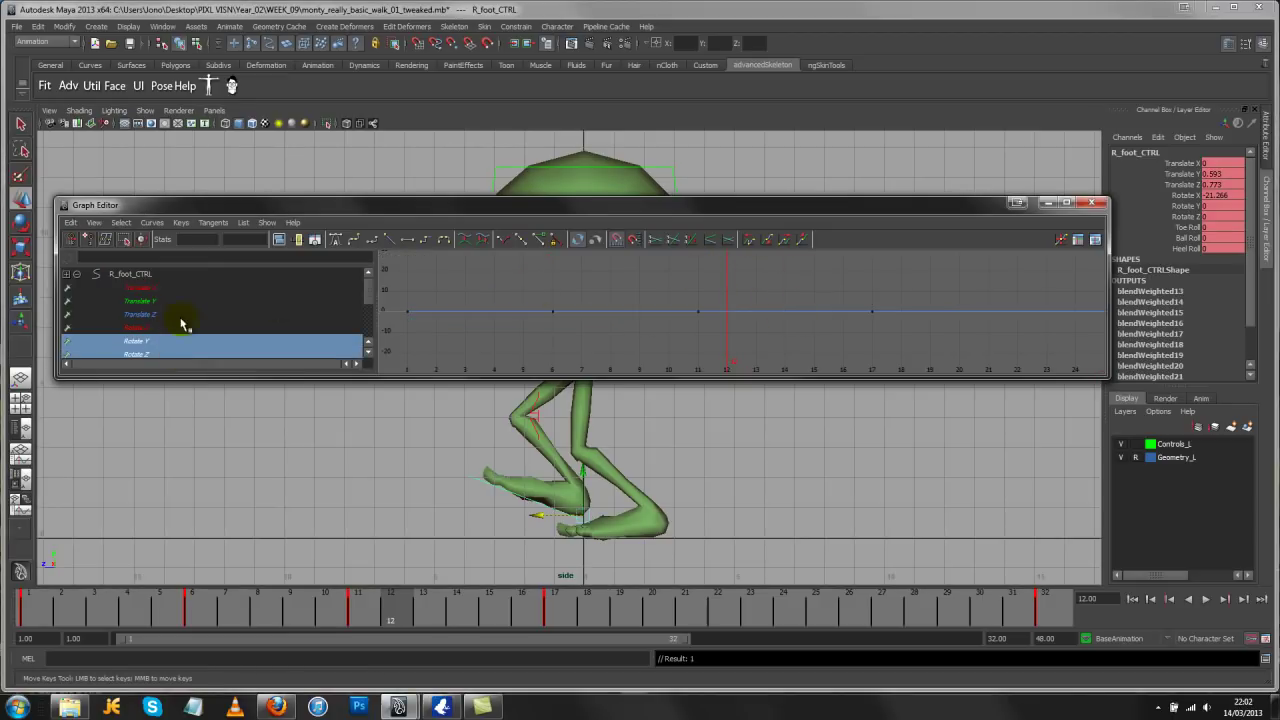
{"action": "left_click", "coordinate": [167, 328]}
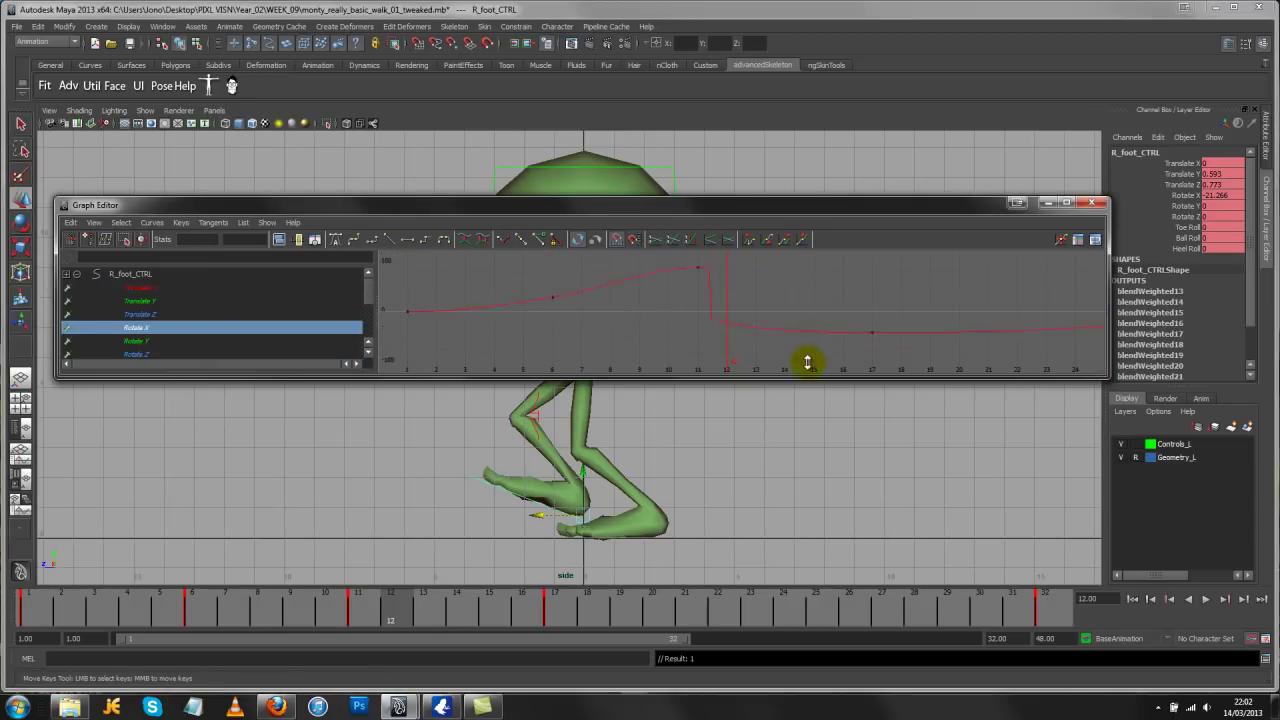
{"action": "right_click_drag", "start_coordinate": [652, 316], "coordinate": [1049, 278], "text": "alt+shift"}
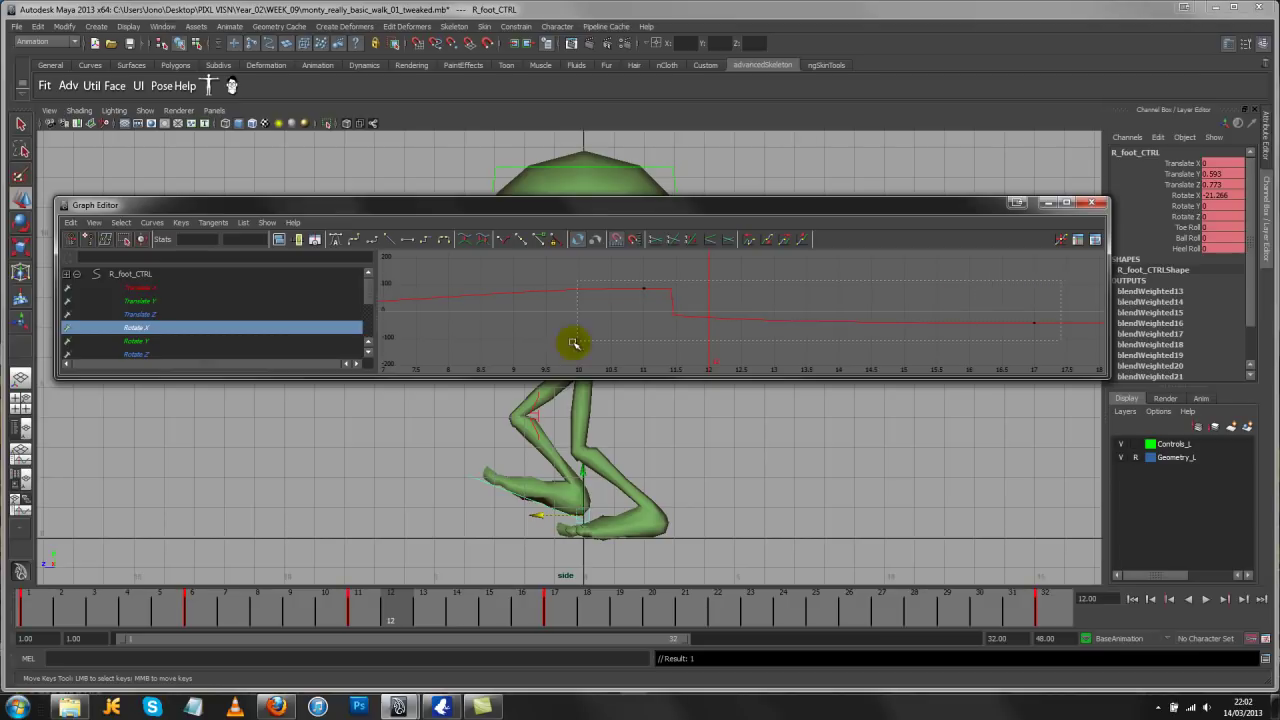
{"action": "left_click_drag", "start_coordinate": [574, 343], "coordinate": [572, 346]}
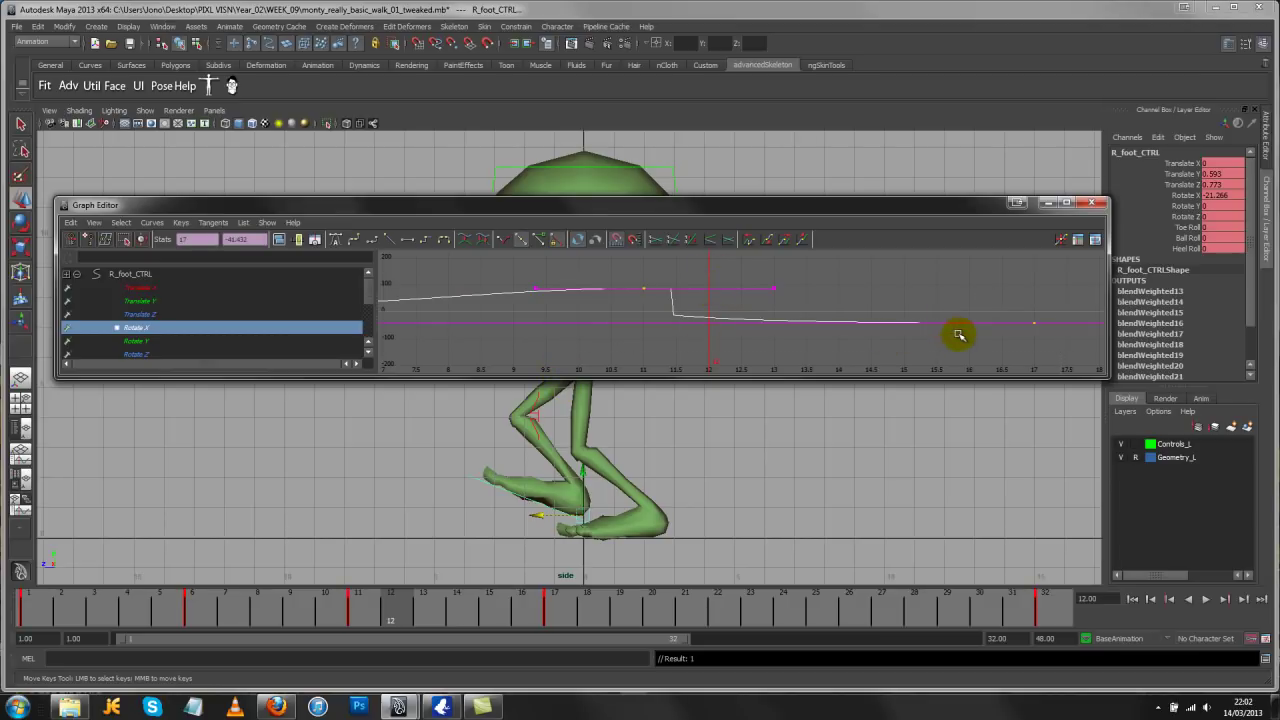
{"action": "right_click_drag", "start_coordinate": [958, 335], "coordinate": [729, 328], "text": "alt"}
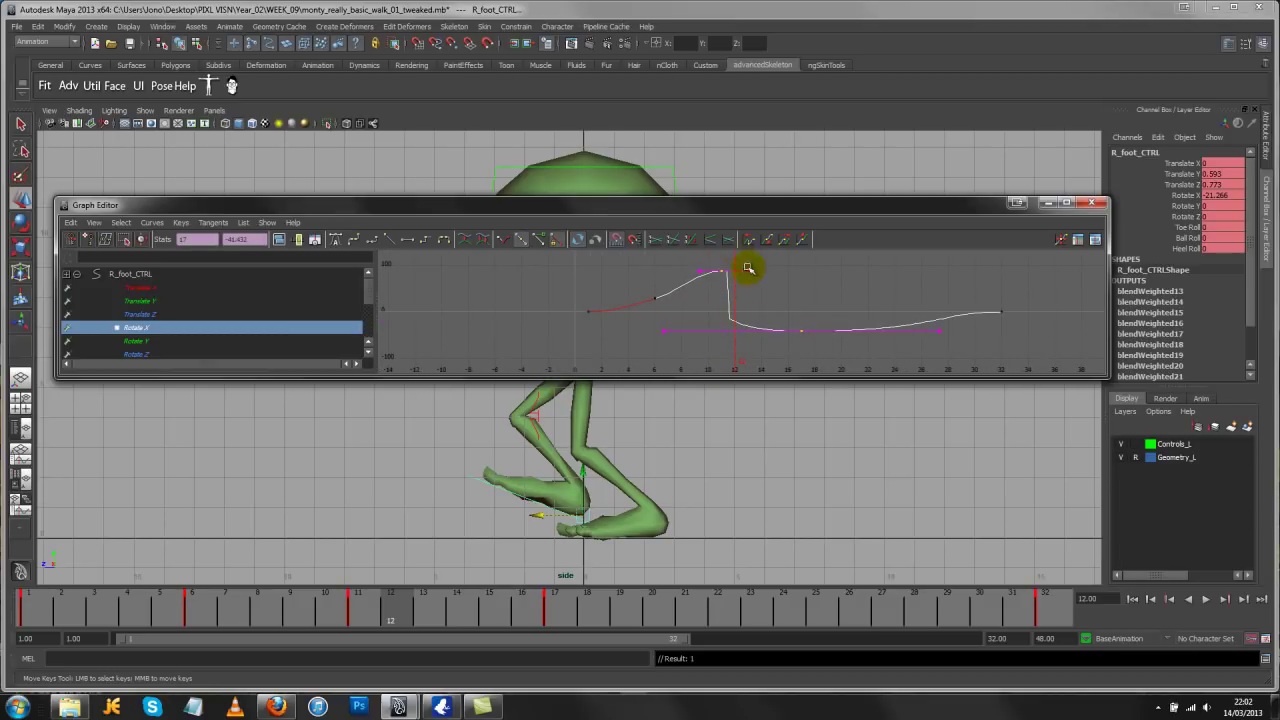
{"action": "left_click", "coordinate": [354, 242]}
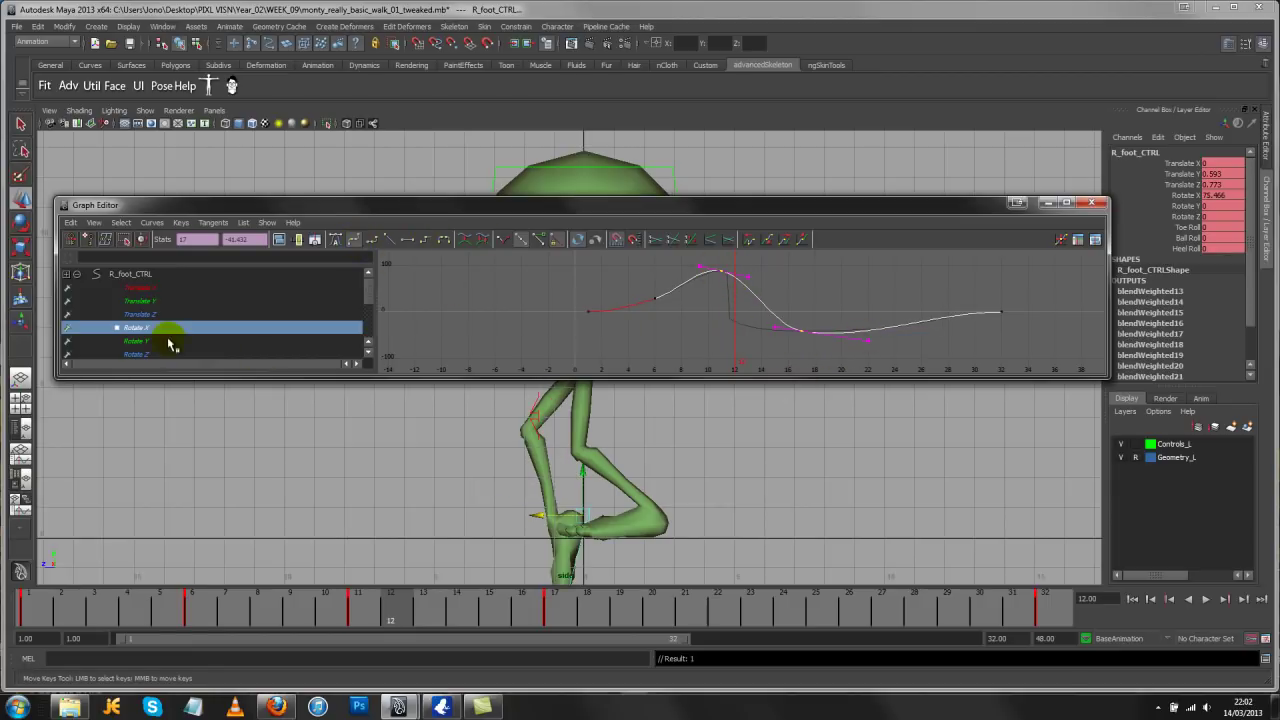
Apply spline tangents to the Translate Y and Translate Z keys at frames 11 and 17
{"action": "left_click", "coordinate": [195, 300]}
{"action": "key", "text": "f"}
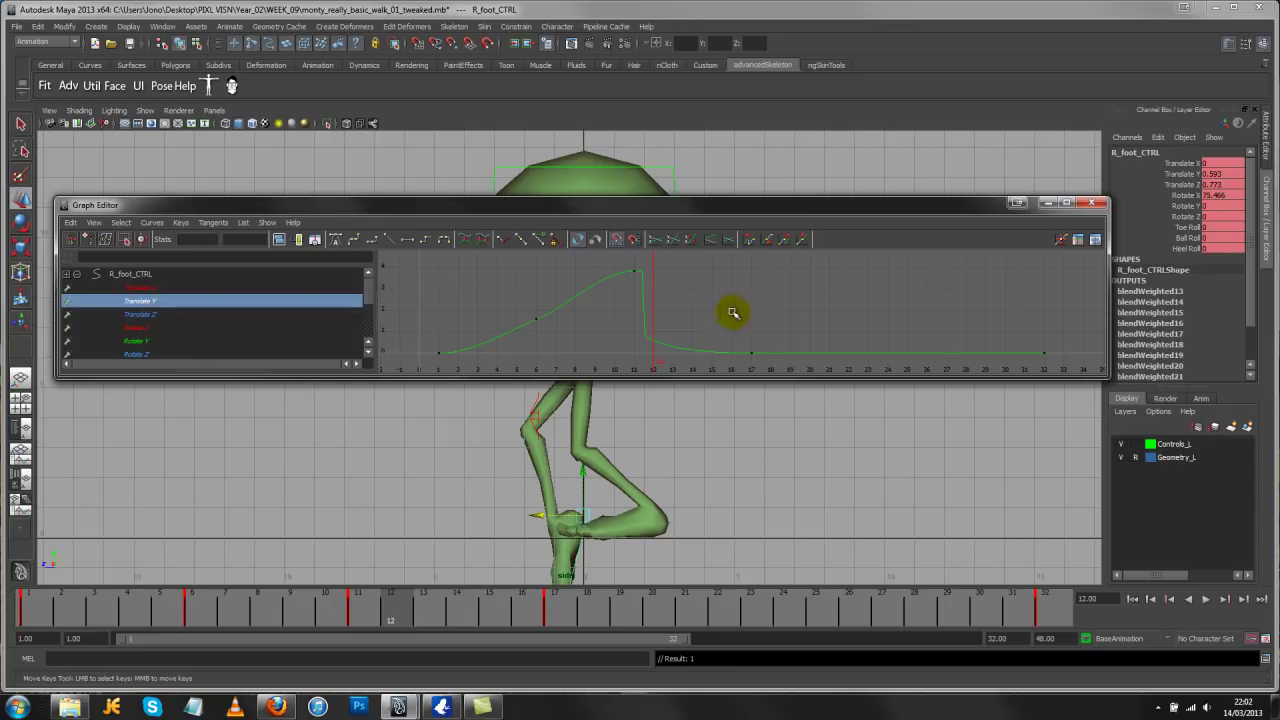
{"action": "left_click_drag", "start_coordinate": [573, 401], "coordinate": [574, 400]}
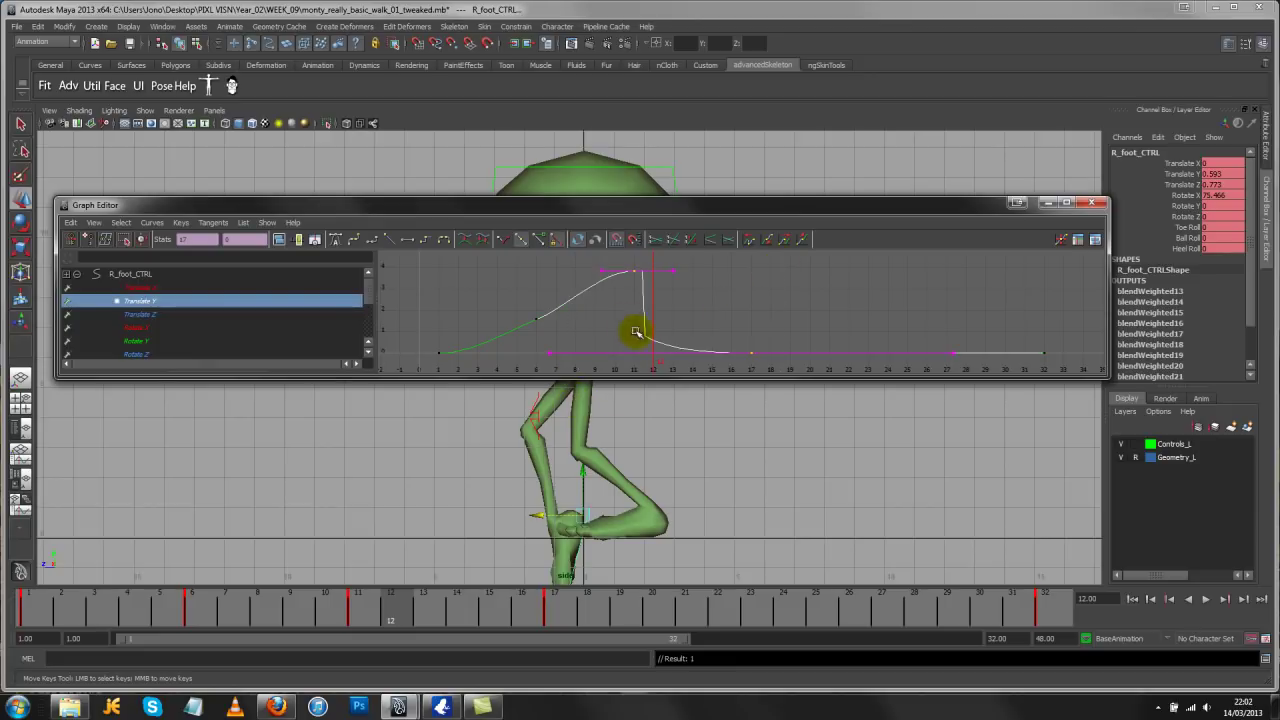
{"action": "left_click", "coordinate": [389, 240]}
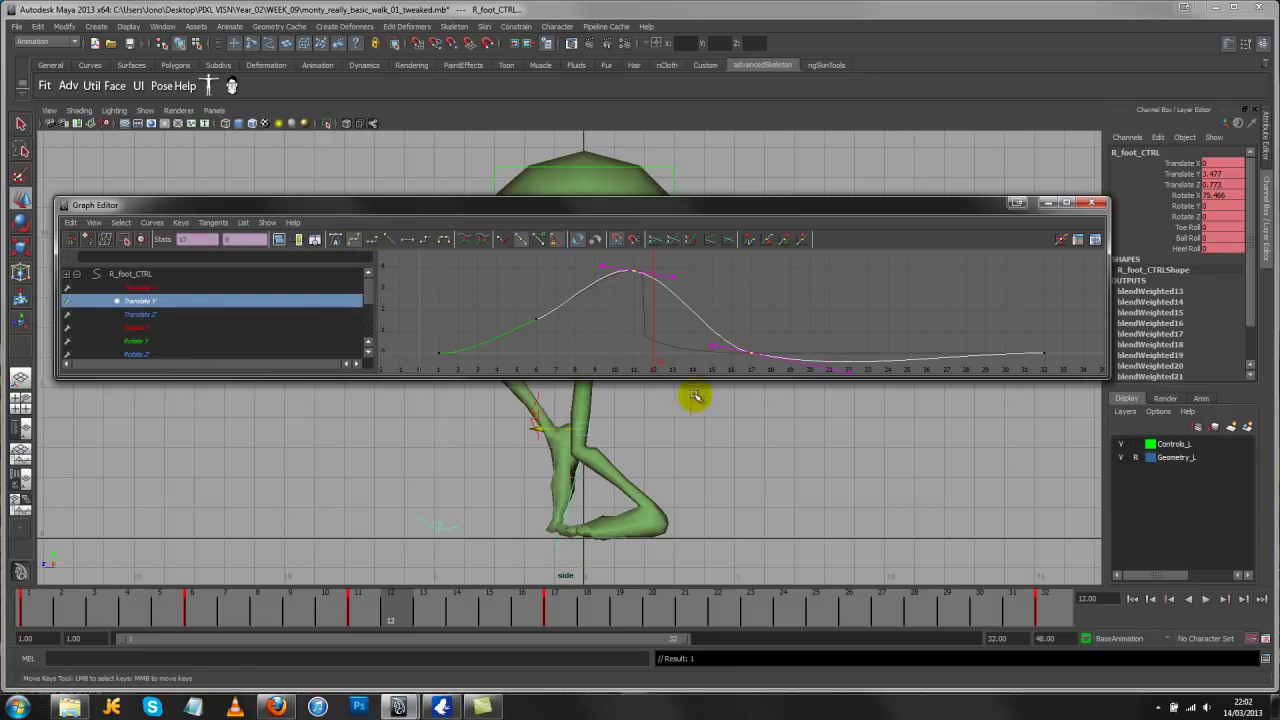
{"action": "left_click", "coordinate": [178, 315]}
{"action": "left_click_drag", "start_coordinate": [662, 306], "coordinate": [494, 344]}
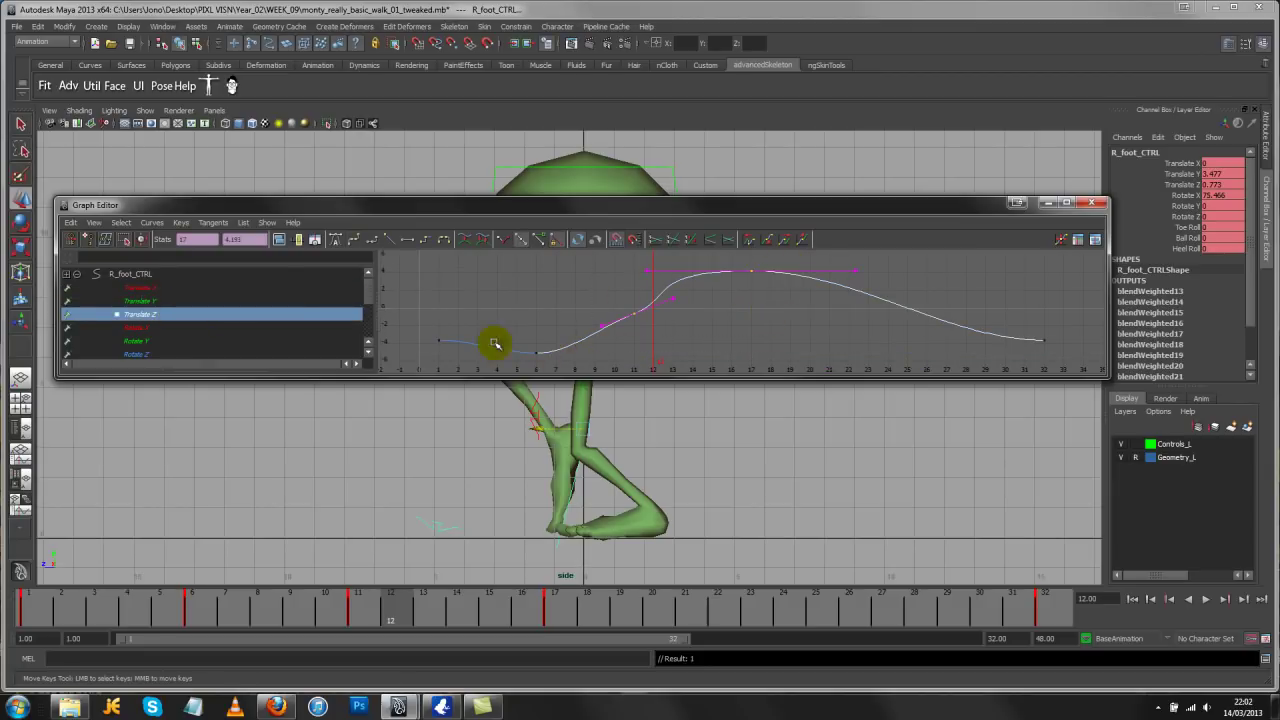
{"action": "left_click", "coordinate": [357, 241]}
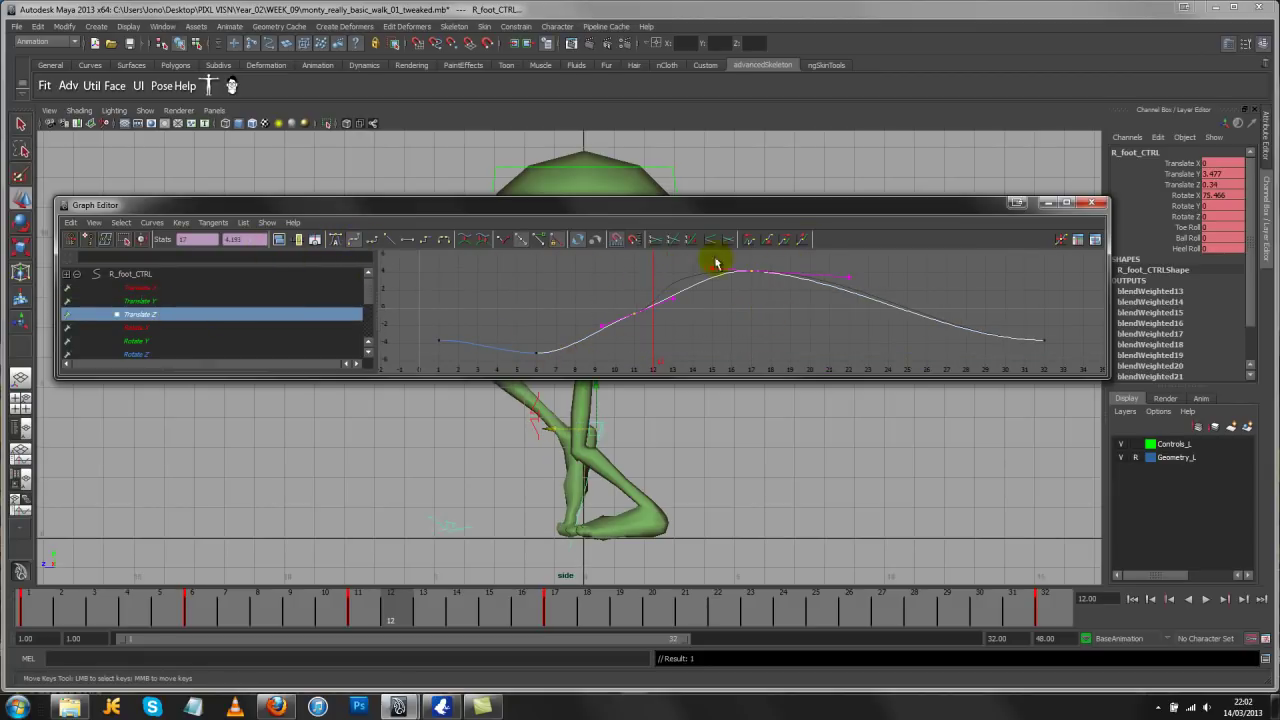
Show all the foot control's curves together and close the Graph Editor
{"action": "left_click_drag", "start_coordinate": [145, 288], "coordinate": [150, 364]}
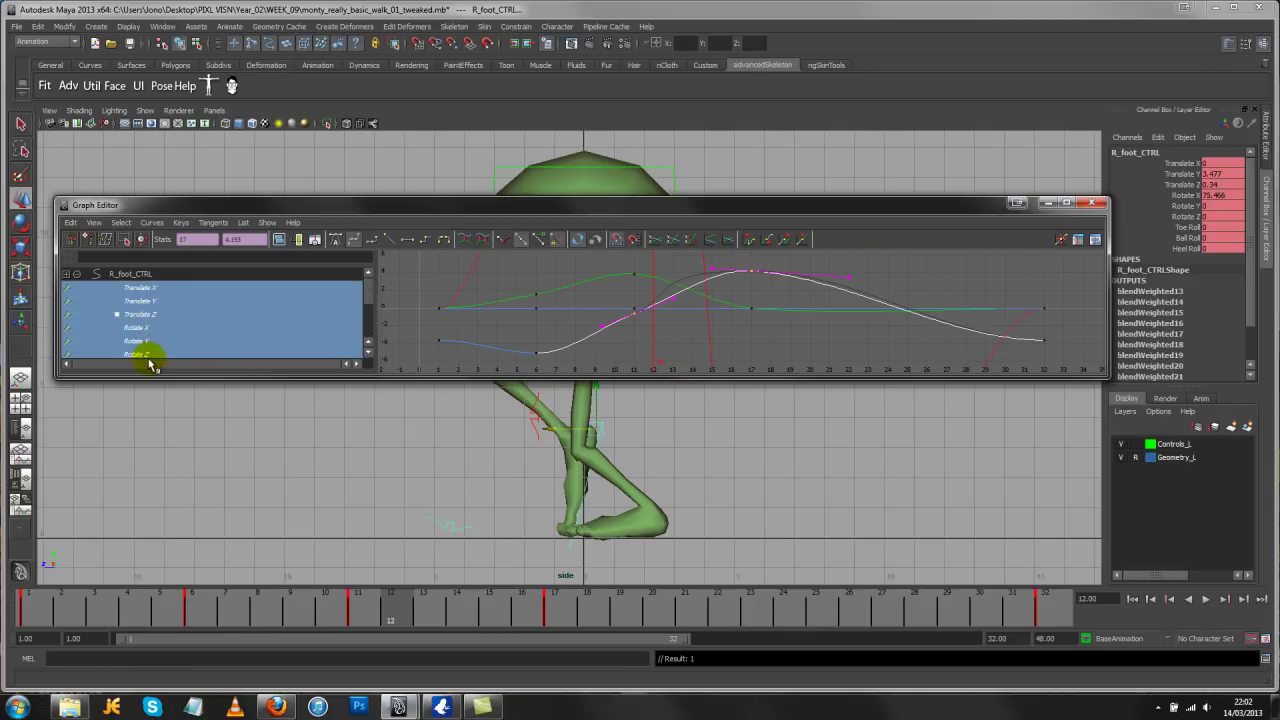
{"action": "scroll", "coordinate": [720, 316], "scroll_direction": "down", "scroll_amount": 5}
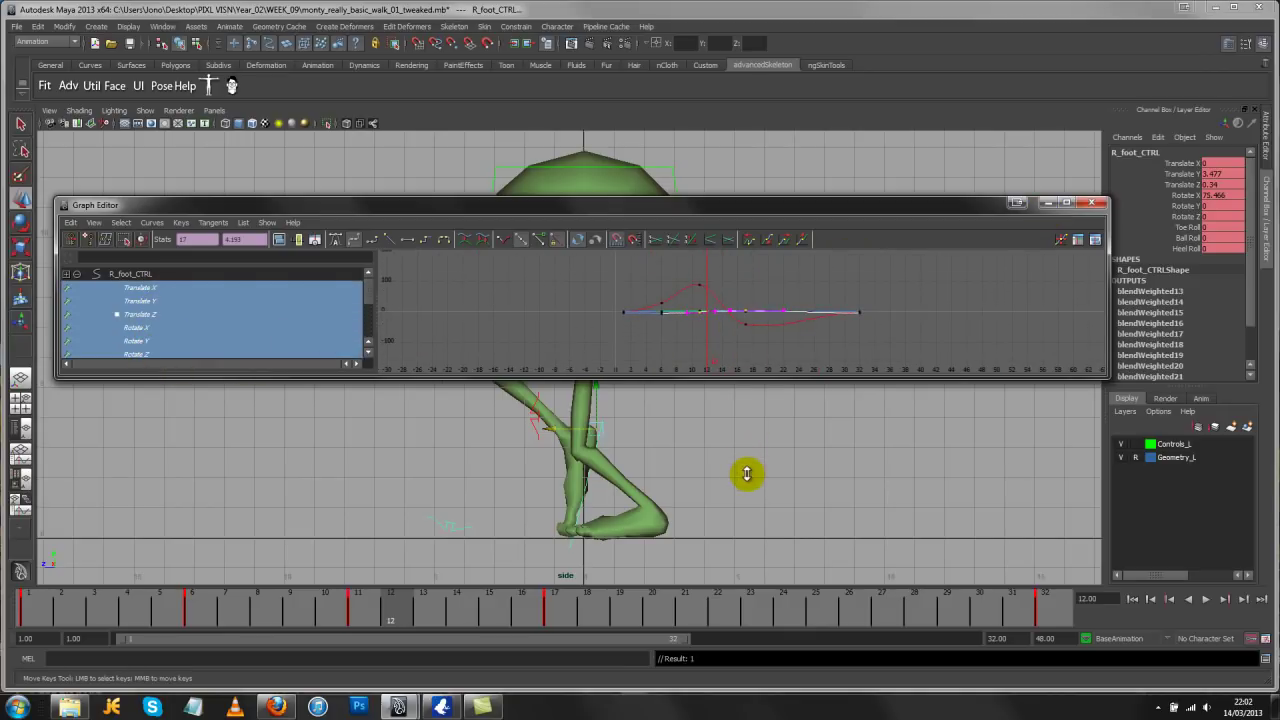
{"action": "left_click", "coordinate": [1087, 208]}
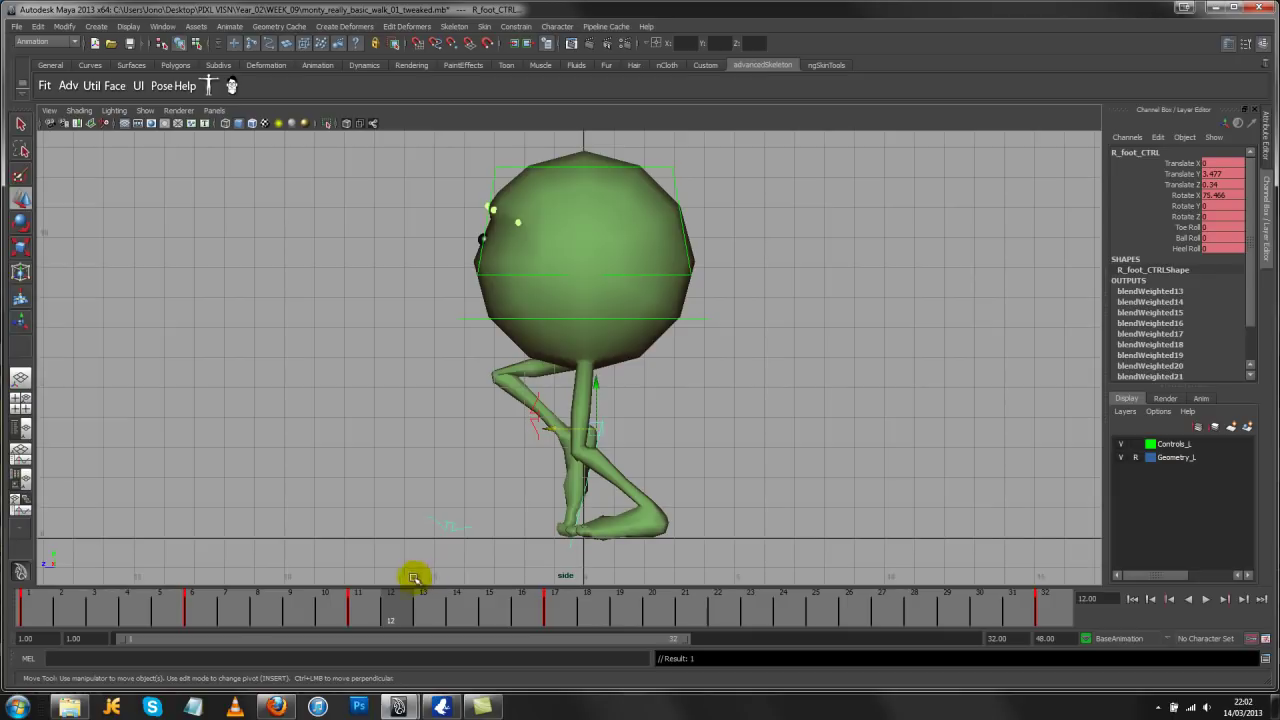
Scrub and play the walk, stopping at frame 19
{"action": "left_click_drag", "start_coordinate": [414, 585], "coordinate": [557, 623]}
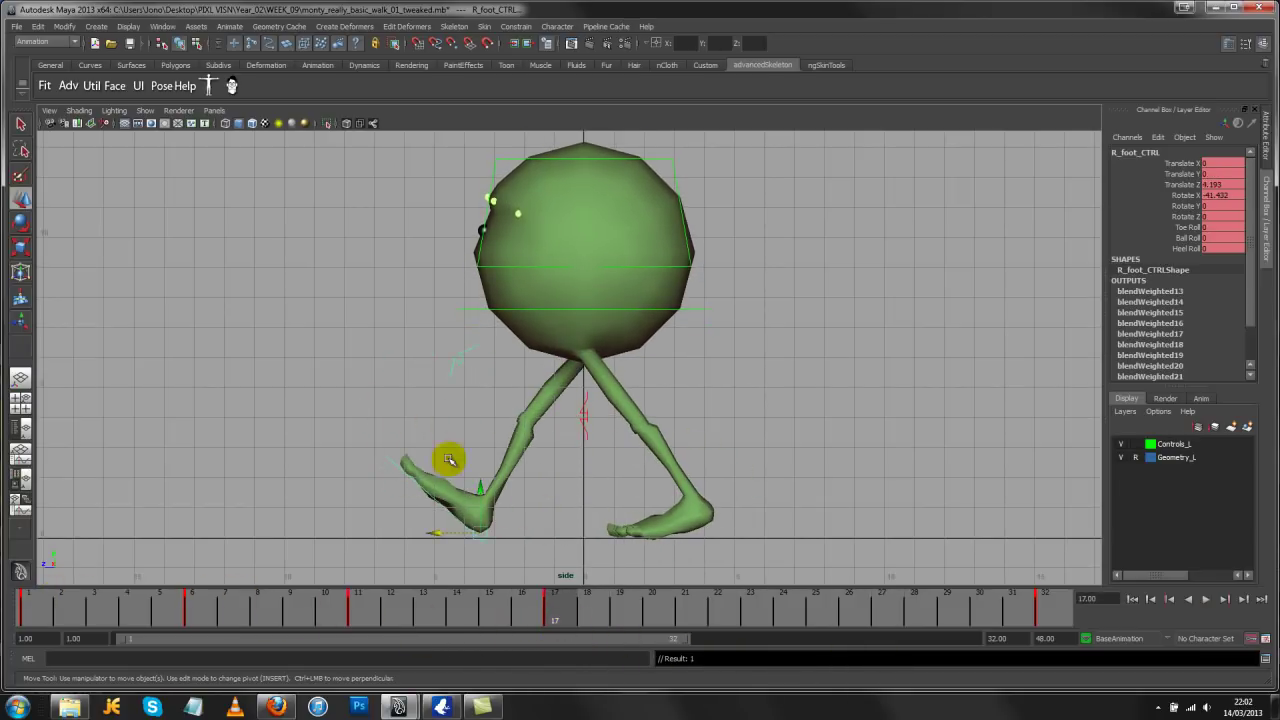
{"action": "key", "text": "alt+v"}
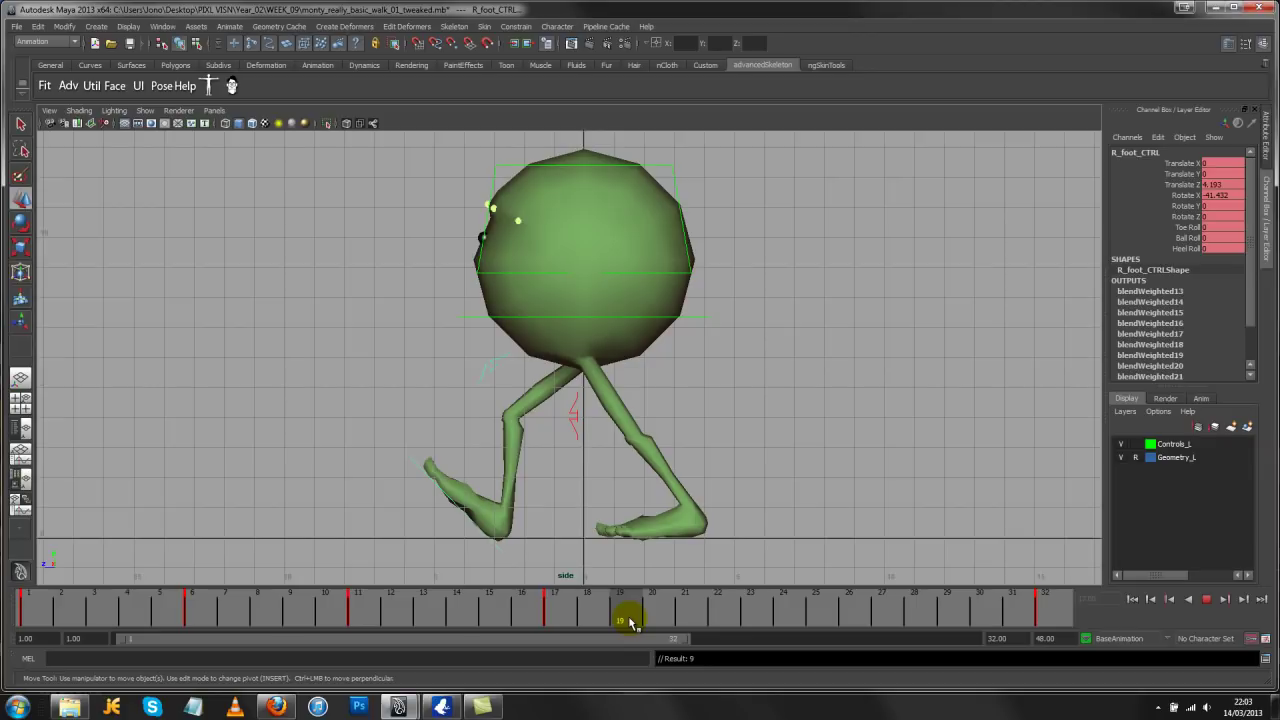
{"action": "mouse_move", "coordinate": [630, 621]}
{"action": "left_mouse_down"}
{"action": "mouse_move", "coordinate": [557, 607]}
{"action": "mouse_move", "coordinate": [628, 607]}
{"action": "left_mouse_up"}
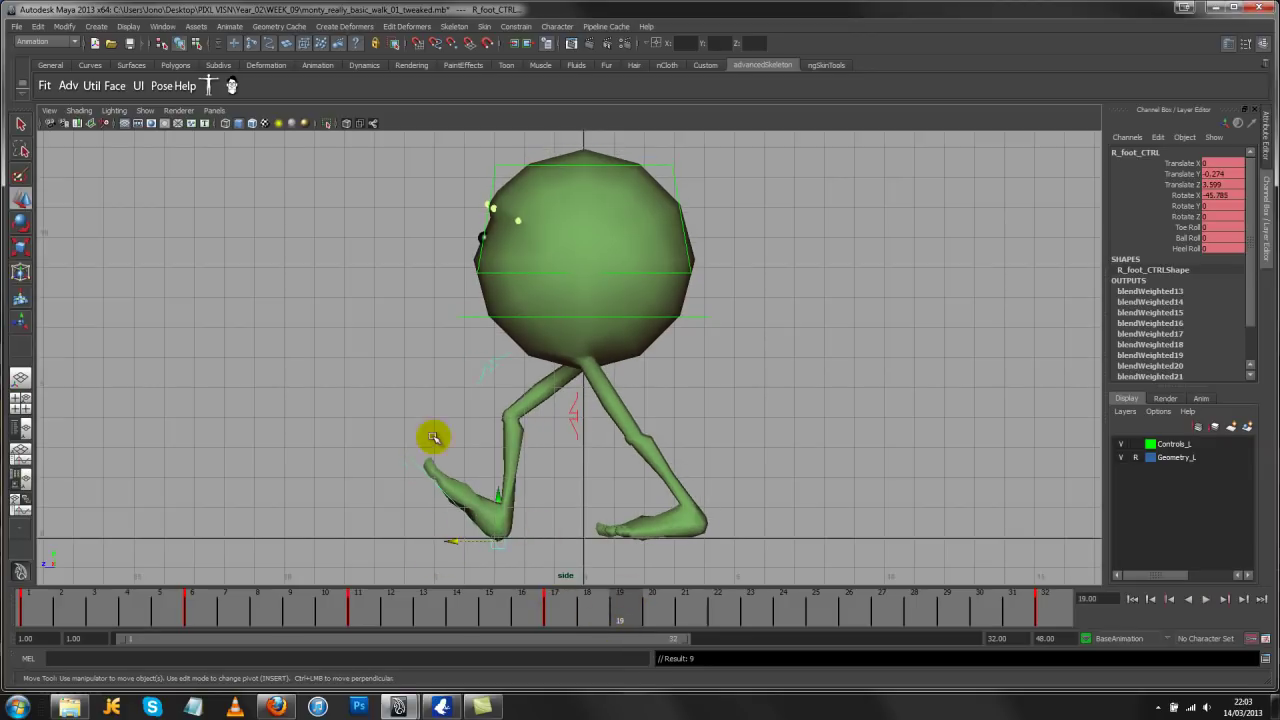
Set the right foot's Rotate X and Translate Y to 0, then play back to check
{"action": "left_click", "coordinate": [1228, 194]}
{"action": "type", "text": "0"}
{"action": "key", "text": "Return"}
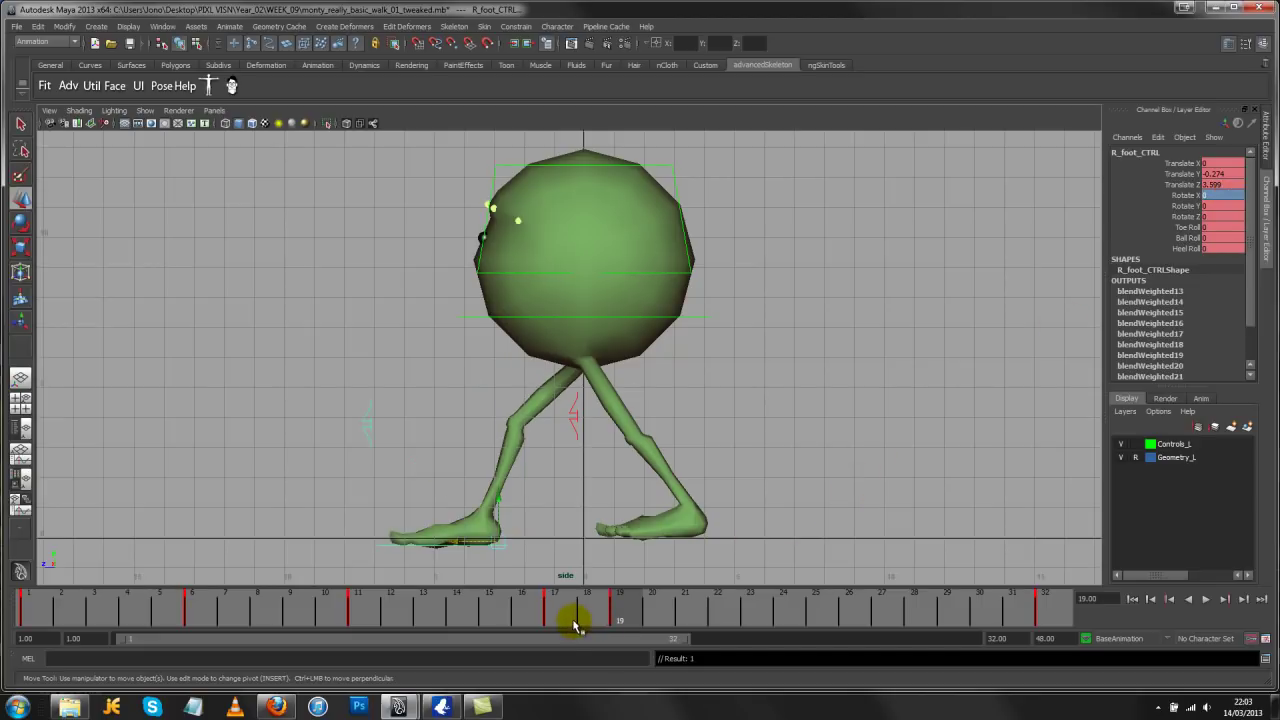
{"action": "left_click", "coordinate": [1228, 174]}
{"action": "type", "text": "0"}
{"action": "key", "text": "Return"}
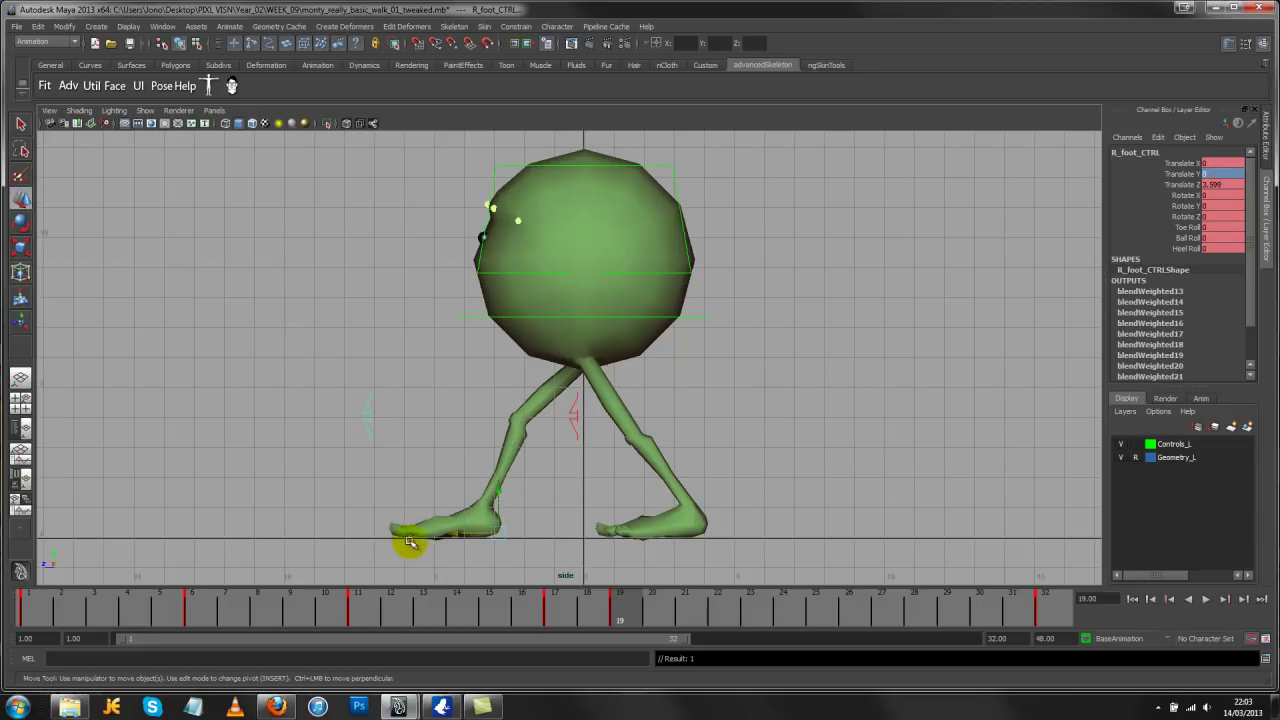
{"action": "key", "text": "alt+v"}
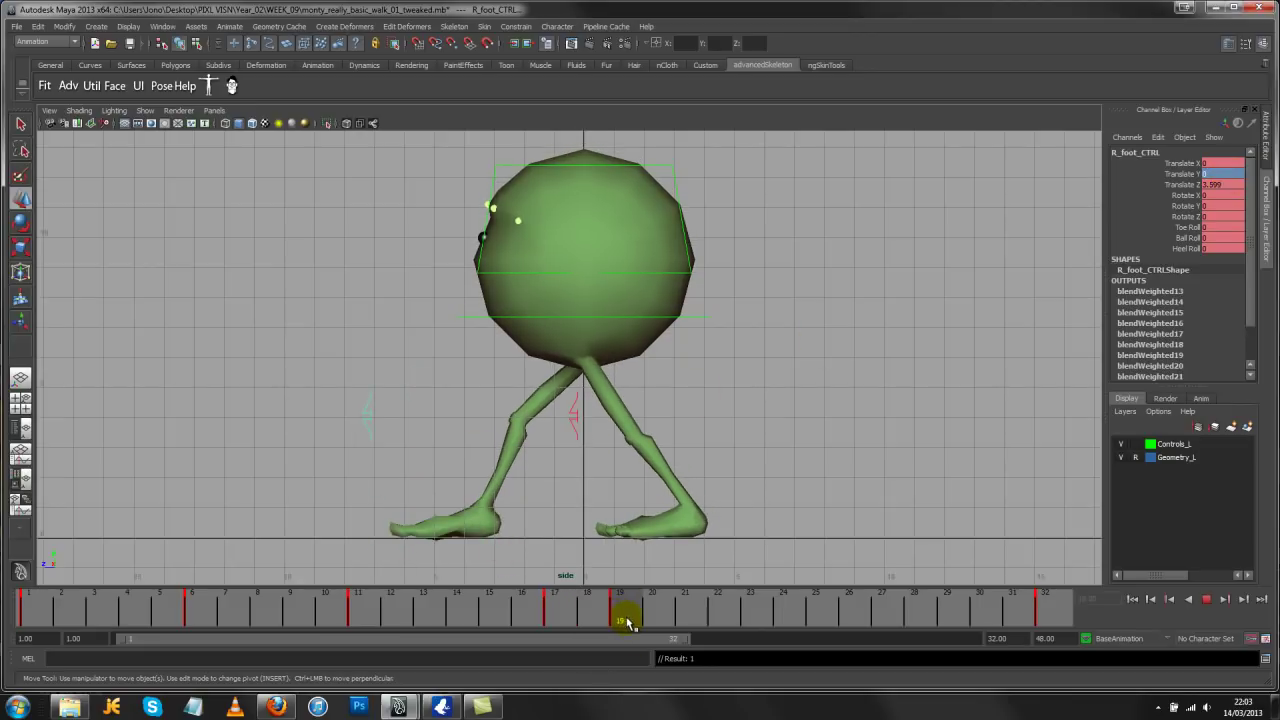
{"action": "left_click_drag", "start_coordinate": [640, 625], "coordinate": [1063, 606]}
Play the walk from frame 1, return to frame 1, and switch to the perspective camera
{"action": "left_click", "coordinate": [40, 612]}
{"action": "key", "text": "alt+v"}
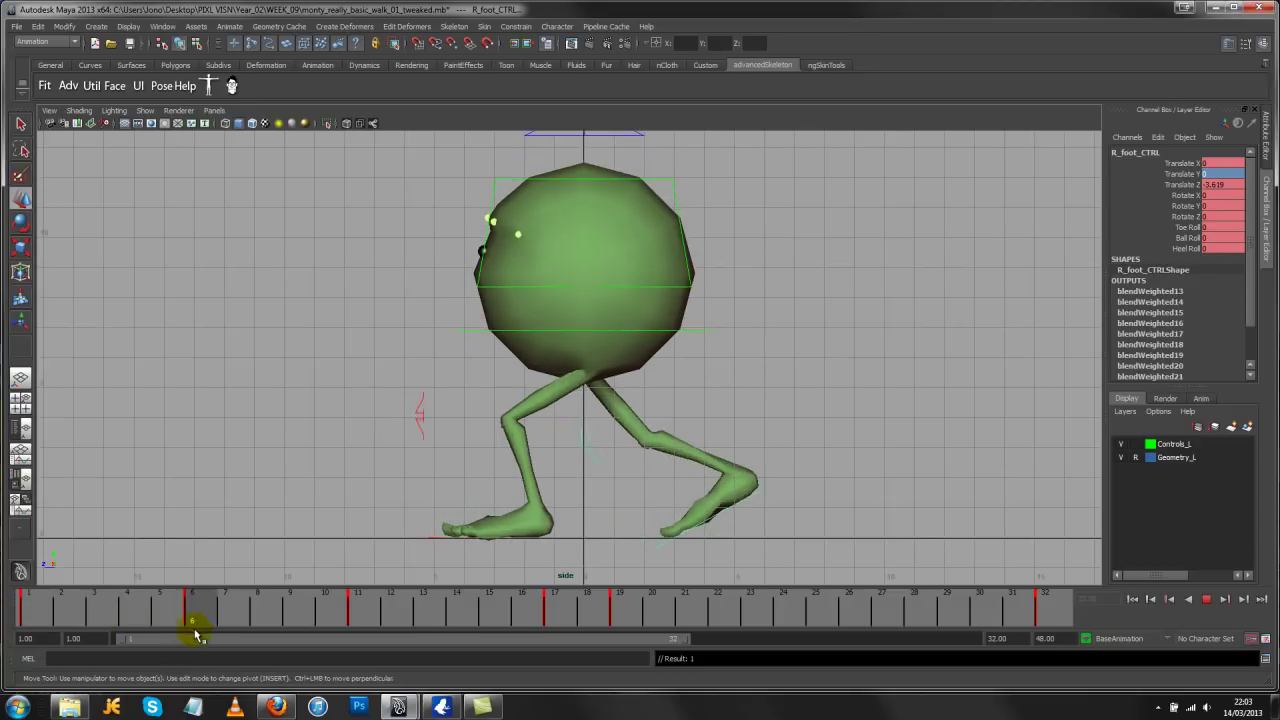
{"action": "key", "text": "alt+v"}
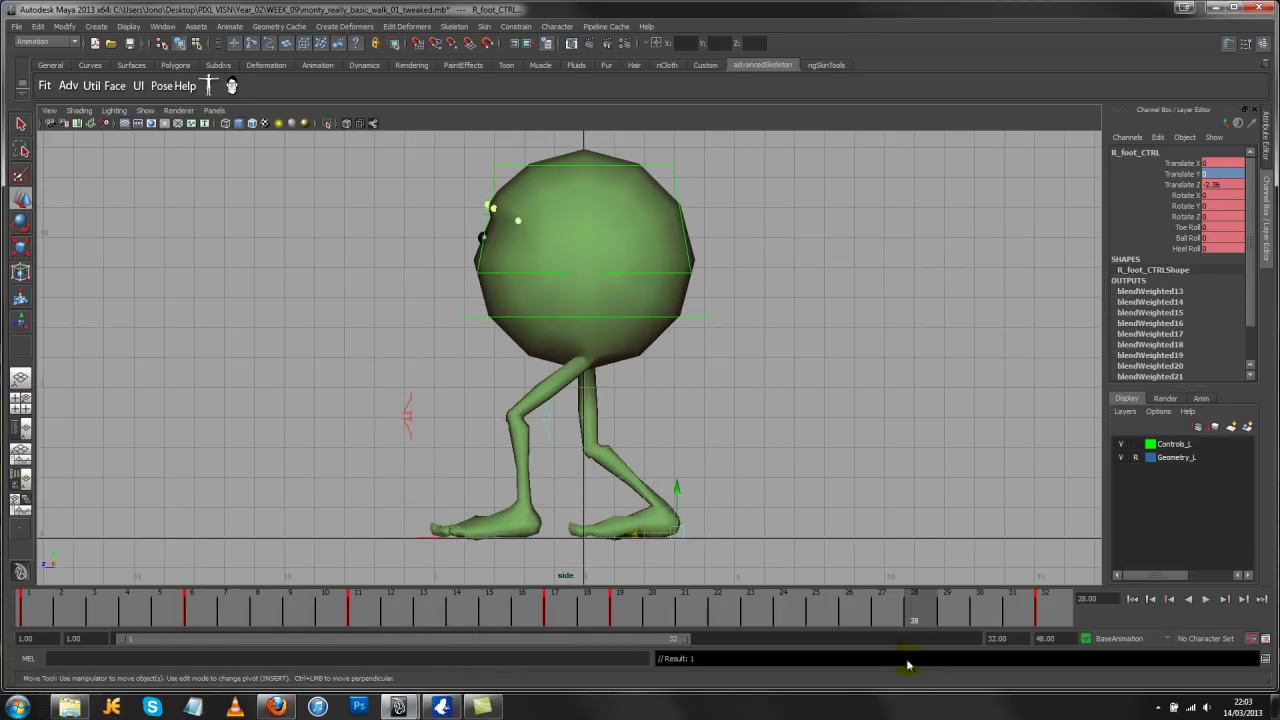
{"action": "left_click", "coordinate": [1203, 598]}
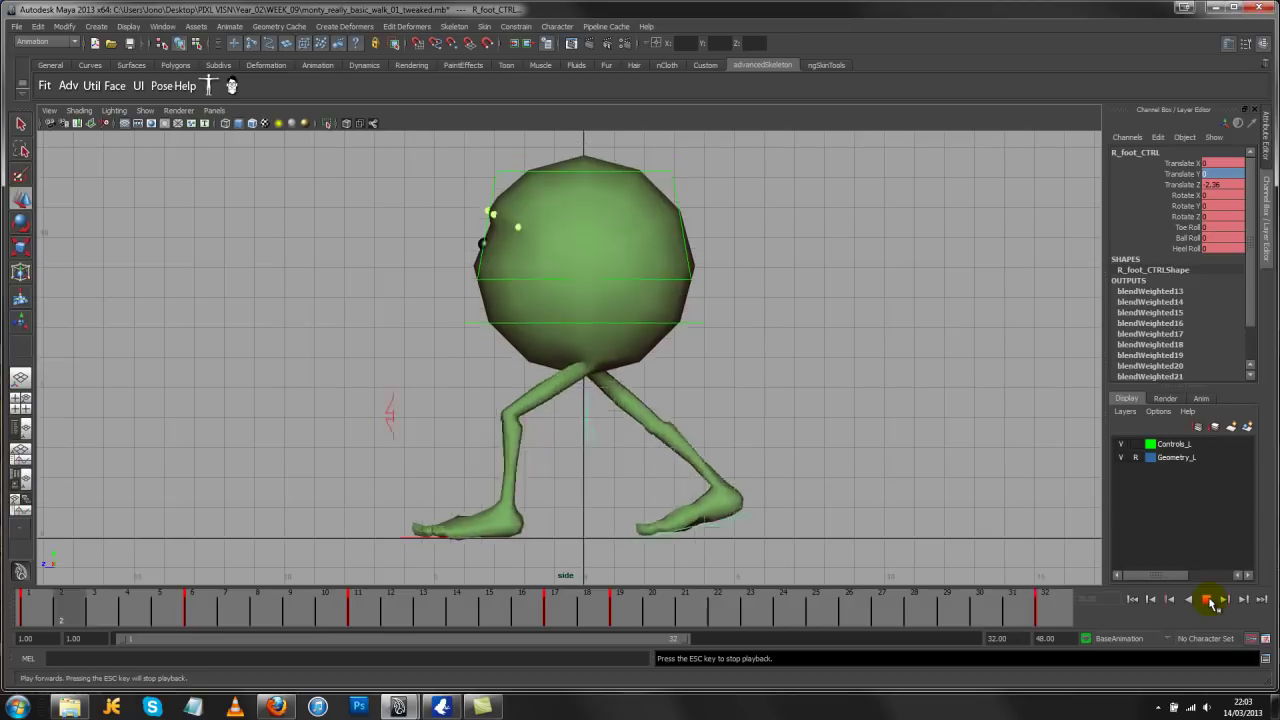
{"action": "left_click", "coordinate": [1210, 600]}
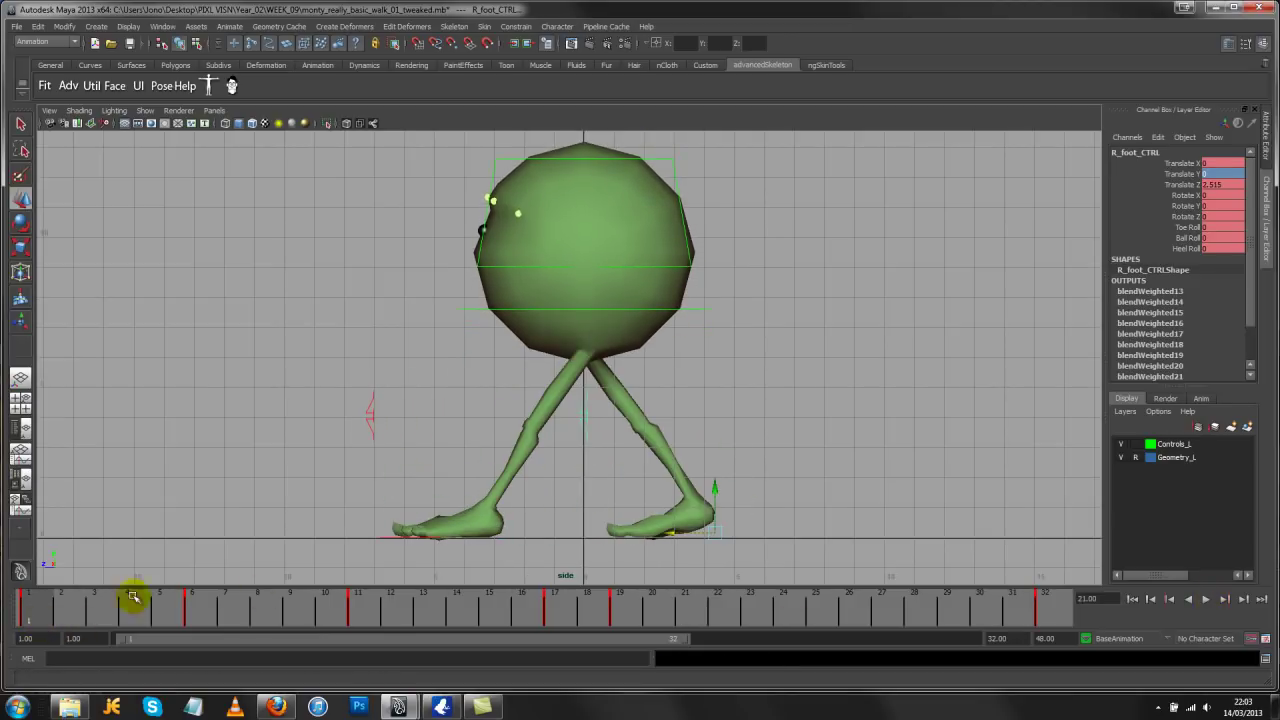
{"action": "left_click_drag", "start_coordinate": [133, 597], "coordinate": [22, 597]}
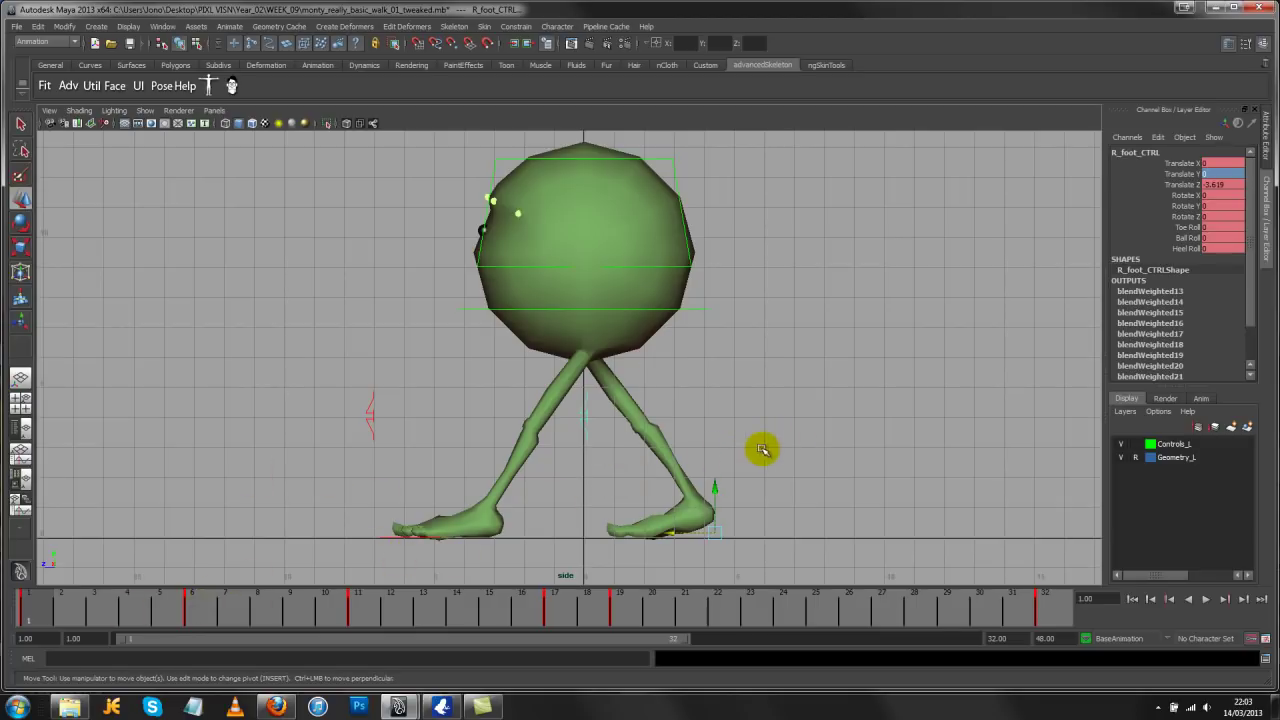
{"action": "key", "text": "space"}
{"action": "left_click_drag", "start_coordinate": [763, 443], "coordinate": [660, 460]}
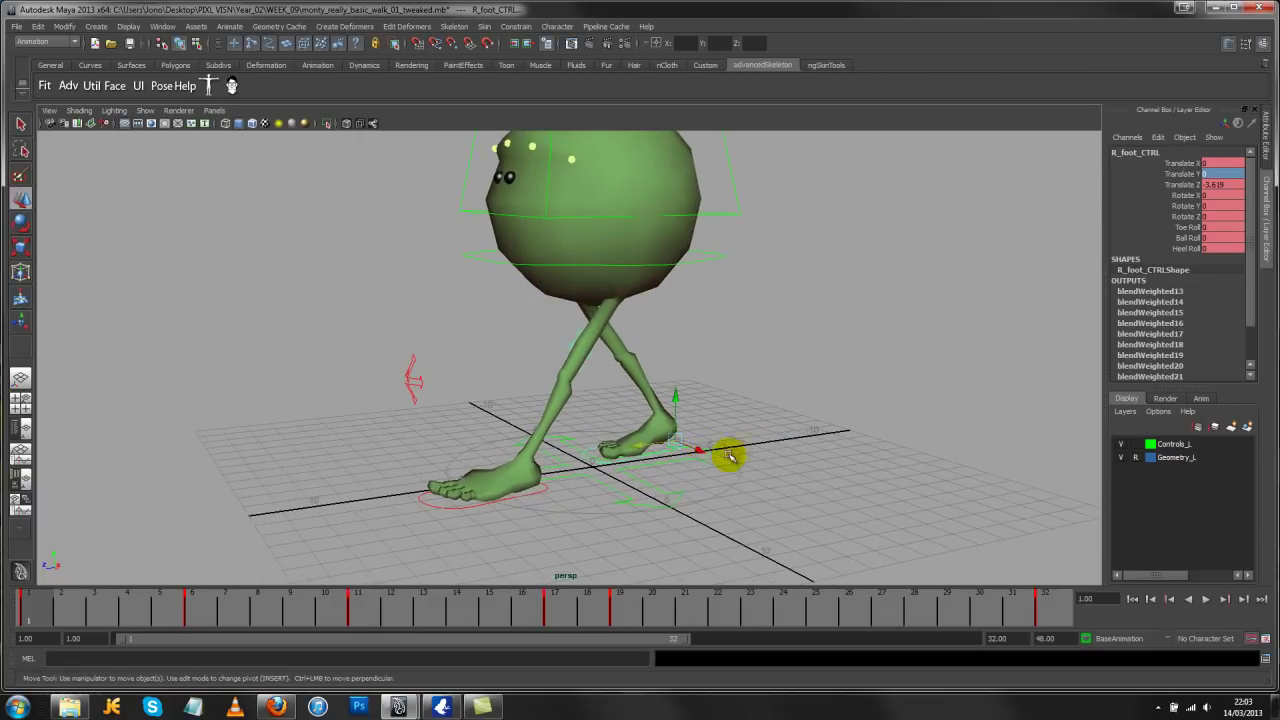
Orbit the perspective view, scrub to frame 17, and select the left foot control
{"action": "scroll", "coordinate": [722, 488], "scroll_direction": "up", "scroll_amount": 2}
{"action": "left_click_drag", "start_coordinate": [747, 502], "coordinate": [677, 471], "text": "alt"}
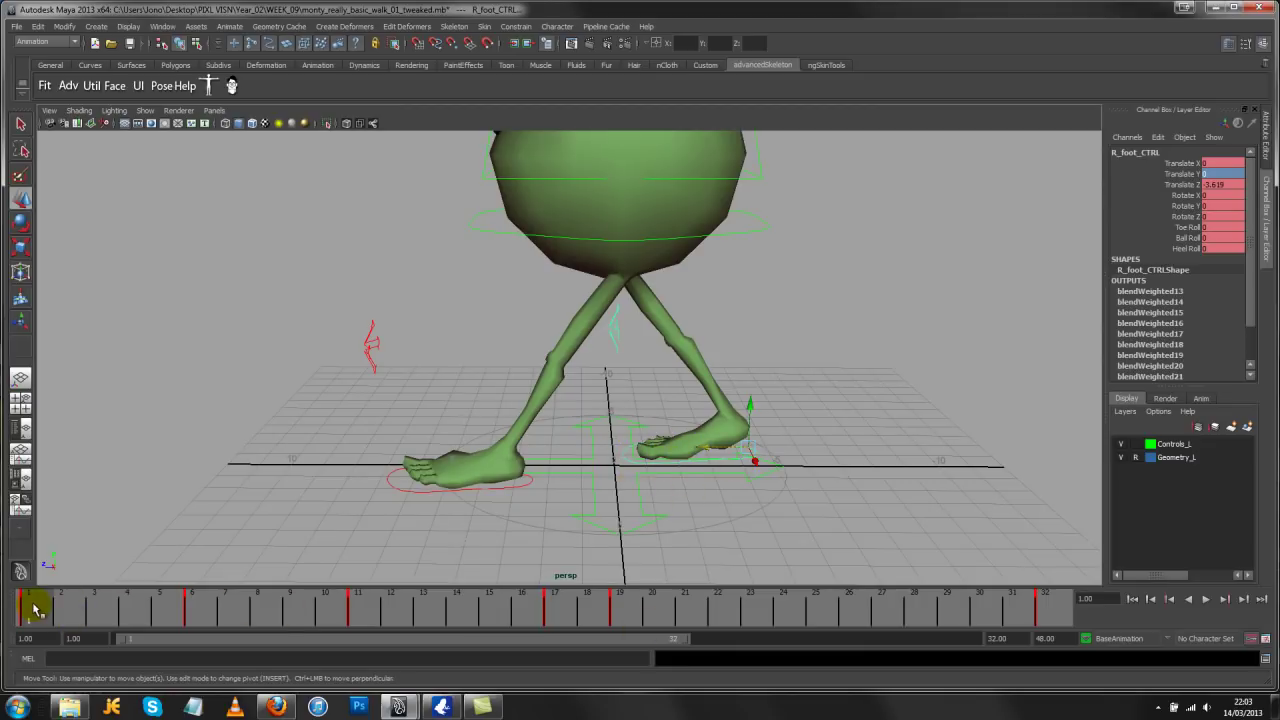
{"action": "left_click_drag", "start_coordinate": [37, 612], "coordinate": [556, 614], "text": "shift"}
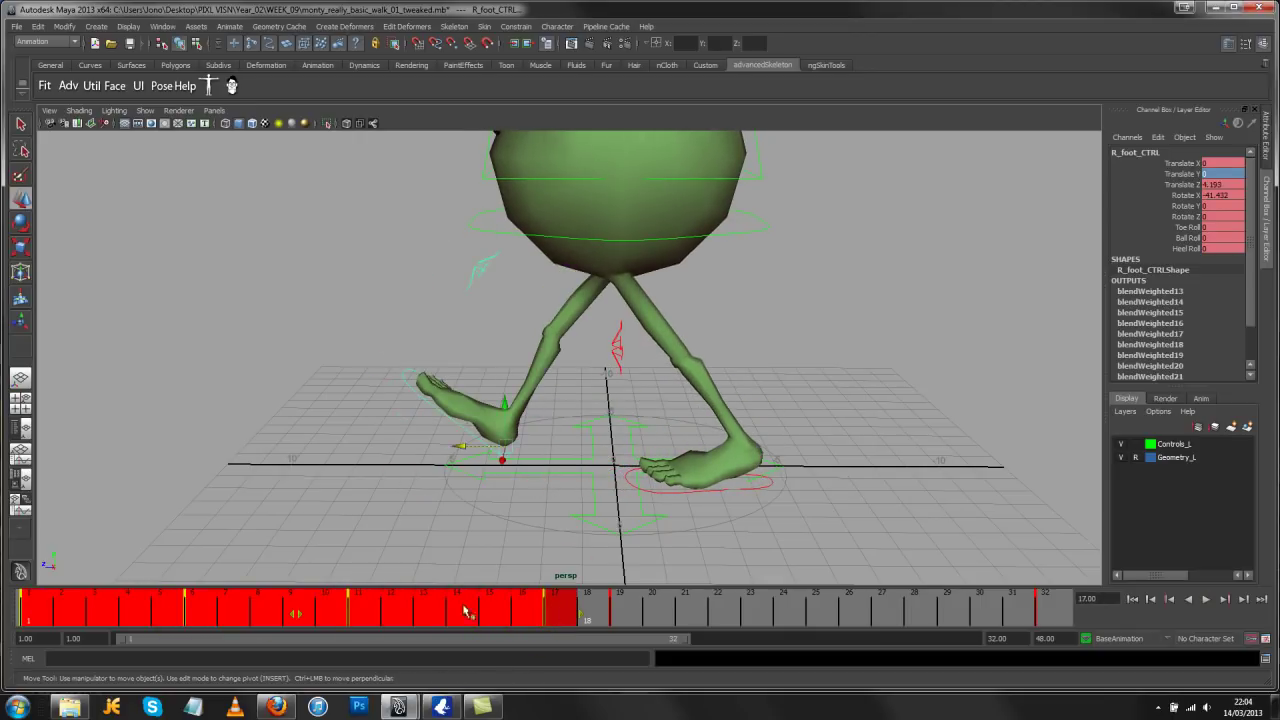
{"action": "left_click", "coordinate": [706, 491]}
{"action": "left_click", "coordinate": [573, 598]}
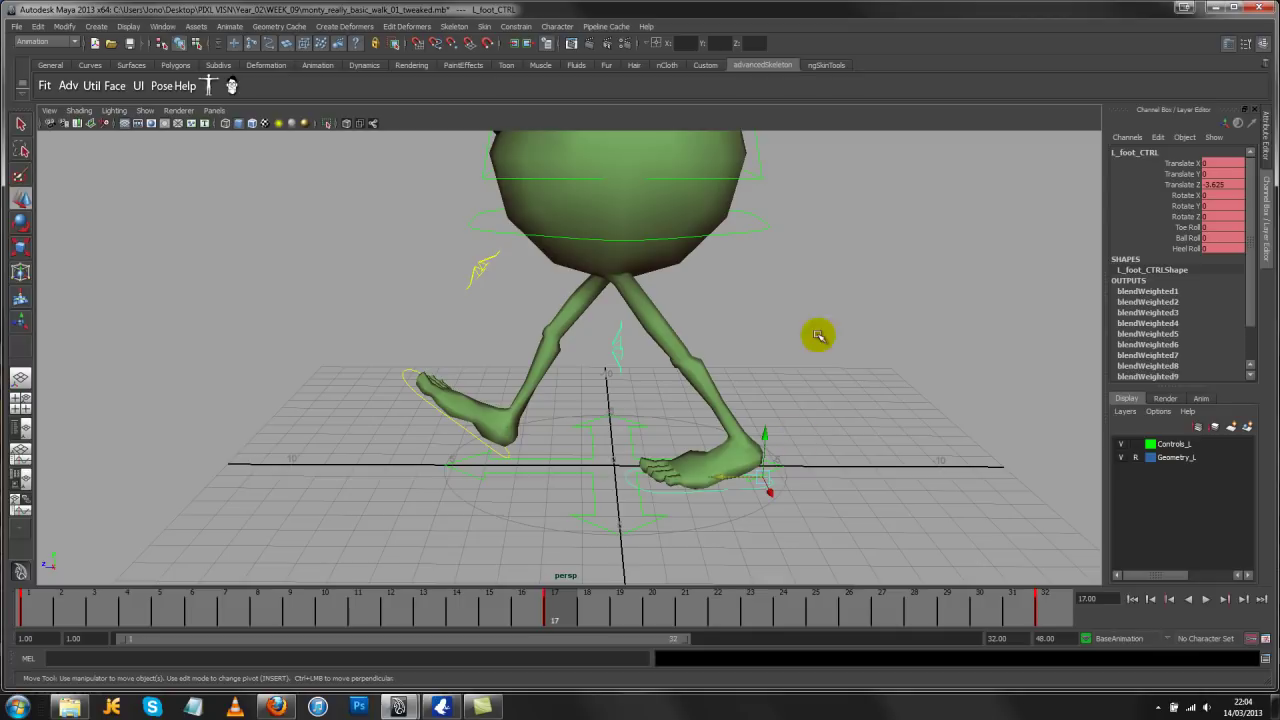
{"action": "left_click_drag", "start_coordinate": [38, 618], "coordinate": [575, 618], "text": "shift"}
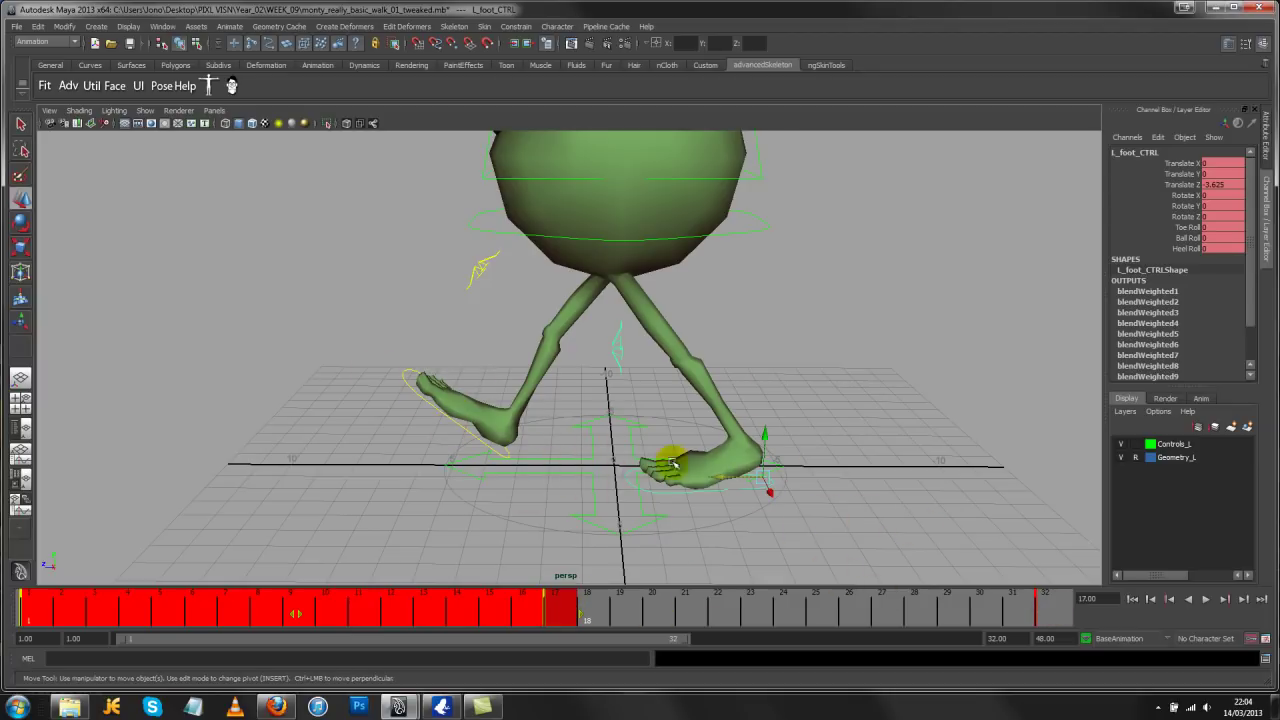
{"action": "left_click_drag", "start_coordinate": [668, 461], "coordinate": [838, 444], "text": "alt"}
{"action": "left_click", "coordinate": [446, 462]}
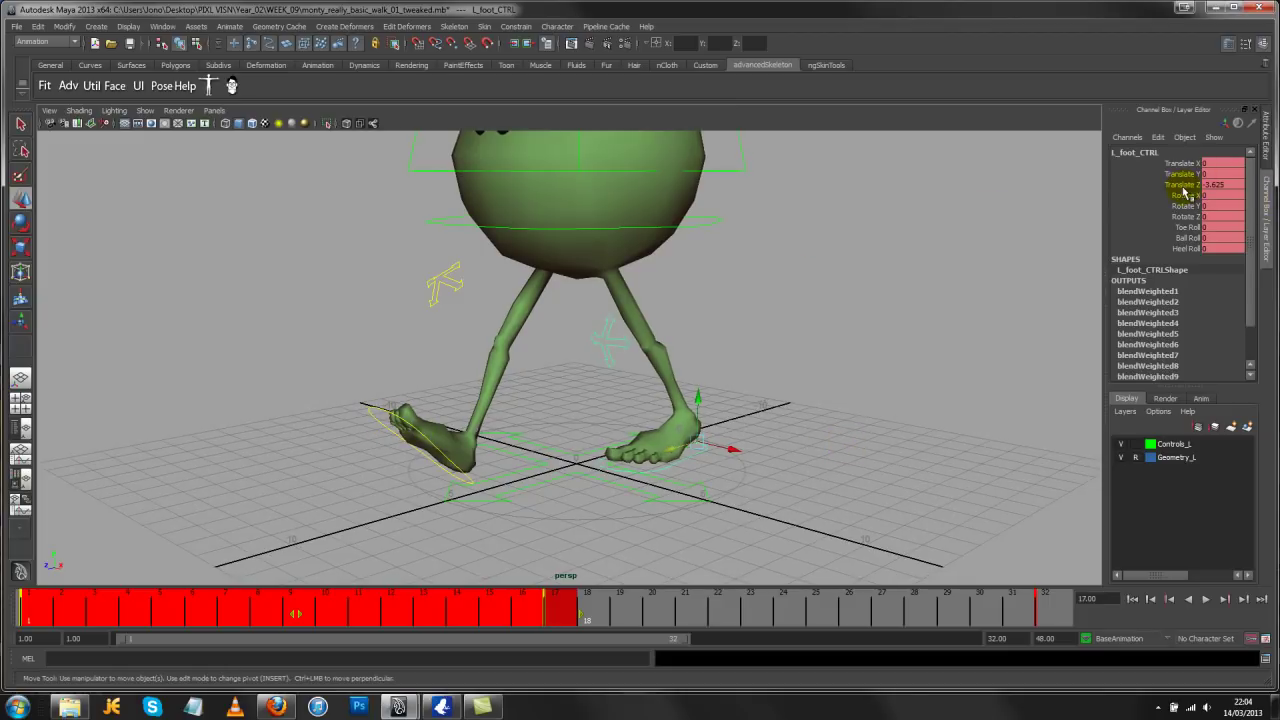
{"action": "key", "text": "e"}
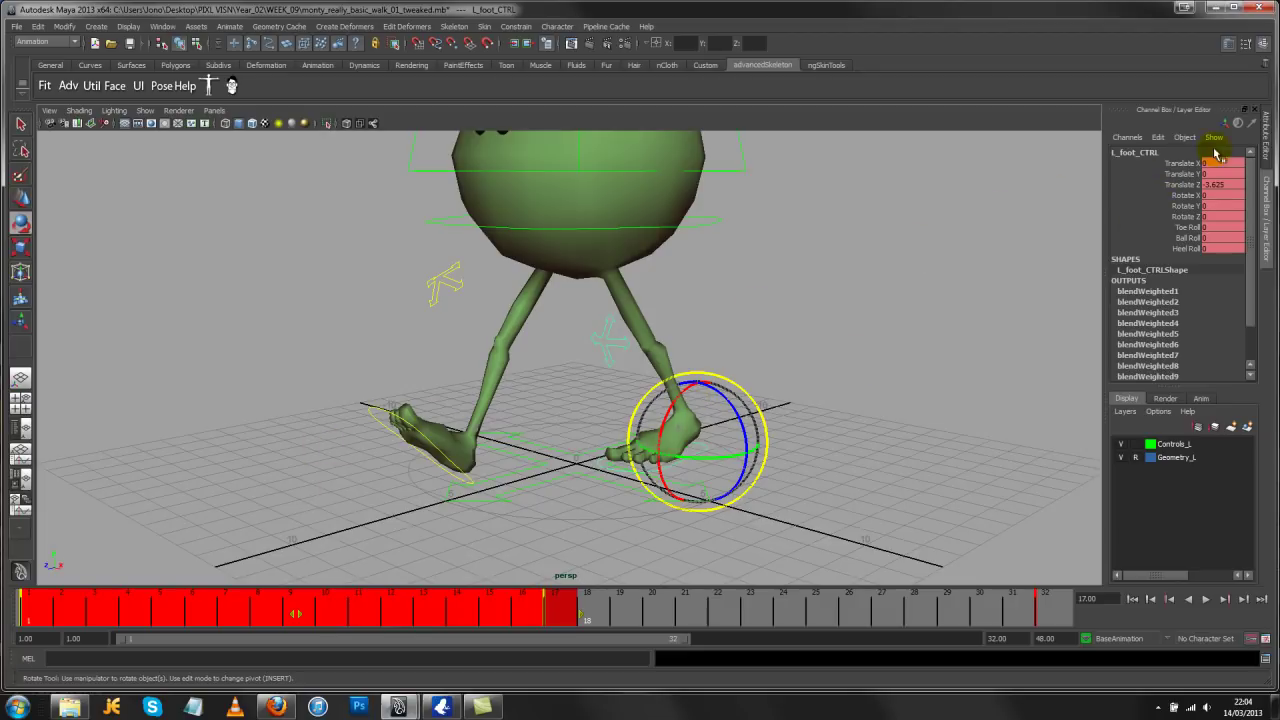
{"action": "mouse_move", "coordinate": [742, 456]}
{"action": "left_mouse_down", "text": "alt"}
{"action": "mouse_move", "coordinate": [757, 451]}
{"action": "mouse_move", "coordinate": [700, 400]}
{"action": "mouse_move", "coordinate": [733, 437]}
{"action": "left_mouse_up", "text": "alt"}
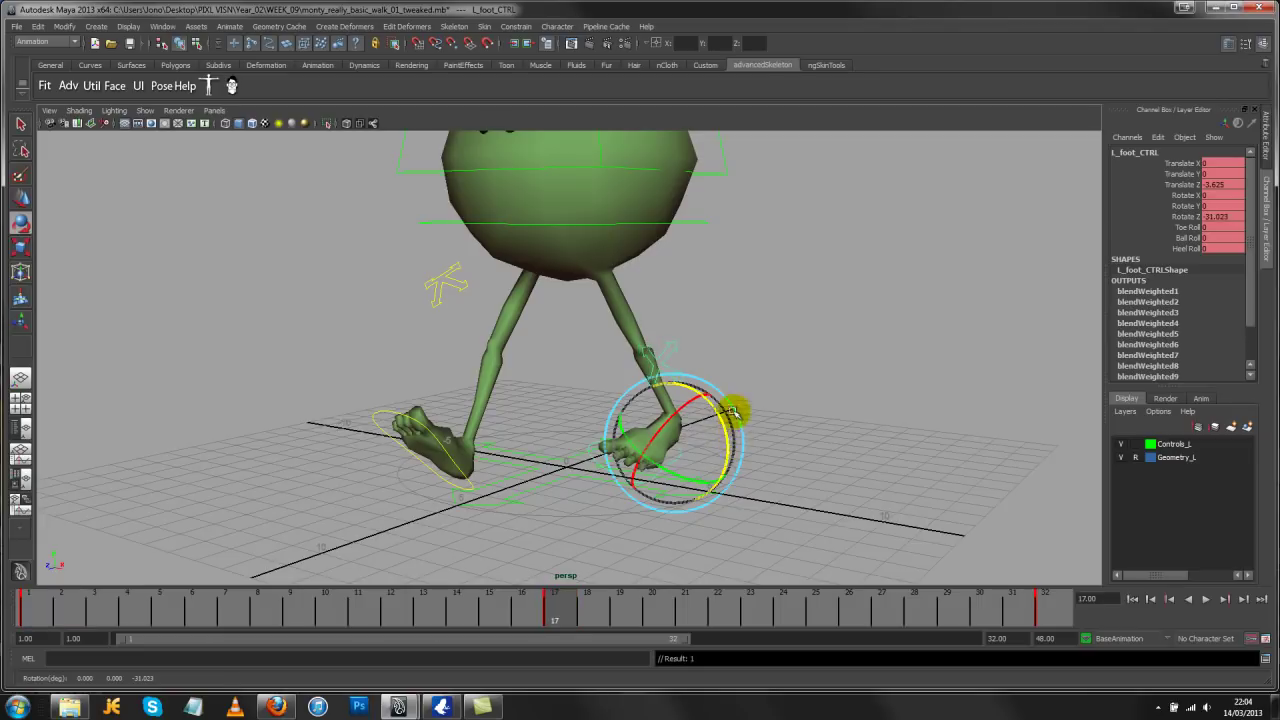
{"action": "key", "text": "ctrl+z"}
{"action": "key", "text": "w"}
{"action": "key", "text": "e"}
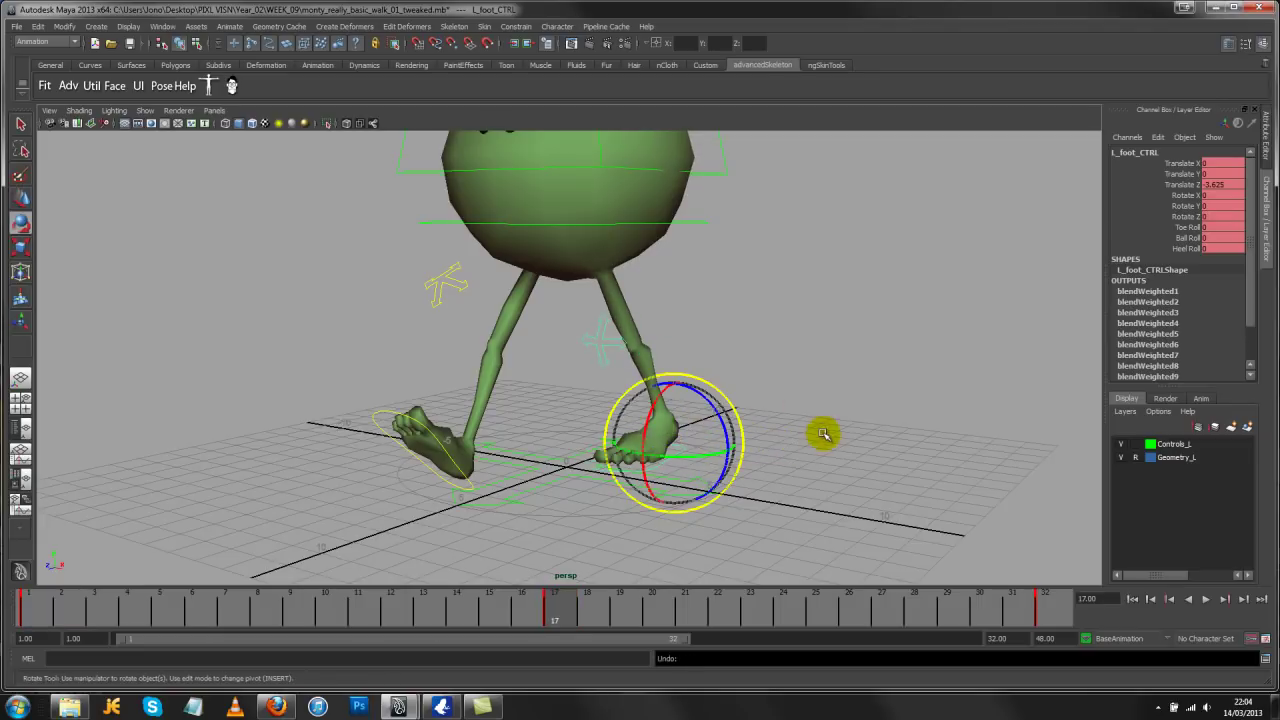
{"action": "left_click_drag", "start_coordinate": [823, 434], "coordinate": [703, 466], "text": "alt"}
{"action": "left_click_drag", "start_coordinate": [745, 527], "coordinate": [773, 481], "text": "alt"}
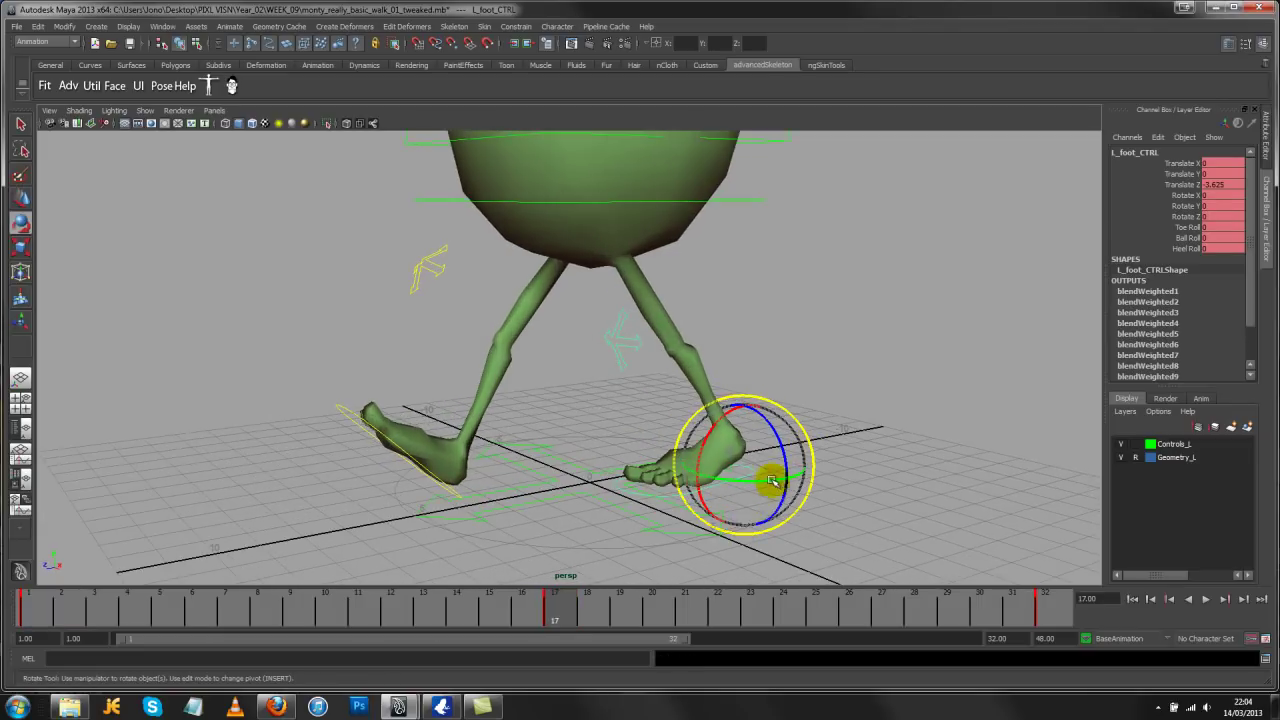
{"action": "key", "text": "w"}
{"action": "left_click", "coordinate": [368, 426]}
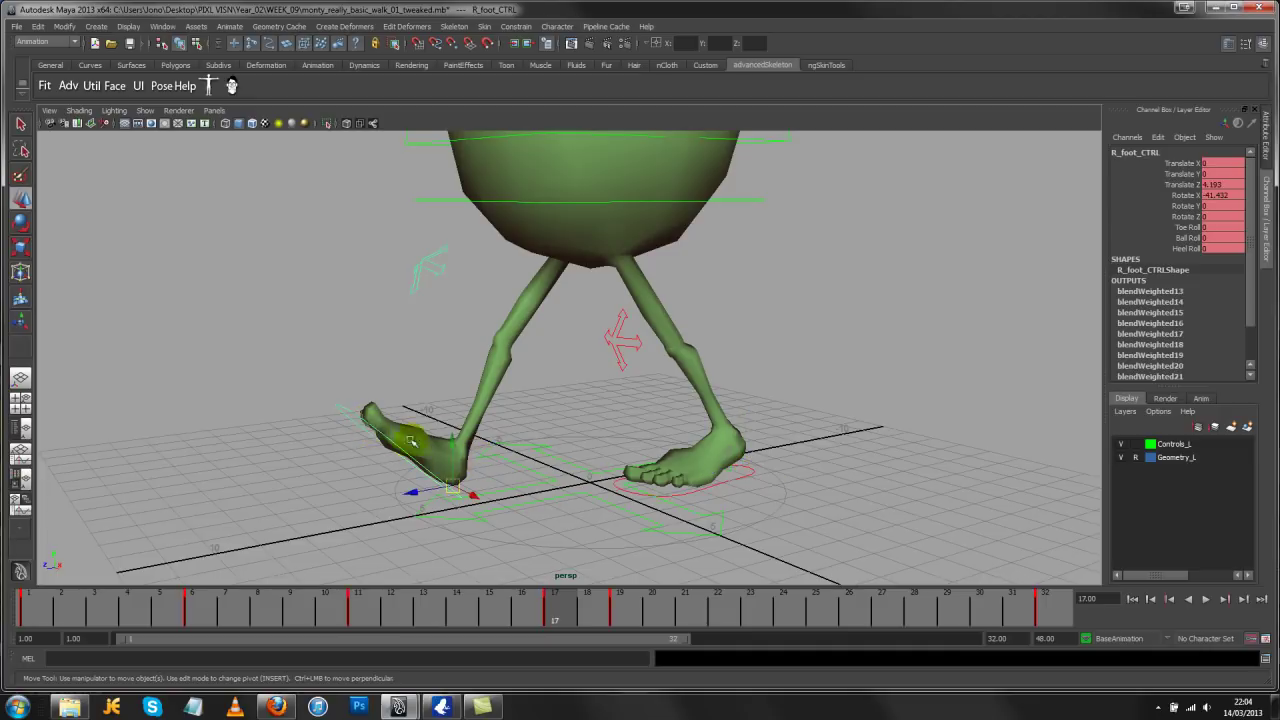
{"action": "key", "text": "e"}
{"action": "left_click_drag", "start_coordinate": [470, 452], "coordinate": [478, 498]}
{"action": "left_click_drag", "start_coordinate": [478, 498], "coordinate": [551, 486], "text": "alt"}
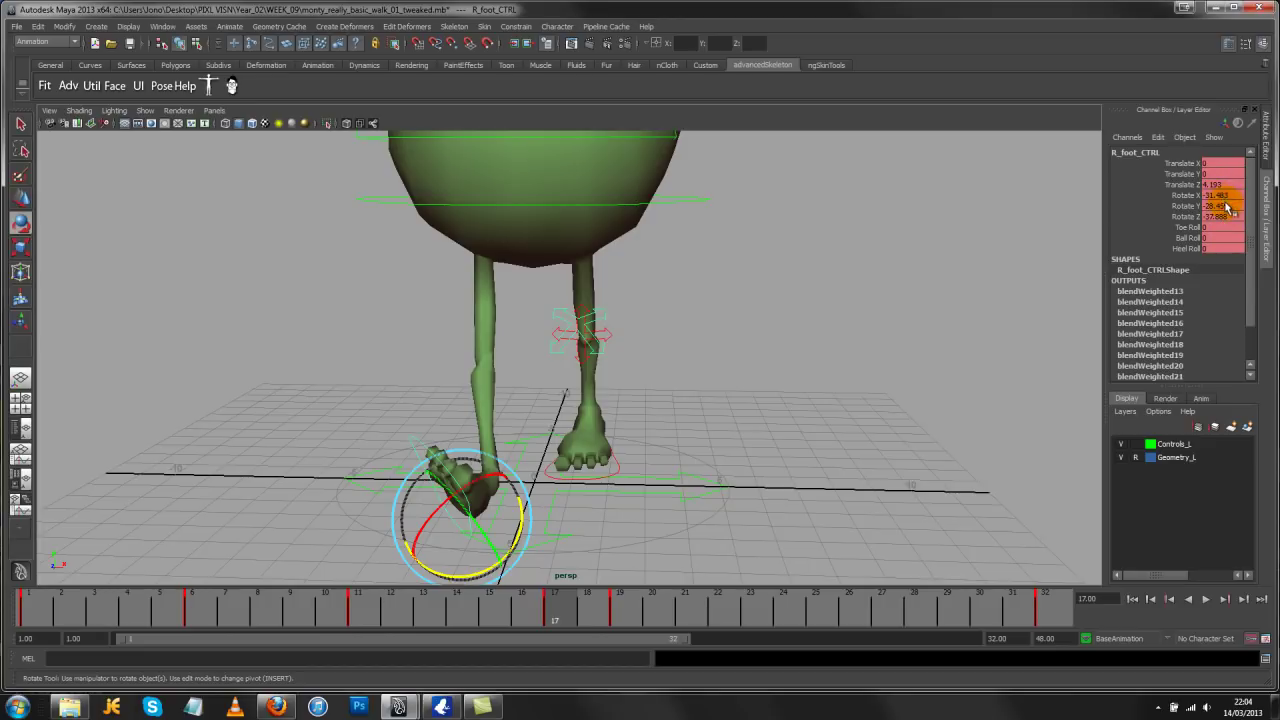
{"action": "key", "text": "ctrl+z"}
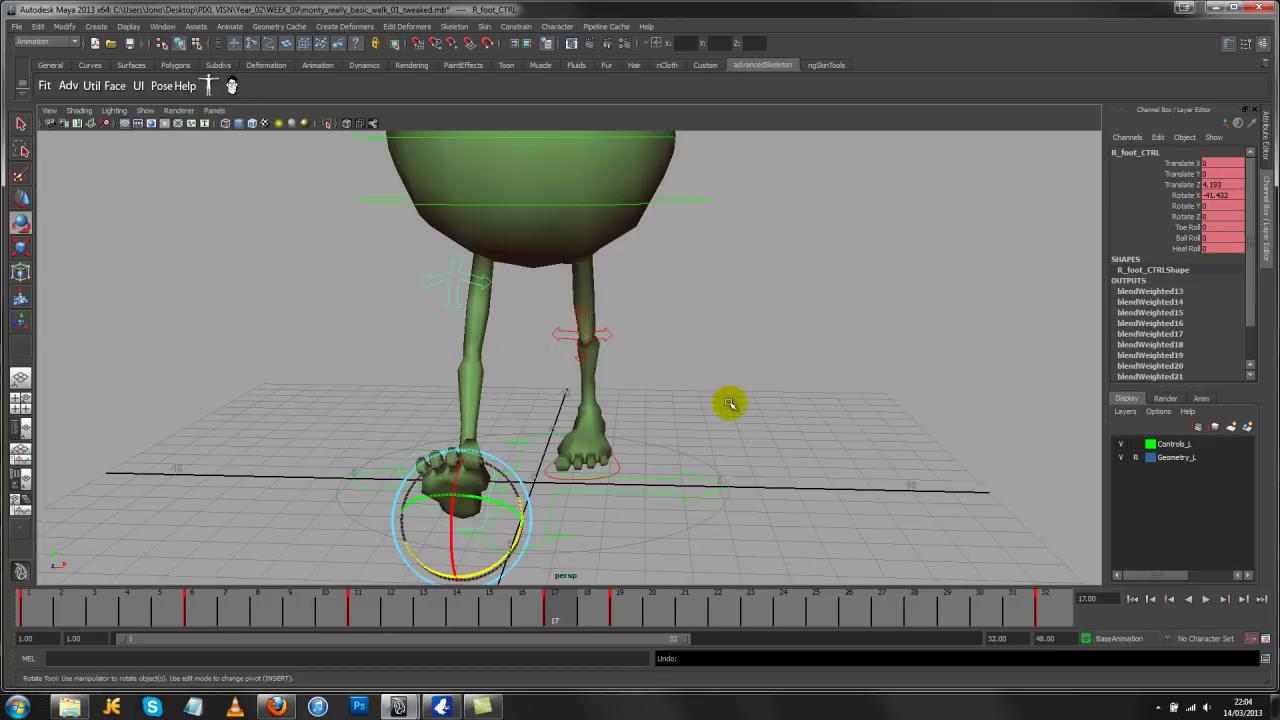
{"action": "mouse_move", "coordinate": [770, 374]}
{"action": "left_mouse_down", "text": "alt"}
{"action": "mouse_move", "coordinate": [600, 374]}
{"action": "mouse_move", "coordinate": [751, 374]}
{"action": "mouse_move", "coordinate": [717, 345]}
{"action": "mouse_move", "coordinate": [763, 386]}
{"action": "left_mouse_up", "text": "alt"}
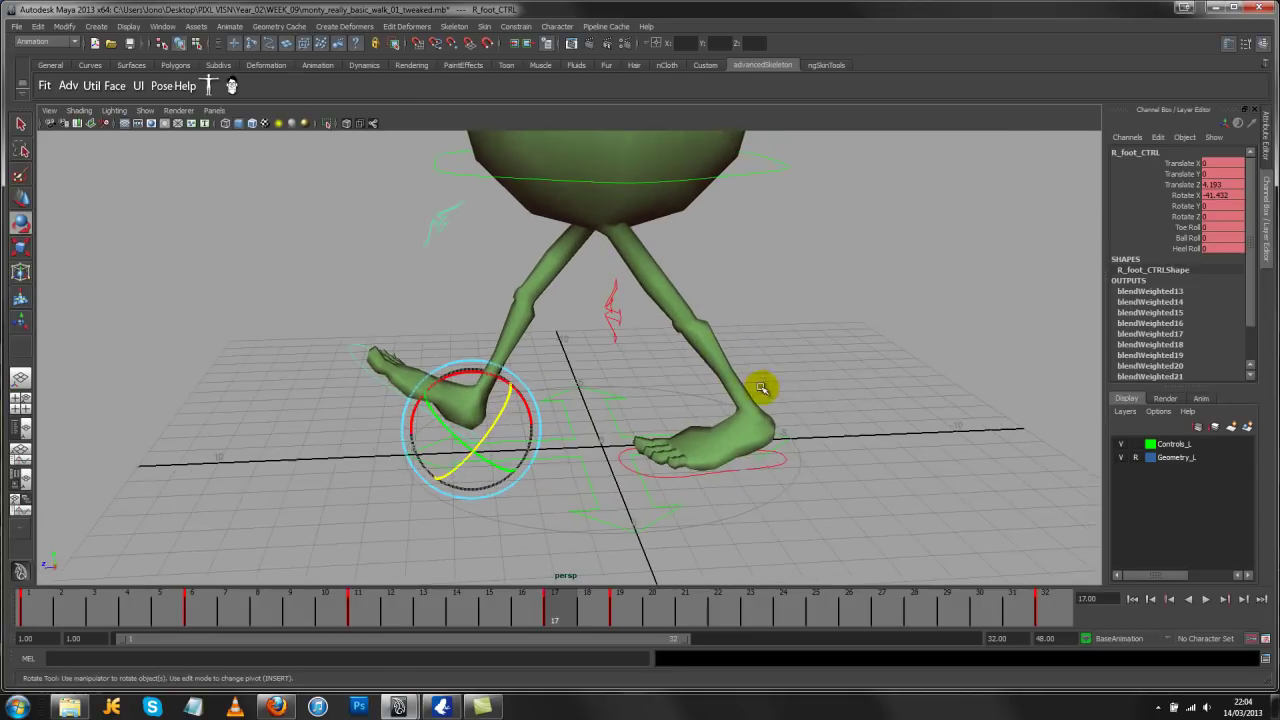
{"action": "key", "text": "w"}
{"action": "left_click", "coordinate": [745, 470]}
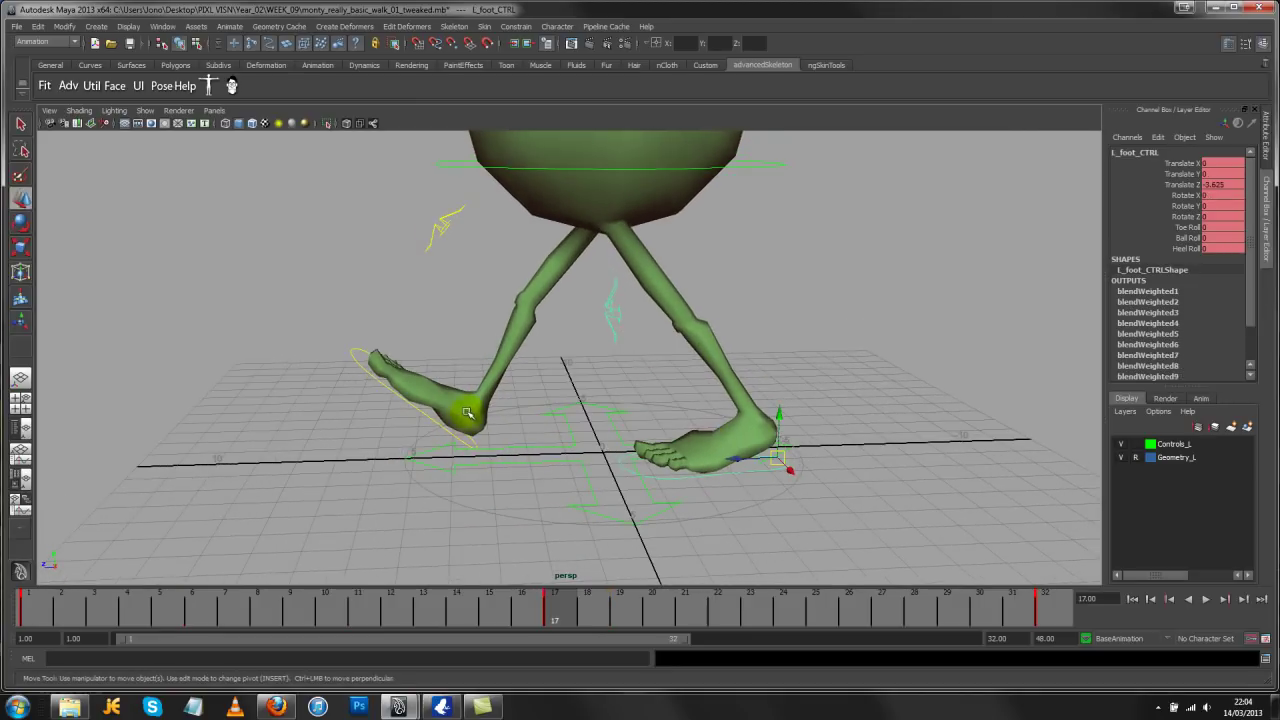
{"action": "left_click", "coordinate": [419, 410]}
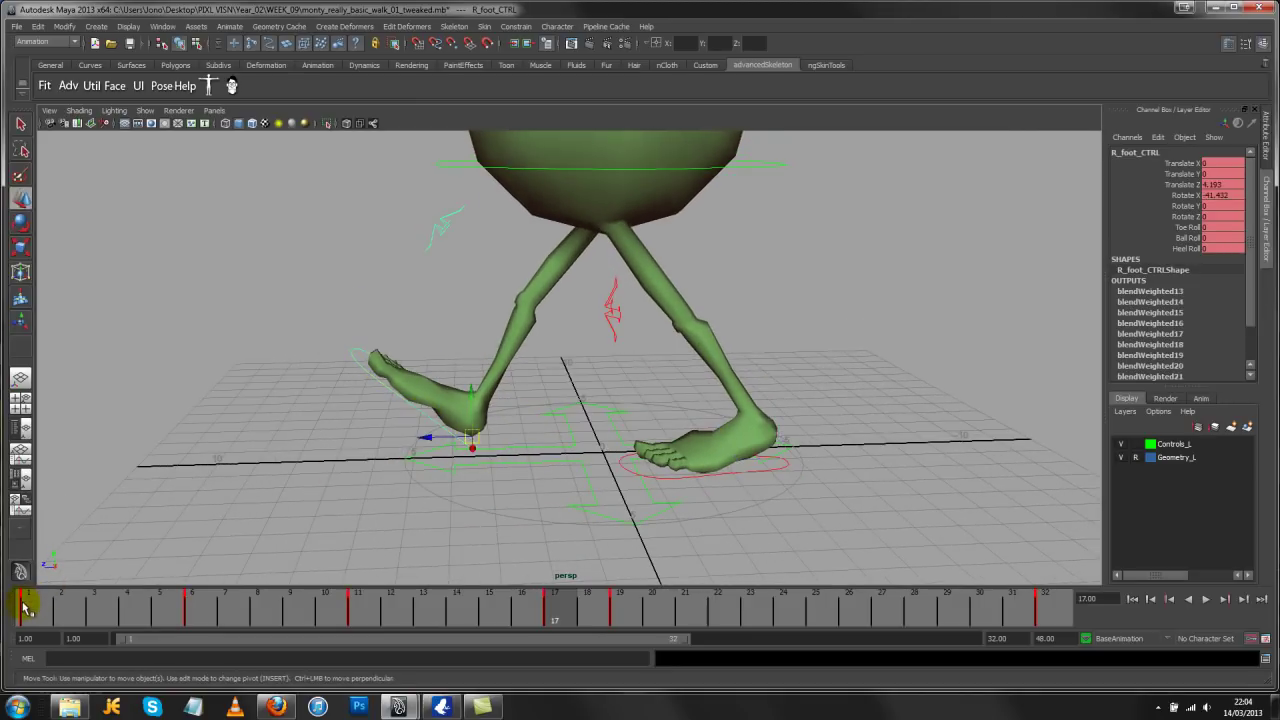
Select frames 1–17 on the time slider and copy the right foot's keys
{"action": "mouse_move", "coordinate": [24, 605]}
{"action": "left_mouse_down", "text": "shift"}
{"action": "mouse_move", "coordinate": [268, 614]}
{"action": "mouse_move", "coordinate": [40, 612]}
{"action": "left_mouse_up", "text": "shift"}
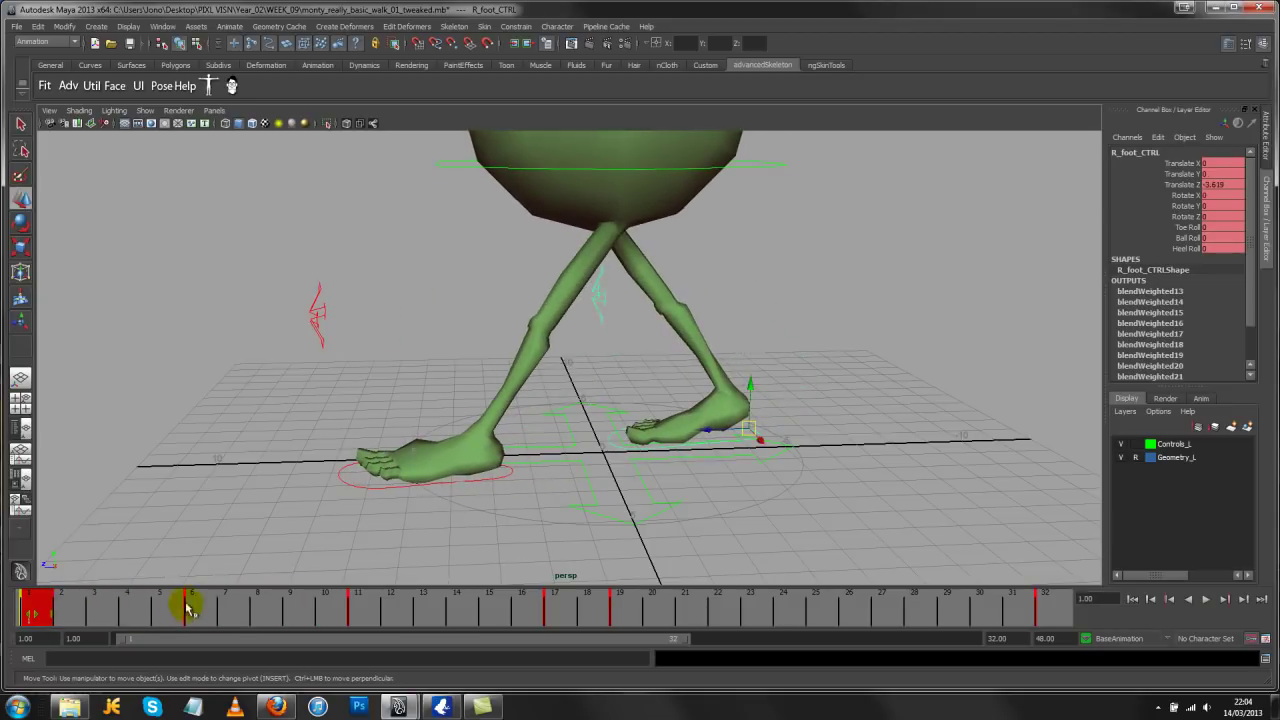
{"action": "left_click", "coordinate": [188, 607]}
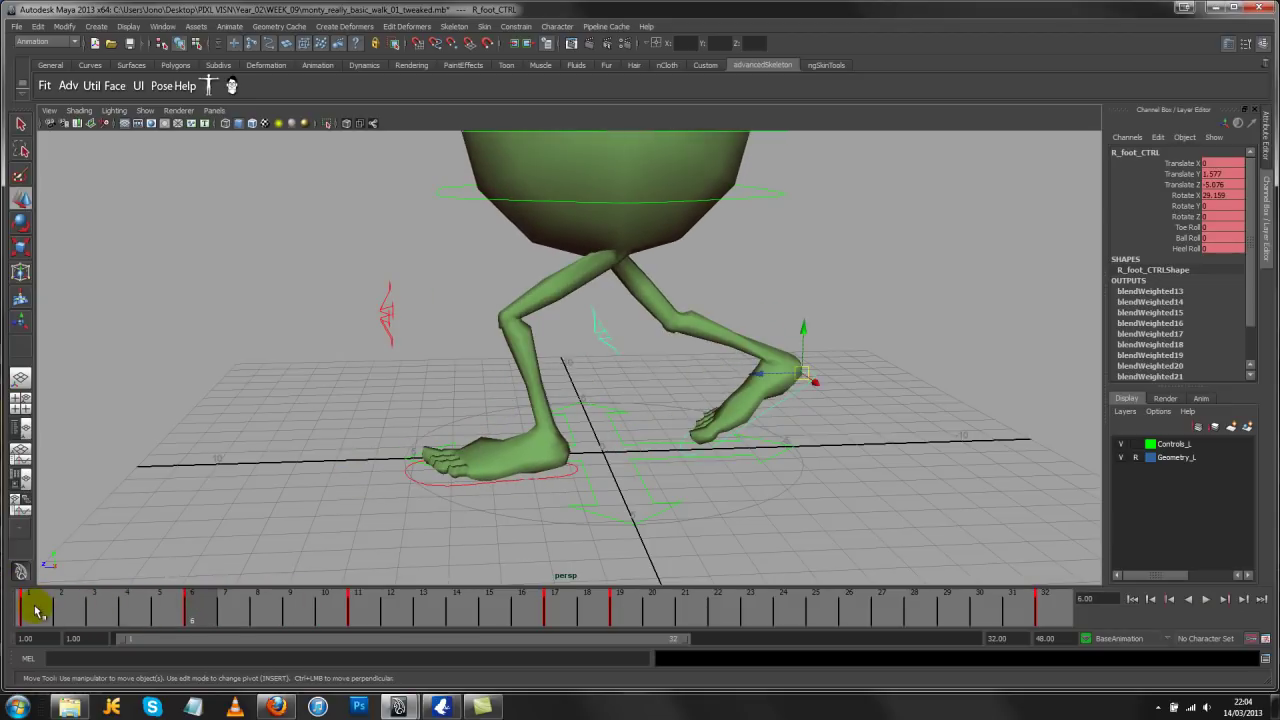
{"action": "left_click", "coordinate": [35, 611], "text": "shift"}
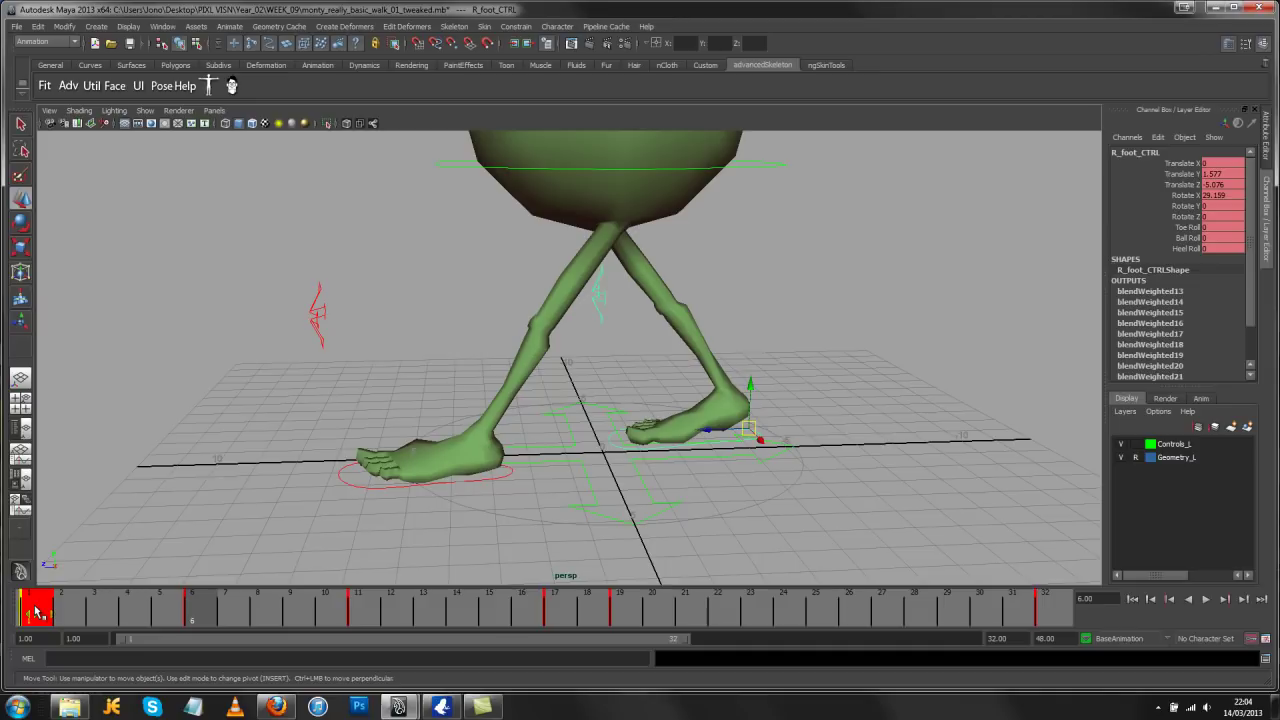
{"action": "left_click", "coordinate": [126, 612]}
{"action": "left_click", "coordinate": [33, 612], "text": "shift"}
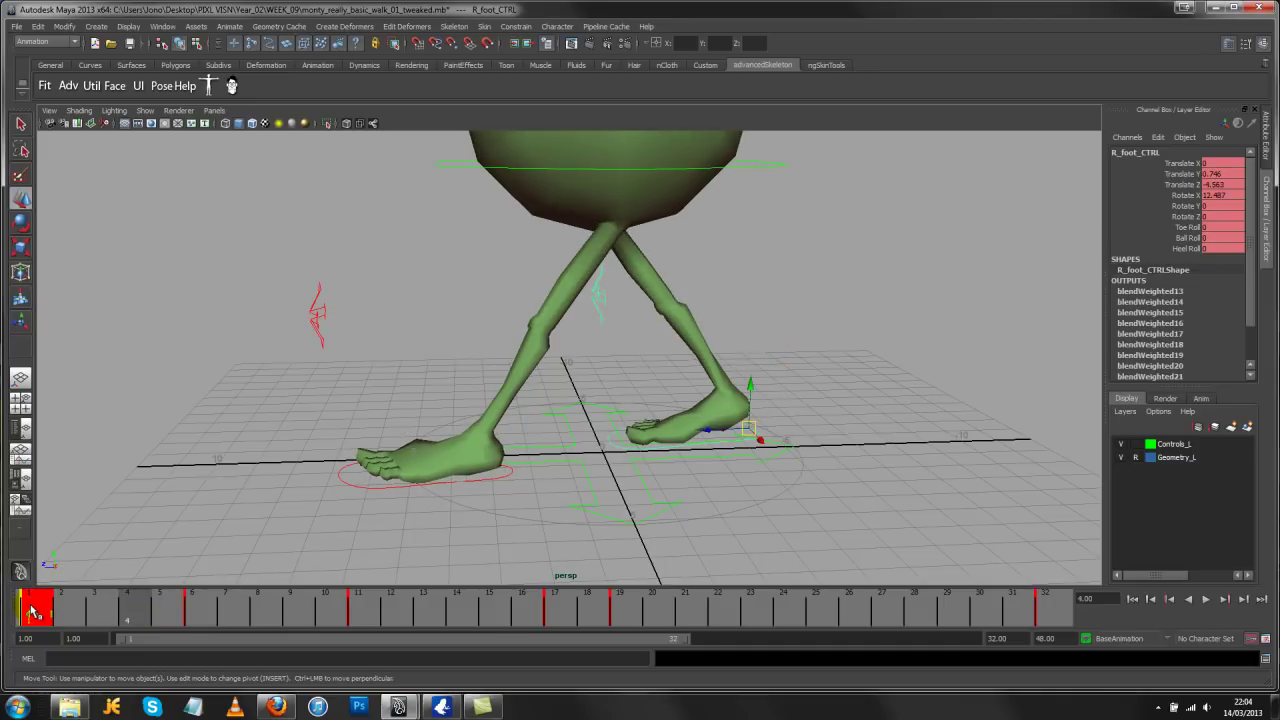
{"action": "left_click_drag", "start_coordinate": [33, 612], "coordinate": [547, 605], "text": "shift"}
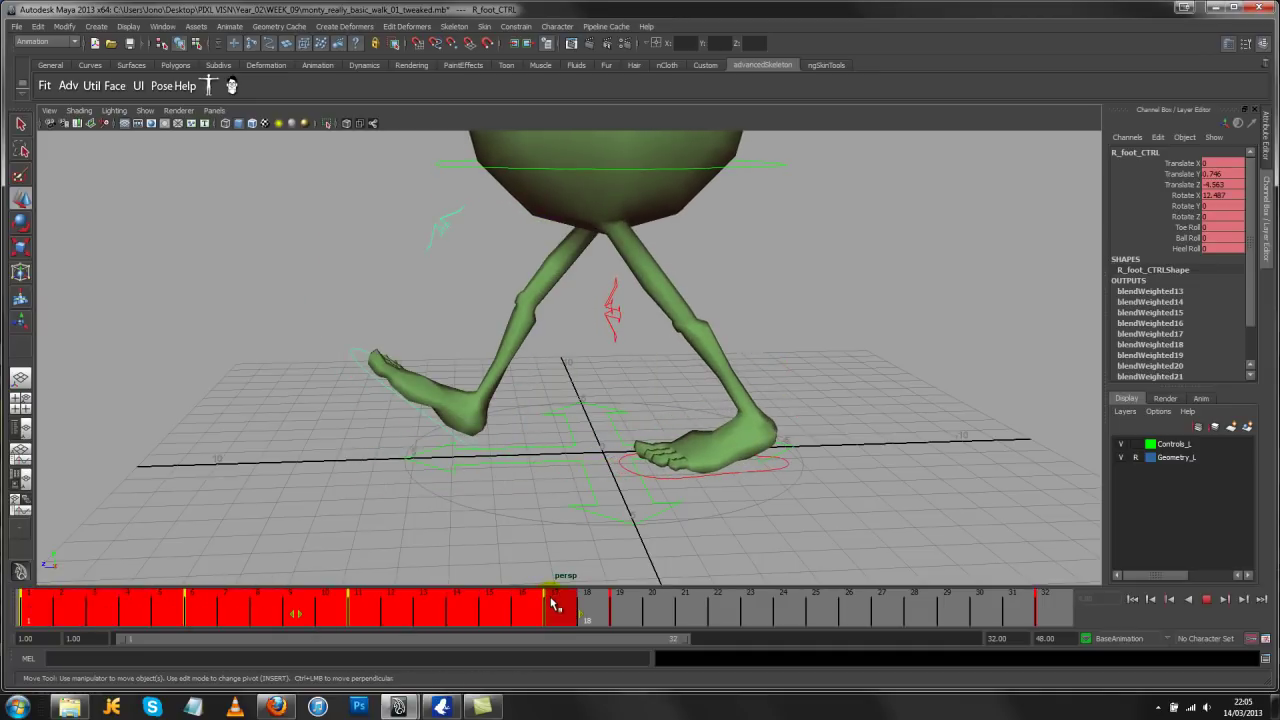
{"action": "right_click", "coordinate": [287, 622]}
{"action": "left_click", "coordinate": [283, 450]}
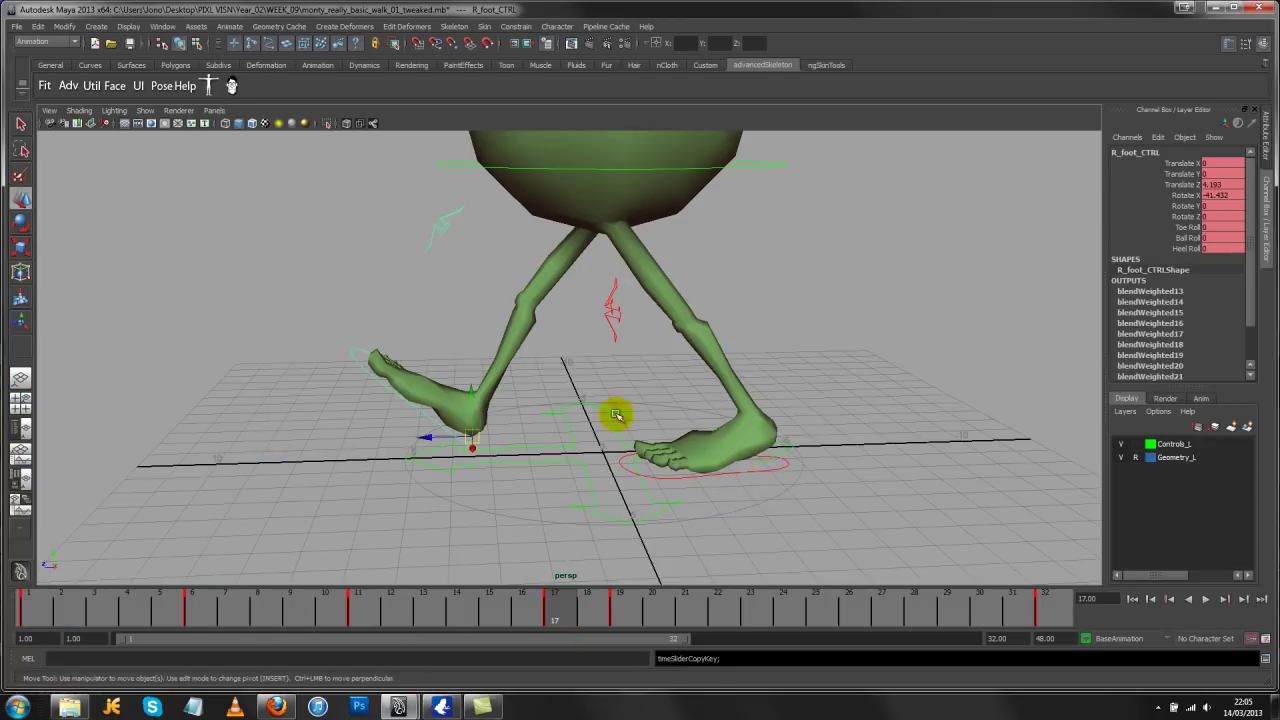
Paste the copied keys onto the left foot control at frame 17
{"action": "left_click", "coordinate": [742, 478]}
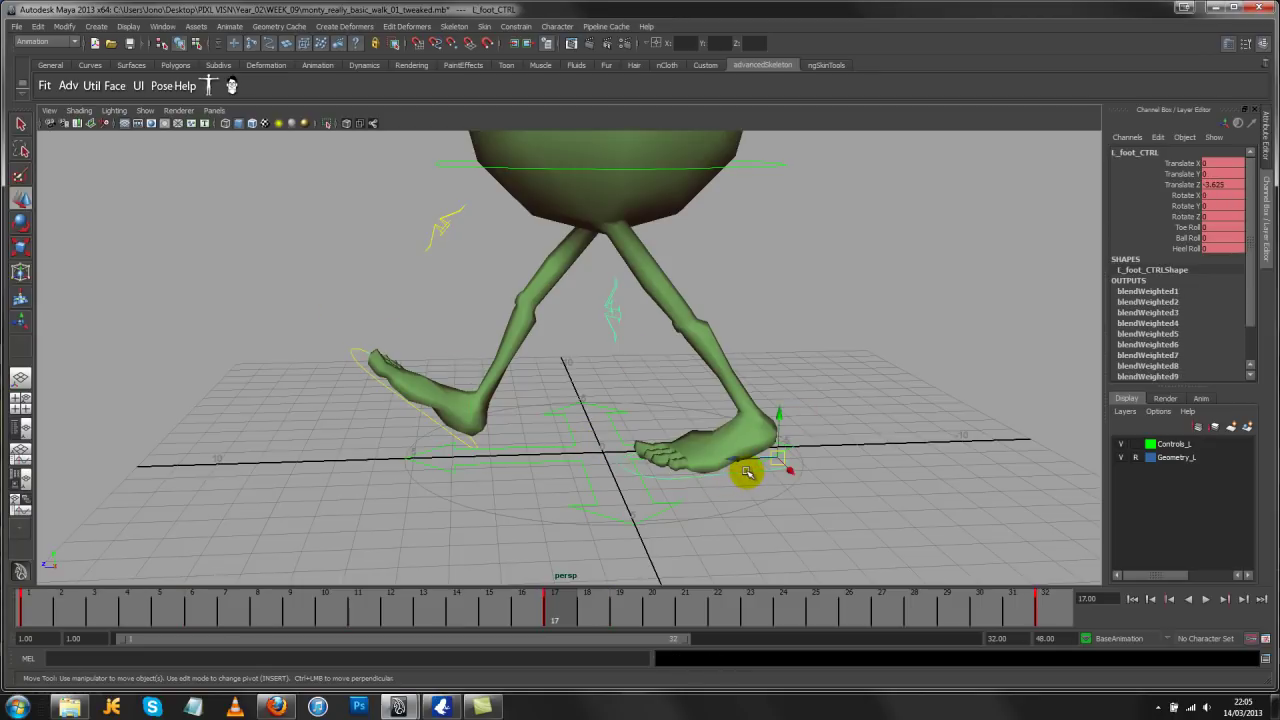
{"action": "right_click", "coordinate": [555, 612]}
{"action": "left_click", "coordinate": [723, 468]}
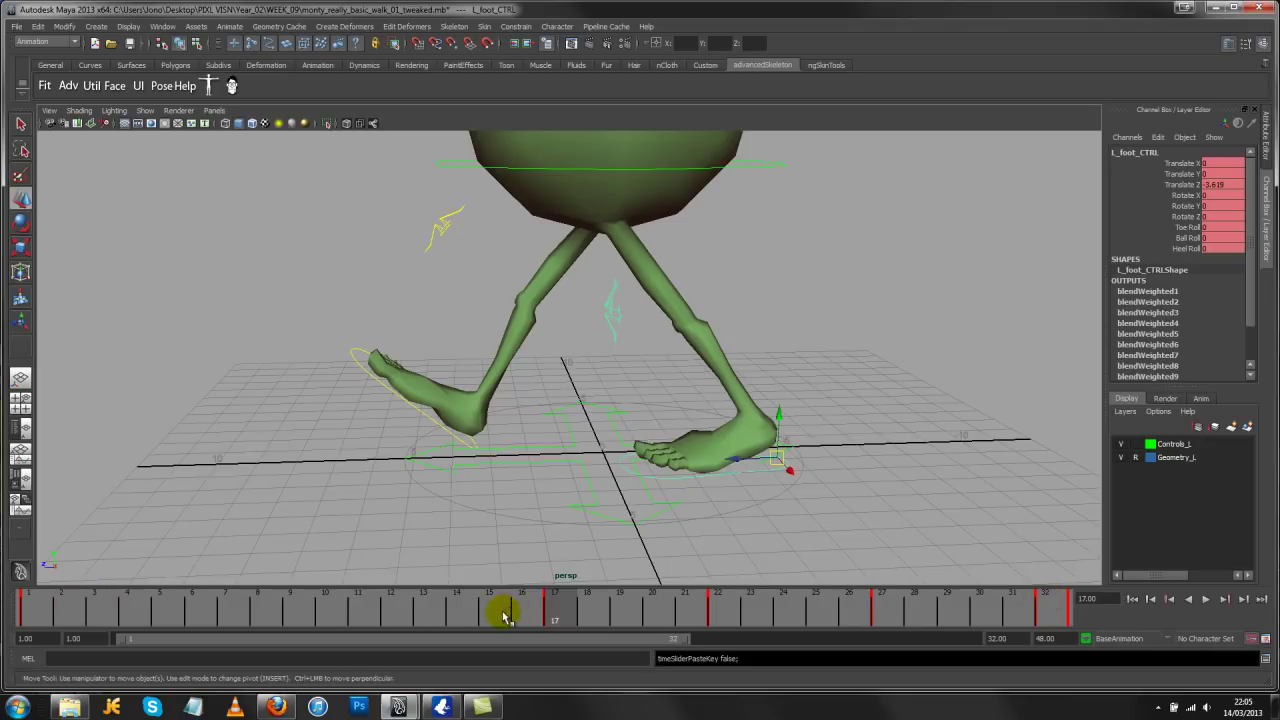
Play the walk from frame 1, extend the playback range end from 32 to 33, and view frame 33
{"action": "left_click_drag", "start_coordinate": [503, 608], "coordinate": [553, 608]}
{"action": "left_click", "coordinate": [35, 602]}
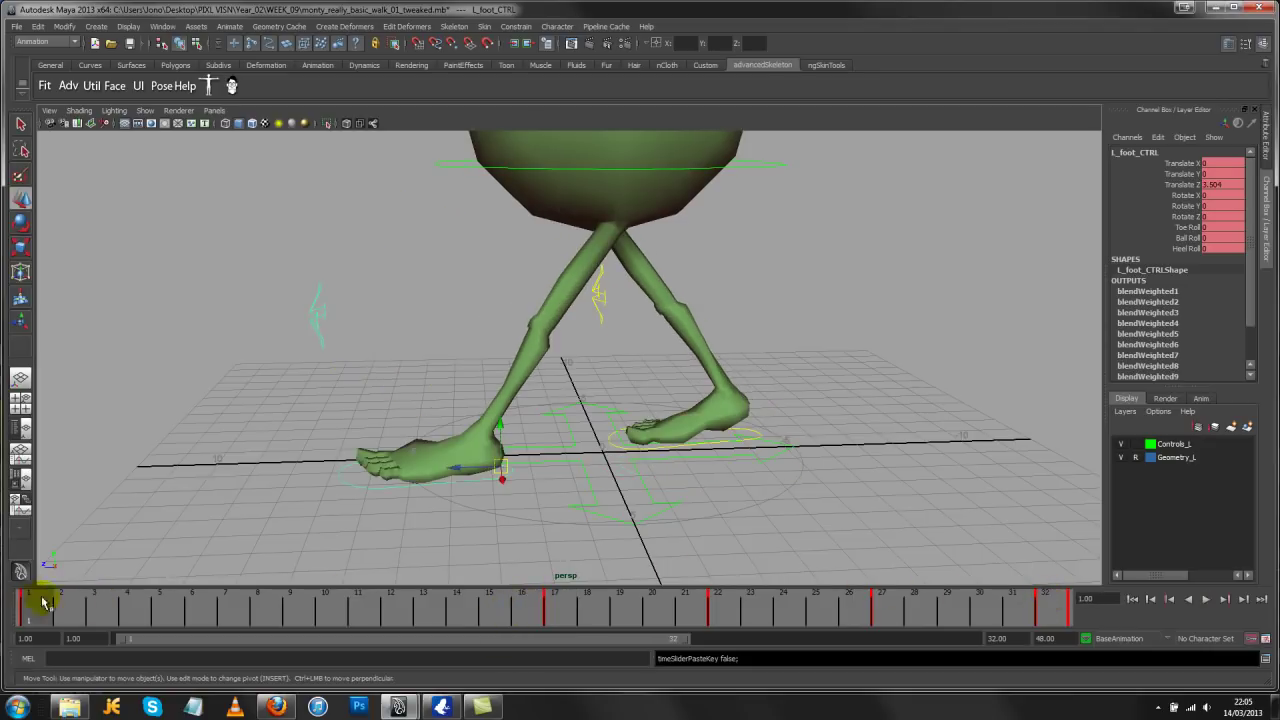
{"action": "key", "text": "alt+v"}
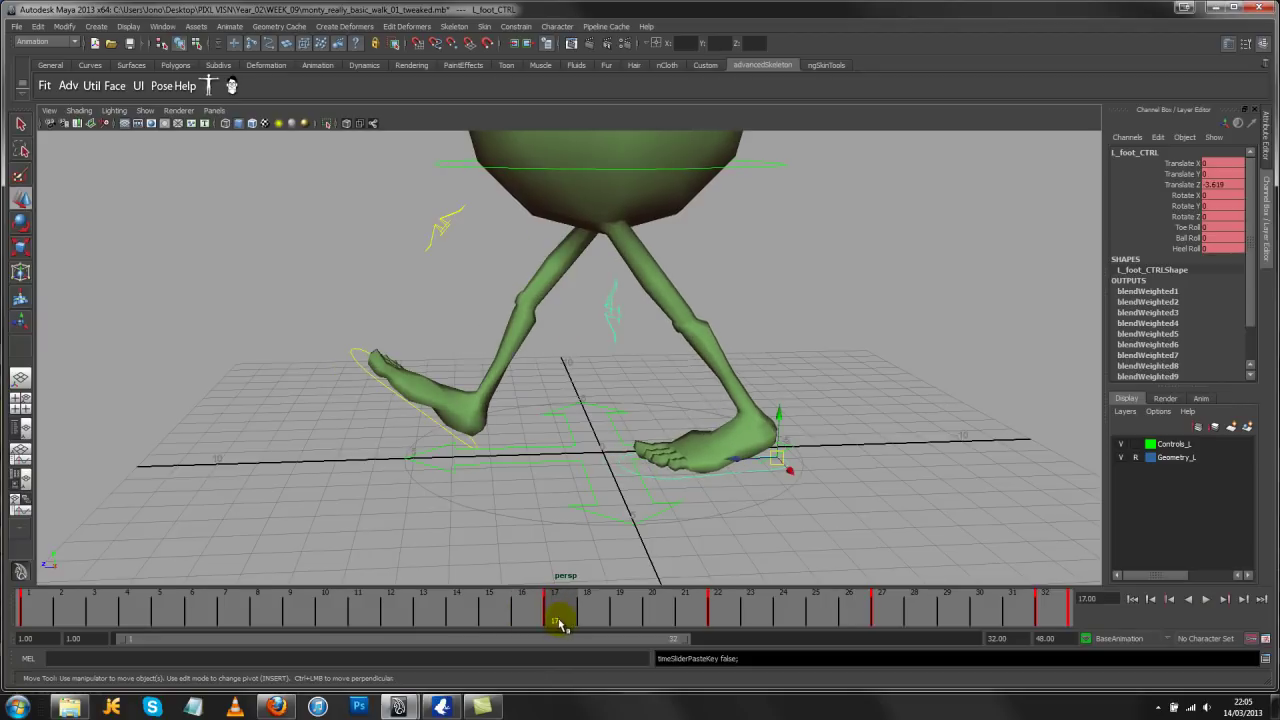
{"action": "key", "text": "alt+v"}
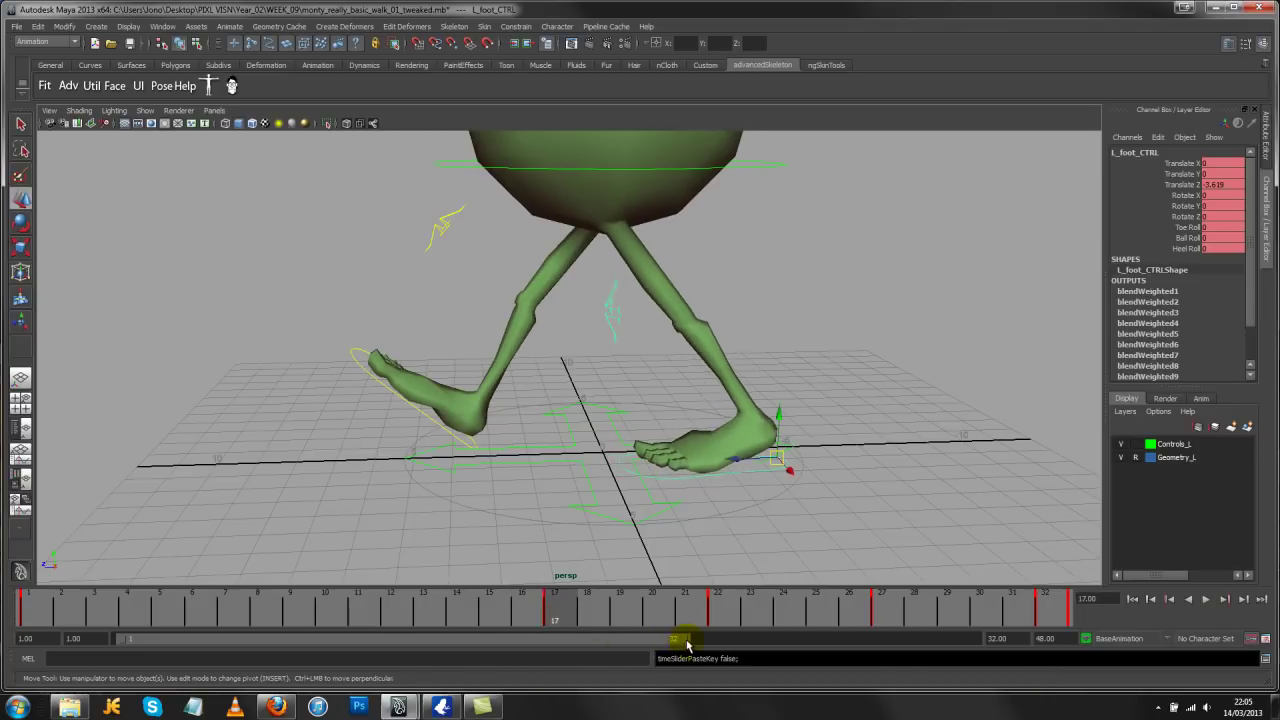
{"action": "left_click_drag", "start_coordinate": [686, 643], "coordinate": [697, 643]}
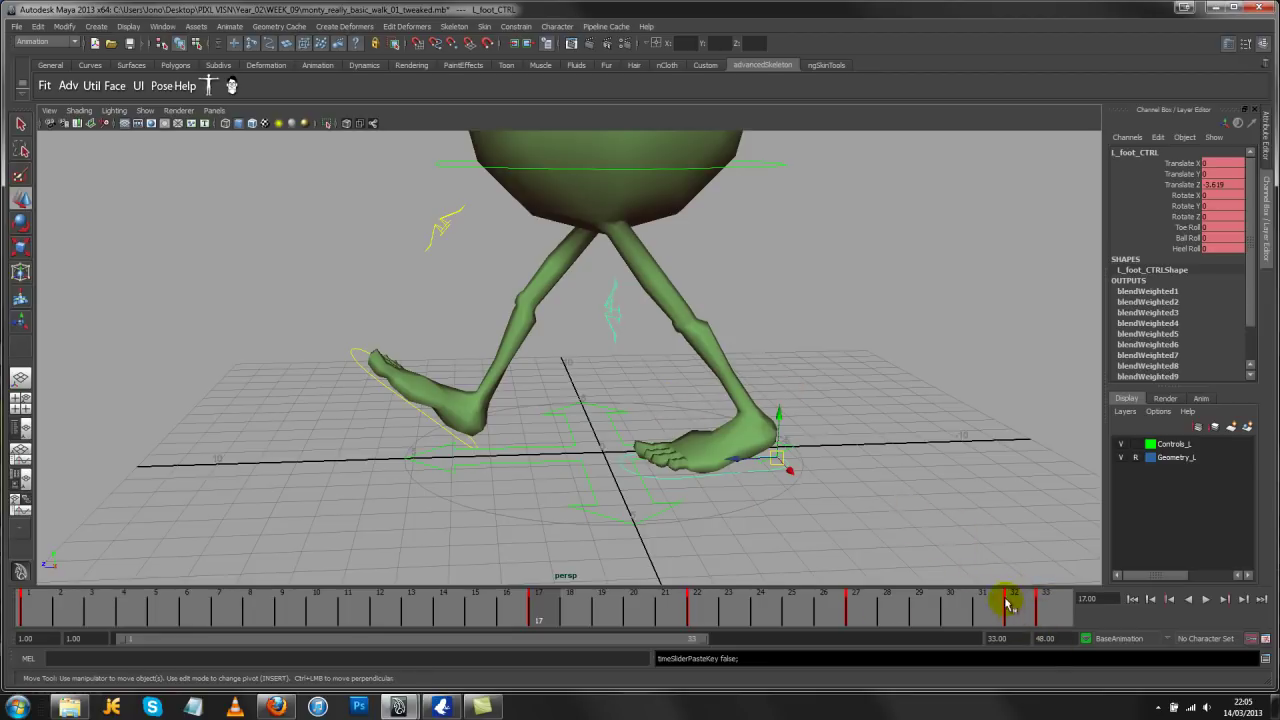
{"action": "left_click", "coordinate": [1050, 618]}
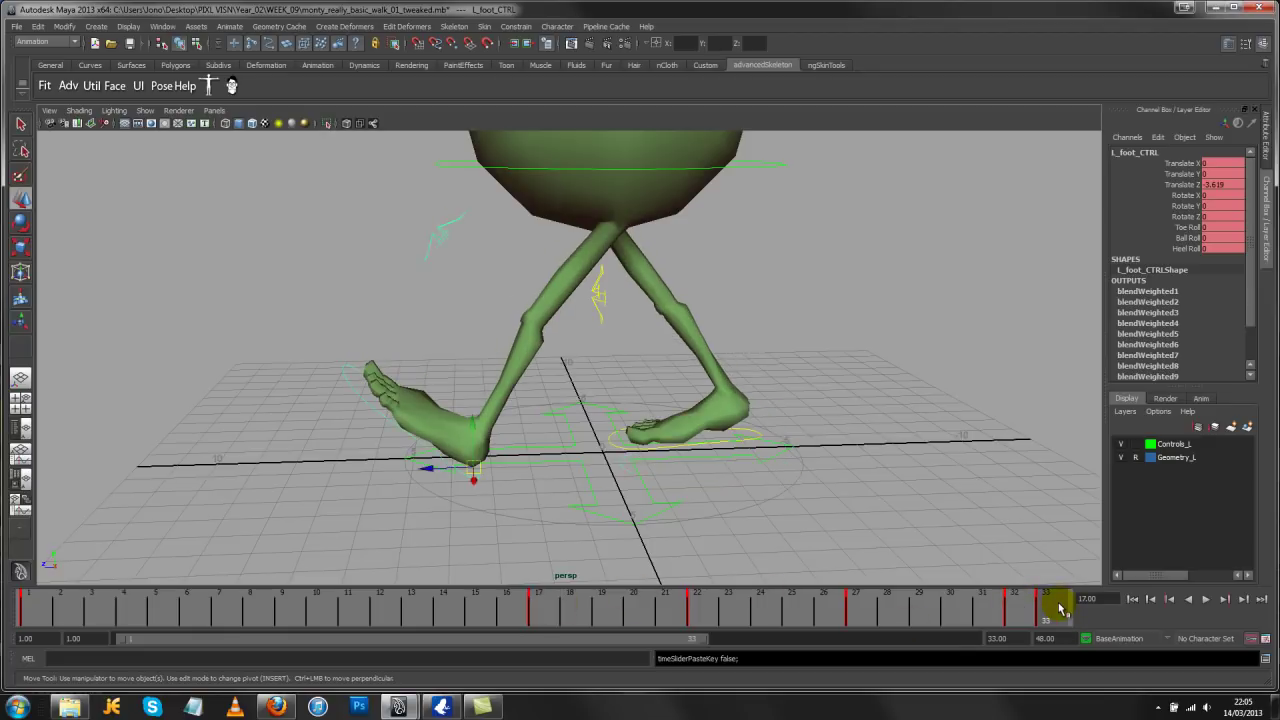
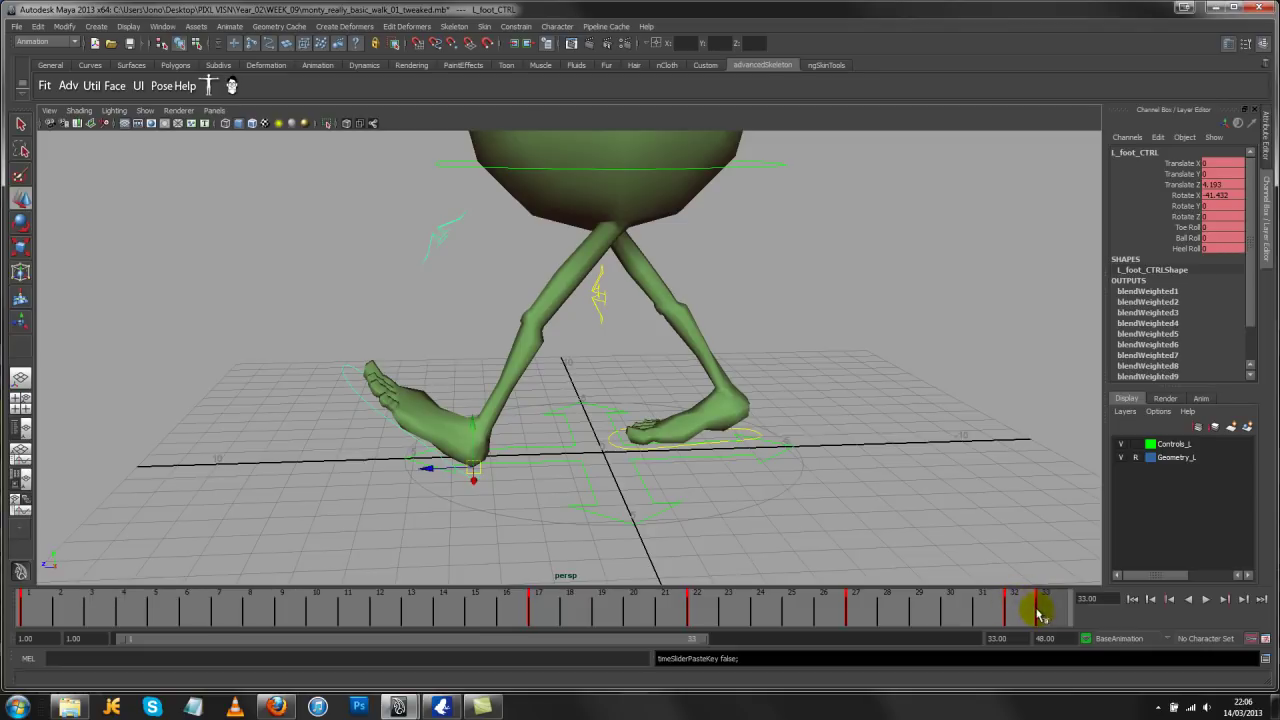
Delete the key at frame 33 and end the playback range at frame 32
{"action": "mouse_move", "coordinate": [1045, 604]}
{"action": "left_mouse_down"}
{"action": "mouse_move", "coordinate": [1017, 605]}
{"action": "mouse_move", "coordinate": [1052, 606]}
{"action": "left_mouse_up"}
{"action": "right_click", "coordinate": [1053, 610]}
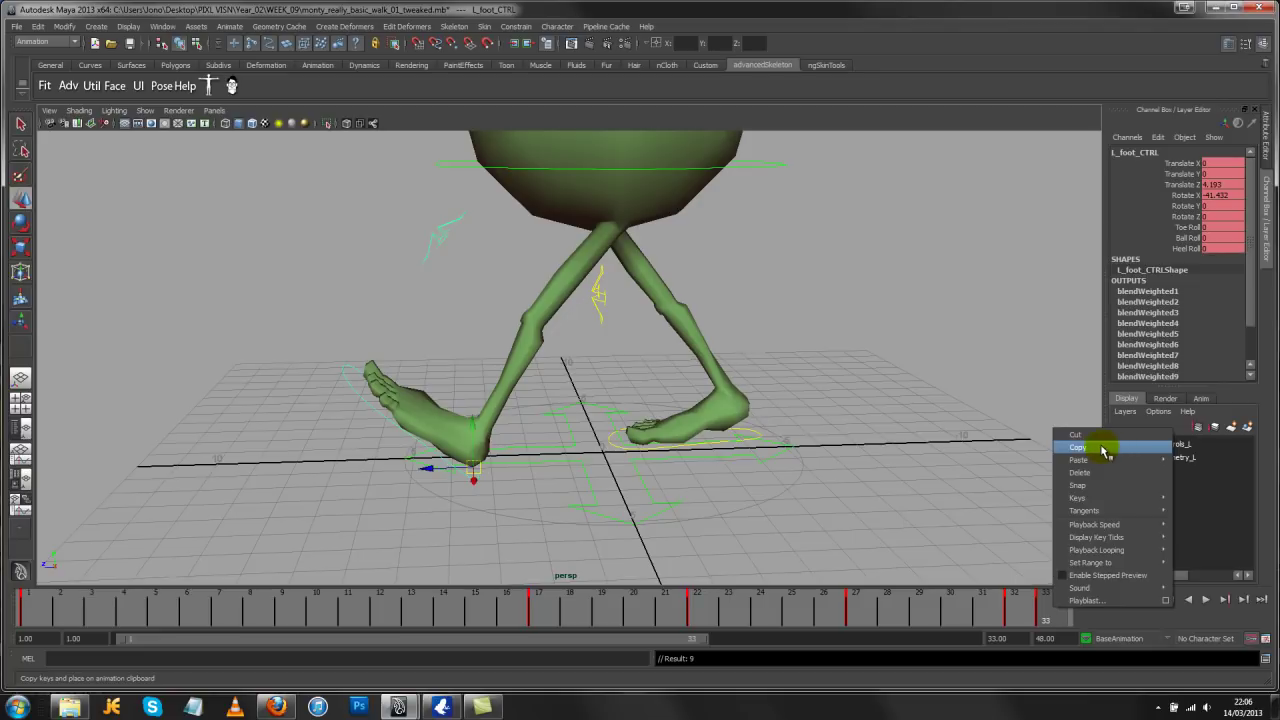
{"action": "left_click", "coordinate": [1141, 480]}
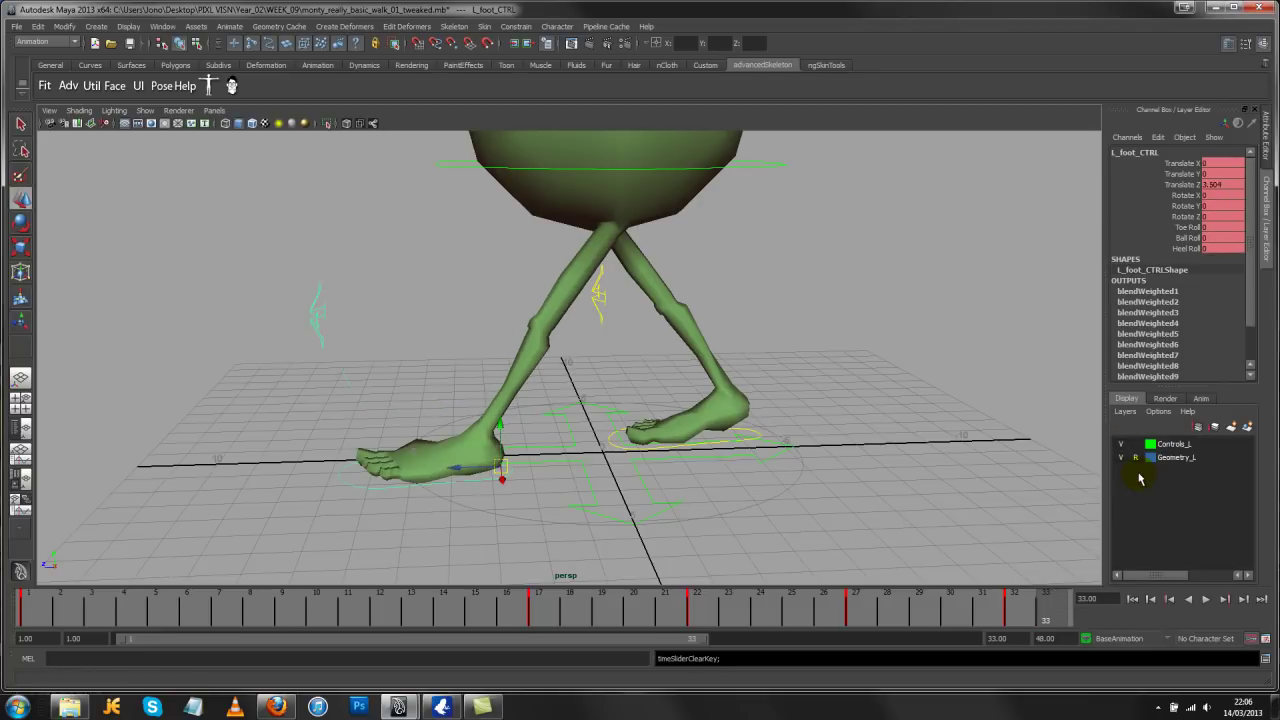
{"action": "mouse_move", "coordinate": [871, 543]}
{"action": "left_mouse_down", "text": "alt"}
{"action": "mouse_move", "coordinate": [780, 463]}
{"action": "mouse_move", "coordinate": [1062, 612]}
{"action": "mouse_move", "coordinate": [540, 614]}
{"action": "left_mouse_up", "text": "alt"}
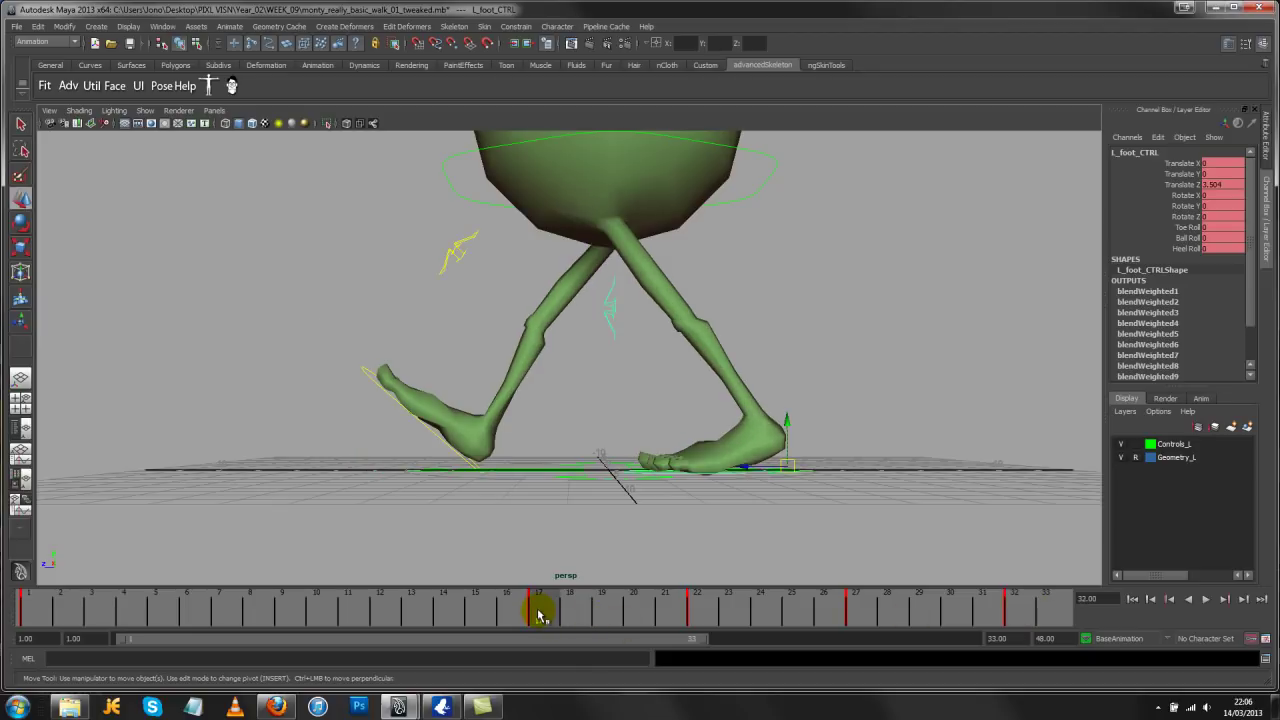
{"action": "left_click_drag", "start_coordinate": [666, 466], "coordinate": [680, 505], "text": "alt"}
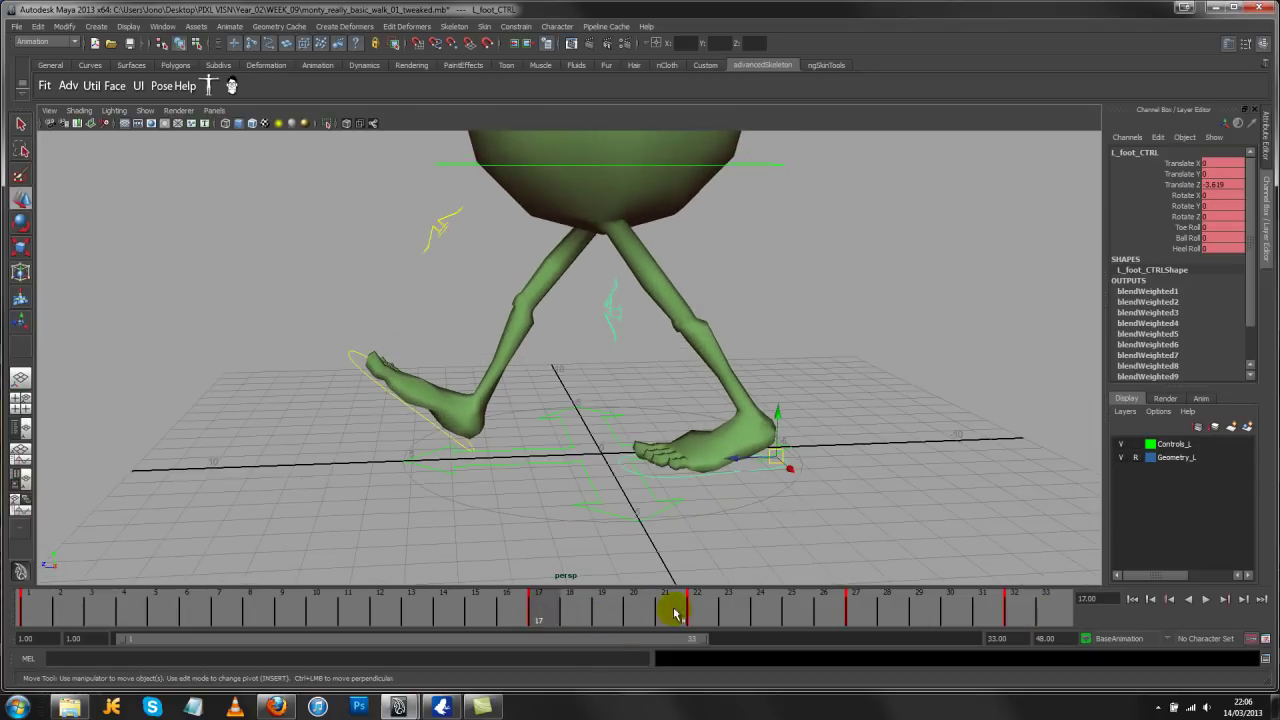
{"action": "left_click_drag", "start_coordinate": [697, 641], "coordinate": [686, 638]}
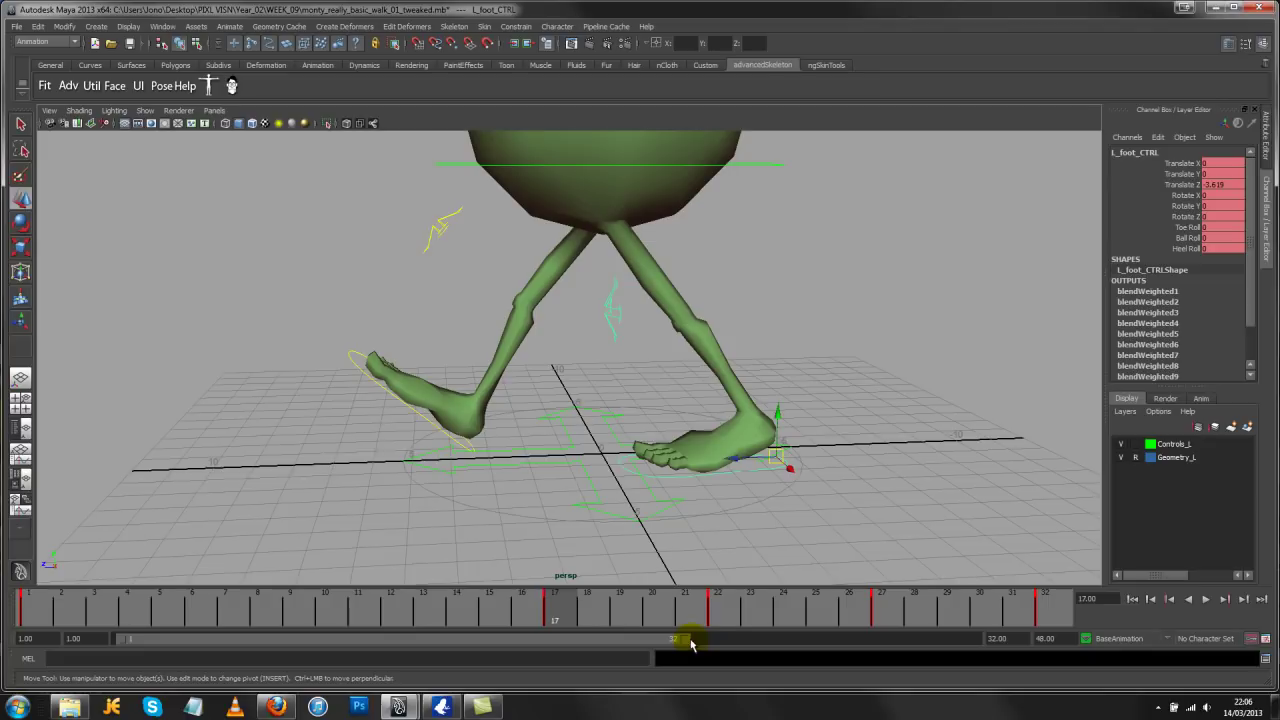
Copy R_foot_CTRL's frame-17 key and paste it onto L_foot_CTRL at frame 32
{"action": "left_click", "coordinate": [376, 394]}
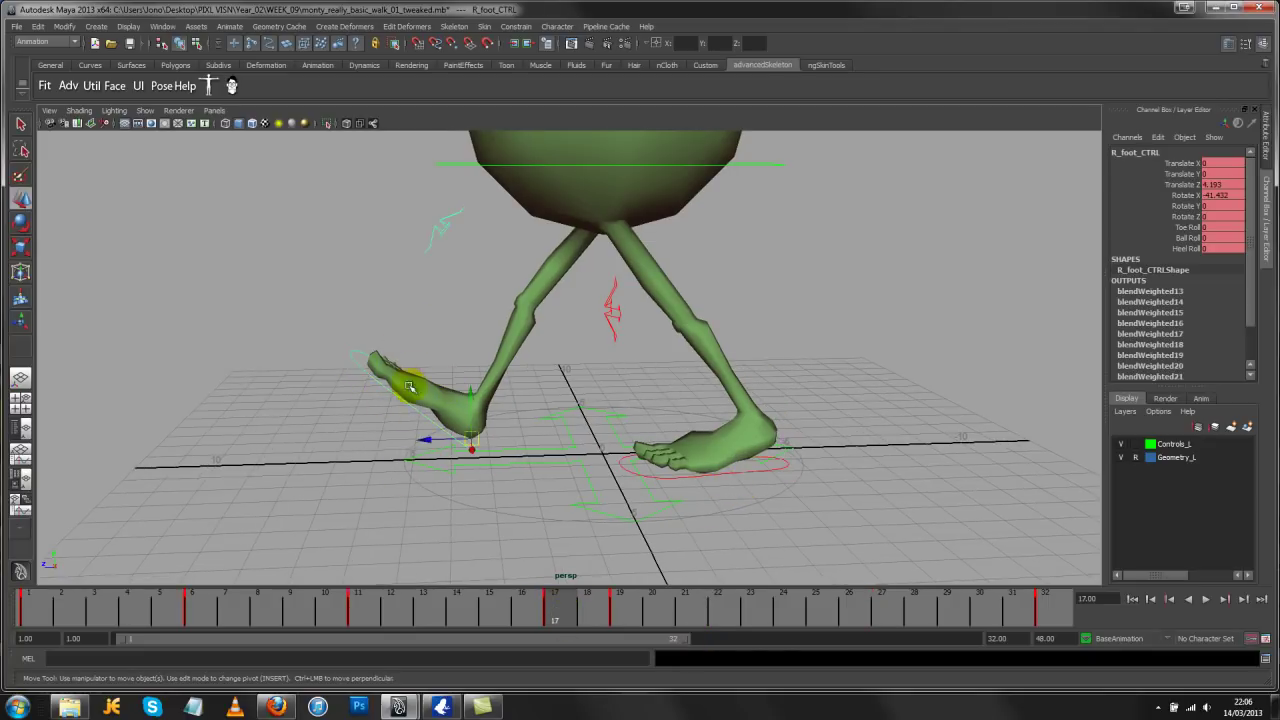
{"action": "left_click_drag", "start_coordinate": [414, 380], "coordinate": [414, 366], "text": "alt"}
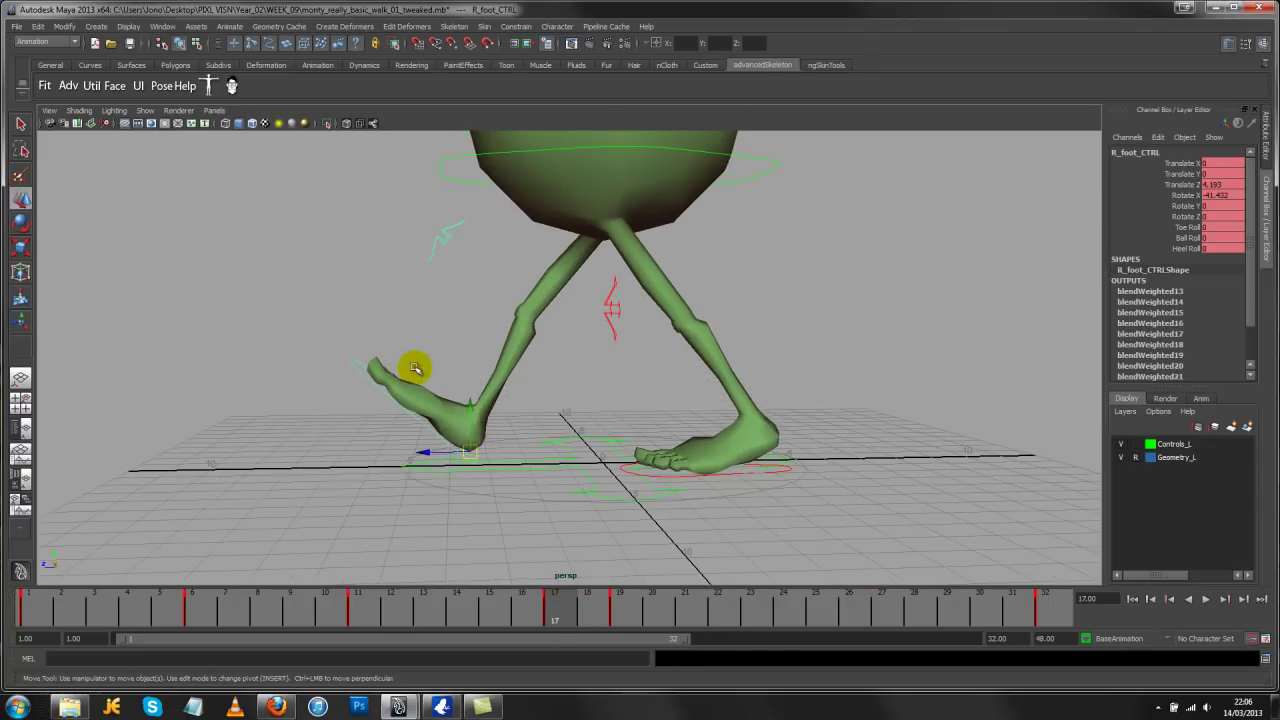
{"action": "right_click", "coordinate": [564, 608]}
{"action": "left_click", "coordinate": [614, 440]}
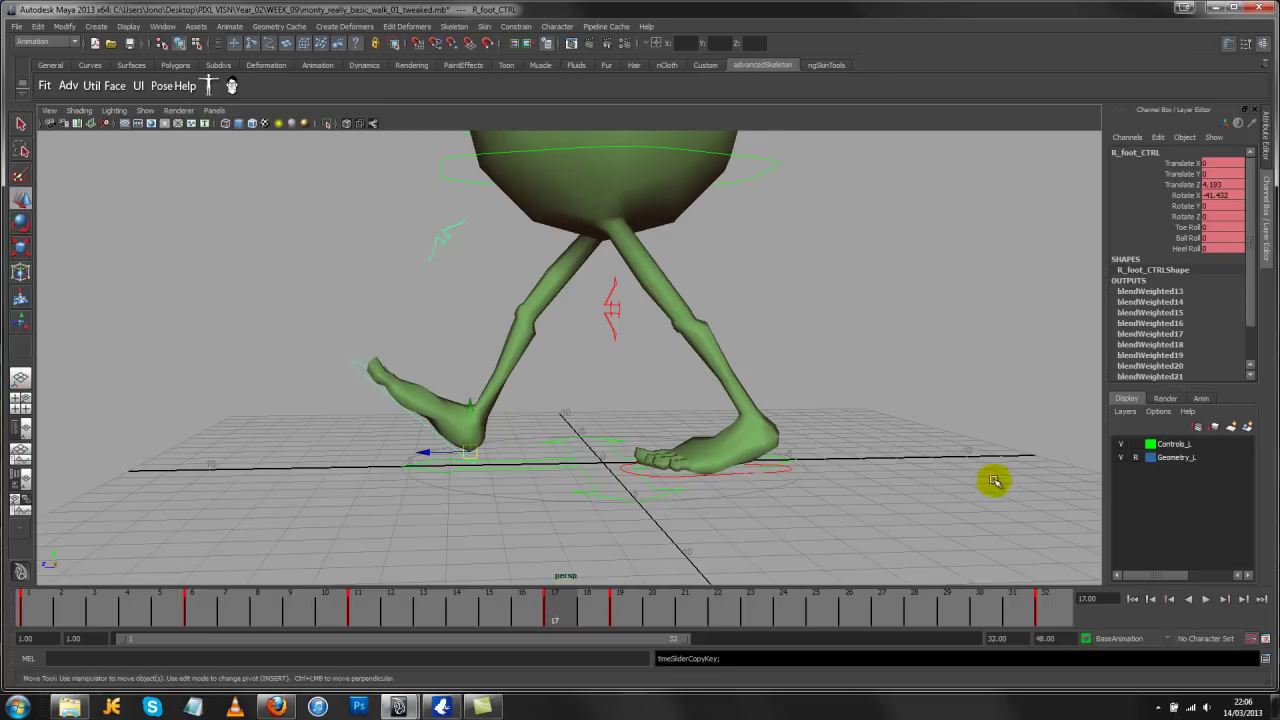
{"action": "left_click", "coordinate": [1053, 610]}
{"action": "left_click_drag", "start_coordinate": [678, 466], "coordinate": [394, 491], "text": "alt"}
{"action": "left_click", "coordinate": [391, 491]}
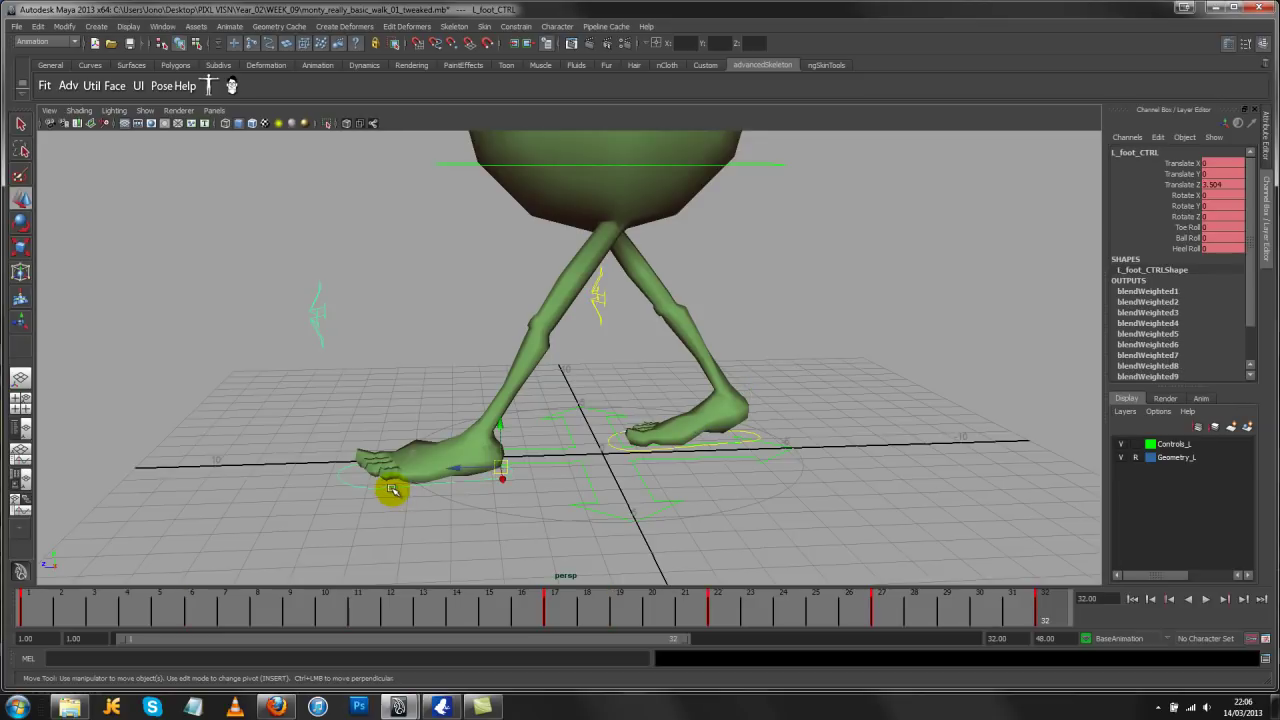
{"action": "right_click", "coordinate": [1048, 613]}
{"action": "left_click", "coordinate": [1210, 480]}
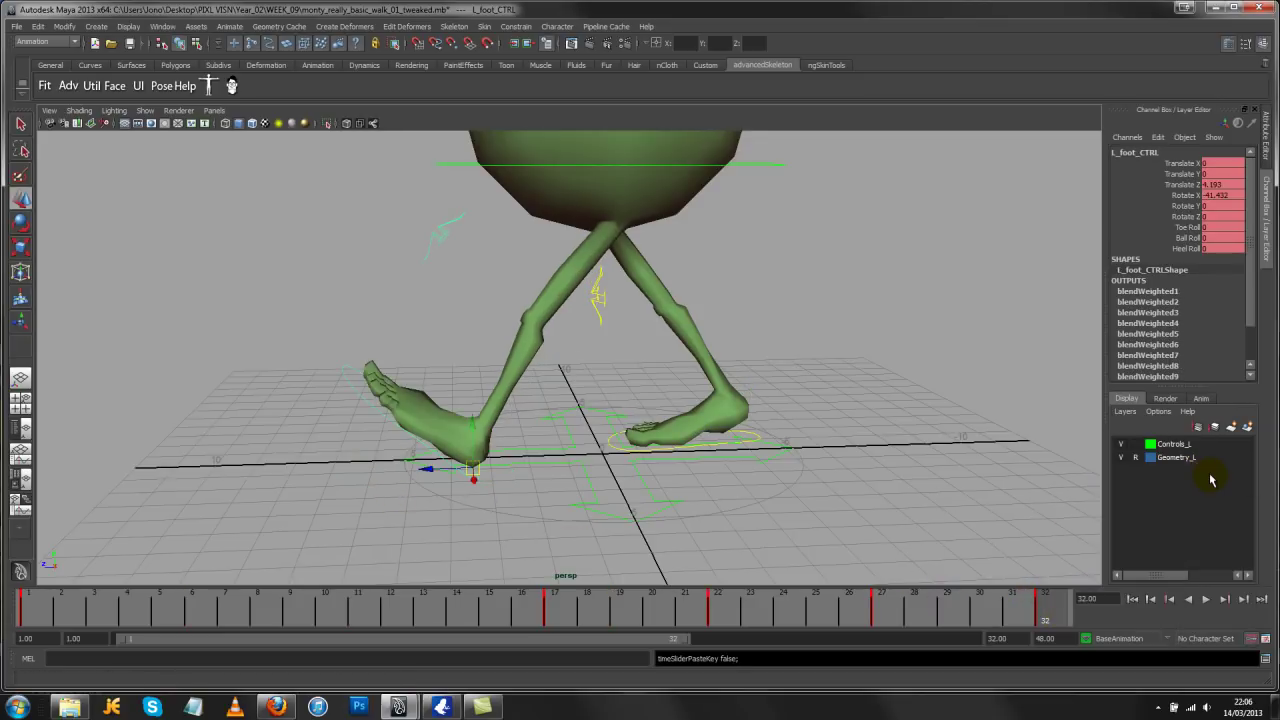
Compare the frame-17 and frame-32 foot poses, then scrub from frame 17 to the end
{"action": "left_click_drag", "start_coordinate": [758, 569], "coordinate": [700, 560], "text": "alt"}
{"action": "left_click", "coordinate": [575, 606]}
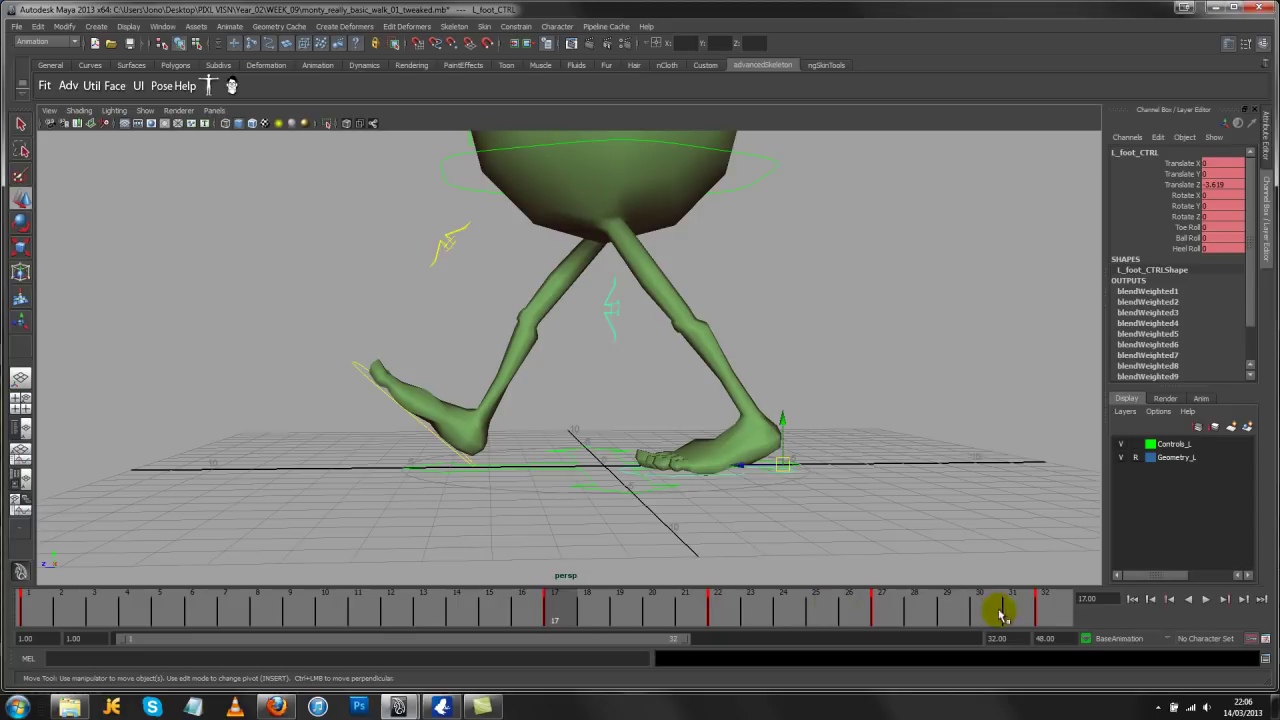
{"action": "left_click", "coordinate": [1050, 615]}
{"action": "left_click", "coordinate": [578, 607]}
{"action": "left_click", "coordinate": [1046, 604]}
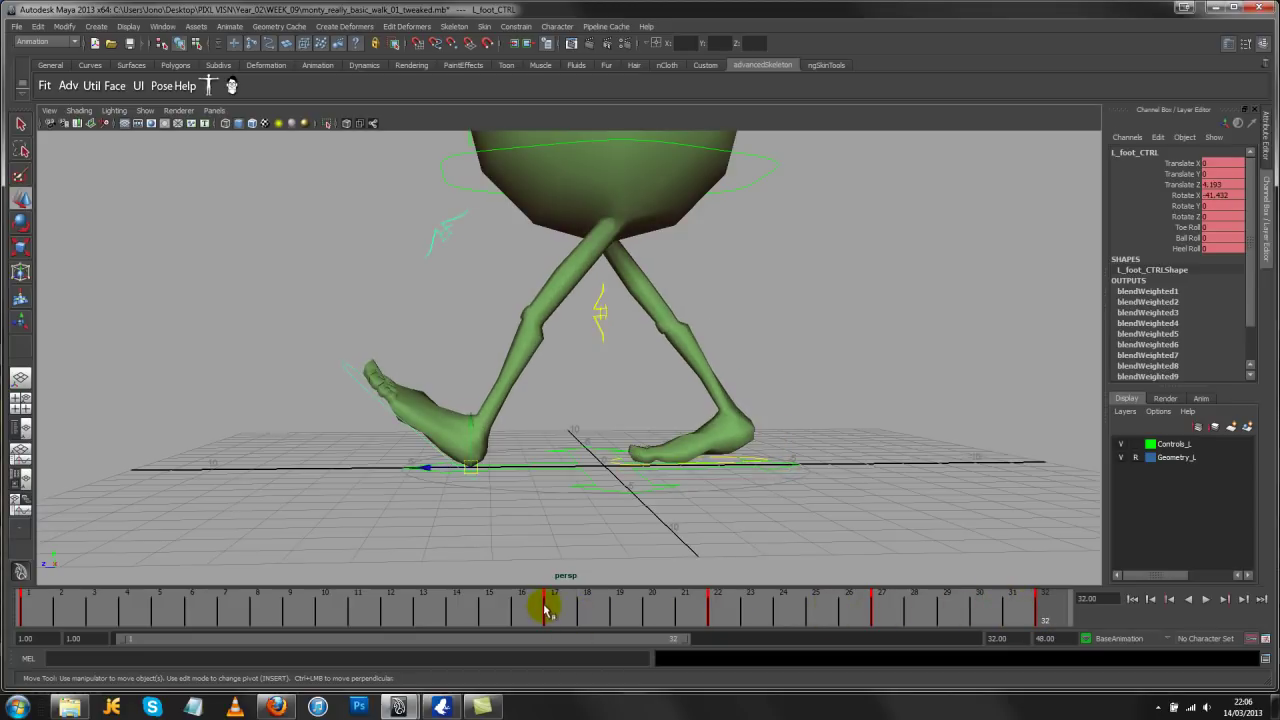
{"action": "left_click", "coordinate": [555, 609]}
{"action": "left_click", "coordinate": [1037, 604]}
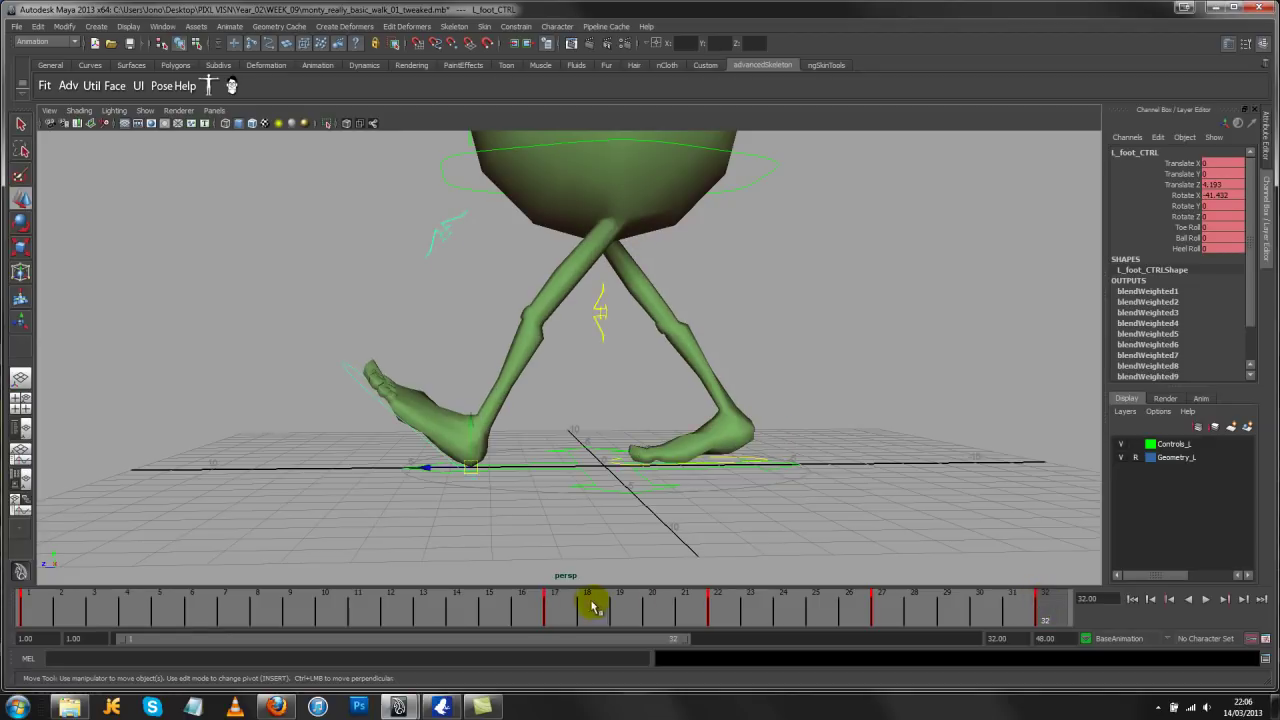
{"action": "left_click", "coordinate": [578, 605]}
{"action": "left_click", "coordinate": [1030, 602]}
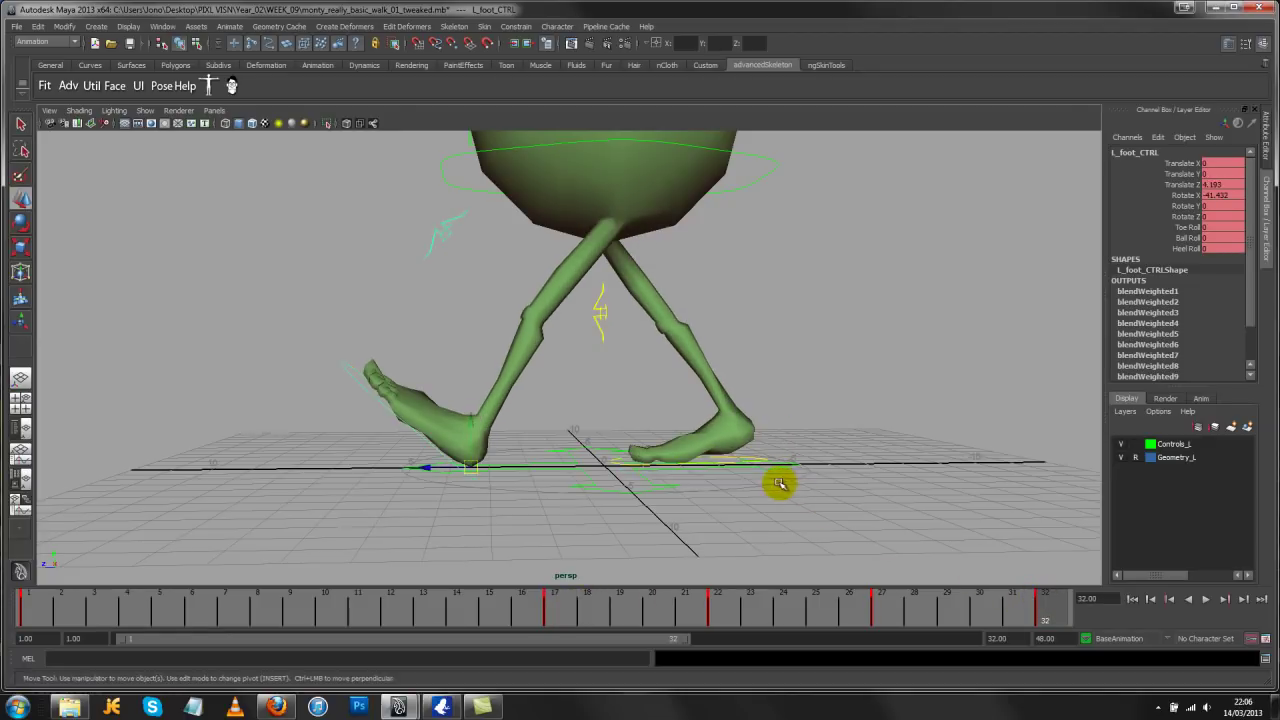
{"action": "left_click_drag", "start_coordinate": [560, 608], "coordinate": [1045, 627]}
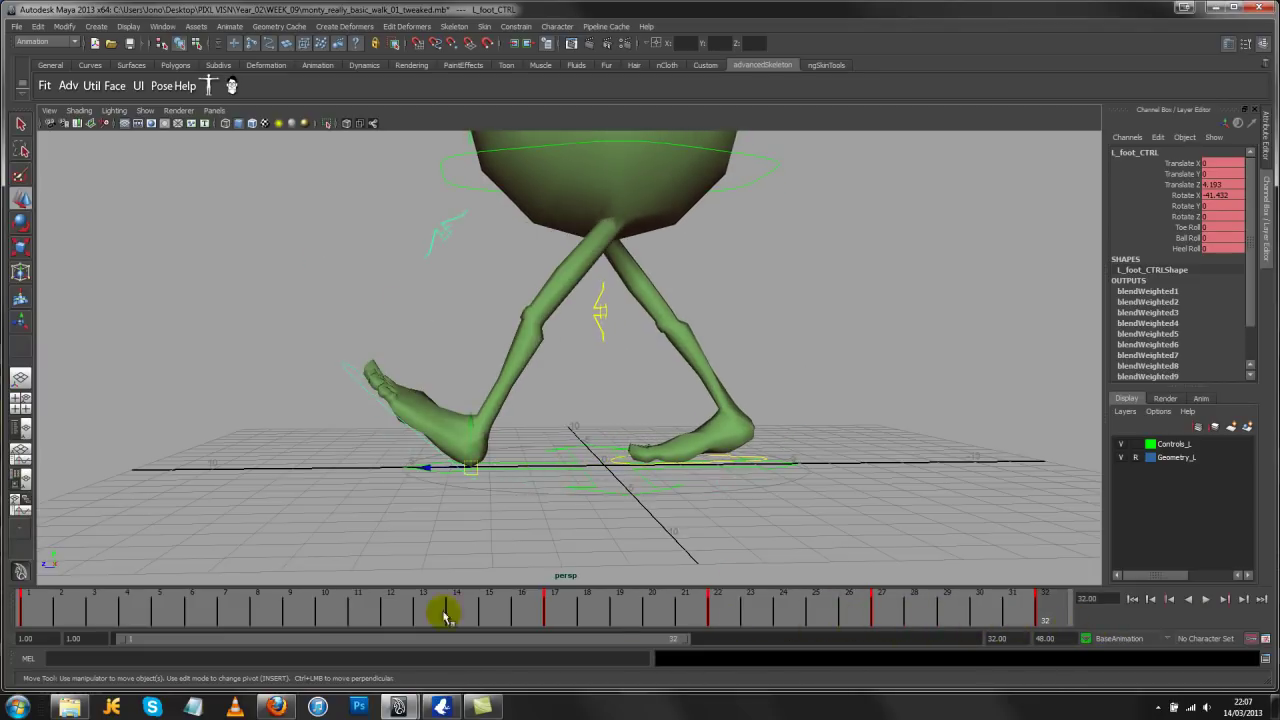
Compare the left foot's poses at frames 1 and 32
{"action": "left_click", "coordinate": [38, 610]}
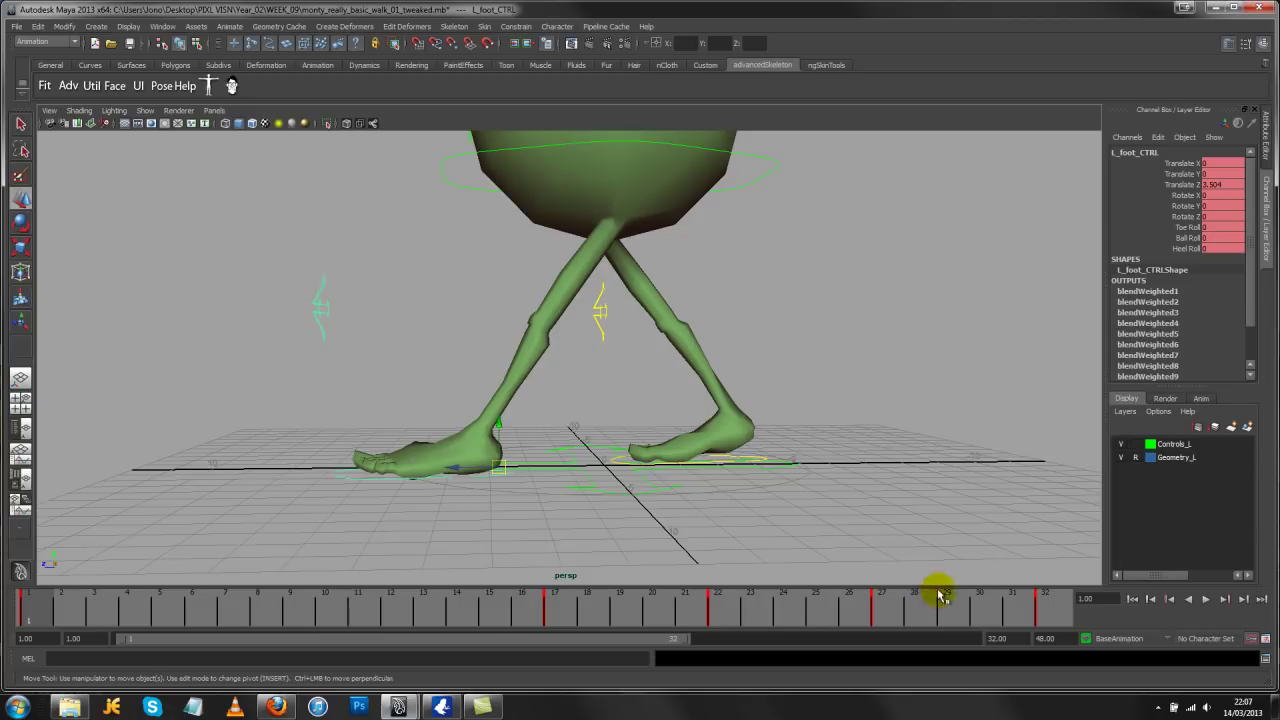
{"action": "left_click", "coordinate": [1045, 605]}
{"action": "left_click", "coordinate": [48, 610]}
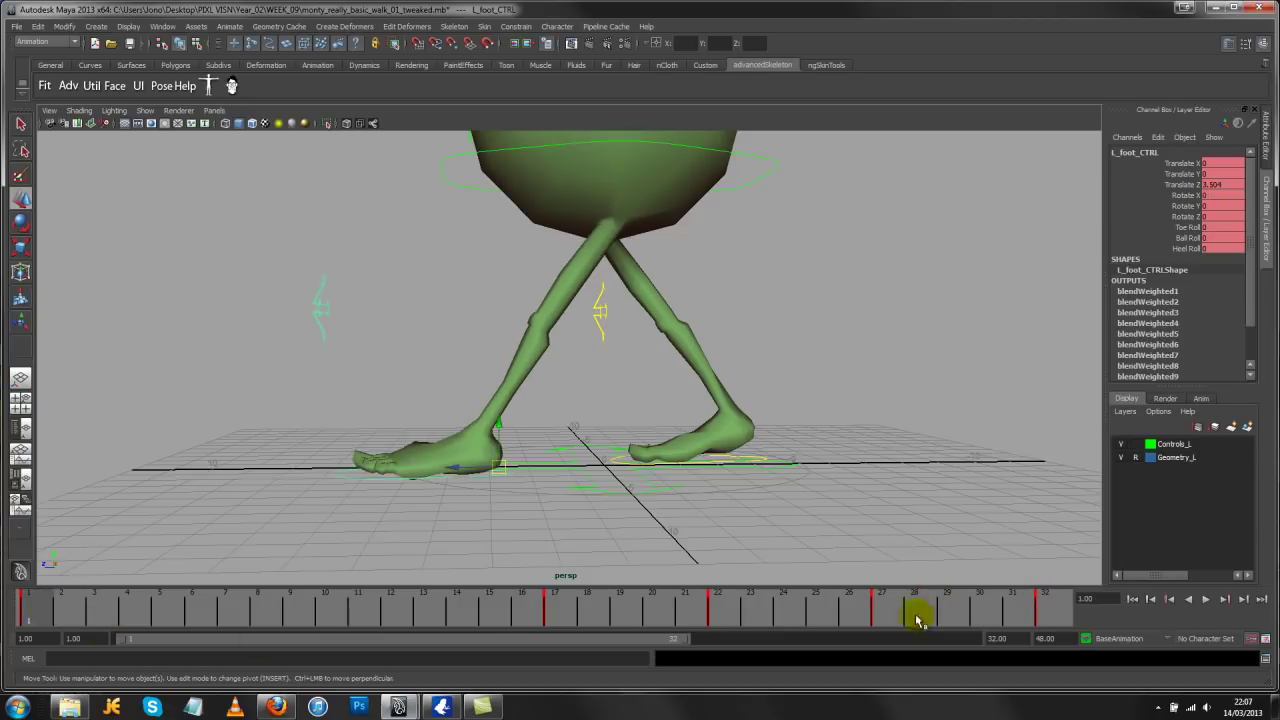
{"action": "left_click", "coordinate": [1053, 606]}
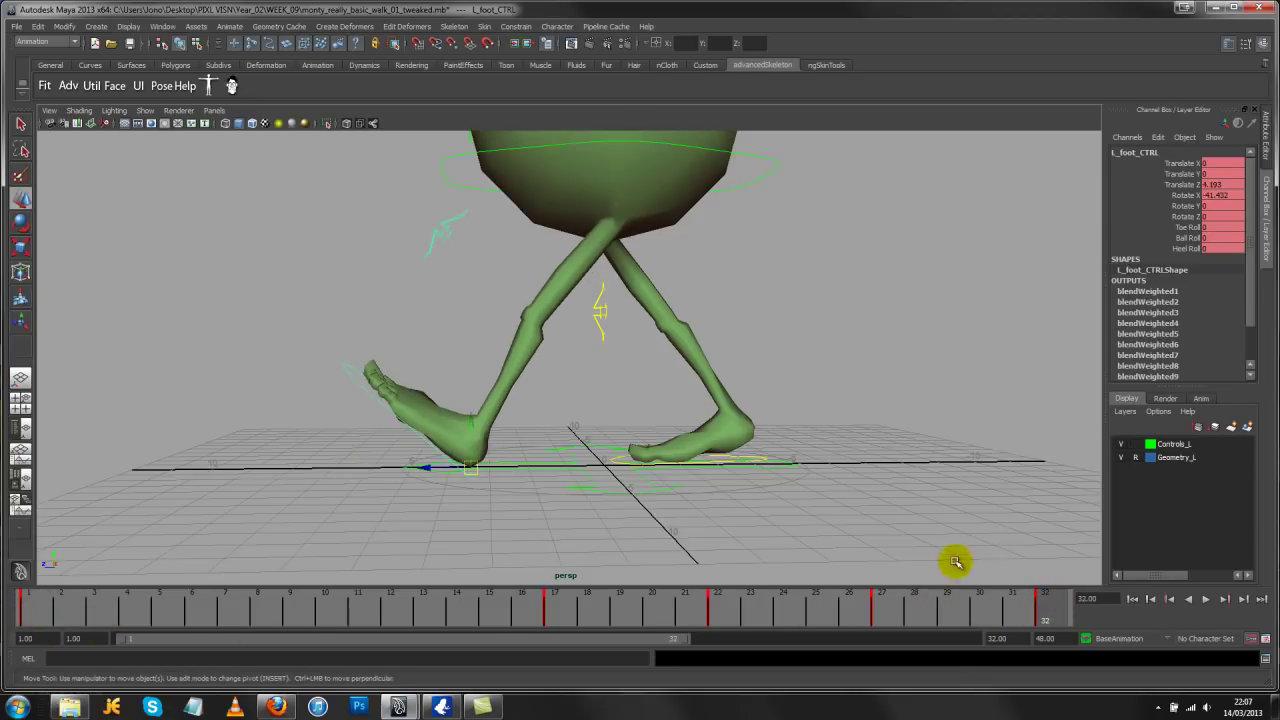
{"action": "left_click", "coordinate": [40, 610]}
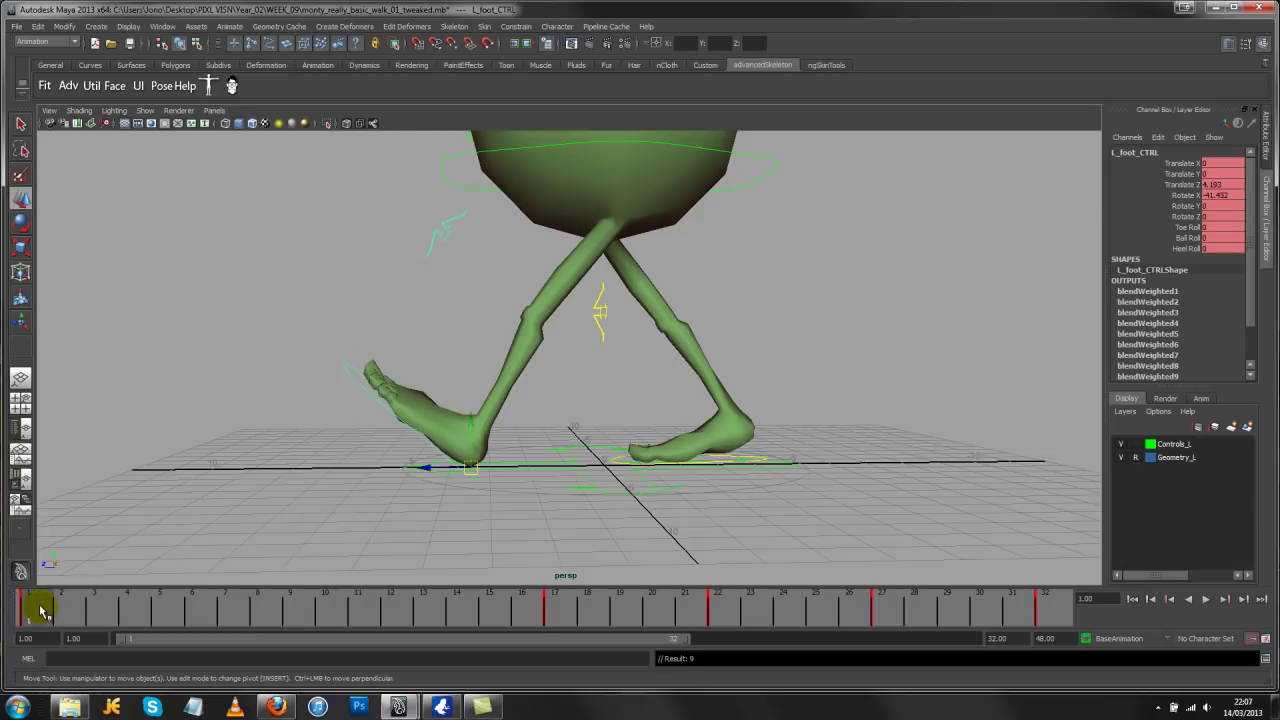
At frame 3, set L_foot_CTRL's Rotate X to 0 and scrub the first frames to check
{"action": "left_click_drag", "start_coordinate": [45, 617], "coordinate": [110, 617]}
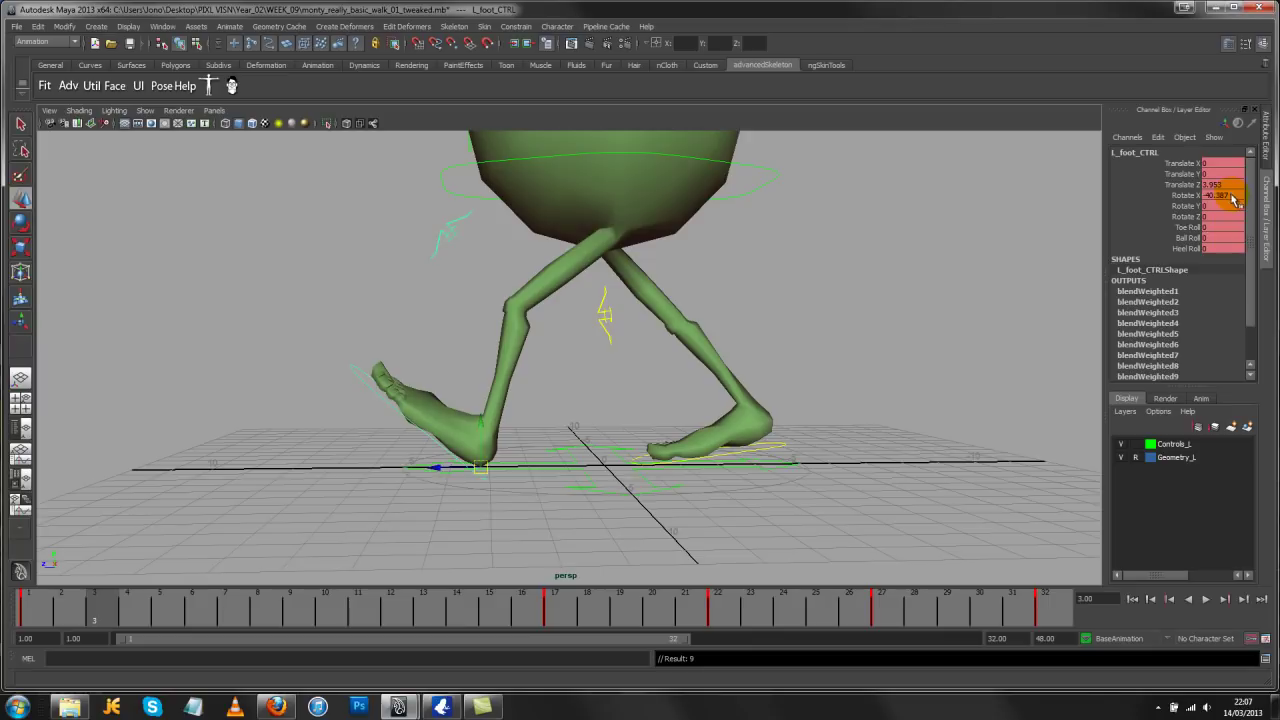
{"action": "left_click_drag", "start_coordinate": [1234, 199], "coordinate": [1228, 241]}
{"action": "type", "text": "0"}
{"action": "key", "text": "Return"}
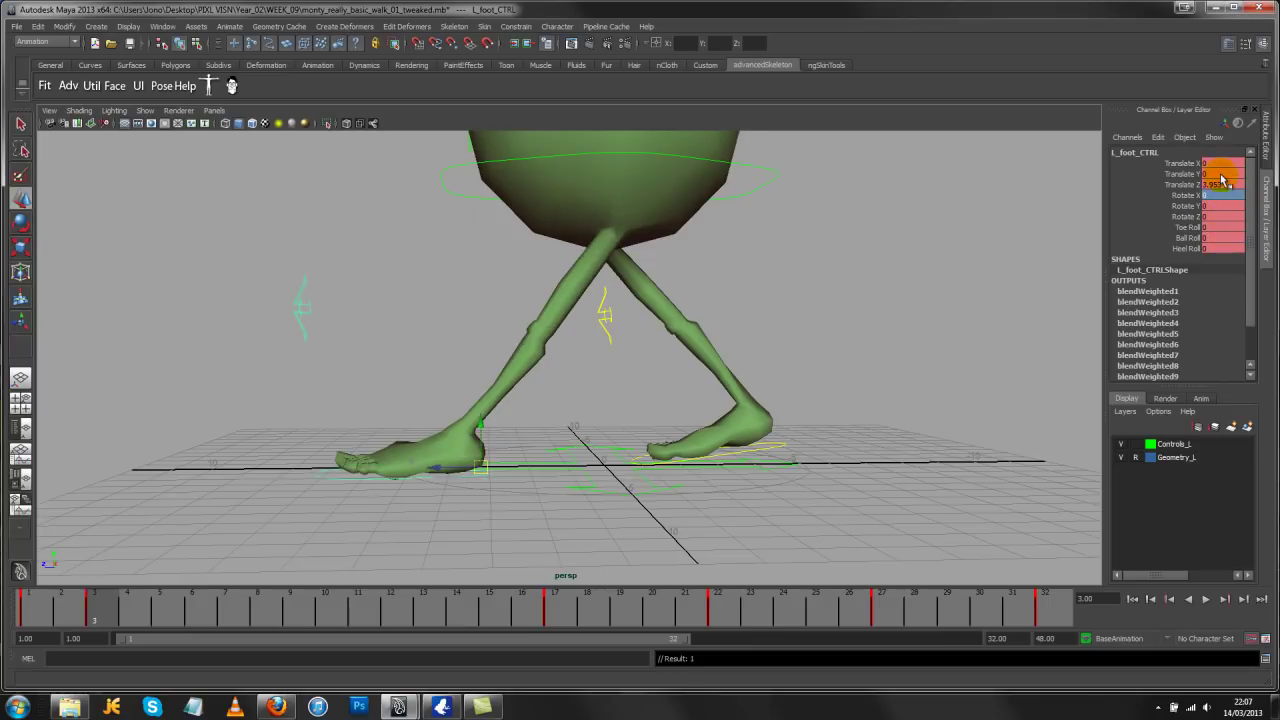
{"action": "left_click_drag", "start_coordinate": [25, 612], "coordinate": [1010, 640]}
Switch to side view, play the walk, then scrub between frames 1 and 3
{"action": "key", "text": "space"}
{"action": "left_click_drag", "start_coordinate": [808, 394], "coordinate": [837, 389]}
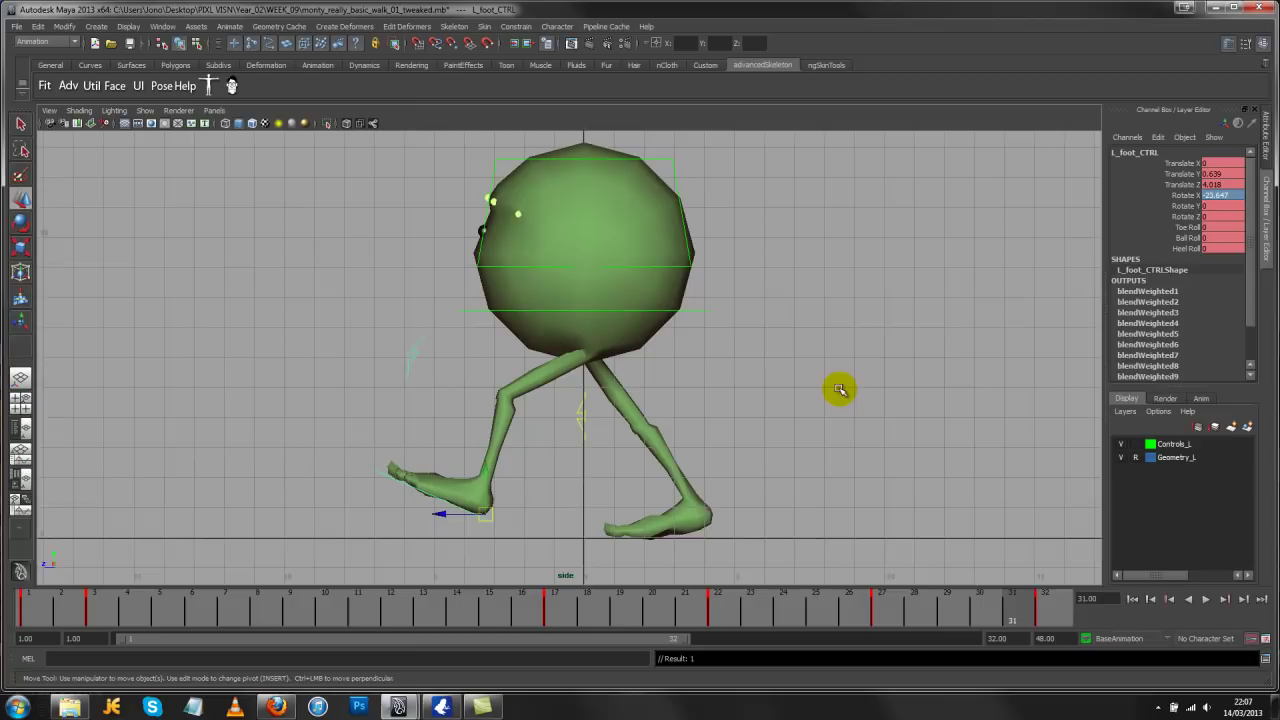
{"action": "left_click", "coordinate": [1205, 599]}
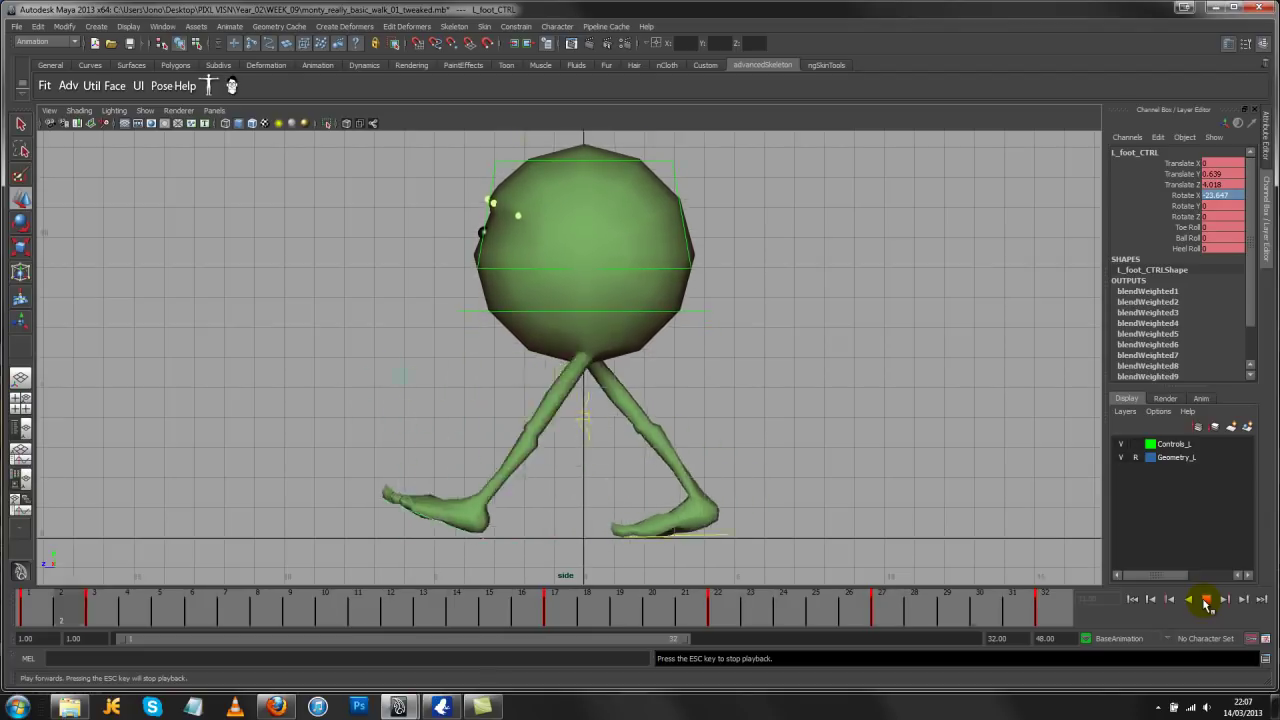
{"action": "left_click", "coordinate": [1205, 600]}
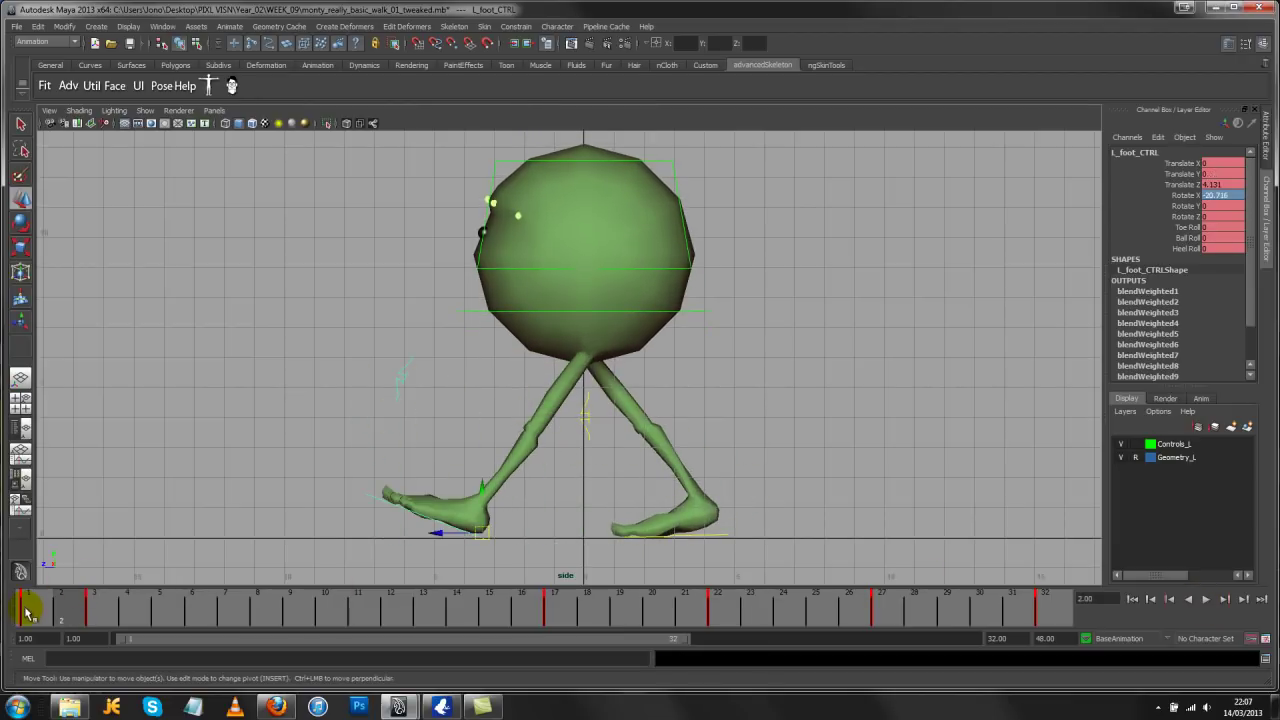
{"action": "left_click_drag", "start_coordinate": [28, 612], "coordinate": [100, 609]}
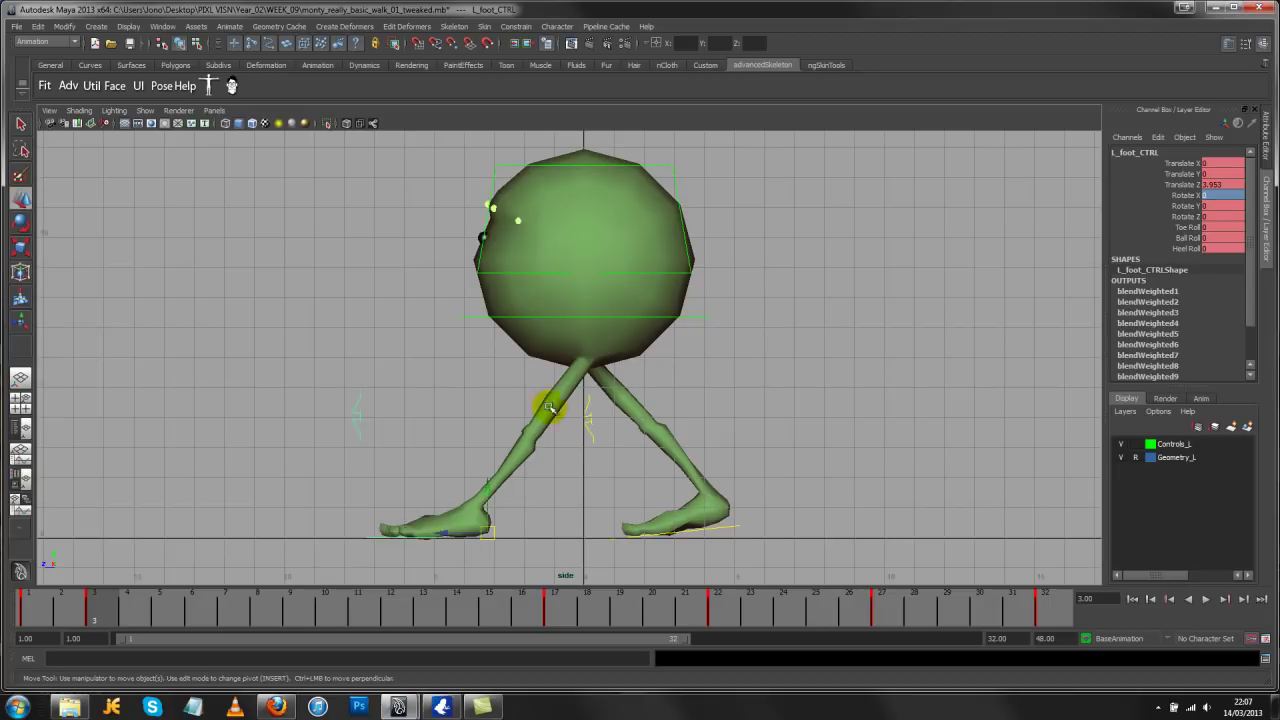
{"action": "mouse_move", "coordinate": [90, 606]}
{"action": "left_mouse_down"}
{"action": "mouse_move", "coordinate": [23, 603]}
{"action": "mouse_move", "coordinate": [89, 606]}
{"action": "left_mouse_up"}
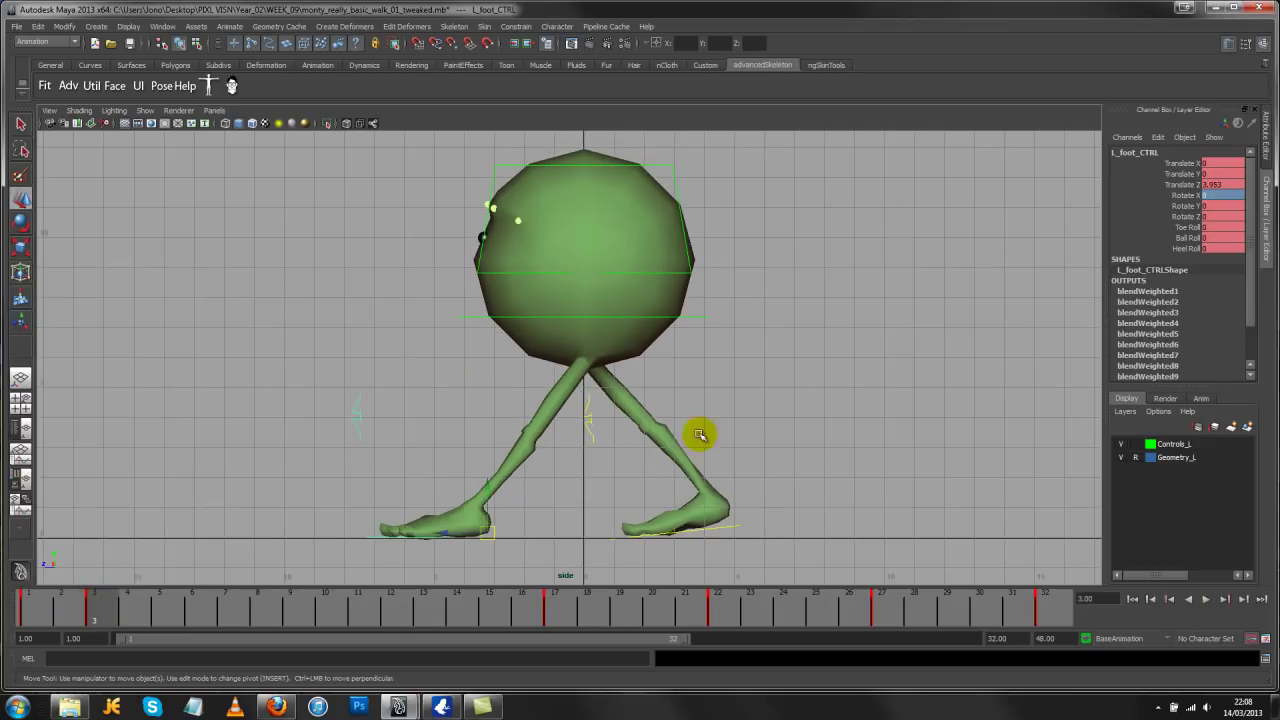
Tilt root_CTRL to Rotate Z -4.753 and replay the walk from frame 1
{"action": "left_click", "coordinate": [699, 314]}
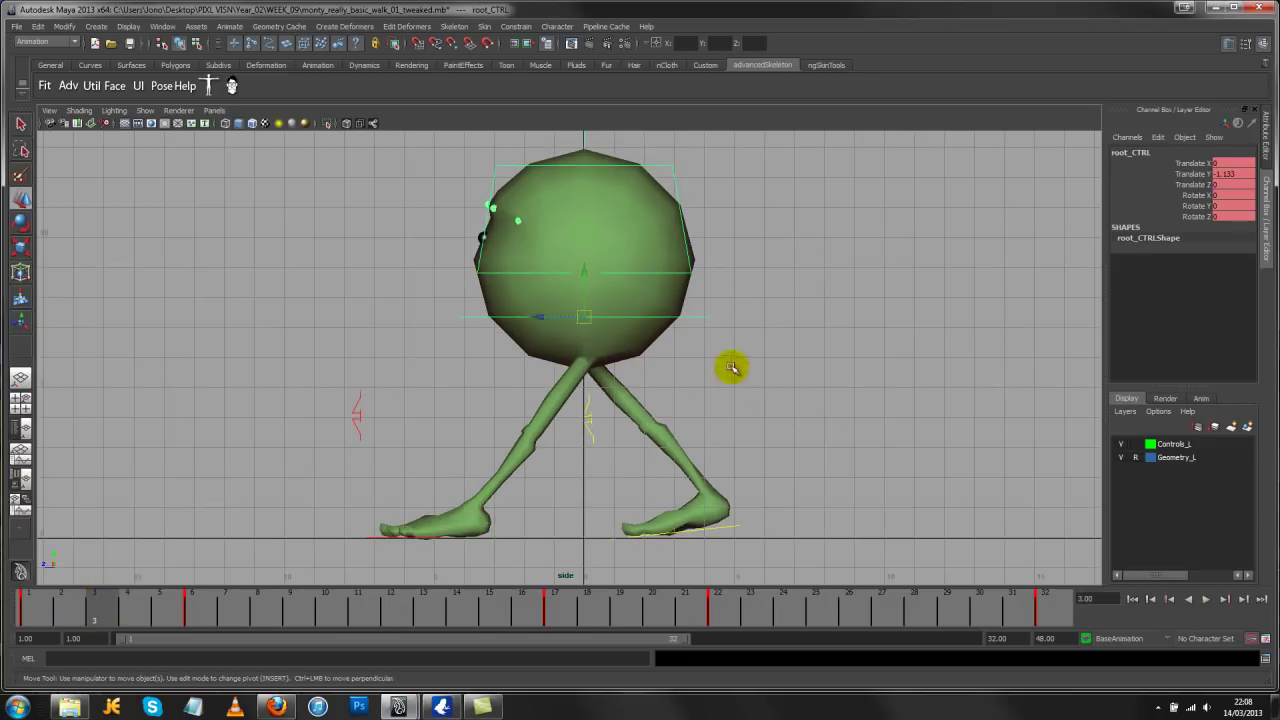
{"action": "key", "text": "e"}
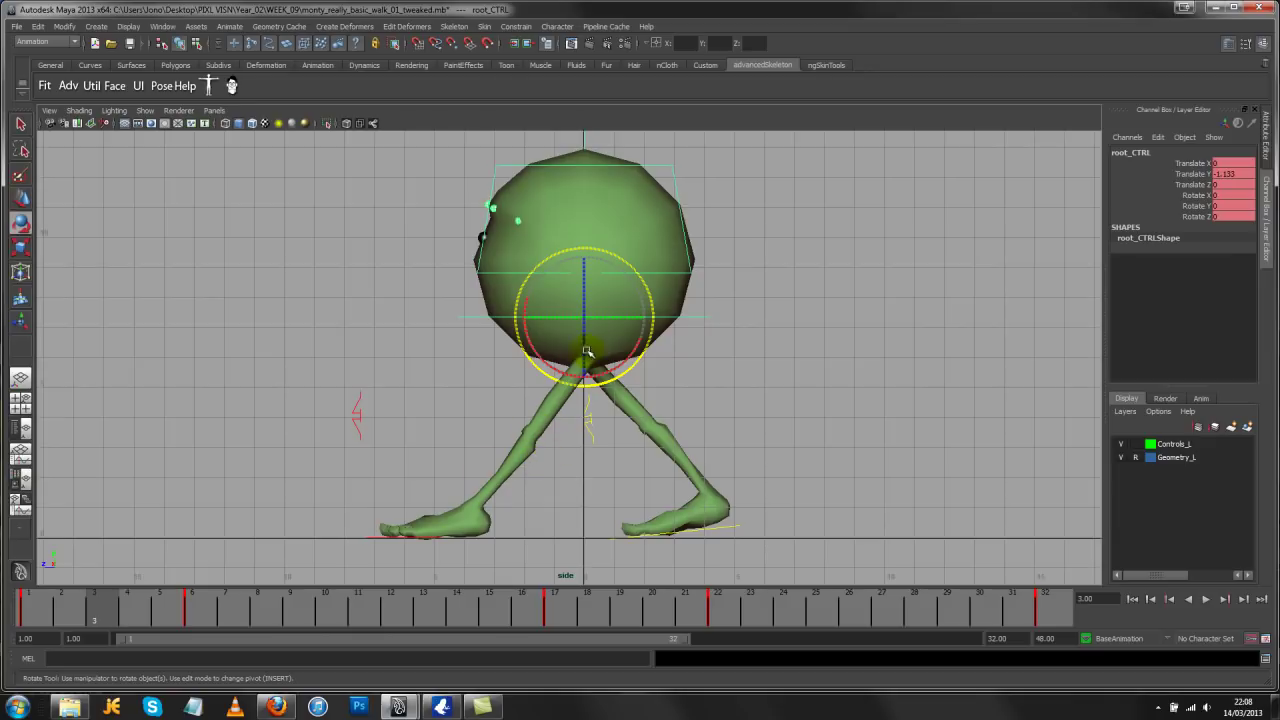
{"action": "left_click_drag", "start_coordinate": [585, 279], "coordinate": [608, 321]}
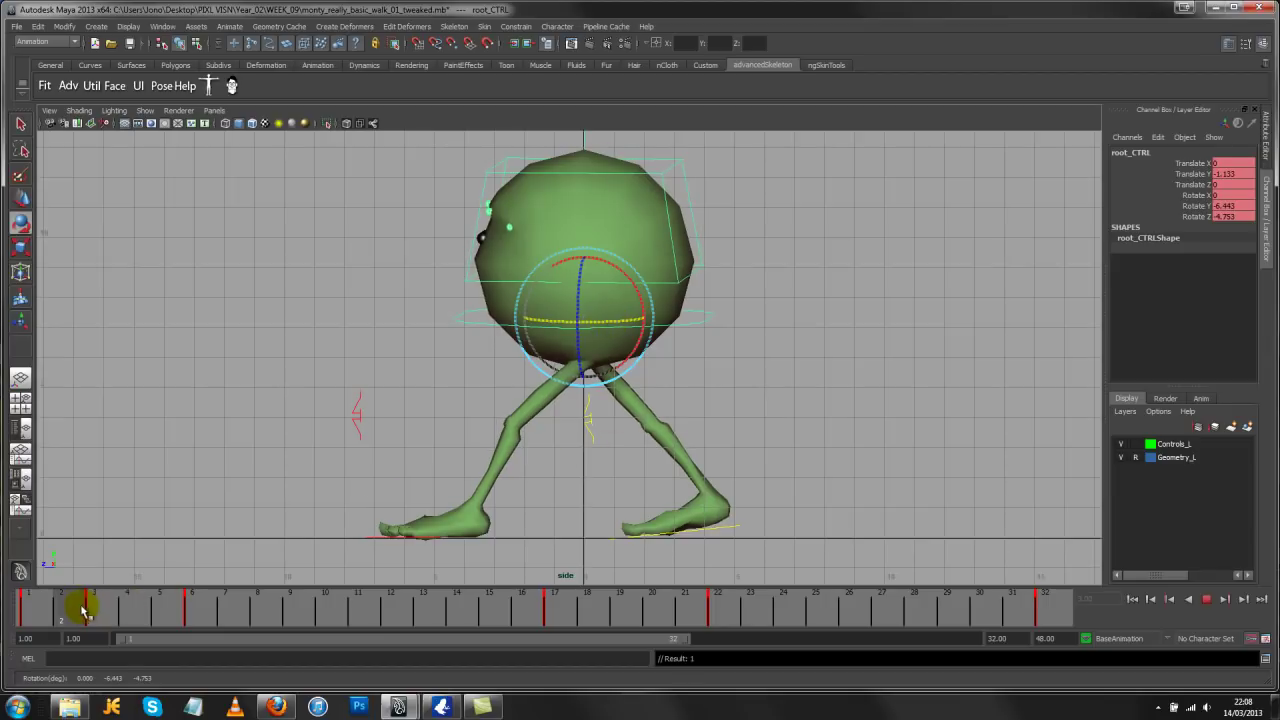
{"action": "left_click", "coordinate": [31, 601]}
{"action": "key", "text": "alt+v"}
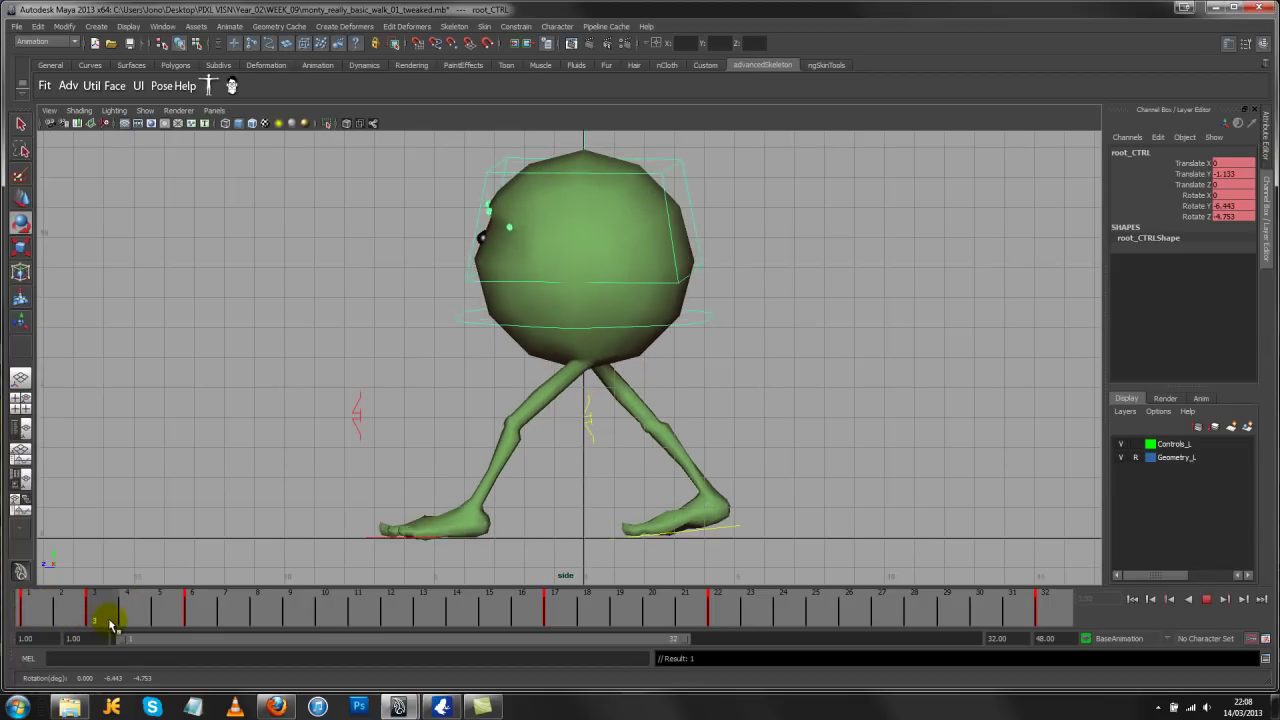
{"action": "mouse_move", "coordinate": [110, 625]}
{"action": "left_mouse_down"}
{"action": "mouse_move", "coordinate": [12, 622]}
{"action": "mouse_move", "coordinate": [94, 617]}
{"action": "left_mouse_up"}
Undo the root rotation, try a forward Rotate X tilt, and undo that too
{"action": "key", "text": "e"}
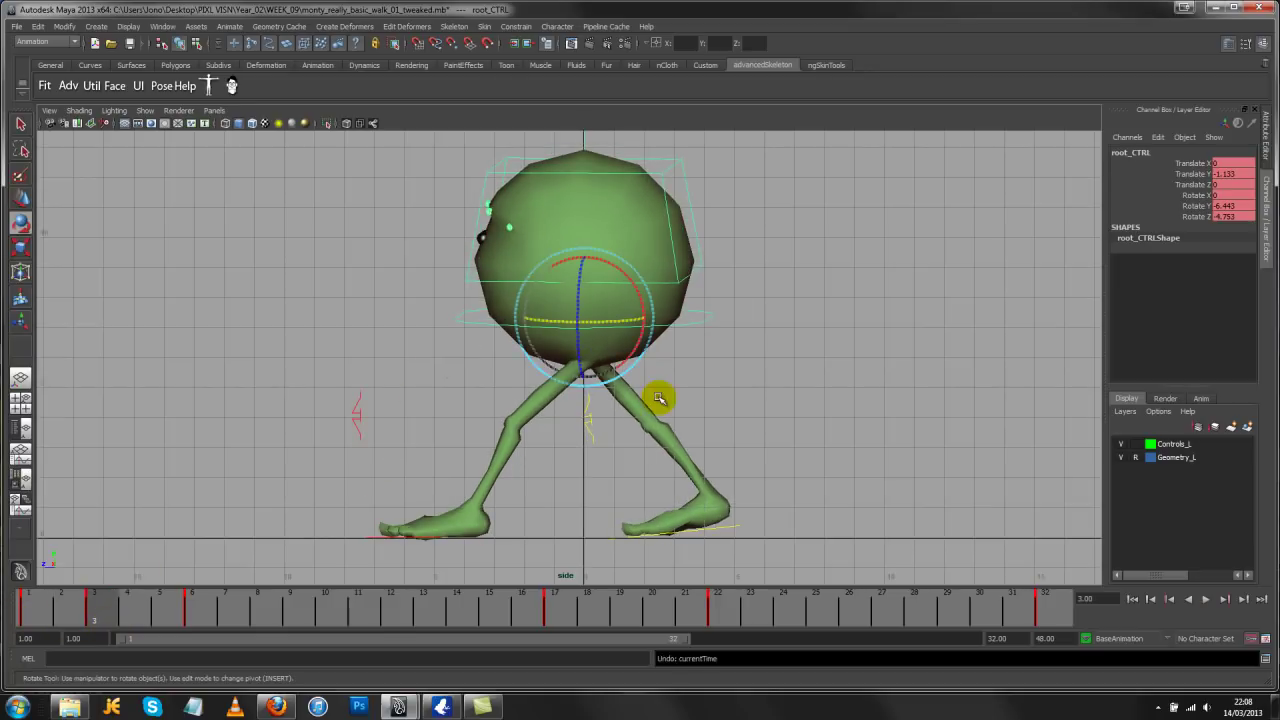
{"action": "key", "text": "ctrl+z"}
{"action": "key", "text": "ctrl+z"}
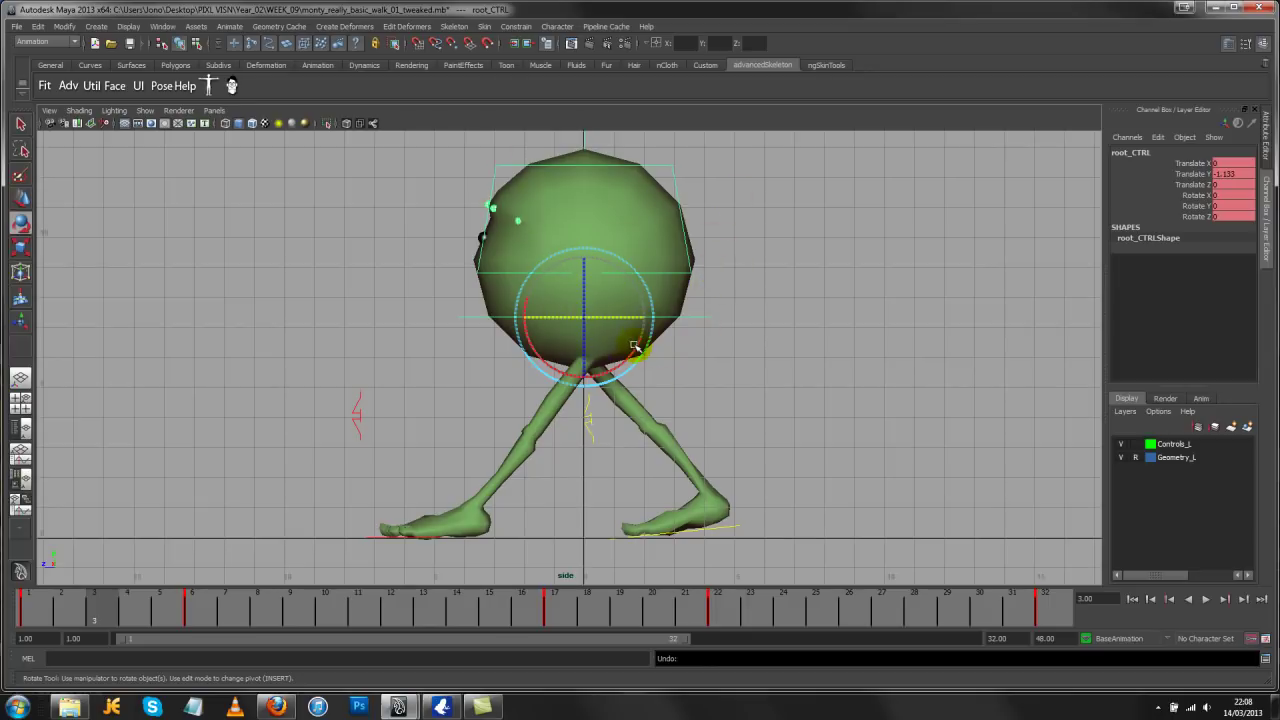
{"action": "left_click_drag", "start_coordinate": [634, 347], "coordinate": [662, 342]}
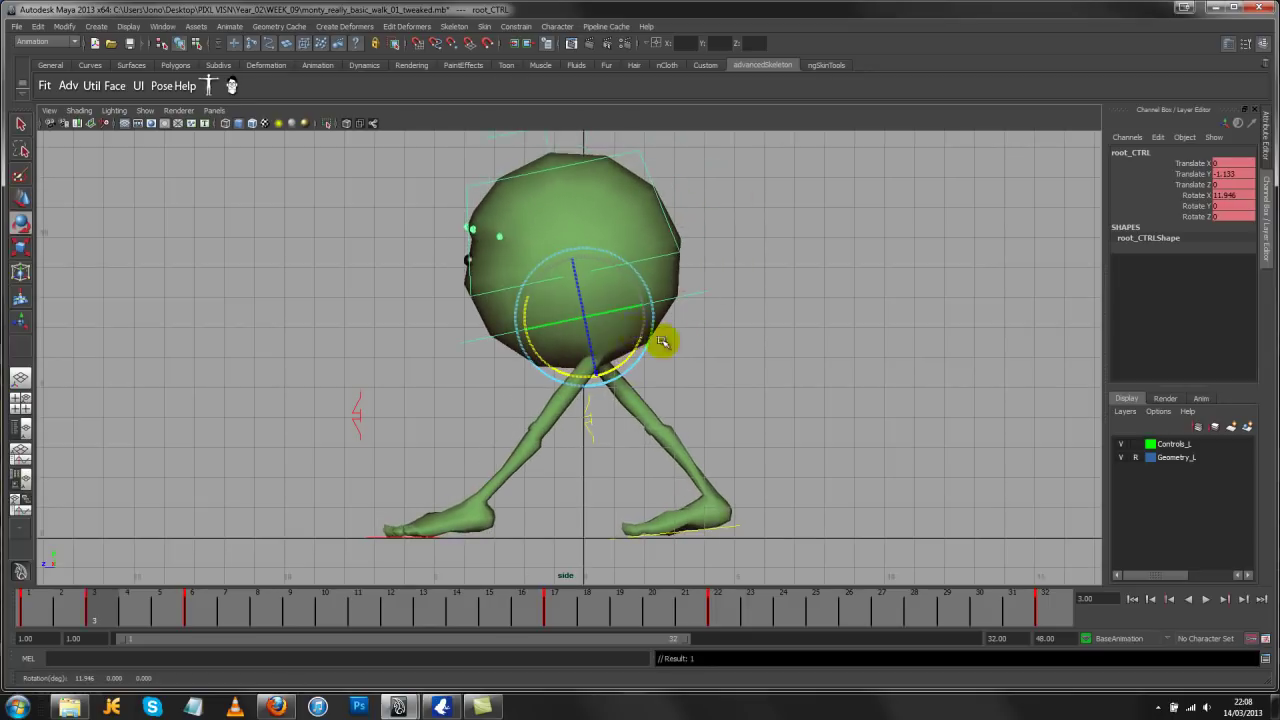
{"action": "key", "text": "ctrl+z"}
{"action": "key", "text": "space"}
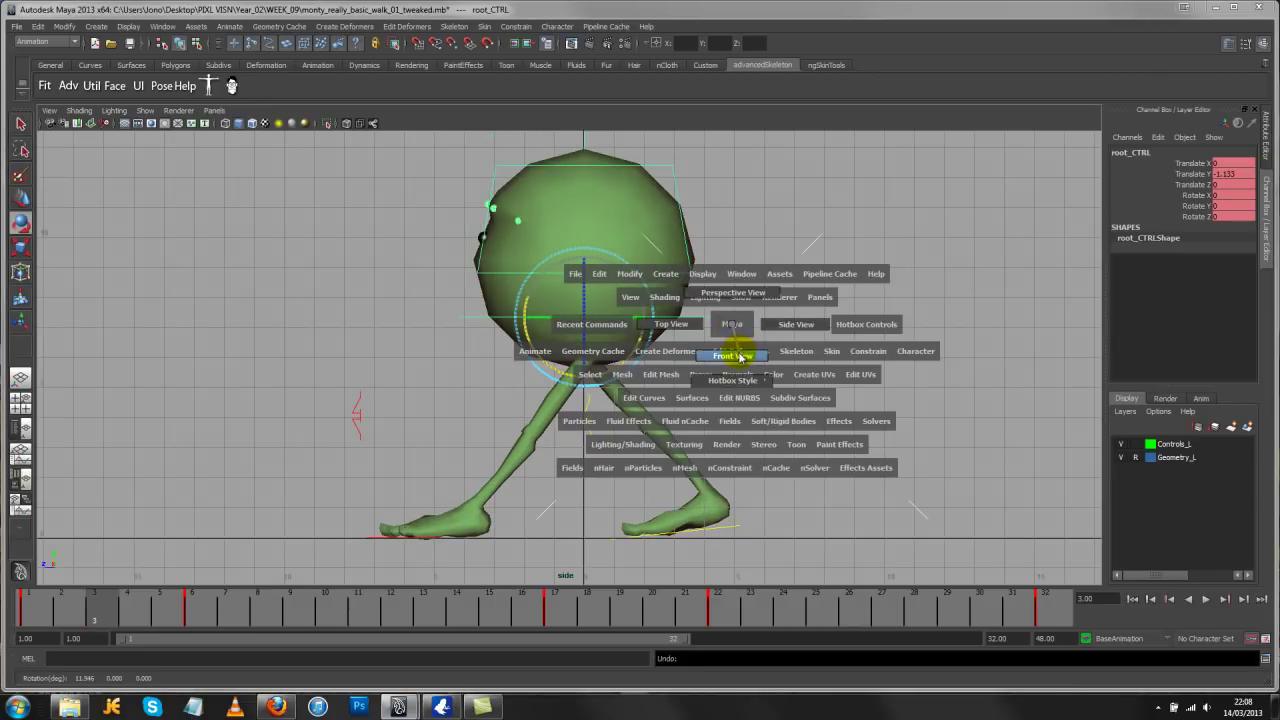
Switch to front view, frame the character, and test a sideways root shift, undoing it
{"action": "left_click", "coordinate": [738, 356]}
{"action": "key", "text": "w"}
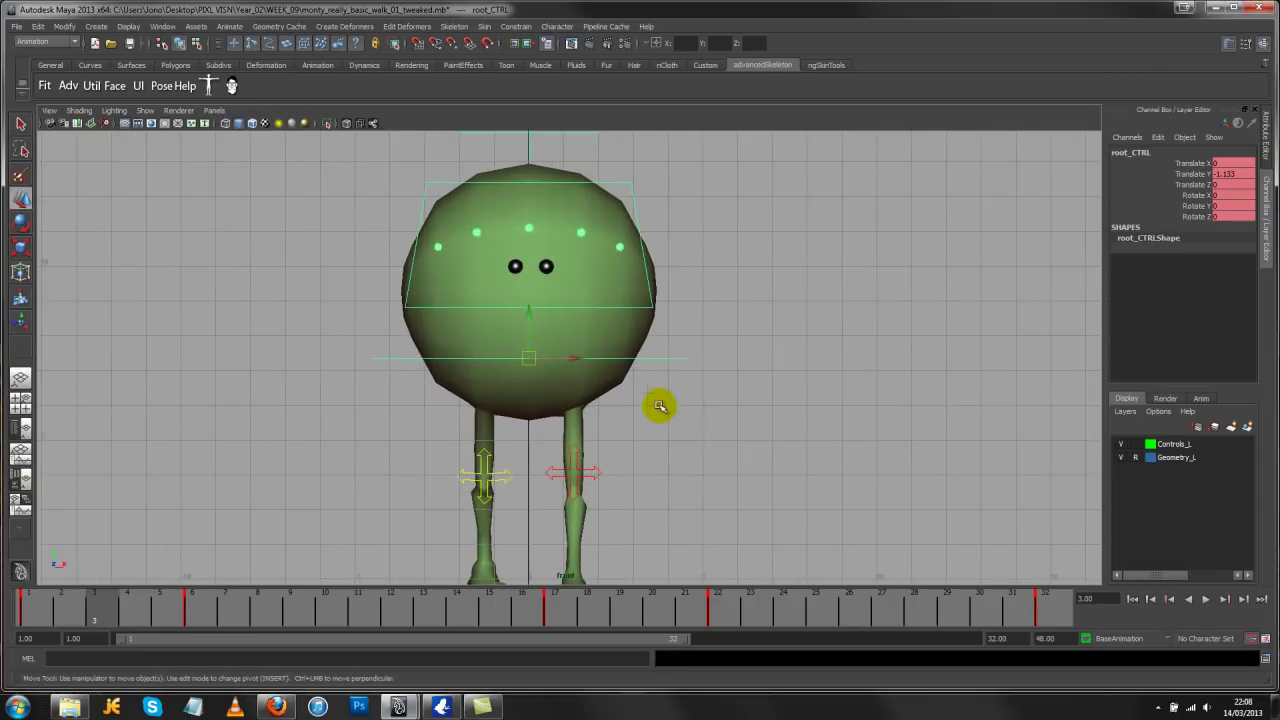
{"action": "right_click_drag", "start_coordinate": [660, 405], "coordinate": [606, 297], "text": "alt"}
{"action": "middle_click_drag", "start_coordinate": [606, 297], "coordinate": [630, 358], "text": "alt"}
{"action": "mouse_move", "coordinate": [601, 335]}
{"action": "left_mouse_down"}
{"action": "mouse_move", "coordinate": [551, 337]}
{"action": "mouse_move", "coordinate": [663, 337]}
{"action": "mouse_move", "coordinate": [588, 357]}
{"action": "left_mouse_up"}
{"action": "key", "text": "ctrl+z"}
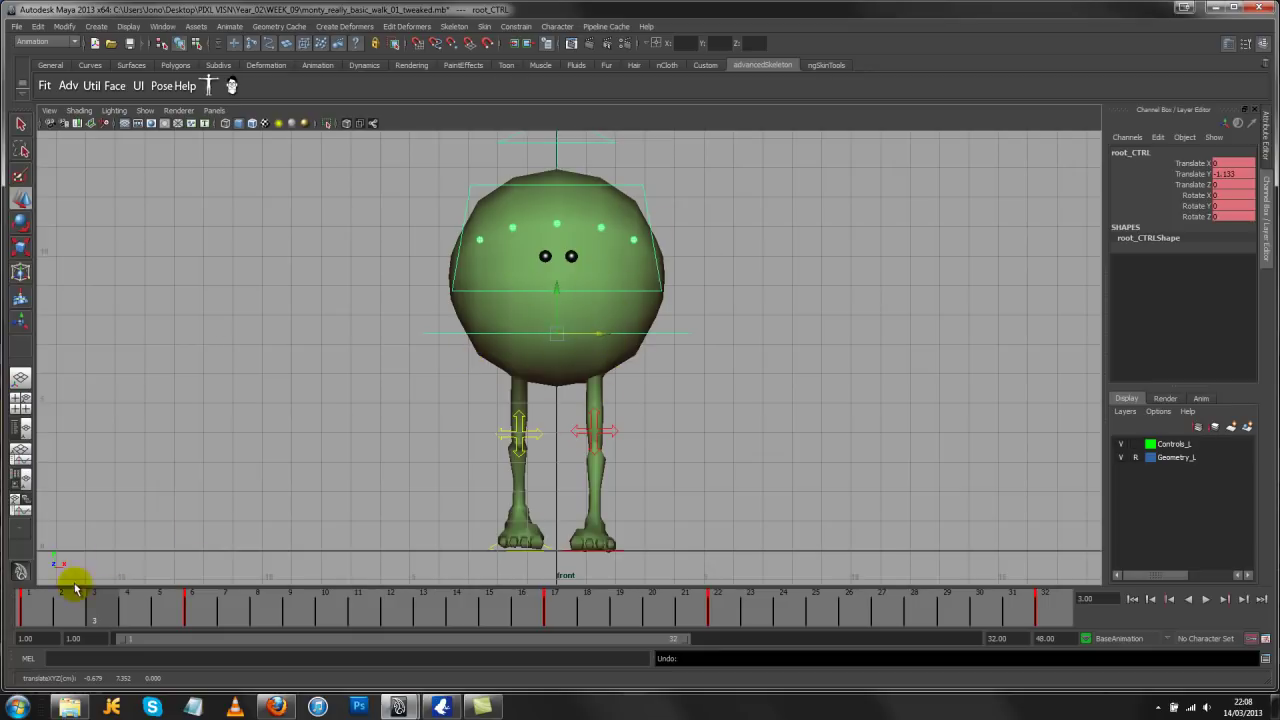
Play the walk from frame 1 in the front view and stop on frame 1
{"action": "left_click", "coordinate": [561, 314]}
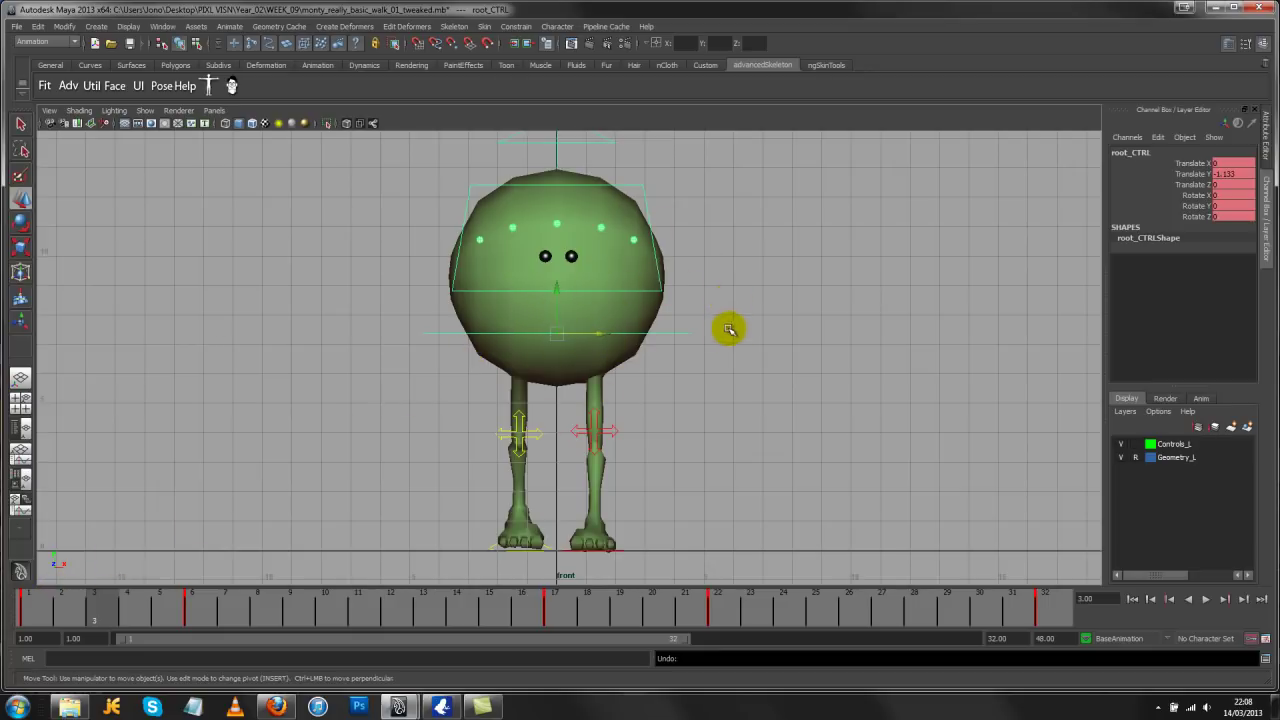
{"action": "key", "text": "space"}
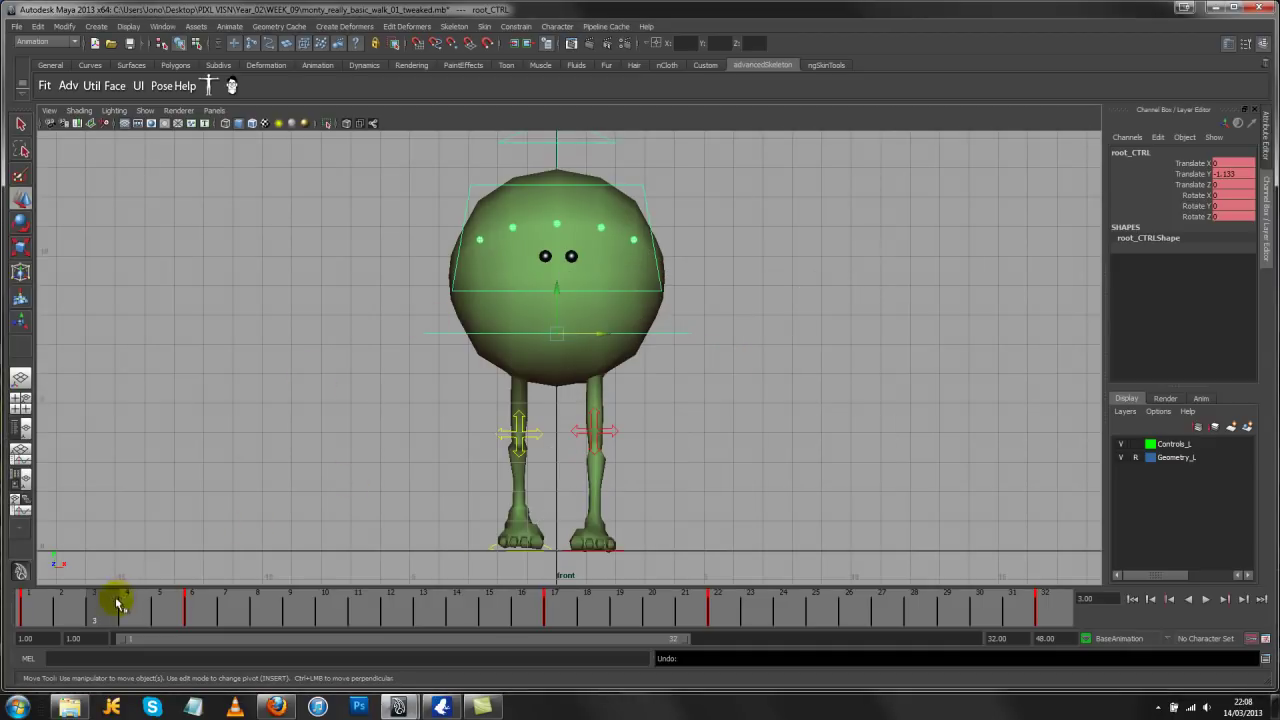
{"action": "left_click", "coordinate": [32, 613]}
{"action": "scroll", "coordinate": [566, 329], "scroll_direction": "up", "scroll_amount": 2}
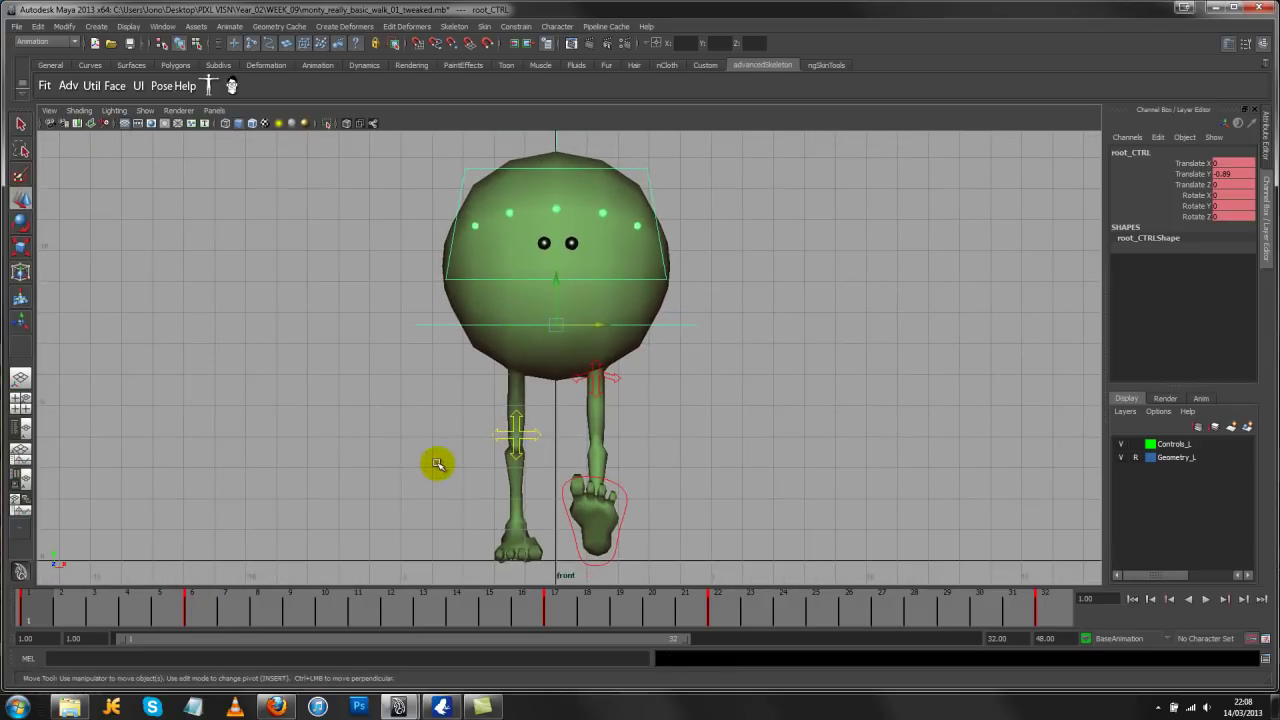
{"action": "scroll", "coordinate": [543, 406], "scroll_direction": "down", "scroll_amount": 2}
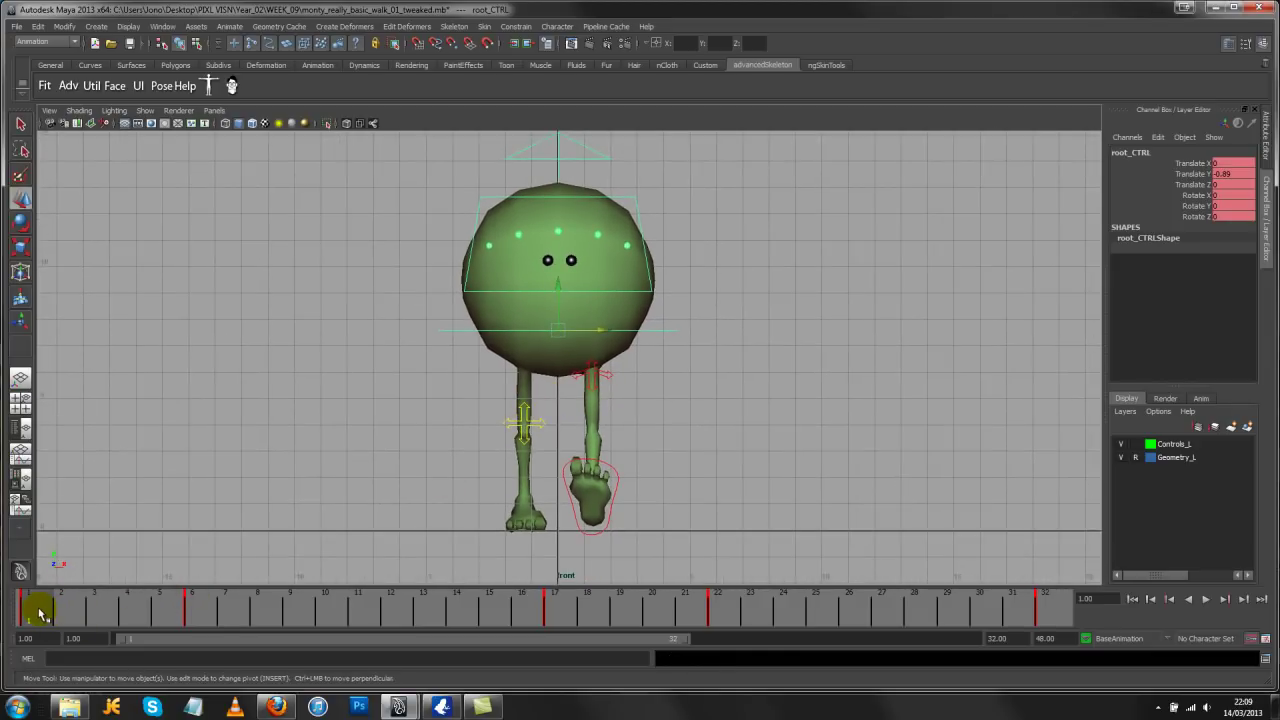
{"action": "key", "text": "alt+v"}
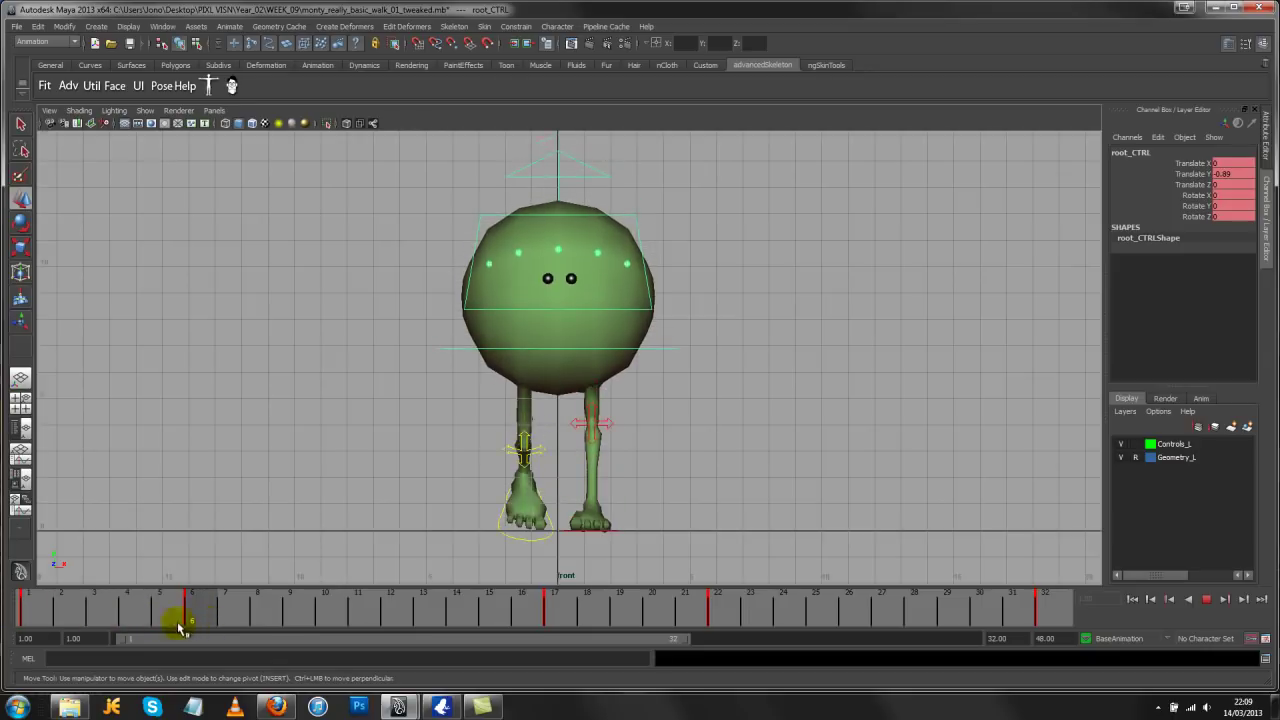
{"action": "key", "text": "alt+v"}
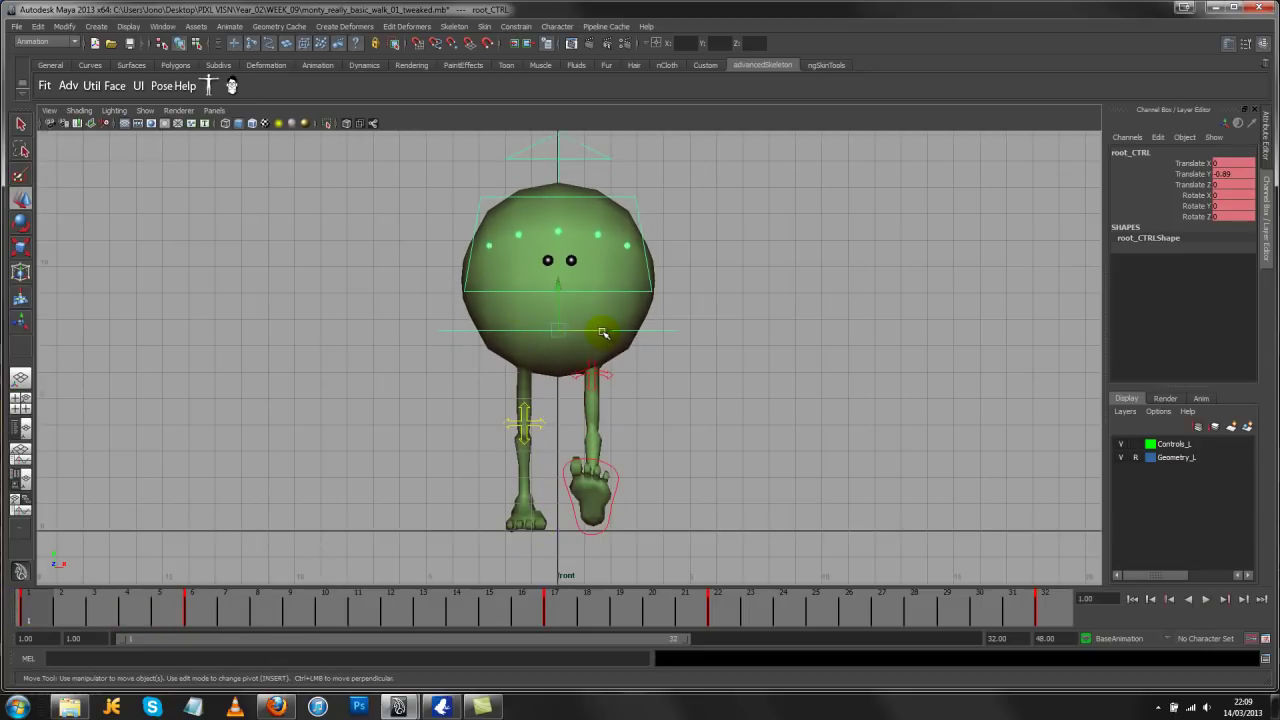
{"action": "scroll", "coordinate": [691, 340], "scroll_direction": "down", "scroll_amount": 1}
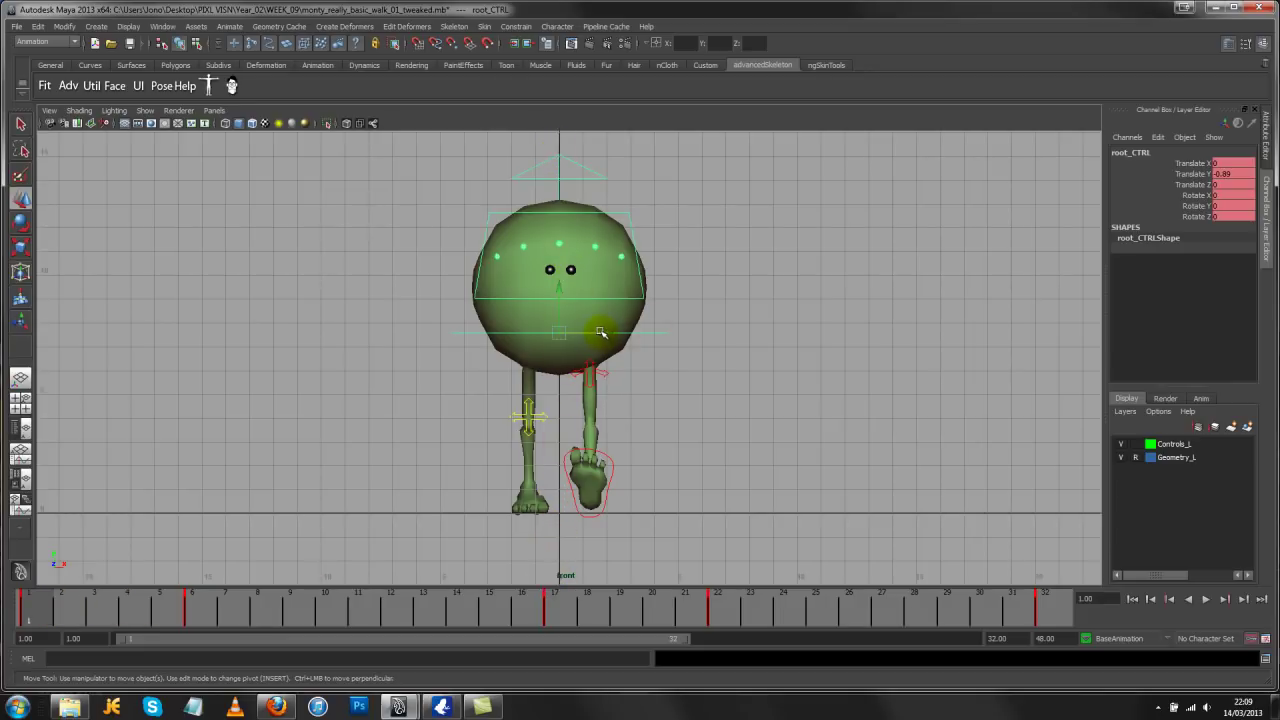
Try shifting the body left along X twice, undoing each, comparing frames 1 and 2
{"action": "left_click_drag", "start_coordinate": [600, 332], "coordinate": [583, 333]}
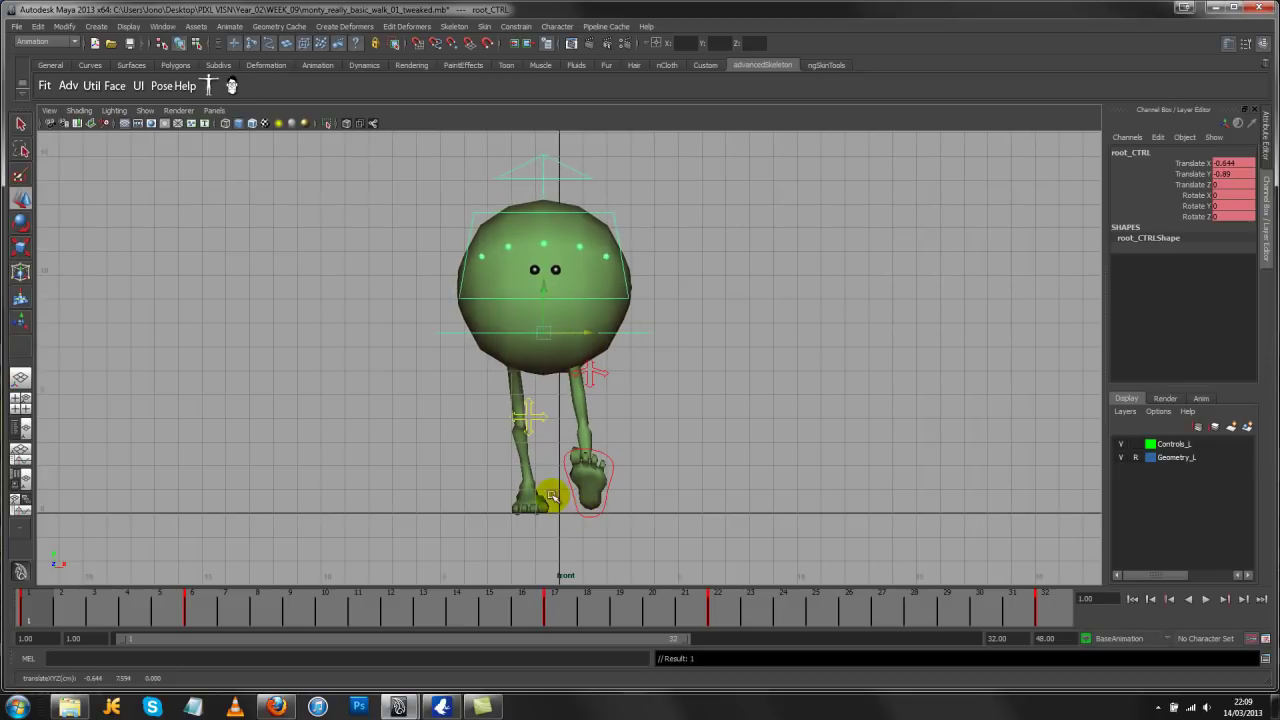
{"action": "key", "text": "ctrl+z"}
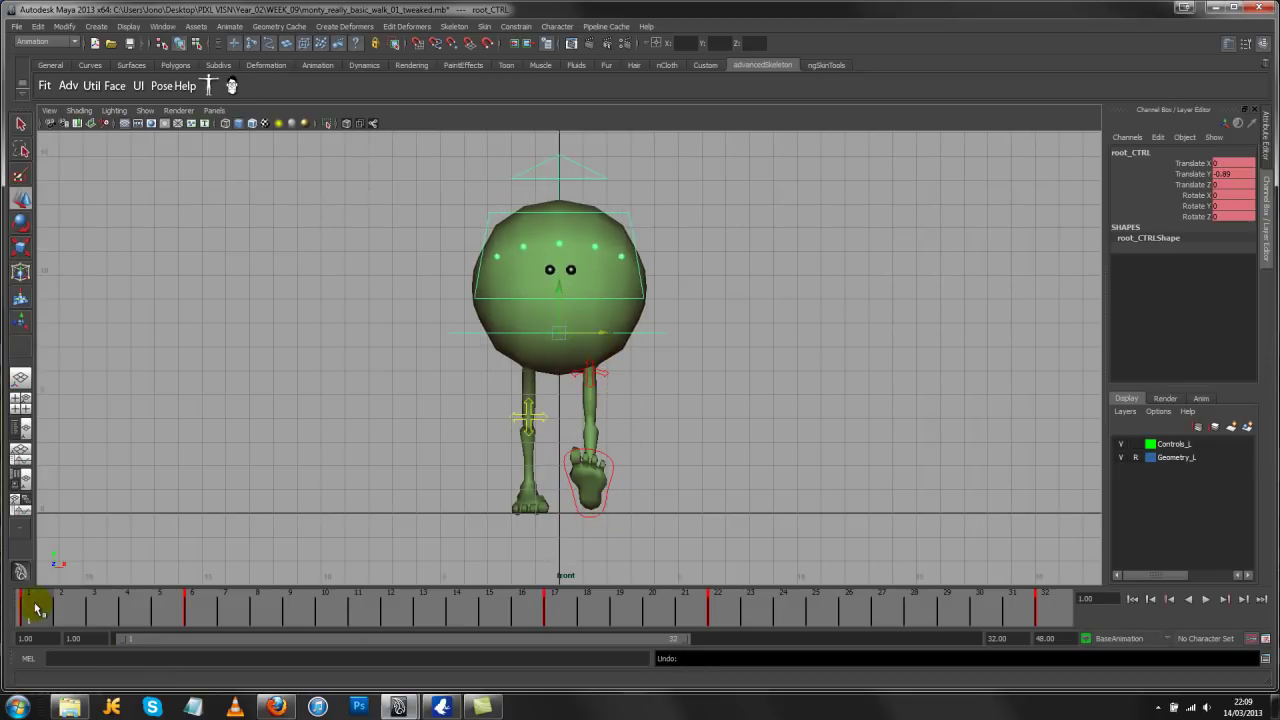
{"action": "mouse_move", "coordinate": [42, 607]}
{"action": "left_mouse_down"}
{"action": "mouse_move", "coordinate": [57, 608]}
{"action": "mouse_move", "coordinate": [29, 606]}
{"action": "mouse_move", "coordinate": [83, 614]}
{"action": "mouse_move", "coordinate": [68, 625]}
{"action": "mouse_move", "coordinate": [24, 600]}
{"action": "left_mouse_up"}
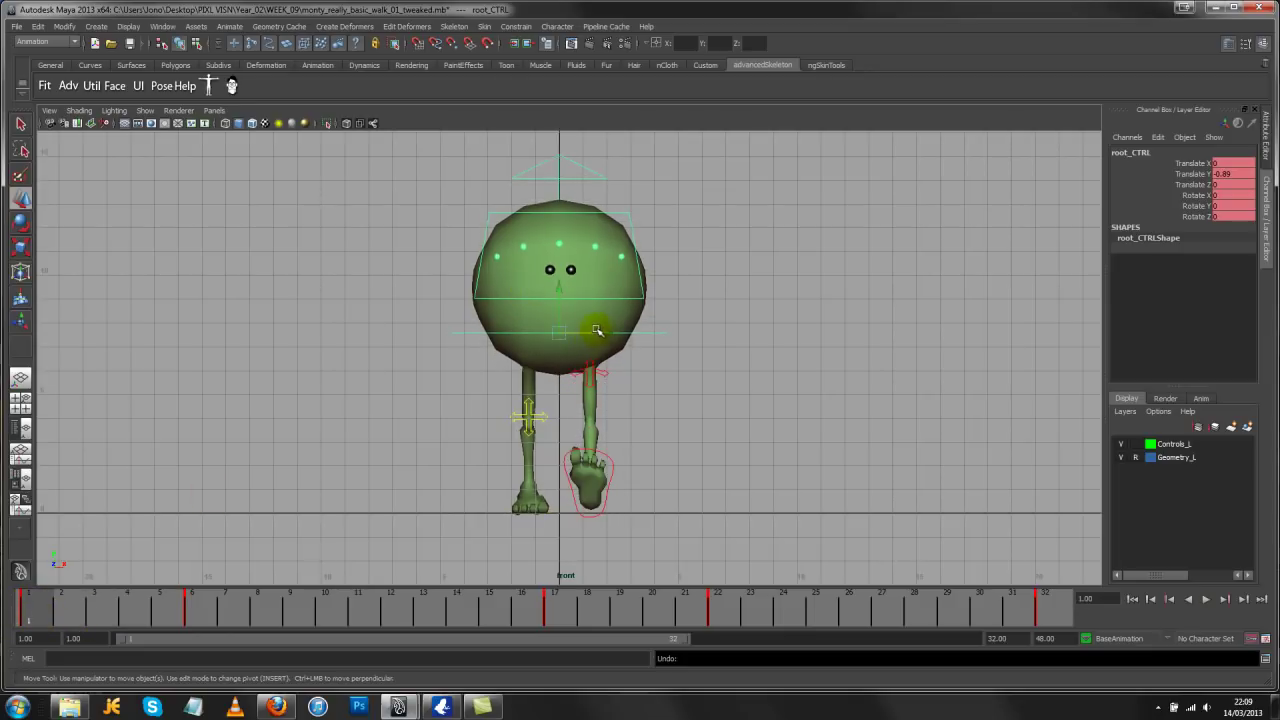
{"action": "left_click_drag", "start_coordinate": [596, 330], "coordinate": [582, 336]}
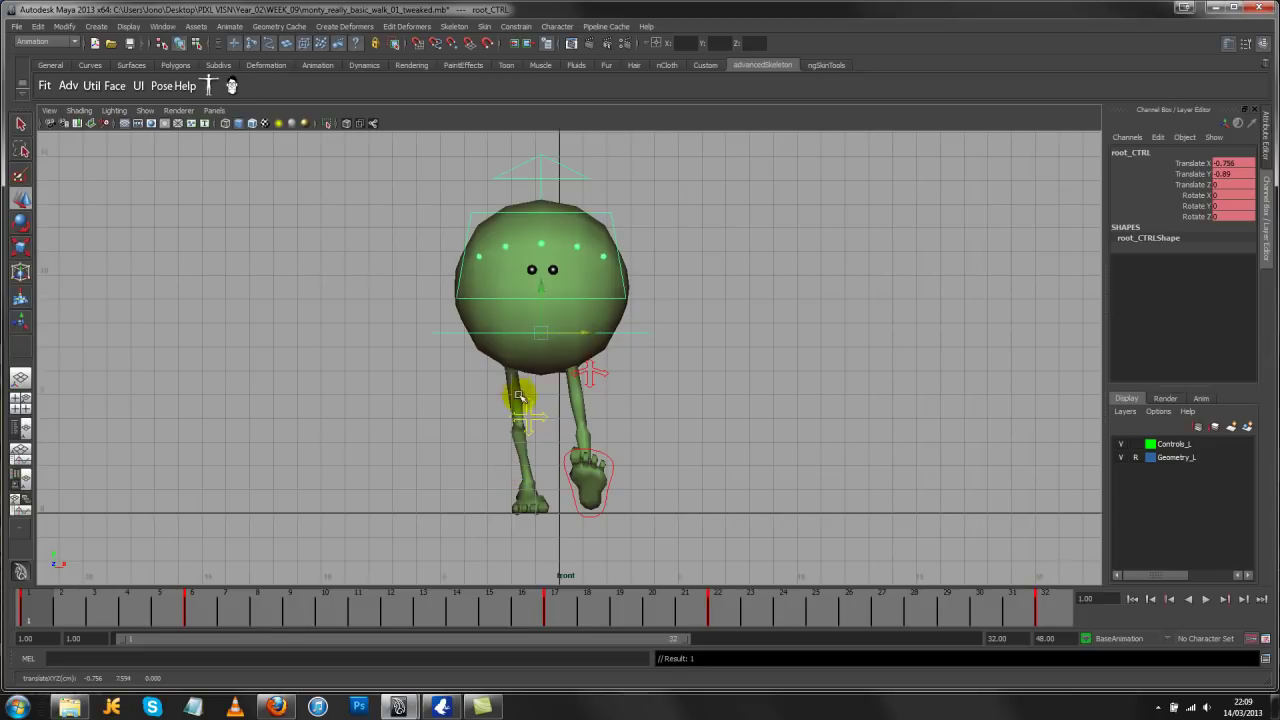
{"action": "key", "text": "ctrl+z"}
Zoom in, duplicate the root control, then select and deselect the right foot control
{"action": "right_click_drag", "start_coordinate": [334, 423], "coordinate": [686, 460], "text": "alt"}
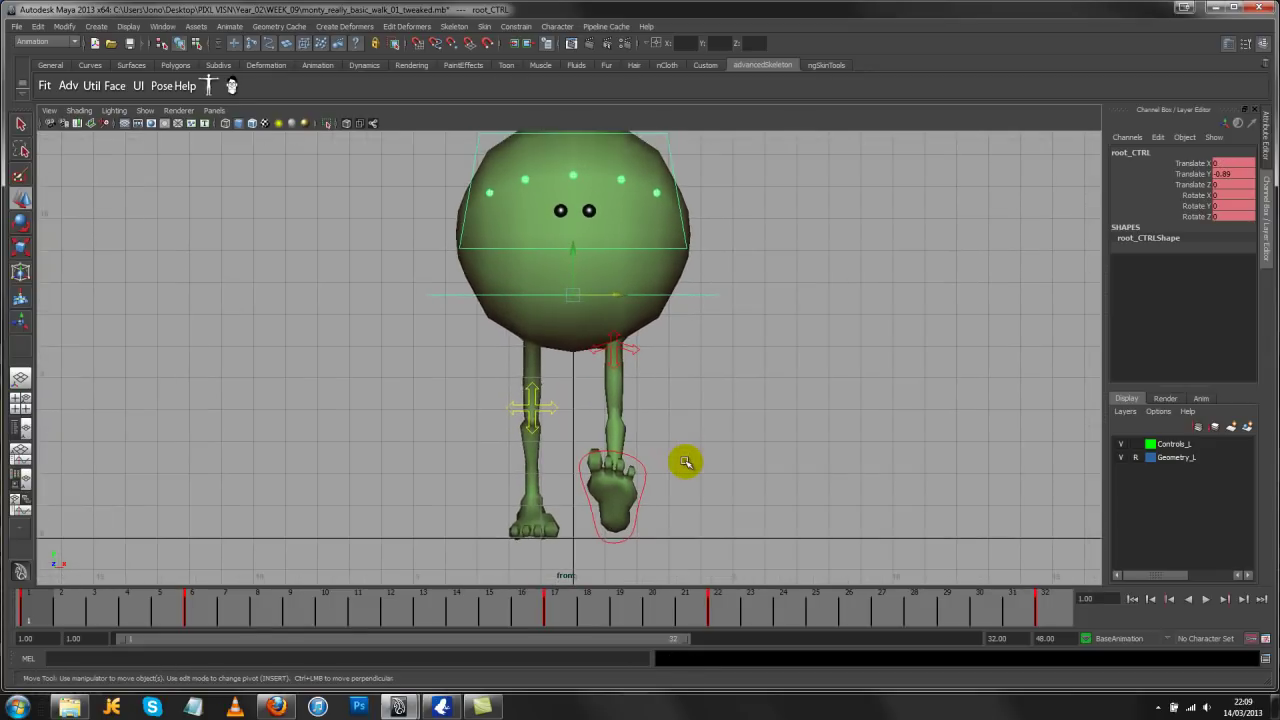
{"action": "key", "text": "ctrl+d"}
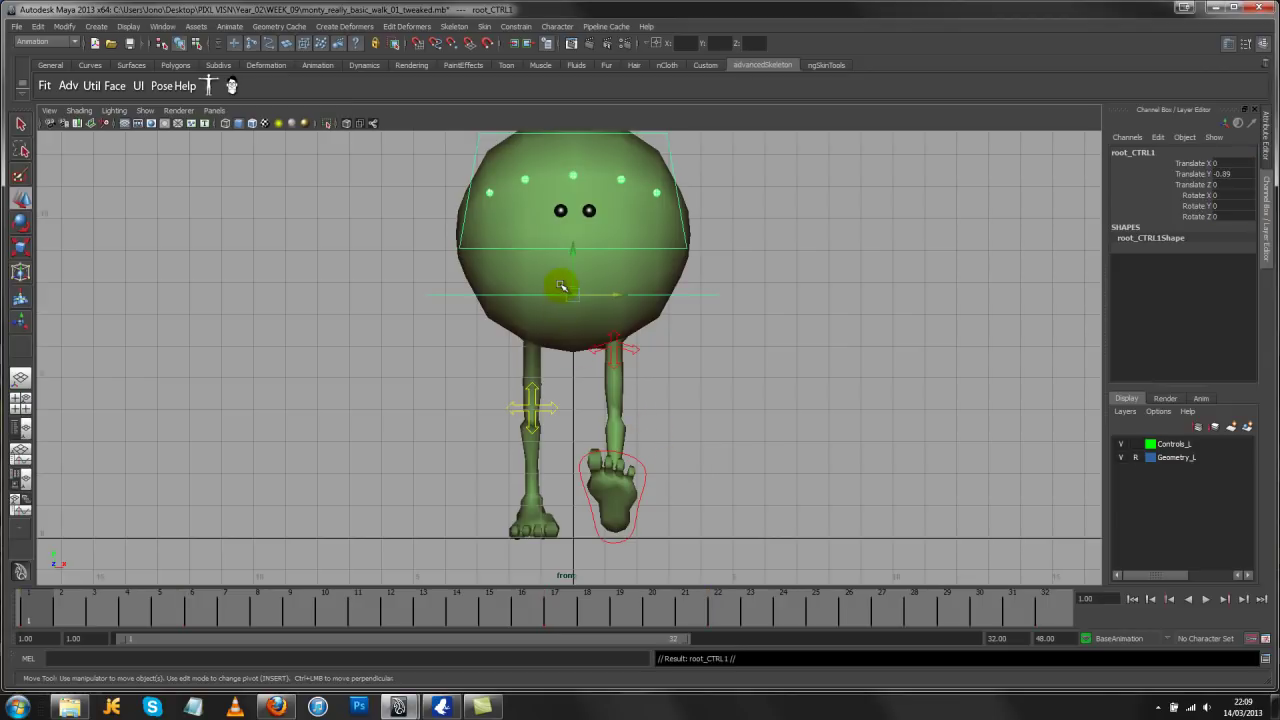
{"action": "left_click", "coordinate": [563, 536]}
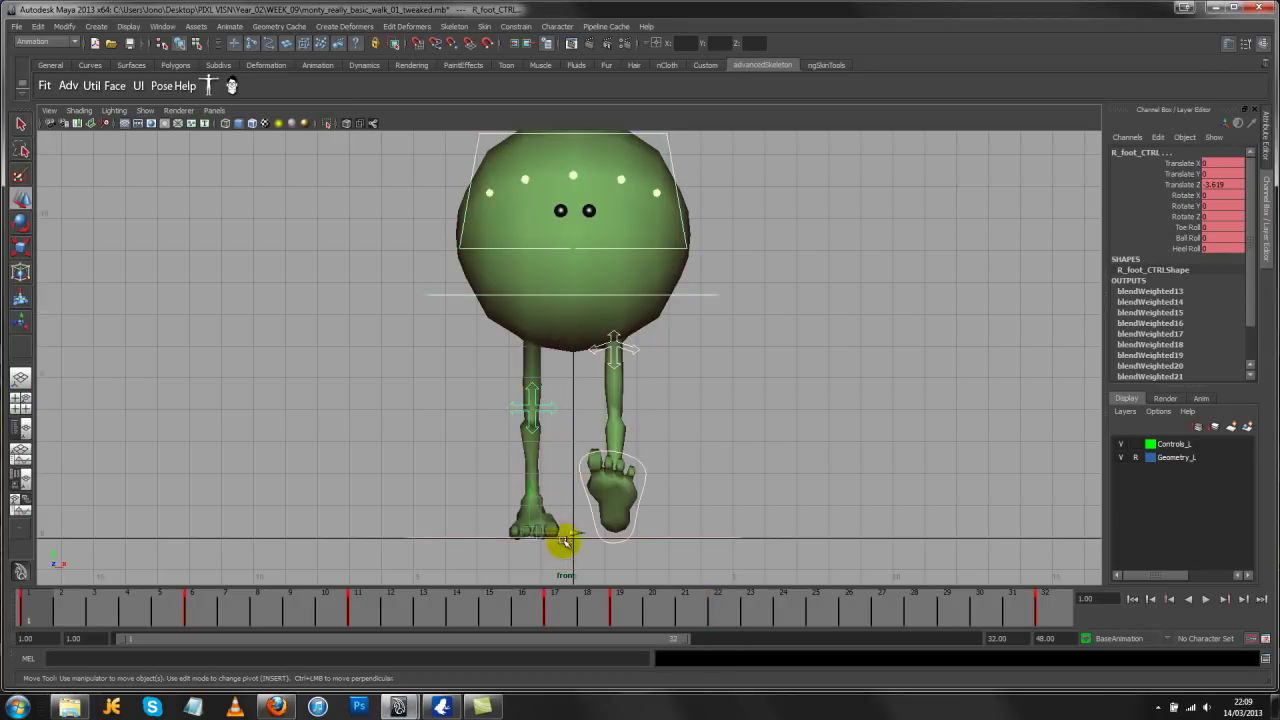
{"action": "left_click", "coordinate": [575, 402]}
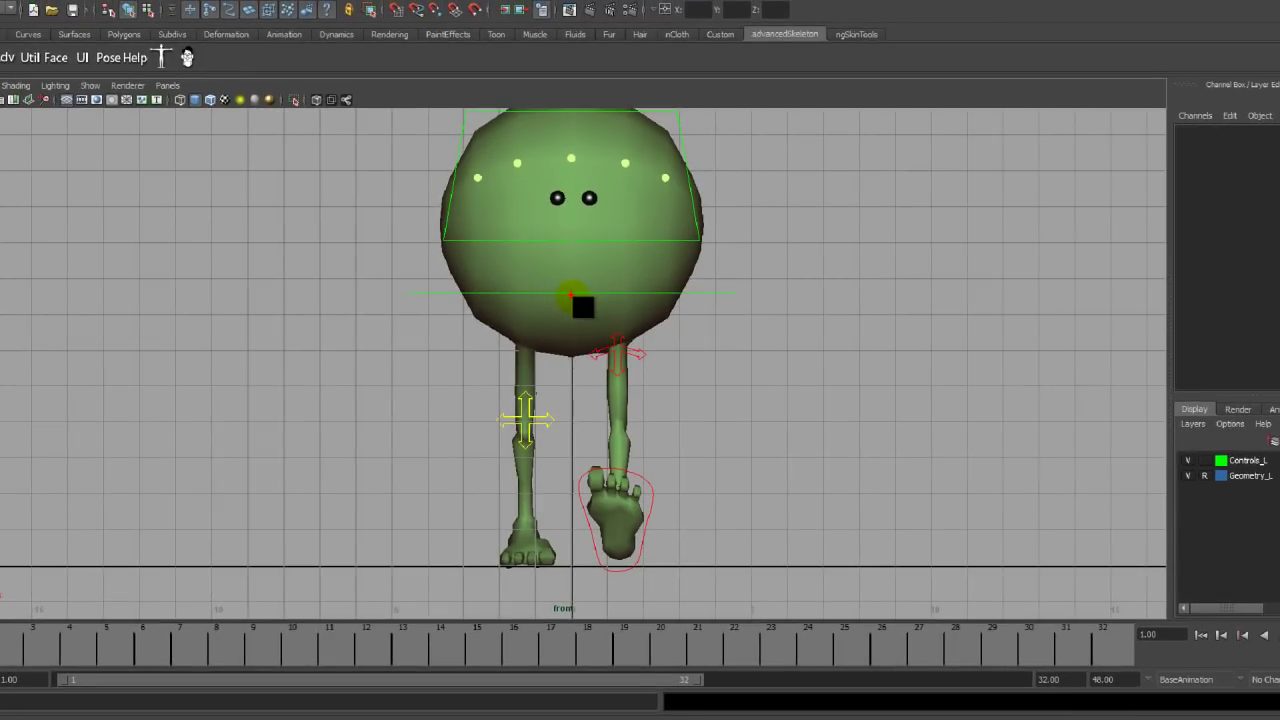
{"action": "mouse_move", "coordinate": [571, 297]}
{"action": "left_mouse_down"}
{"action": "mouse_move", "coordinate": [555, 549]}
{"action": "mouse_move", "coordinate": [574, 348]}
{"action": "left_mouse_up"}
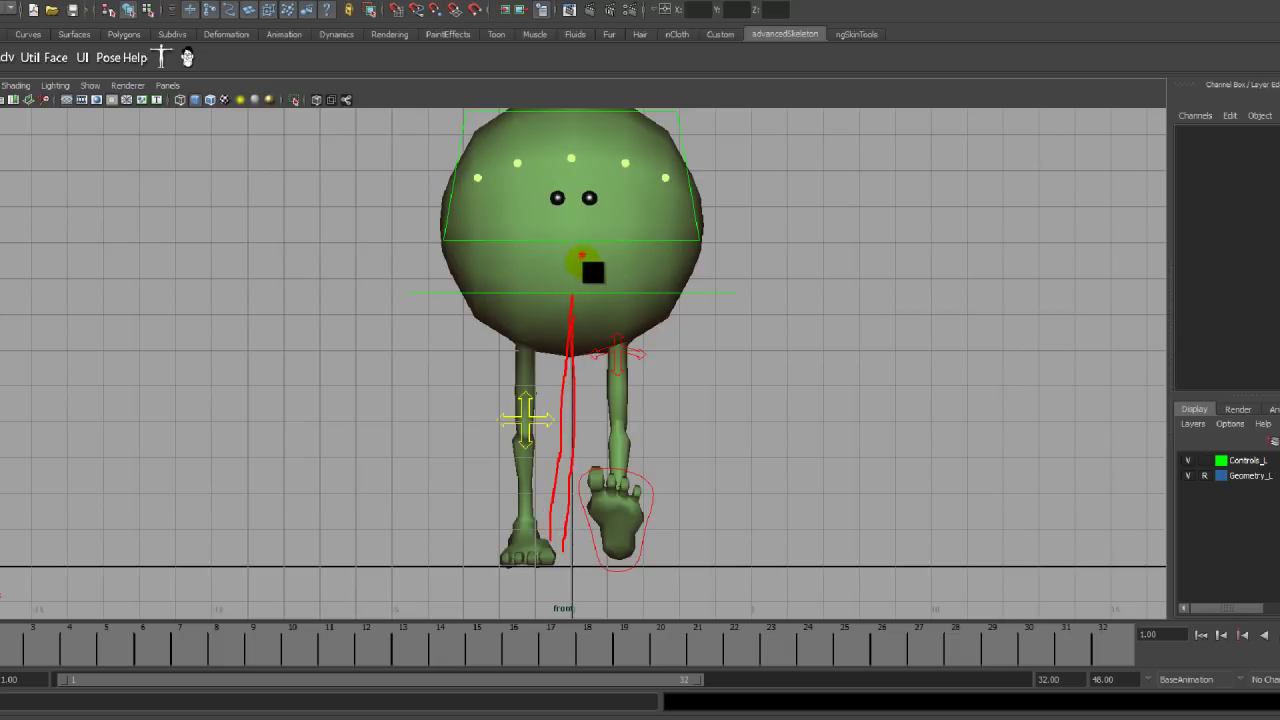
{"action": "mouse_move", "coordinate": [800, 224]}
{"action": "left_mouse_down"}
{"action": "mouse_move", "coordinate": [745, 224]}
{"action": "mouse_move", "coordinate": [732, 248]}
{"action": "left_mouse_up"}
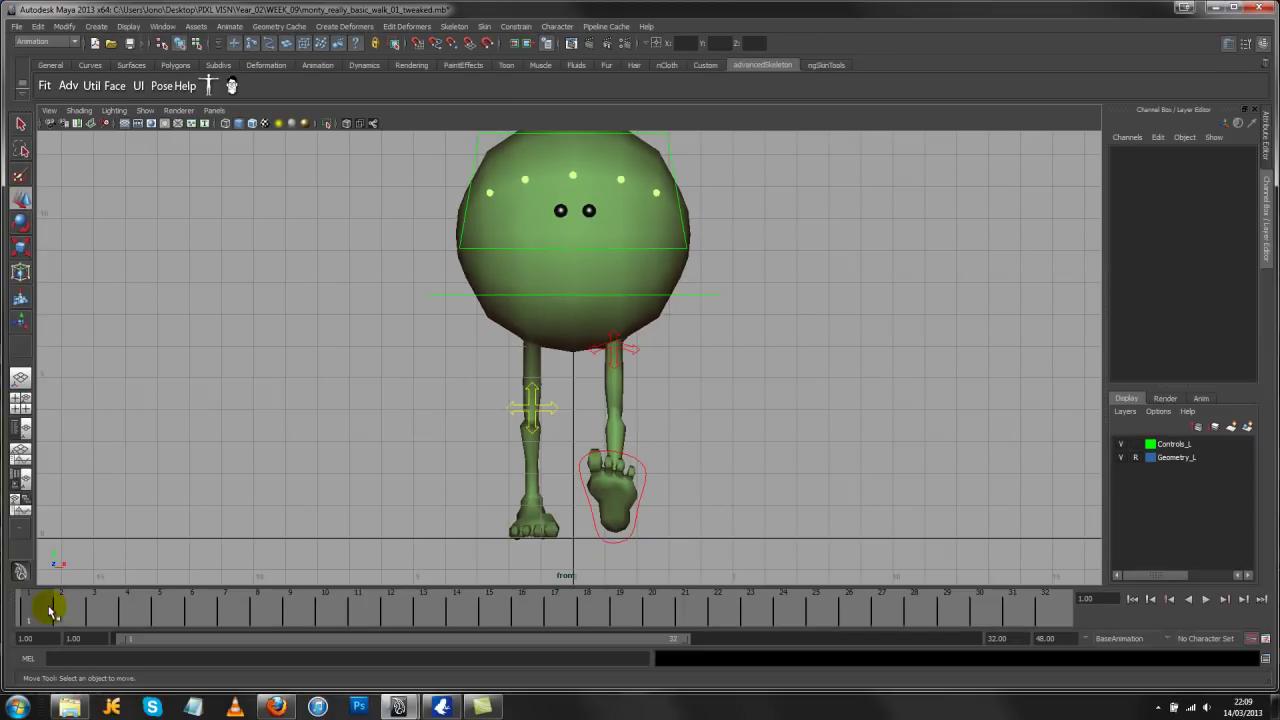
Select root_CTRL and test swaying the body left and right in the front view
{"action": "key", "text": "alt+v"}
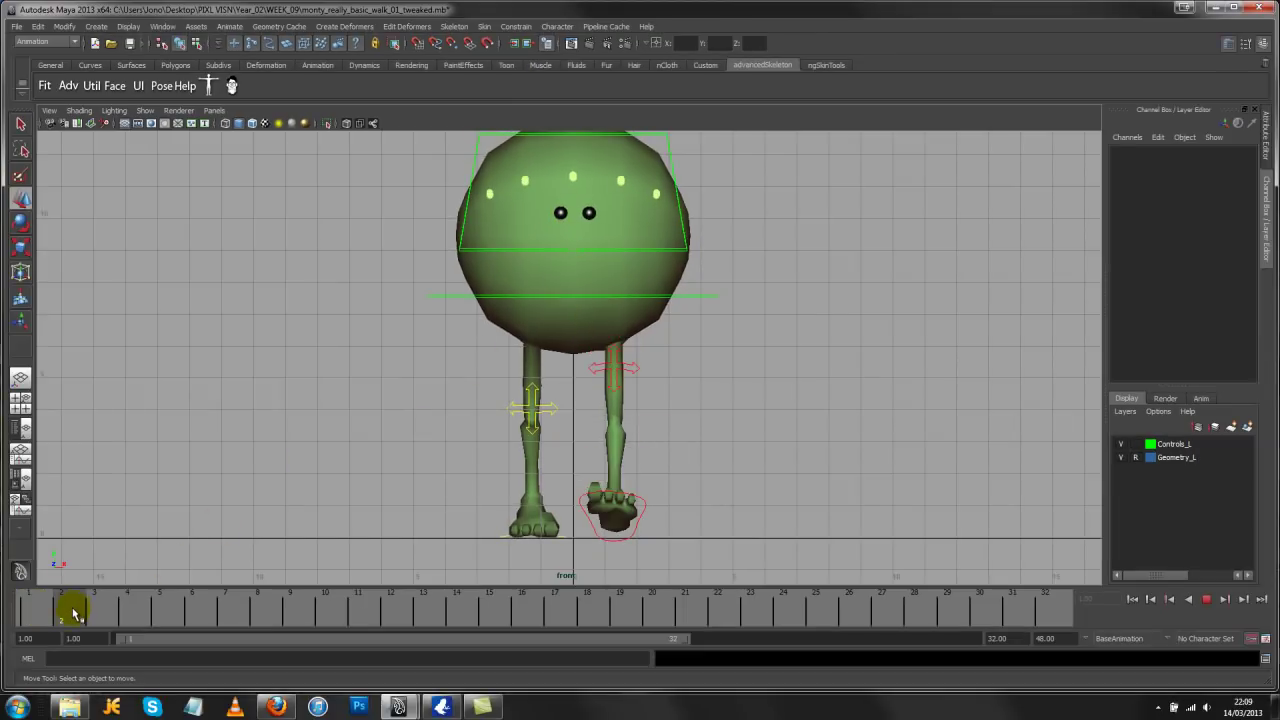
{"action": "left_click", "coordinate": [75, 612]}
{"action": "left_click", "coordinate": [700, 294]}
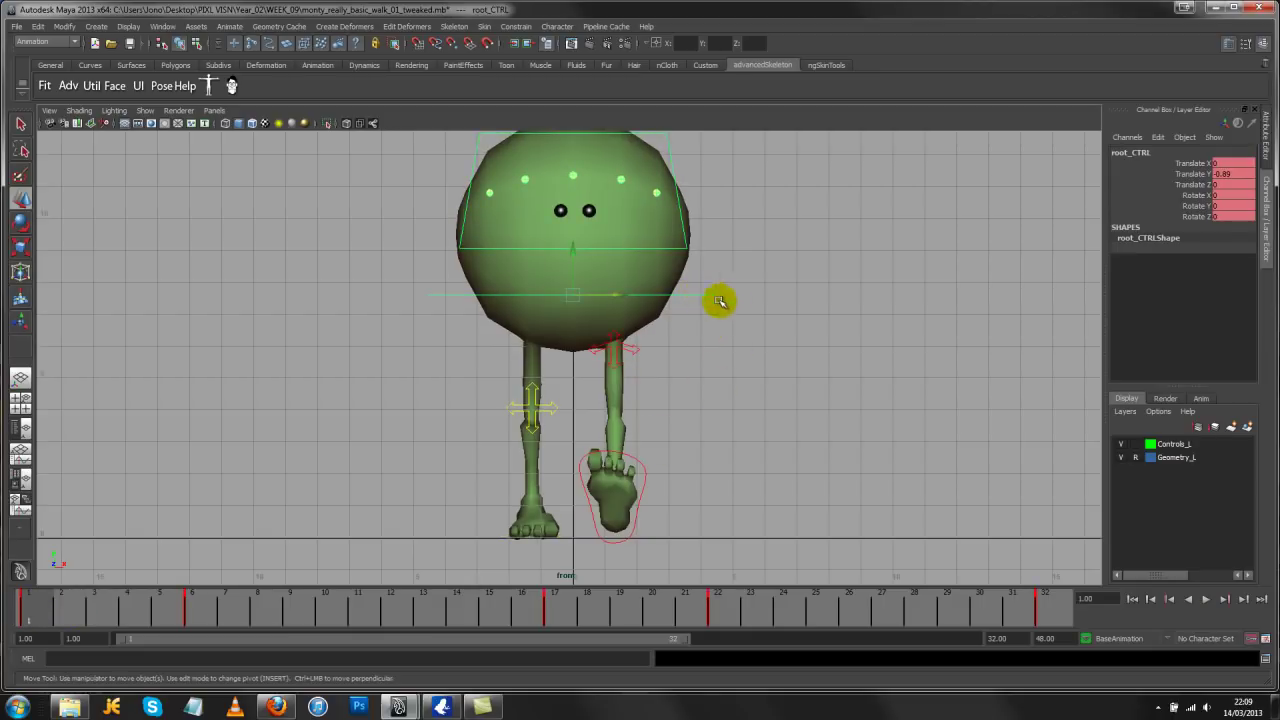
{"action": "mouse_move", "coordinate": [611, 298]}
{"action": "left_mouse_down"}
{"action": "mouse_move", "coordinate": [577, 294]}
{"action": "mouse_move", "coordinate": [614, 303]}
{"action": "mouse_move", "coordinate": [594, 306]}
{"action": "left_mouse_up"}
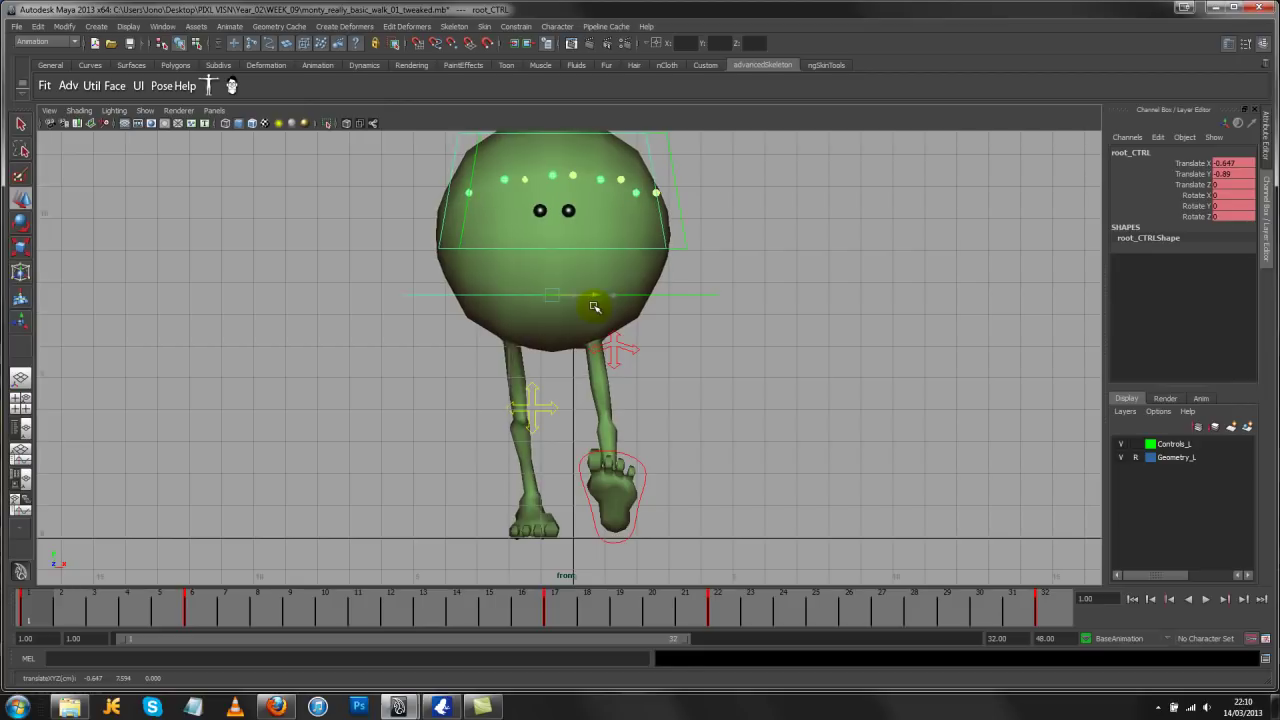
{"action": "scroll", "coordinate": [557, 277], "scroll_direction": "down", "scroll_amount": 1}
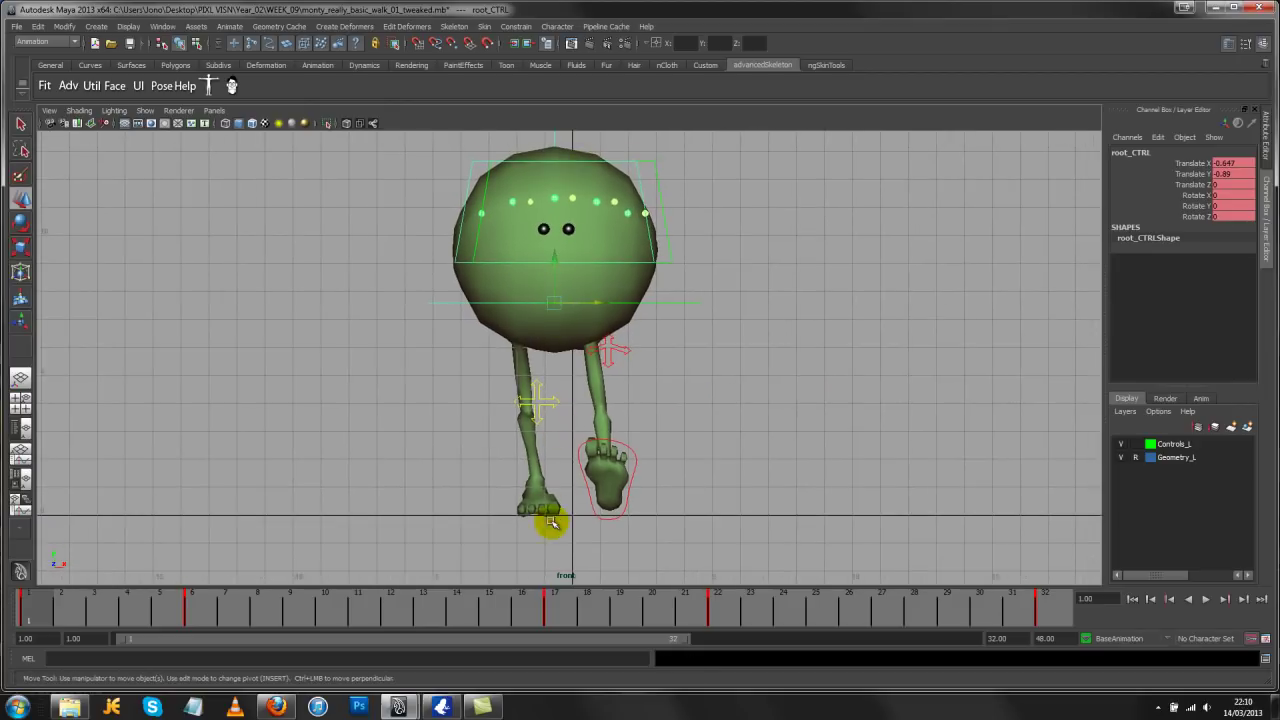
{"action": "scroll", "coordinate": [545, 366], "scroll_direction": "up", "scroll_amount": 2}
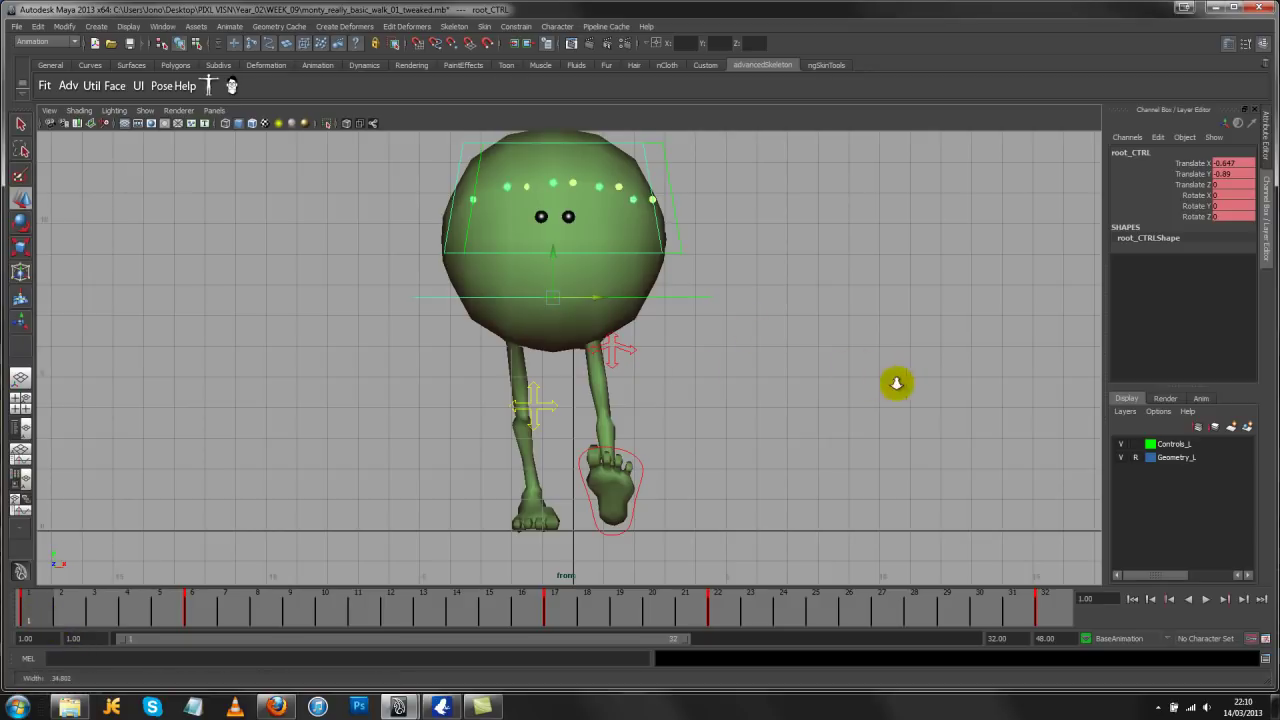
{"action": "right_click_drag", "start_coordinate": [894, 380], "coordinate": [514, 357], "text": "alt"}
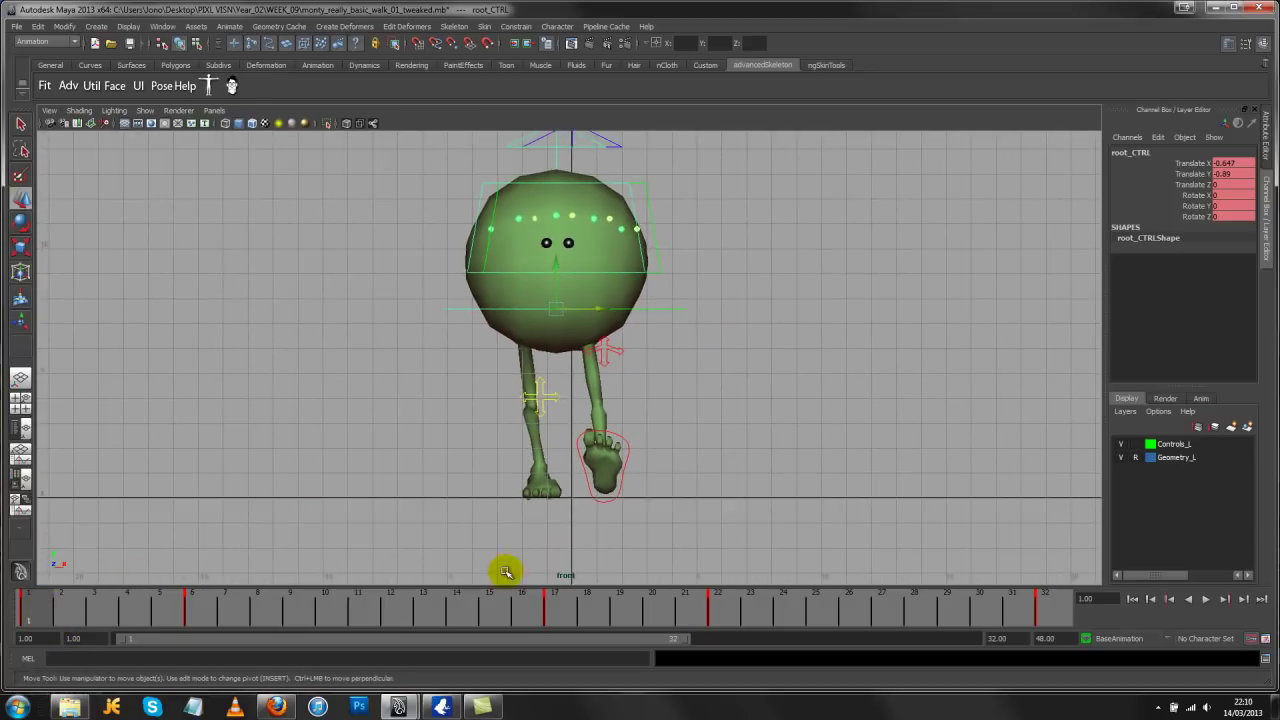
{"action": "left_click", "coordinate": [1066, 606]}
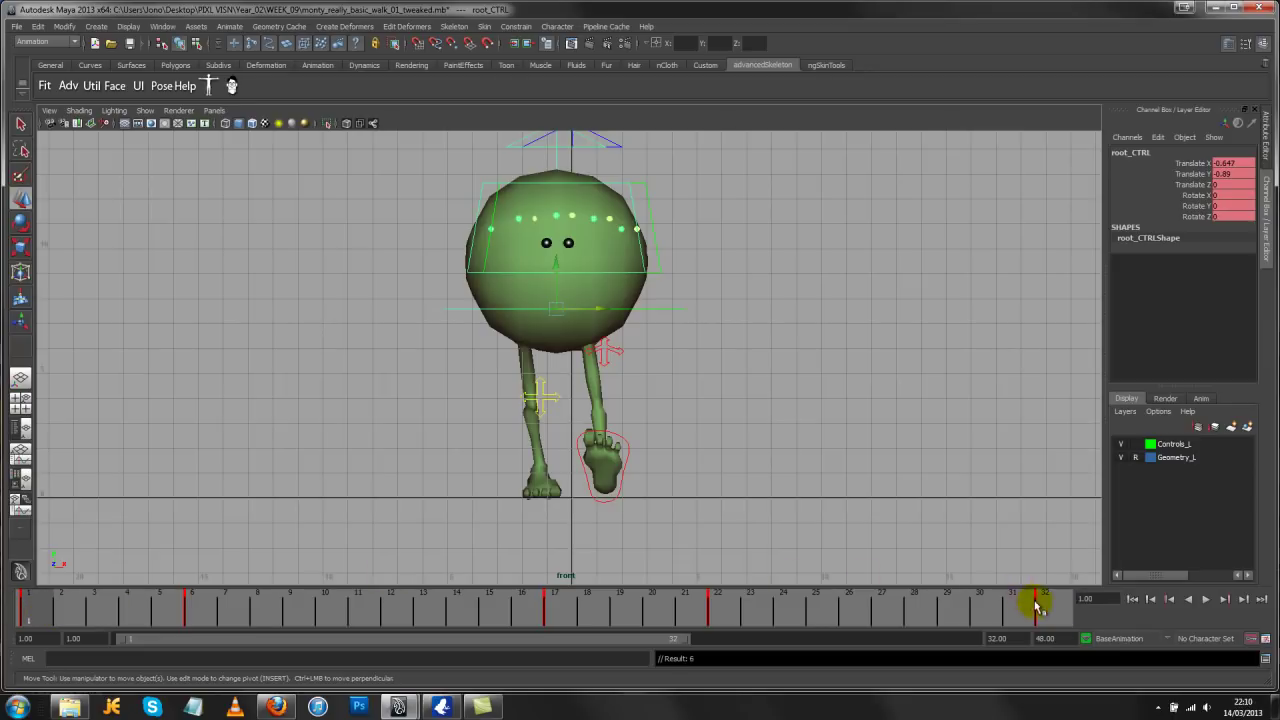
At frame 17, move root_CTRL to Translate X 0.79 and play the walk
{"action": "left_click", "coordinate": [561, 606]}
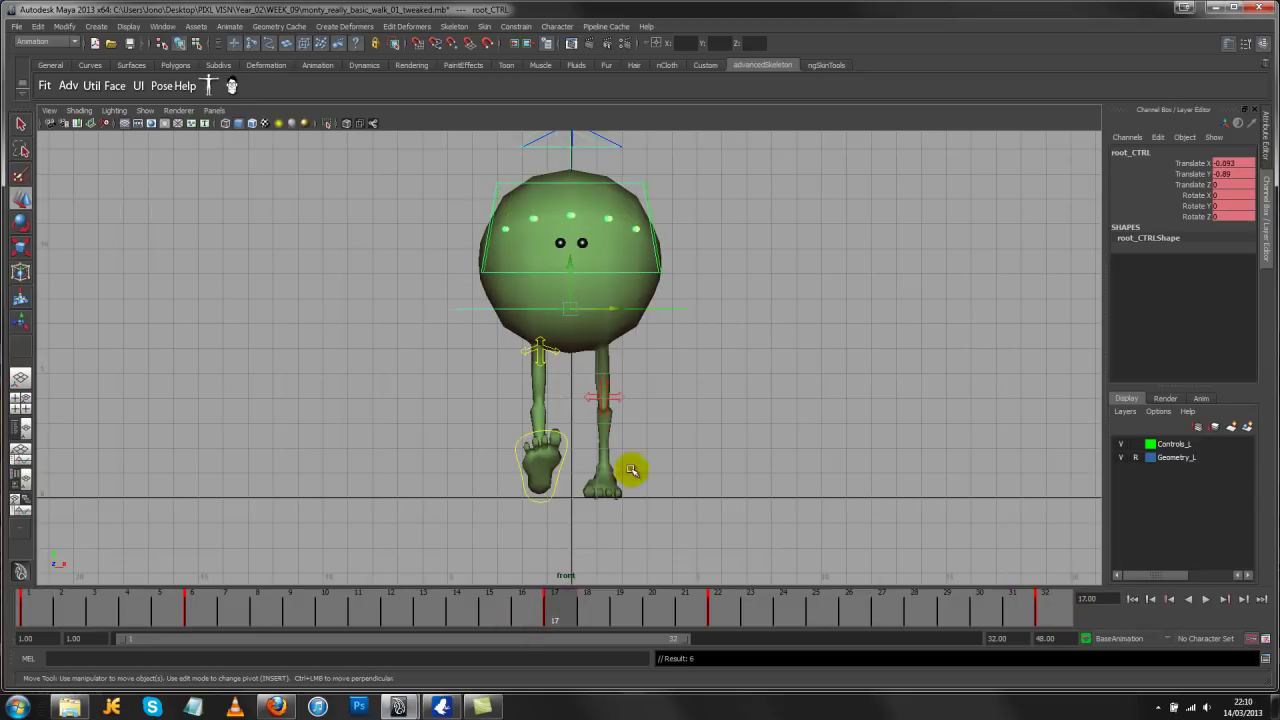
{"action": "left_click_drag", "start_coordinate": [614, 307], "coordinate": [633, 315]}
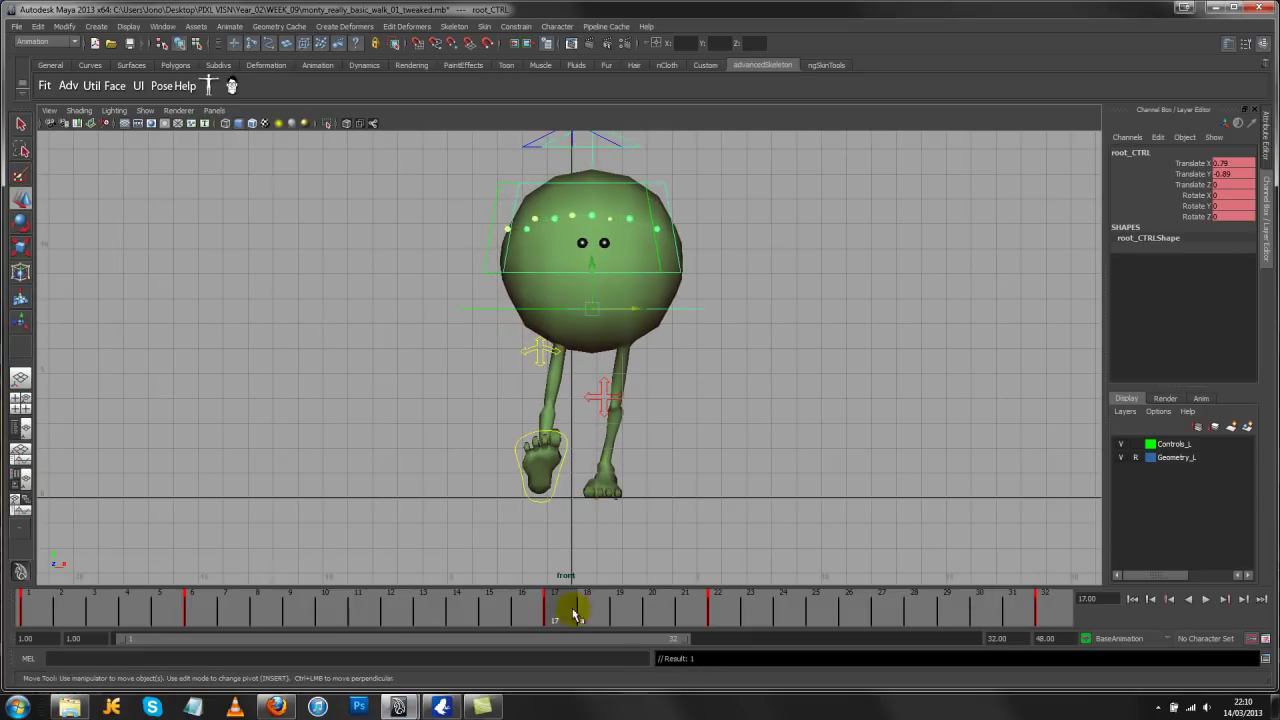
{"action": "left_click_drag", "start_coordinate": [574, 614], "coordinate": [1108, 614]}
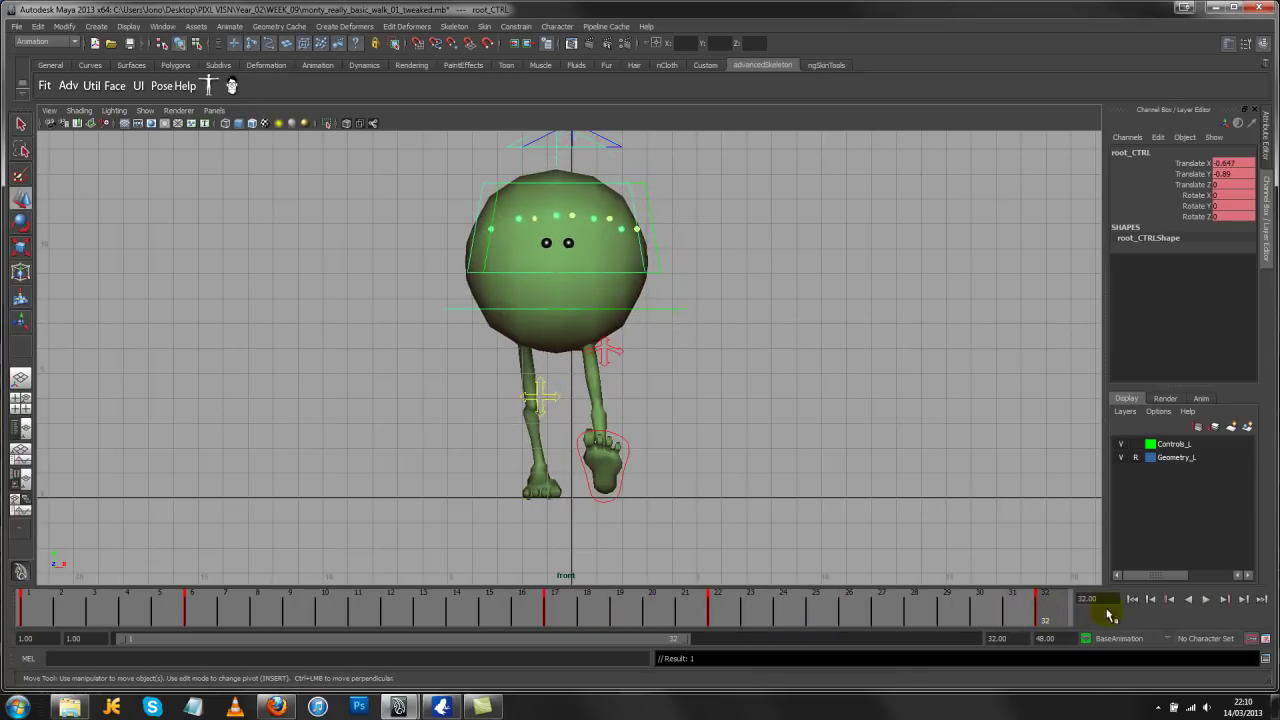
{"action": "left_click", "coordinate": [1205, 599]}
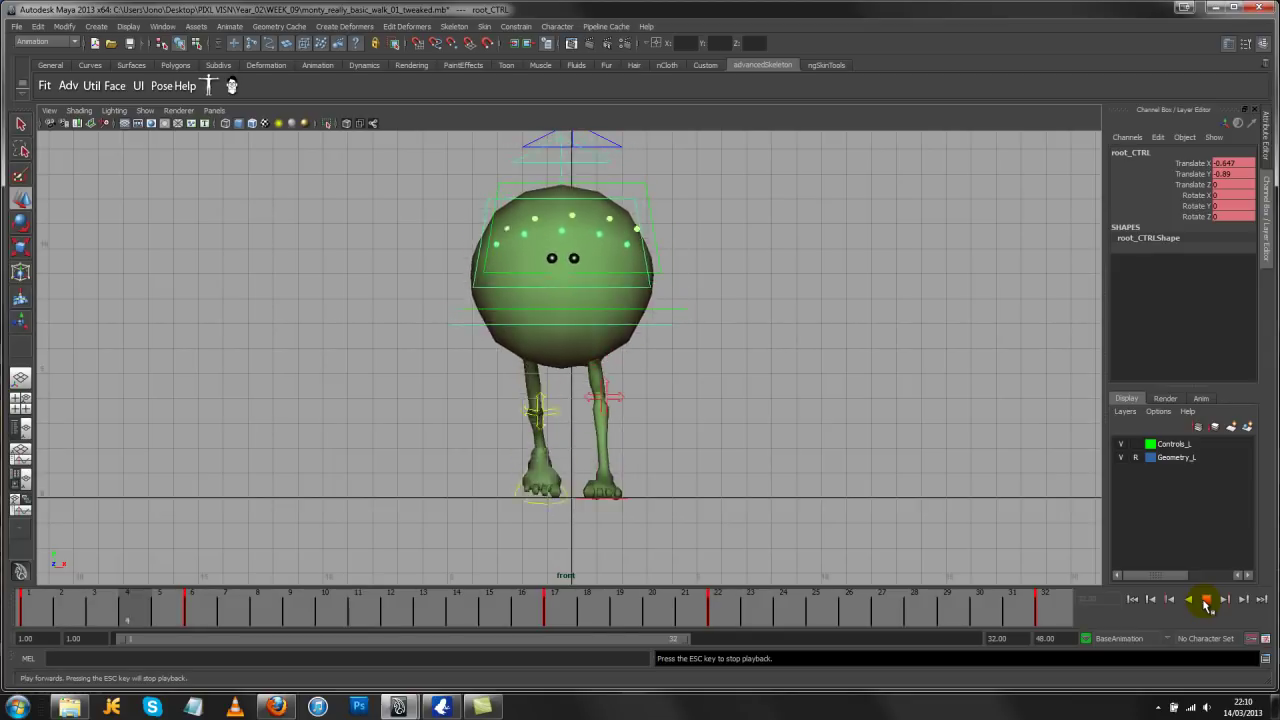
Try a rightward root_CTRL shift at frame 22, undo it, and open the Graph Editor
{"action": "left_click", "coordinate": [1205, 600]}
{"action": "left_click_drag", "start_coordinate": [566, 606], "coordinate": [726, 622]}
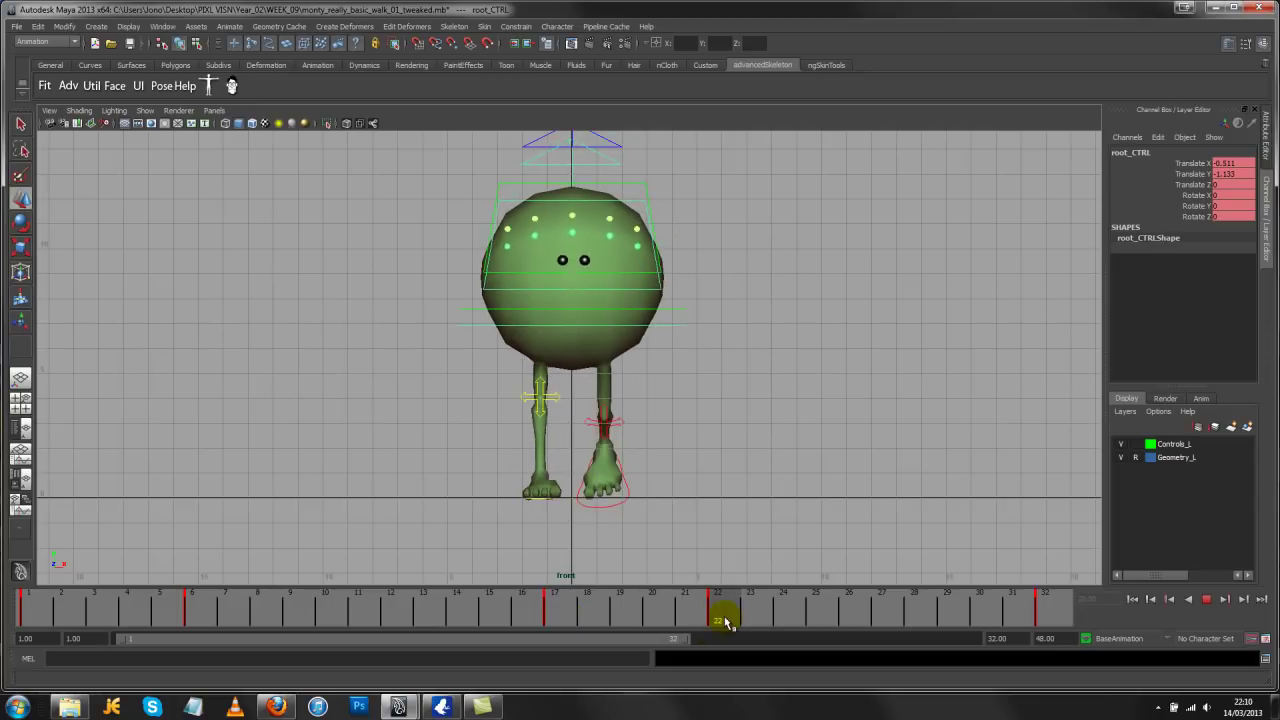
{"action": "key", "text": "w"}
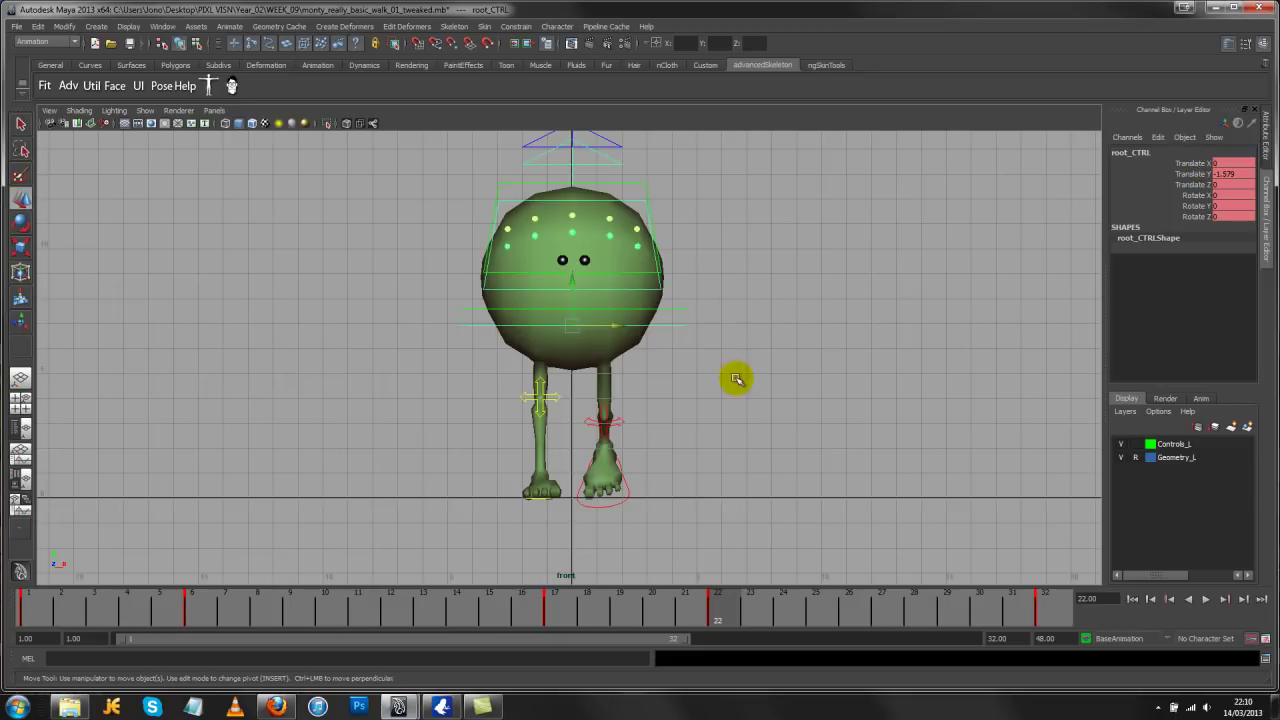
{"action": "mouse_move", "coordinate": [556, 624]}
{"action": "left_mouse_down"}
{"action": "mouse_move", "coordinate": [849, 614]}
{"action": "mouse_move", "coordinate": [543, 610]}
{"action": "mouse_move", "coordinate": [721, 611]}
{"action": "left_mouse_up"}
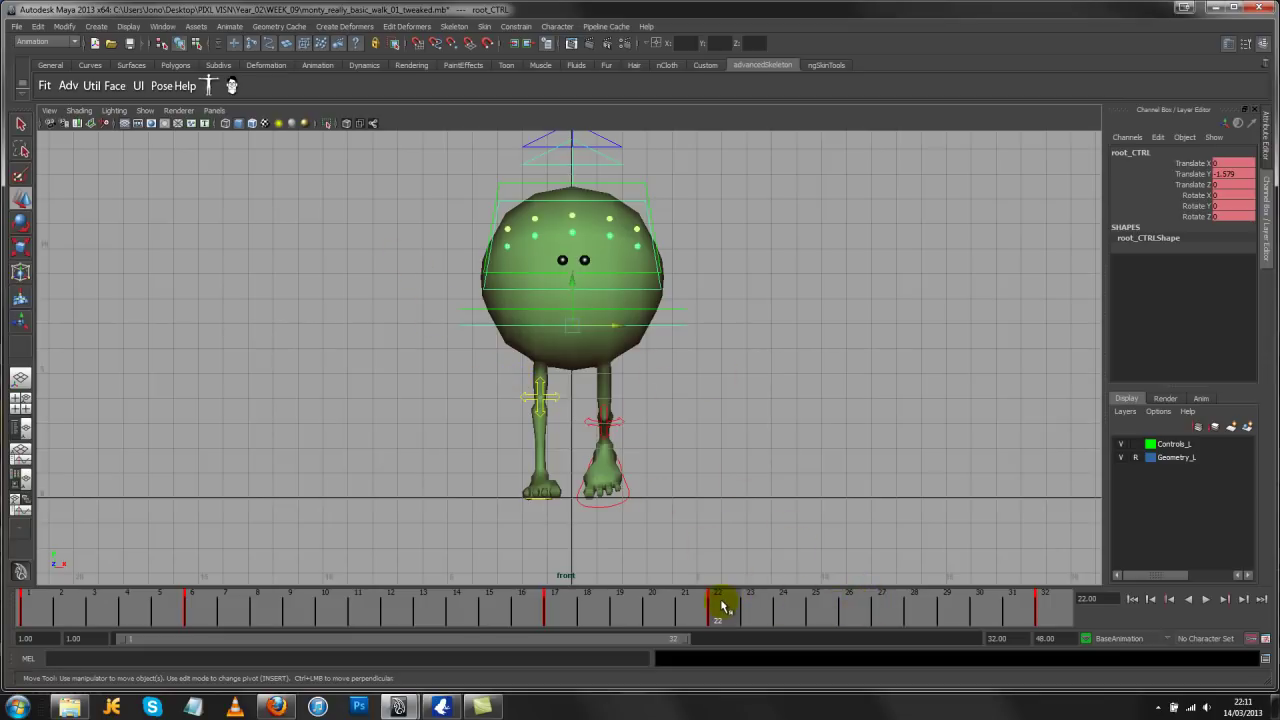
{"action": "left_click_drag", "start_coordinate": [609, 329], "coordinate": [616, 327]}
{"action": "key", "text": "alt+v"}
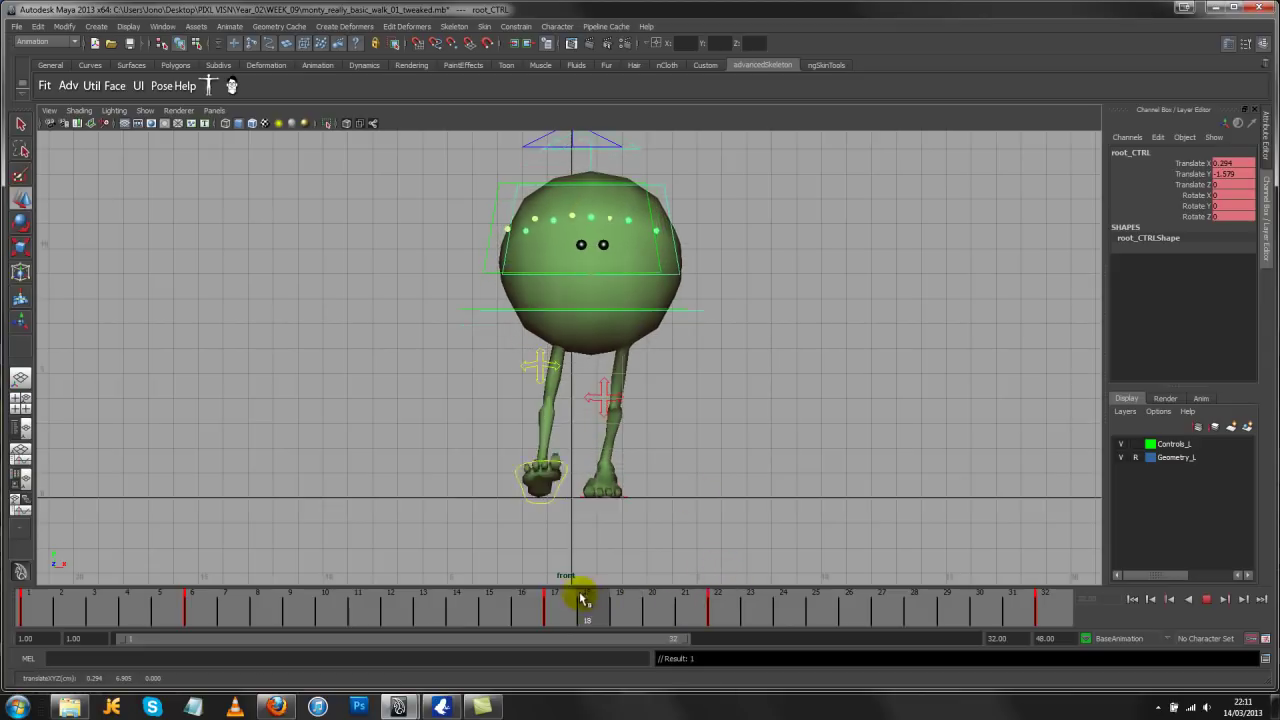
{"action": "left_click_drag", "start_coordinate": [743, 615], "coordinate": [717, 608]}
{"action": "key", "text": "ctrl+z"}
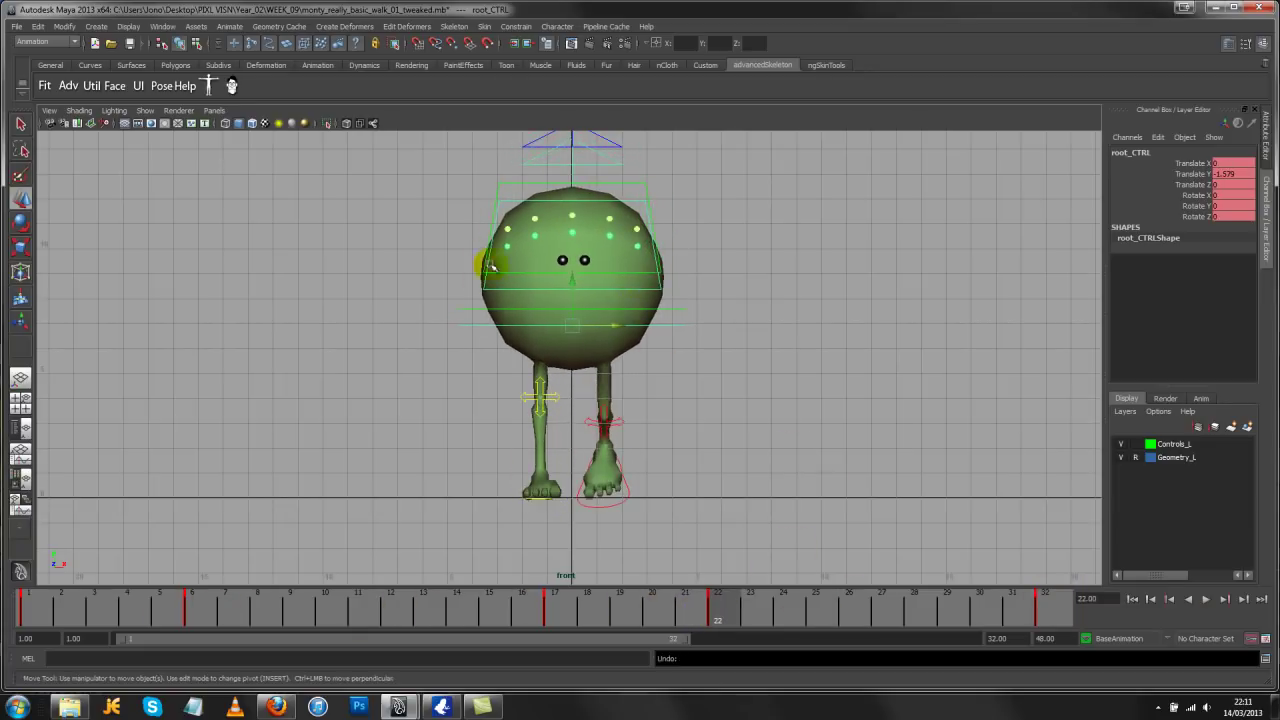
{"action": "key", "text": "shift+g"}
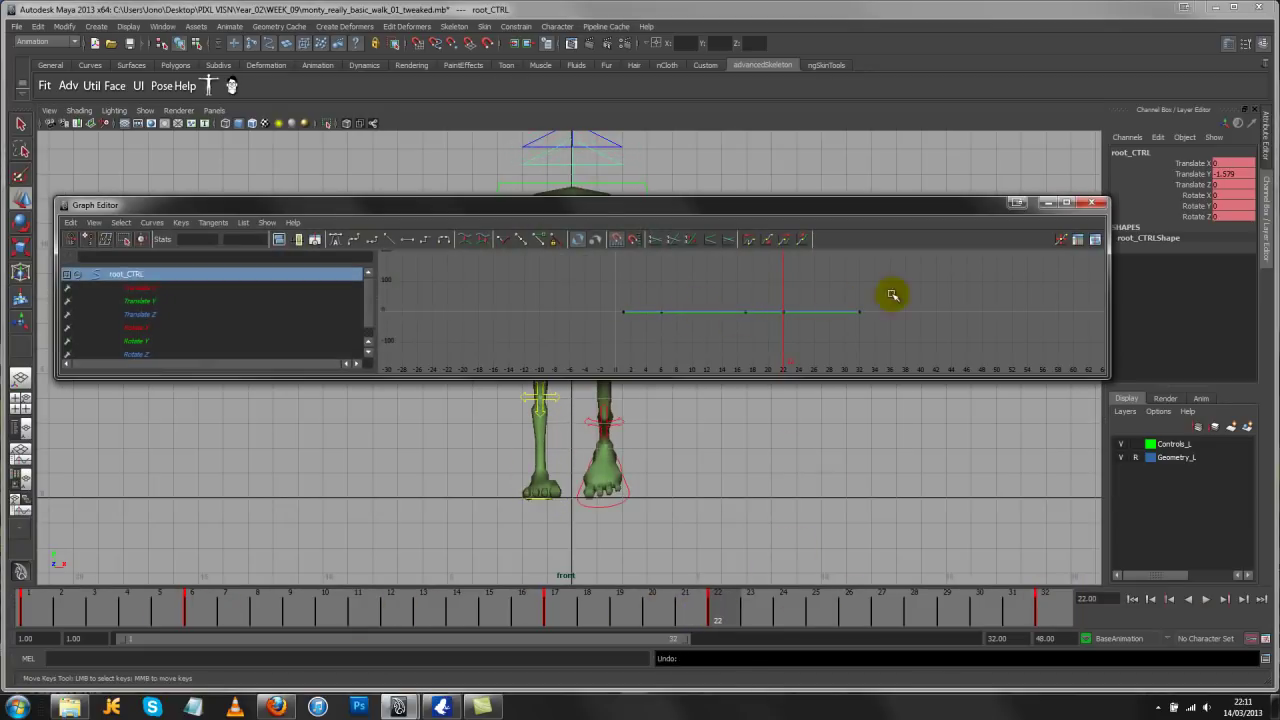
Isolate root_CTRL's Translate X curve and raise its frame-22 key to 0.278
{"action": "left_click_drag", "start_coordinate": [756, 197], "coordinate": [752, 97]}
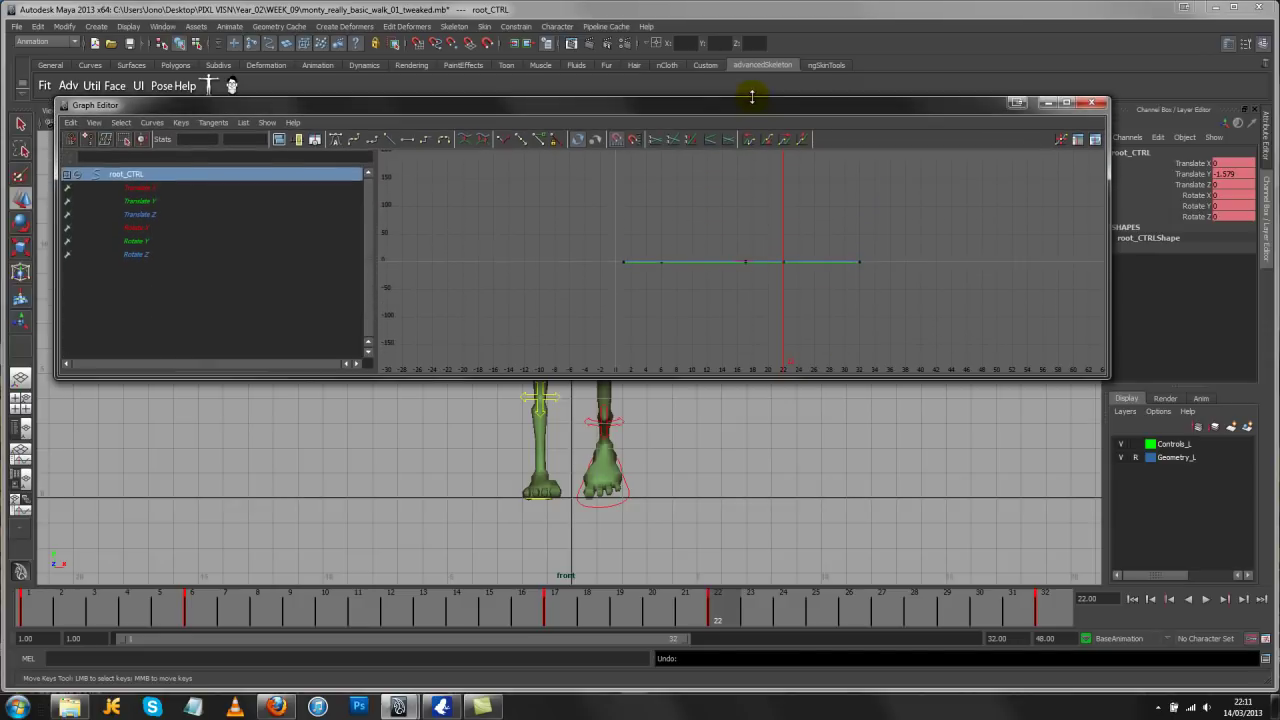
{"action": "left_click", "coordinate": [150, 188]}
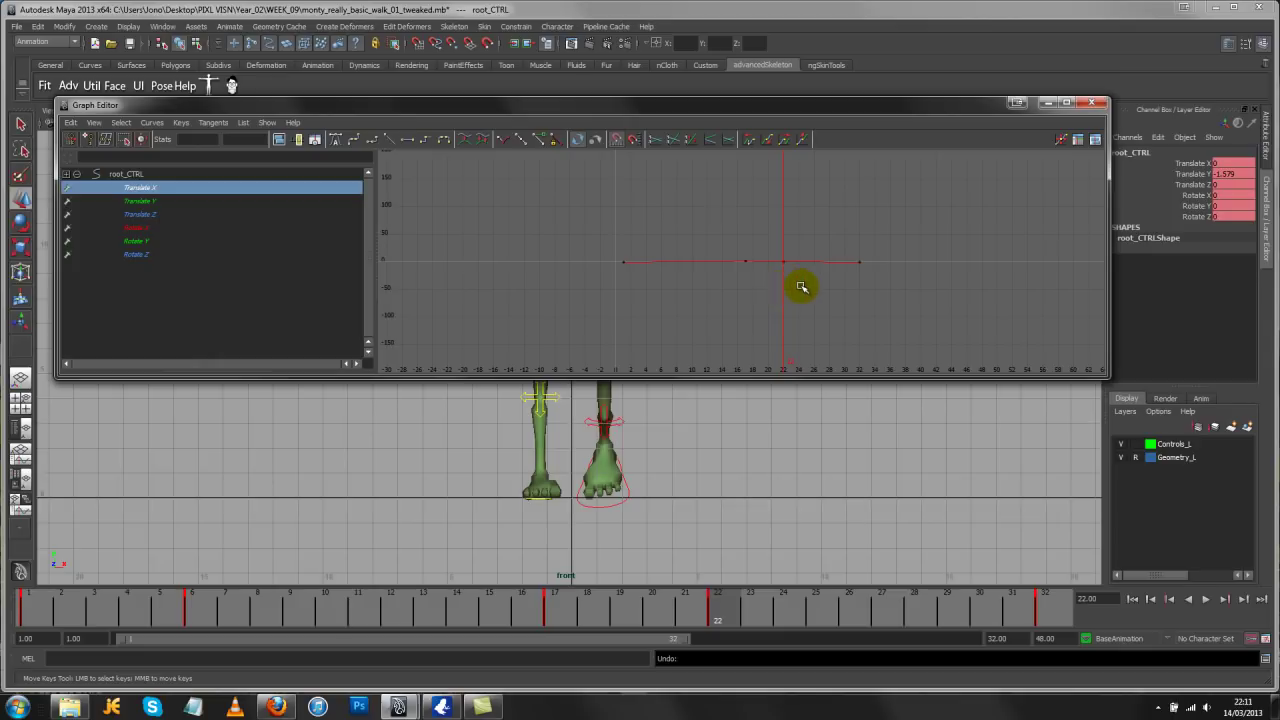
{"action": "key", "text": "f"}
{"action": "middle_click_drag", "start_coordinate": [952, 281], "coordinate": [775, 334], "text": "alt"}
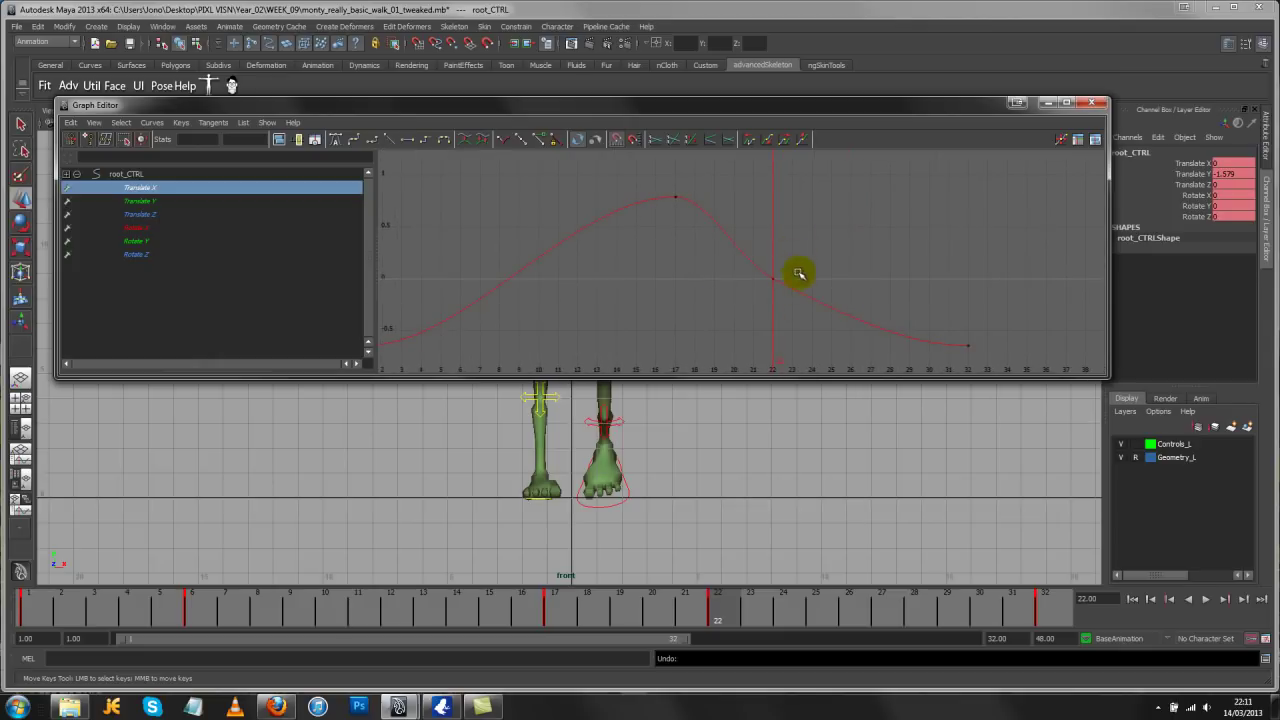
{"action": "right_click_drag", "start_coordinate": [871, 249], "coordinate": [737, 243], "text": "alt"}
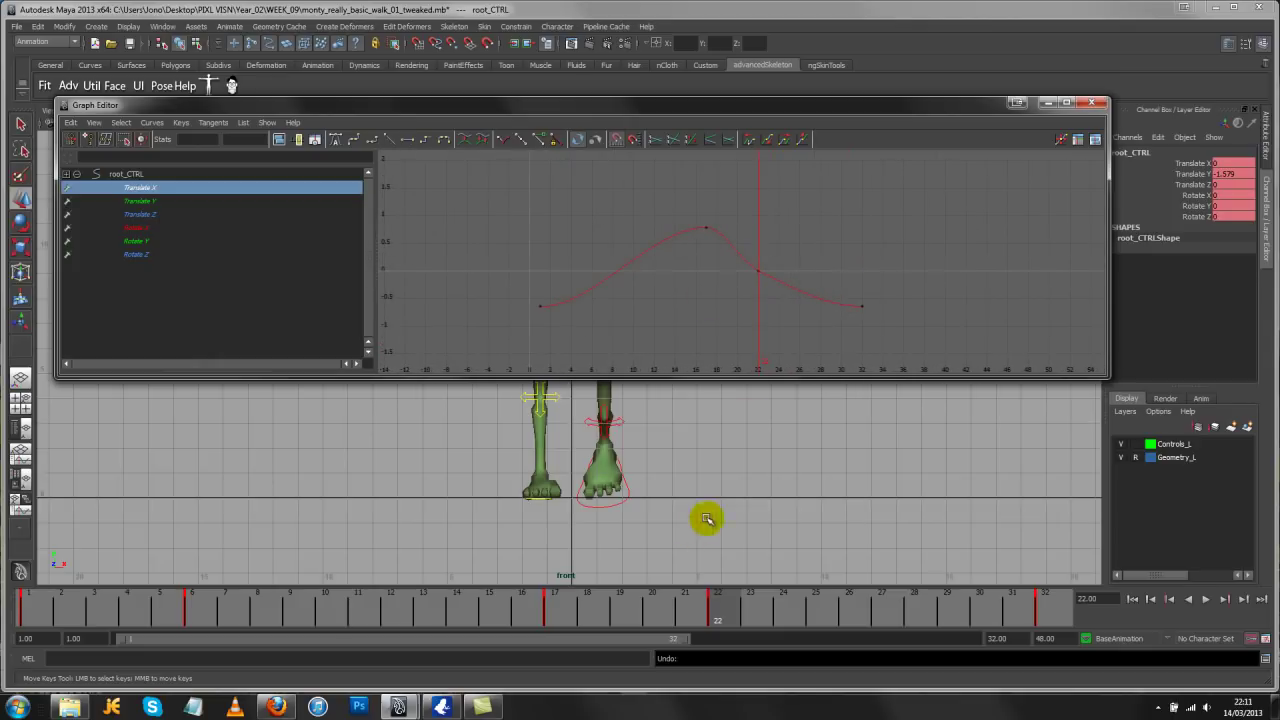
{"action": "right_click_drag", "start_coordinate": [706, 517], "coordinate": [677, 423], "text": "alt"}
{"action": "middle_click_drag", "start_coordinate": [677, 423], "coordinate": [677, 508], "text": "alt"}
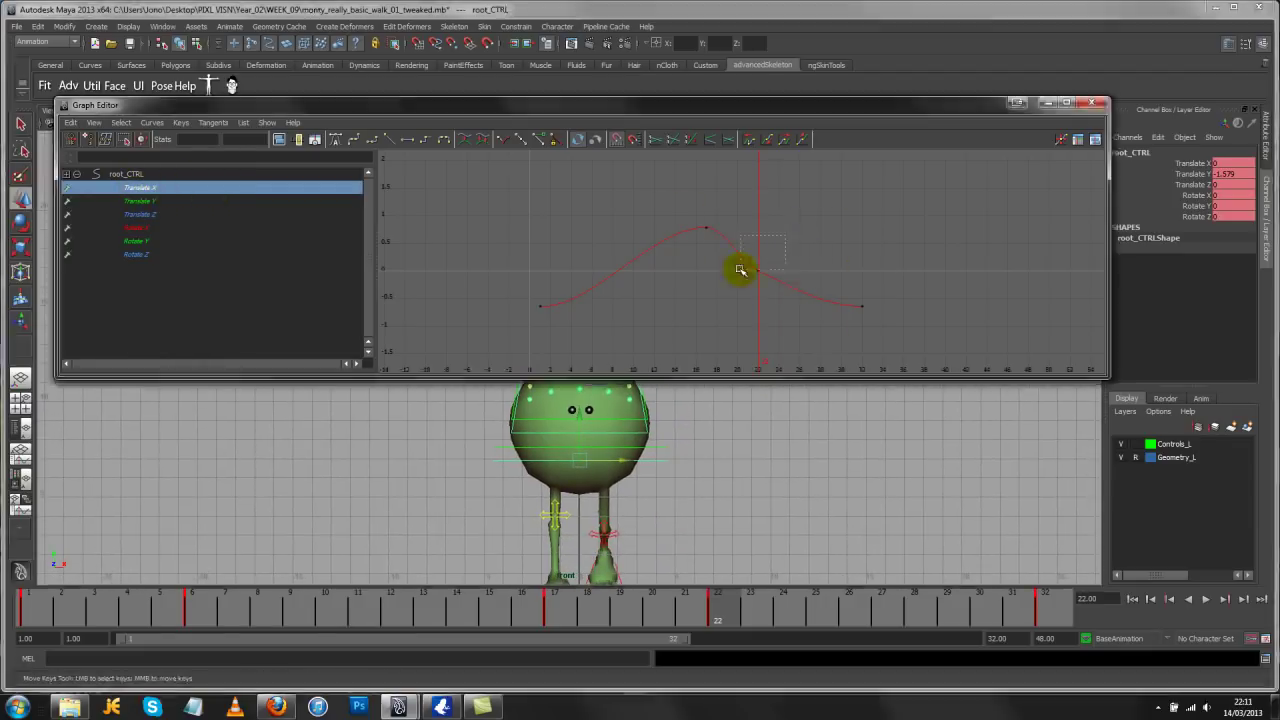
{"action": "left_click_drag", "start_coordinate": [740, 255], "coordinate": [765, 335]}
{"action": "middle_click_drag", "start_coordinate": [780, 321], "coordinate": [755, 302]}
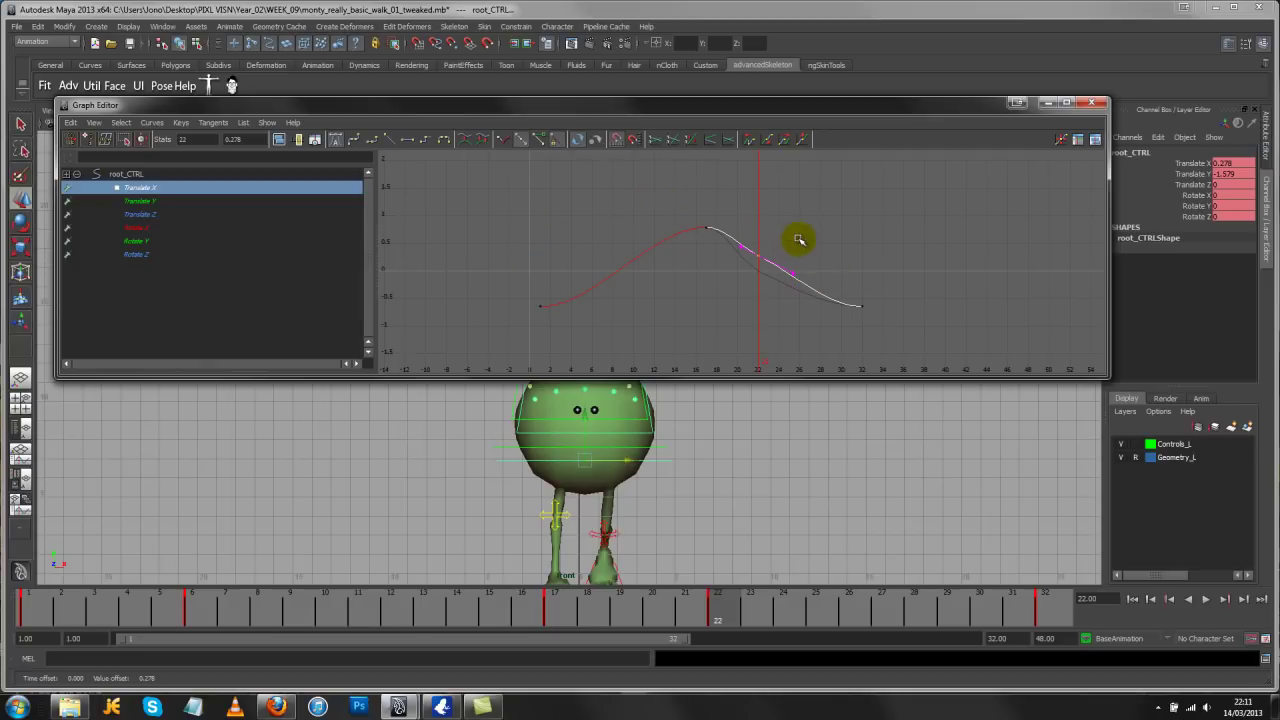
{"action": "left_click_drag", "start_coordinate": [772, 284], "coordinate": [774, 288]}
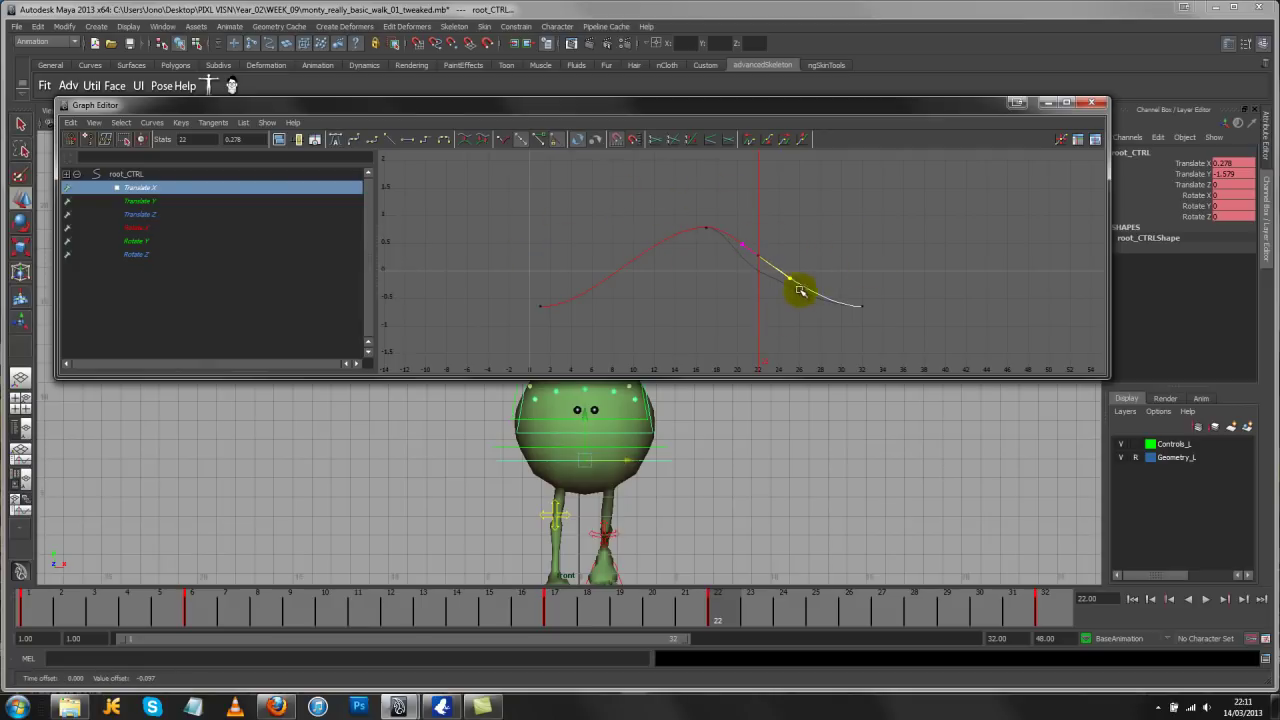
{"action": "right_click_drag", "start_coordinate": [815, 268], "coordinate": [667, 281], "text": "alt"}
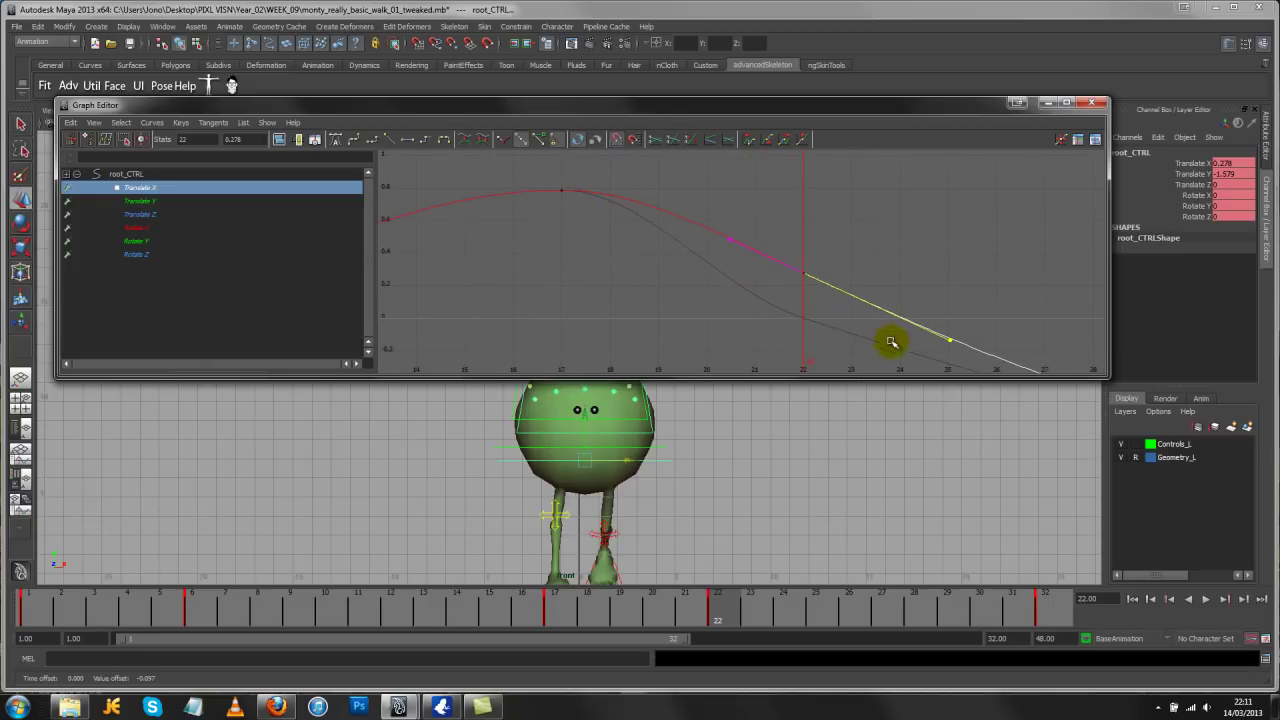
{"action": "right_click_drag", "start_coordinate": [780, 308], "coordinate": [650, 282], "text": "alt"}
{"action": "left_click", "coordinate": [95, 123]}
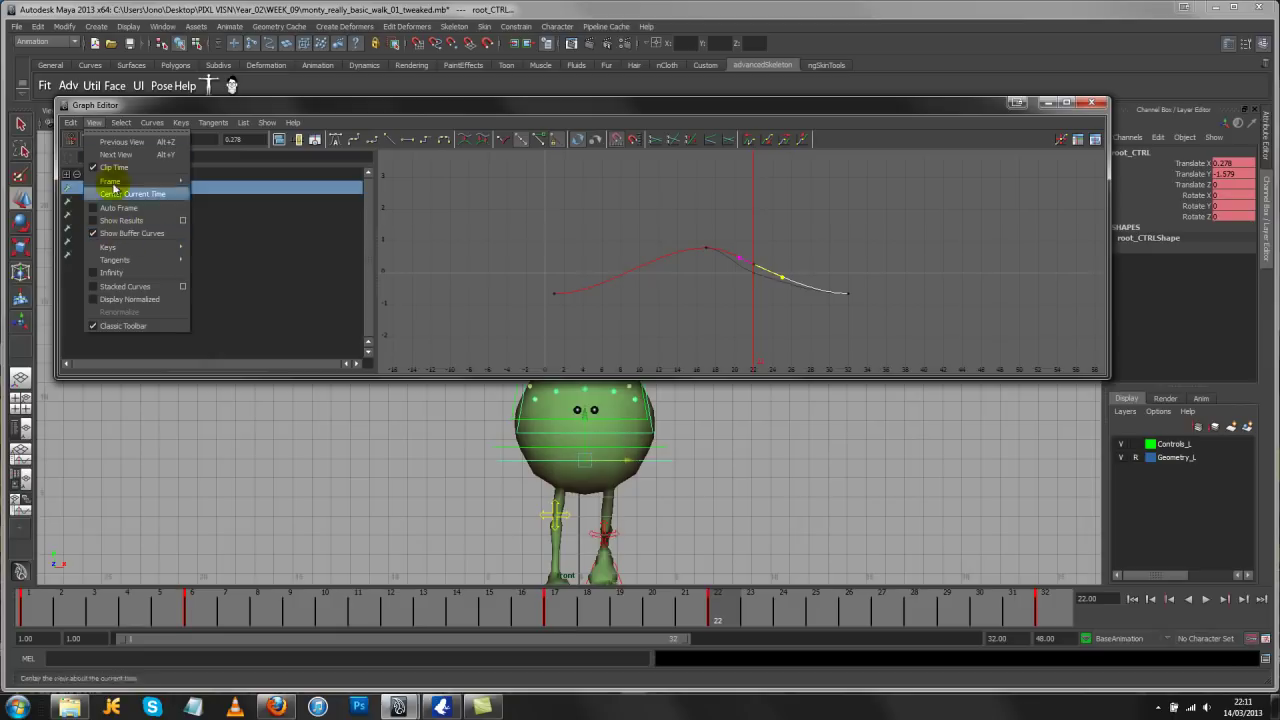
{"action": "right_click_drag", "start_coordinate": [457, 243], "coordinate": [545, 258], "text": "alt"}
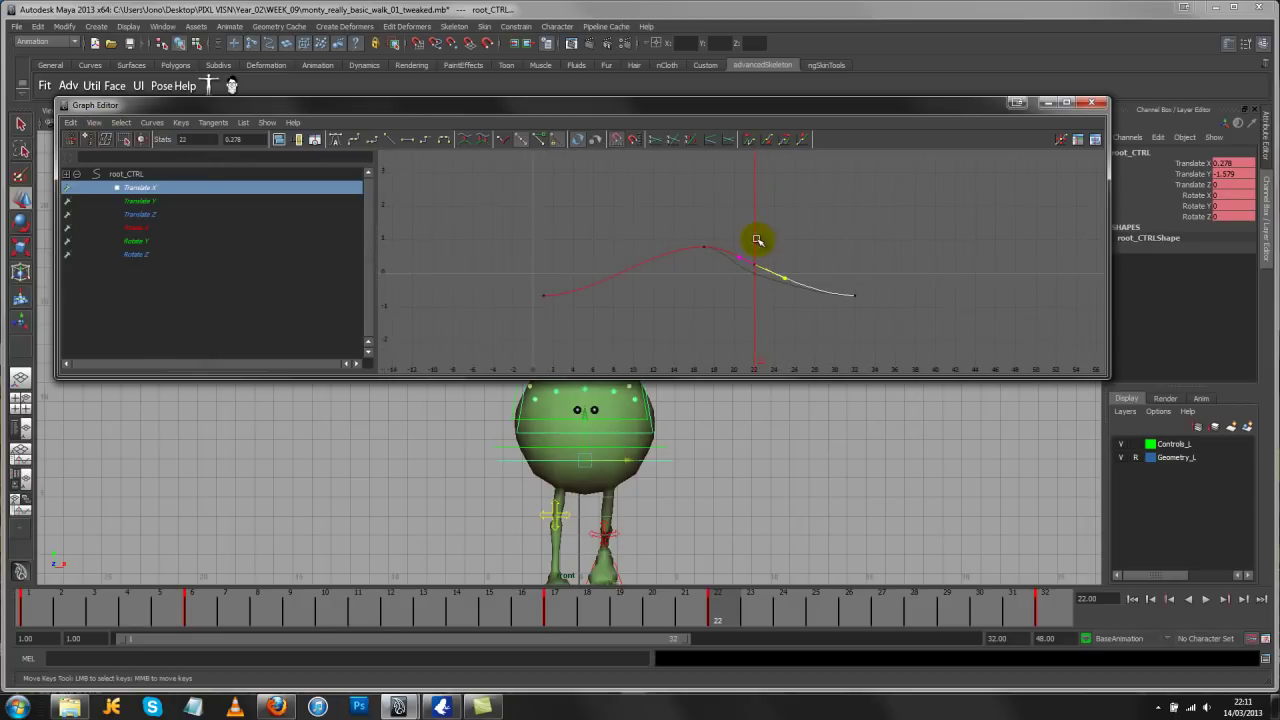
{"action": "key", "text": "f"}
{"action": "middle_click_drag", "start_coordinate": [654, 357], "coordinate": [651, 276]}
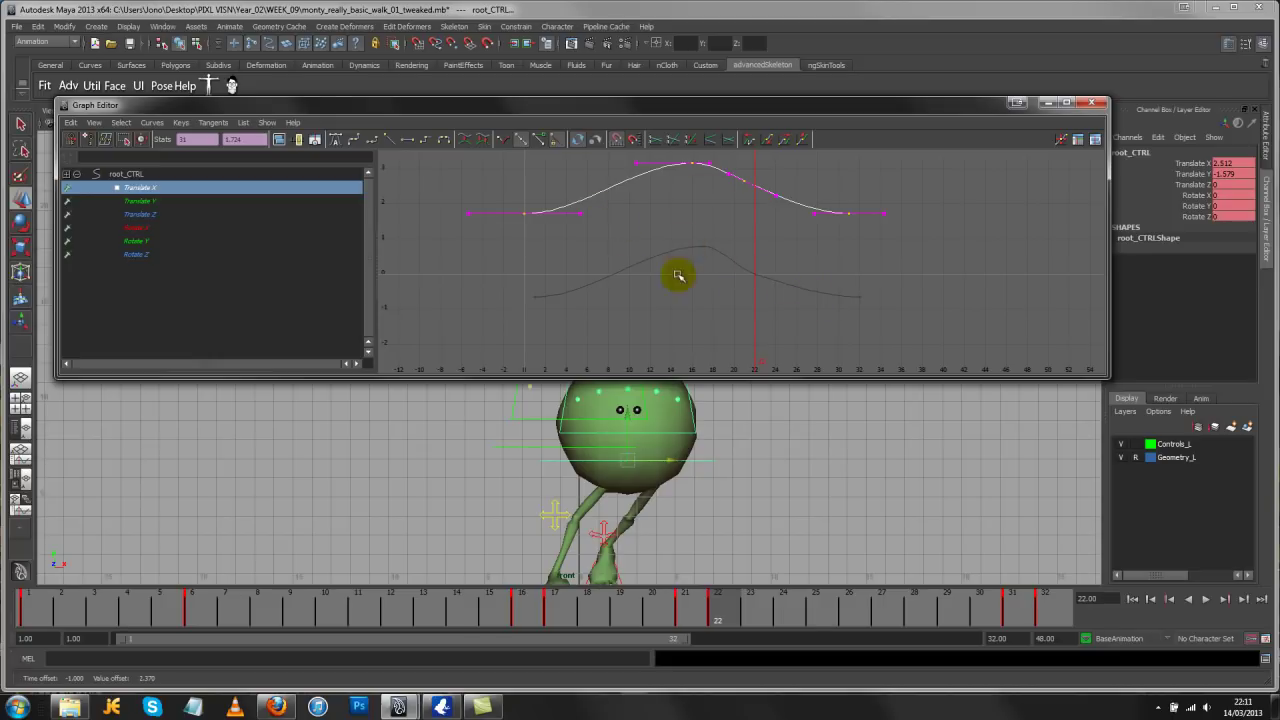
{"action": "key", "text": "ctrl+z"}
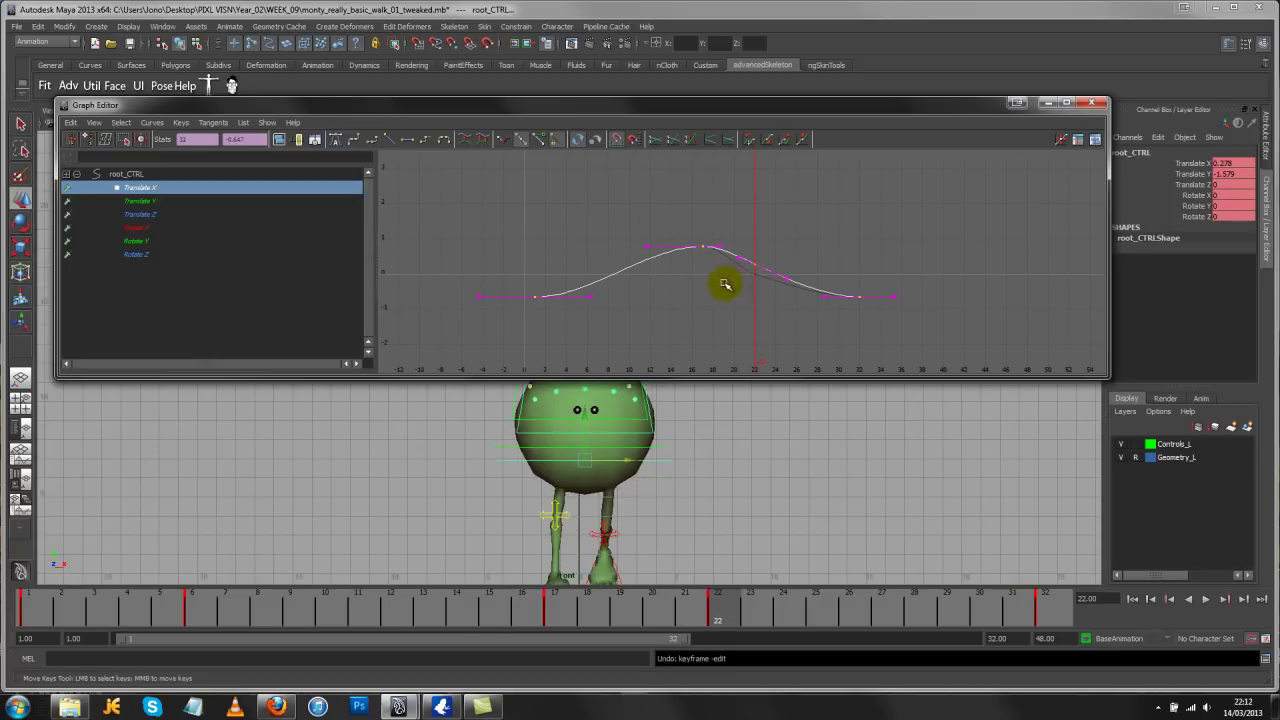
{"action": "left_click_drag", "start_coordinate": [712, 279], "coordinate": [712, 281]}
{"action": "middle_click_drag", "start_coordinate": [703, 314], "coordinate": [710, 266]}
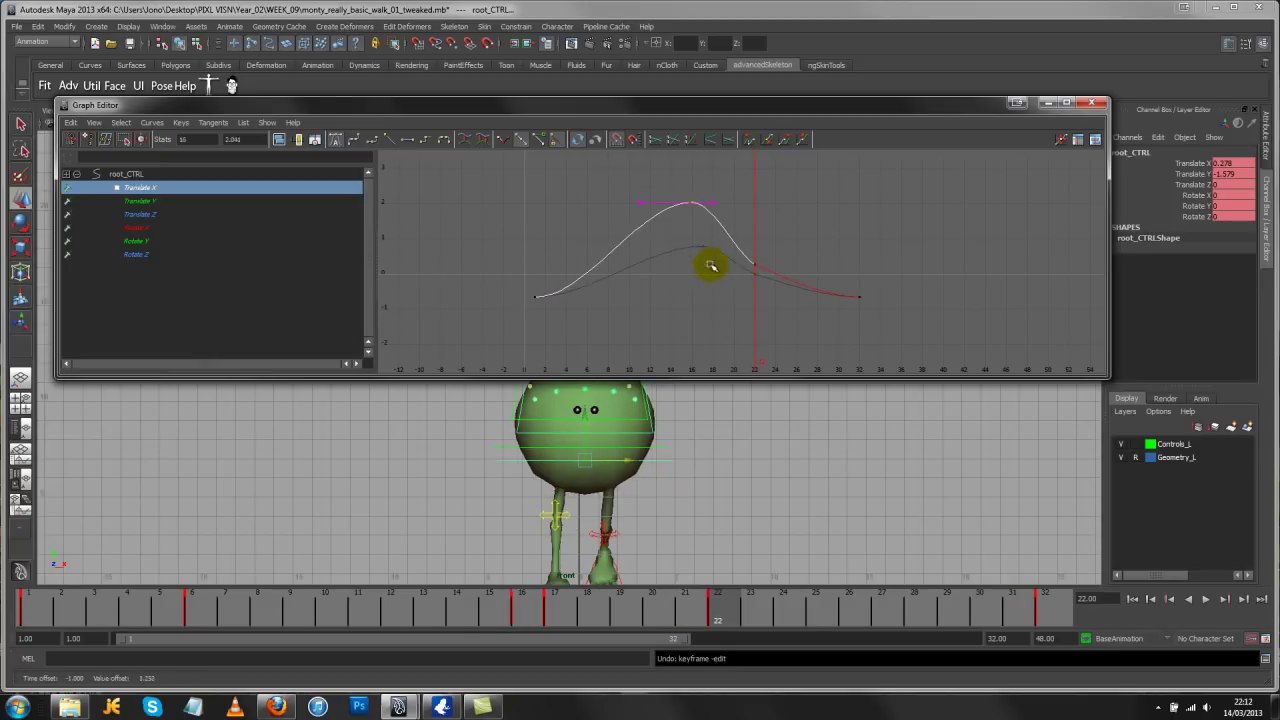
{"action": "key", "text": "ctrl+z"}
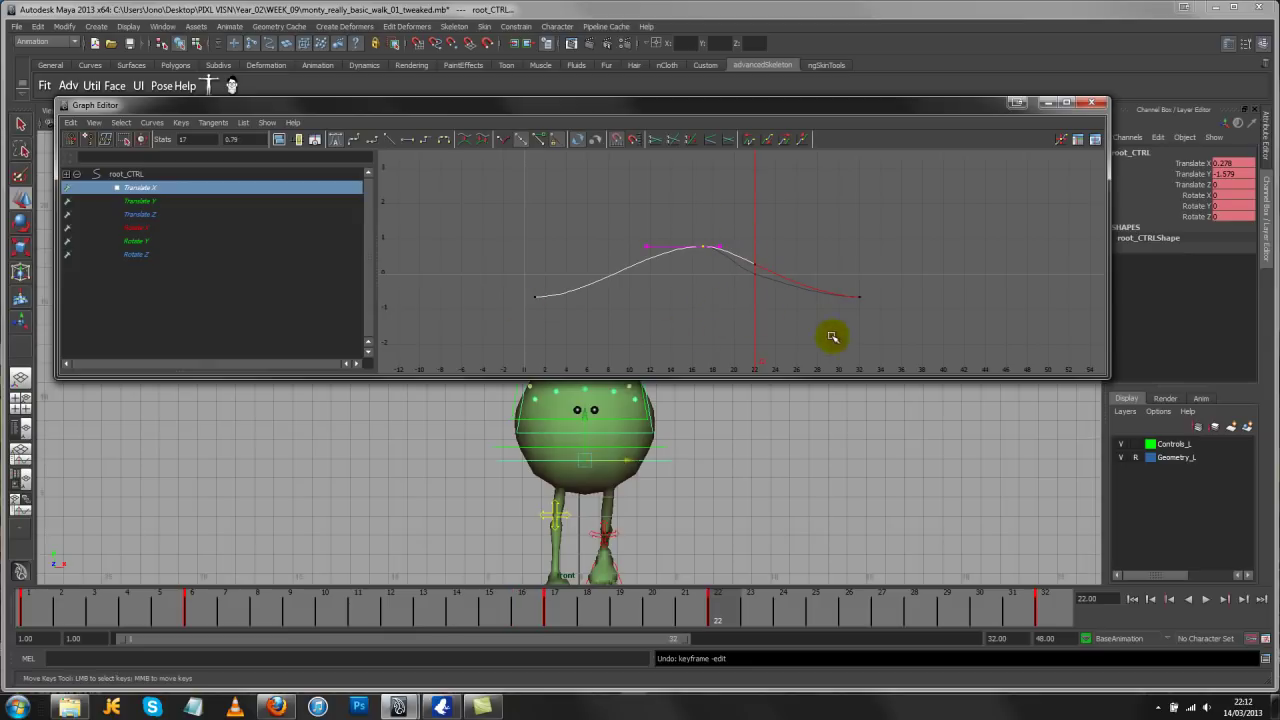
{"action": "left_click", "coordinate": [94, 122]}
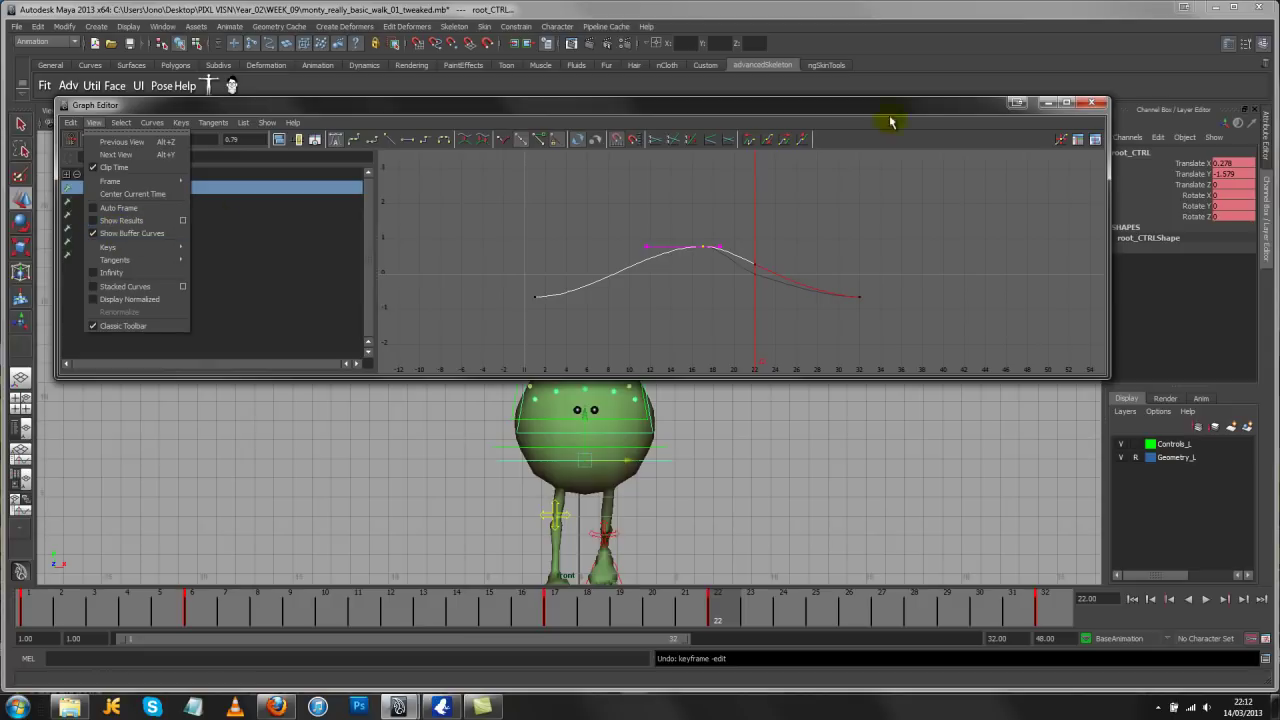
{"action": "left_click", "coordinate": [1100, 108]}
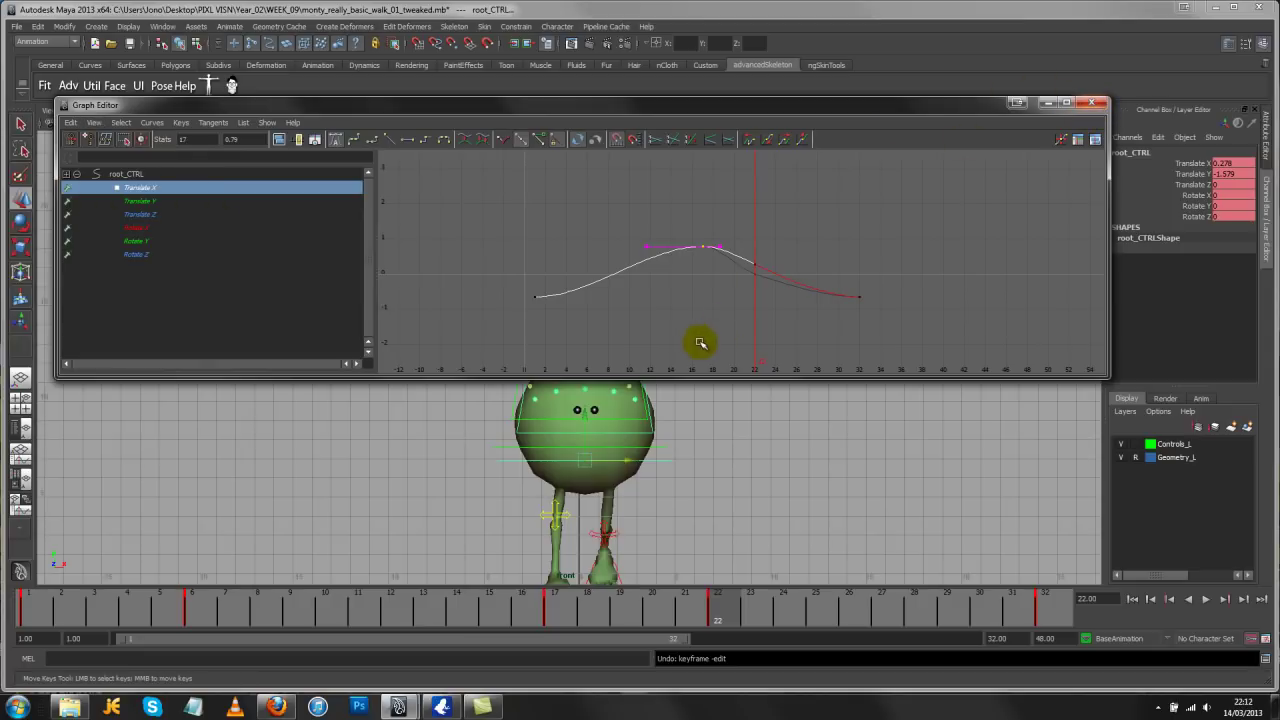
Close the Graph Editor, frame the character, and play the walk, stopping at frame 14
{"action": "left_click", "coordinate": [1094, 103]}
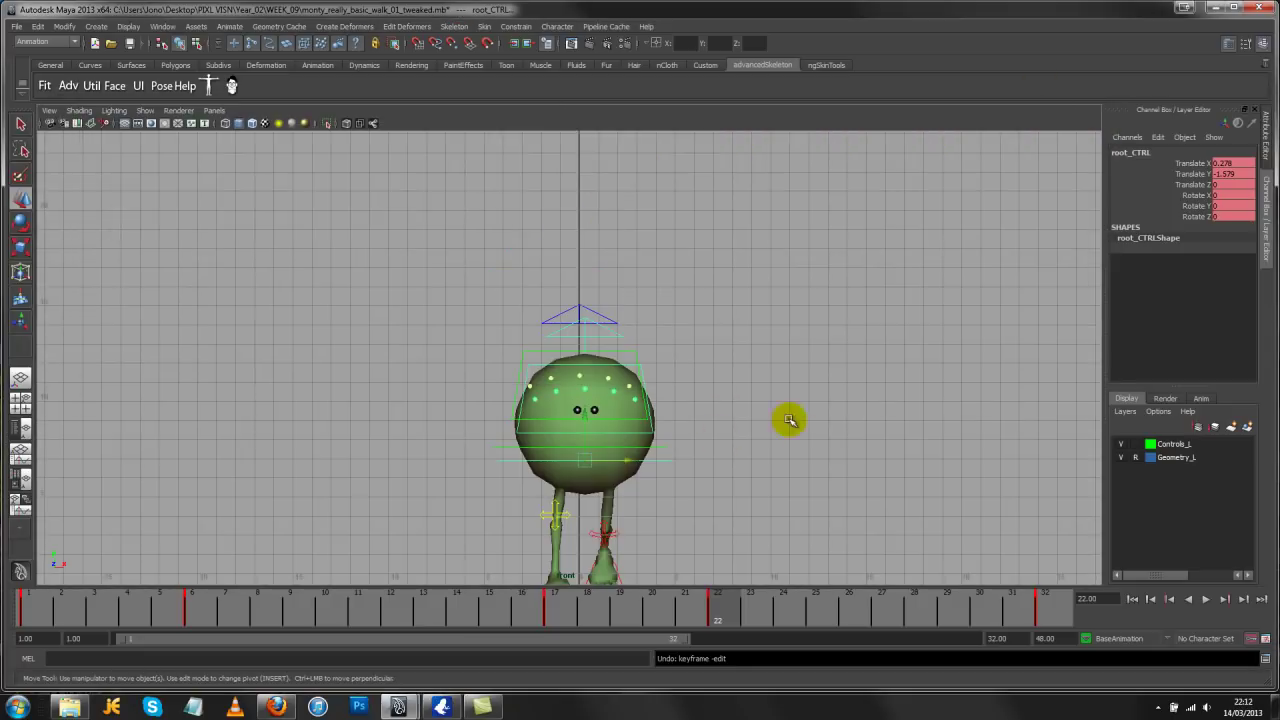
{"action": "key", "text": "f"}
{"action": "left_click_drag", "start_coordinate": [572, 610], "coordinate": [1071, 614]}
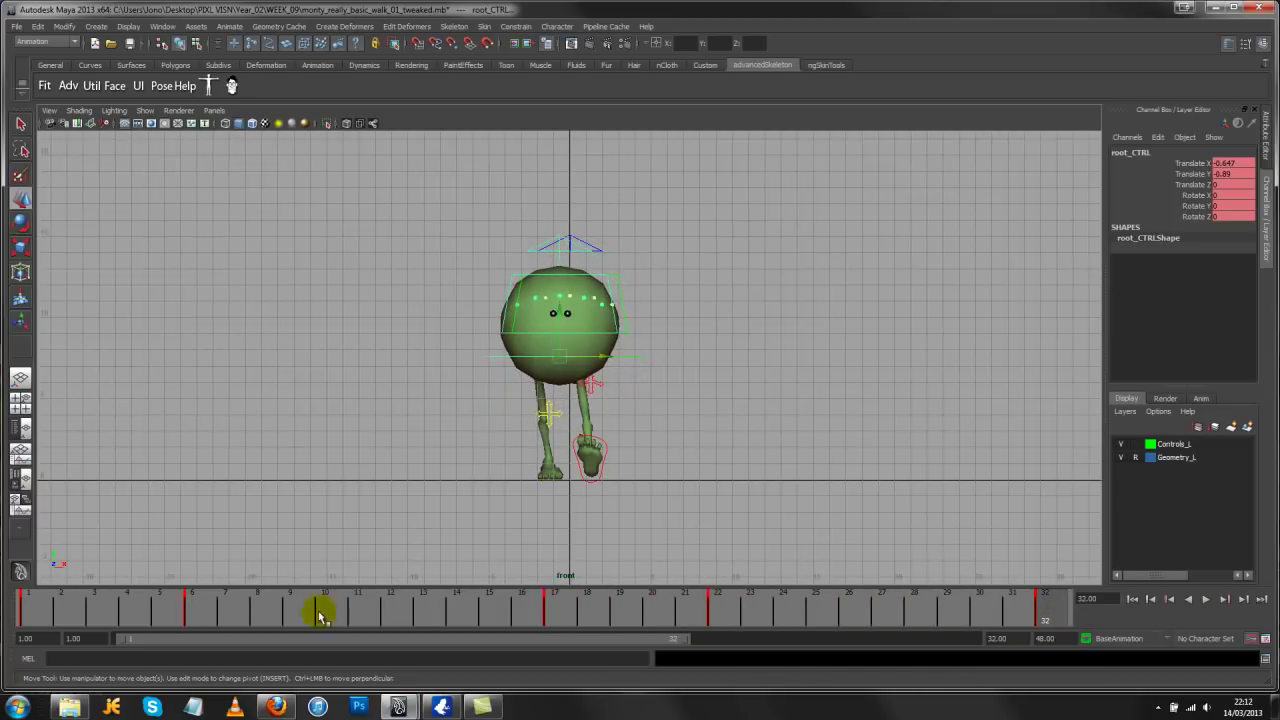
{"action": "left_click_drag", "start_coordinate": [34, 606], "coordinate": [1052, 648]}
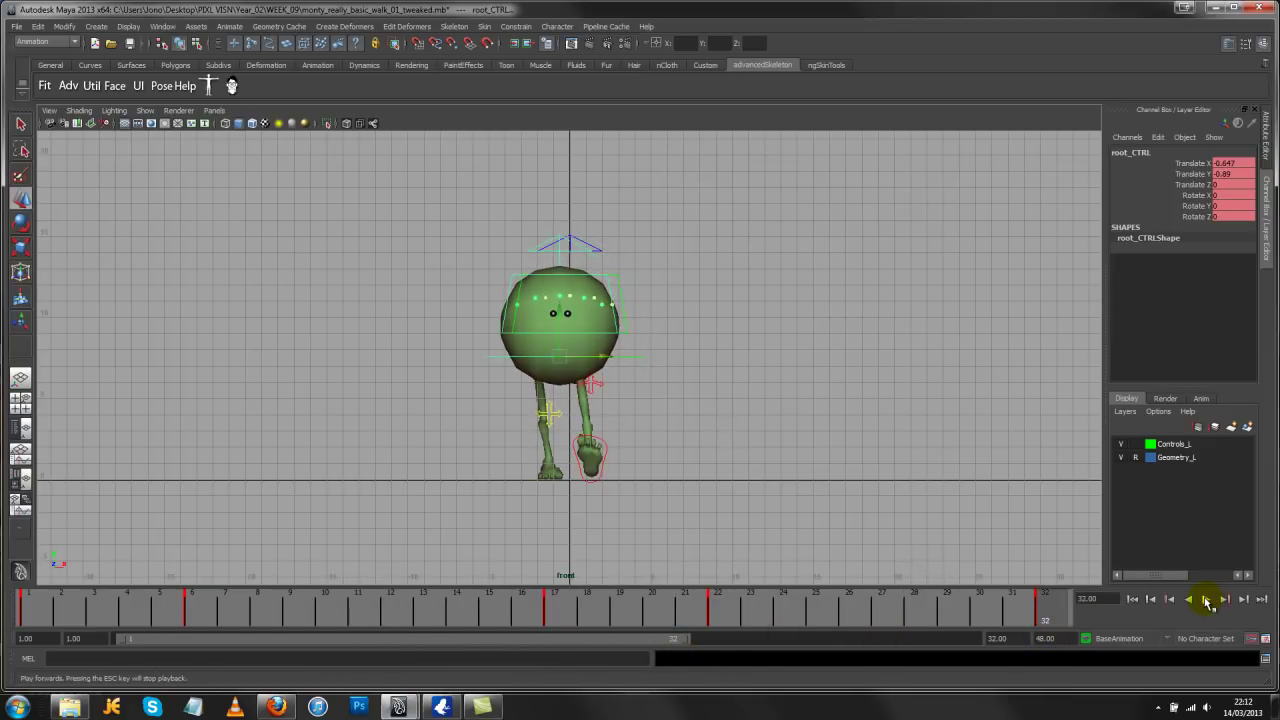
{"action": "left_click", "coordinate": [1207, 600]}
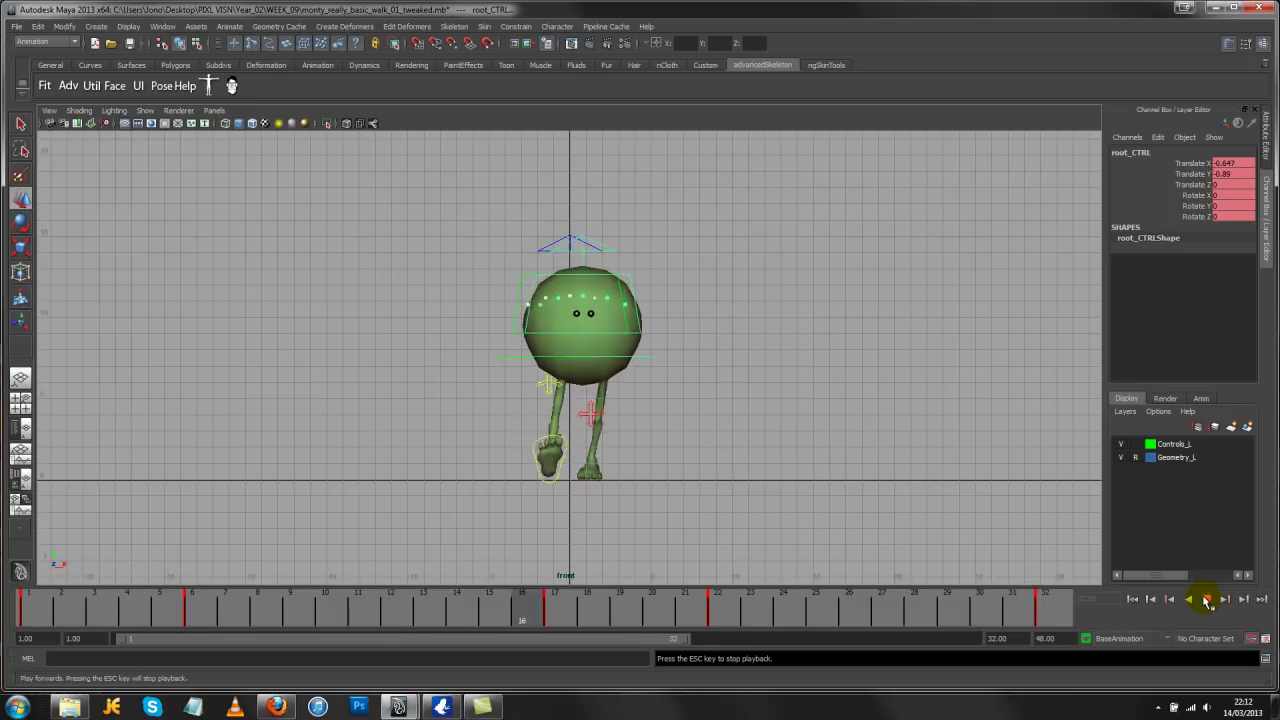
{"action": "left_click", "coordinate": [1207, 600]}
Switch to the perspective camera and dolly out to see the whole character
{"action": "key", "text": "space"}
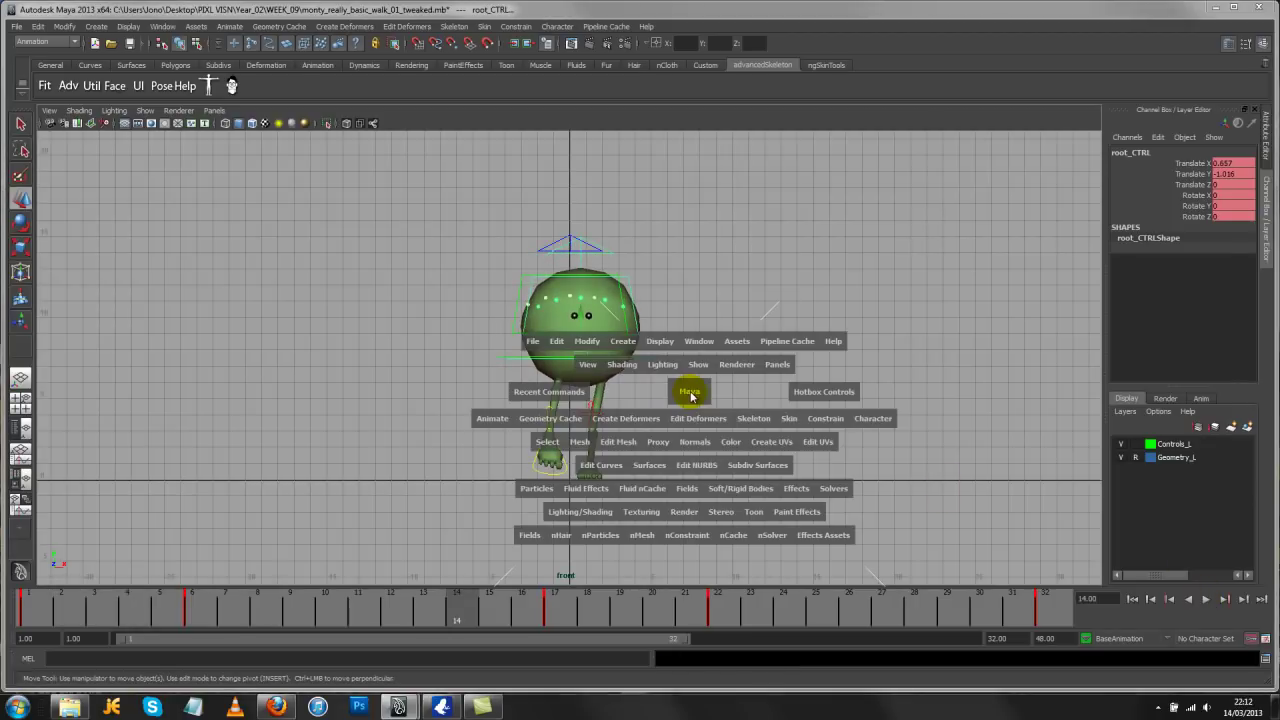
{"action": "left_click_drag", "start_coordinate": [690, 396], "coordinate": [686, 350]}
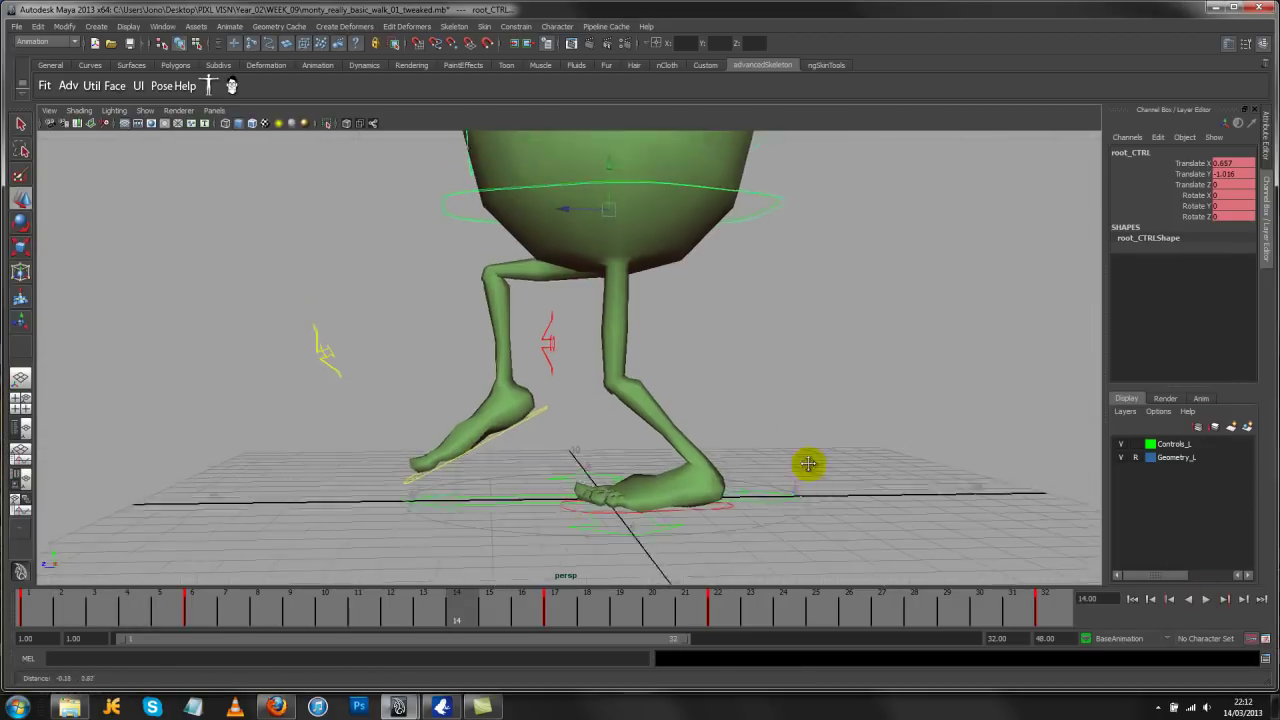
{"action": "right_click_drag", "start_coordinate": [808, 463], "coordinate": [784, 424], "text": "alt"}
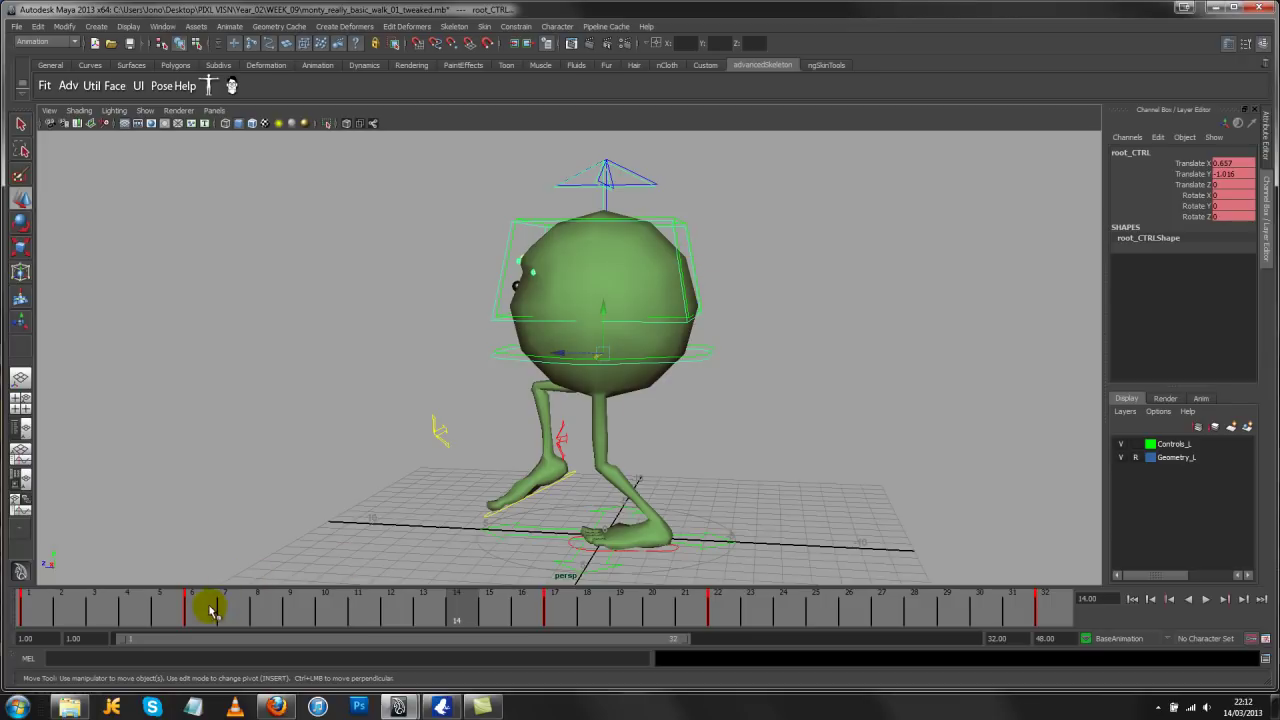
{"action": "mouse_move", "coordinate": [206, 603]}
{"action": "left_mouse_down"}
{"action": "mouse_move", "coordinate": [25, 598]}
{"action": "mouse_move", "coordinate": [200, 603]}
{"action": "left_mouse_up"}
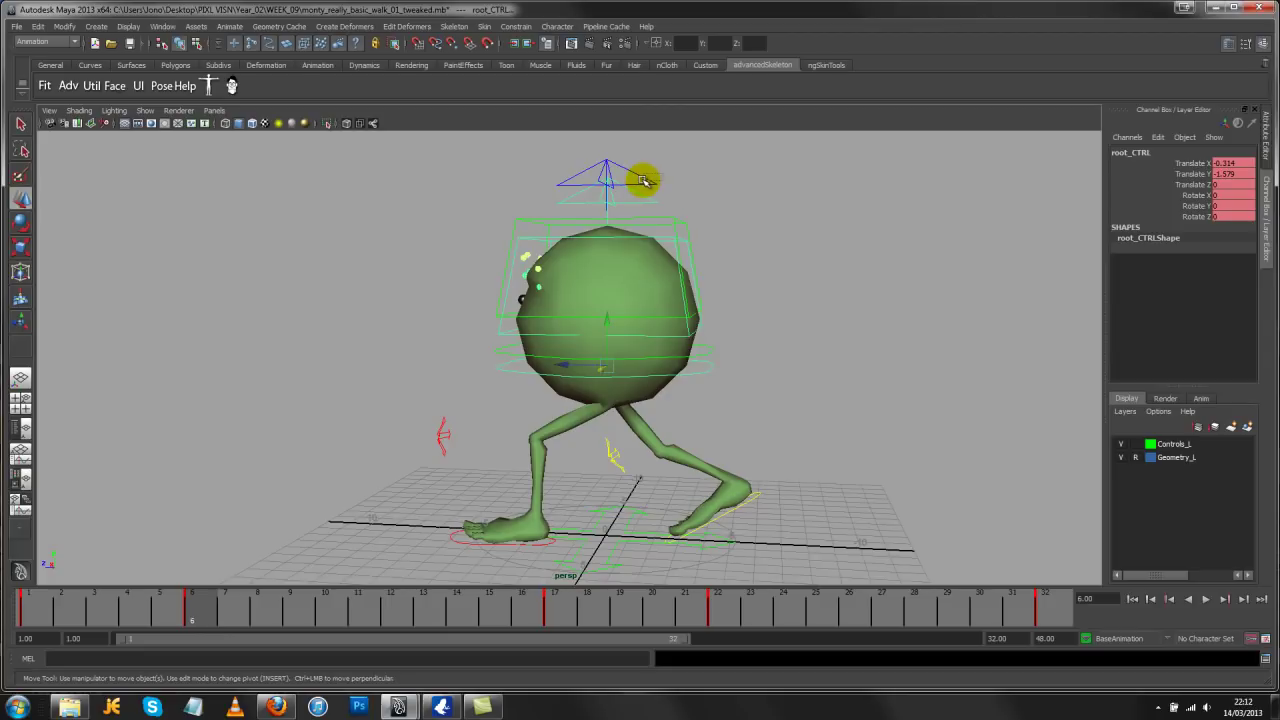
Sort out head and root control selections, restoring the accidentally deleted head control
{"action": "left_click", "coordinate": [684, 240]}
{"action": "left_click", "coordinate": [681, 218]}
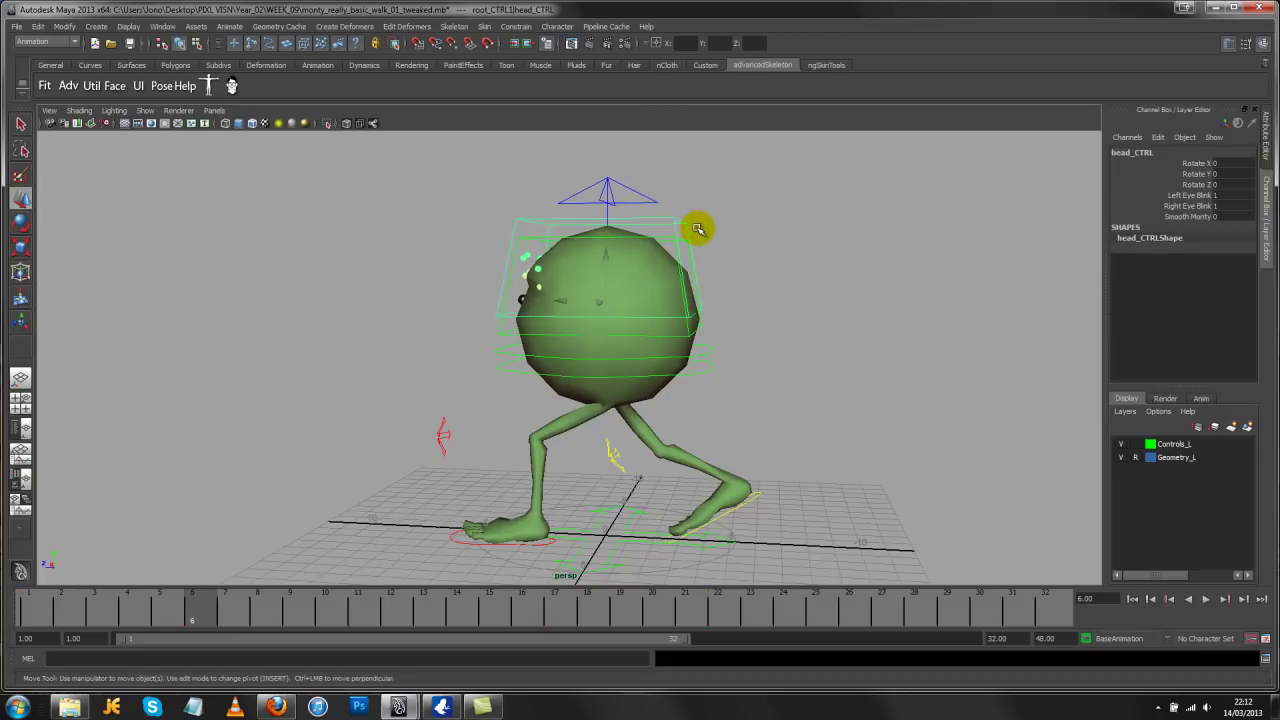
{"action": "left_click", "coordinate": [684, 240]}
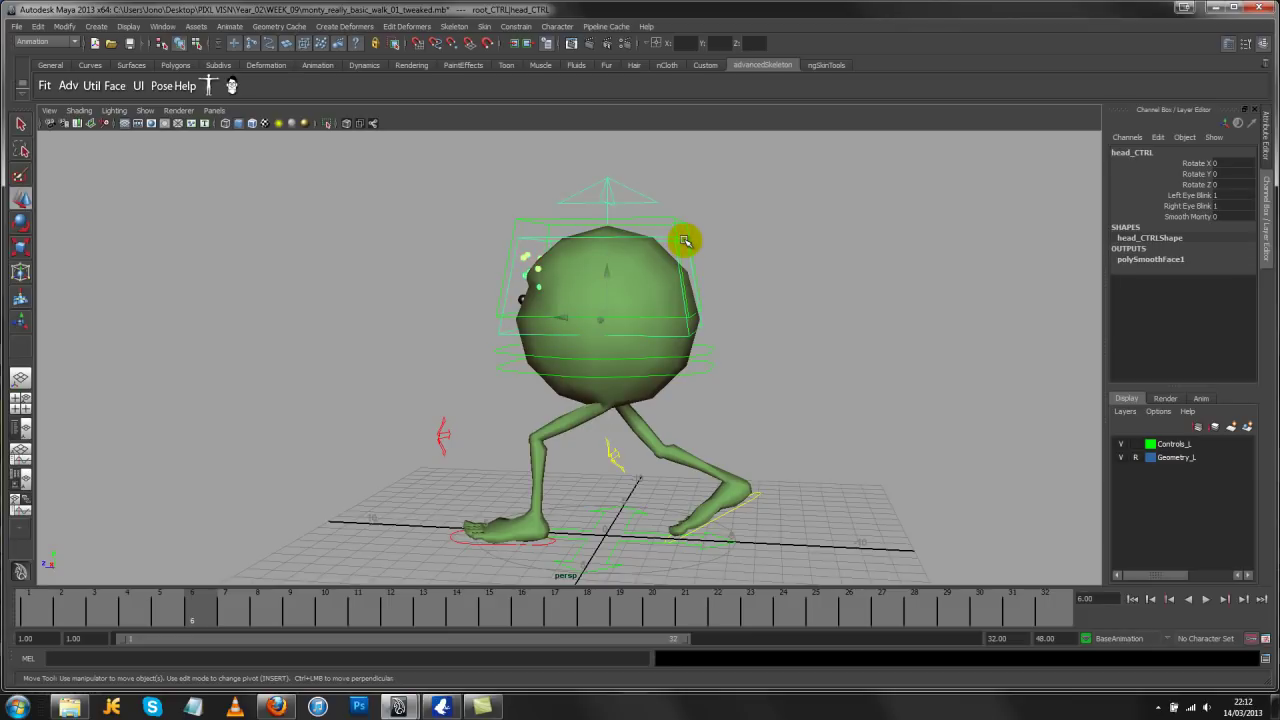
{"action": "left_click", "coordinate": [648, 322]}
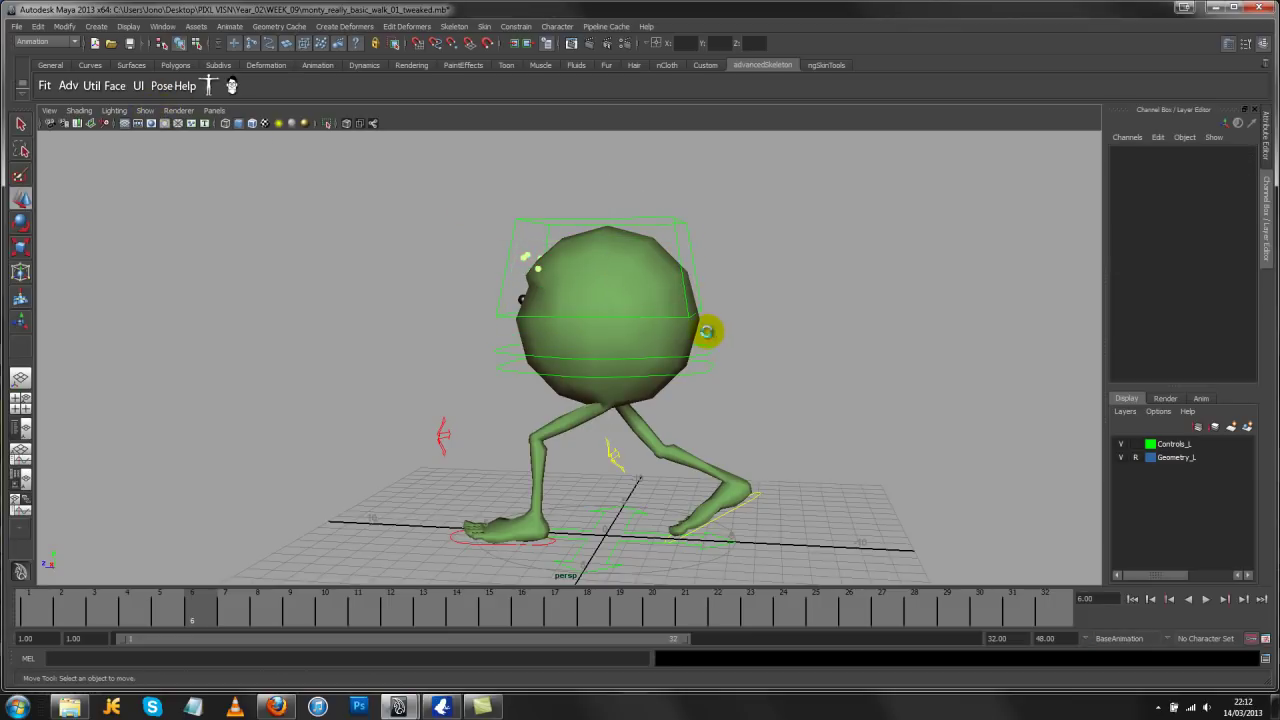
{"action": "key", "text": "ctrl+z"}
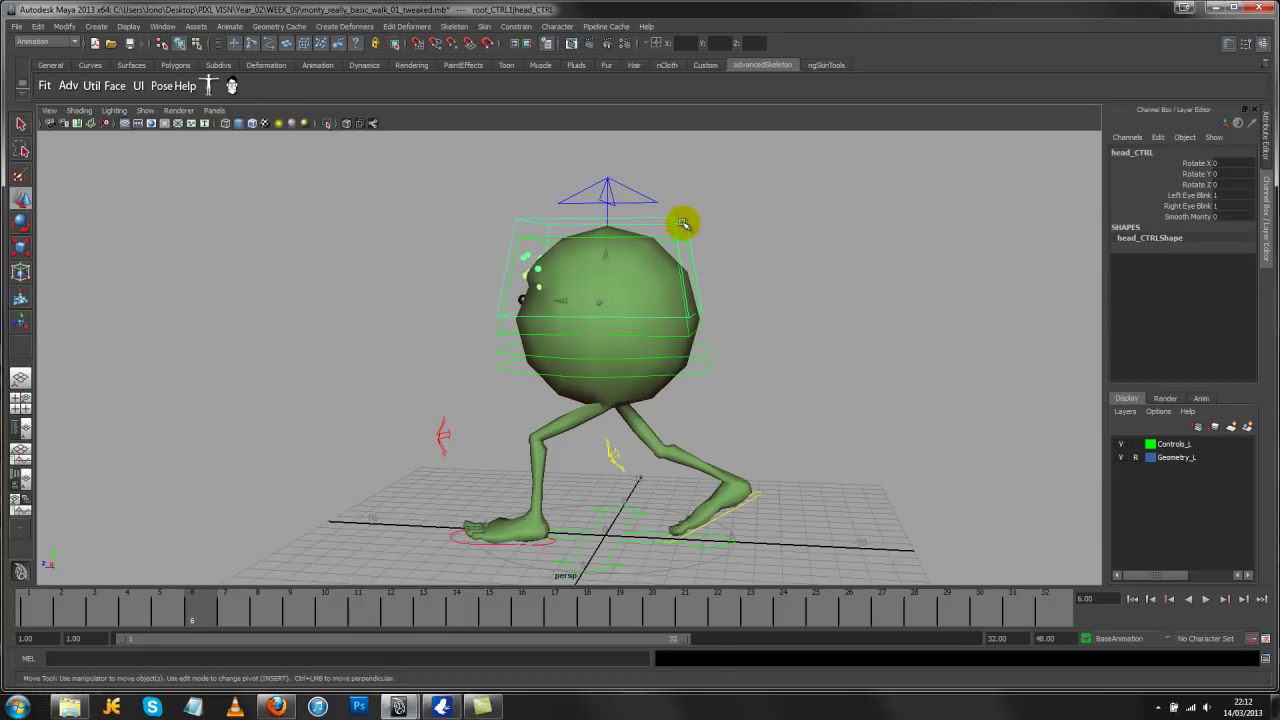
{"action": "left_click", "coordinate": [681, 223]}
{"action": "left_click", "coordinate": [705, 369]}
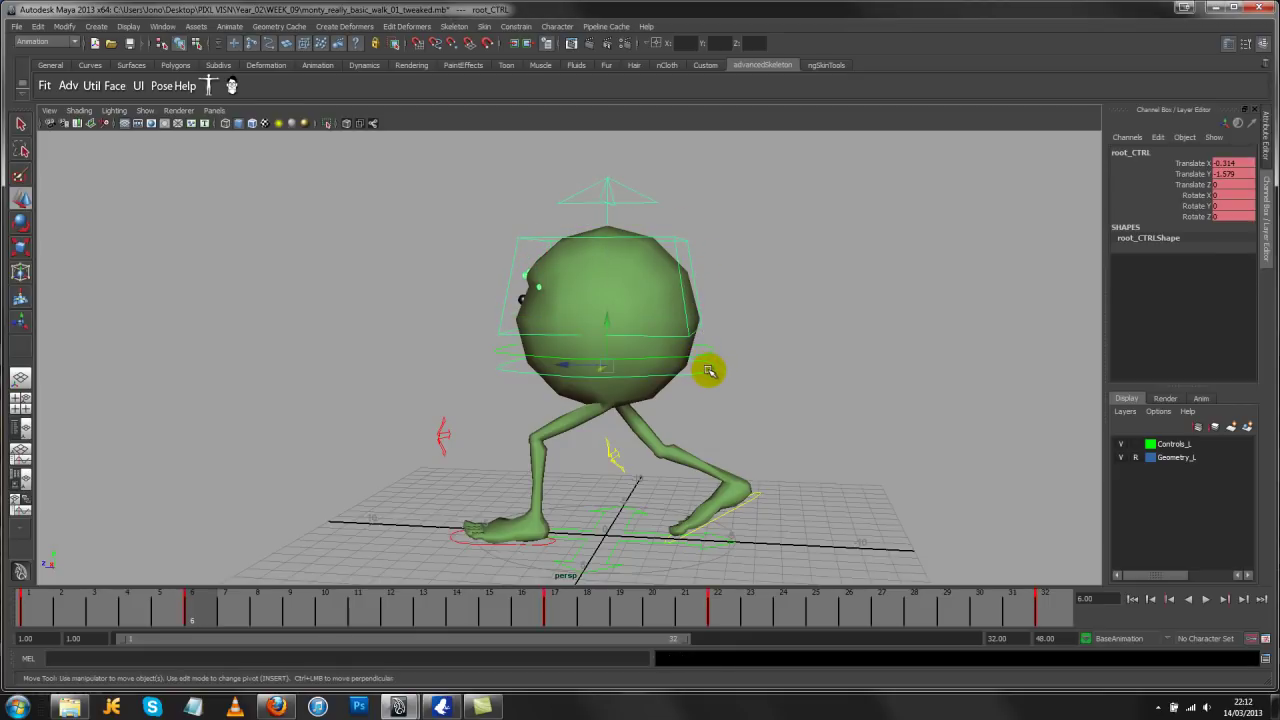
{"action": "left_click", "coordinate": [707, 347]}
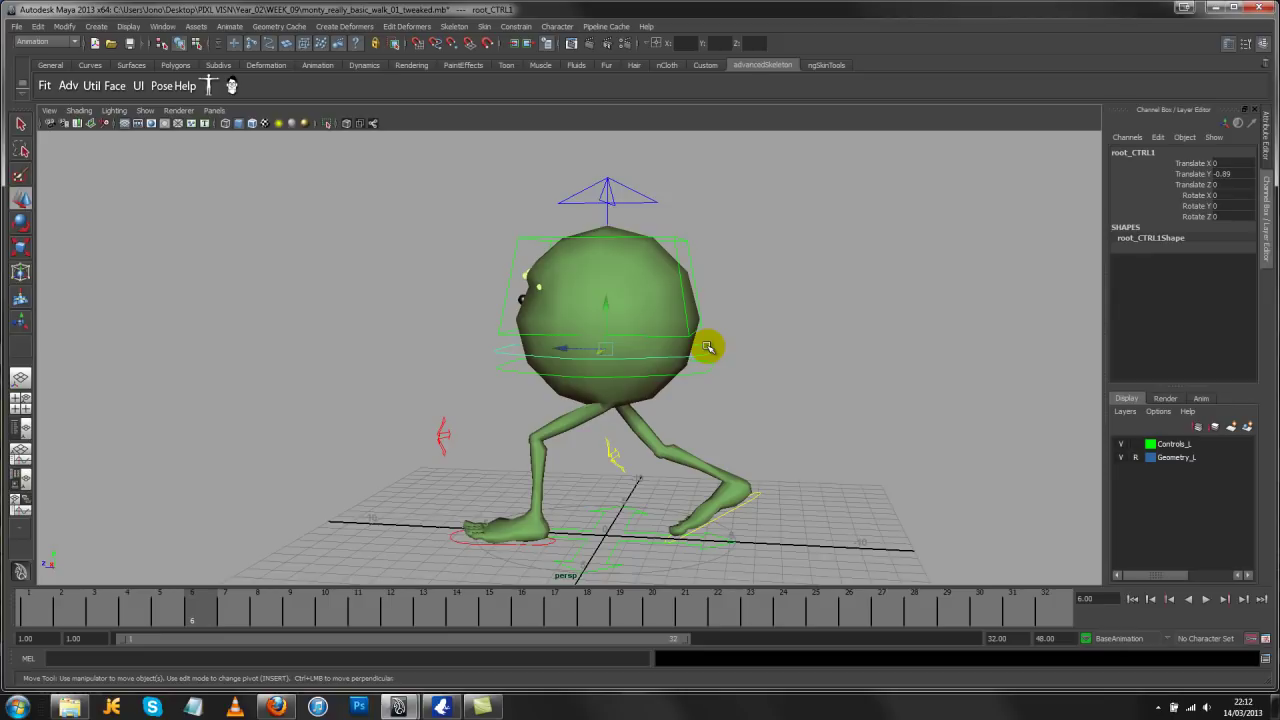
{"action": "left_click", "coordinate": [707, 347]}
Replay from frame 1, test a head stretch with squash_CTRL, undo it, and select root_CTRL
{"action": "left_click", "coordinate": [45, 600]}
{"action": "key", "text": "alt+v"}
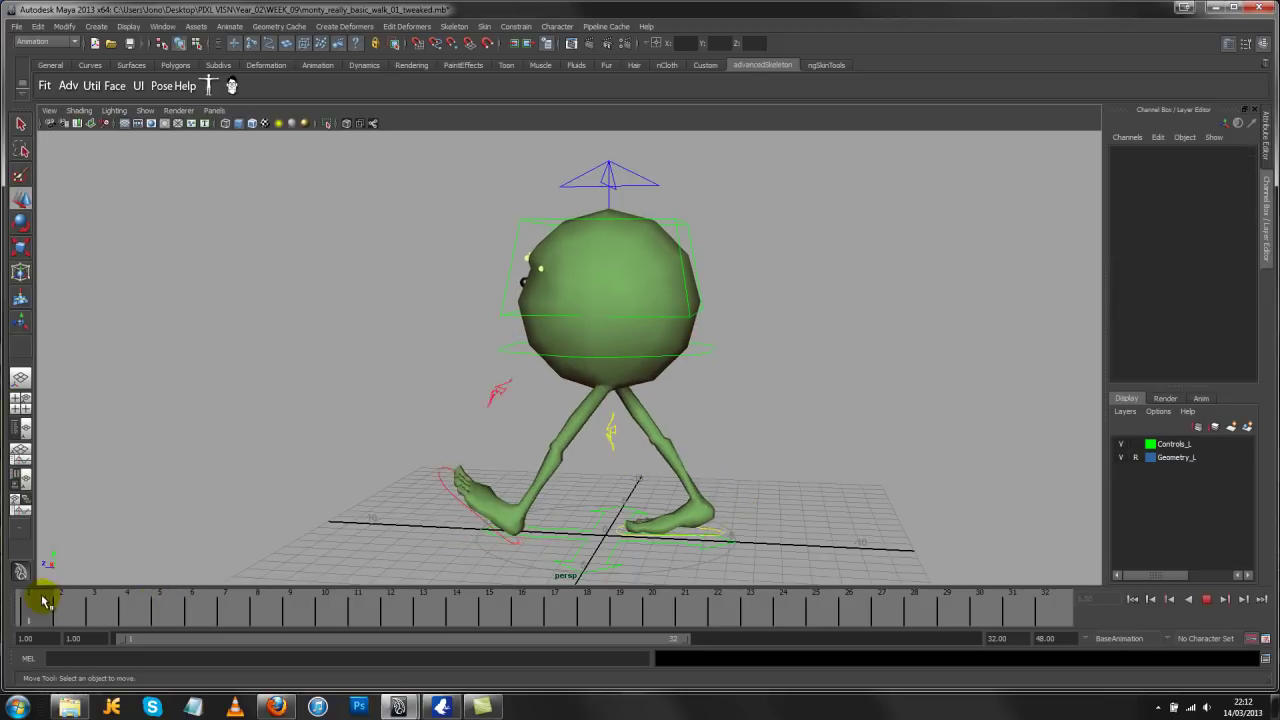
{"action": "mouse_move", "coordinate": [45, 600]}
{"action": "left_mouse_down"}
{"action": "mouse_move", "coordinate": [797, 613]}
{"action": "mouse_move", "coordinate": [263, 591]}
{"action": "mouse_move", "coordinate": [30, 605]}
{"action": "left_mouse_up"}
{"action": "left_click", "coordinate": [677, 225]}
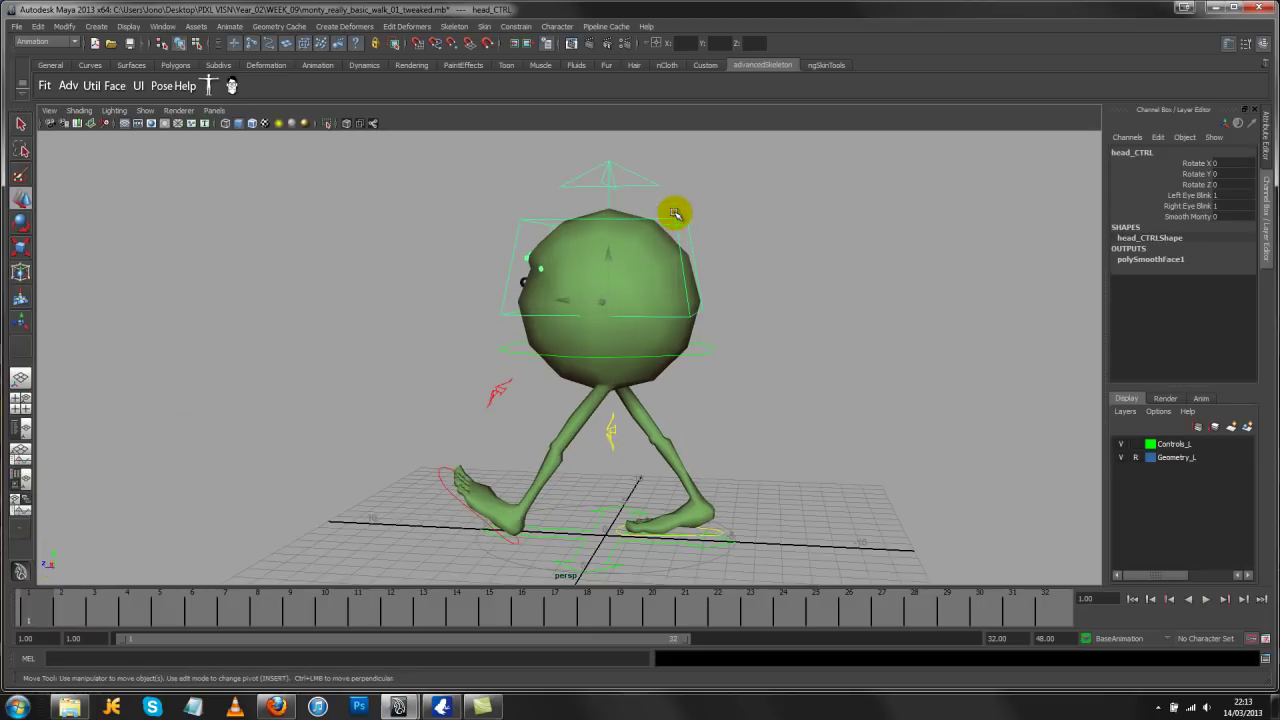
{"action": "left_click", "coordinate": [604, 180]}
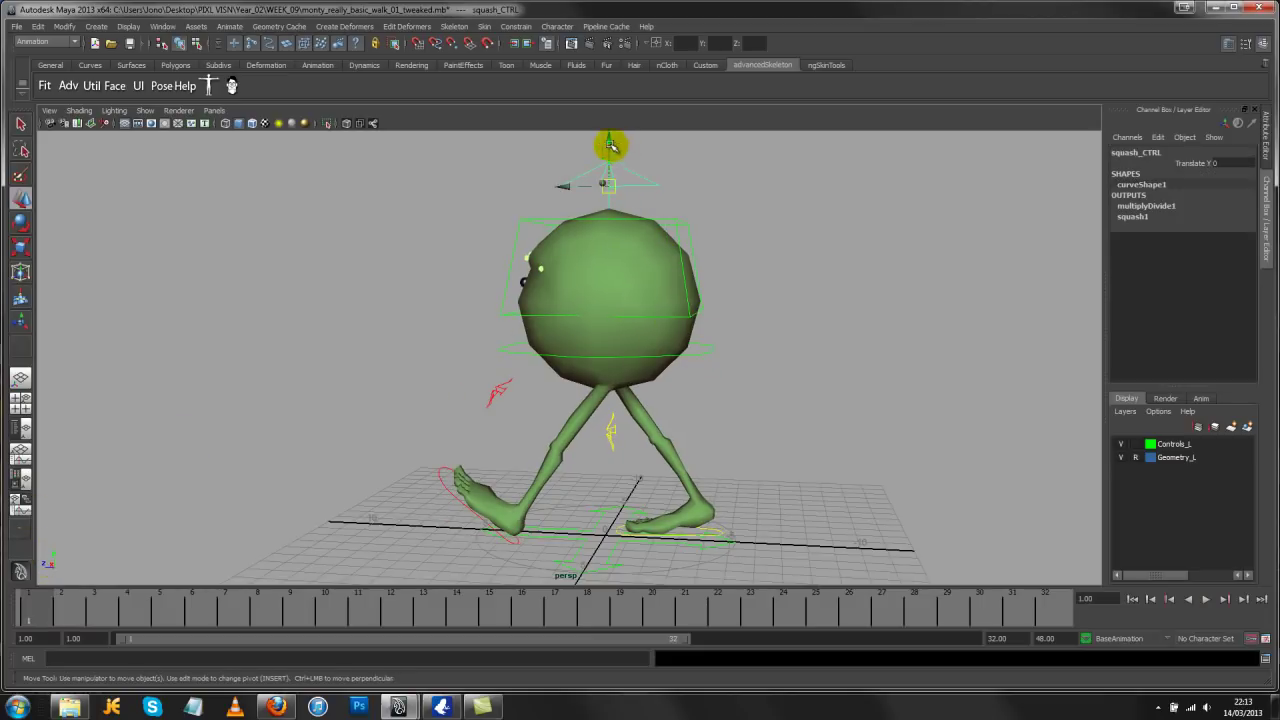
{"action": "left_click_drag", "start_coordinate": [609, 143], "coordinate": [613, 160]}
{"action": "key", "text": "ctrl+z"}
{"action": "left_click_drag", "start_coordinate": [708, 340], "coordinate": [638, 352], "text": "alt"}
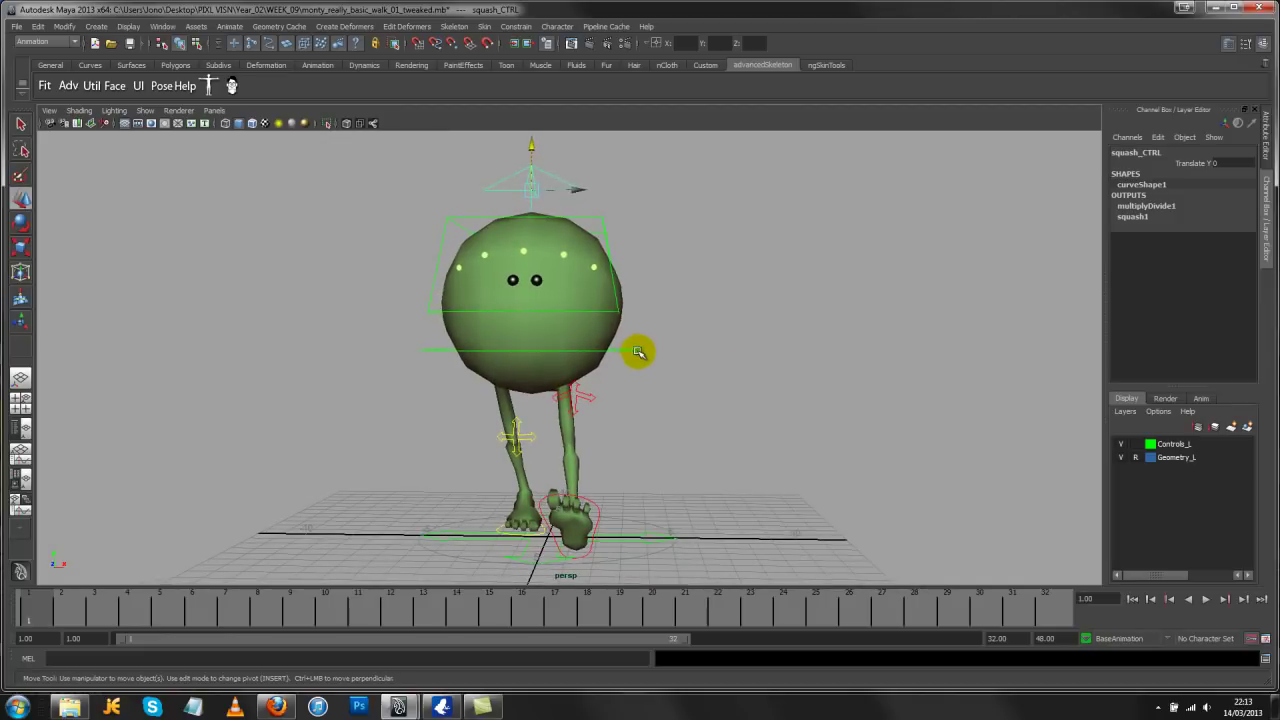
{"action": "left_click", "coordinate": [638, 352]}
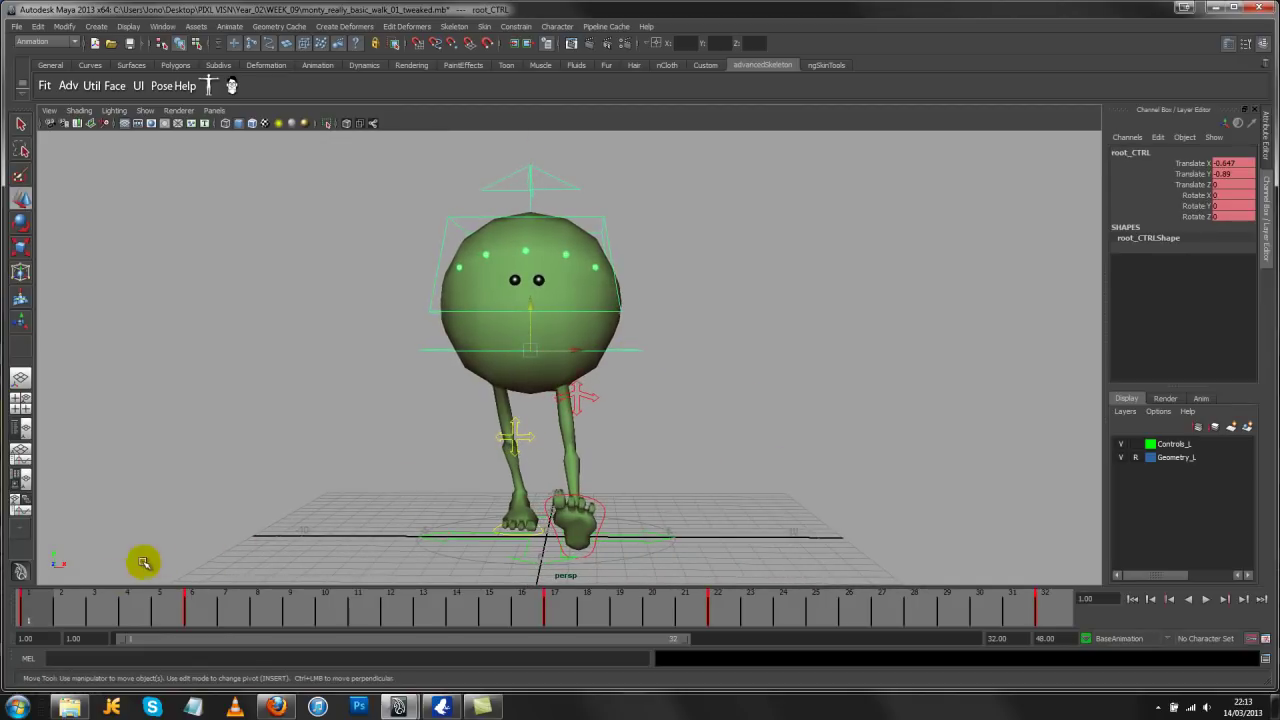
Return to the front view, zoom in on the character, scrub the walk, and pick Rotate for root_CTRL
{"action": "left_click_drag", "start_coordinate": [837, 374], "coordinate": [766, 347], "text": "alt"}
{"action": "key", "text": "space"}
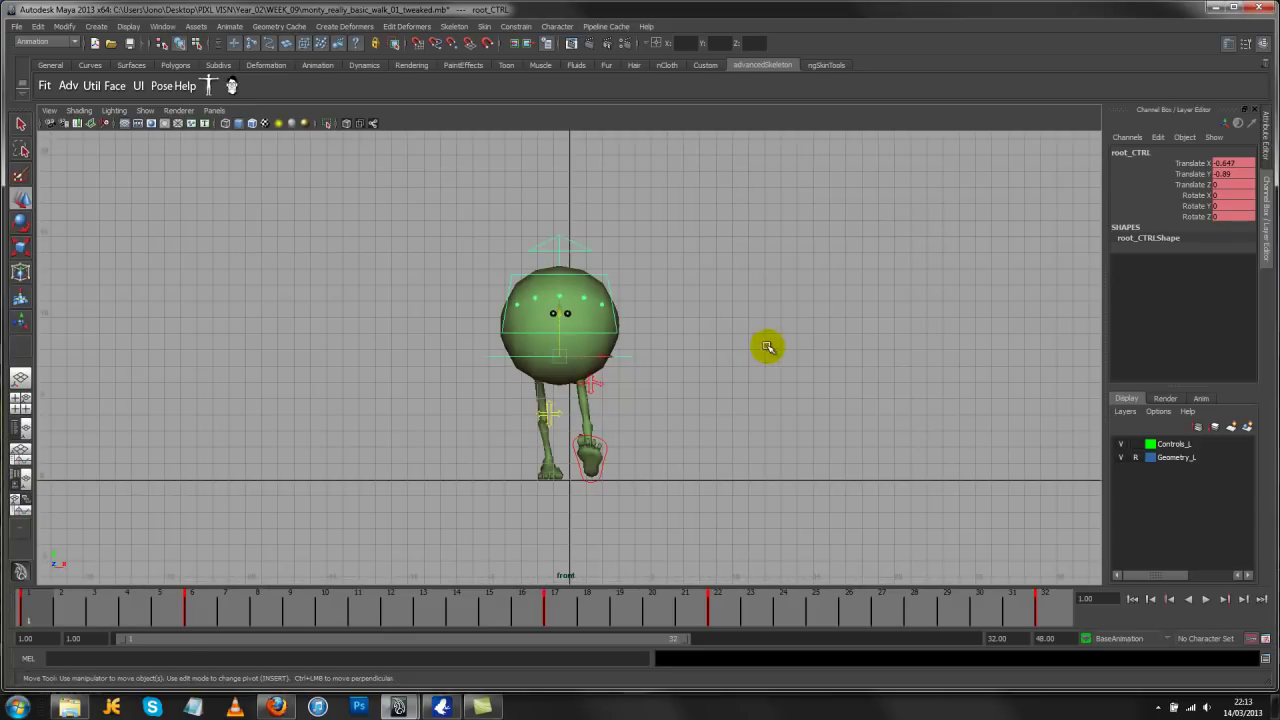
{"action": "right_click_drag", "start_coordinate": [423, 429], "coordinate": [719, 496], "text": "alt"}
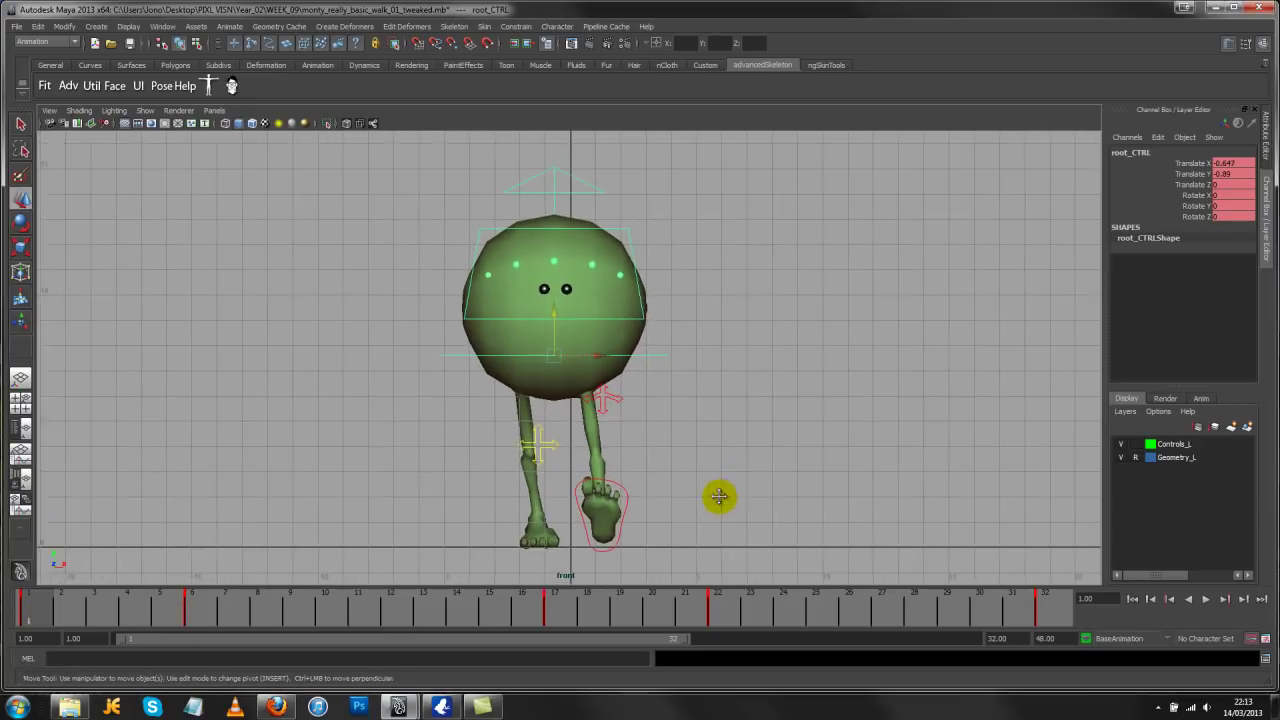
{"action": "middle_click_drag", "start_coordinate": [719, 496], "coordinate": [698, 482], "text": "alt"}
{"action": "mouse_move", "coordinate": [32, 610]}
{"action": "left_mouse_down"}
{"action": "mouse_move", "coordinate": [166, 610]}
{"action": "mouse_move", "coordinate": [32, 618]}
{"action": "left_mouse_up"}
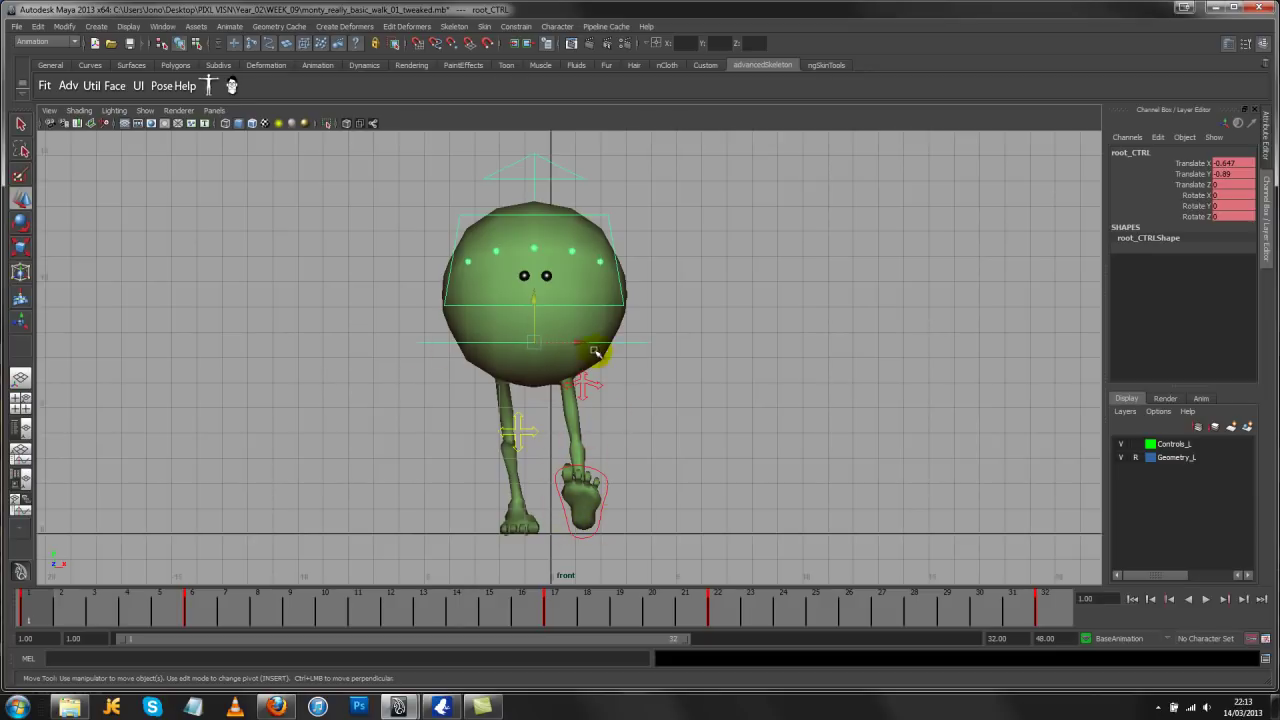
{"action": "key", "text": "e"}
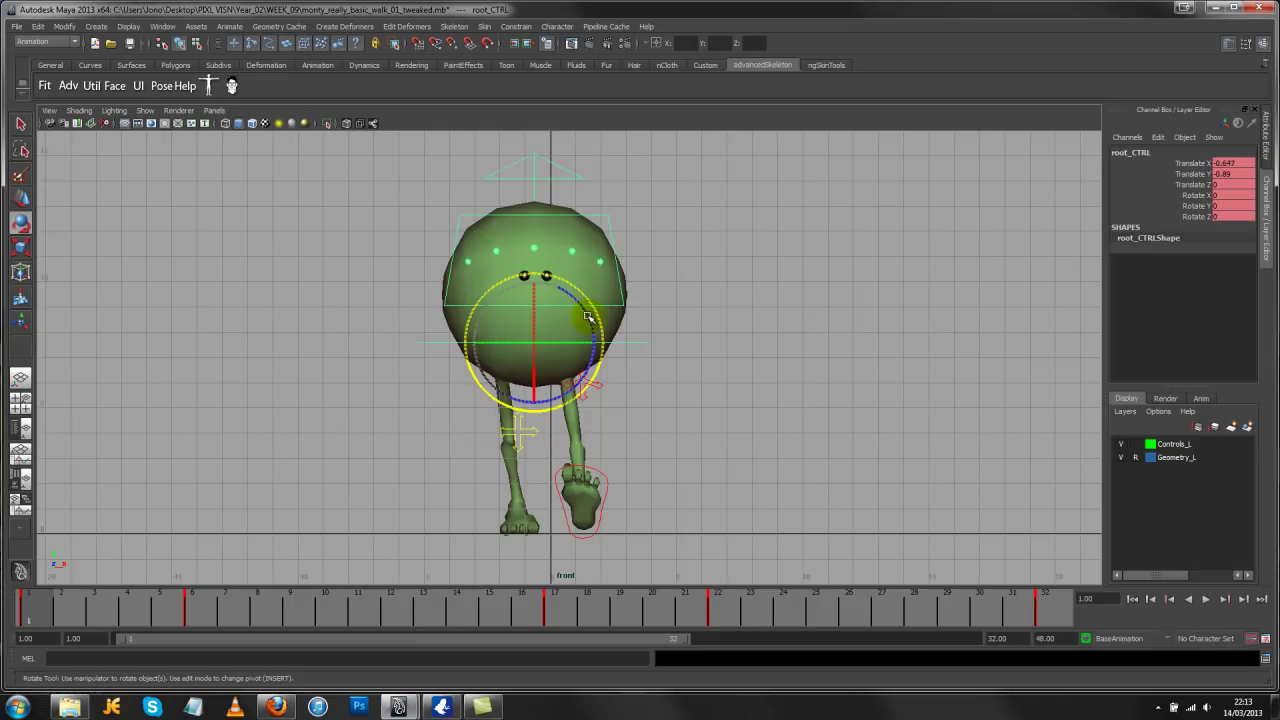
Tilt root_CTRL to Rotate Z 9.734 and turn it to Rotate Y -9.986
{"action": "left_click_drag", "start_coordinate": [588, 317], "coordinate": [583, 308]}
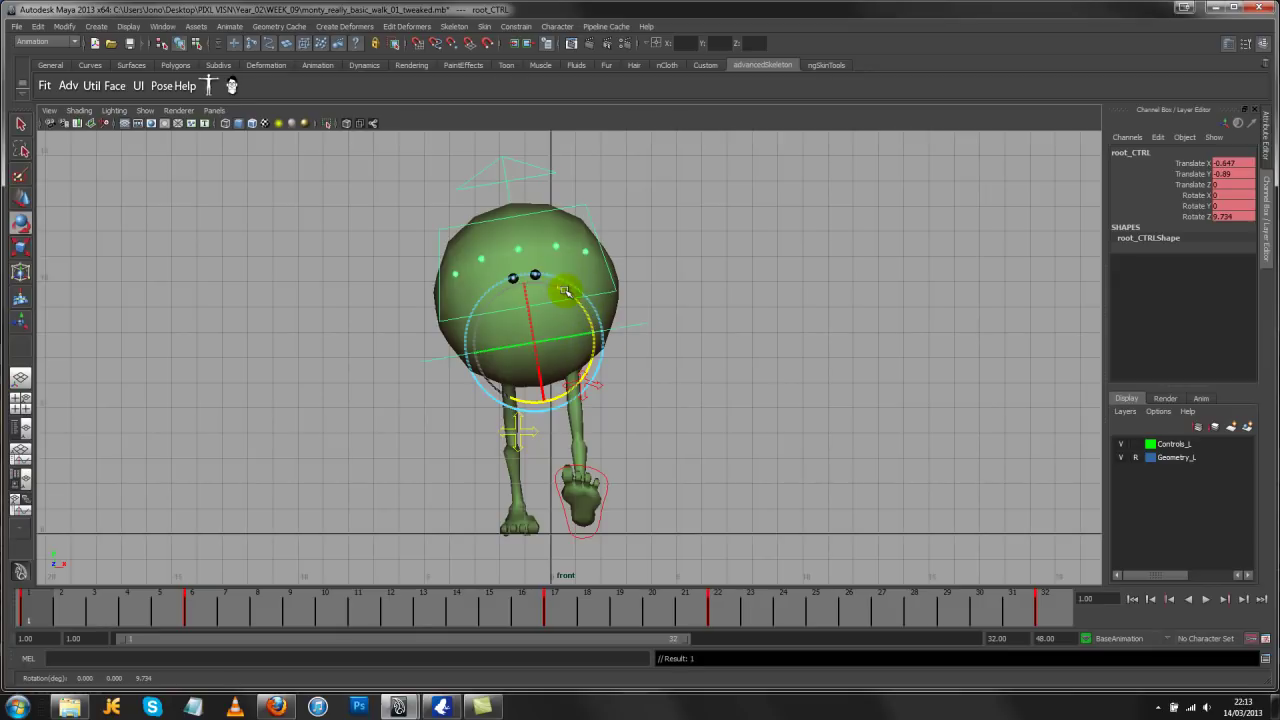
{"action": "key", "text": "equal"}
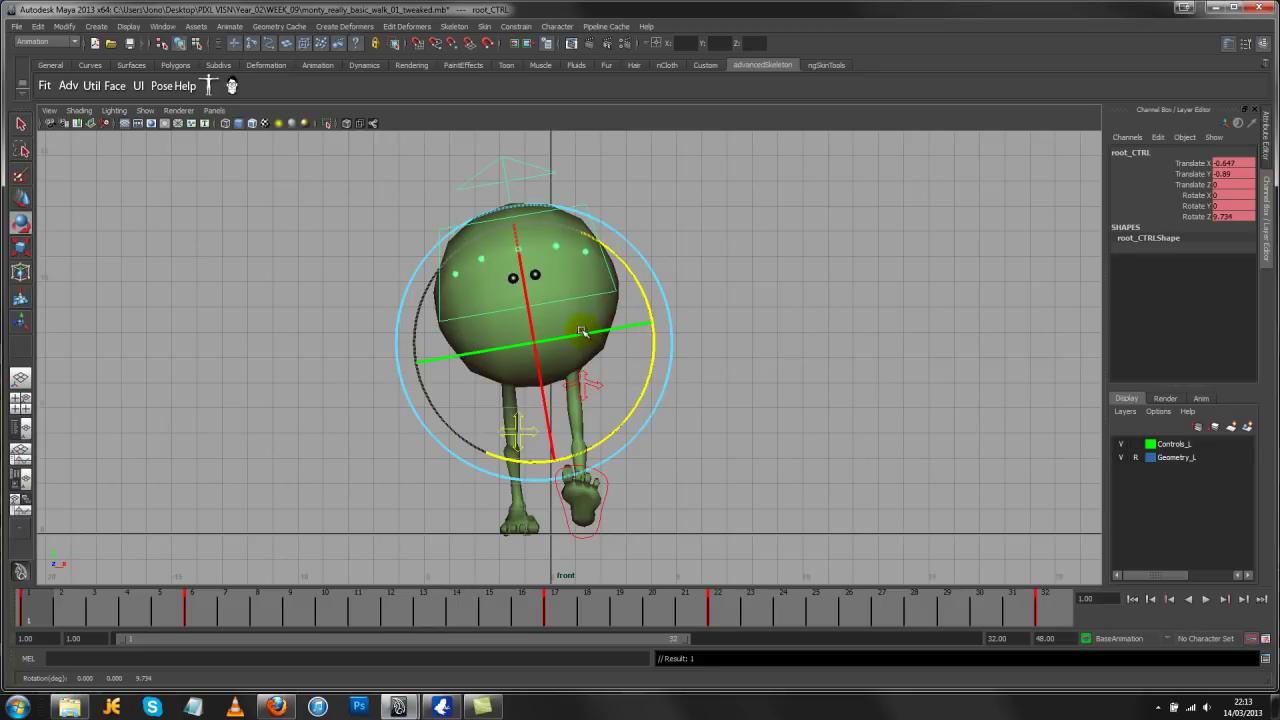
{"action": "left_click_drag", "start_coordinate": [600, 331], "coordinate": [580, 335]}
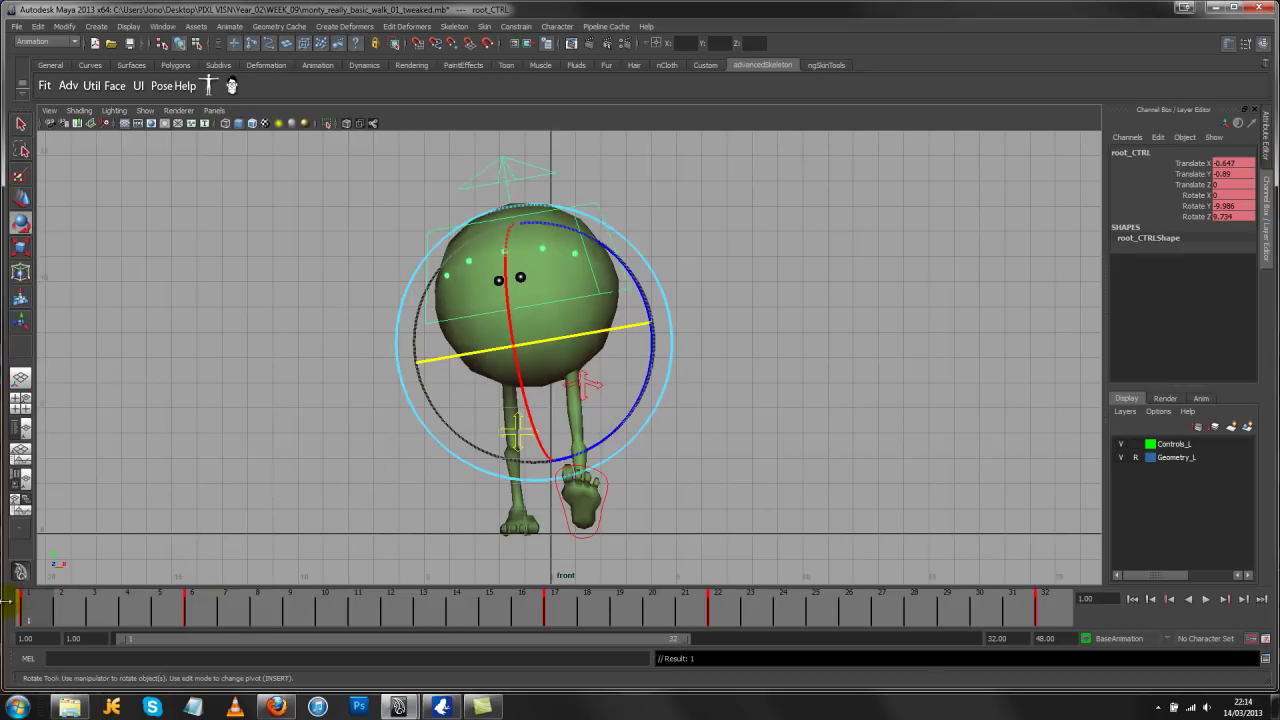
At frame 17, tilt the body the other way, then scrub and play the walk cycle
{"action": "left_click", "coordinate": [1060, 610]}
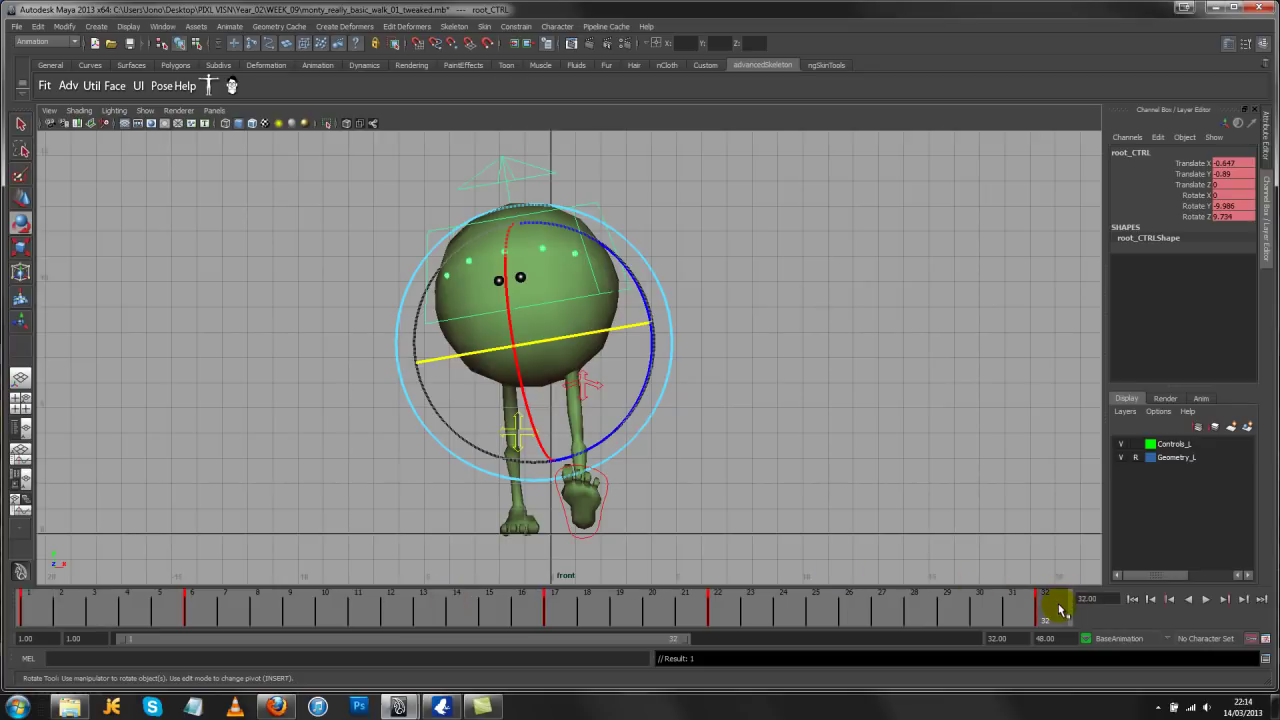
{"action": "left_click", "coordinate": [30, 608]}
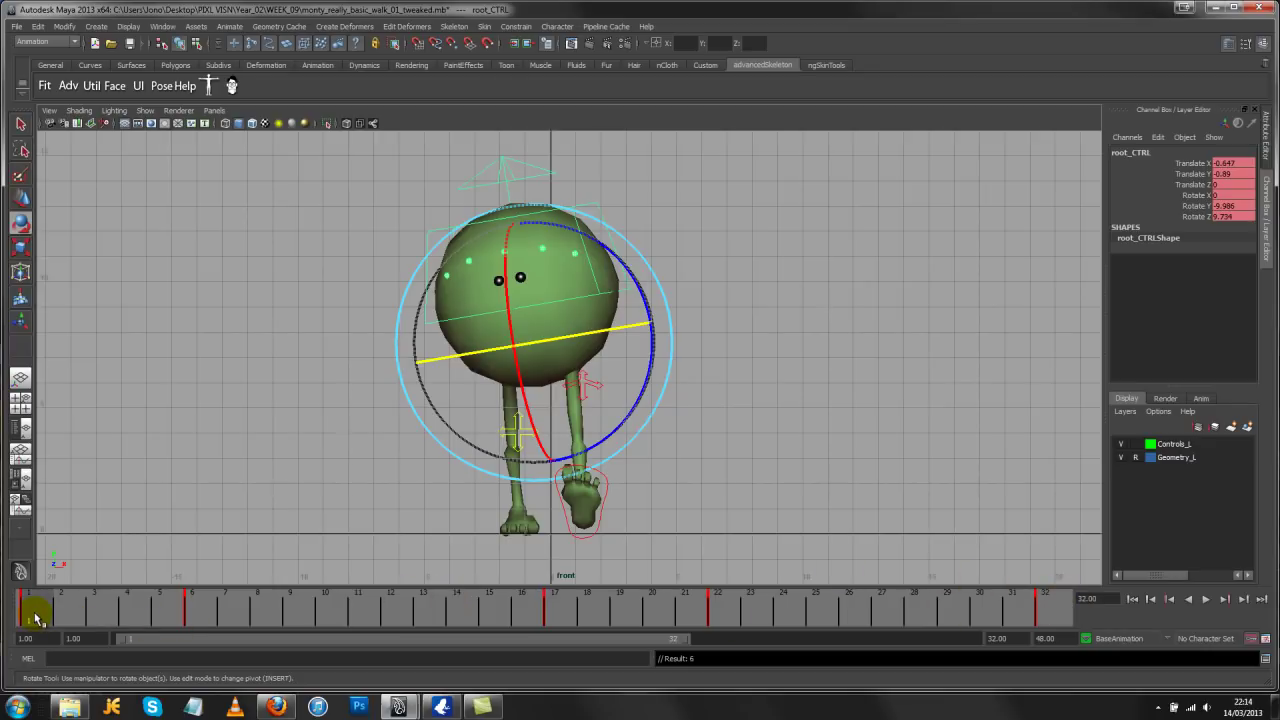
{"action": "left_click", "coordinate": [1065, 608]}
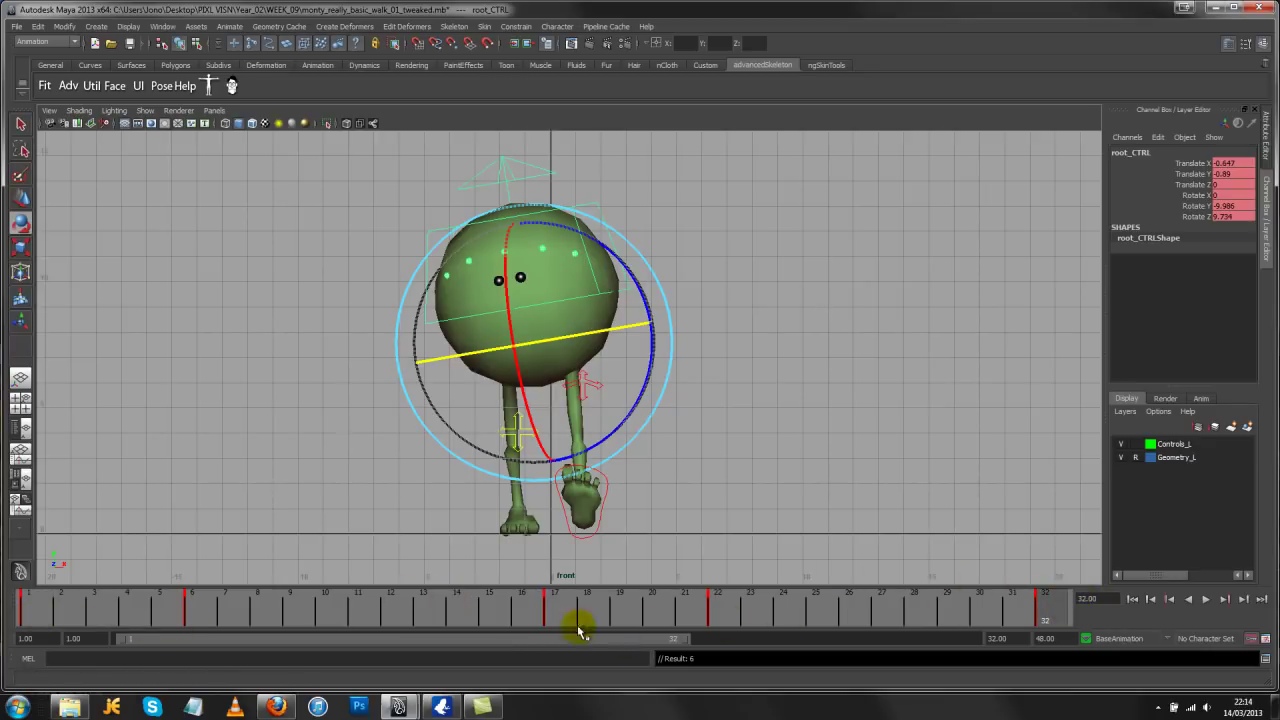
{"action": "left_click", "coordinate": [556, 607]}
{"action": "left_click_drag", "start_coordinate": [671, 281], "coordinate": [648, 357]}
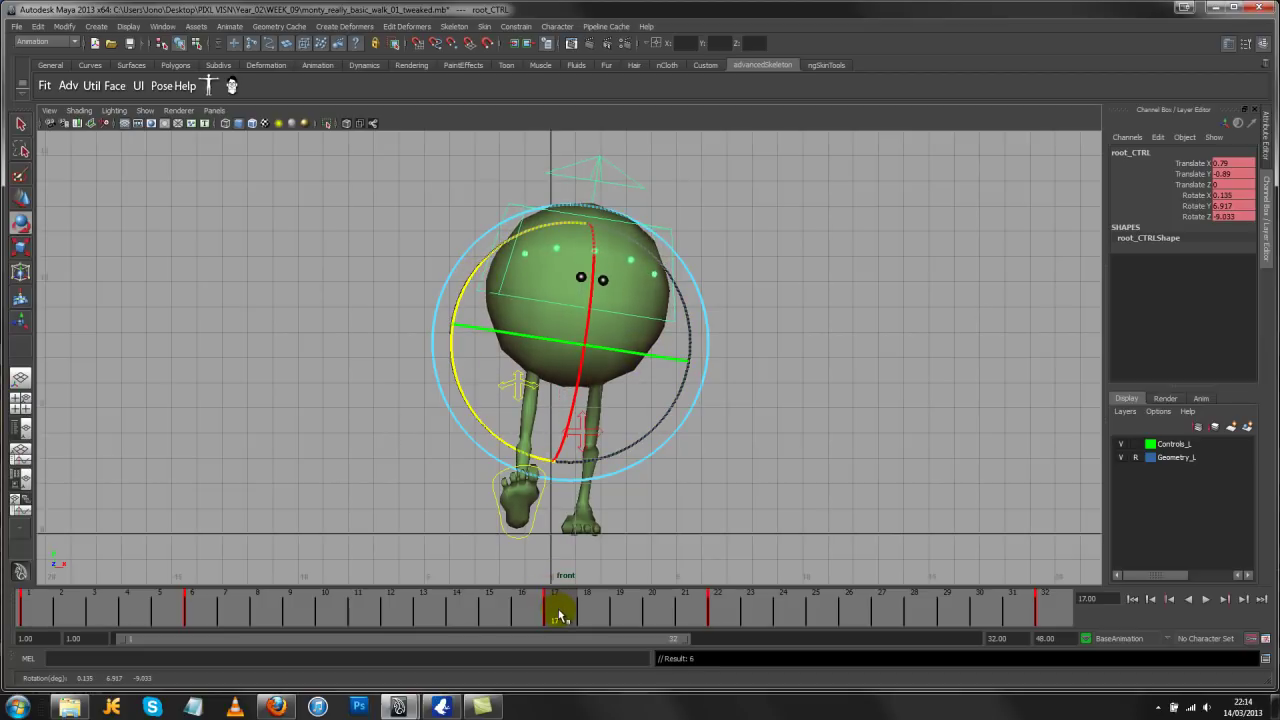
{"action": "left_click_drag", "start_coordinate": [560, 615], "coordinate": [1077, 663]}
{"action": "left_click", "coordinate": [1208, 600]}
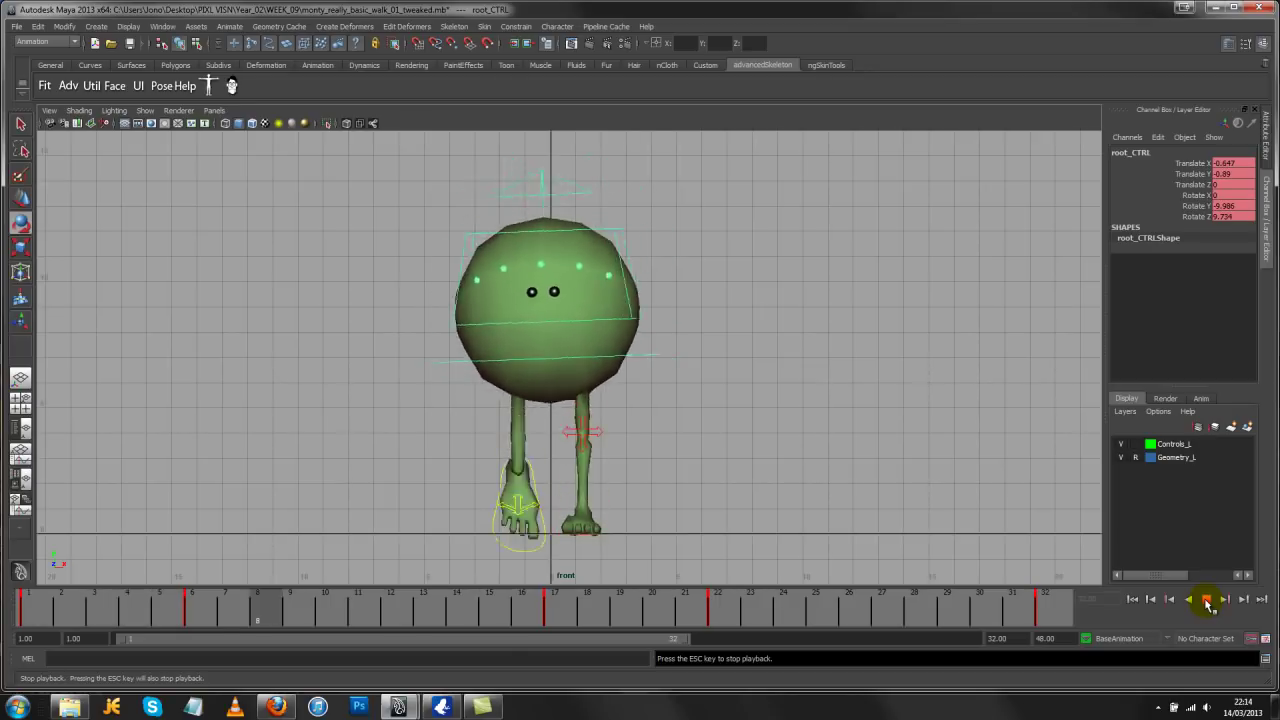
Stop playback, test and undo a root_CTRL bounce move, then open the Graph Editor
{"action": "left_click", "coordinate": [1208, 601]}
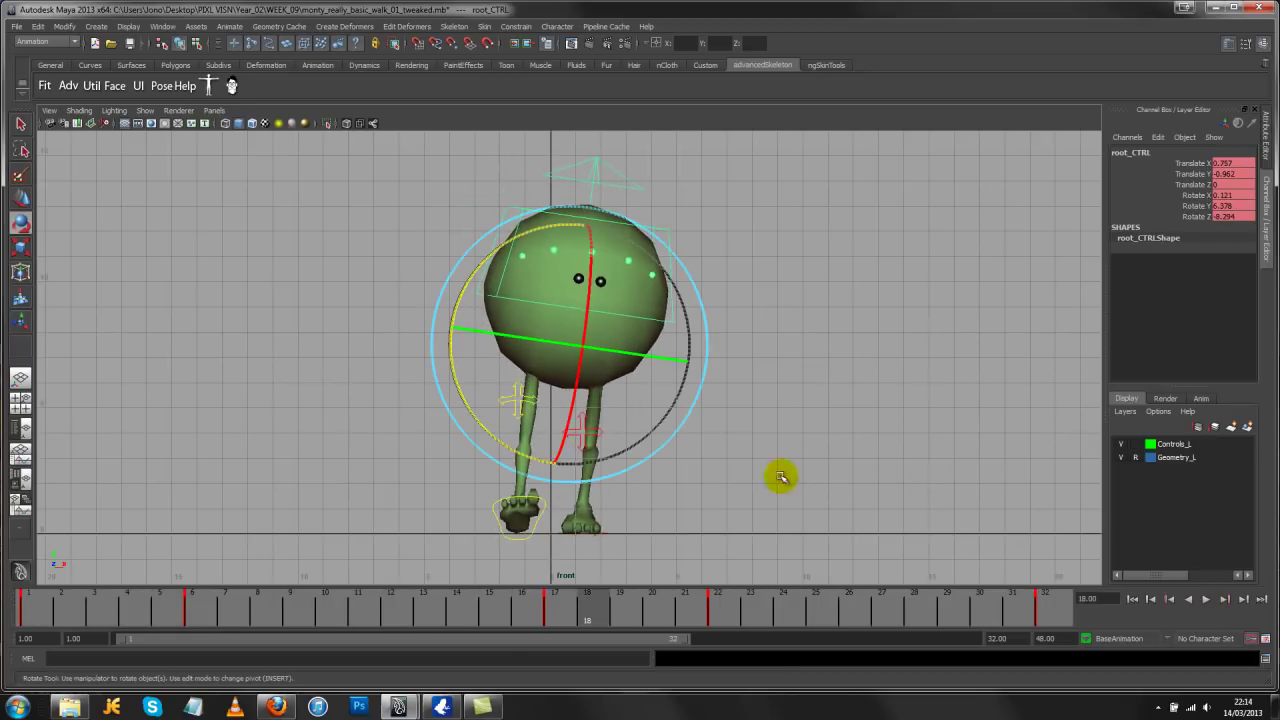
{"action": "key", "text": "w"}
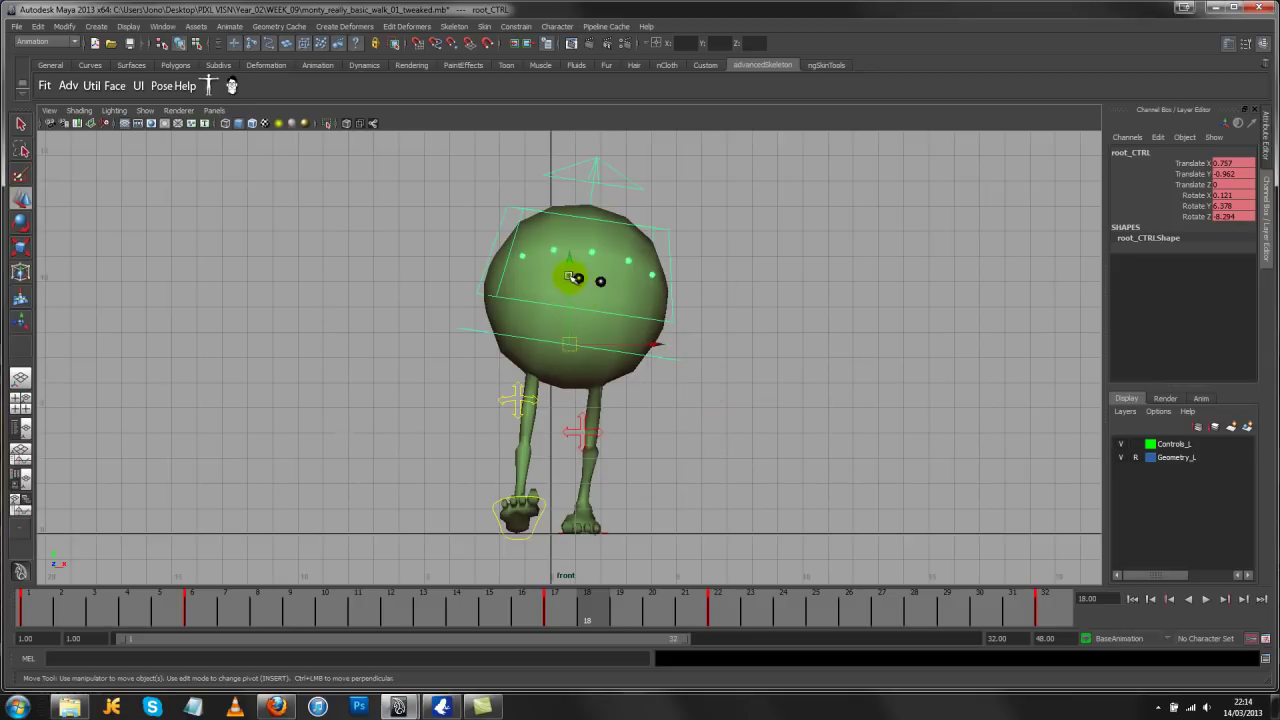
{"action": "left_click_drag", "start_coordinate": [572, 277], "coordinate": [580, 229]}
{"action": "key", "text": "ctrl+z"}
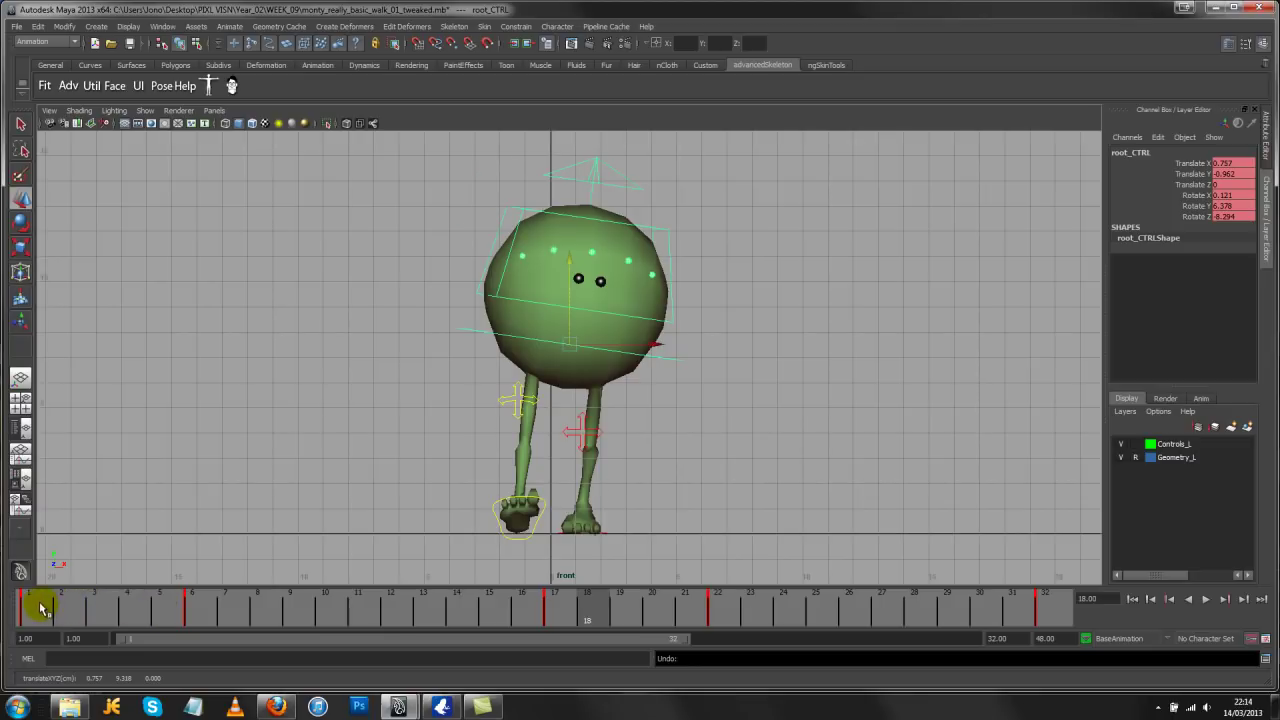
{"action": "left_click_drag", "start_coordinate": [40, 607], "coordinate": [717, 606]}
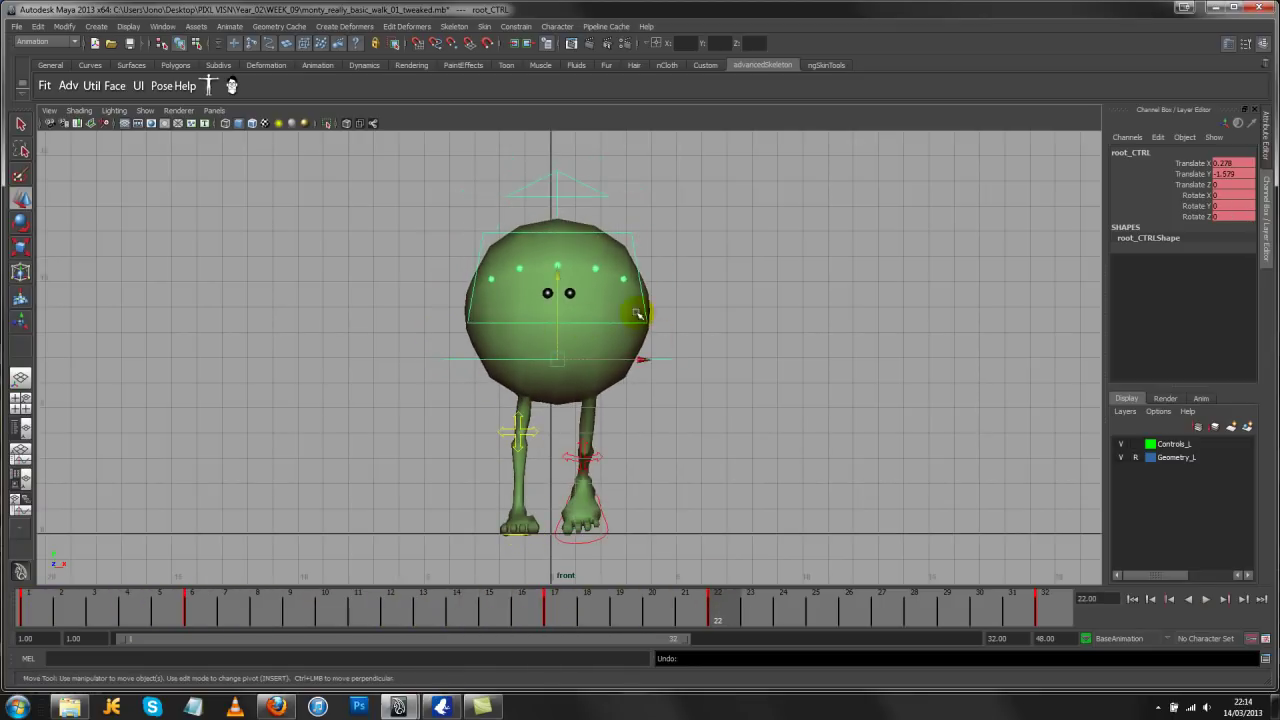
{"action": "key", "text": "shift+g"}
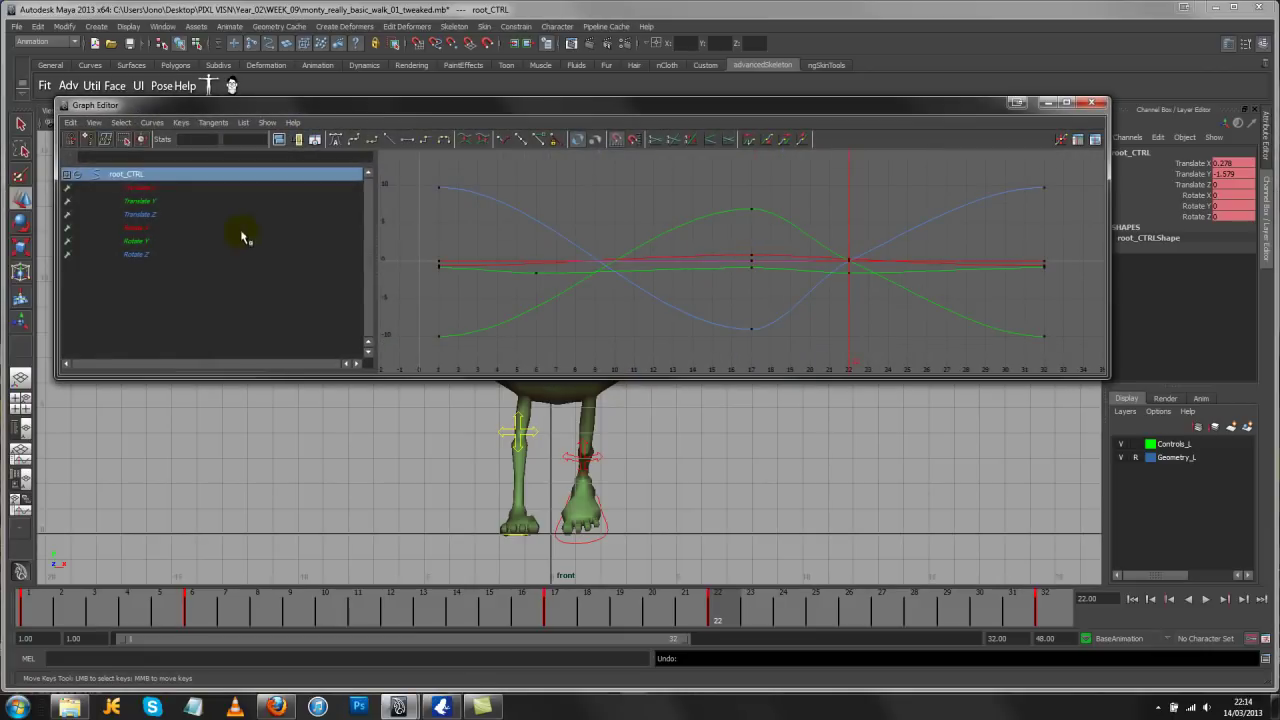
Isolate and frame the Translate Y curve, then shrink and reposition the Graph Editor window
{"action": "left_click", "coordinate": [140, 201]}
{"action": "key", "text": "f"}
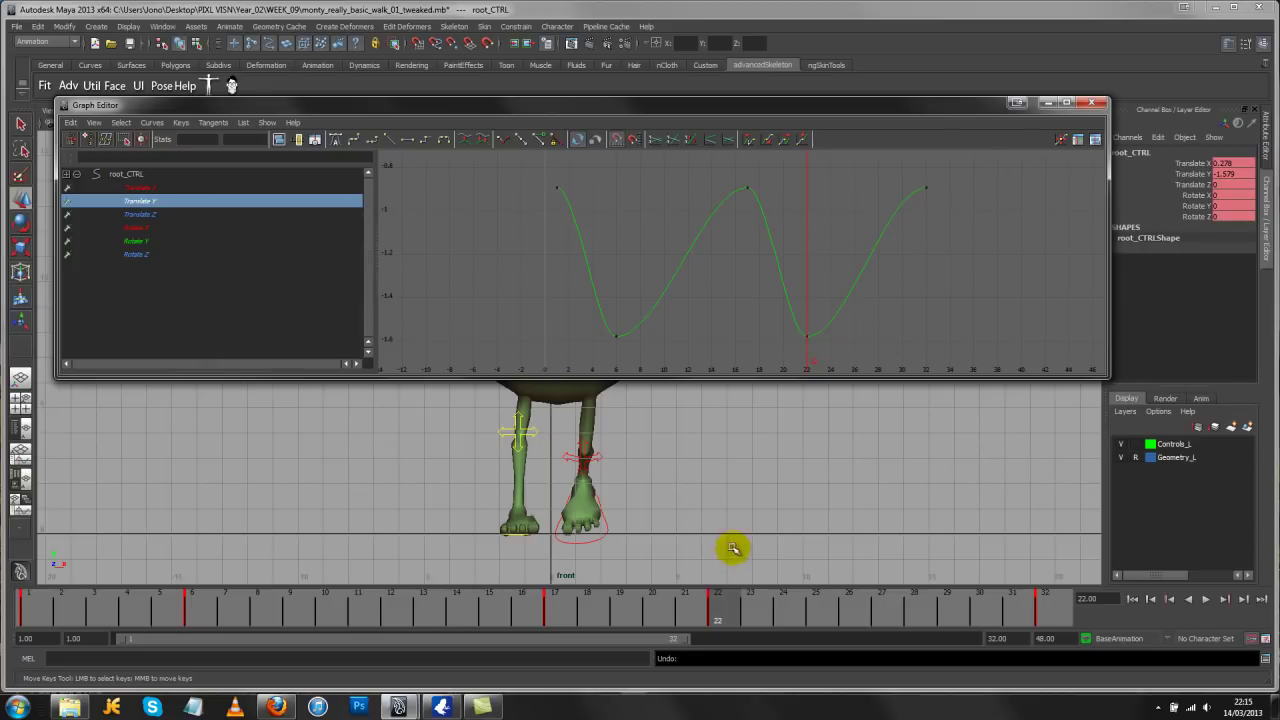
{"action": "right_click_drag", "start_coordinate": [734, 549], "coordinate": [470, 440], "text": "alt"}
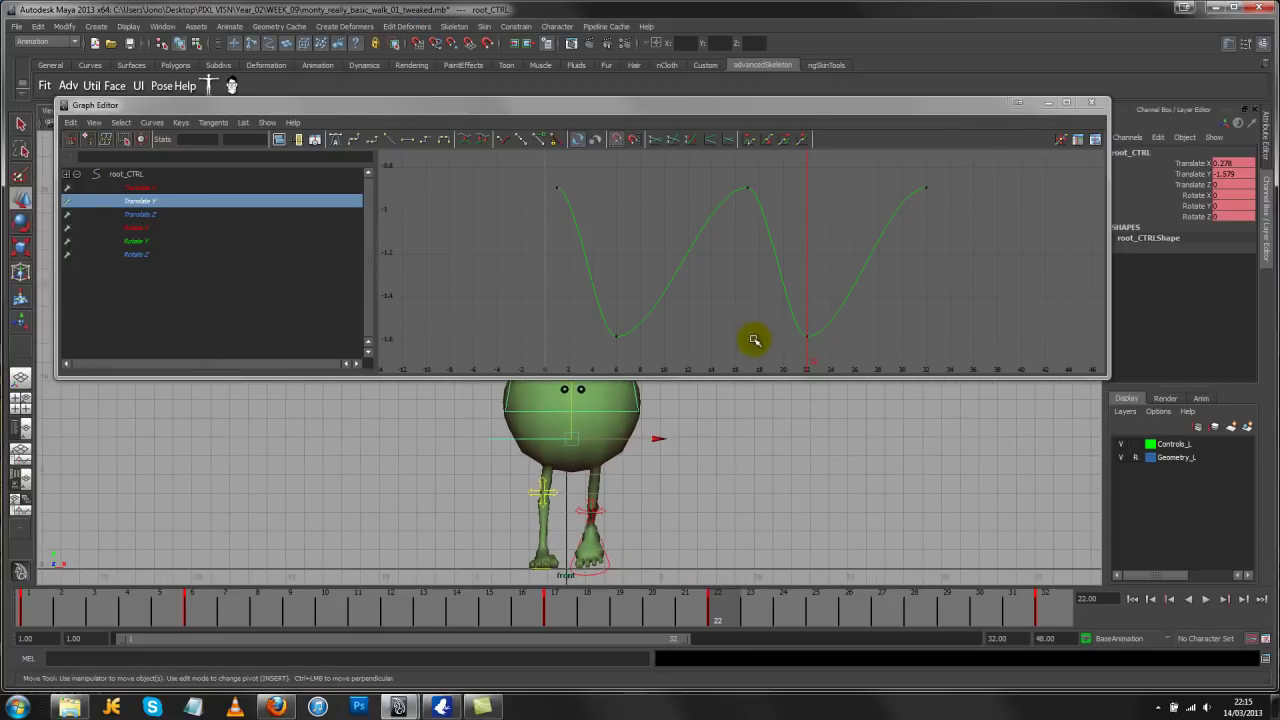
{"action": "left_click_drag", "start_coordinate": [755, 378], "coordinate": [751, 314]}
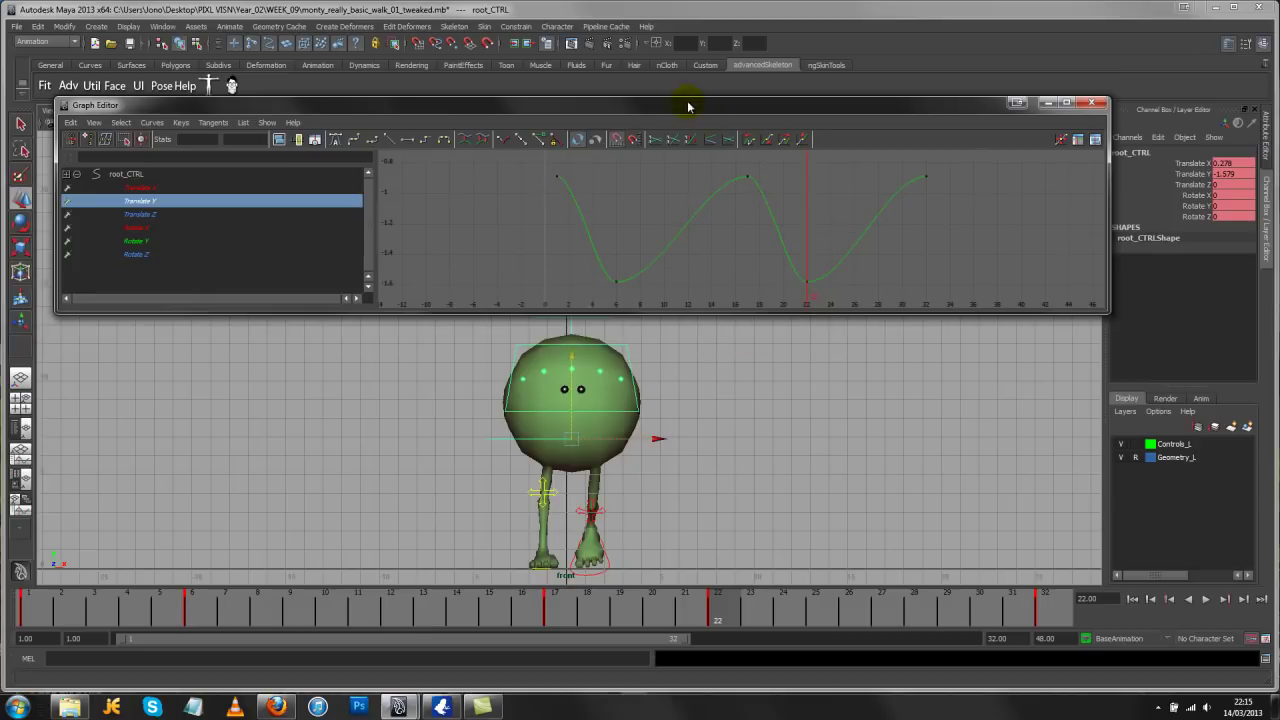
{"action": "left_click_drag", "start_coordinate": [686, 108], "coordinate": [661, 61]}
{"action": "left_click_drag", "start_coordinate": [562, 584], "coordinate": [720, 608]}
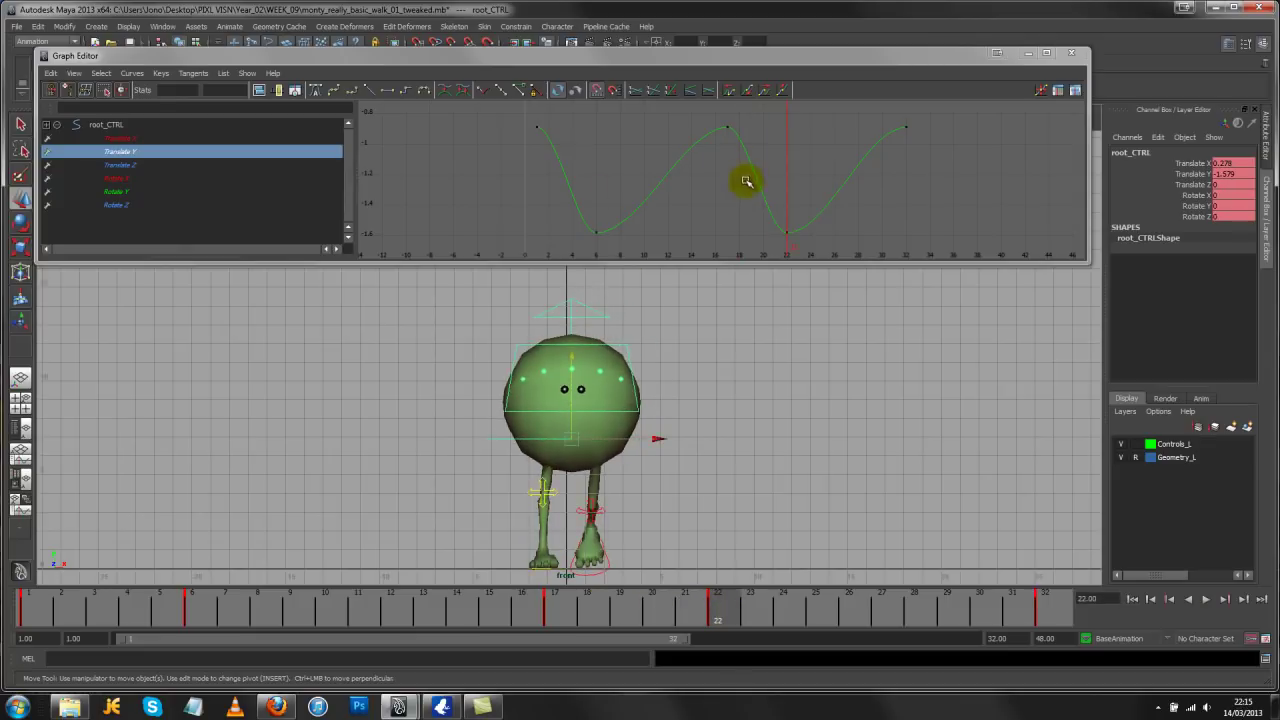
Enlarge the Graph Editor downward and frame the curve around frames 8–27
{"action": "right_click_drag", "start_coordinate": [675, 222], "coordinate": [855, 162], "text": "alt+shift"}
{"action": "key", "text": "f"}
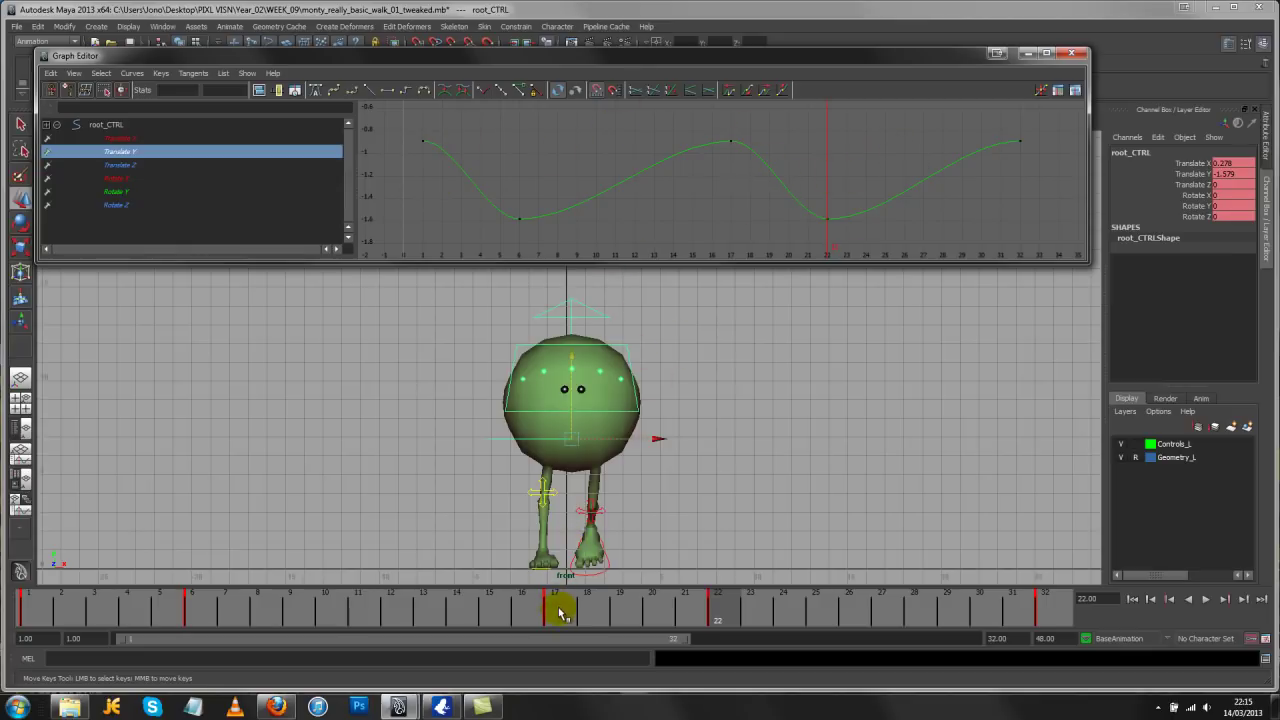
{"action": "mouse_move", "coordinate": [563, 606]}
{"action": "left_mouse_down"}
{"action": "mouse_move", "coordinate": [737, 634]}
{"action": "mouse_move", "coordinate": [585, 622]}
{"action": "mouse_move", "coordinate": [729, 622]}
{"action": "mouse_move", "coordinate": [694, 624]}
{"action": "mouse_move", "coordinate": [818, 643]}
{"action": "mouse_move", "coordinate": [1034, 654]}
{"action": "mouse_move", "coordinate": [1071, 640]}
{"action": "left_mouse_up"}
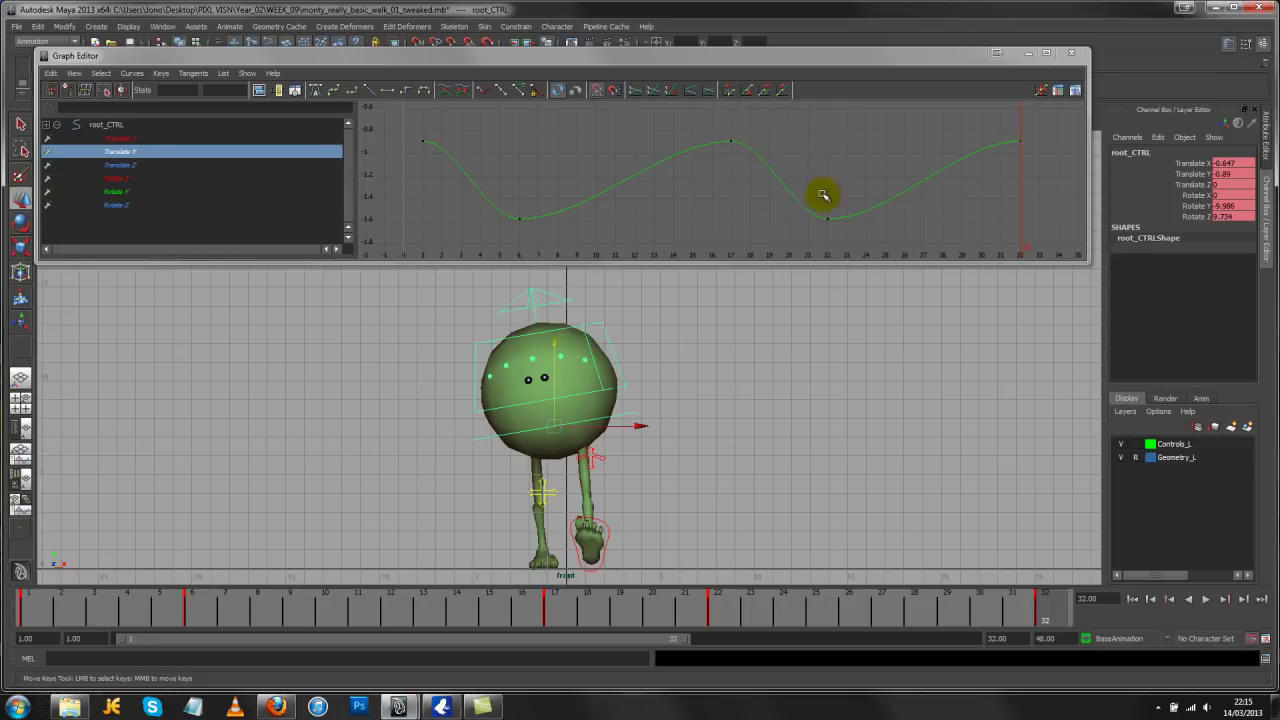
{"action": "left_click_drag", "start_coordinate": [752, 262], "coordinate": [766, 486]}
{"action": "right_click_drag", "start_coordinate": [709, 305], "coordinate": [851, 277], "text": "alt"}
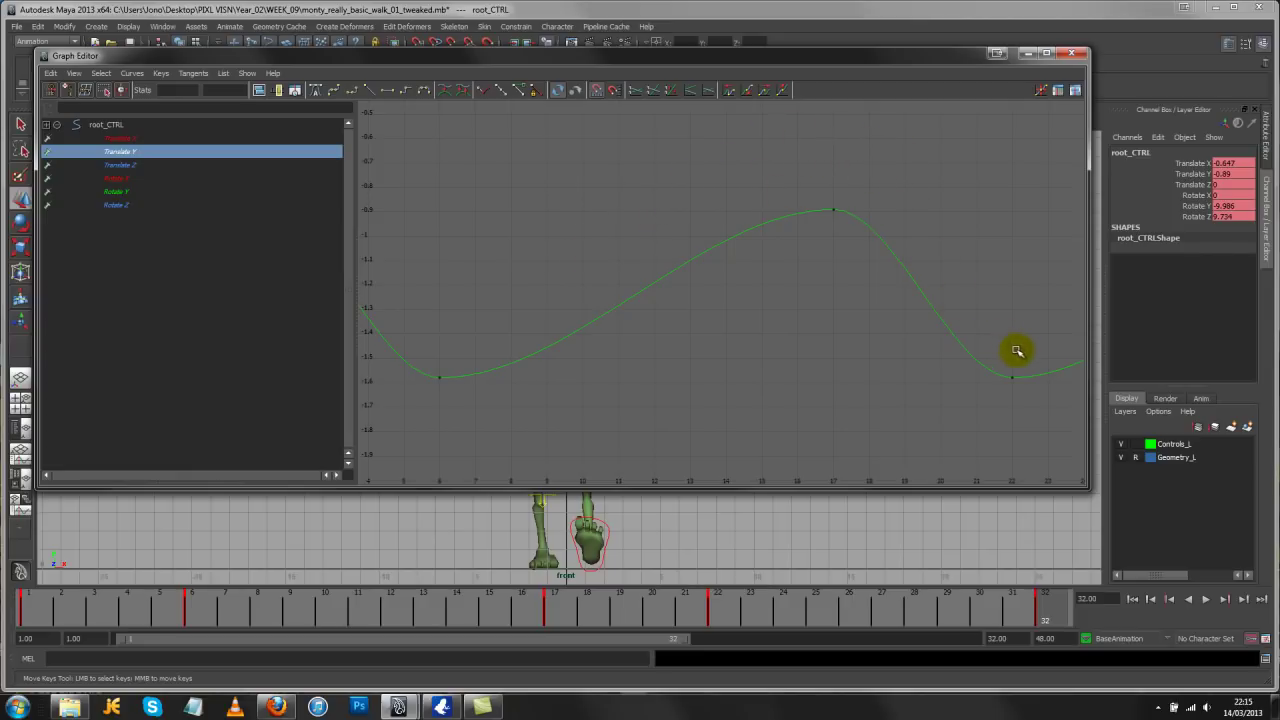
{"action": "middle_click_drag", "start_coordinate": [1010, 353], "coordinate": [843, 366], "text": "alt"}
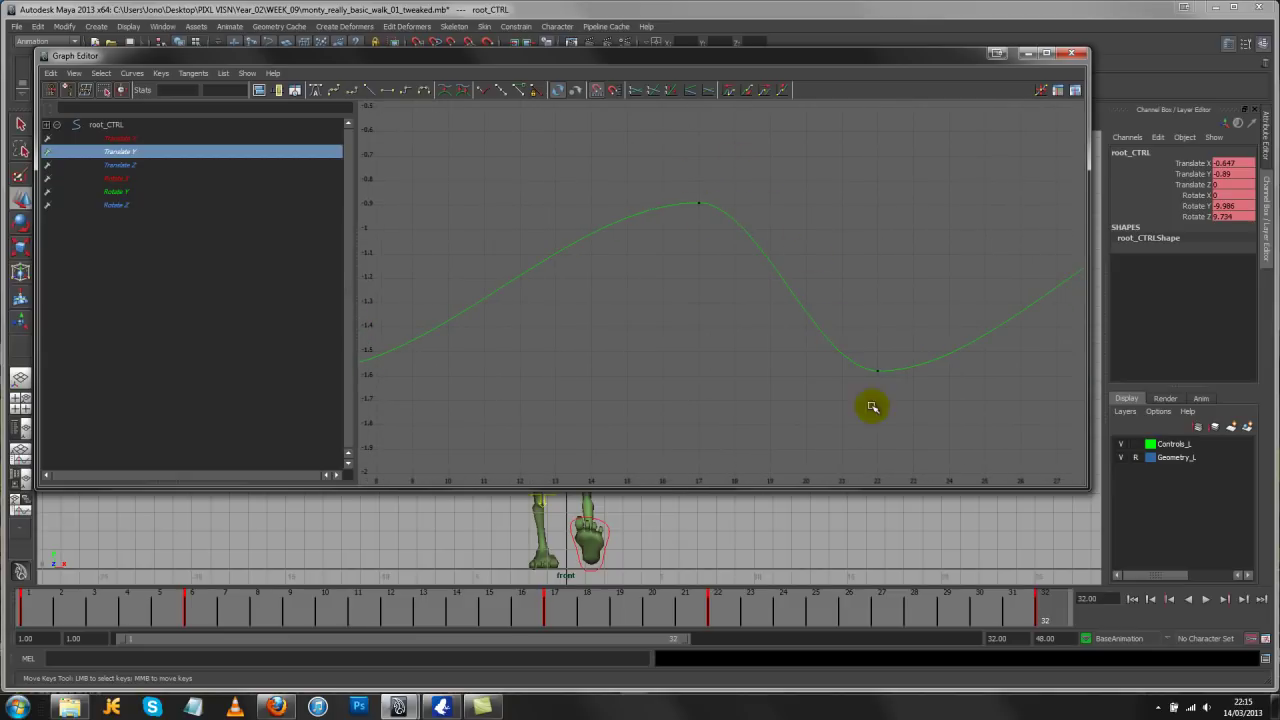
Try moving the frame 22 key to 20 and the frame 17 peak to 10, then undo
{"action": "left_click_drag", "start_coordinate": [898, 350], "coordinate": [840, 424]}
{"action": "middle_click_drag", "start_coordinate": [891, 434], "coordinate": [798, 434]}
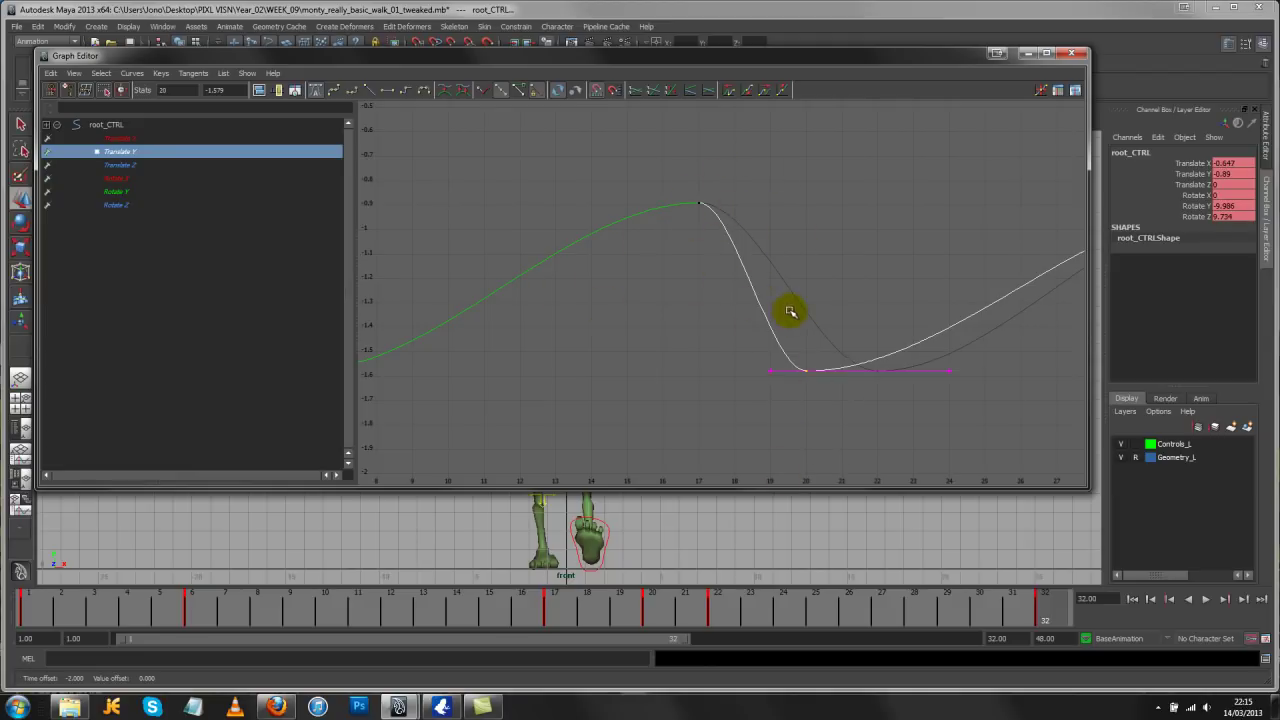
{"action": "key", "text": "a"}
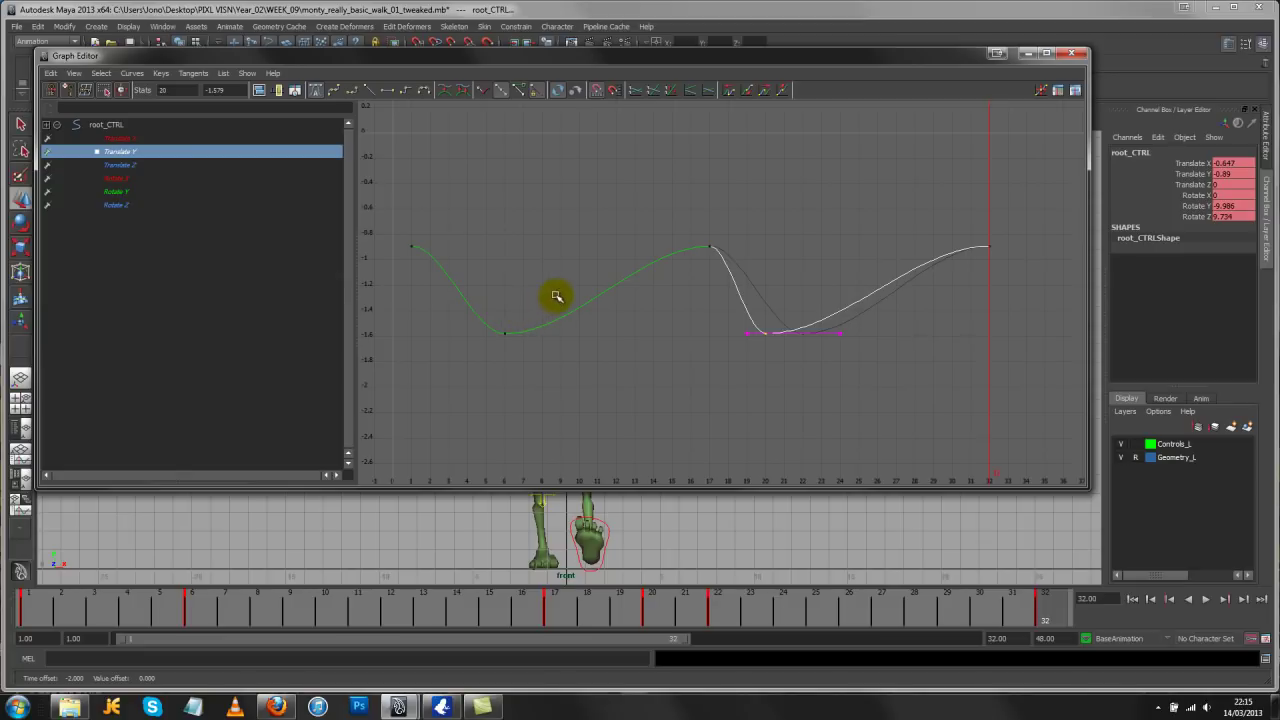
{"action": "right_click_drag", "start_coordinate": [482, 314], "coordinate": [449, 317], "text": "alt"}
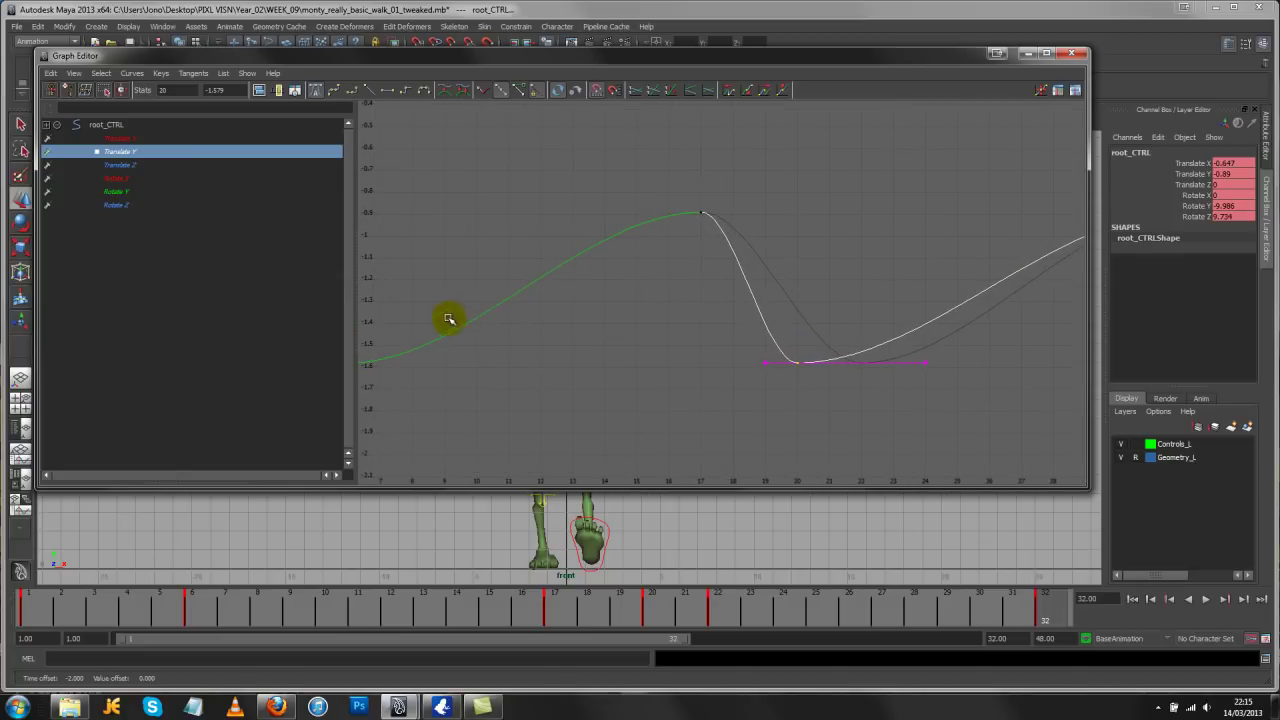
{"action": "right_click_drag", "start_coordinate": [726, 154], "coordinate": [800, 343], "text": "alt"}
{"action": "left_click_drag", "start_coordinate": [768, 308], "coordinate": [790, 308]}
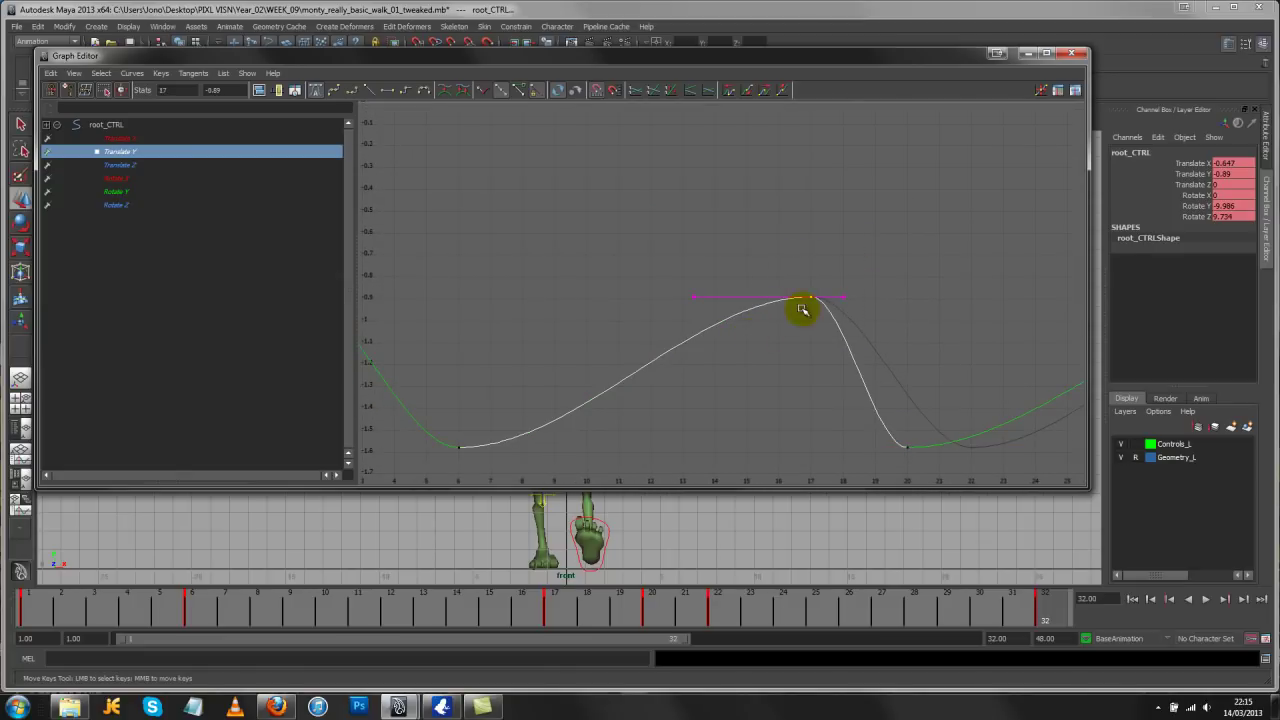
{"action": "middle_click_drag", "start_coordinate": [803, 309], "coordinate": [591, 234]}
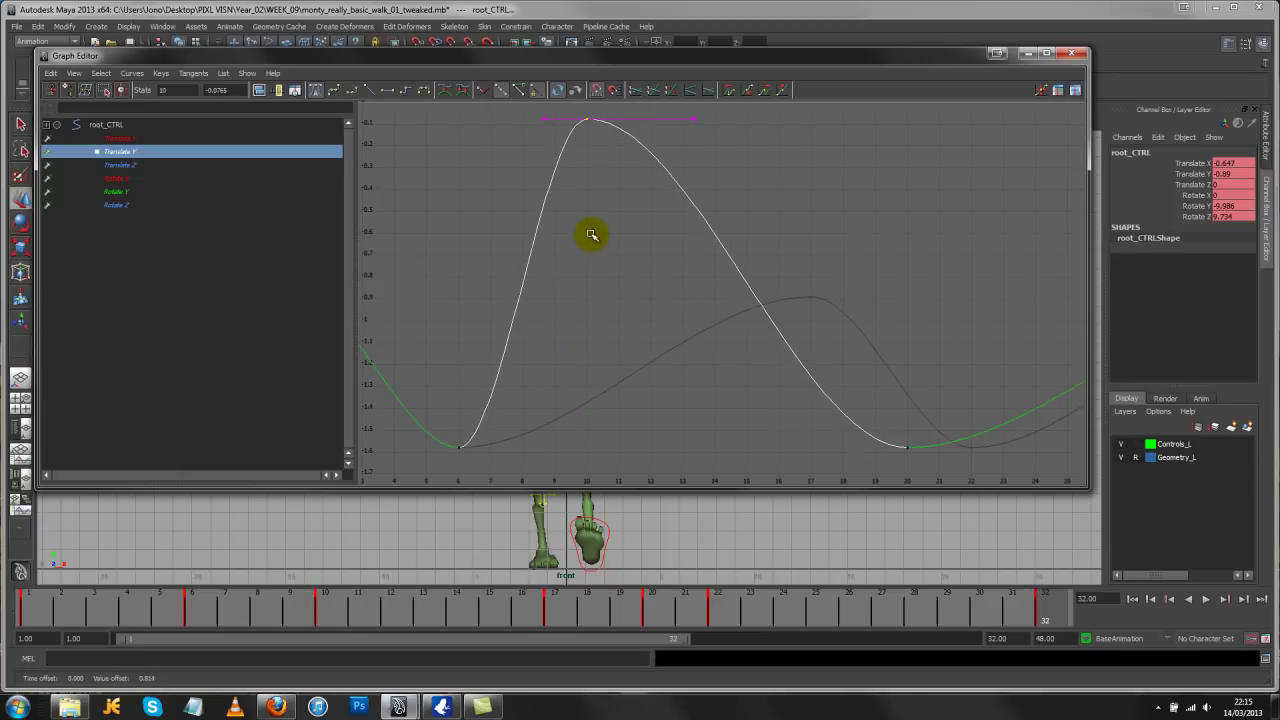
{"action": "right_click_drag", "start_coordinate": [606, 134], "coordinate": [593, 214], "text": "alt"}
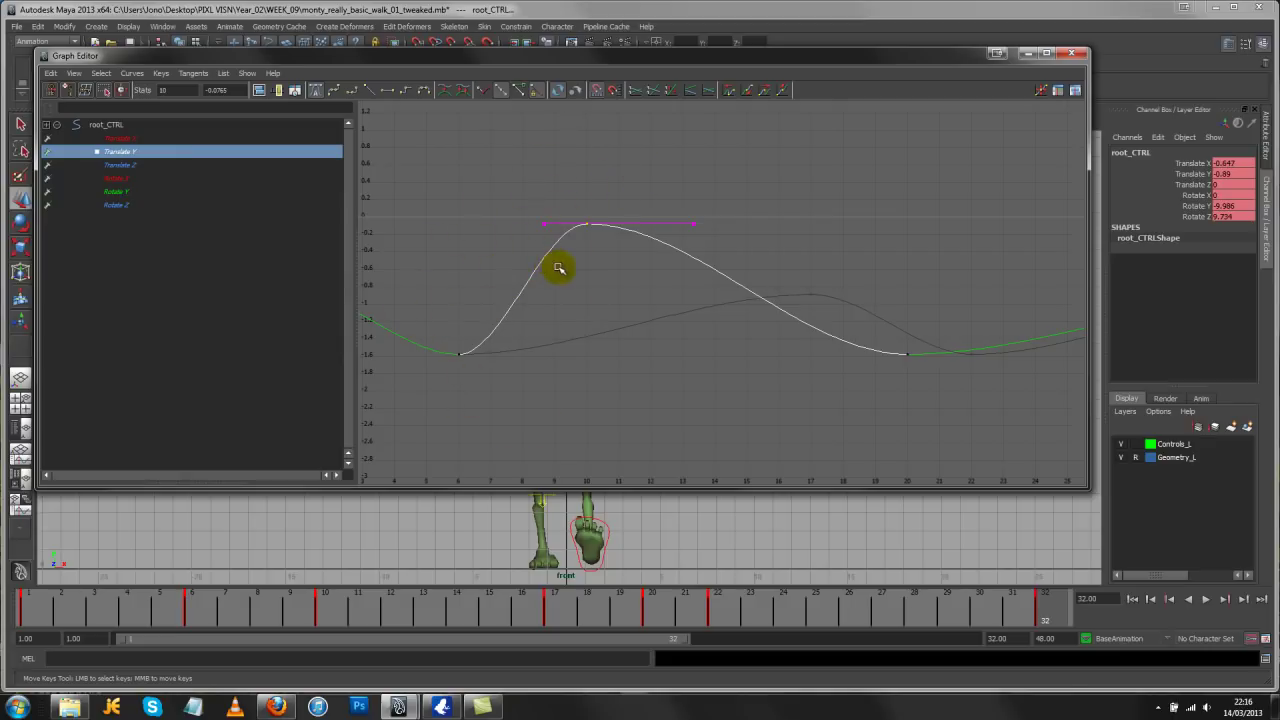
{"action": "key", "text": "ctrl+z"}
{"action": "key", "text": "ctrl+z"}
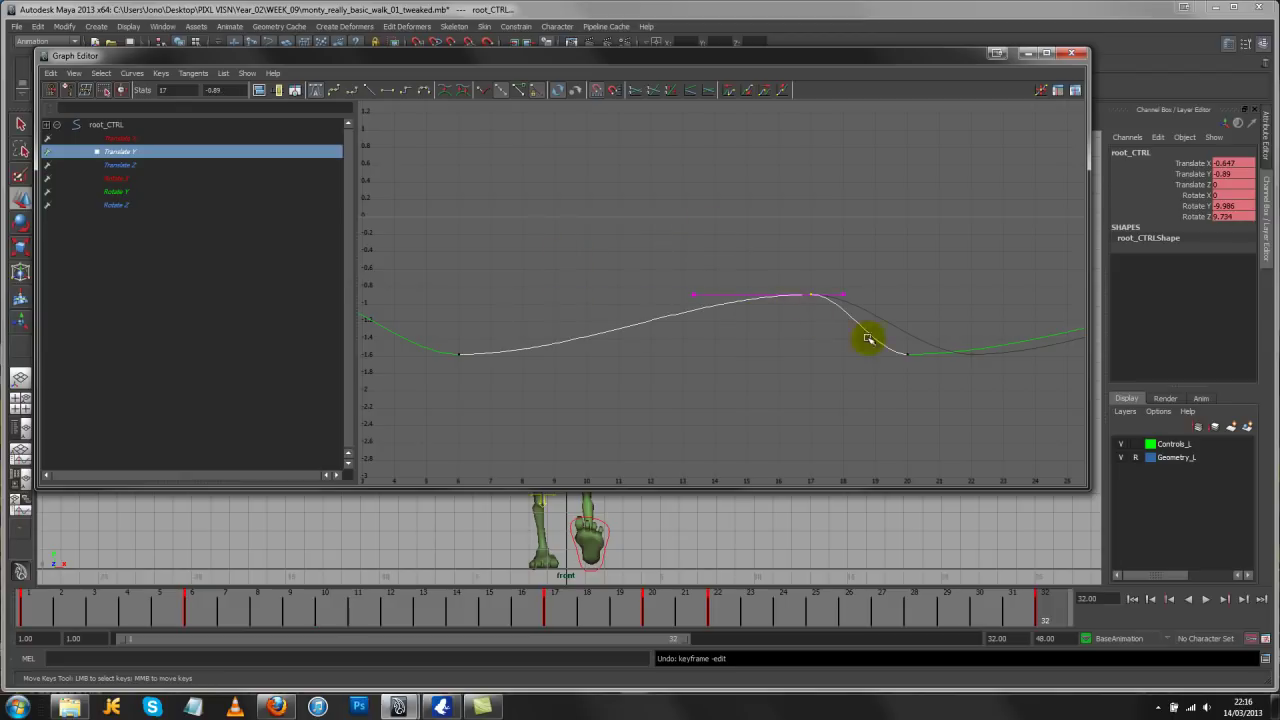
{"action": "key", "text": "ctrl+z"}
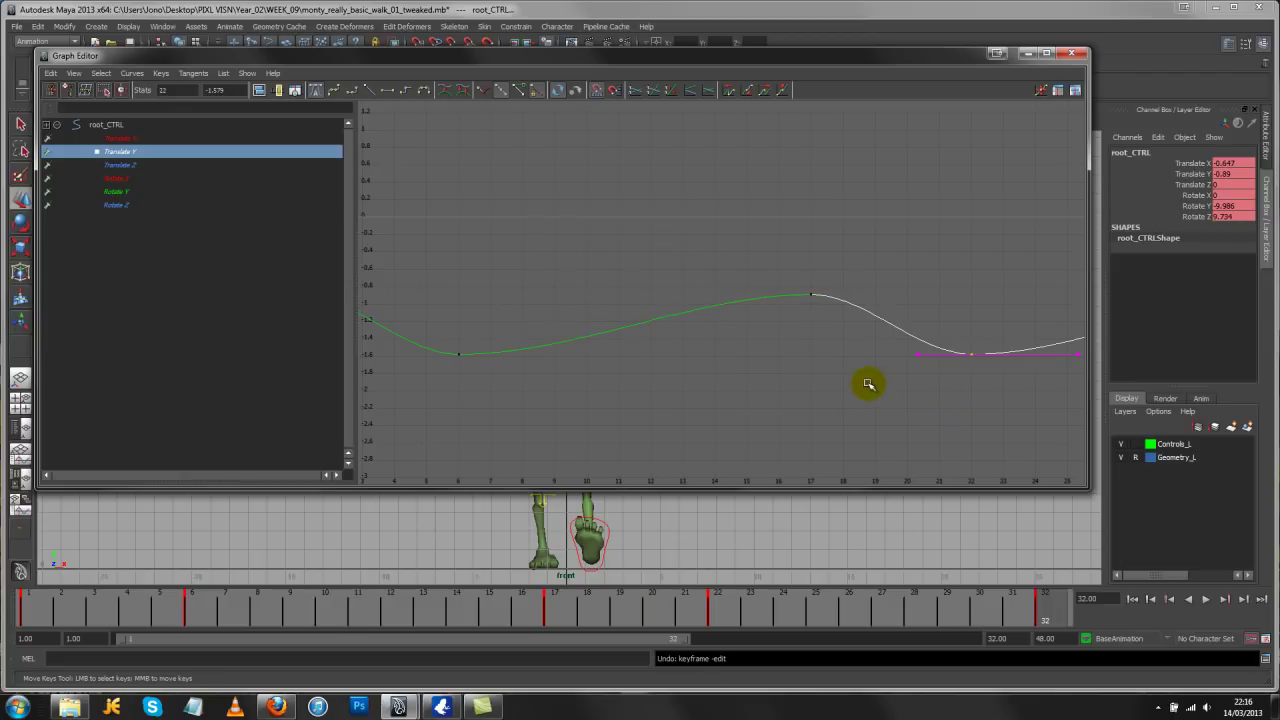
Reframe the graph through frame 32 and zoom in around the frame 17 peak
{"action": "right_click_drag", "start_coordinate": [863, 380], "coordinate": [829, 279], "text": "alt+shift"}
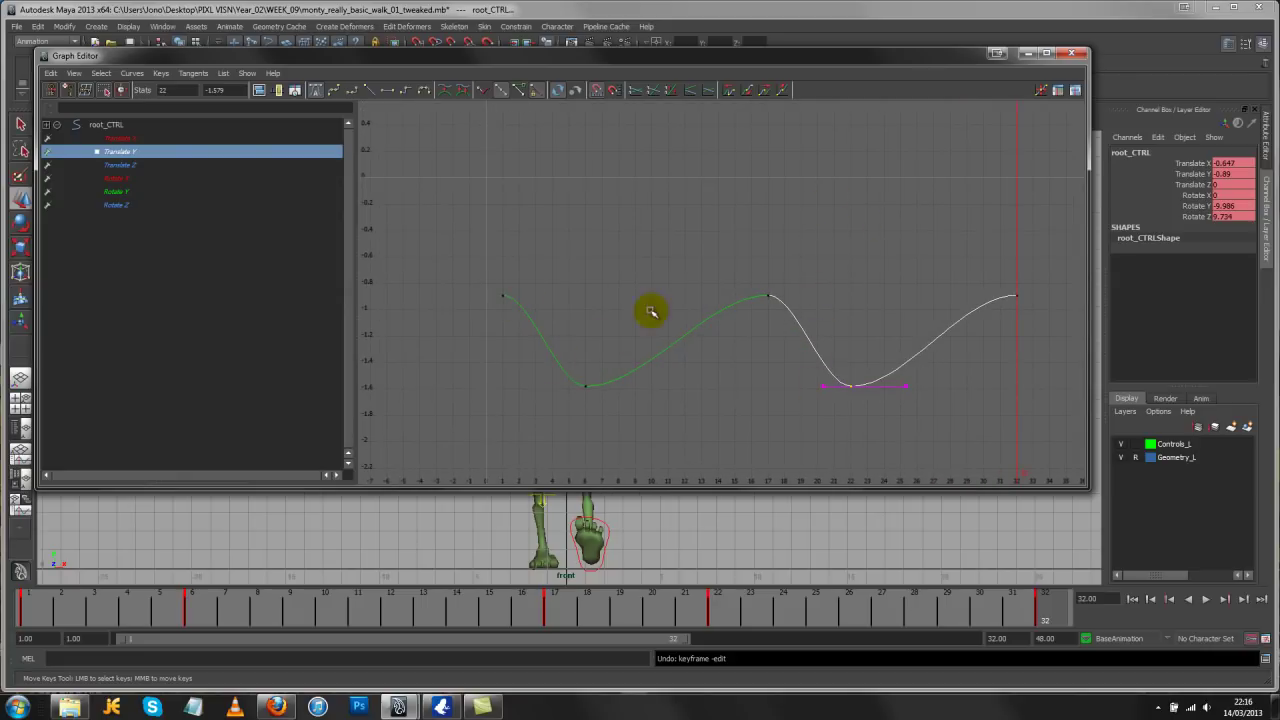
{"action": "right_click_drag", "start_coordinate": [651, 312], "coordinate": [594, 334], "text": "alt"}
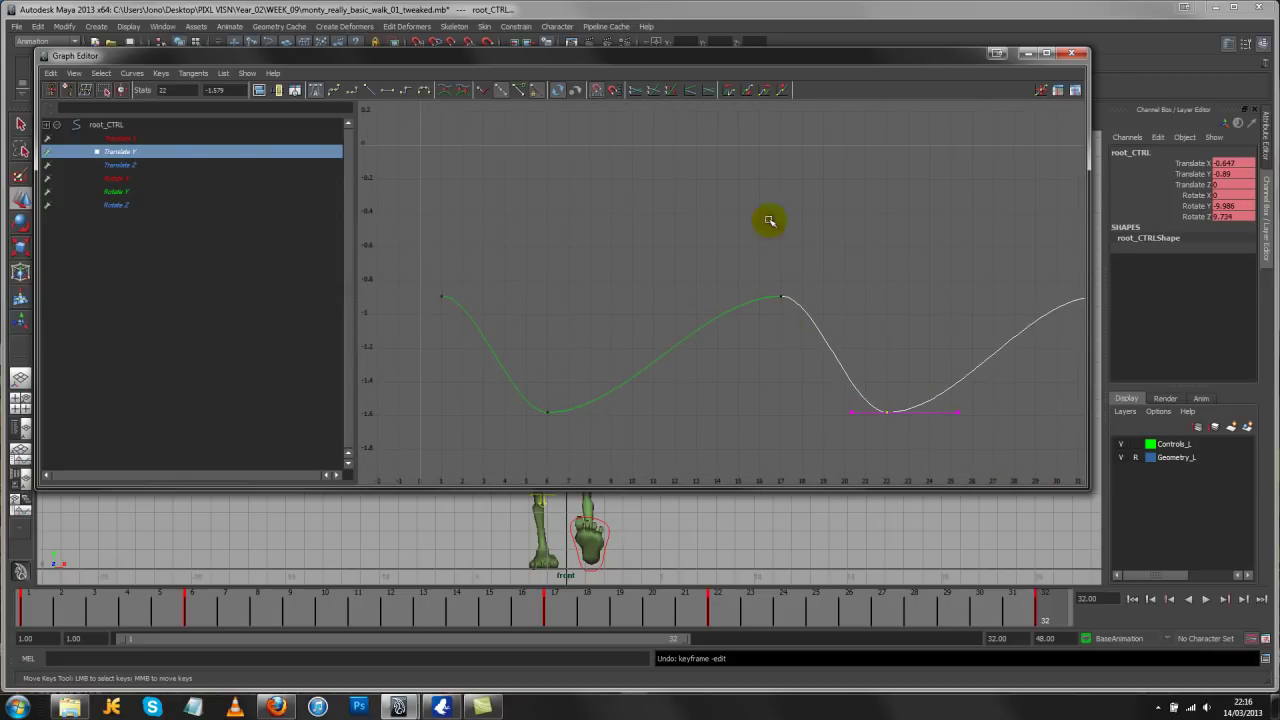
{"action": "middle_click_drag", "start_coordinate": [840, 308], "coordinate": [789, 280], "text": "alt"}
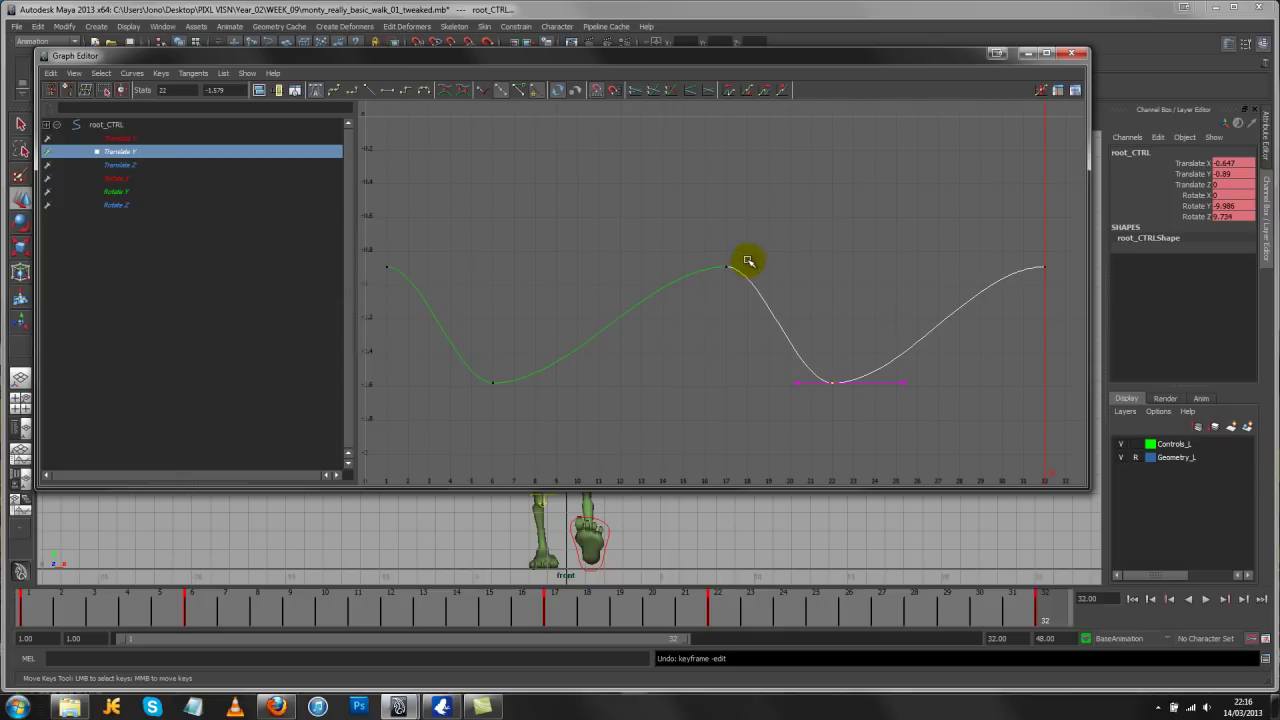
{"action": "right_click_drag", "start_coordinate": [609, 286], "coordinate": [665, 232], "text": "alt"}
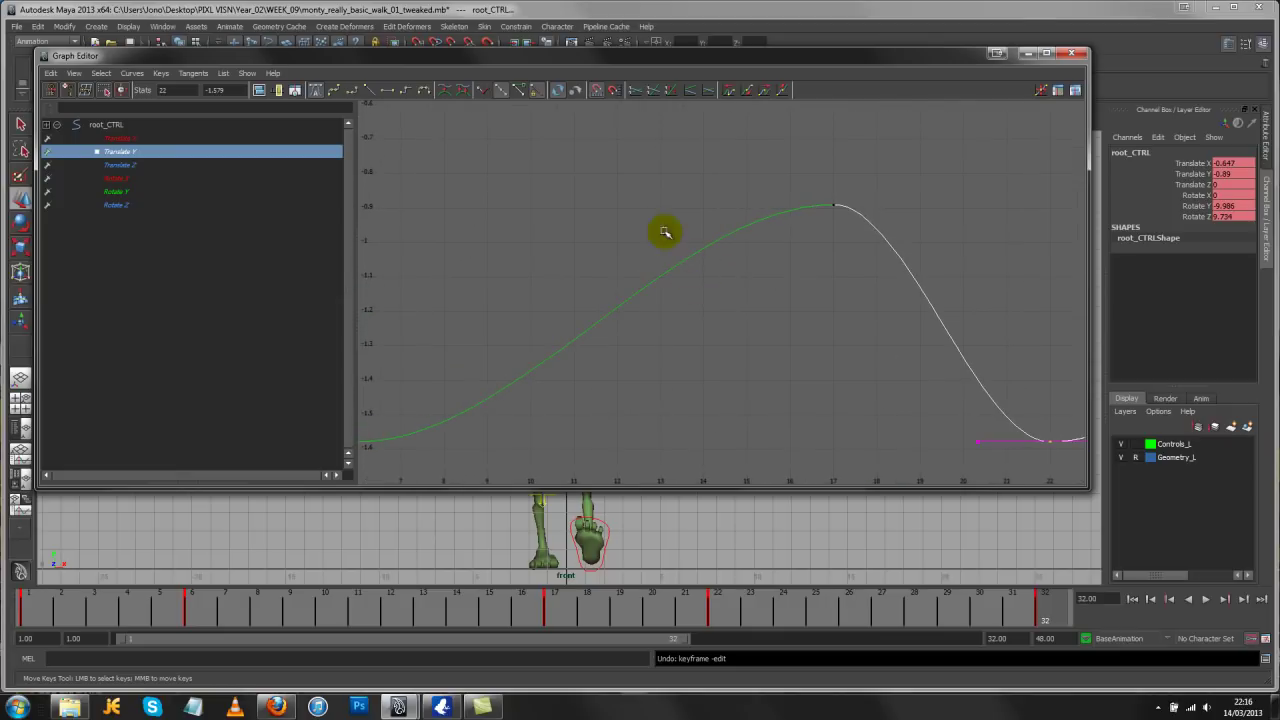
Insert a key on the Translate Y curve at frame 12 and raise it
{"action": "key", "text": "i"}
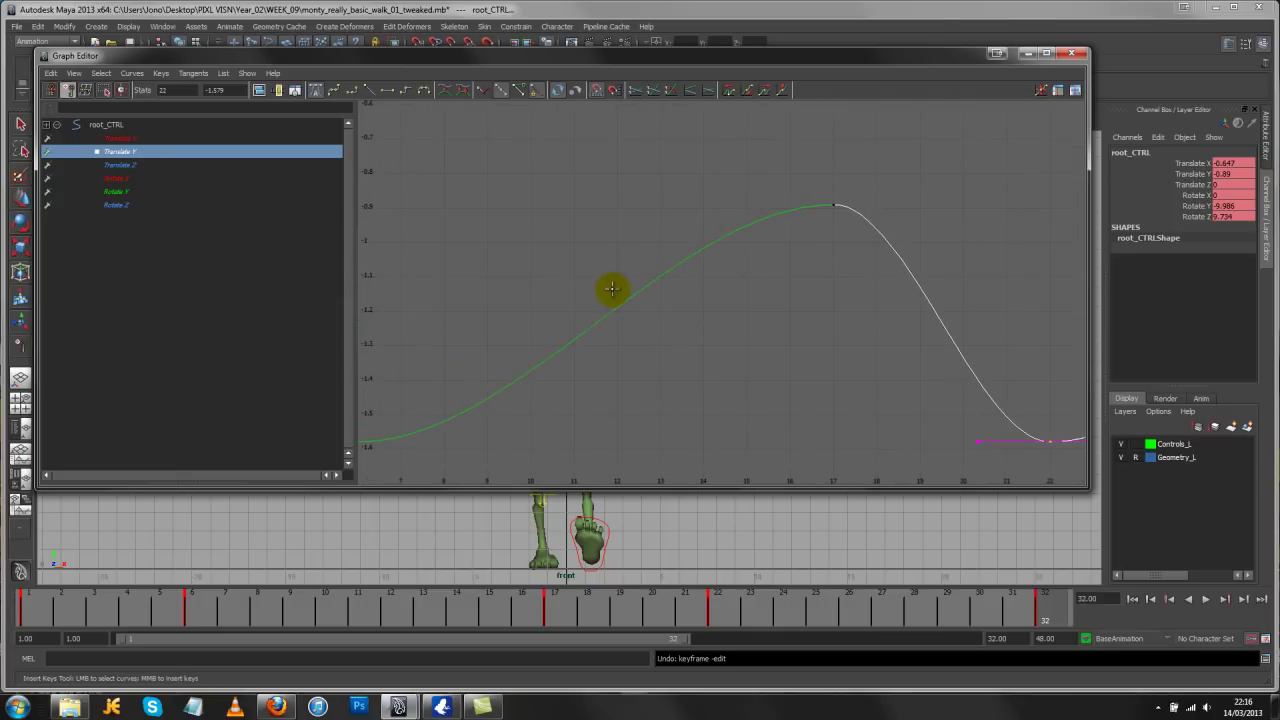
{"action": "key", "text": "w"}
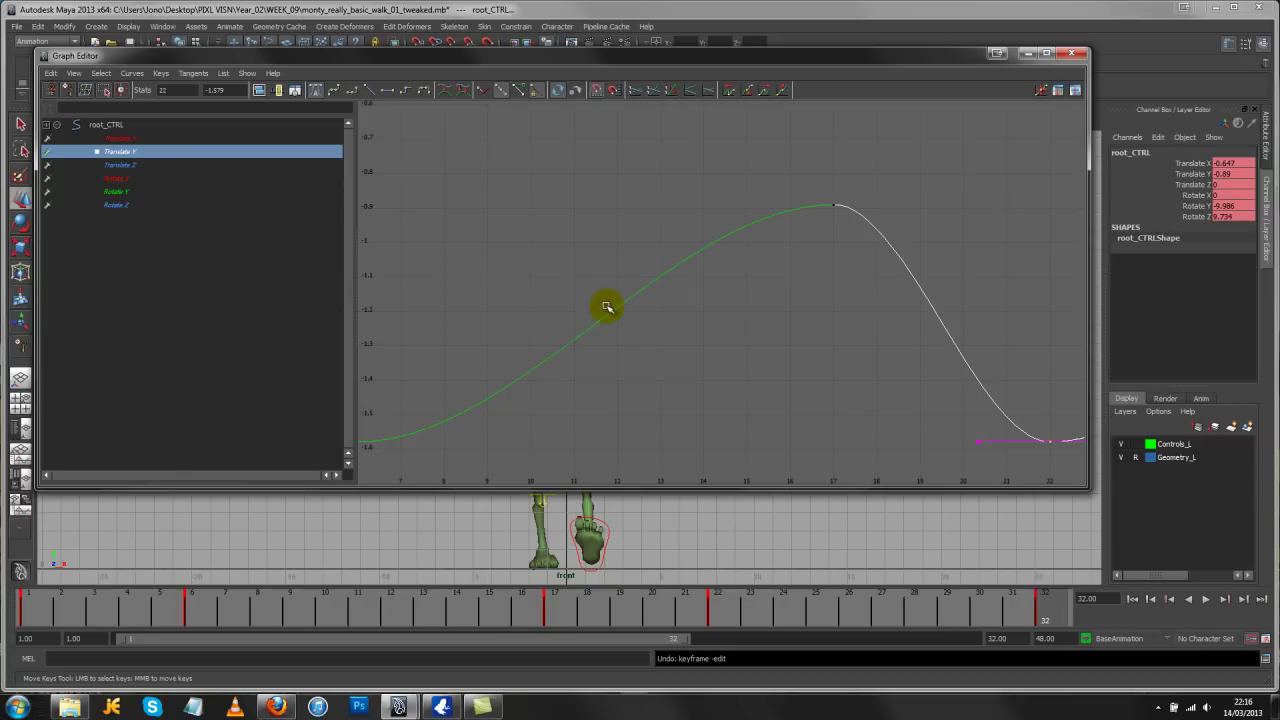
{"action": "key", "text": "i"}
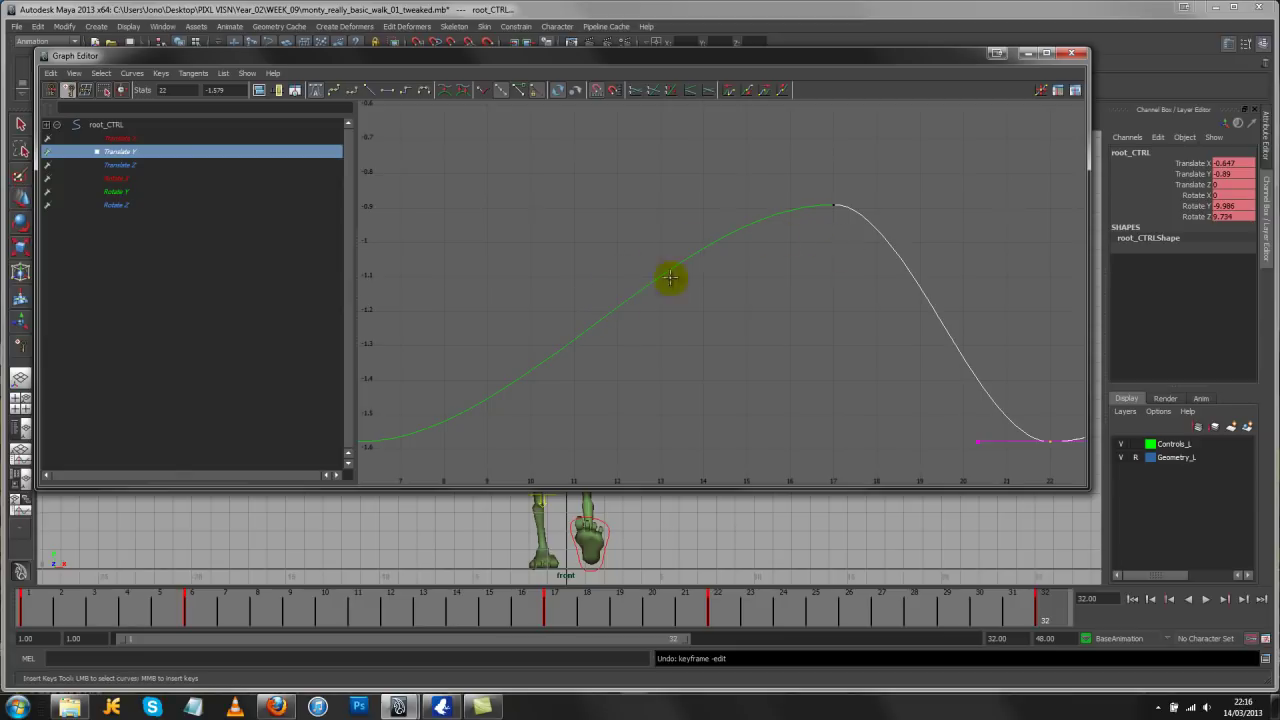
{"action": "middle_click", "coordinate": [615, 307]}
{"action": "key", "text": "w"}
{"action": "left_click_drag", "start_coordinate": [585, 248], "coordinate": [617, 323]}
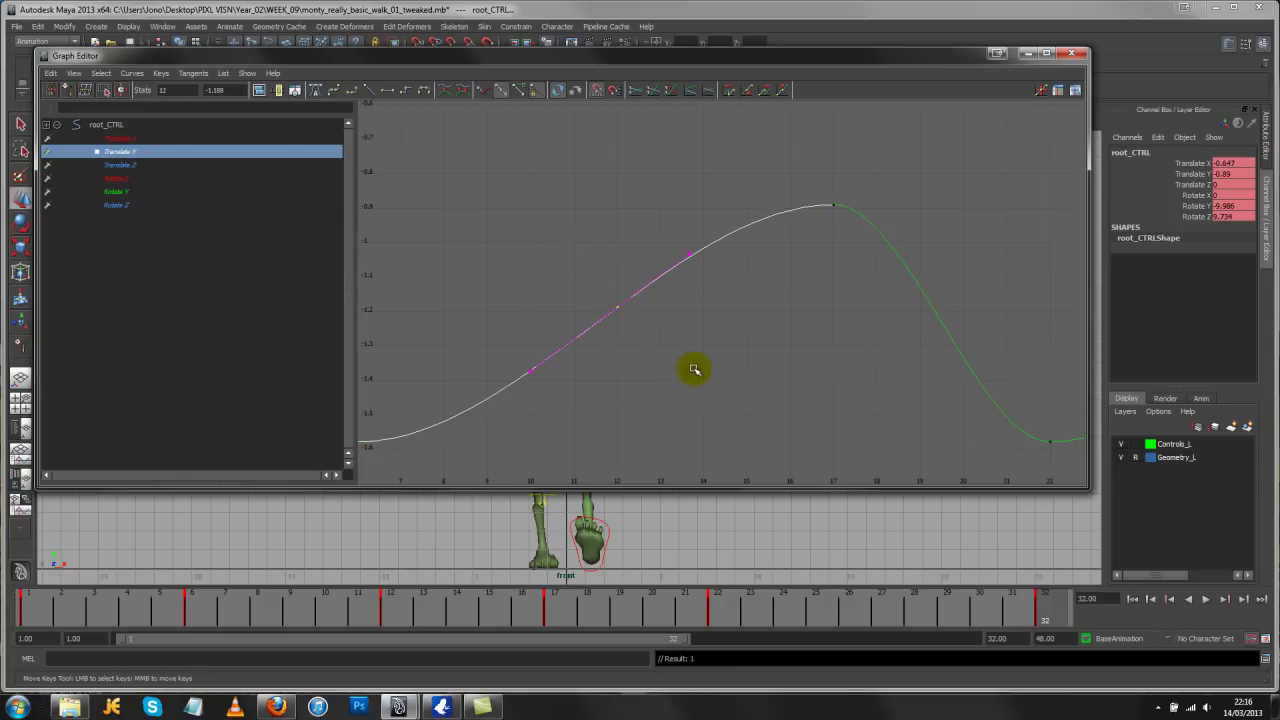
{"action": "right_click_drag", "start_coordinate": [694, 370], "coordinate": [663, 351], "text": "alt"}
{"action": "middle_click_drag", "start_coordinate": [663, 351], "coordinate": [644, 323]}
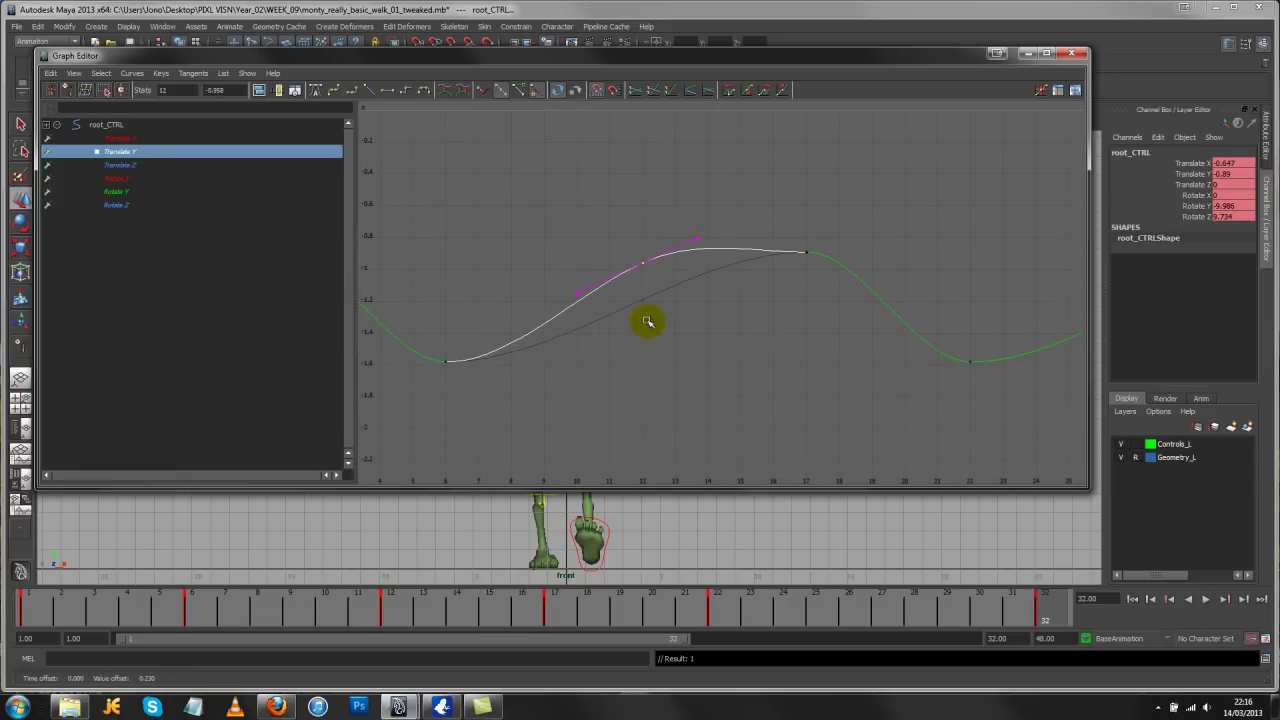
Angle the frame 17 key's outgoing tangent downward and review the whole cycle
{"action": "left_click", "coordinate": [810, 253]}
{"action": "left_click", "coordinate": [858, 251]}
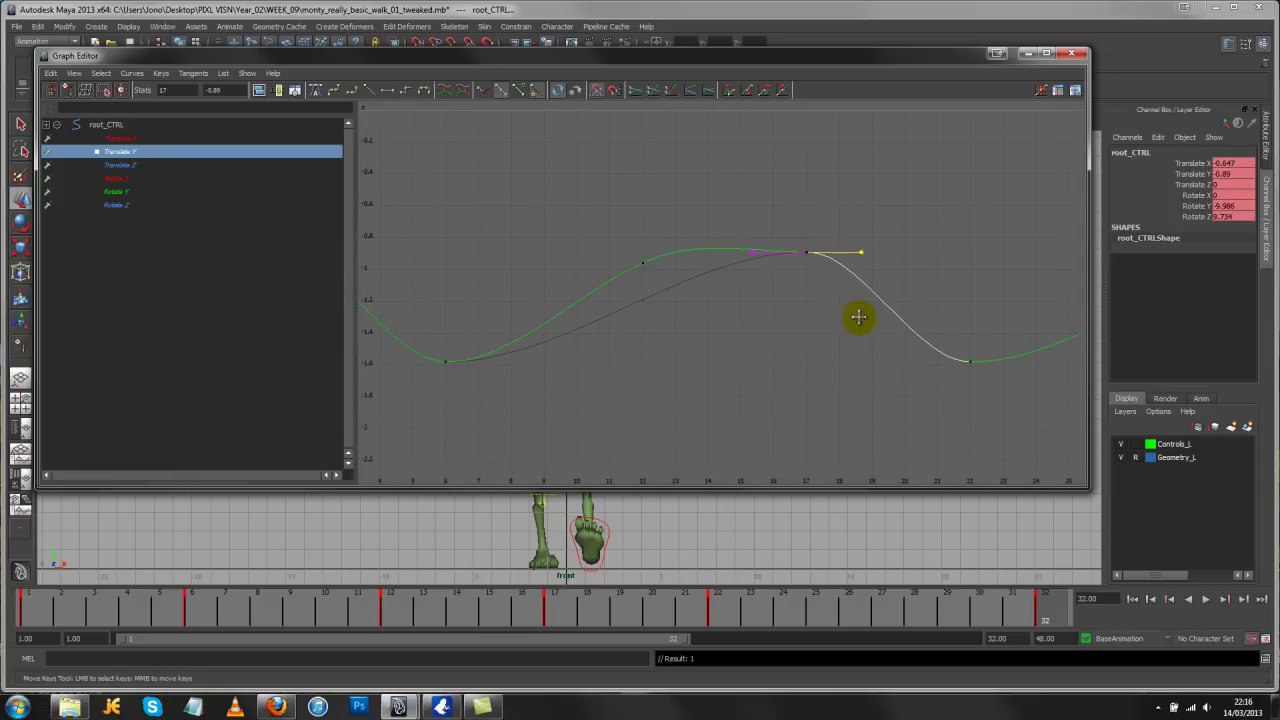
{"action": "middle_click_drag", "start_coordinate": [858, 317], "coordinate": [850, 345]}
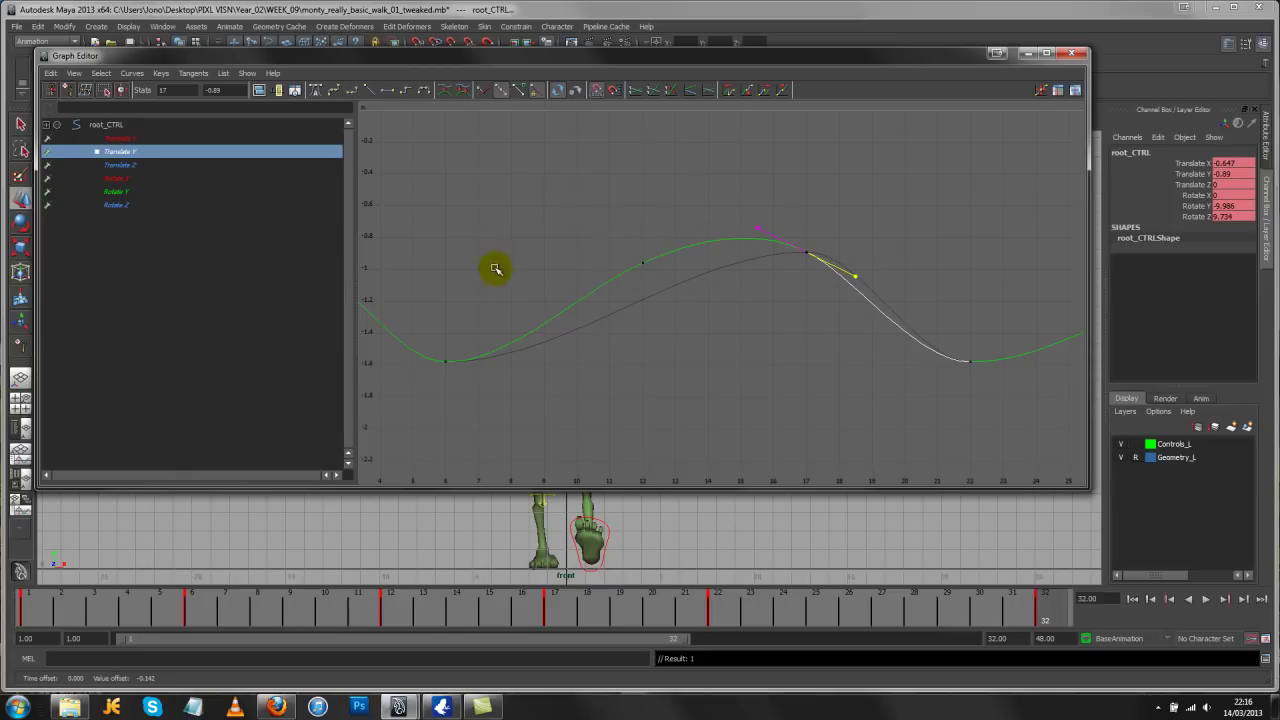
{"action": "right_click_drag", "start_coordinate": [491, 269], "coordinate": [706, 191], "text": "alt"}
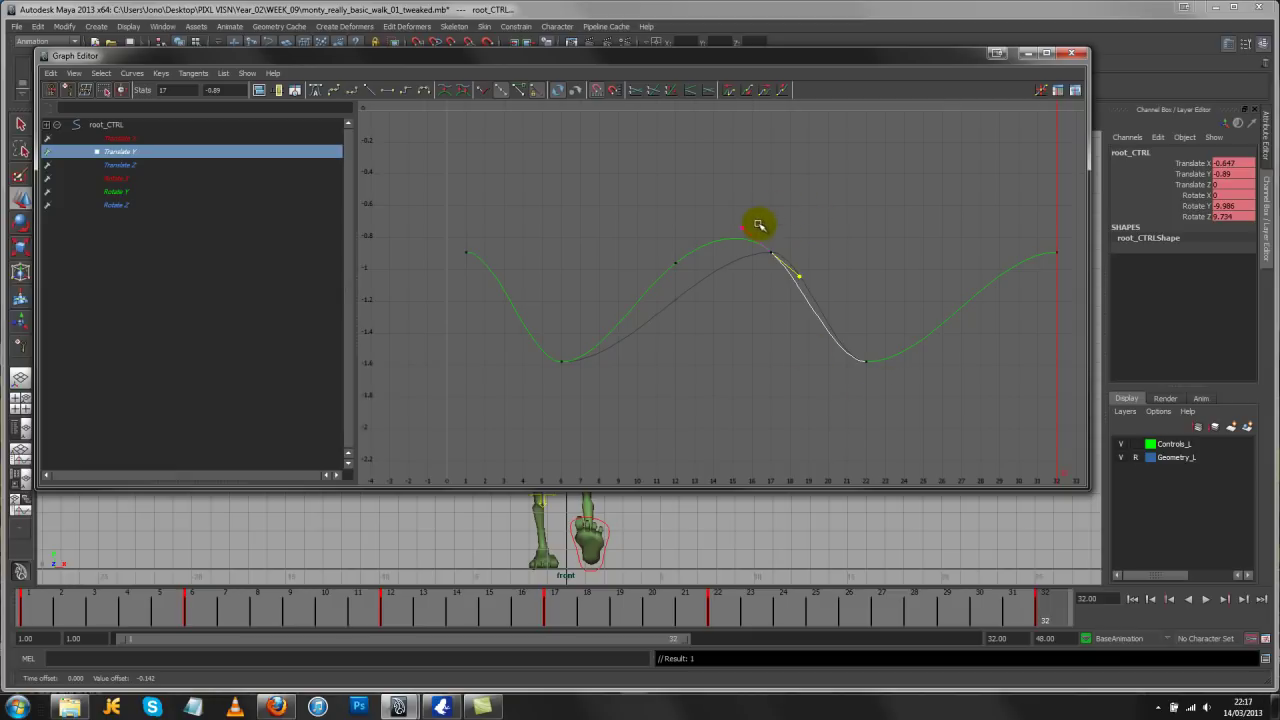
{"action": "right_click_drag", "start_coordinate": [769, 345], "coordinate": [563, 529], "text": "alt"}
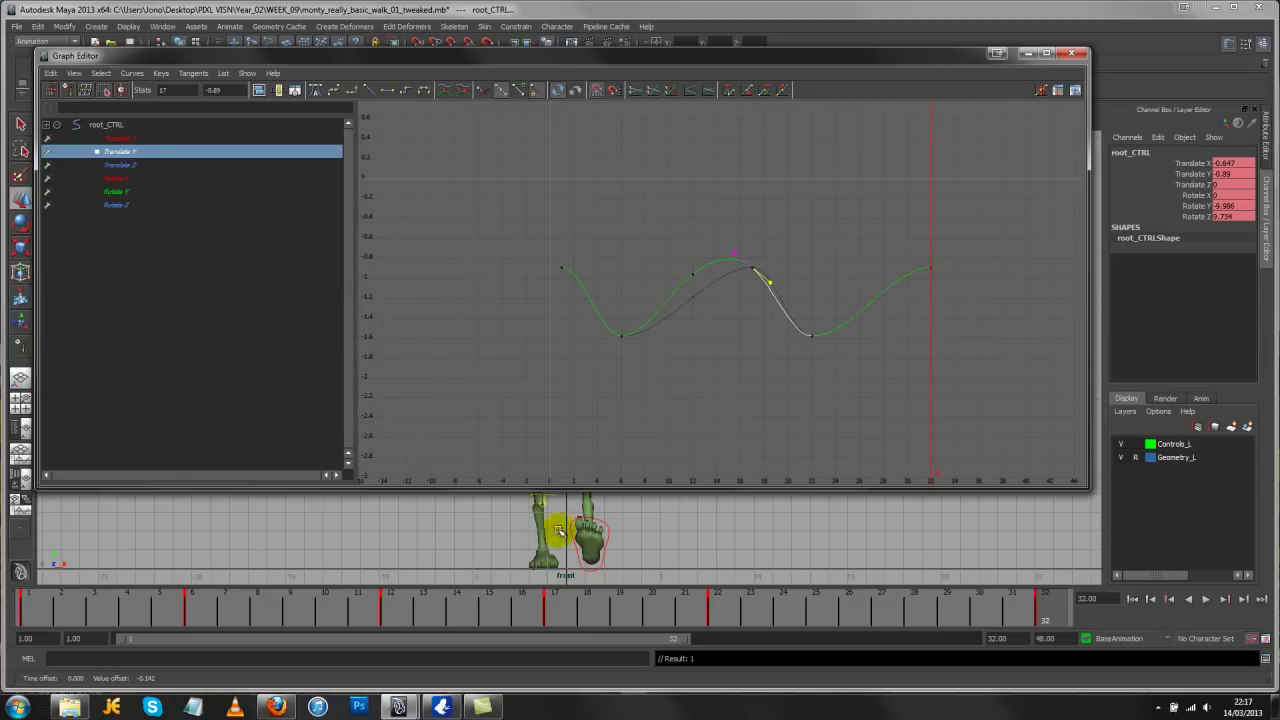
{"action": "right_click_drag", "start_coordinate": [634, 304], "coordinate": [651, 323], "text": "alt"}
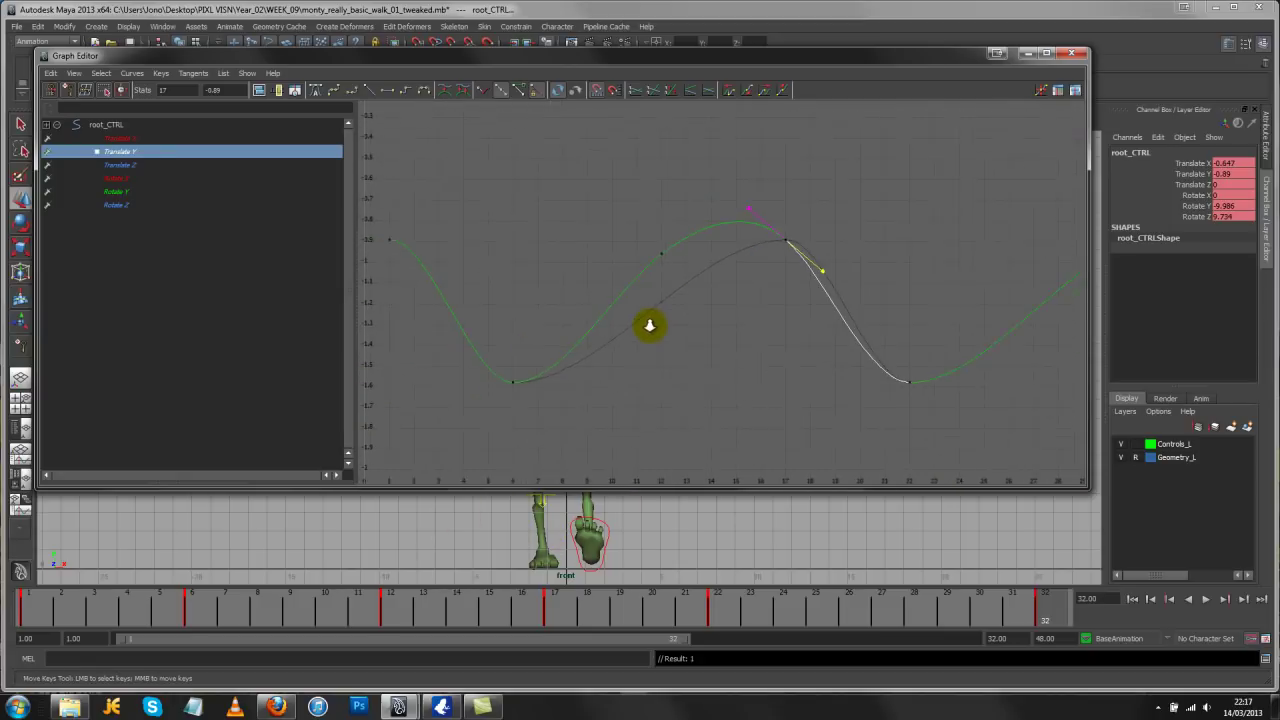
Undo the key and tangent adjustments and return to frame 1
{"action": "key", "text": "ctrl+z"}
{"action": "key", "text": "ctrl+z"}
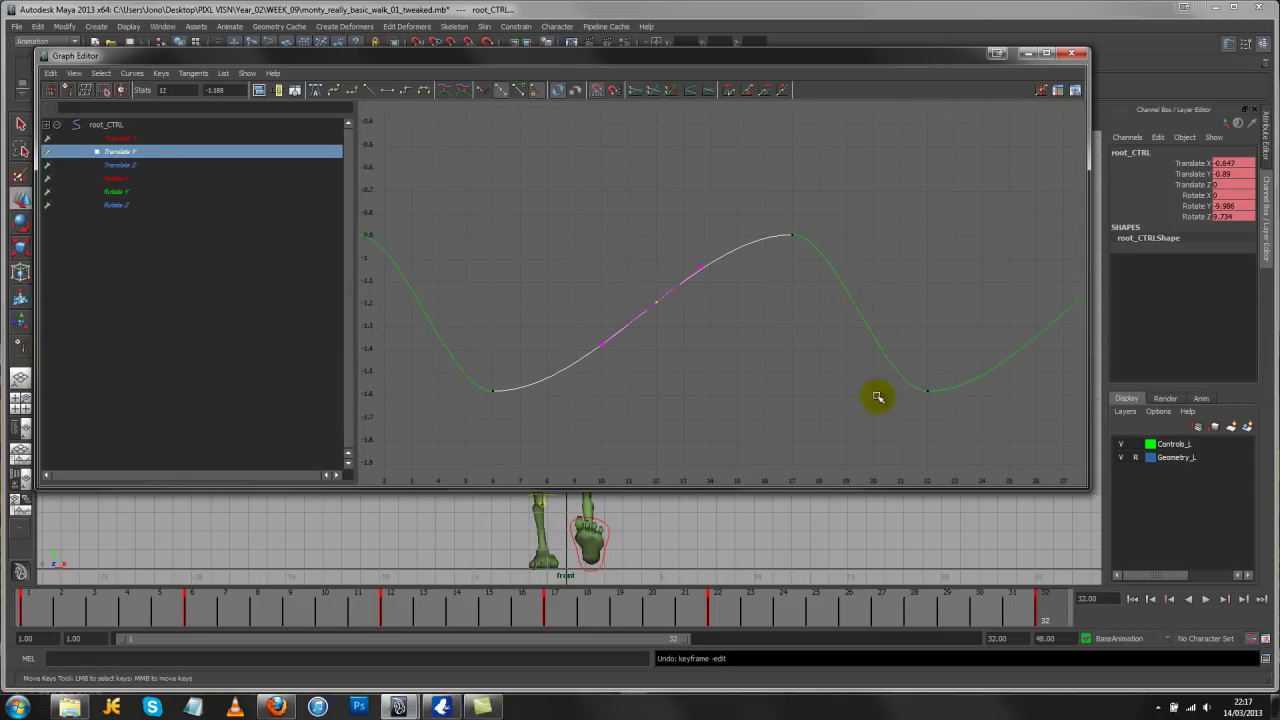
{"action": "right_click_drag", "start_coordinate": [816, 362], "coordinate": [811, 337], "text": "alt"}
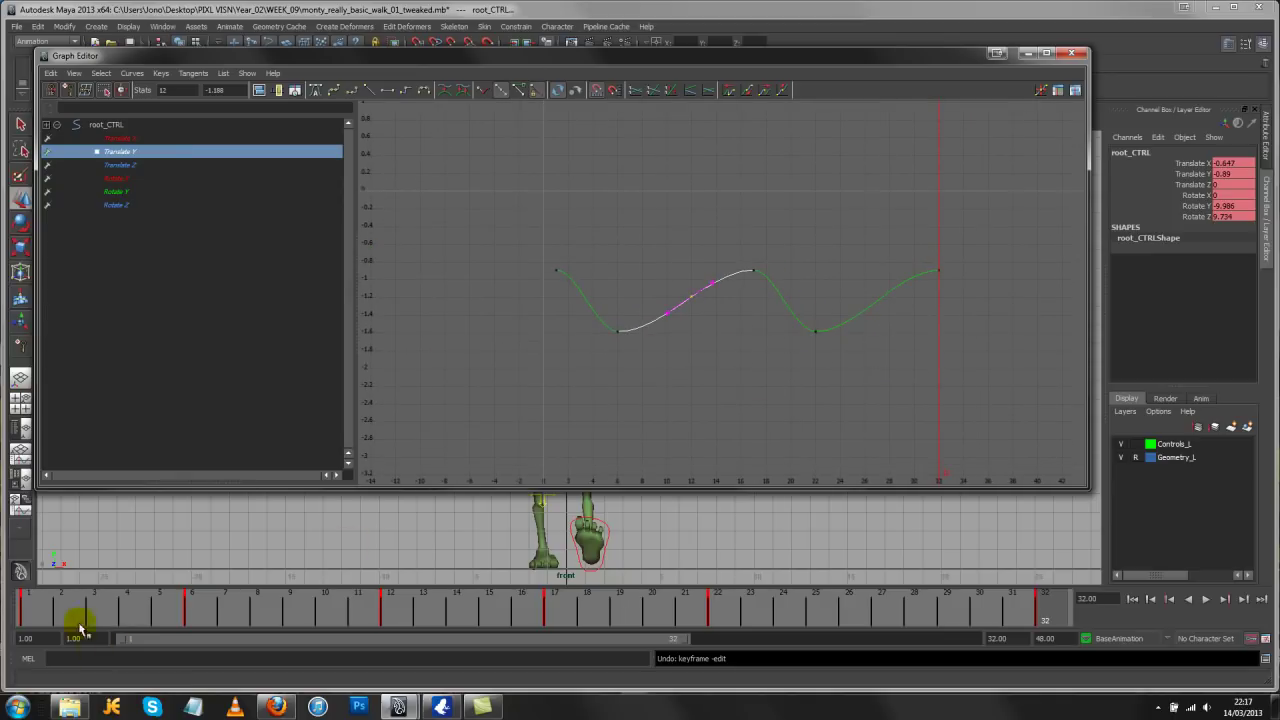
{"action": "left_click", "coordinate": [38, 605]}
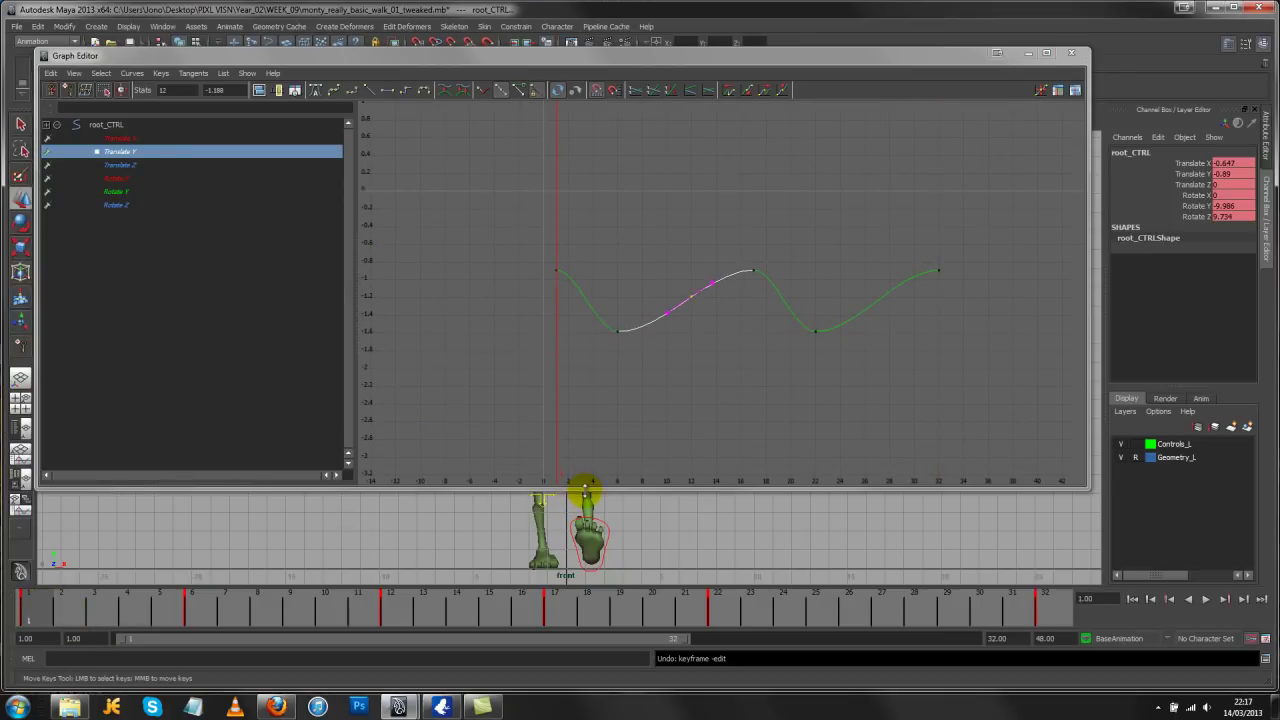
Shorten the Graph Editor, scrub to frame 7, switch to Side View, and select the frame 17 key
{"action": "left_click_drag", "start_coordinate": [585, 490], "coordinate": [620, 286]}
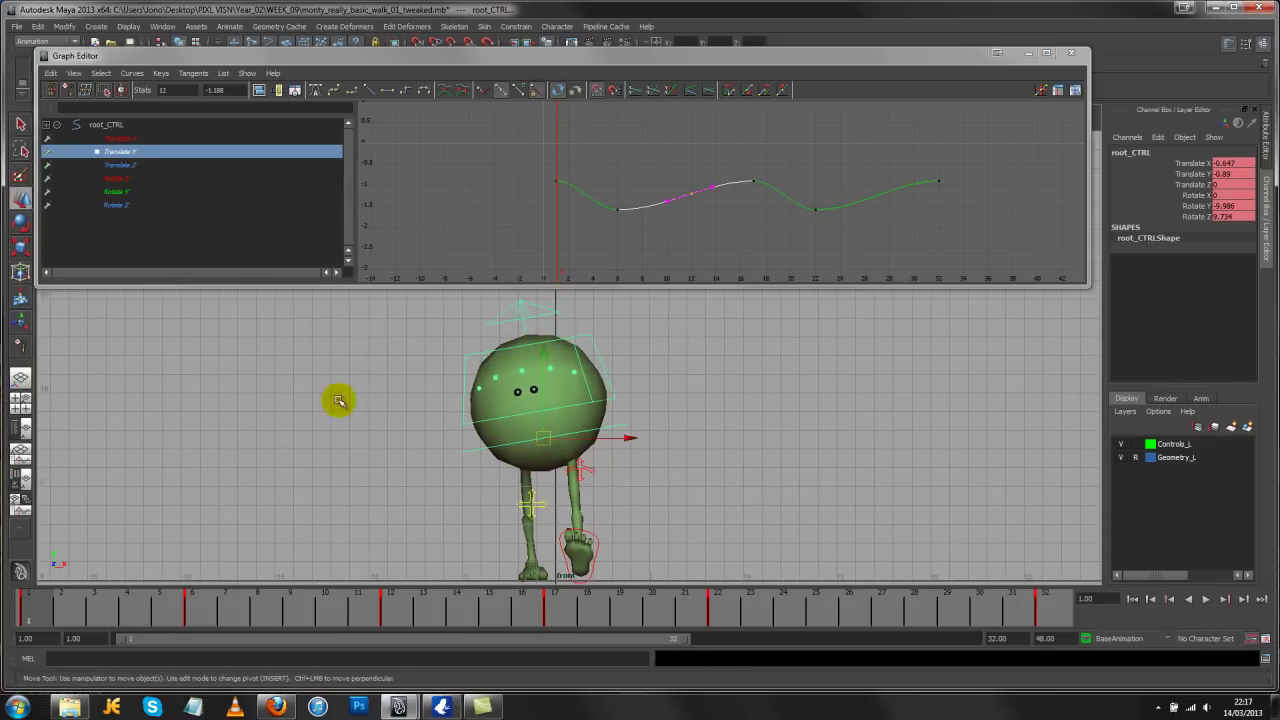
{"action": "left_click_drag", "start_coordinate": [34, 600], "coordinate": [386, 657]}
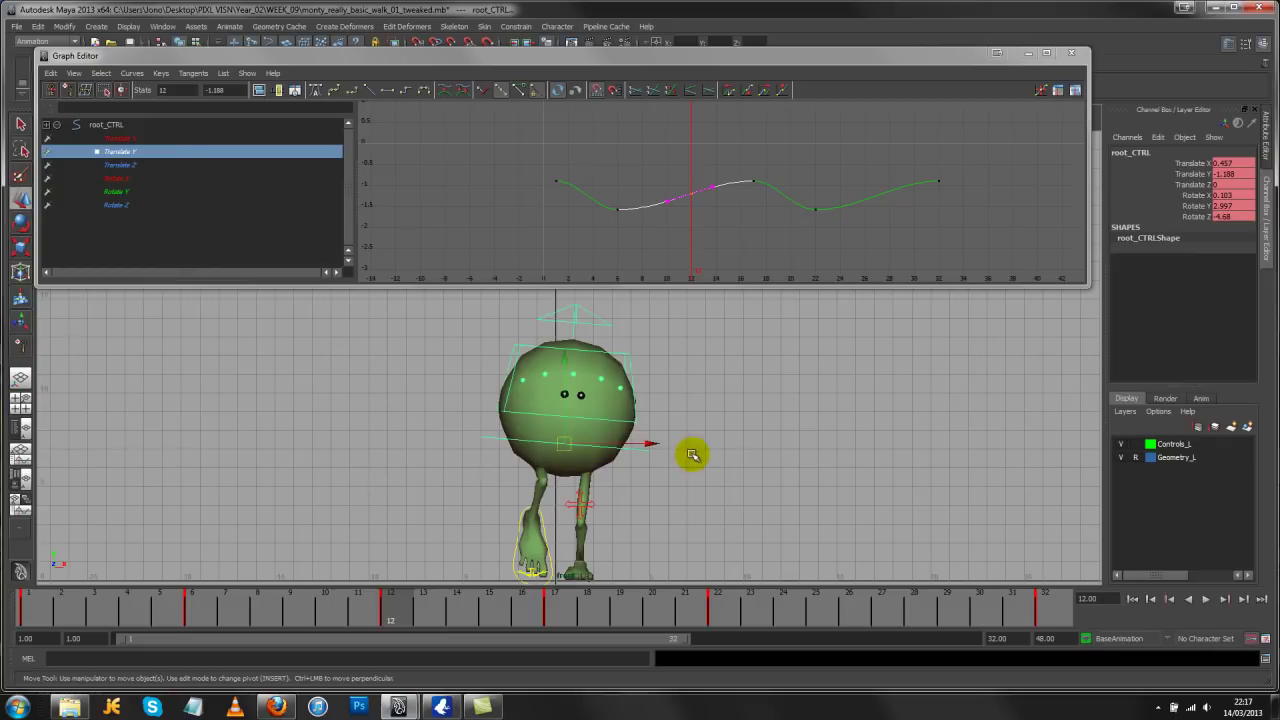
{"action": "key", "text": "space"}
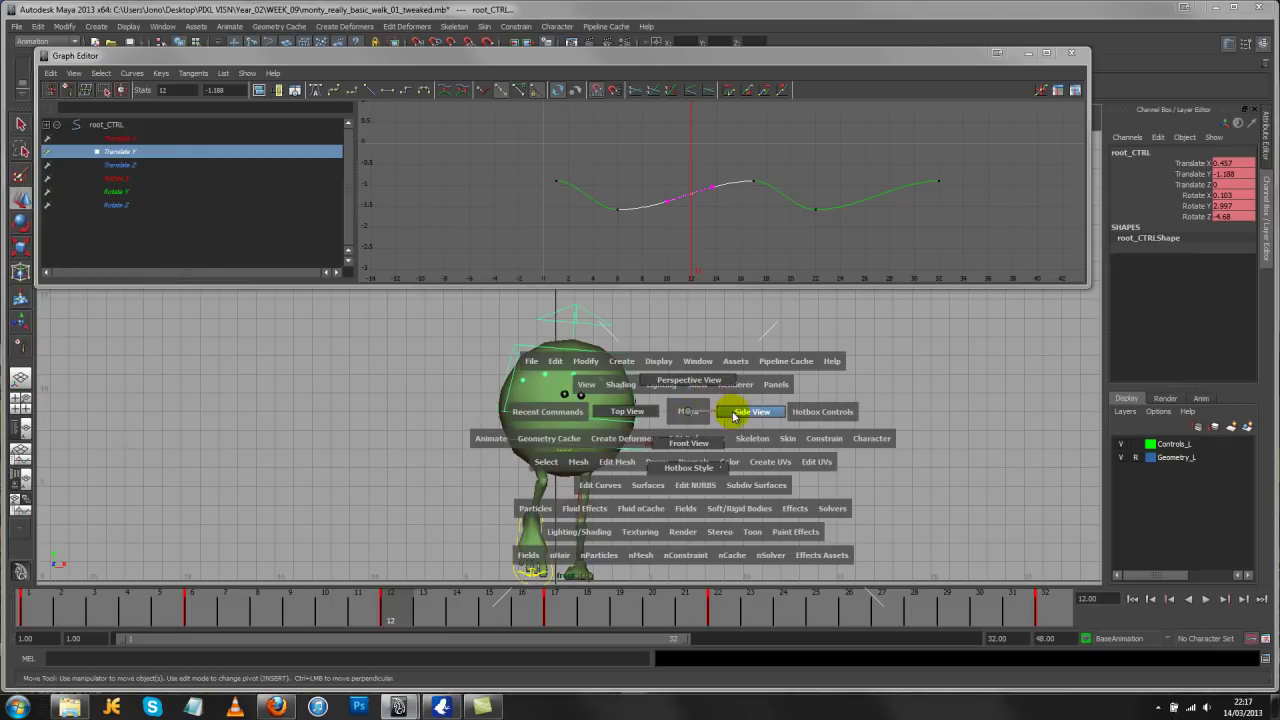
{"action": "left_click", "coordinate": [745, 416]}
{"action": "left_click_drag", "start_coordinate": [766, 170], "coordinate": [743, 219]}
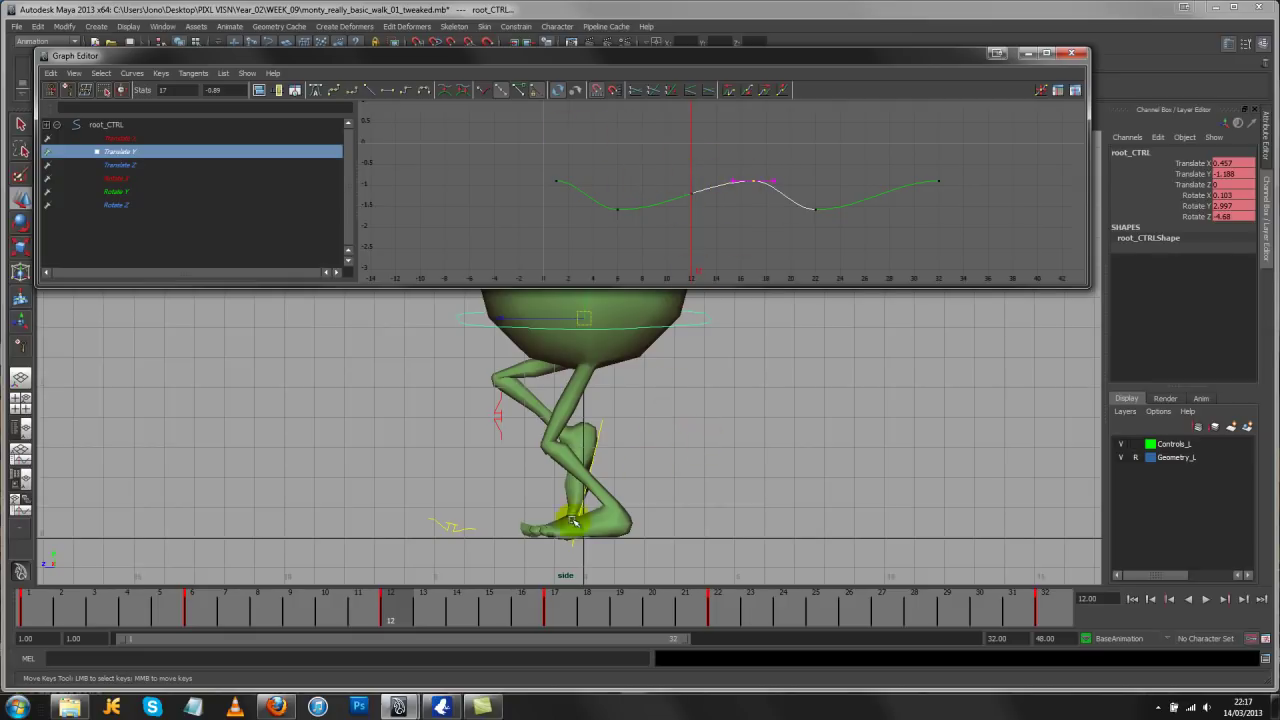
{"action": "key", "text": "w"}
{"action": "scroll", "coordinate": [651, 406], "scroll_direction": "up", "scroll_amount": 5}
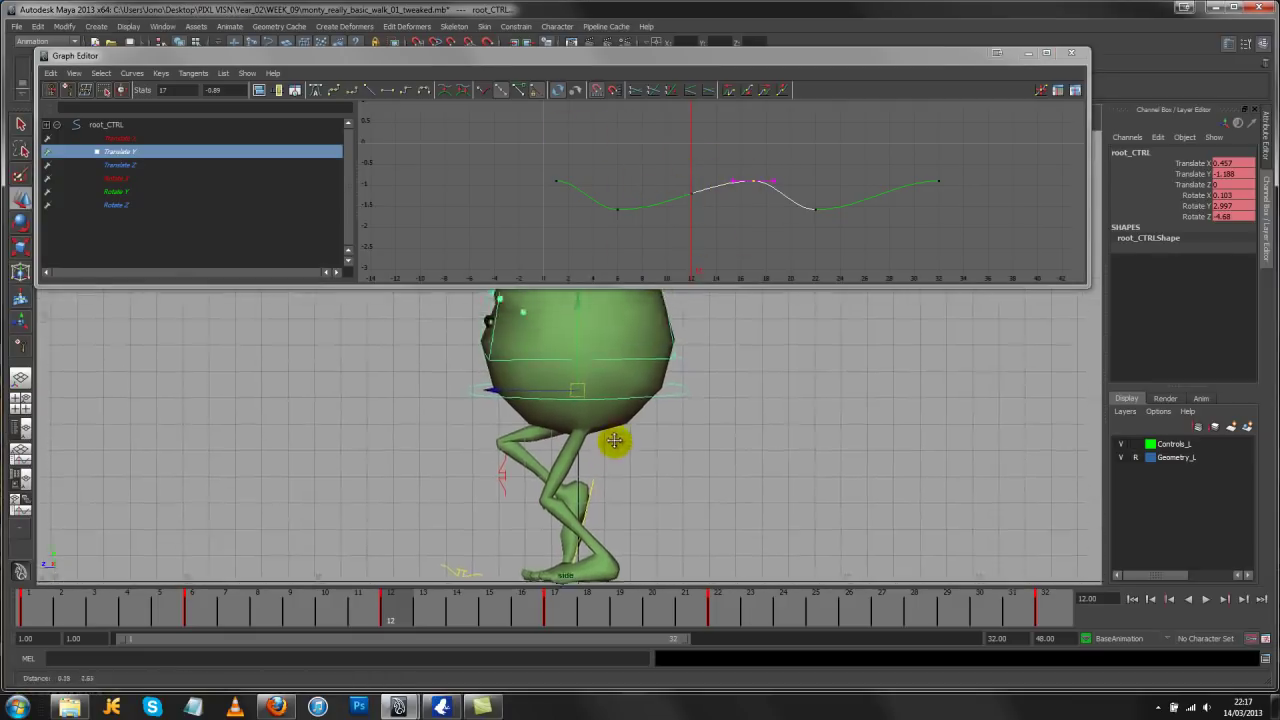
{"action": "scroll", "coordinate": [744, 452], "scroll_direction": "down", "scroll_amount": 3}
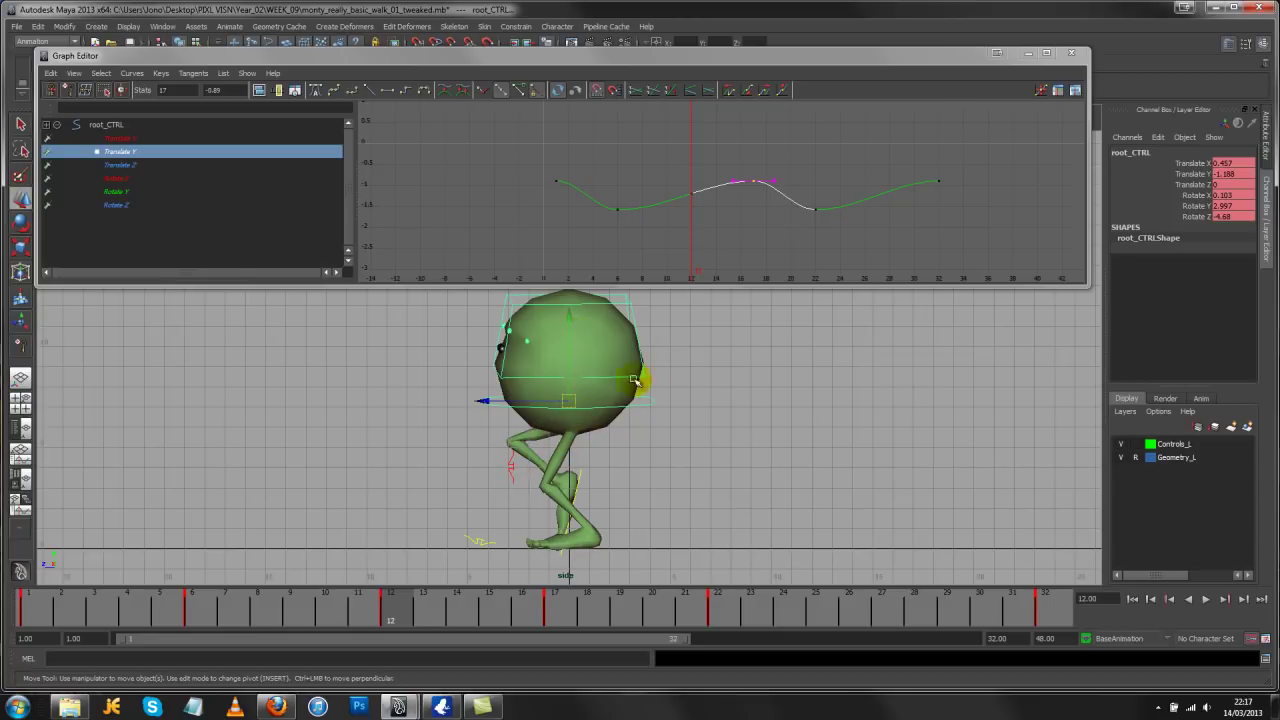
{"action": "scroll", "coordinate": [585, 409], "scroll_direction": "down", "scroll_amount": 2}
{"action": "scroll", "coordinate": [570, 387], "scroll_direction": "up", "scroll_amount": 2}
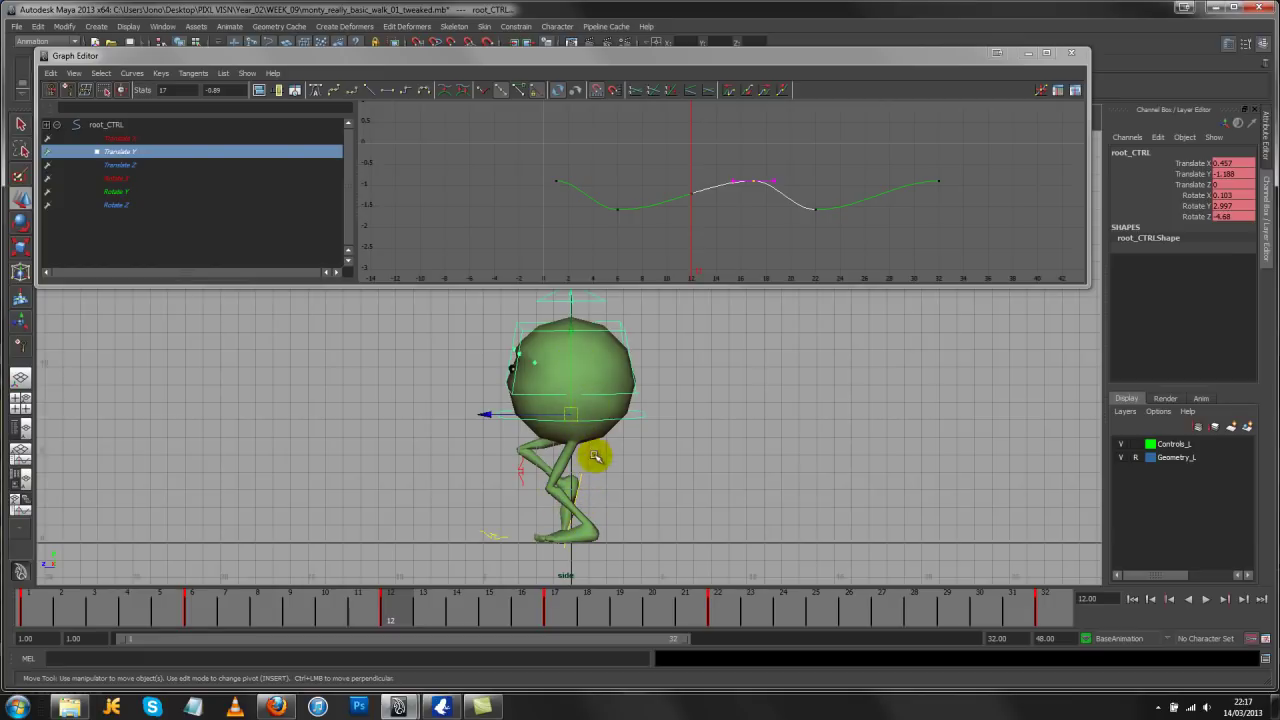
{"action": "left_click_drag", "start_coordinate": [701, 156], "coordinate": [686, 210]}
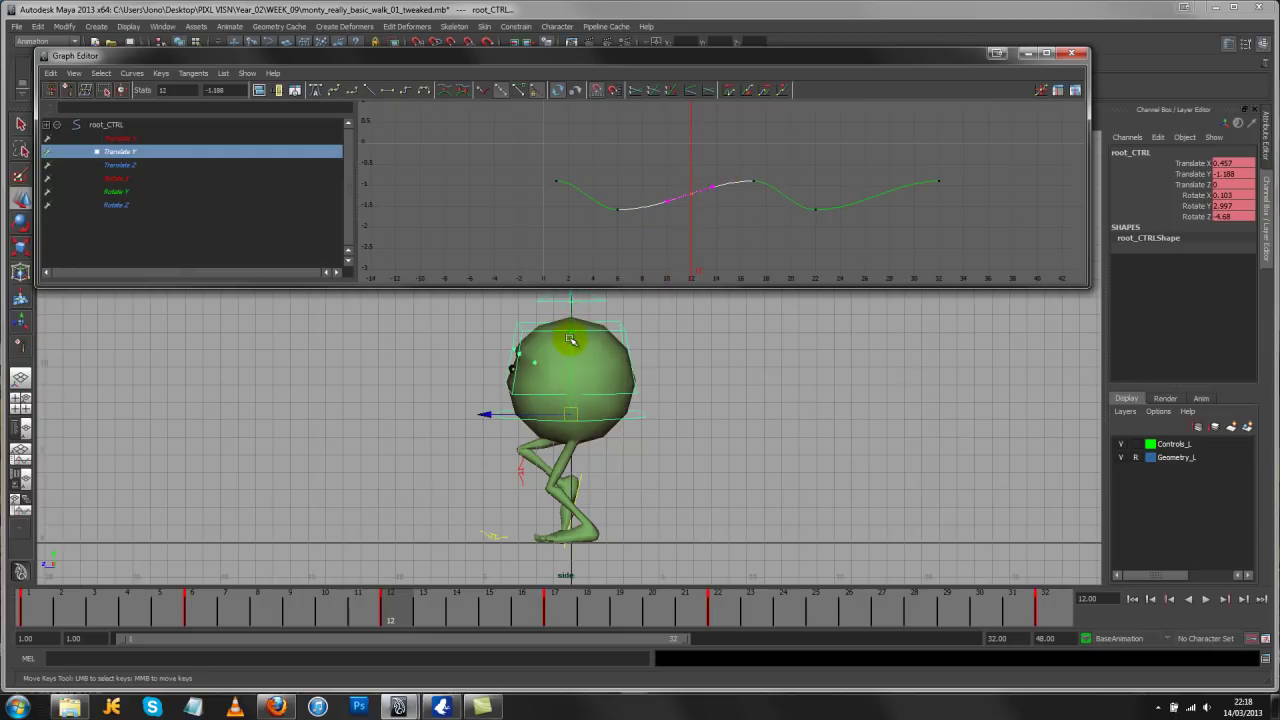
{"action": "left_click_drag", "start_coordinate": [570, 340], "coordinate": [581, 270]}
{"action": "key", "text": "ctrl+z"}
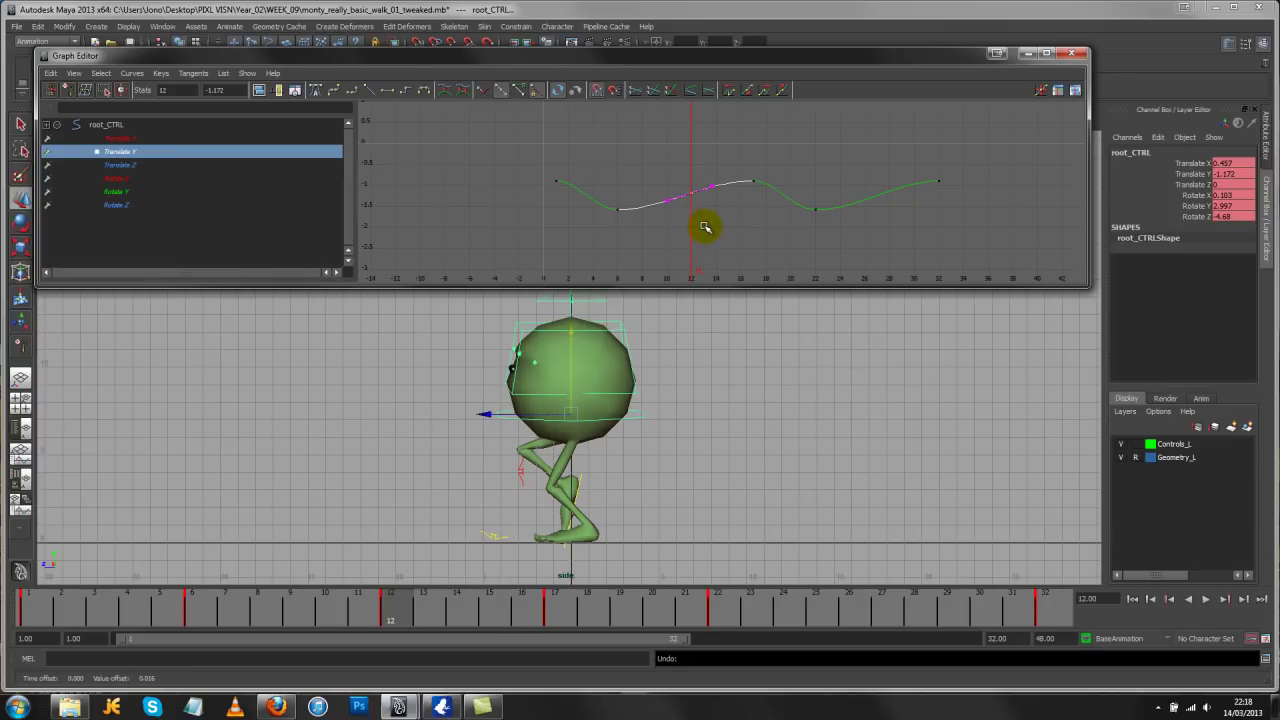
Raise the frame 12 key into a peak and play the walk to check it
{"action": "middle_click_drag", "start_coordinate": [690, 239], "coordinate": [696, 180], "text": "shift"}
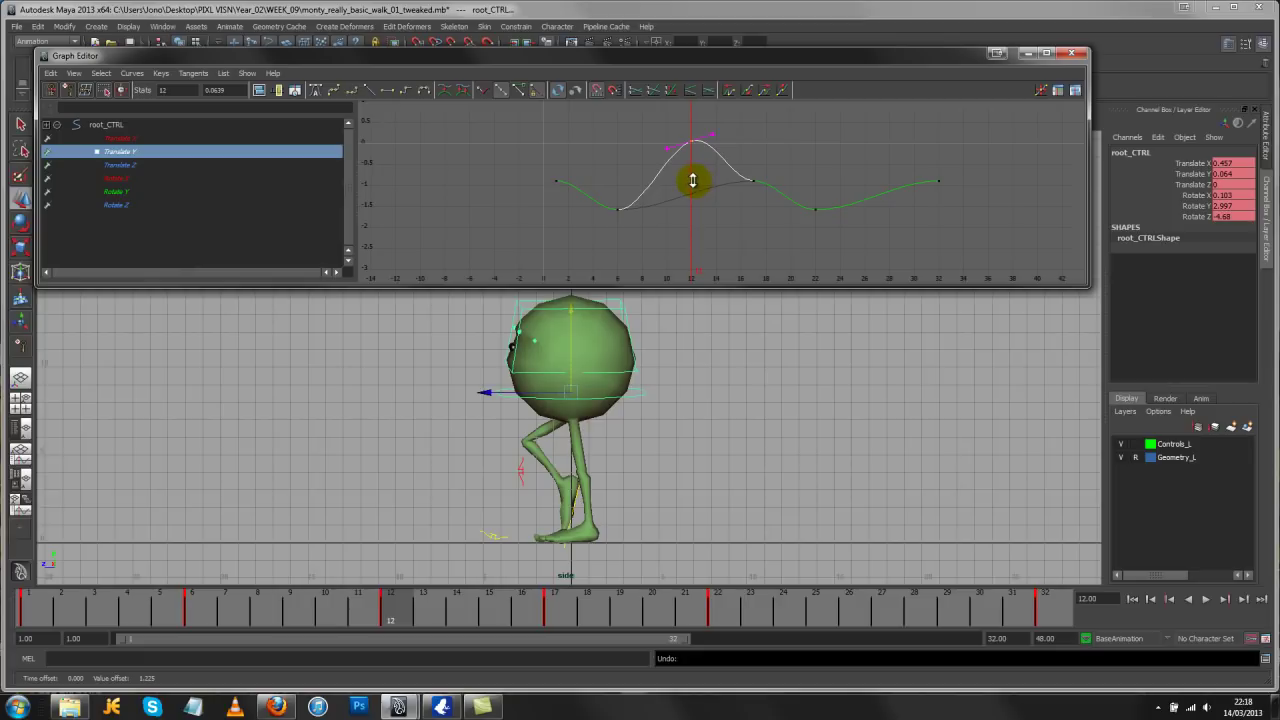
{"action": "middle_click_drag", "start_coordinate": [692, 181], "coordinate": [692, 179], "text": "shift"}
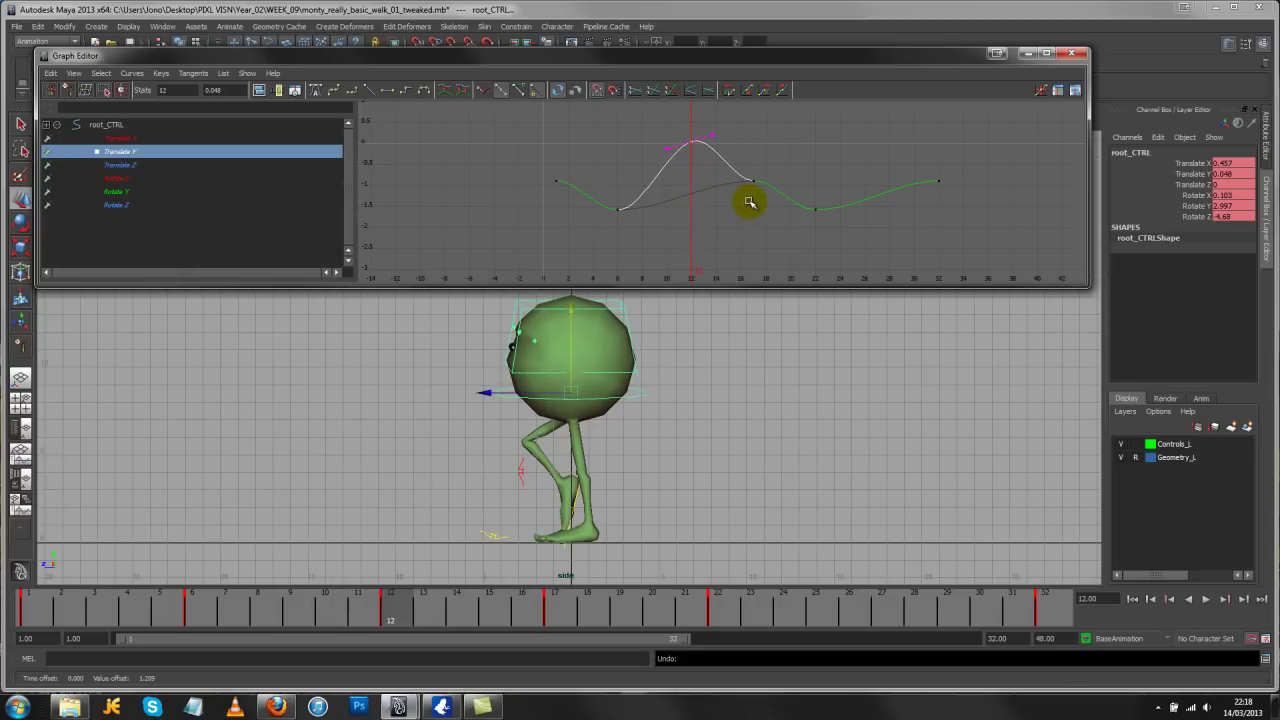
{"action": "right_click_drag", "start_coordinate": [774, 180], "coordinate": [565, 209], "text": "alt"}
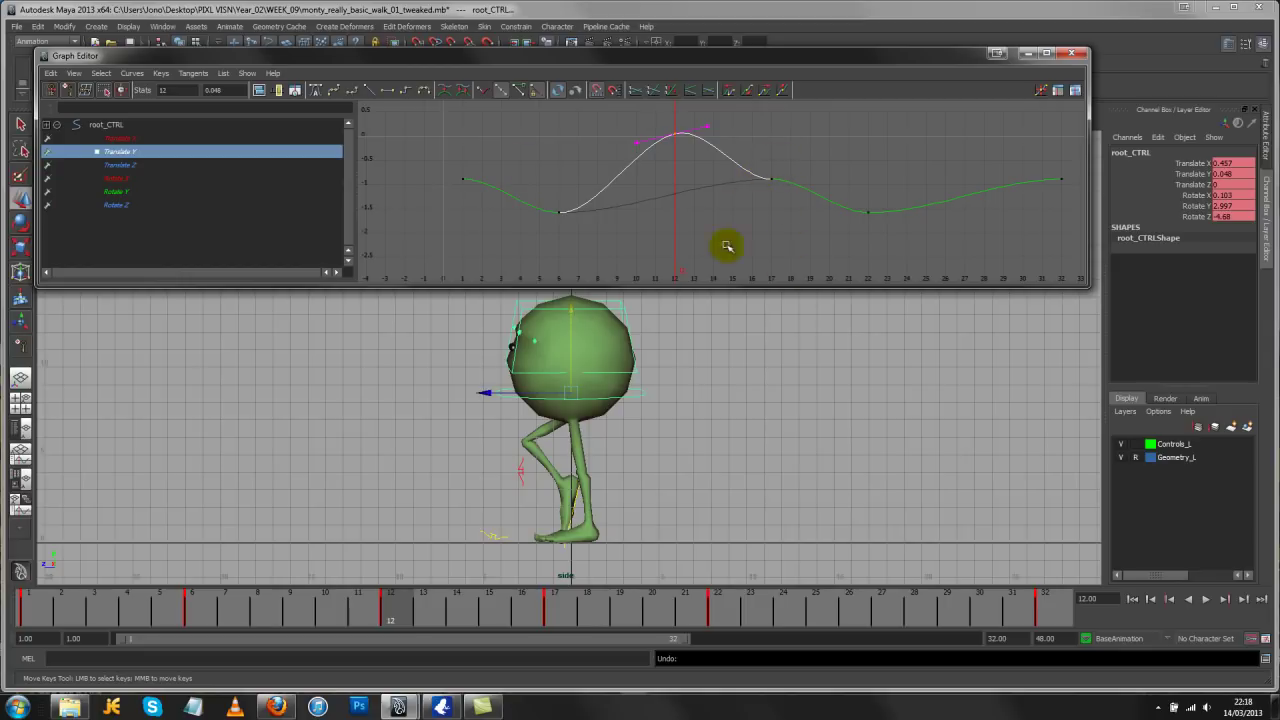
{"action": "right_click_drag", "start_coordinate": [823, 166], "coordinate": [621, 200], "text": "alt"}
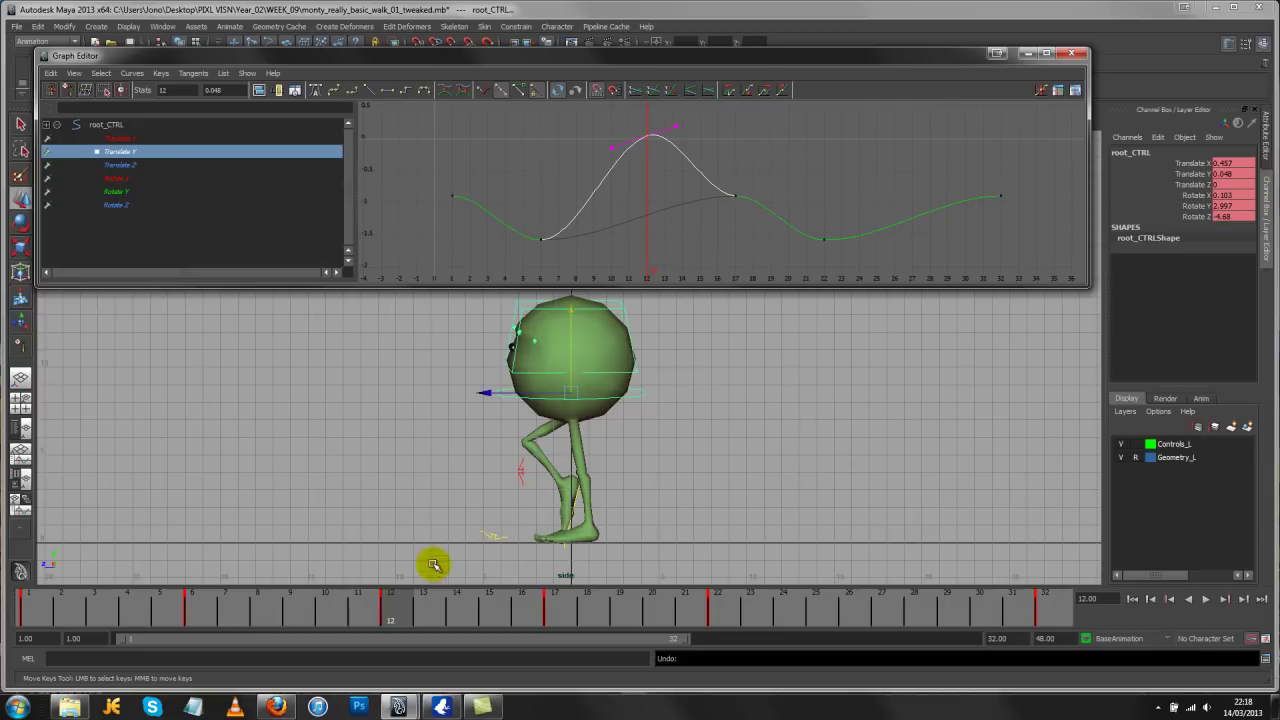
{"action": "mouse_move", "coordinate": [415, 620]}
{"action": "left_mouse_down"}
{"action": "mouse_move", "coordinate": [737, 635]}
{"action": "mouse_move", "coordinate": [430, 627]}
{"action": "mouse_move", "coordinate": [594, 634]}
{"action": "mouse_move", "coordinate": [514, 623]}
{"action": "mouse_move", "coordinate": [648, 648]}
{"action": "mouse_move", "coordinate": [851, 603]}
{"action": "mouse_move", "coordinate": [392, 611]}
{"action": "left_mouse_up"}
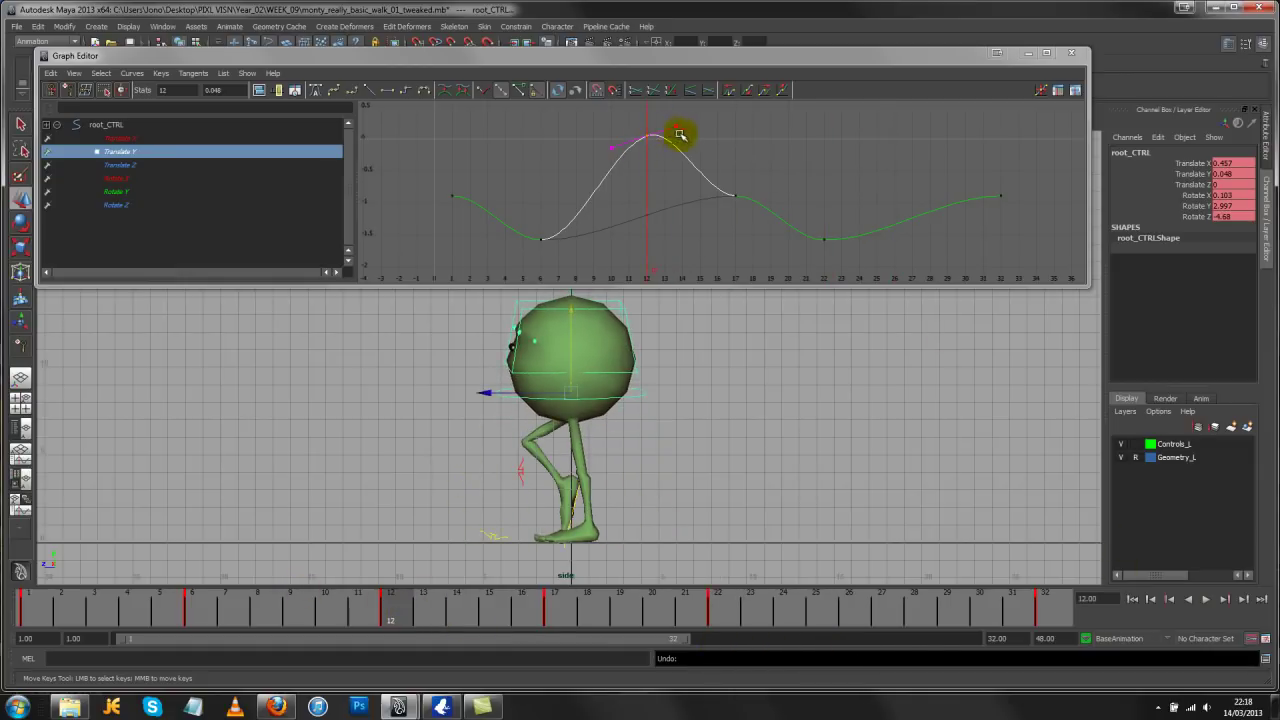
{"action": "left_click", "coordinate": [1206, 600]}
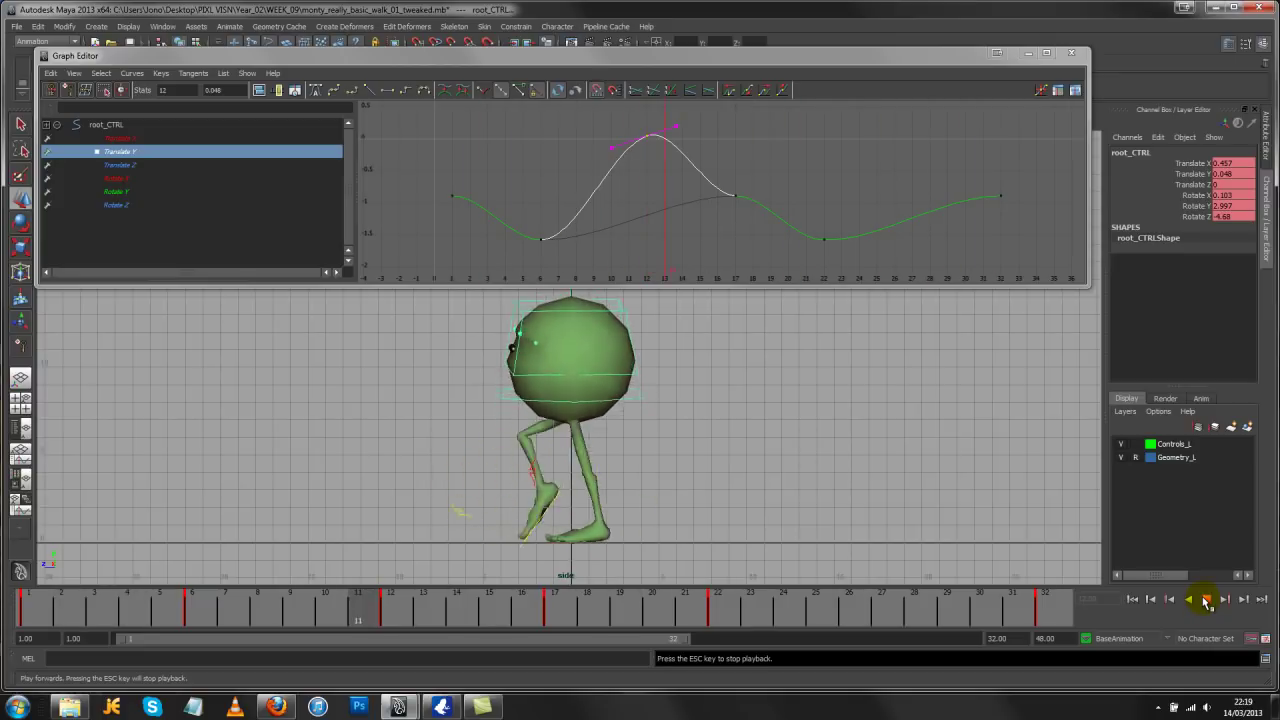
{"action": "left_click", "coordinate": [1206, 600]}
{"action": "right_click_drag", "start_coordinate": [785, 182], "coordinate": [763, 184], "text": "alt+shift"}
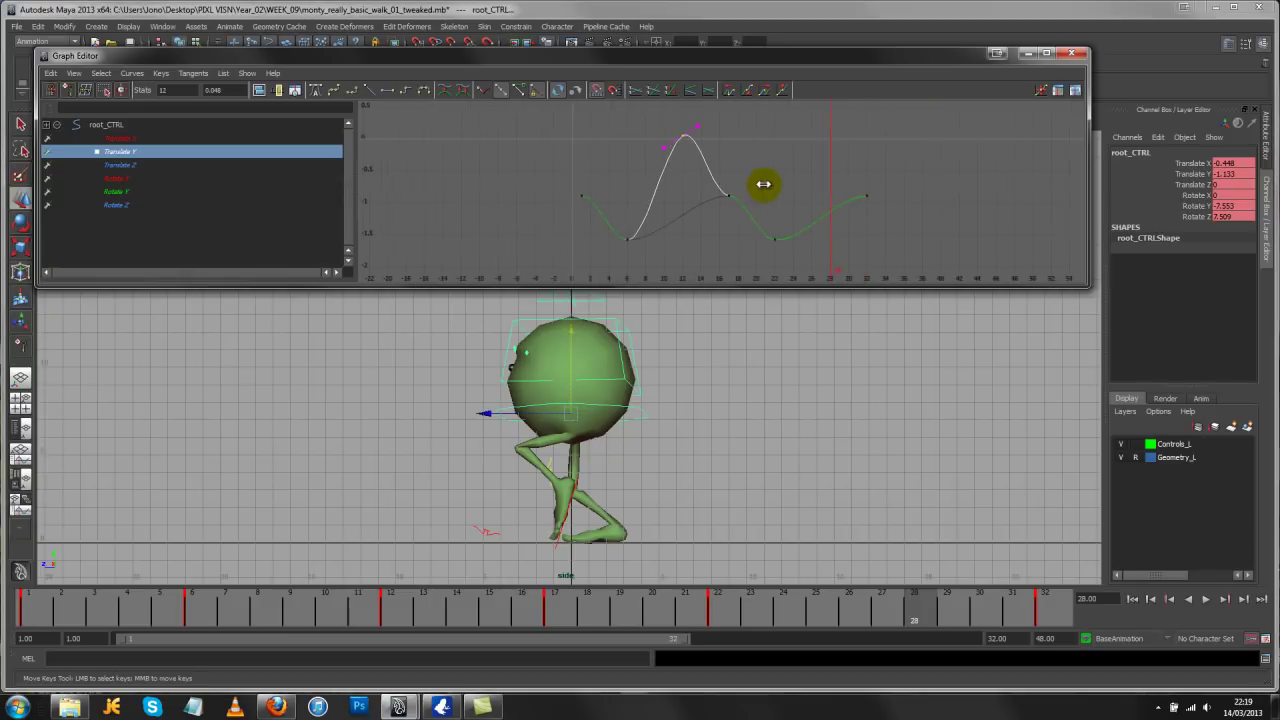
{"action": "key", "text": "a"}
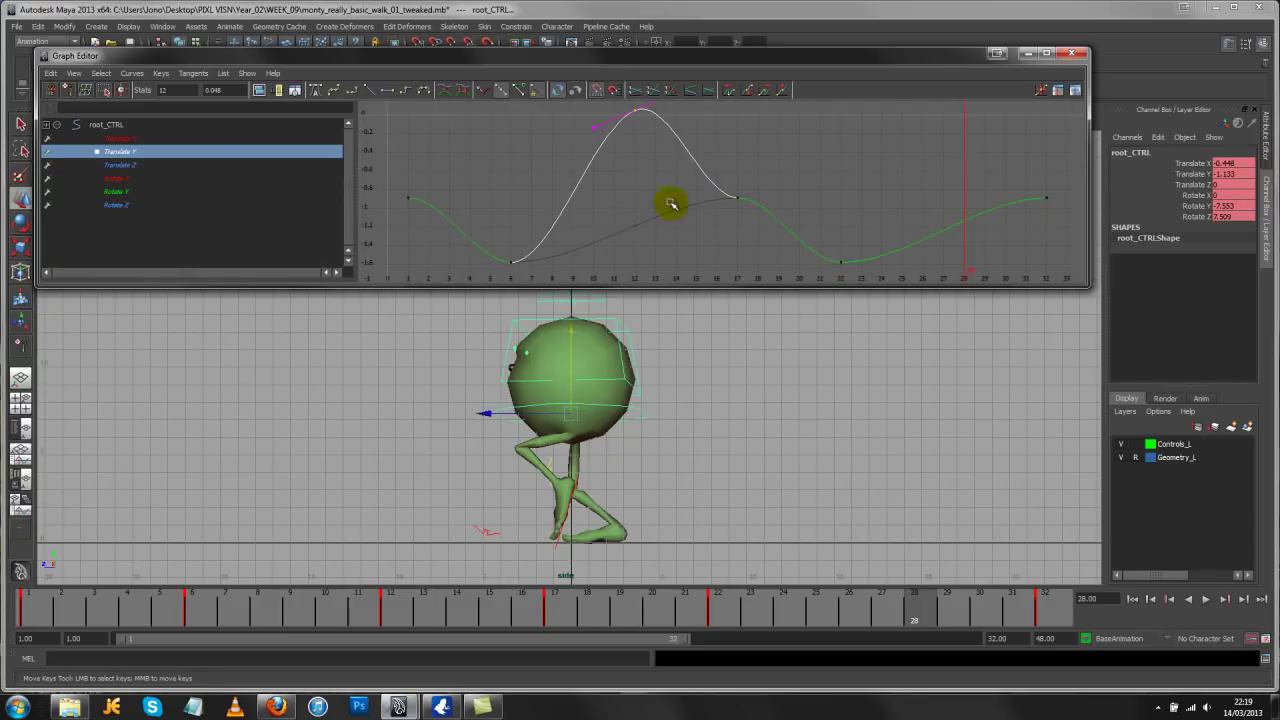
{"action": "right_click_drag", "start_coordinate": [670, 204], "coordinate": [574, 178], "text": "alt+shift"}
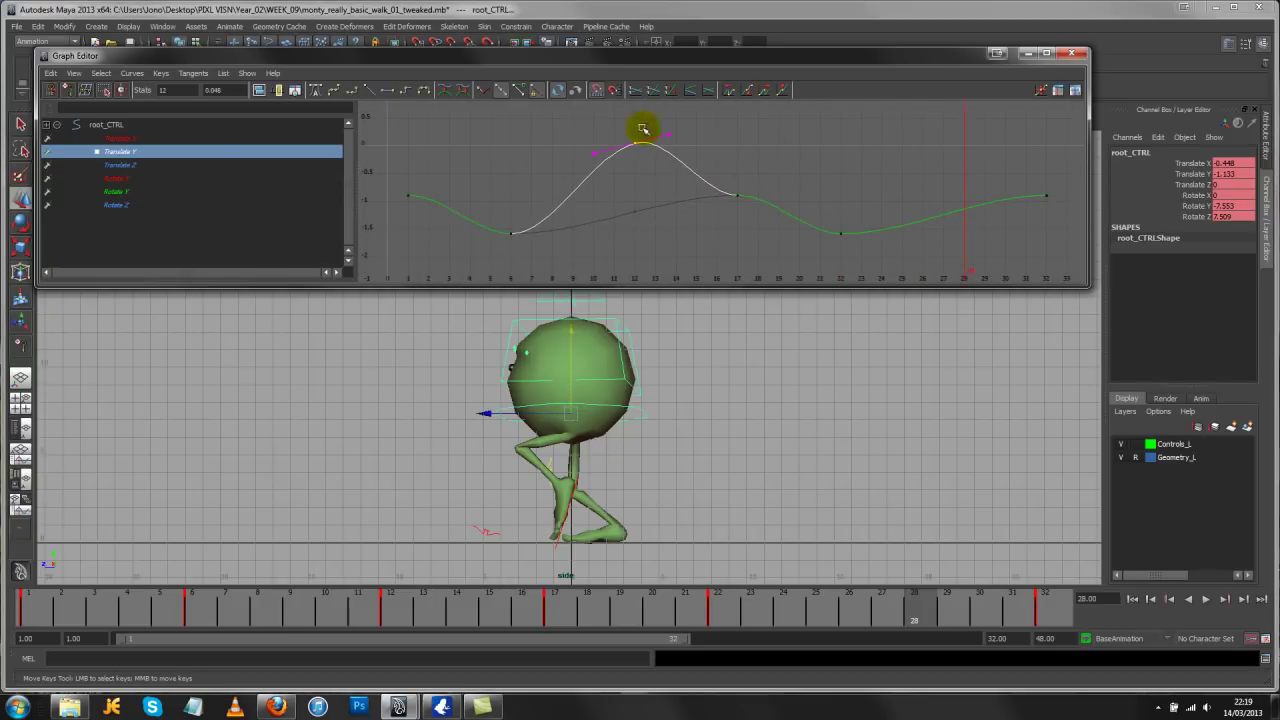
Nudge the frame 17 key upward and preview the pose around frame 15
{"action": "left_click", "coordinate": [735, 196]}
{"action": "middle_click_drag", "start_coordinate": [737, 251], "coordinate": [733, 207]}
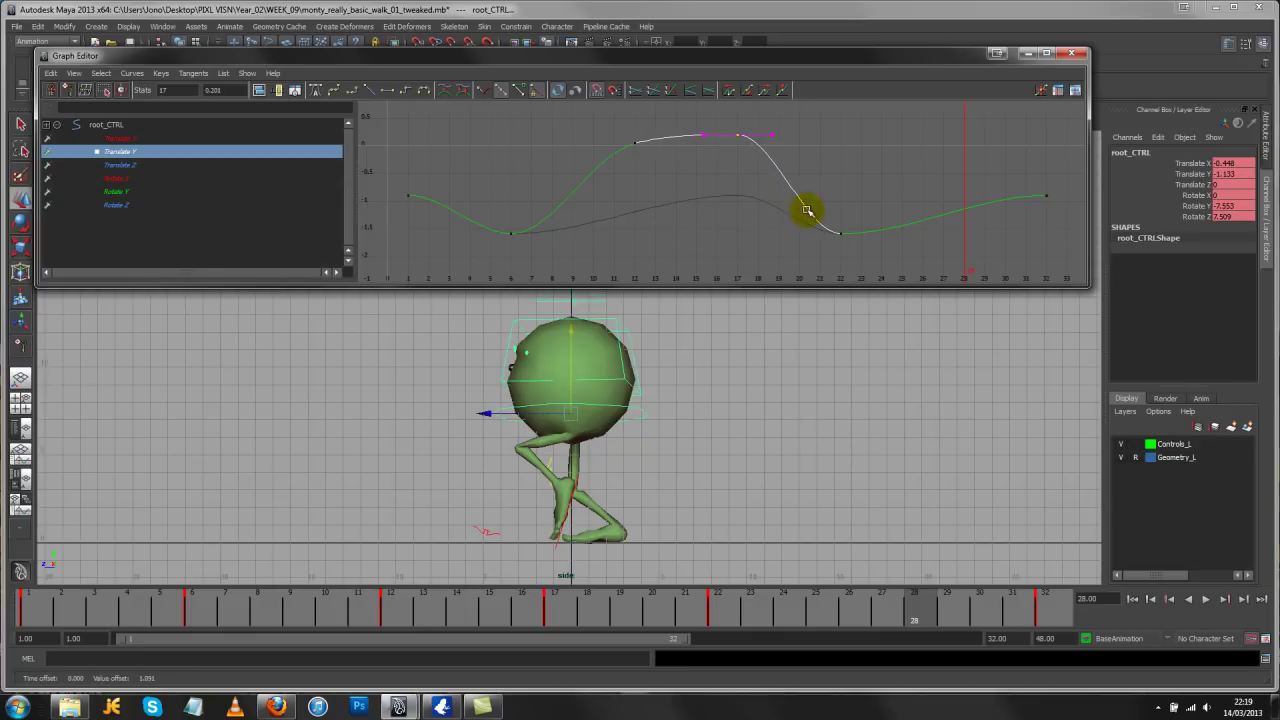
{"action": "right_click_drag", "start_coordinate": [808, 209], "coordinate": [770, 174], "text": "alt+shift"}
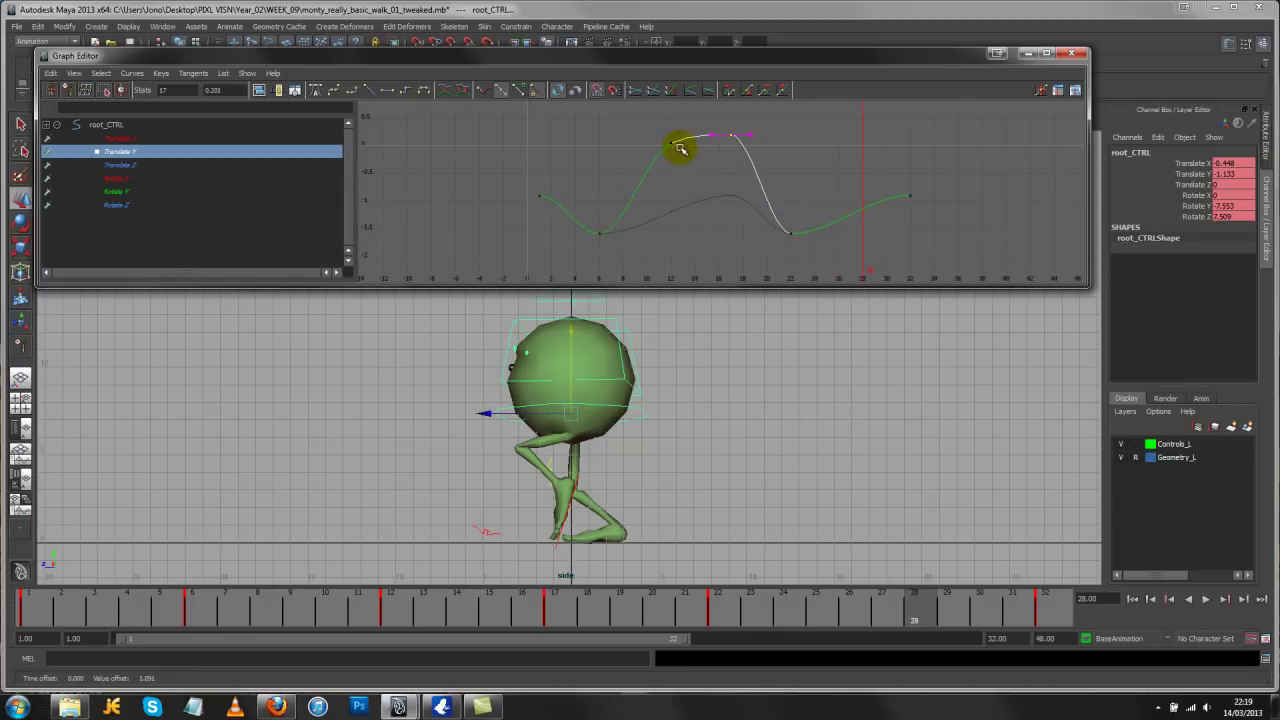
{"action": "left_click", "coordinate": [724, 187]}
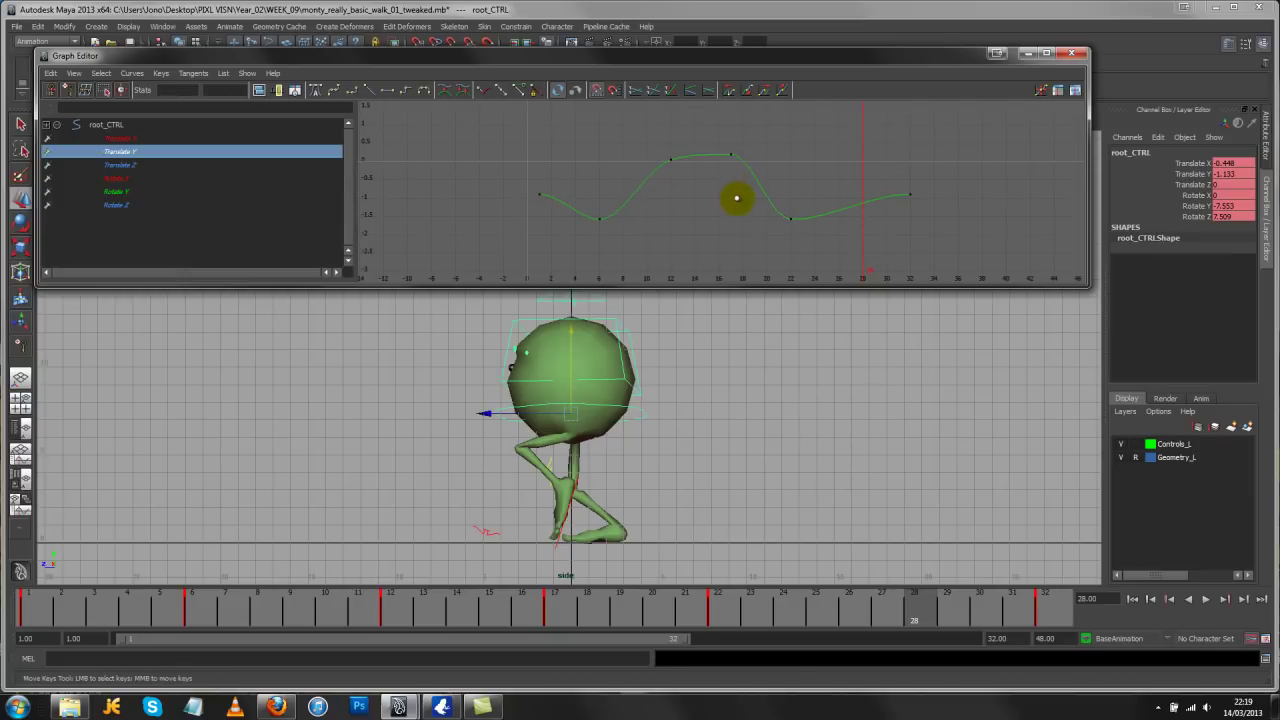
{"action": "left_click_drag", "start_coordinate": [440, 592], "coordinate": [666, 611]}
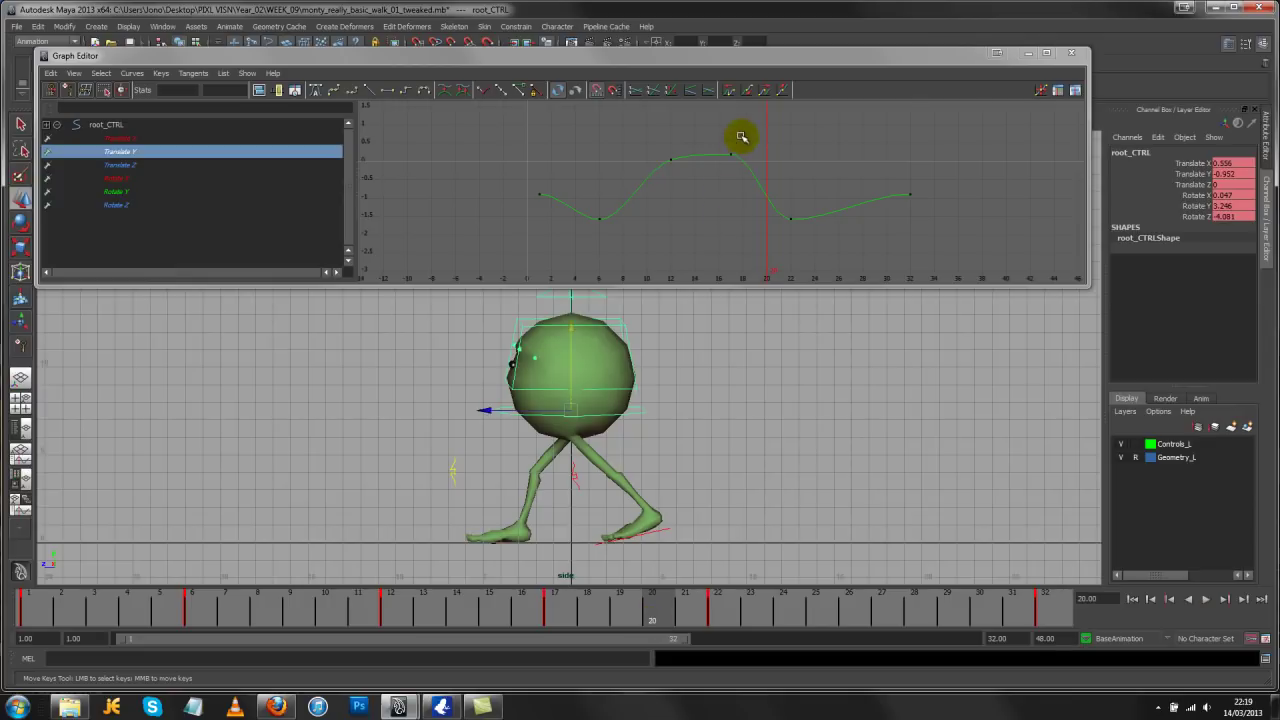
Lower the frame 17 key and angle its out-tangent downward to smooth the drop
{"action": "left_click_drag", "start_coordinate": [741, 136], "coordinate": [722, 168]}
{"action": "middle_click_drag", "start_coordinate": [734, 229], "coordinate": [735, 209]}
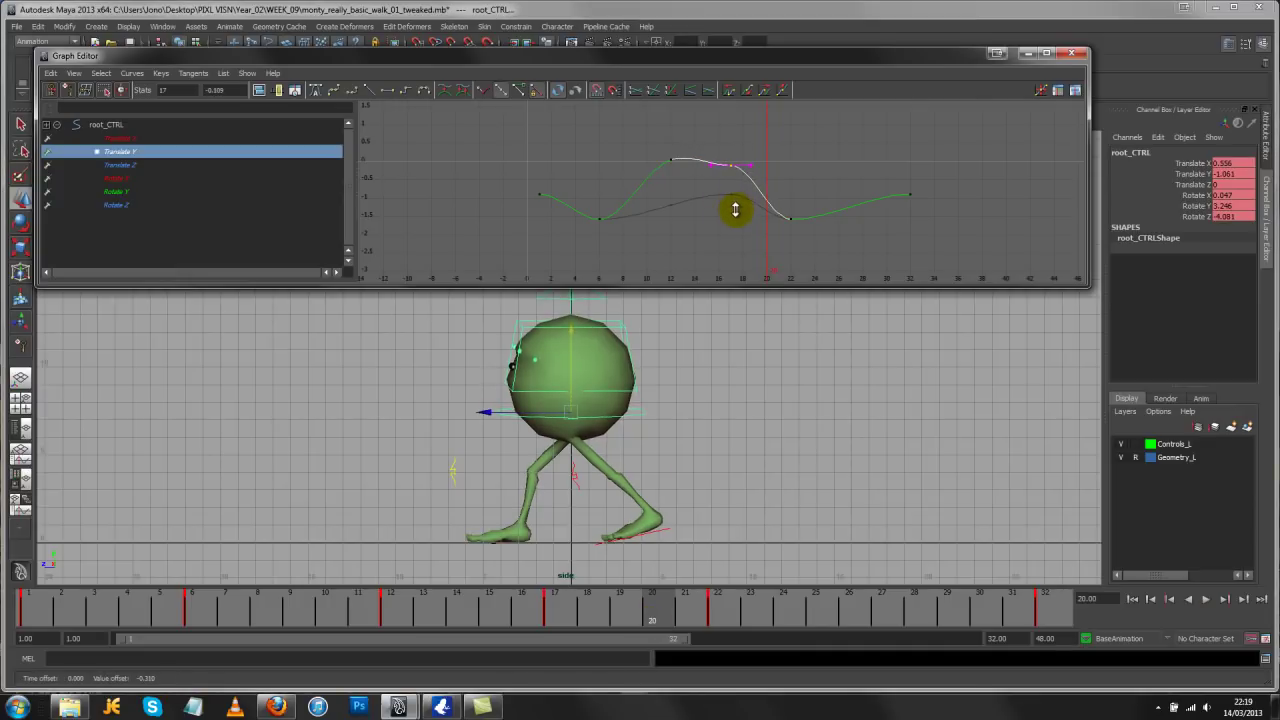
{"action": "left_click_drag", "start_coordinate": [771, 151], "coordinate": [749, 177]}
{"action": "middle_click_drag", "start_coordinate": [749, 177], "coordinate": [752, 204]}
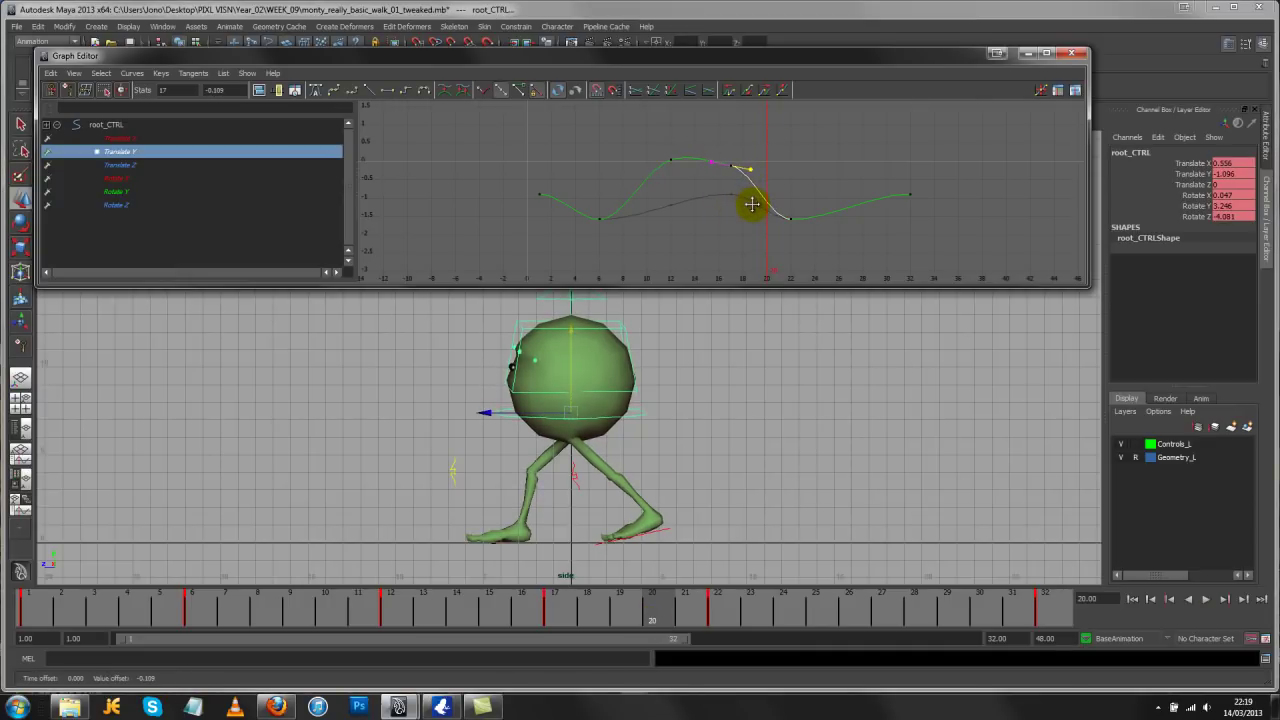
{"action": "key", "text": "a"}
{"action": "middle_click_drag", "start_coordinate": [737, 154], "coordinate": [734, 162]}
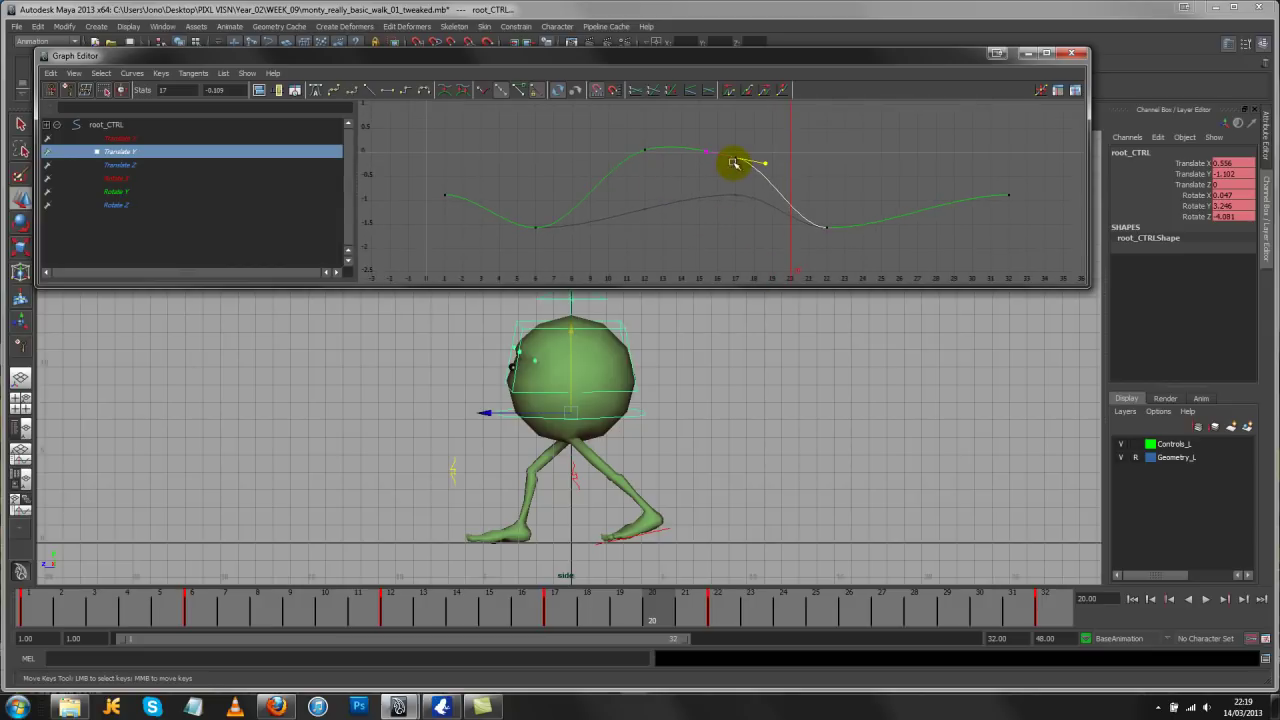
{"action": "left_click", "coordinate": [1207, 600]}
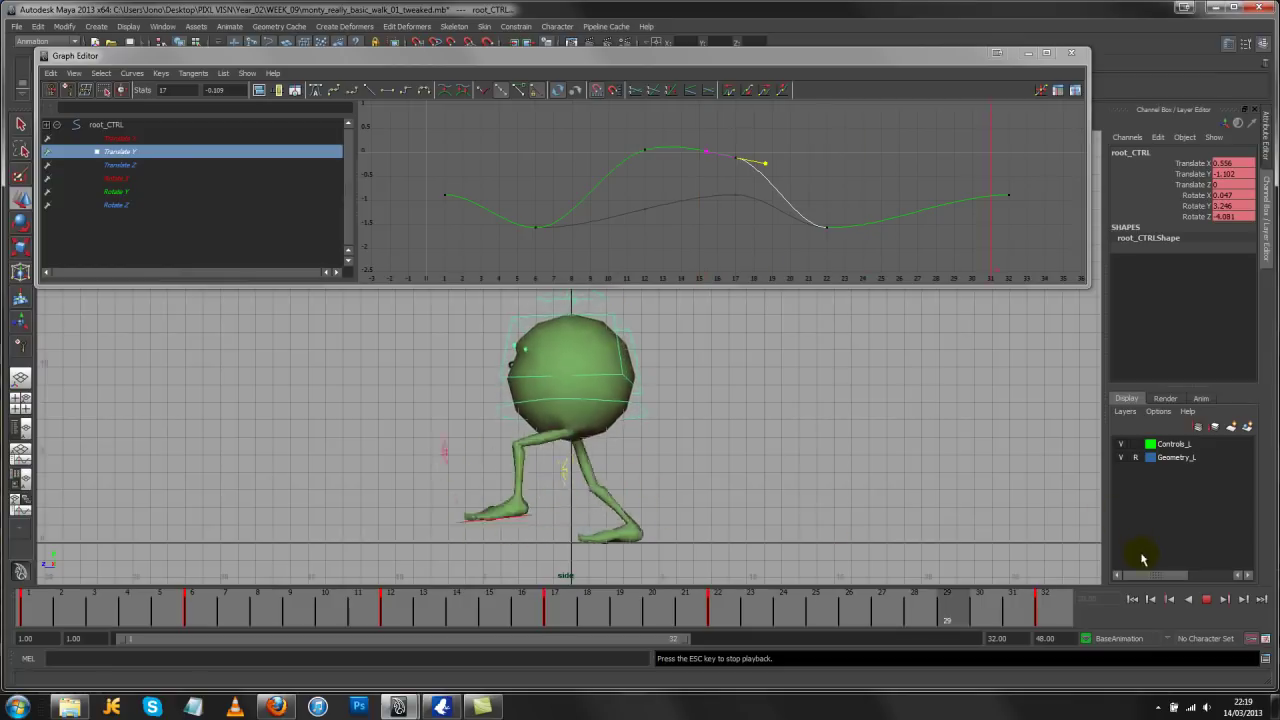
{"action": "left_click", "coordinate": [1206, 598]}
{"action": "right_click_drag", "start_coordinate": [883, 220], "coordinate": [824, 213], "text": "alt"}
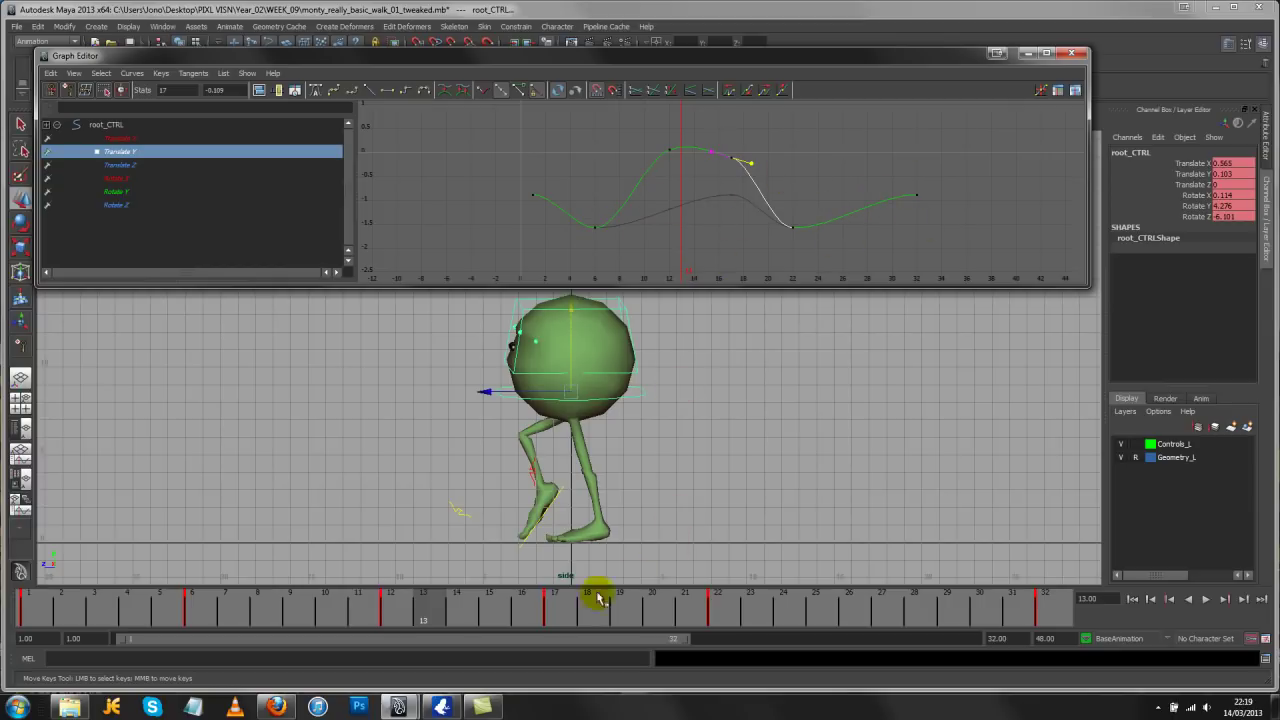
{"action": "mouse_move", "coordinate": [476, 604]}
{"action": "left_mouse_down"}
{"action": "mouse_move", "coordinate": [749, 623]}
{"action": "mouse_move", "coordinate": [722, 627]}
{"action": "mouse_move", "coordinate": [786, 611]}
{"action": "mouse_move", "coordinate": [940, 616]}
{"action": "mouse_move", "coordinate": [679, 589]}
{"action": "mouse_move", "coordinate": [898, 624]}
{"action": "left_mouse_up"}
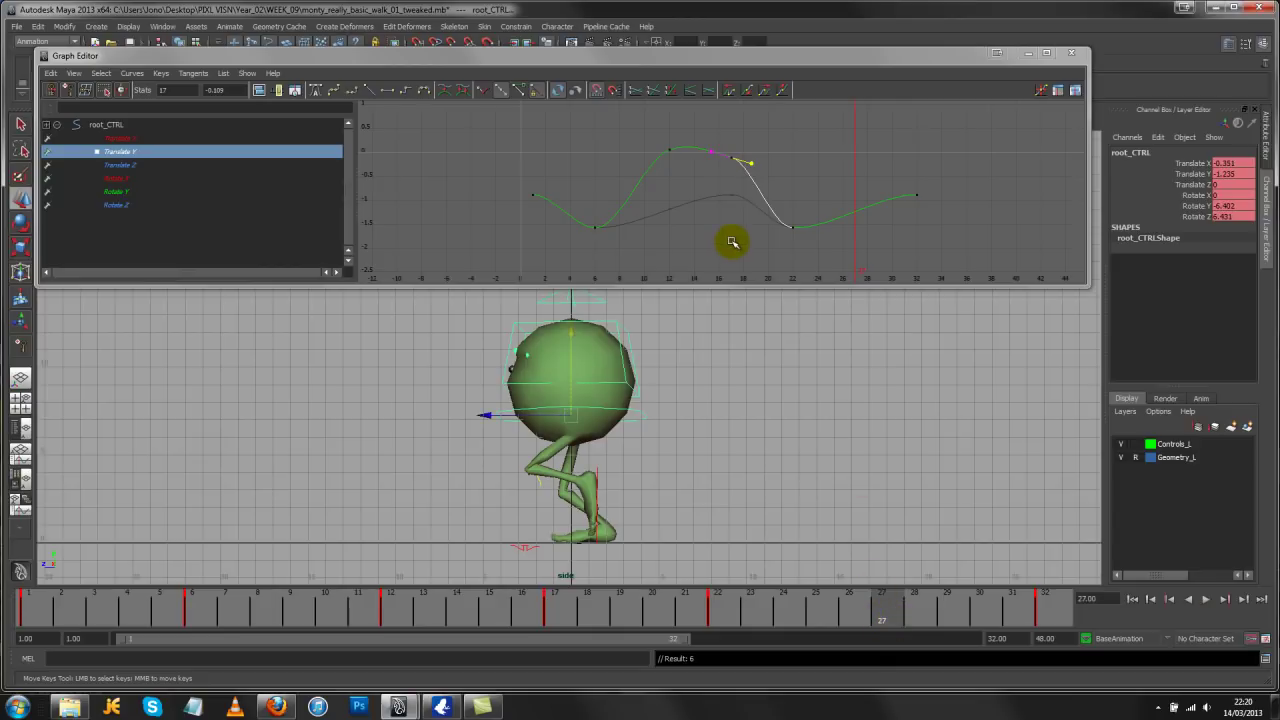
Insert a Translate Y key at frame 27 and pull it down to about -1.6
{"action": "left_click", "coordinate": [849, 211]}
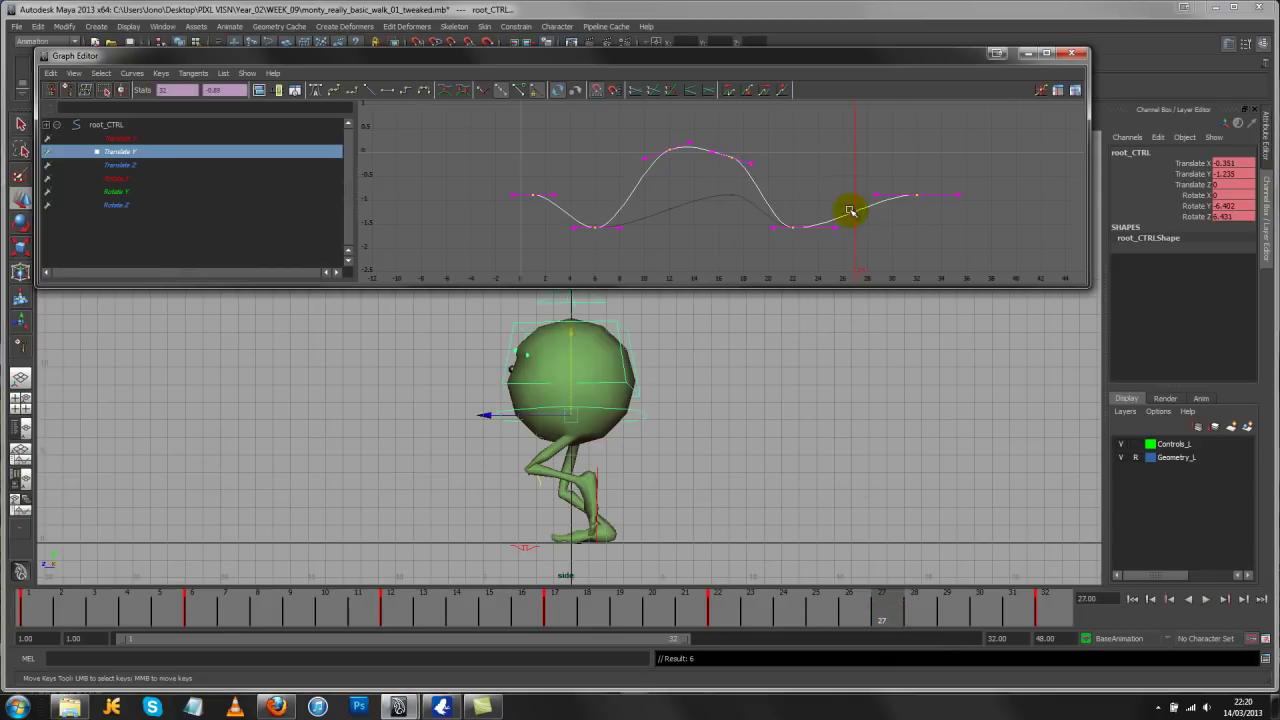
{"action": "key", "text": "i"}
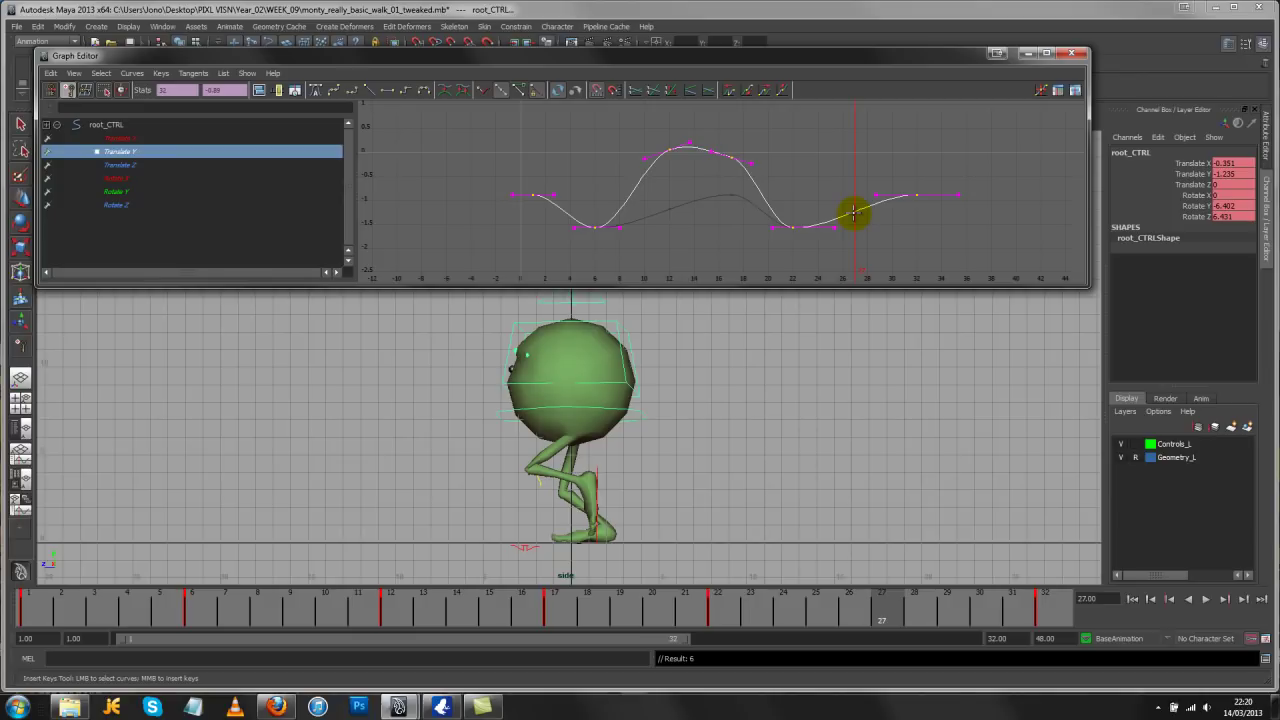
{"action": "middle_click", "coordinate": [855, 212]}
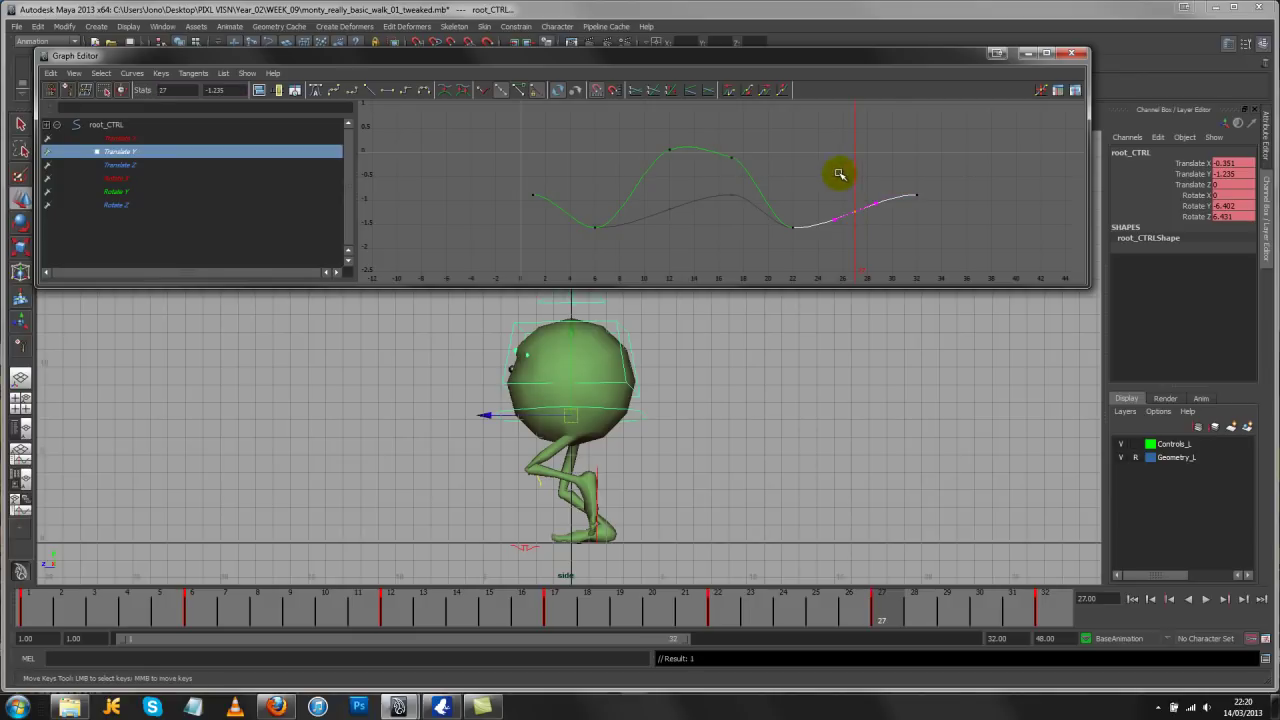
{"action": "left_click_drag", "start_coordinate": [841, 182], "coordinate": [867, 237]}
{"action": "middle_click_drag", "start_coordinate": [848, 233], "coordinate": [851, 250]}
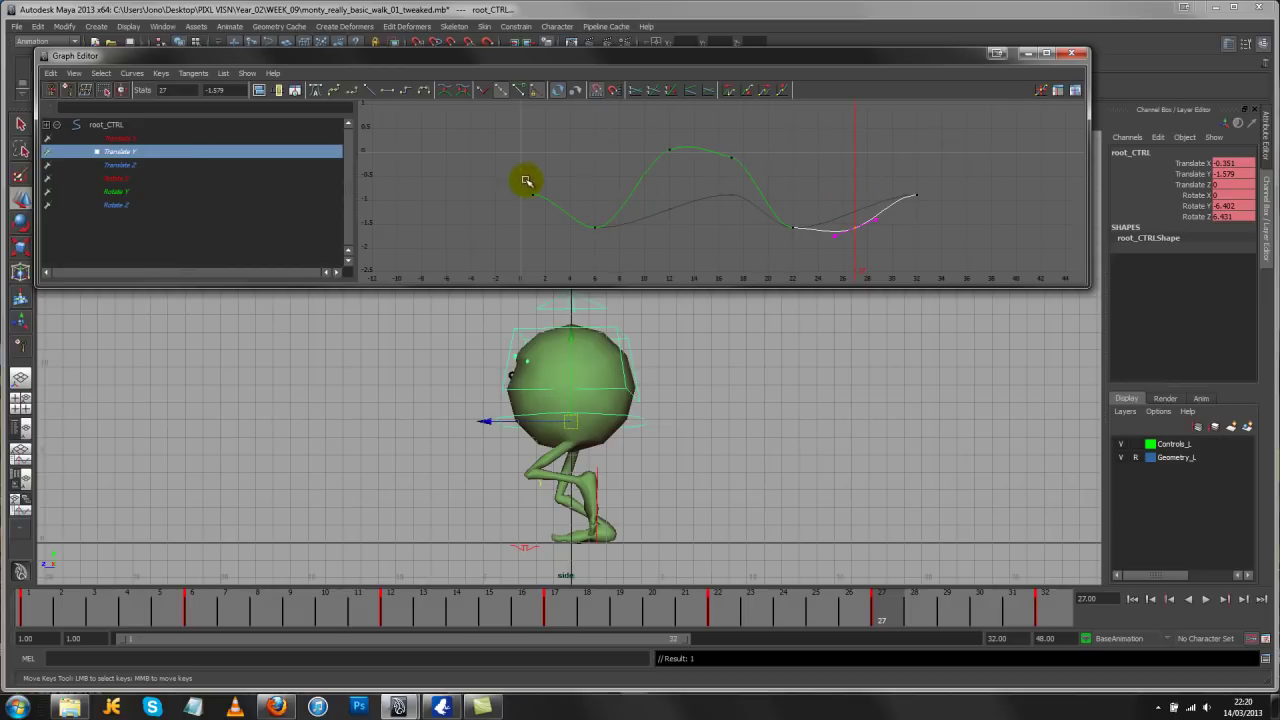
Select the first key at frame 1, then the last key at frame 32
{"action": "left_click_drag", "start_coordinate": [523, 199], "coordinate": [524, 200]}
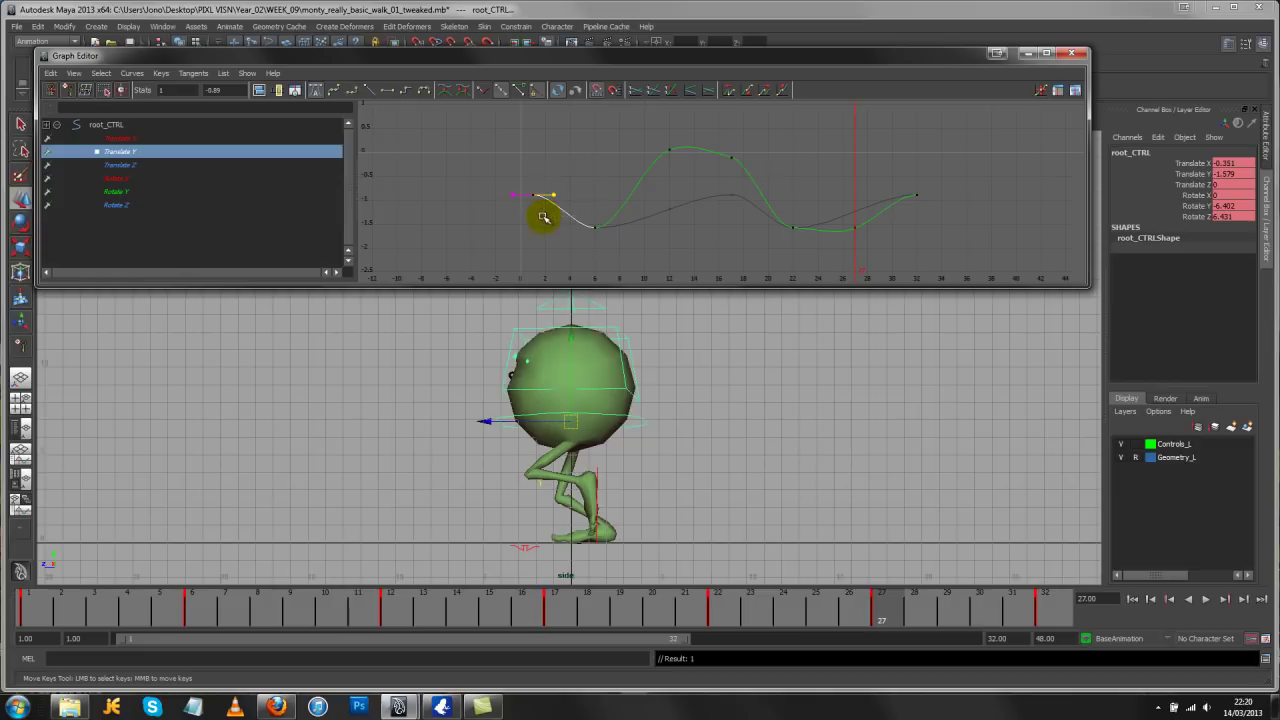
{"action": "left_click", "coordinate": [916, 194]}
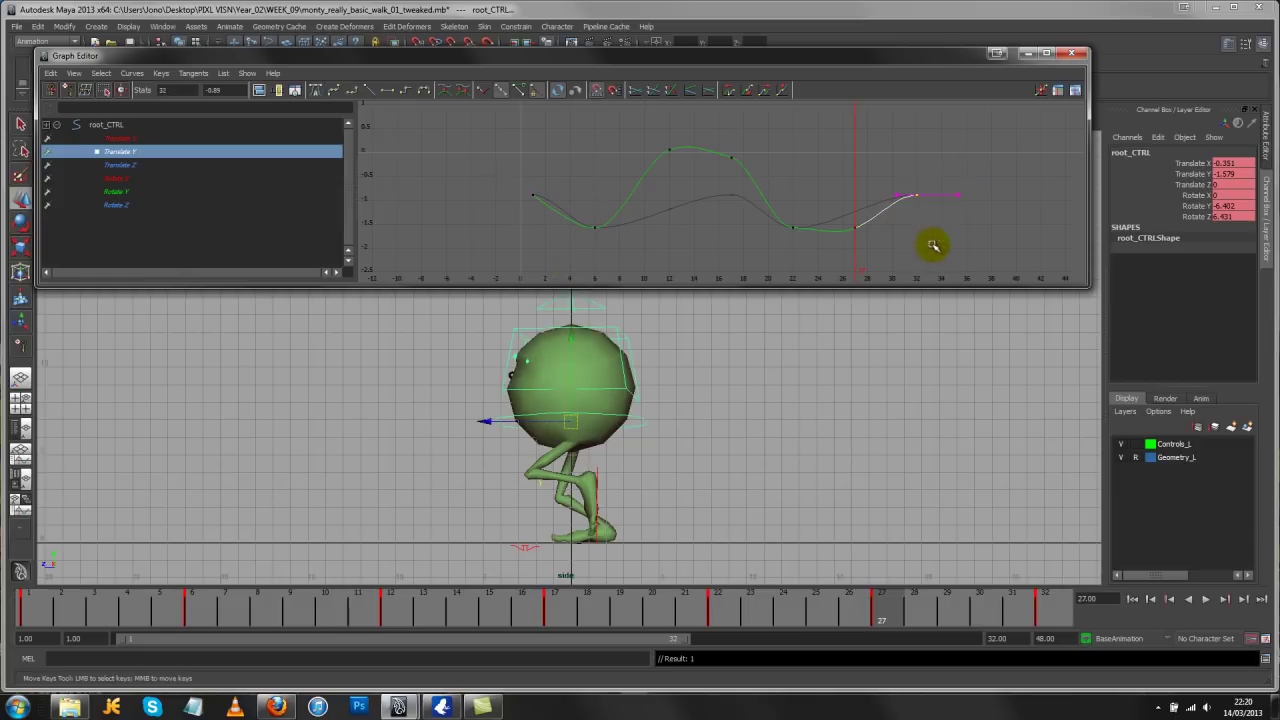
{"action": "left_click_drag", "start_coordinate": [910, 165], "coordinate": [890, 205]}
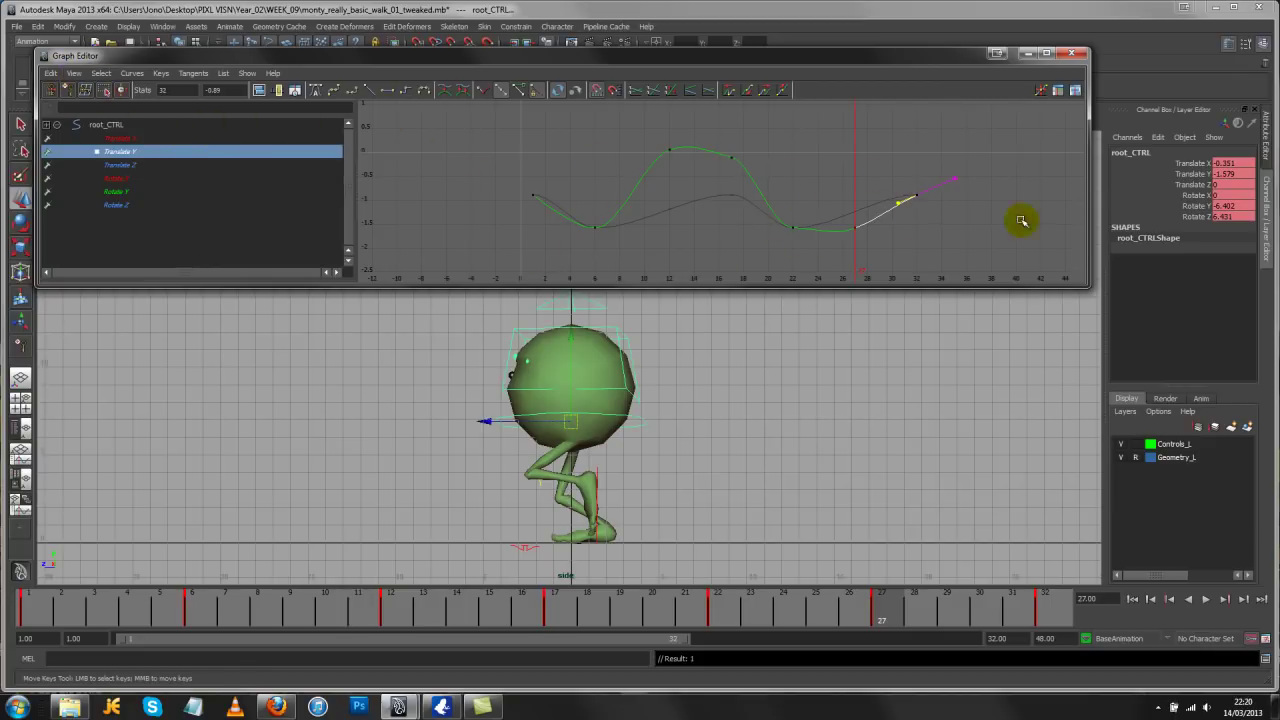
Turn on Infinity display in the Graph Editor's View options
{"action": "left_click", "coordinate": [74, 75]}
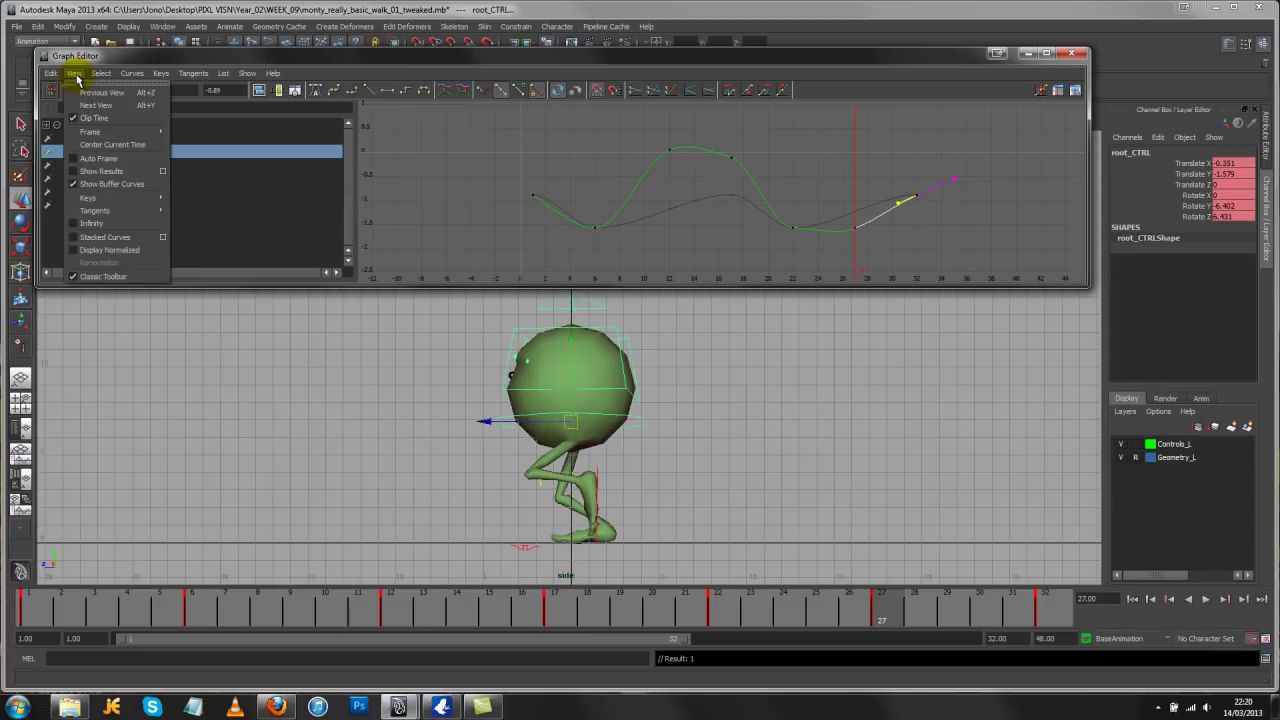
{"action": "left_click", "coordinate": [91, 223]}
{"action": "right_click_drag", "start_coordinate": [906, 192], "coordinate": [693, 198], "text": "alt"}
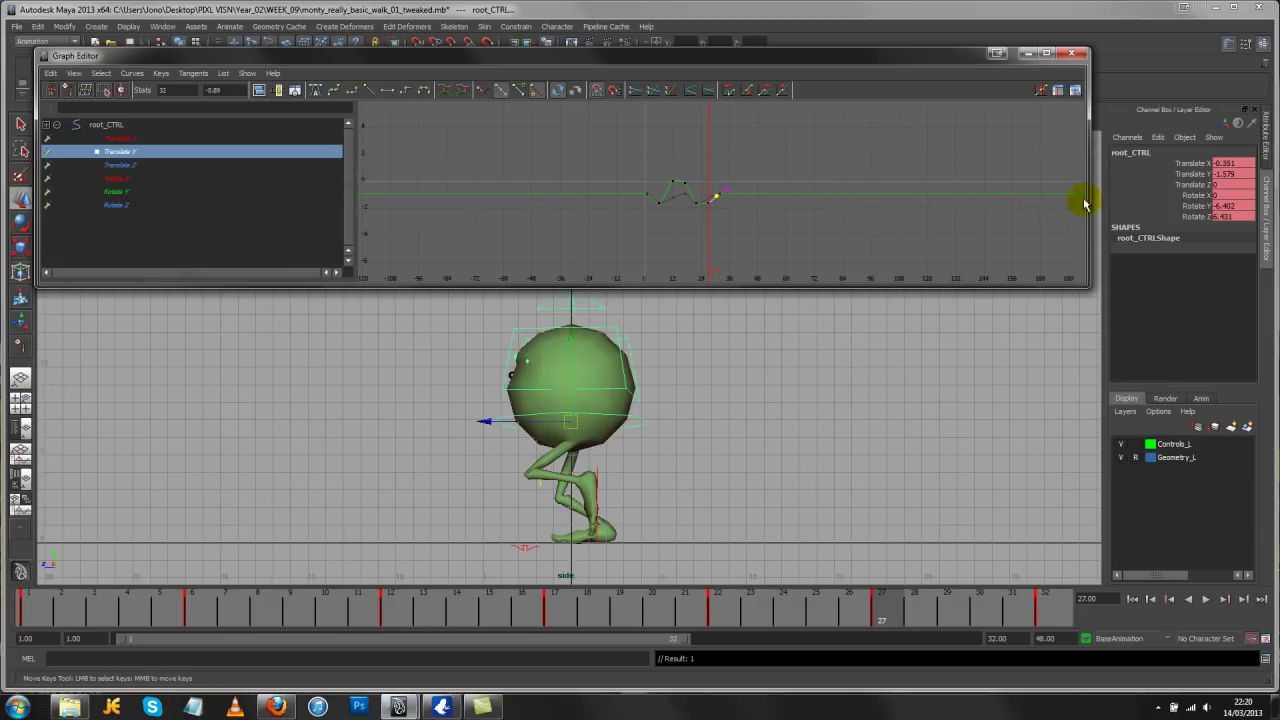
Lower and round the frame 12 peak key, then show all root_CTRL curves
{"action": "right_click_drag", "start_coordinate": [604, 199], "coordinate": [634, 209], "text": "alt"}
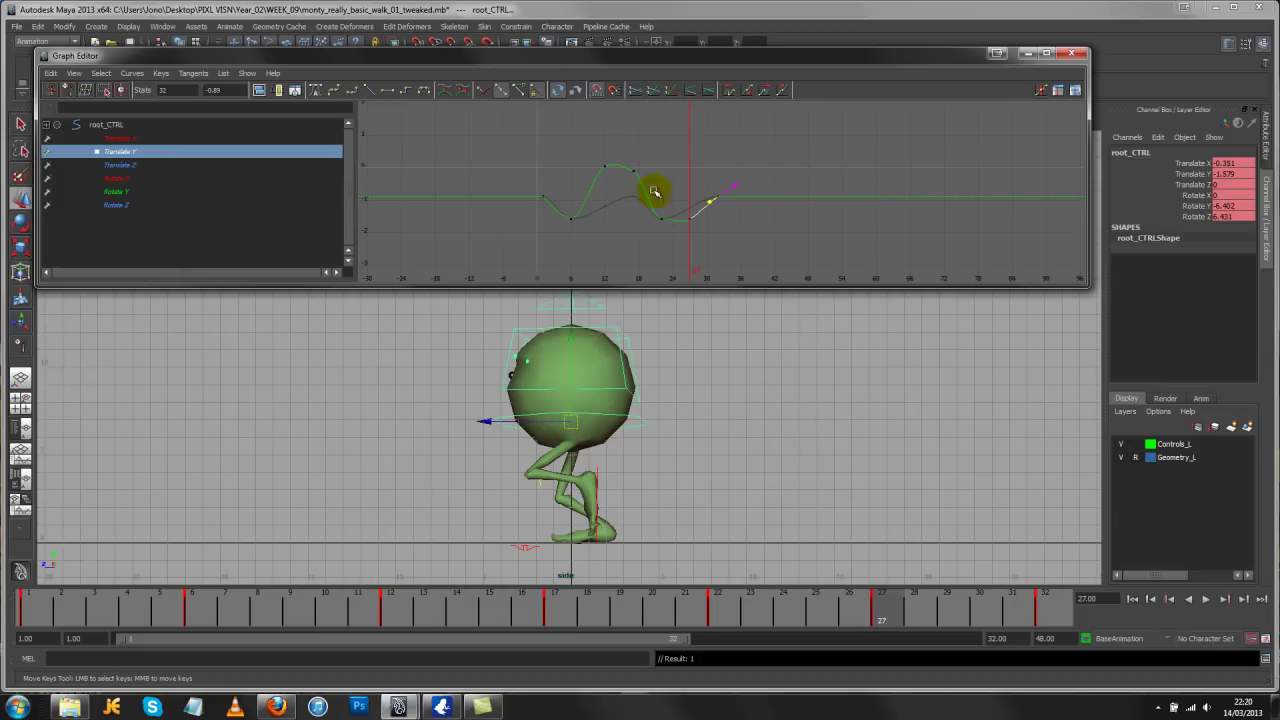
{"action": "right_click_drag", "start_coordinate": [654, 191], "coordinate": [482, 175], "text": "alt"}
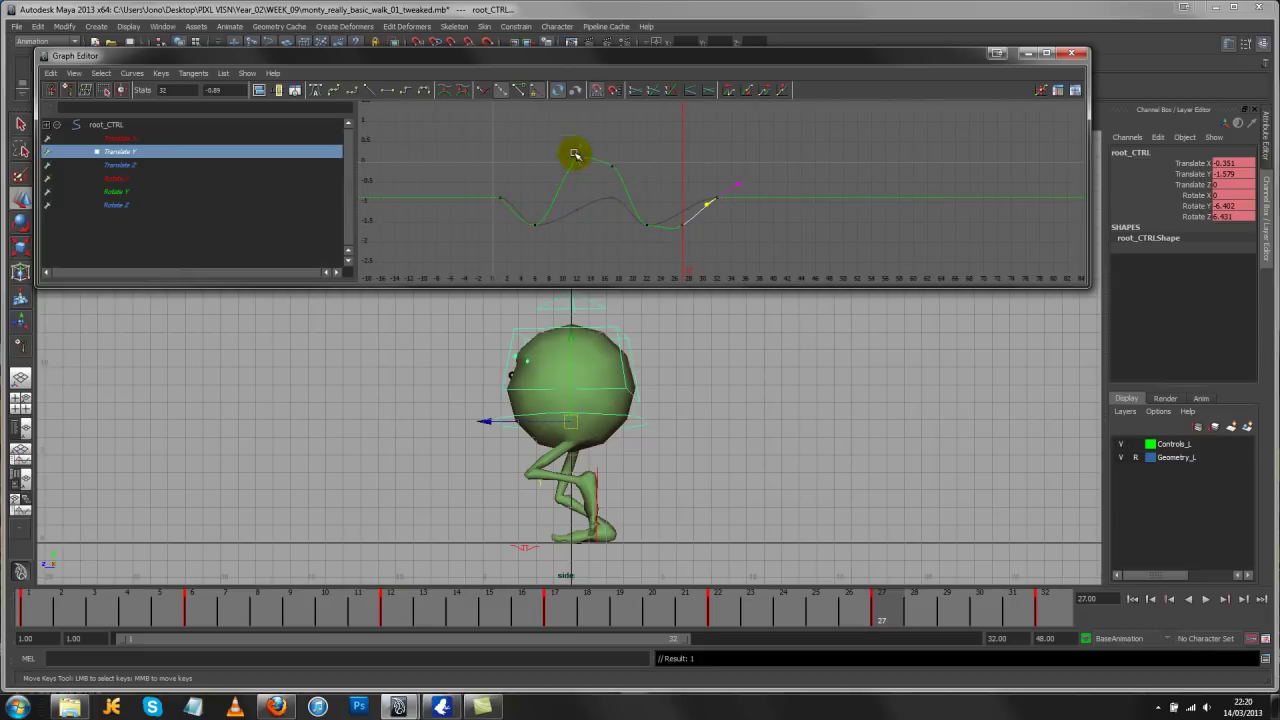
{"action": "middle_click_drag", "start_coordinate": [575, 154], "coordinate": [577, 162]}
{"action": "left_click", "coordinate": [112, 128]}
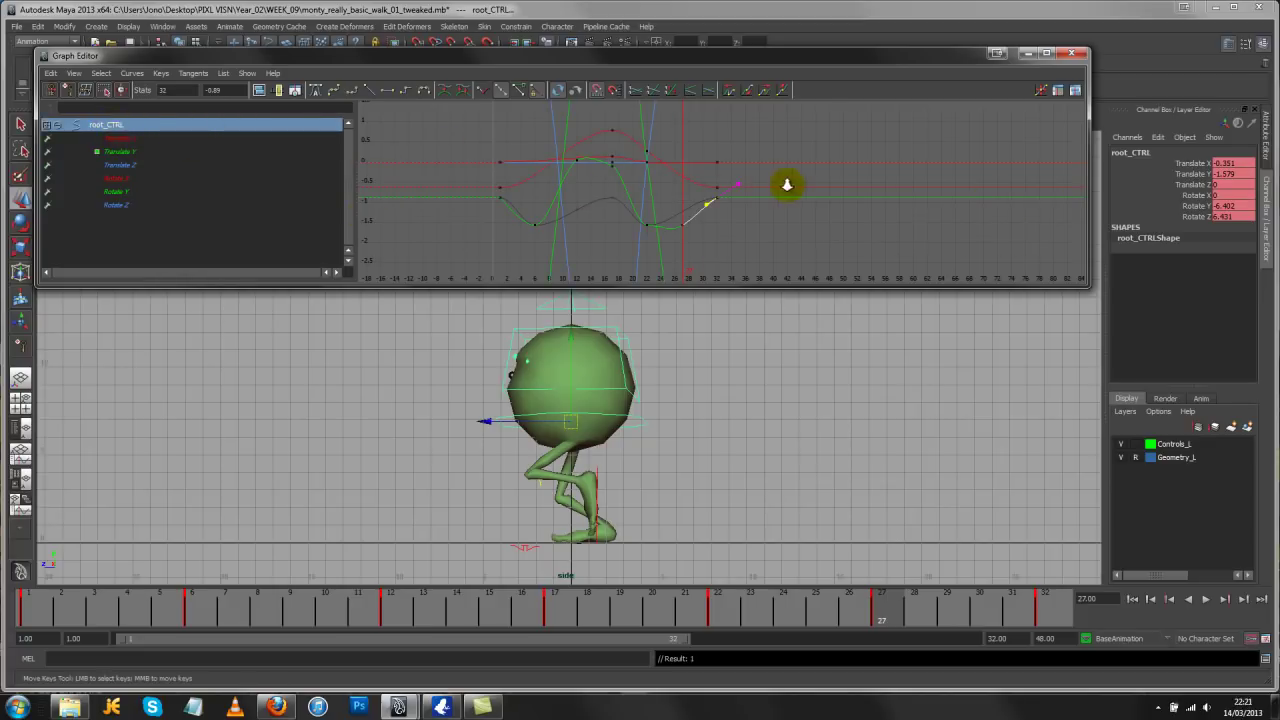
Select all root_CTRL keys and set their pre-infinity to Cycle
{"action": "right_click_drag", "start_coordinate": [786, 186], "coordinate": [634, 210], "text": "alt"}
{"action": "left_click_drag", "start_coordinate": [634, 210], "coordinate": [628, 214]}
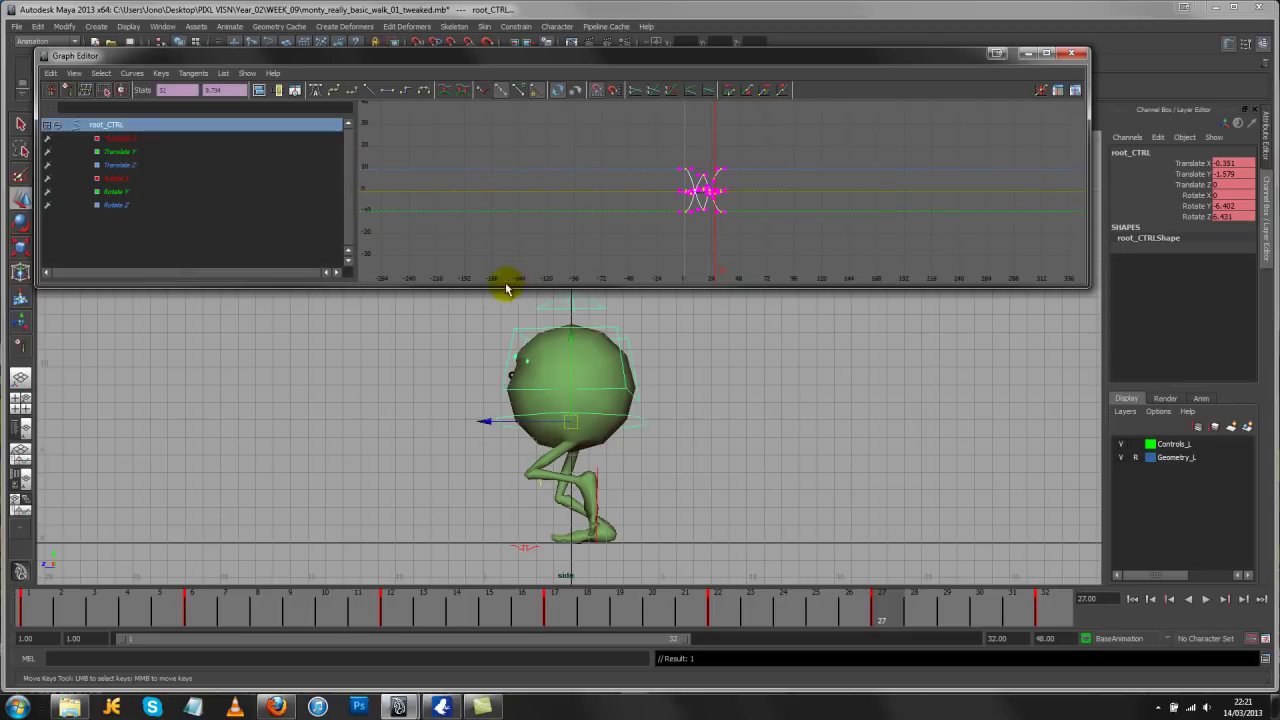
{"action": "mouse_move", "coordinate": [694, 171]}
{"action": "right_mouse_down", "text": "alt"}
{"action": "mouse_move", "coordinate": [694, 187]}
{"action": "mouse_move", "coordinate": [670, 175]}
{"action": "right_mouse_up", "text": "alt"}
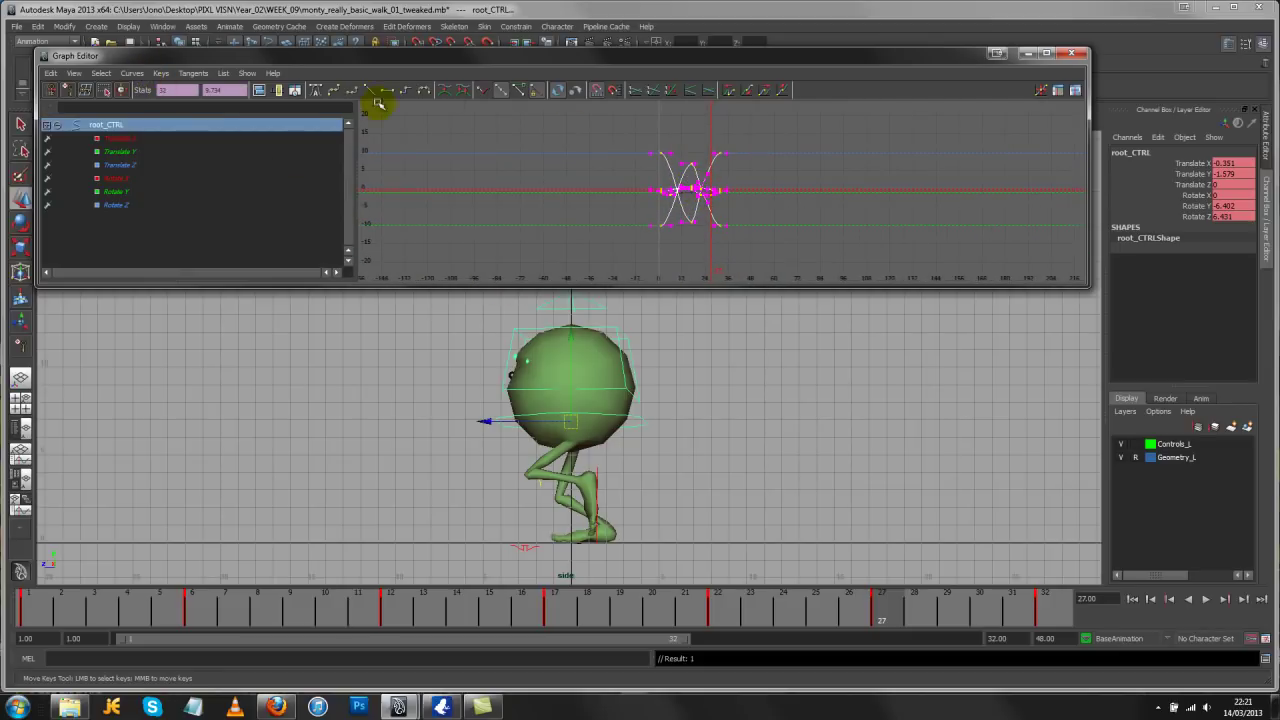
{"action": "left_click", "coordinate": [133, 74]}
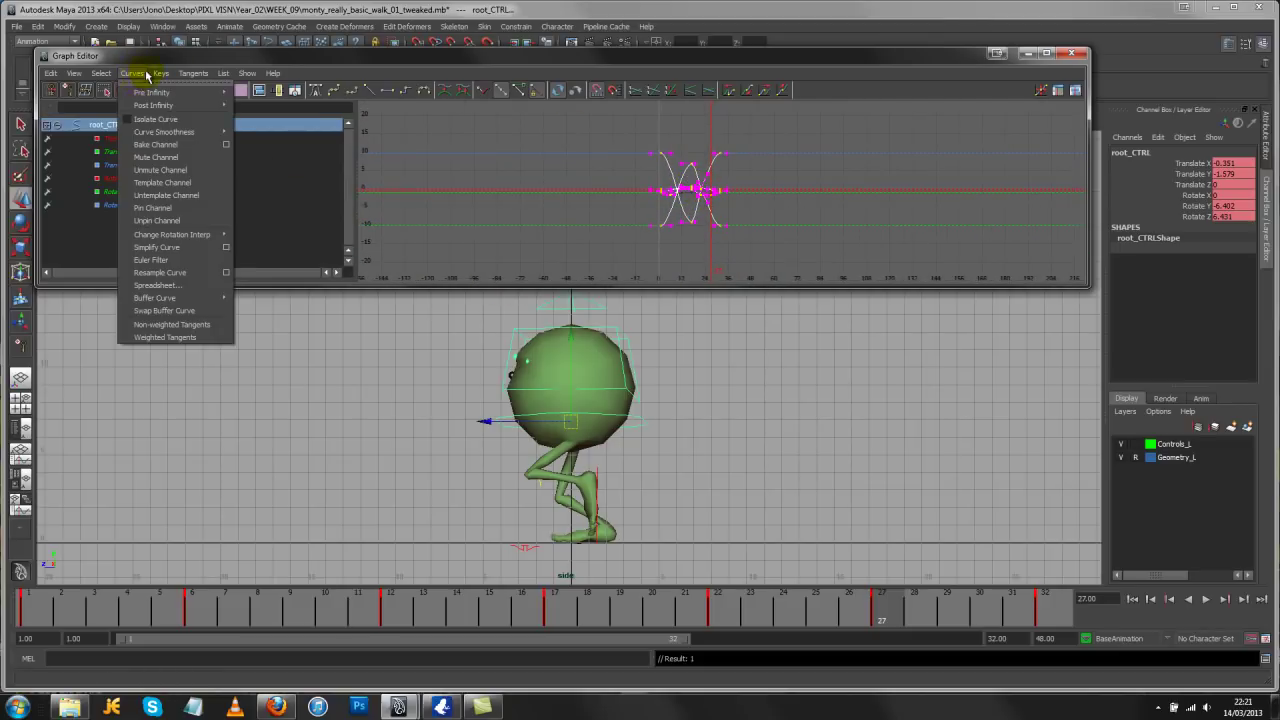
{"action": "mouse_move", "coordinate": [162, 96]}
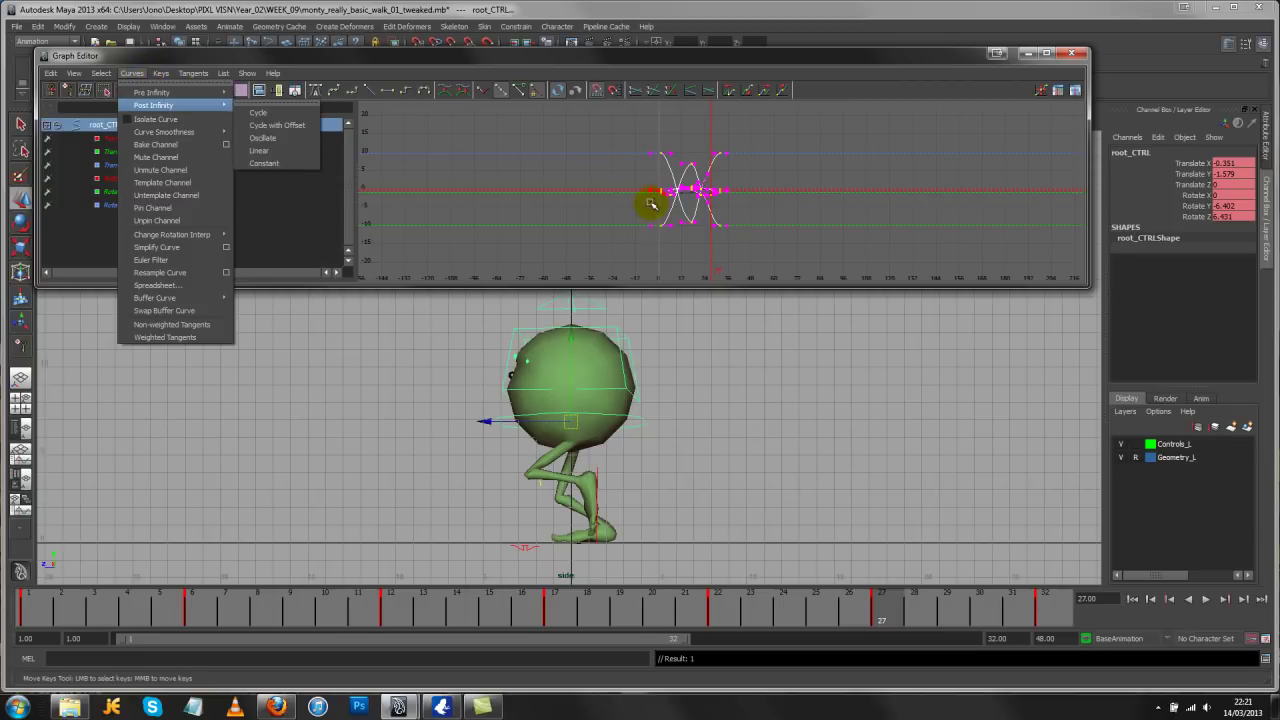
{"action": "mouse_move", "coordinate": [225, 93]}
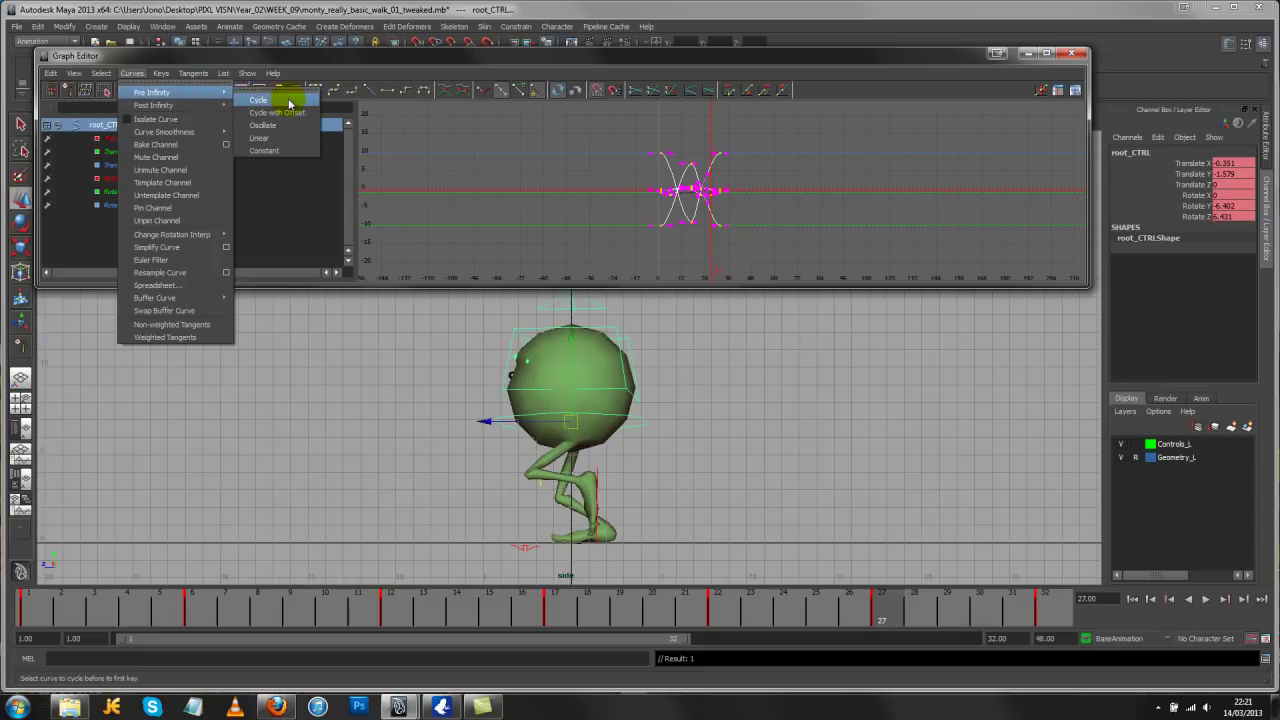
{"action": "left_click", "coordinate": [285, 101]}
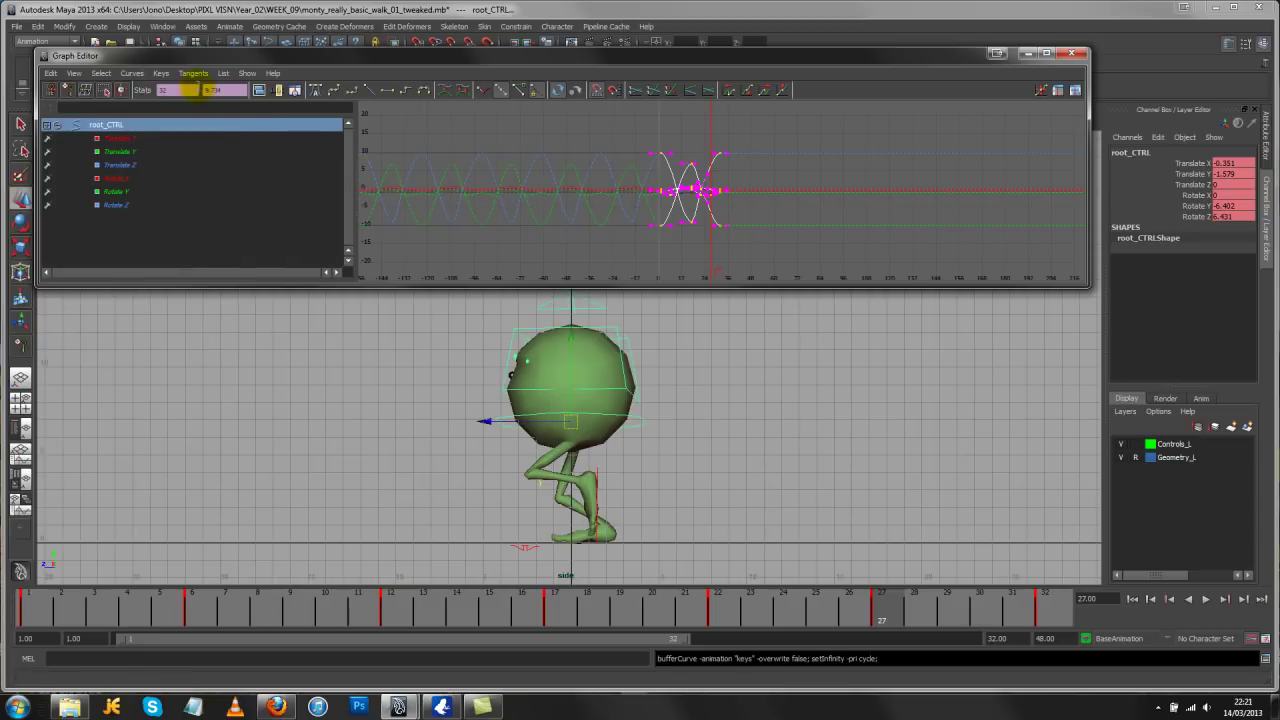
Set post-infinity to Cycle so the curves repeat after the last key, then deselect
{"action": "left_click", "coordinate": [135, 74]}
{"action": "mouse_move", "coordinate": [155, 108]}
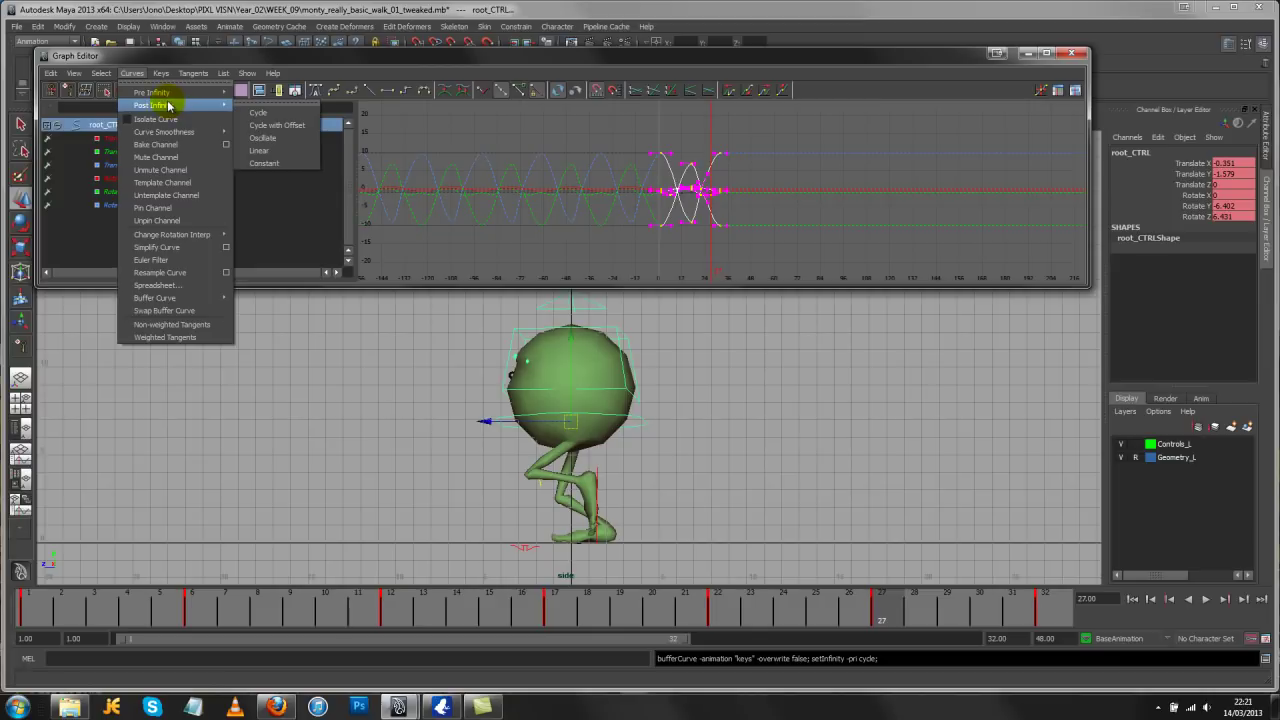
{"action": "left_click", "coordinate": [281, 115]}
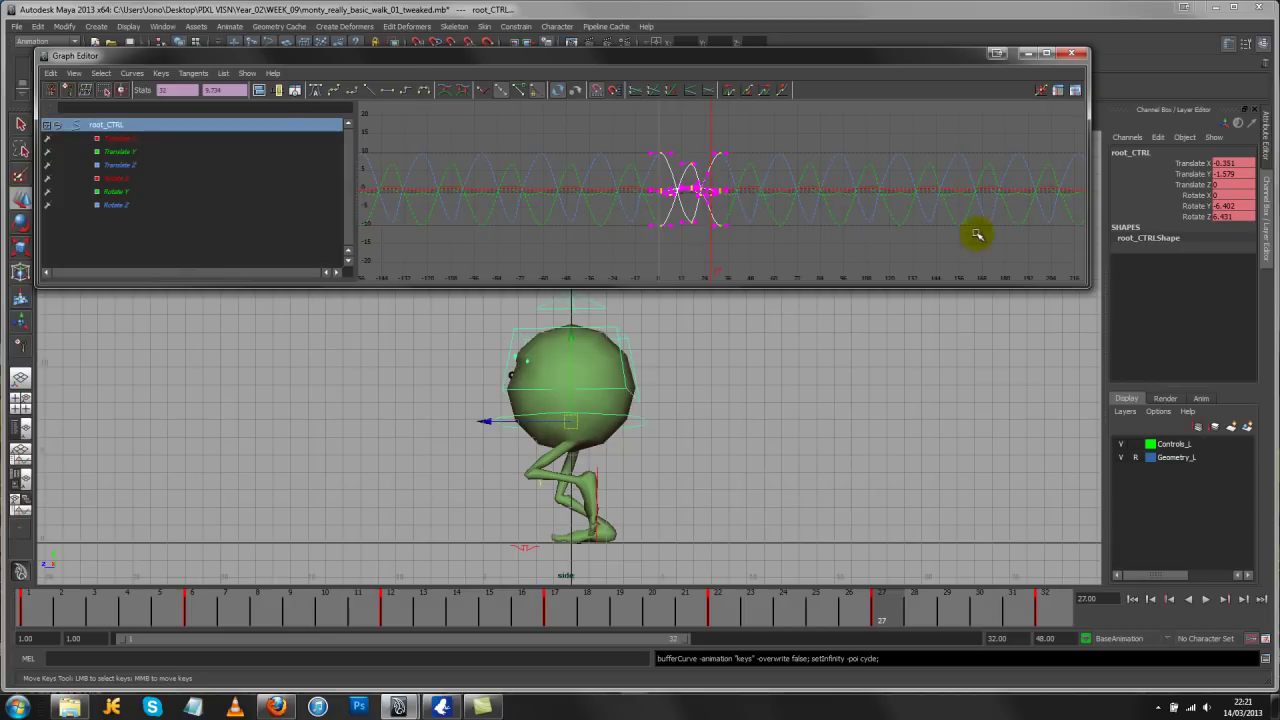
{"action": "right_click_drag", "start_coordinate": [609, 172], "coordinate": [686, 189], "text": "alt"}
{"action": "left_click", "coordinate": [720, 154]}
Isolate root_CTRL's Translate Y curve and frame it to show the repeating bounce
{"action": "left_click", "coordinate": [132, 152]}
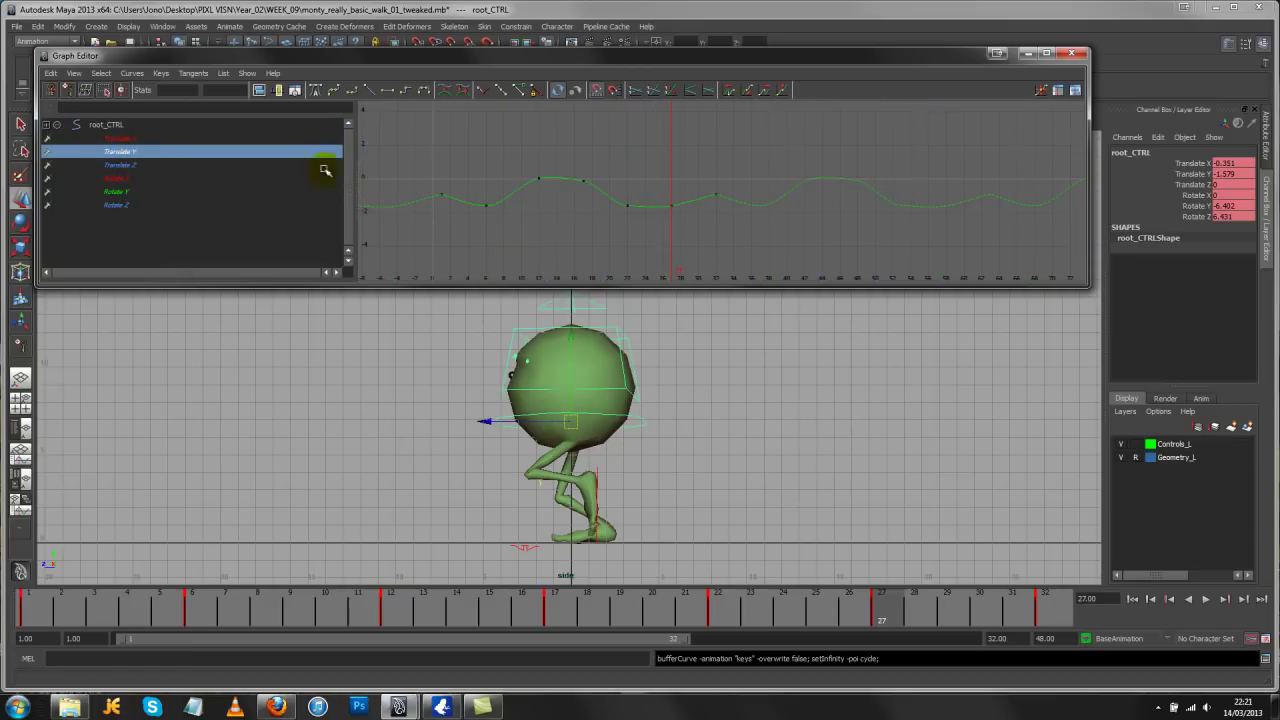
{"action": "key", "text": "f"}
{"action": "right_click_drag", "start_coordinate": [920, 168], "coordinate": [609, 209], "text": "alt"}
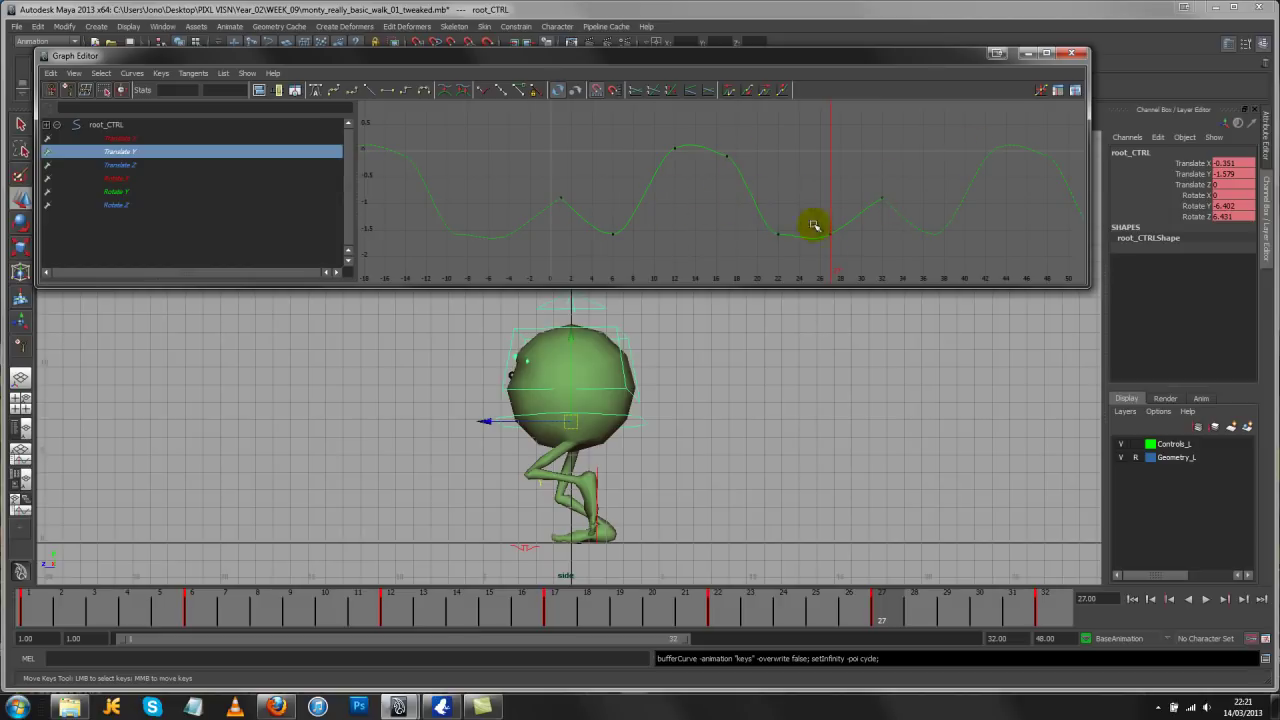
{"action": "middle_click_drag", "start_coordinate": [820, 197], "coordinate": [773, 189], "text": "alt"}
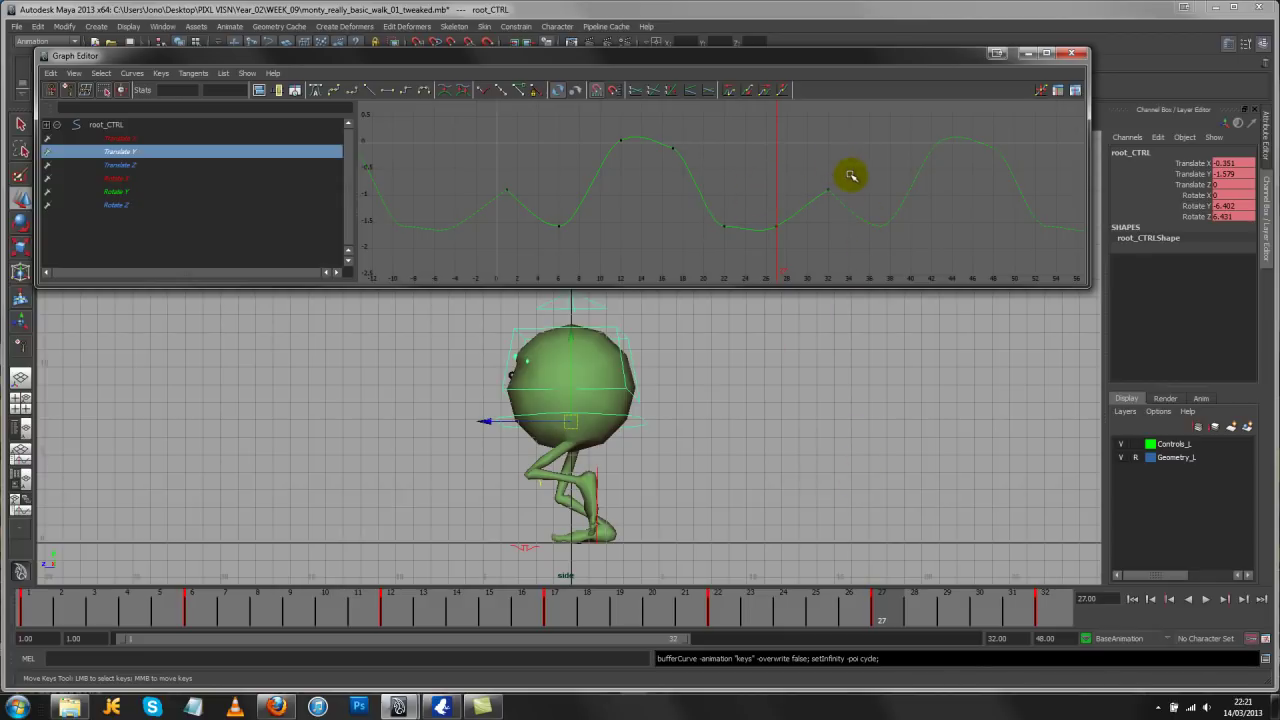
Select the frame-27 Translate Y key and raise it to about -0.32, turning the dip into a bump
{"action": "left_click_drag", "start_coordinate": [847, 171], "coordinate": [812, 250]}
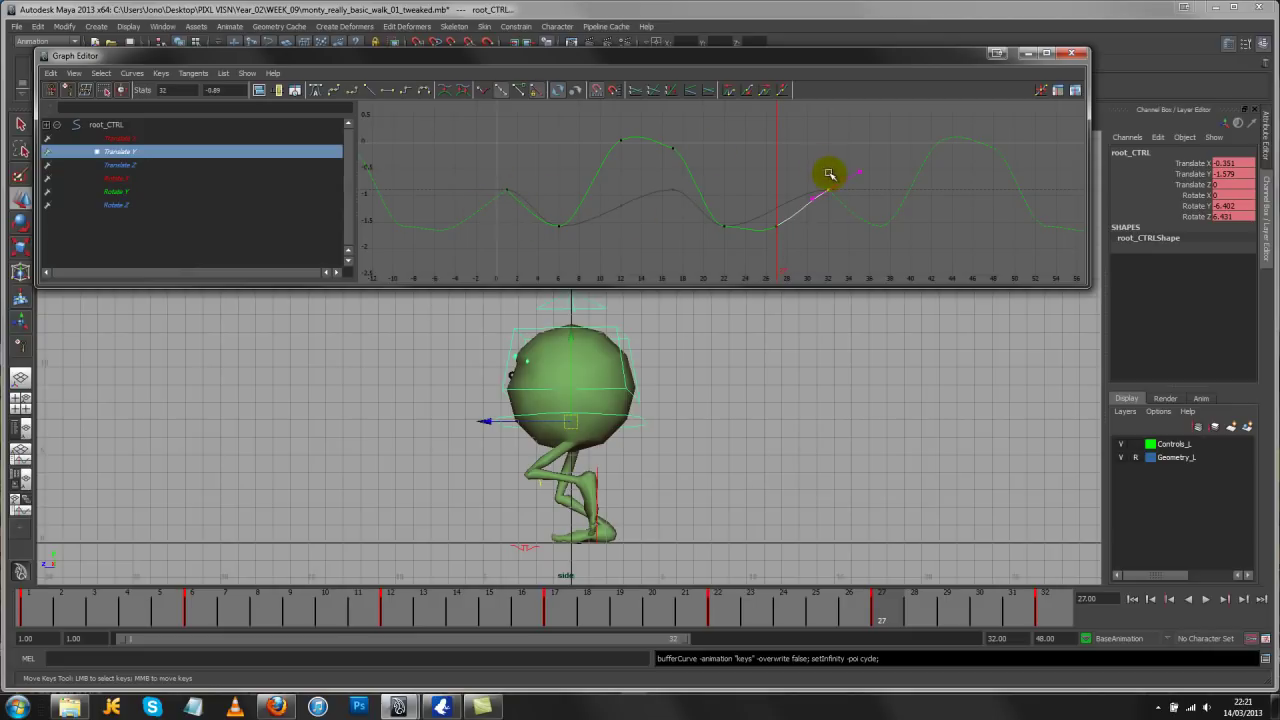
{"action": "left_click_drag", "start_coordinate": [805, 177], "coordinate": [777, 237]}
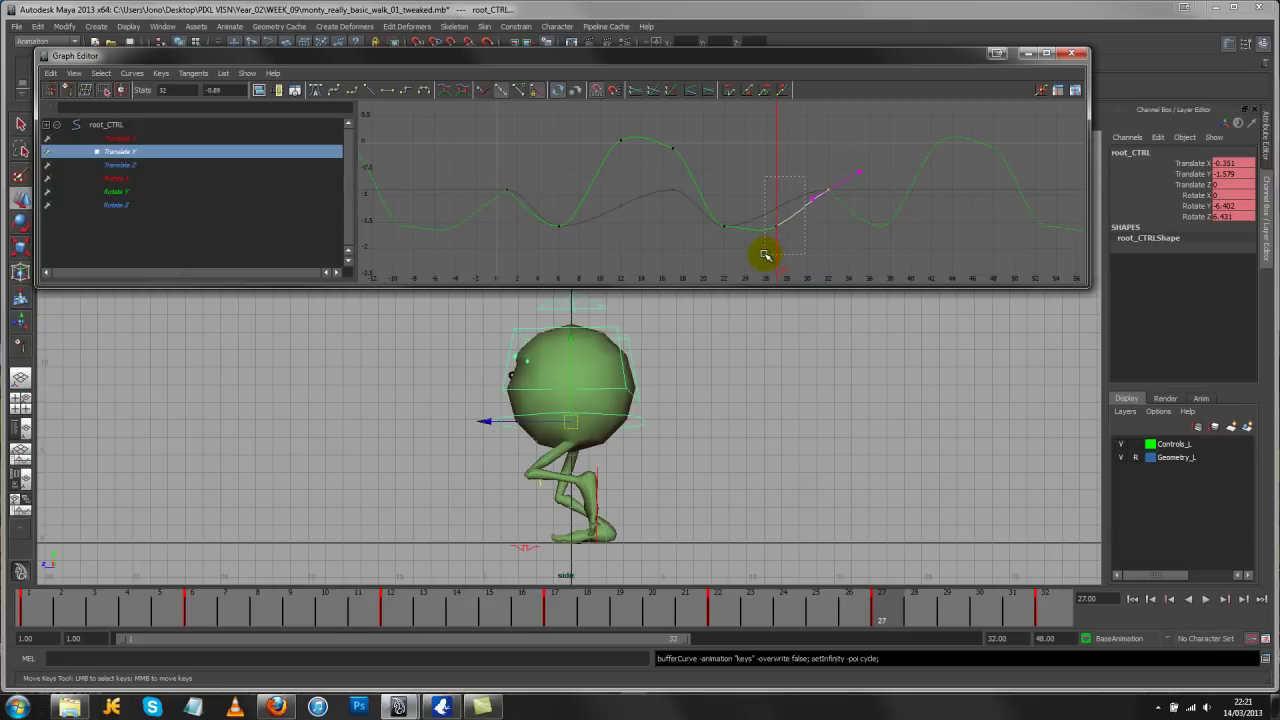
{"action": "left_click_drag", "start_coordinate": [443, 606], "coordinate": [877, 626]}
{"action": "middle_click_drag", "start_coordinate": [767, 265], "coordinate": [779, 187]}
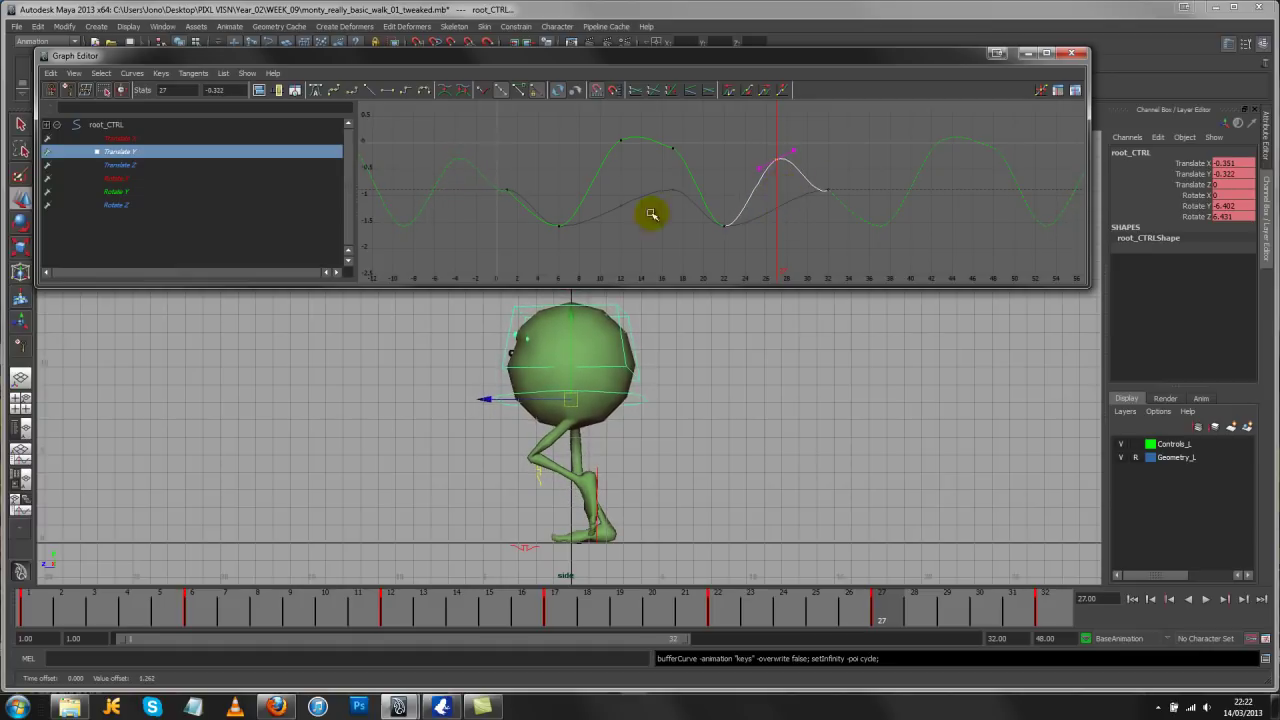
Select the frame-32 and frame-1 keys and re-angle the frame-32 tangent handle
{"action": "left_click_drag", "start_coordinate": [889, 603], "coordinate": [1053, 617]}
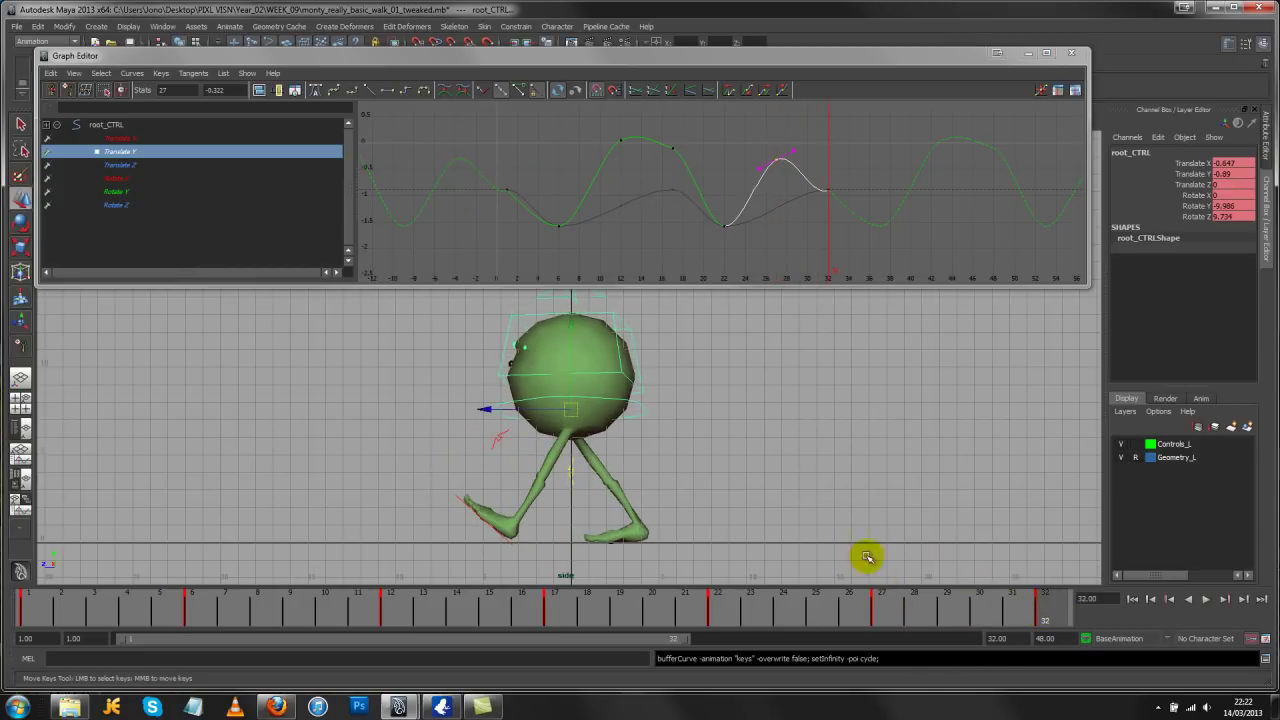
{"action": "left_click_drag", "start_coordinate": [856, 170], "coordinate": [826, 207]}
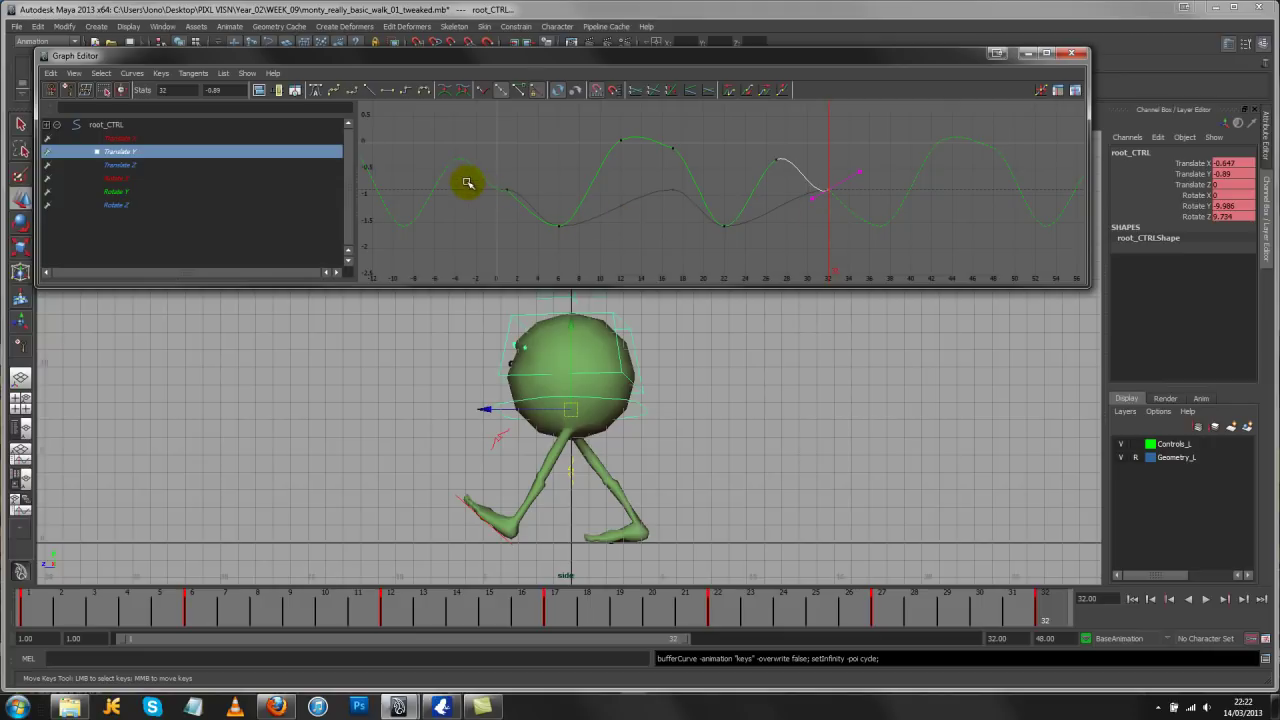
{"action": "left_click", "coordinate": [506, 187], "text": "shift"}
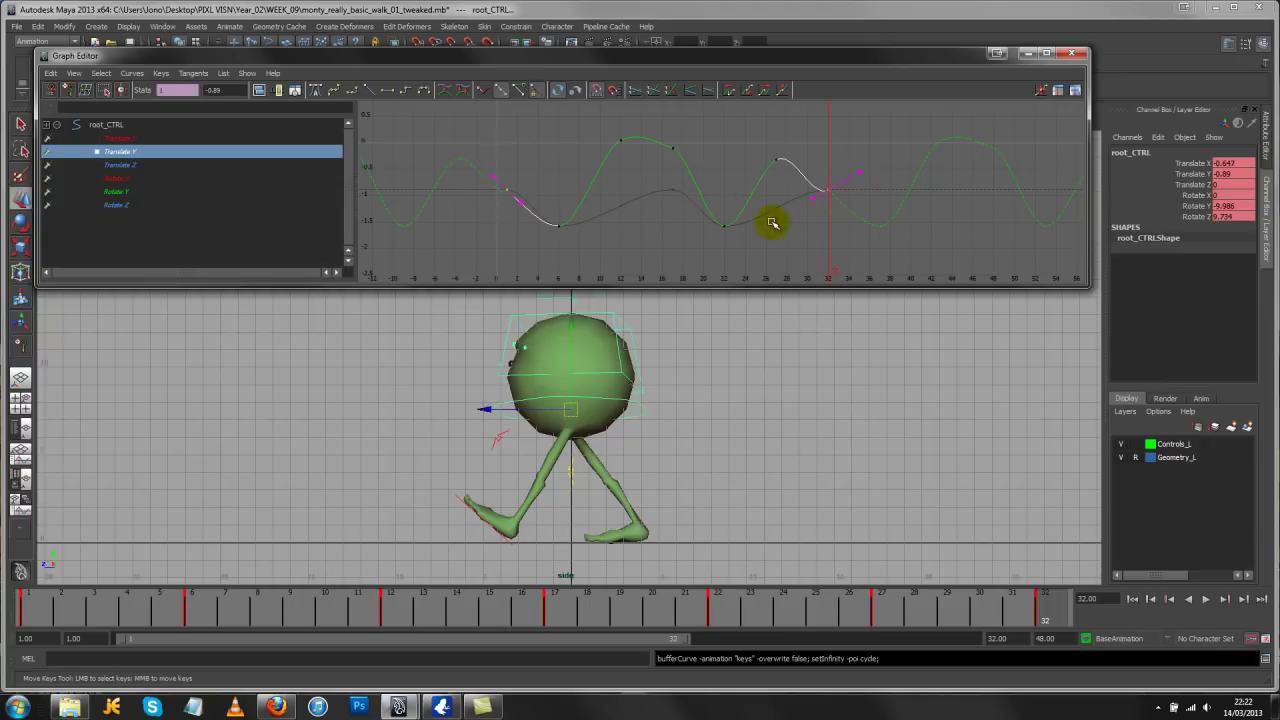
{"action": "right_click_drag", "start_coordinate": [560, 183], "coordinate": [667, 174], "text": "alt"}
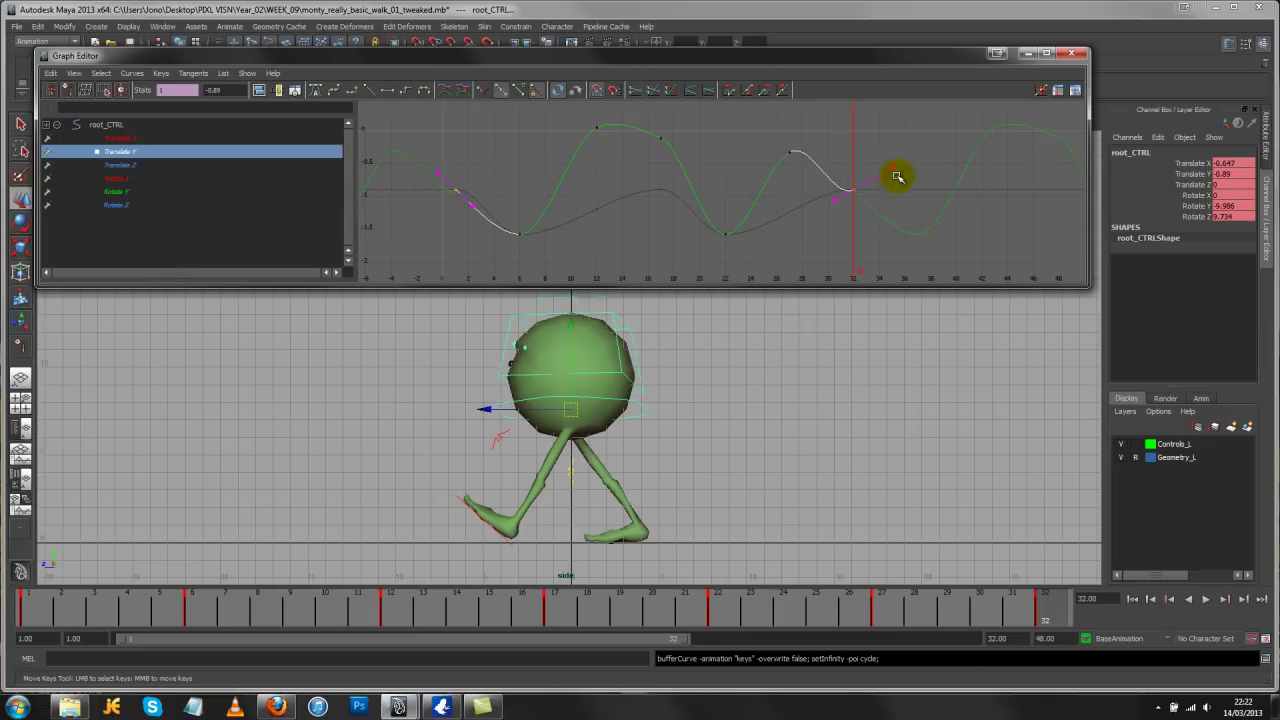
{"action": "left_click_drag", "start_coordinate": [907, 145], "coordinate": [877, 265]}
{"action": "middle_click_drag", "start_coordinate": [903, 178], "coordinate": [903, 177]}
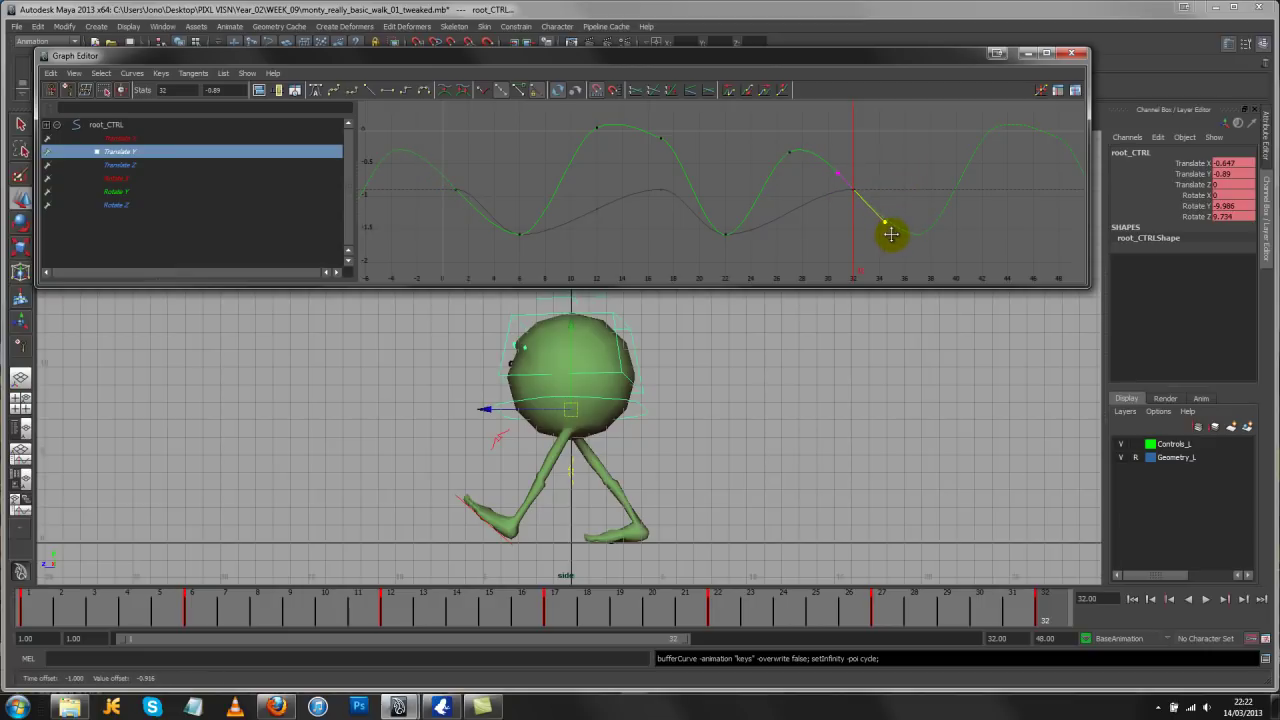
Reframe the graph, rewind the timeline to the start and play the walk cycle
{"action": "right_click_drag", "start_coordinate": [899, 197], "coordinate": [817, 200], "text": "alt"}
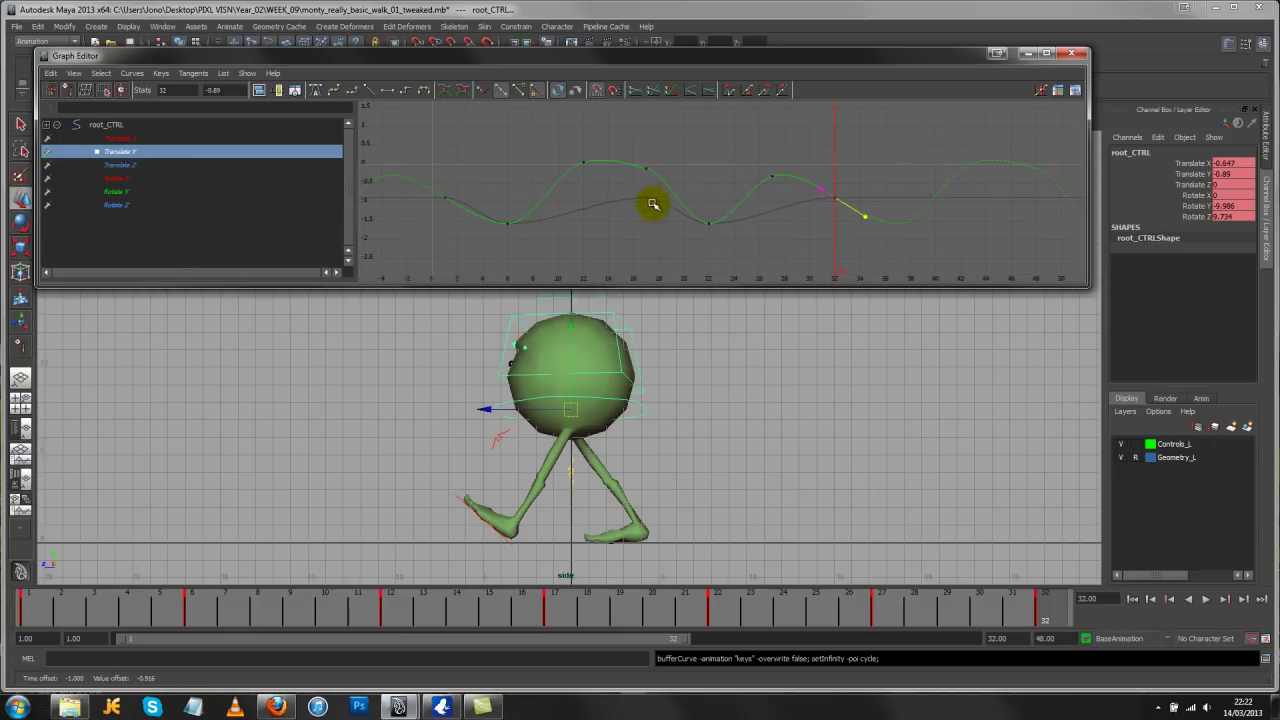
{"action": "middle_click_drag", "start_coordinate": [652, 204], "coordinate": [693, 175], "text": "alt"}
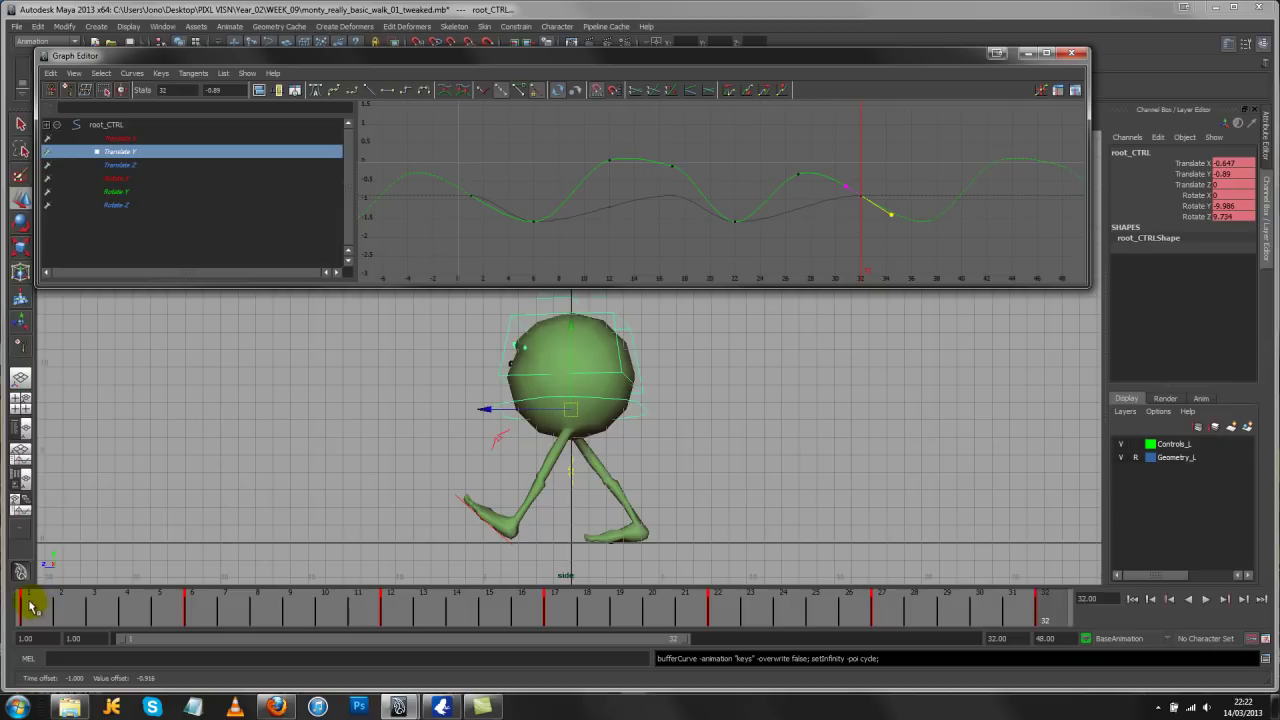
{"action": "mouse_move", "coordinate": [29, 607]}
{"action": "left_mouse_down"}
{"action": "mouse_move", "coordinate": [131, 607]}
{"action": "mouse_move", "coordinate": [213, 636]}
{"action": "mouse_move", "coordinate": [334, 646]}
{"action": "mouse_move", "coordinate": [177, 646]}
{"action": "mouse_move", "coordinate": [820, 643]}
{"action": "mouse_move", "coordinate": [1198, 610]}
{"action": "left_mouse_up"}
{"action": "left_click", "coordinate": [1207, 600]}
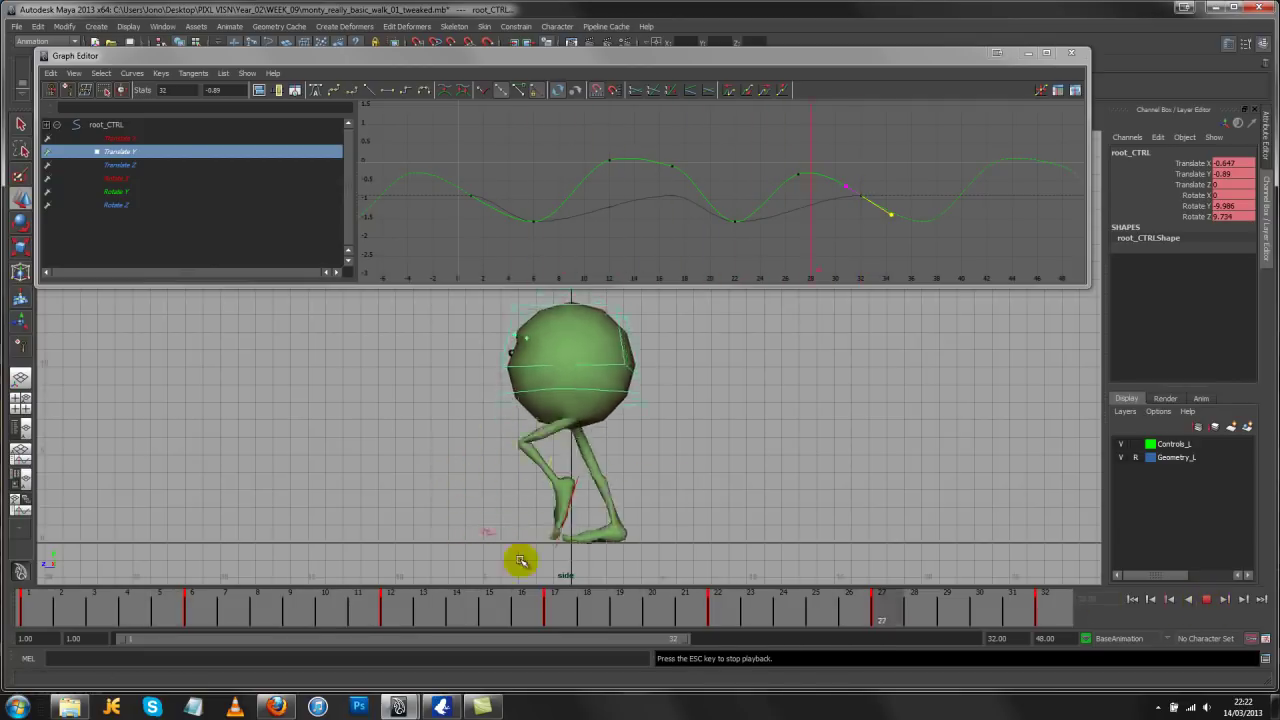
{"action": "left_click", "coordinate": [1207, 600]}
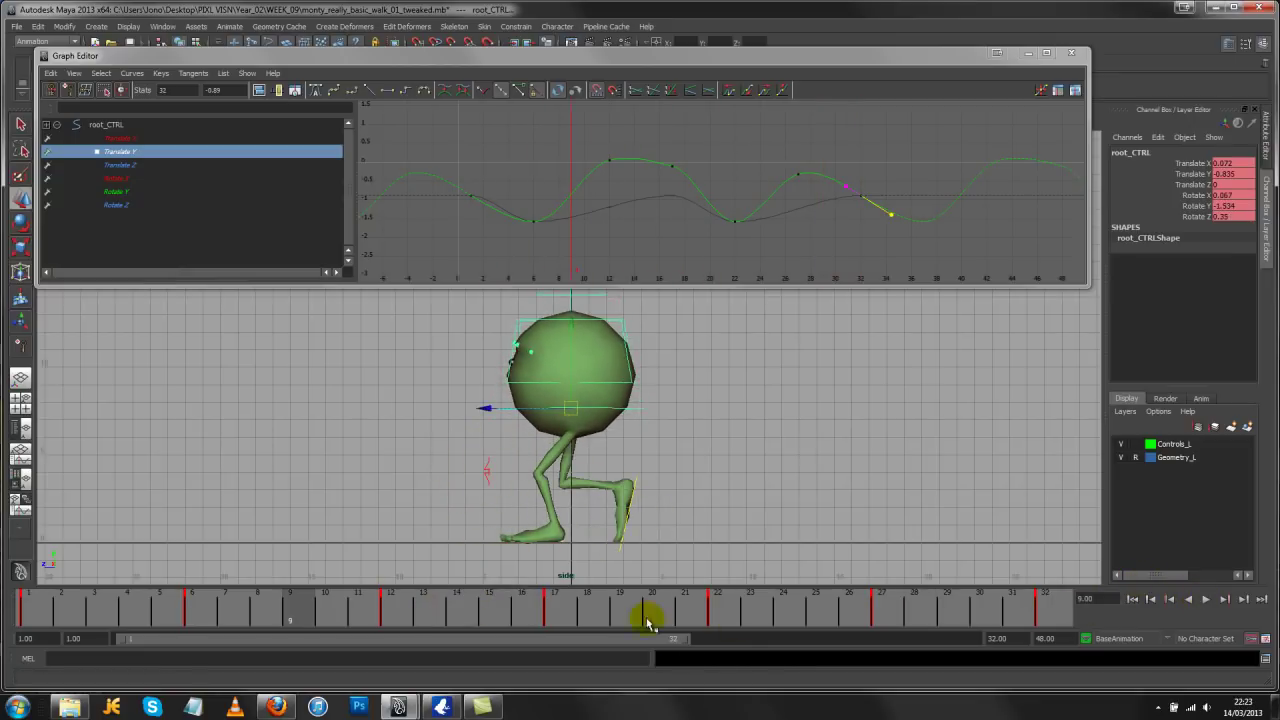
{"action": "left_click", "coordinate": [40, 618]}
{"action": "left_click_drag", "start_coordinate": [40, 618], "coordinate": [914, 680]}
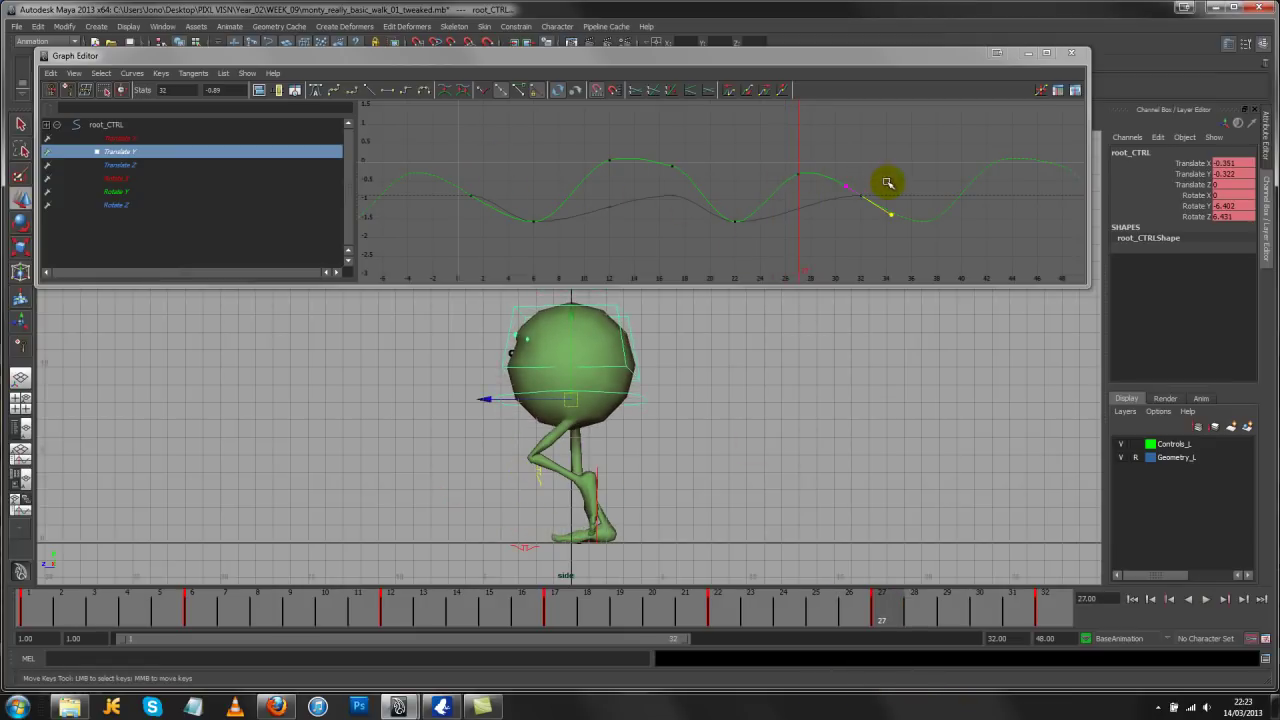
{"action": "left_click_drag", "start_coordinate": [886, 184], "coordinate": [838, 221]}
{"action": "left_click_drag", "start_coordinate": [430, 212], "coordinate": [506, 154], "text": "shift"}
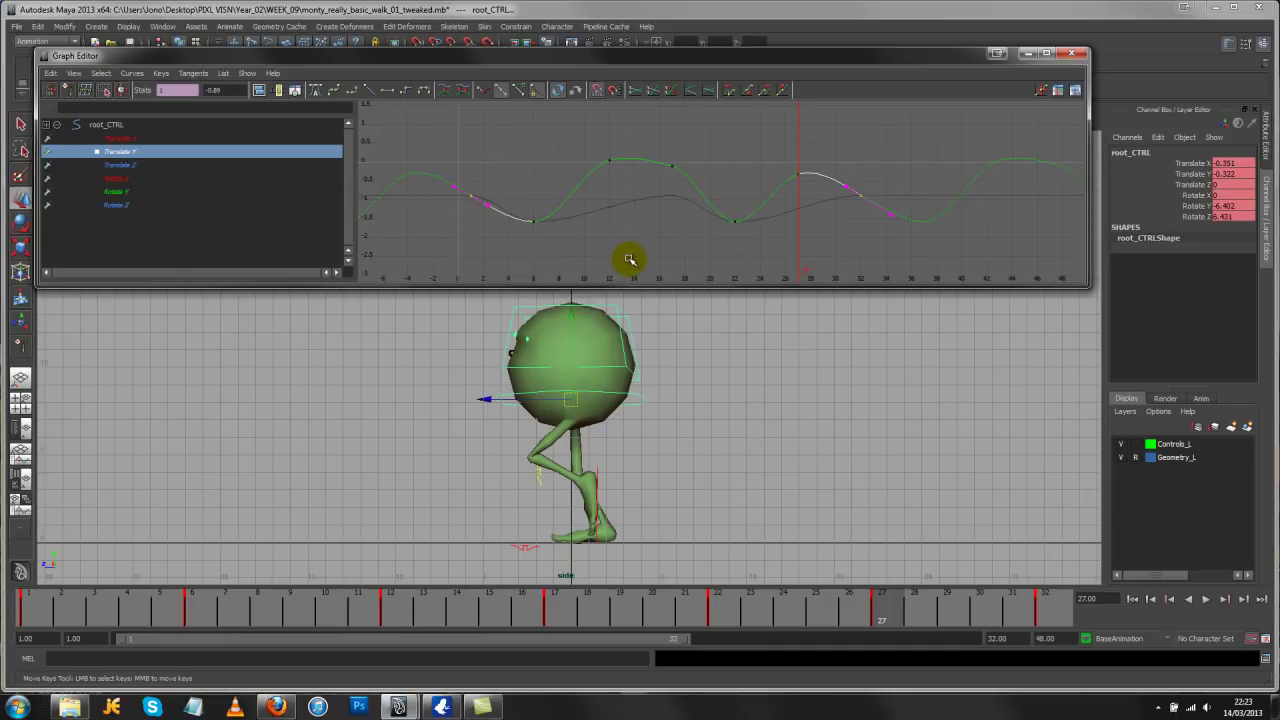
{"action": "right_click_drag", "start_coordinate": [547, 229], "coordinate": [659, 224], "text": "alt"}
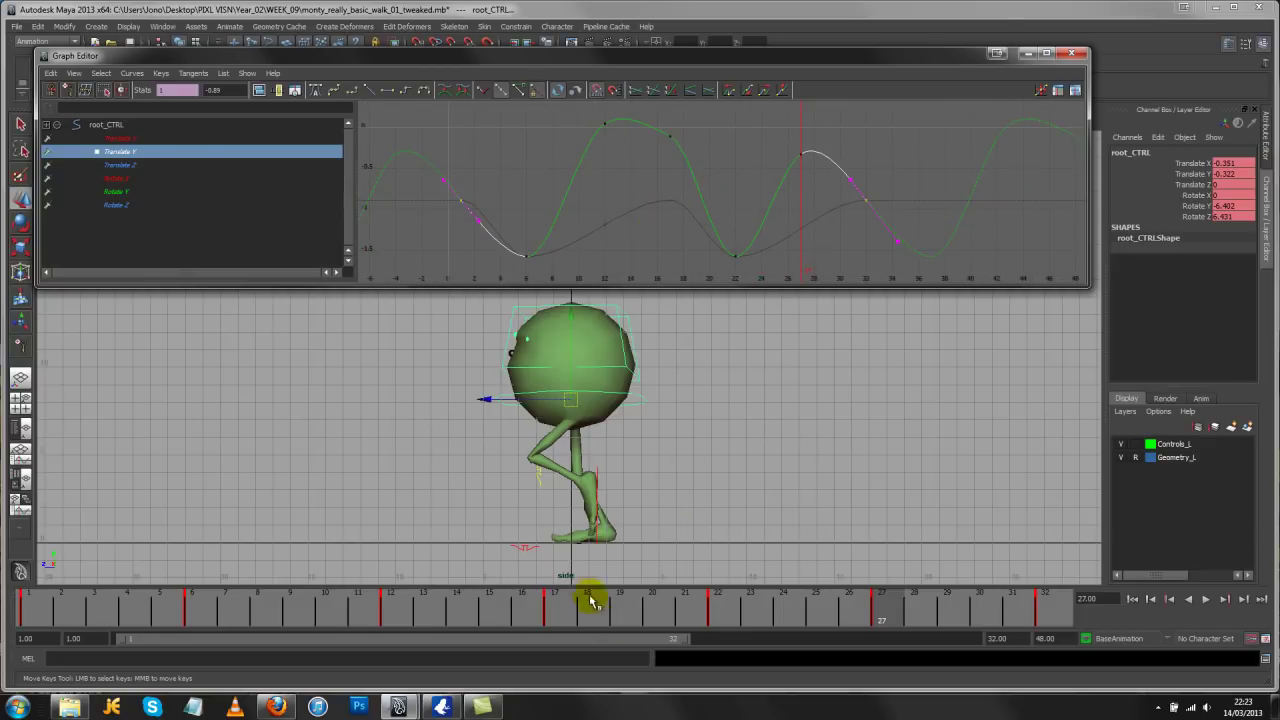
{"action": "left_click", "coordinate": [548, 605]}
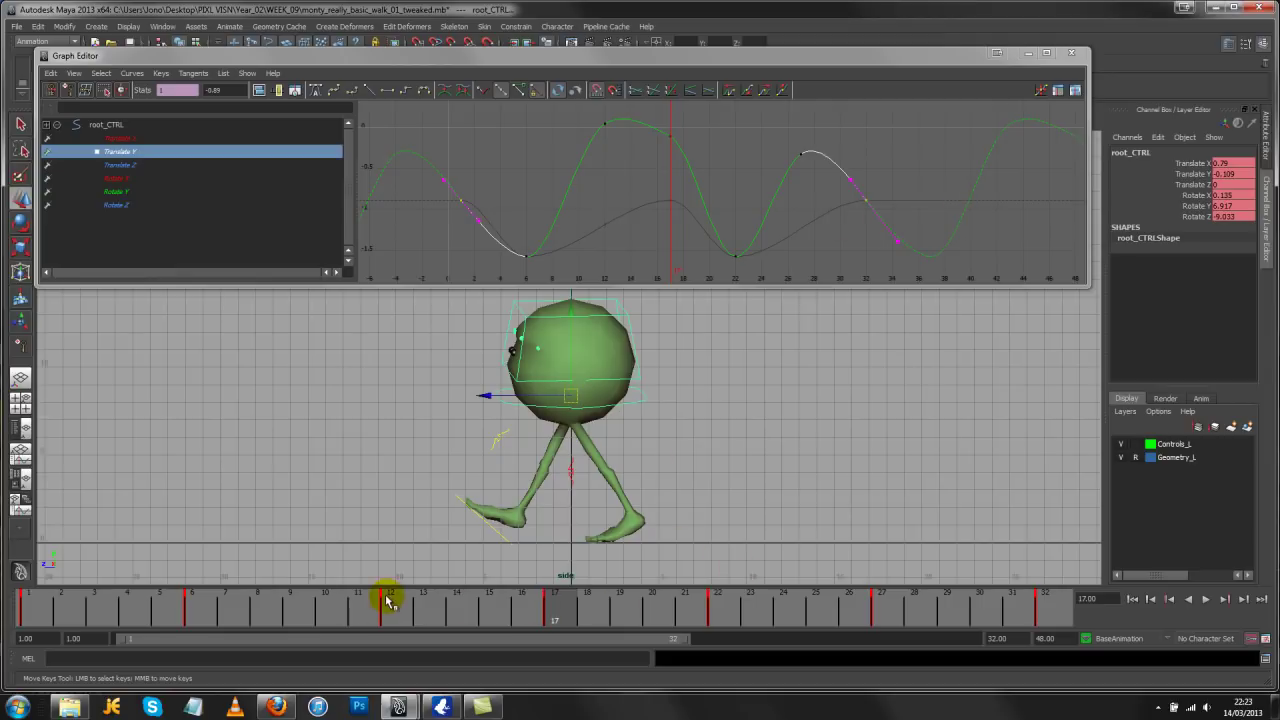
{"action": "left_click_drag", "start_coordinate": [386, 600], "coordinate": [557, 608]}
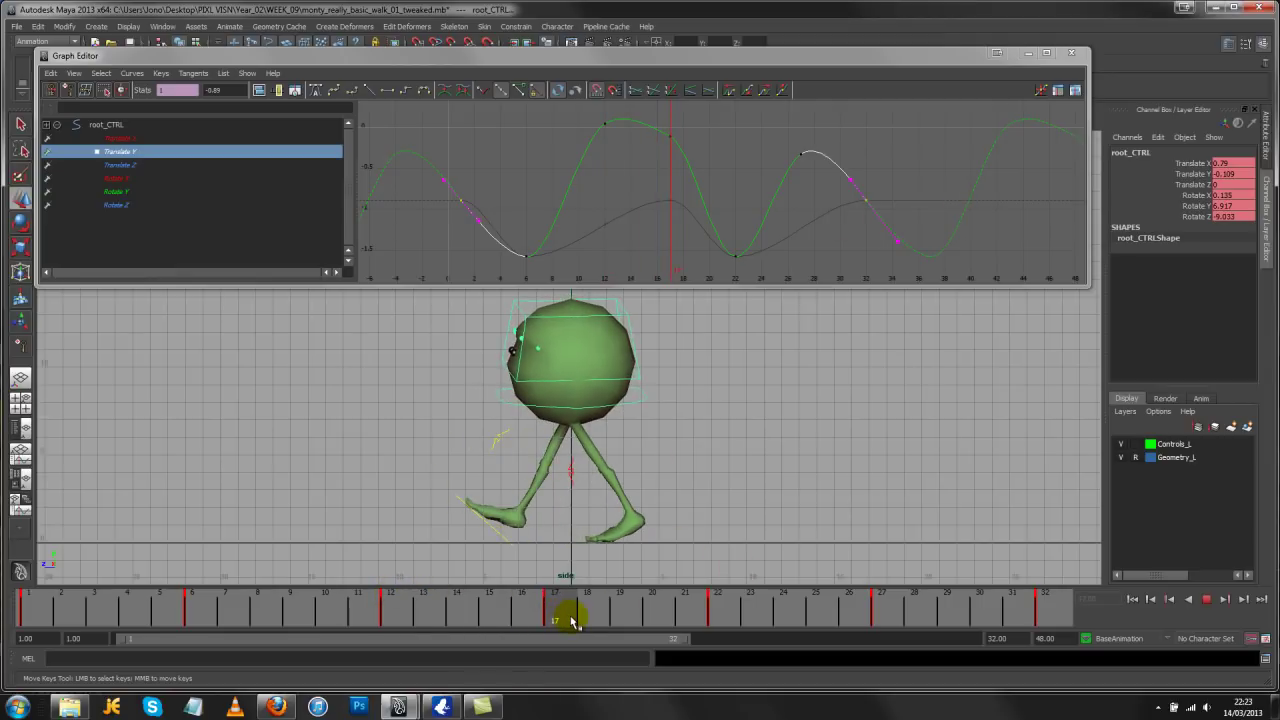
{"action": "left_click", "coordinate": [670, 136]}
Undo lowering the frame-17 key, then raise the right-hand Translate Y keys slightly
{"action": "middle_click_drag", "start_coordinate": [663, 157], "coordinate": [673, 261]}
{"action": "right_click_drag", "start_coordinate": [851, 226], "coordinate": [662, 207], "text": "alt"}
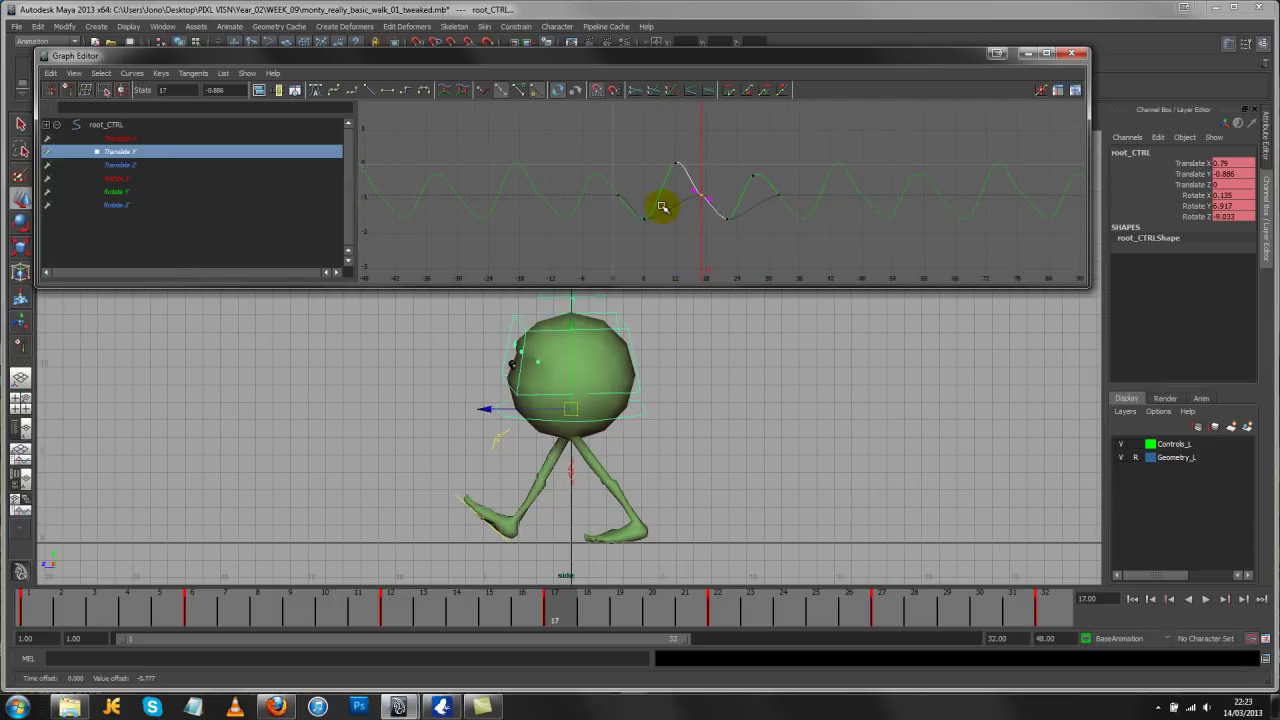
{"action": "key", "text": "ctrl+z"}
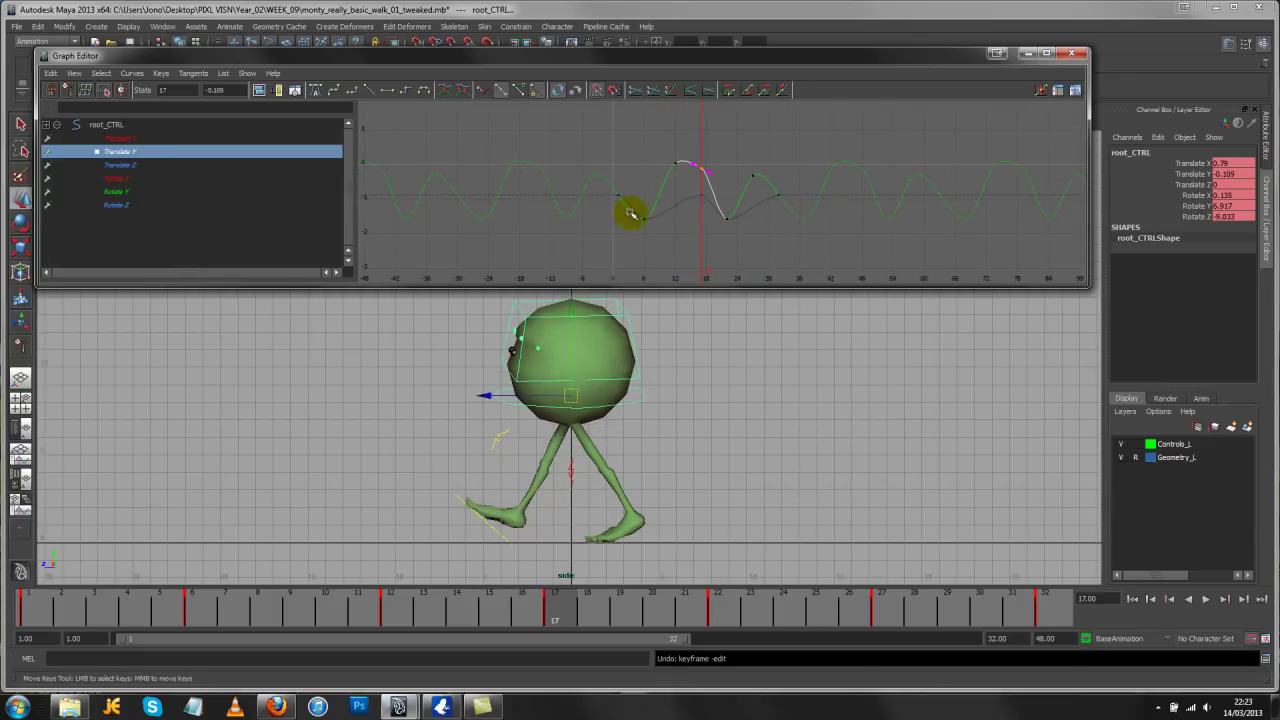
{"action": "key", "text": "a"}
{"action": "left_click_drag", "start_coordinate": [878, 184], "coordinate": [440, 214]}
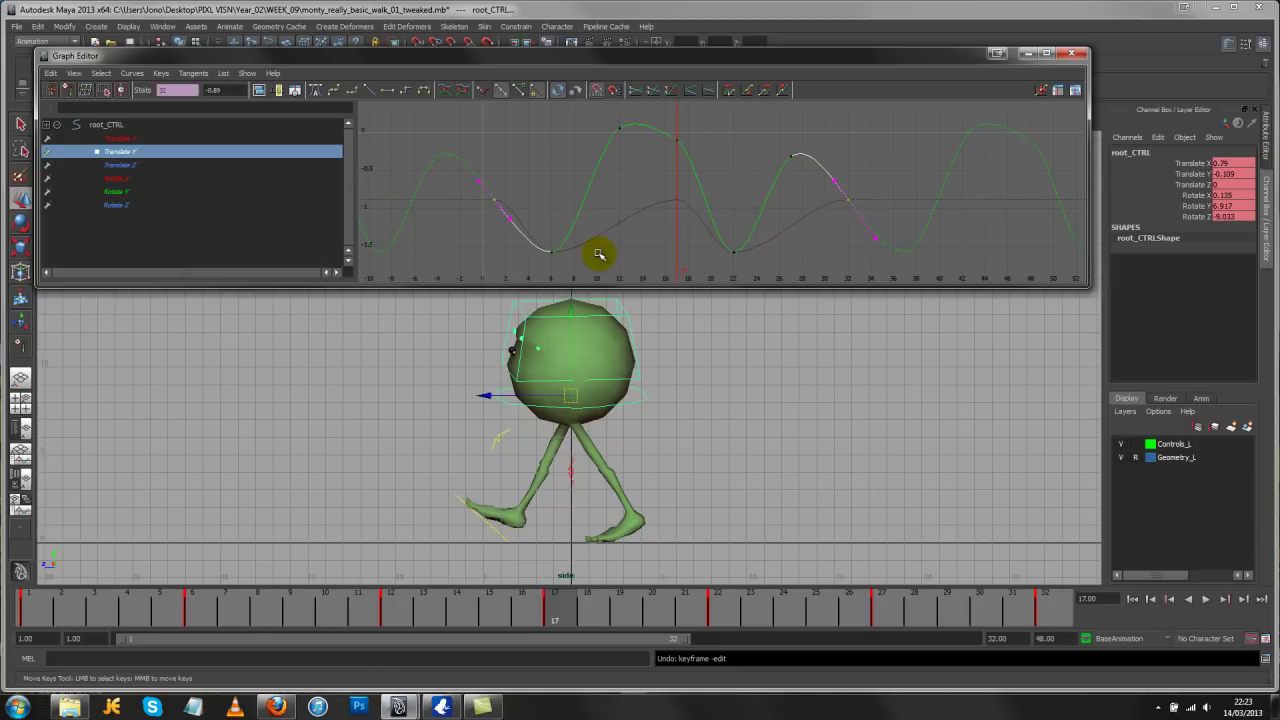
{"action": "middle_click_drag", "start_coordinate": [600, 251], "coordinate": [598, 233]}
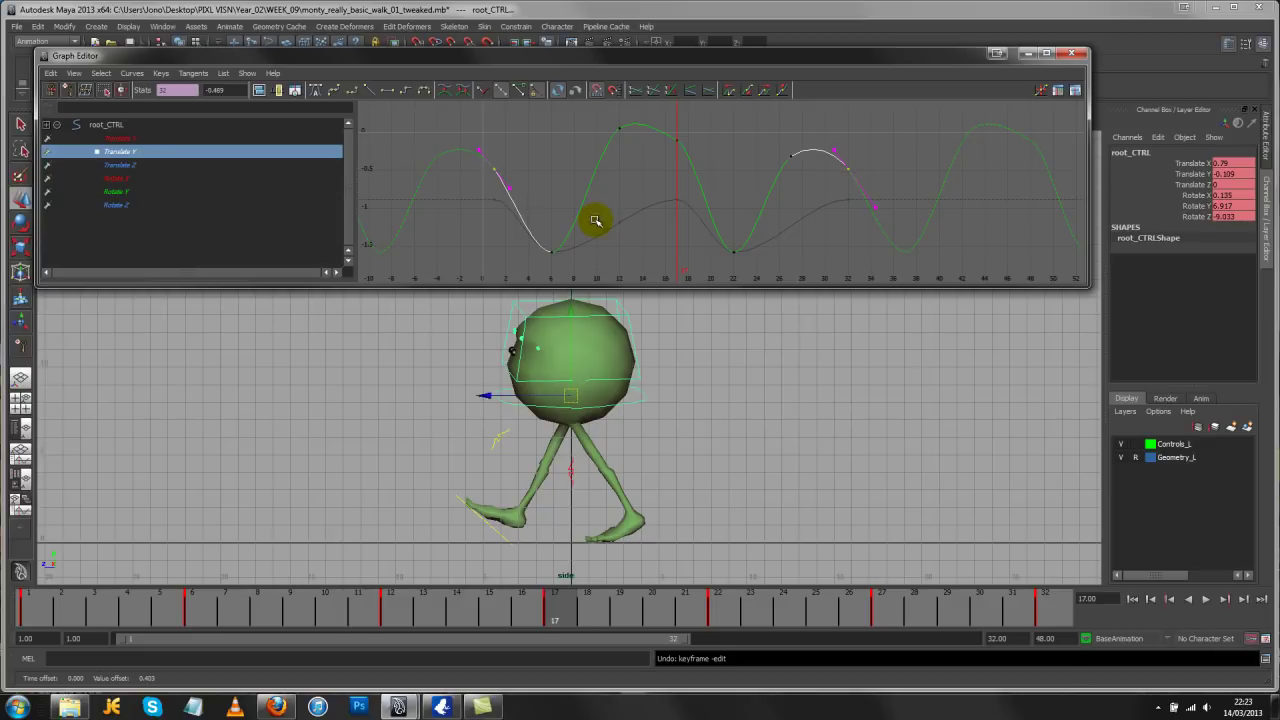
Select the frame-27 key, then the keys at frames 32 and 2
{"action": "right_click_drag", "start_coordinate": [804, 176], "coordinate": [661, 210], "text": "alt"}
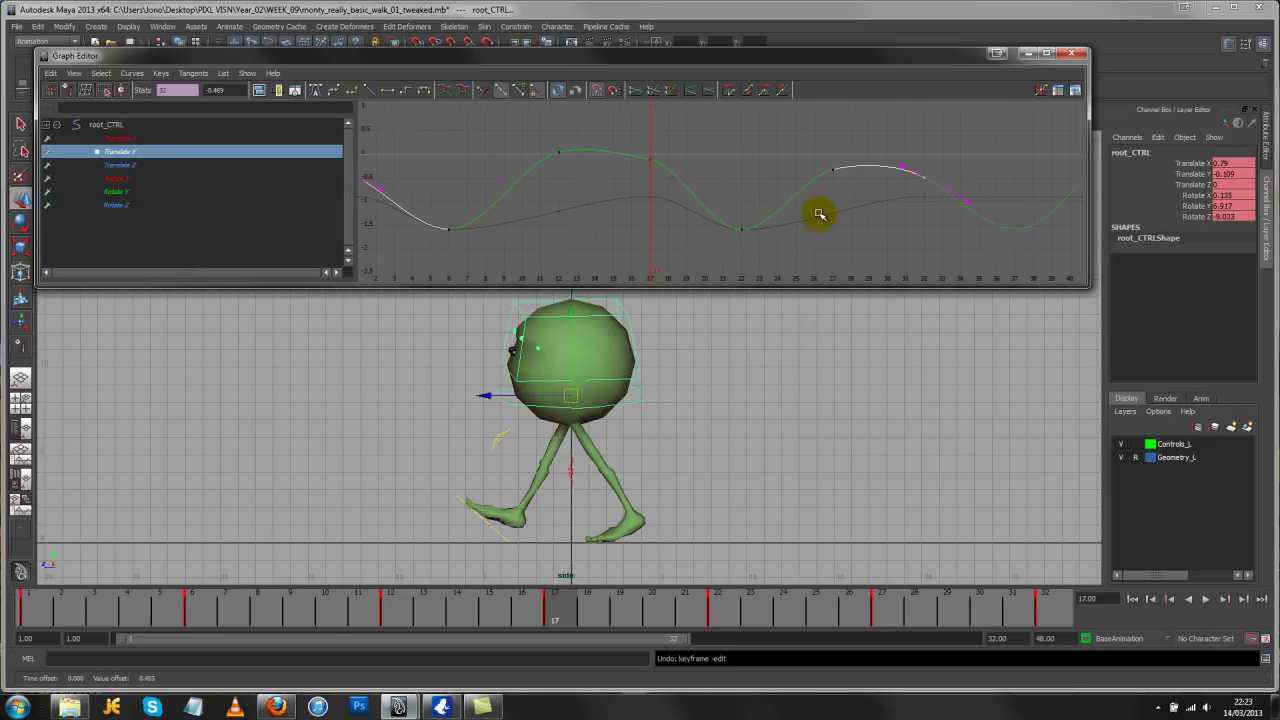
{"action": "right_click_drag", "start_coordinate": [819, 214], "coordinate": [791, 142], "text": "alt"}
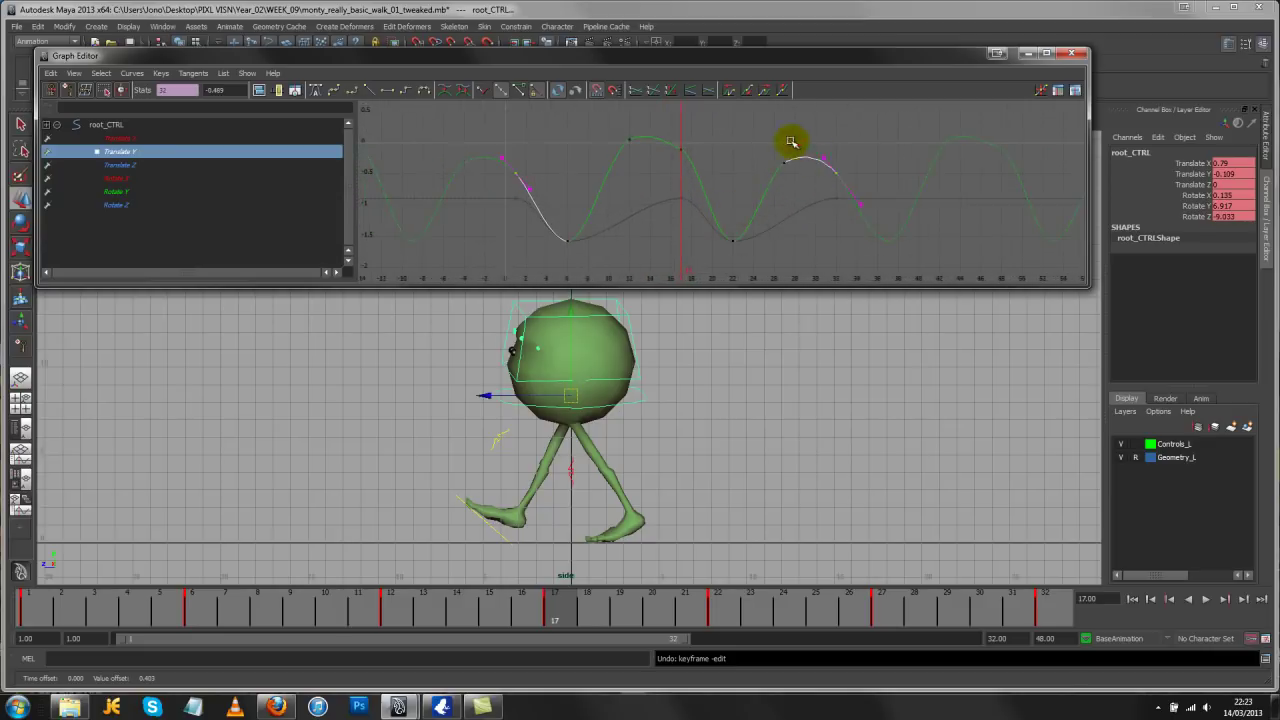
{"action": "left_click_drag", "start_coordinate": [770, 193], "coordinate": [773, 183]}
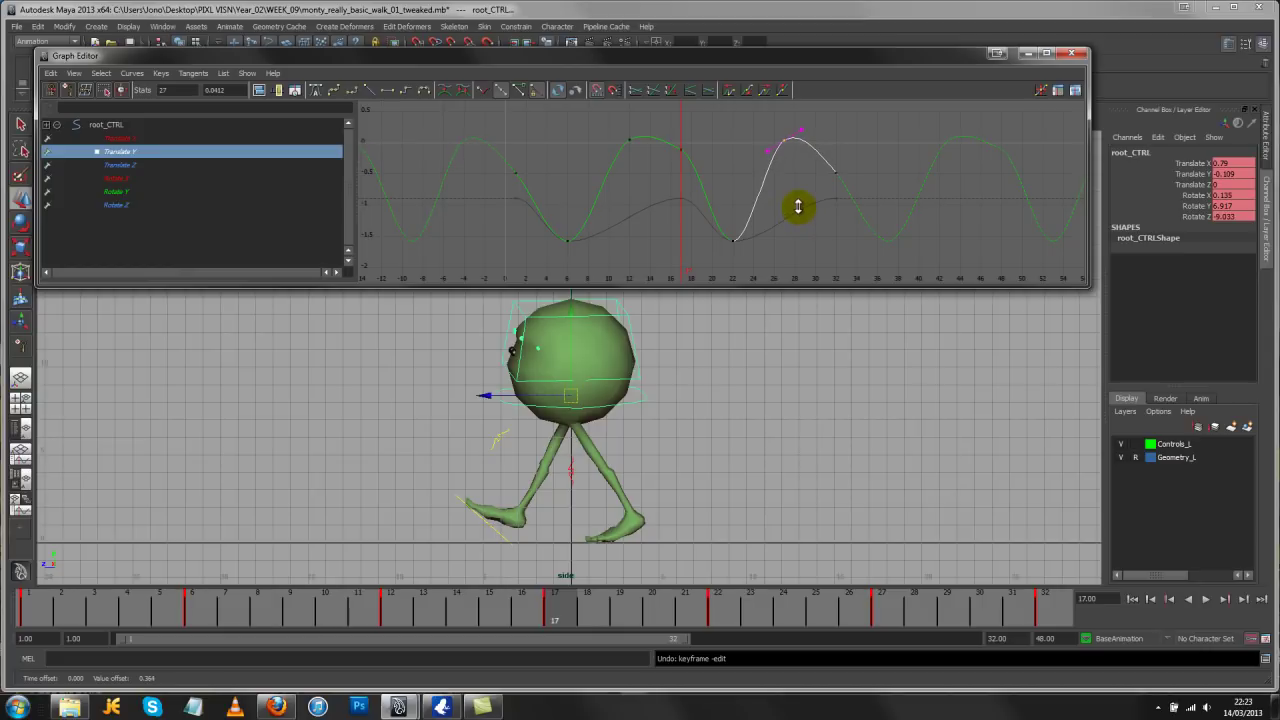
{"action": "right_click_drag", "start_coordinate": [758, 183], "coordinate": [890, 181], "text": "alt"}
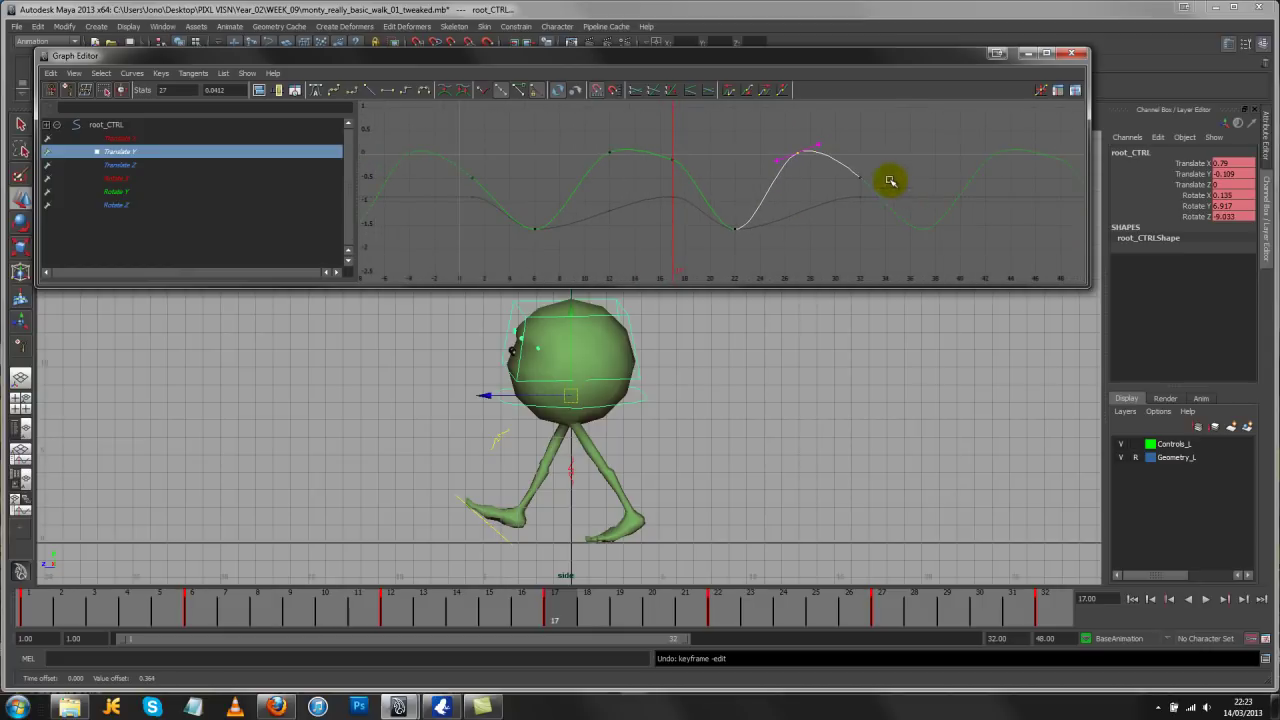
{"action": "left_click", "coordinate": [857, 178]}
{"action": "left_click", "coordinate": [474, 179], "text": "shift"}
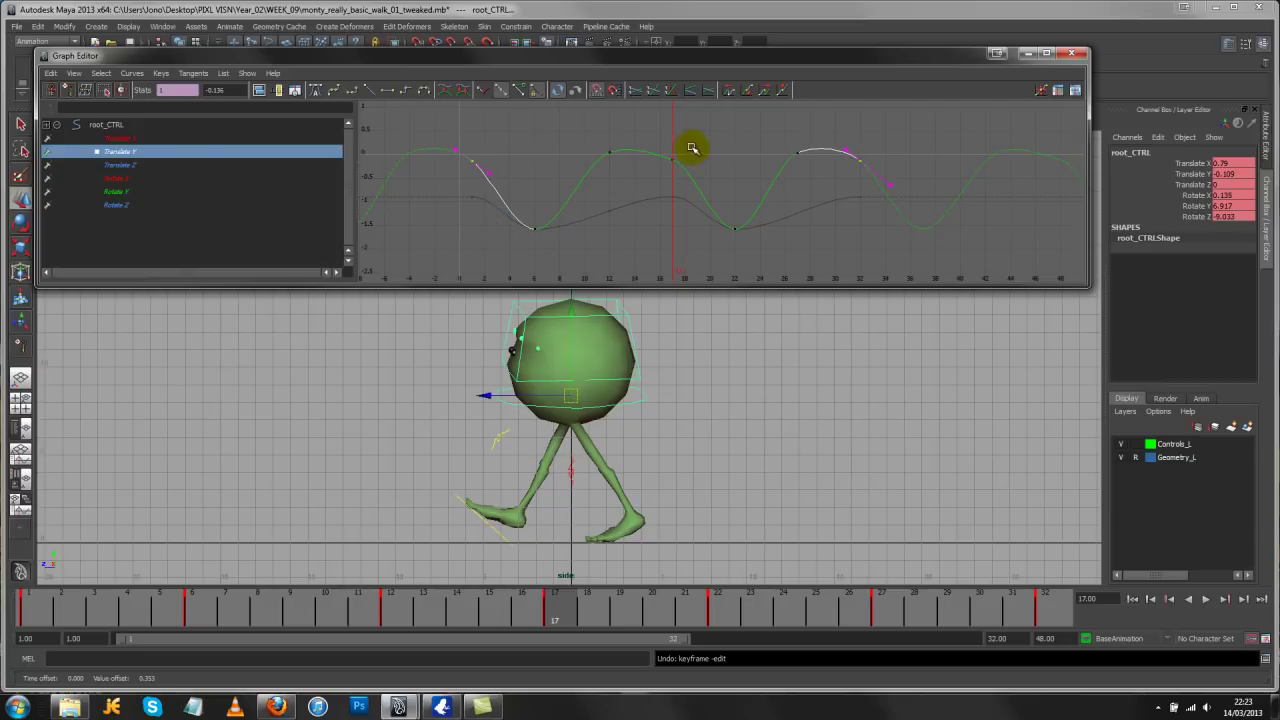
Zoom out to show many repeating cycles and play the walk animation
{"action": "right_click_drag", "start_coordinate": [678, 170], "coordinate": [619, 171], "text": "alt"}
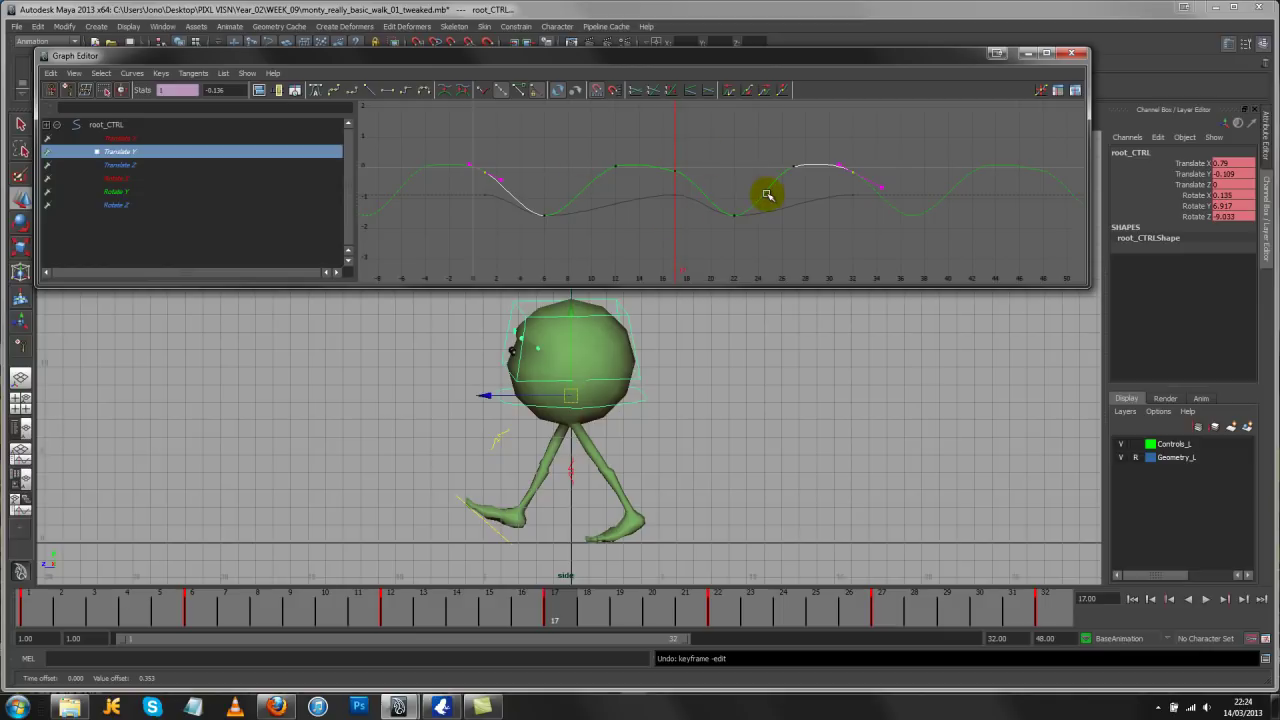
{"action": "right_click_drag", "start_coordinate": [817, 191], "coordinate": [731, 214], "text": "alt"}
{"action": "left_click", "coordinate": [1207, 599]}
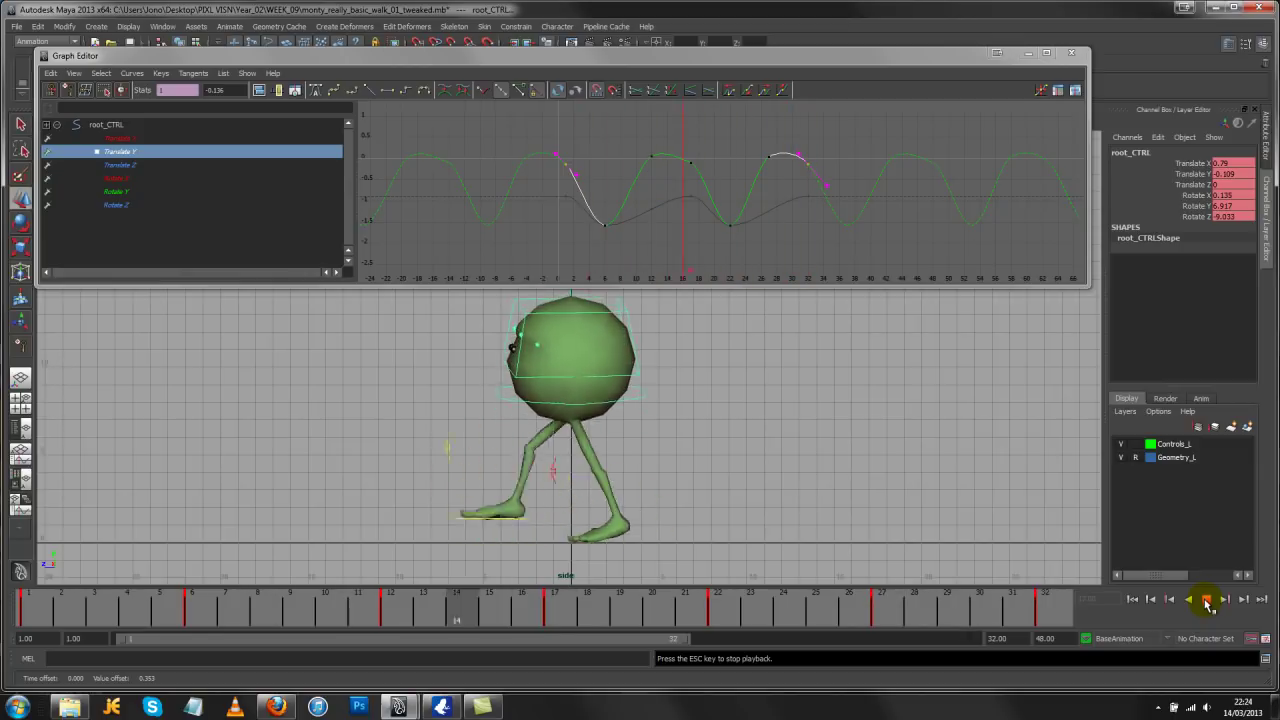
Stop playback and sharpen the tangent of the frame-6 low Translate Y key
{"action": "left_click", "coordinate": [1207, 600]}
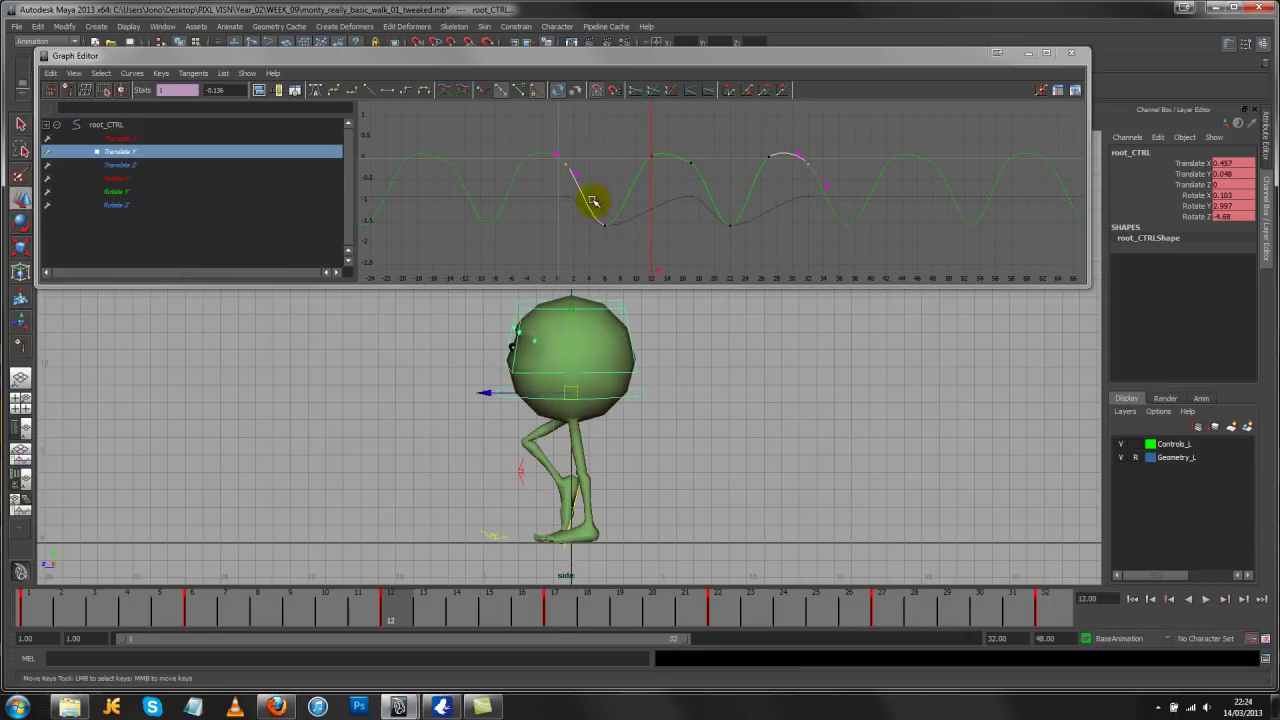
{"action": "mouse_move", "coordinate": [386, 606]}
{"action": "left_mouse_down"}
{"action": "mouse_move", "coordinate": [243, 600]}
{"action": "mouse_move", "coordinate": [462, 610]}
{"action": "mouse_move", "coordinate": [194, 600]}
{"action": "mouse_move", "coordinate": [100, 580]}
{"action": "mouse_move", "coordinate": [303, 606]}
{"action": "mouse_move", "coordinate": [120, 589]}
{"action": "mouse_move", "coordinate": [195, 596]}
{"action": "left_mouse_up"}
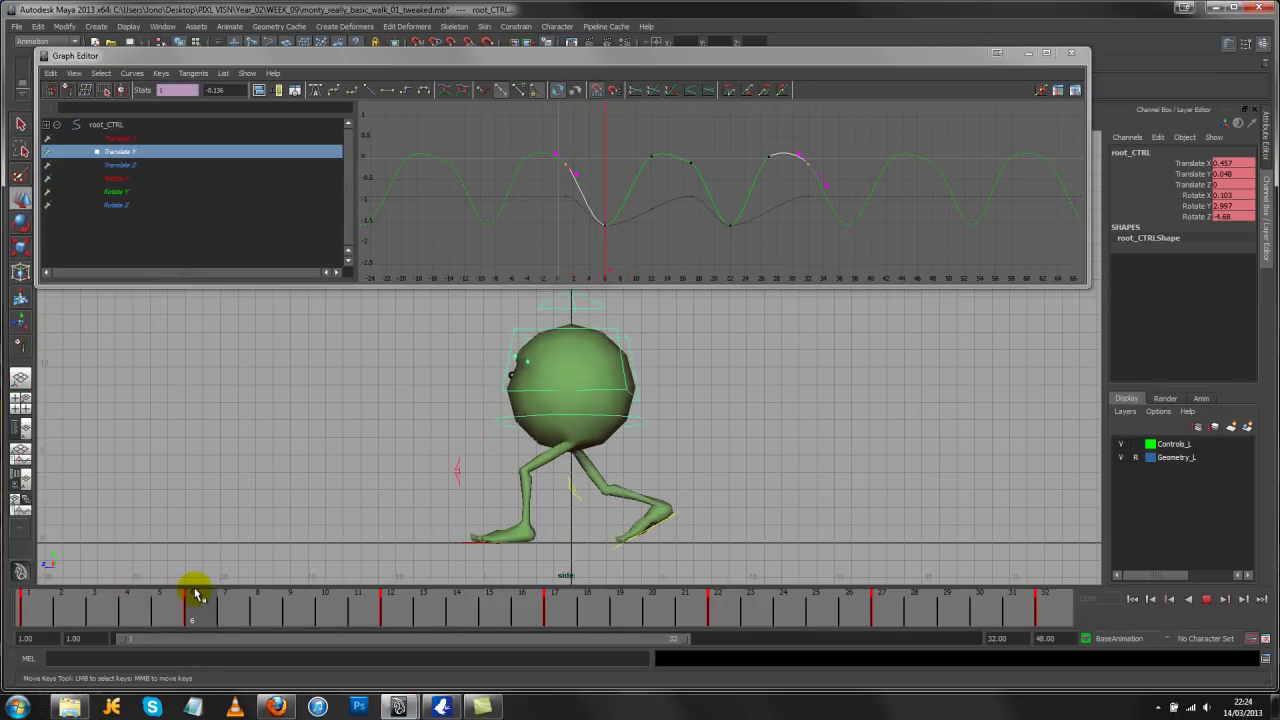
{"action": "right_click_drag", "start_coordinate": [545, 180], "coordinate": [758, 175], "text": "alt"}
{"action": "right_click_drag", "start_coordinate": [845, 213], "coordinate": [637, 170], "text": "alt"}
{"action": "left_click", "coordinate": [642, 143]}
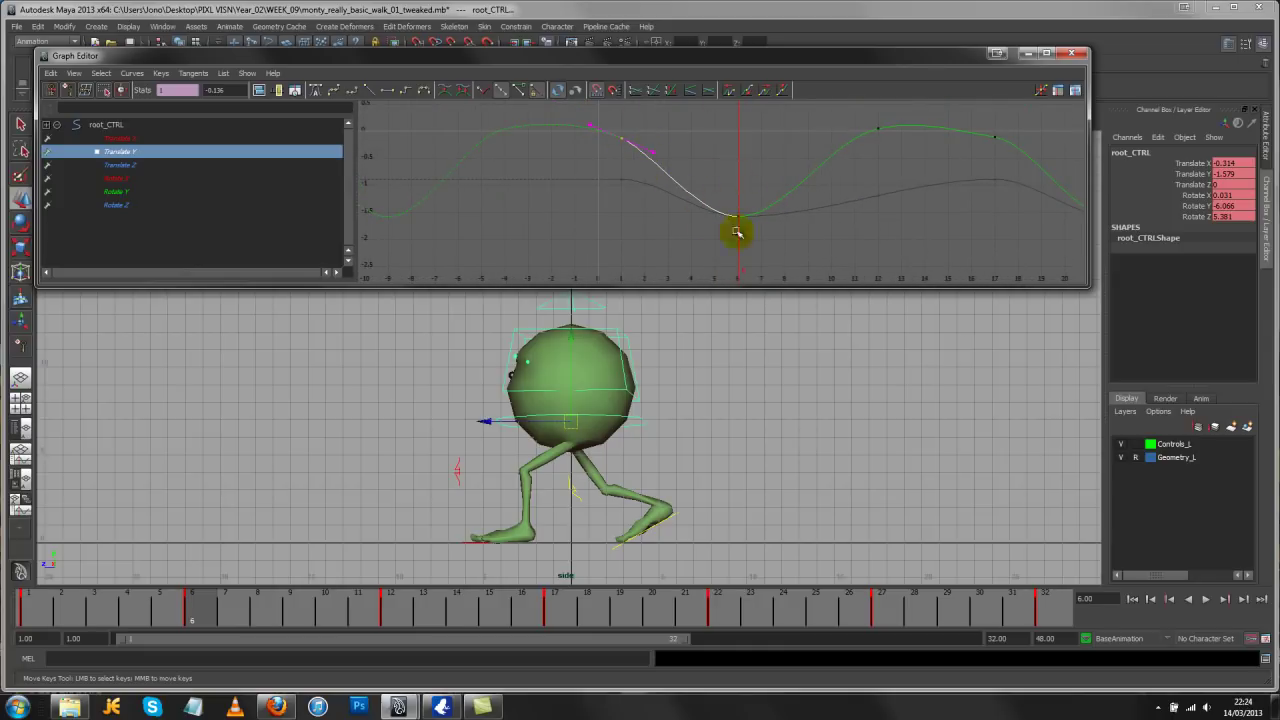
{"action": "left_click_drag", "start_coordinate": [708, 234], "coordinate": [710, 235]}
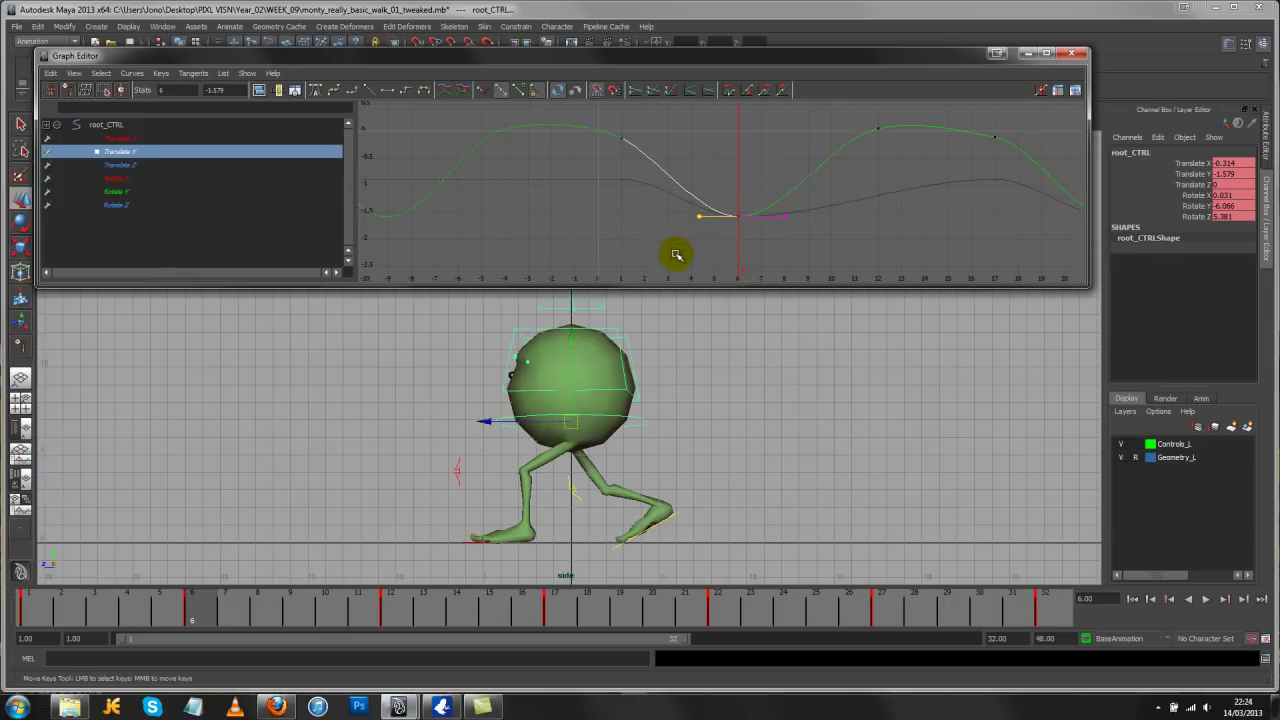
{"action": "middle_click_drag", "start_coordinate": [677, 255], "coordinate": [681, 234]}
{"action": "middle_click_drag", "start_coordinate": [716, 193], "coordinate": [691, 243]}
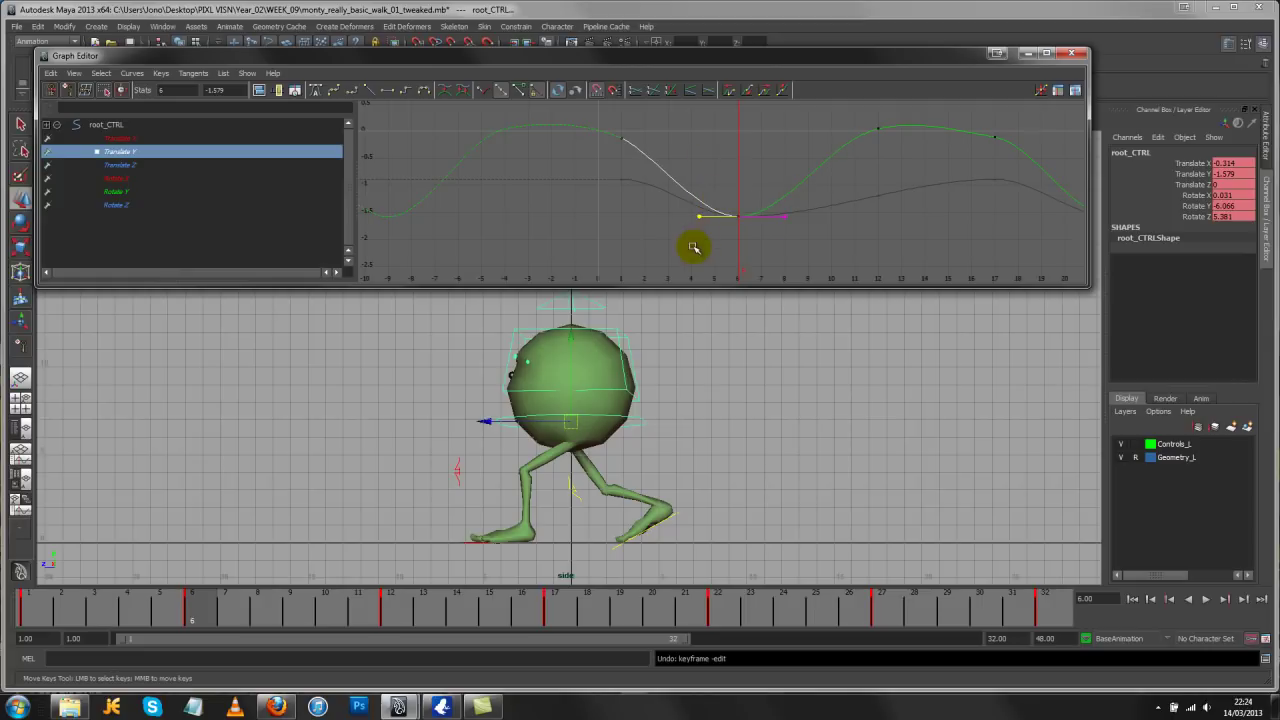
{"action": "key", "text": "ctrl+z"}
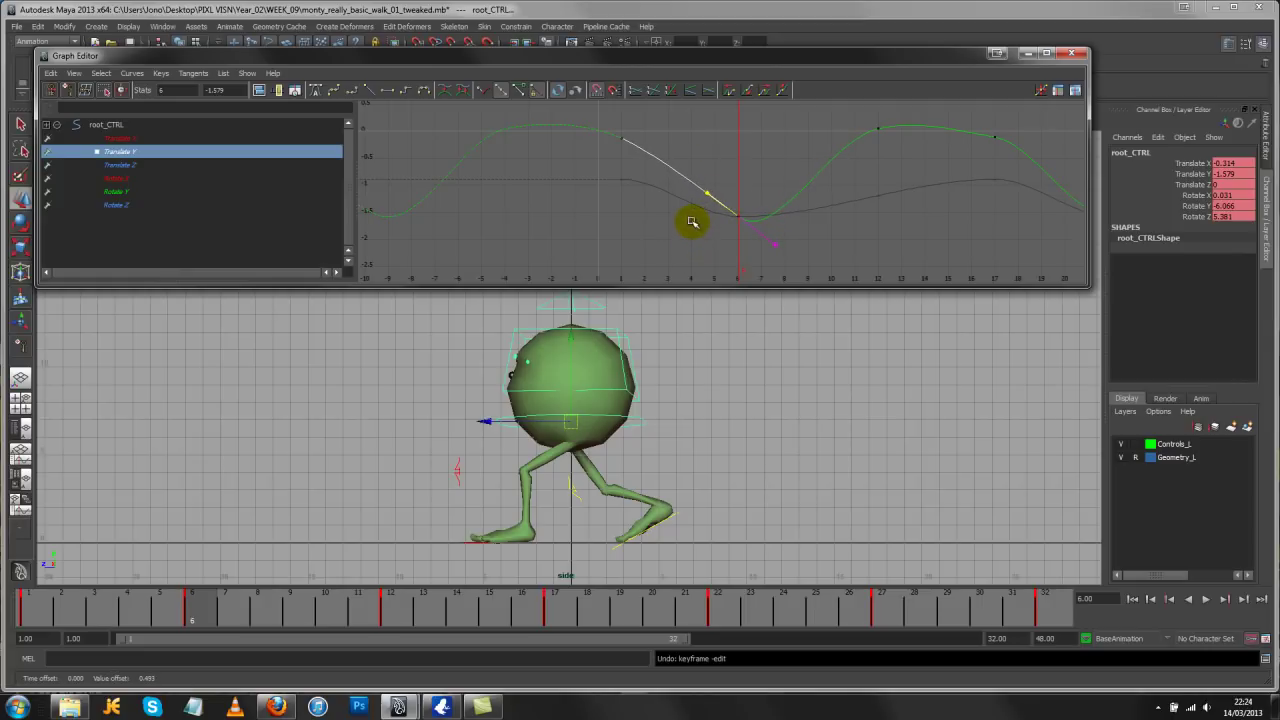
Select the frame-22 low key, then the keys around frames 25–31
{"action": "right_click_drag", "start_coordinate": [809, 214], "coordinate": [865, 203], "text": "alt+shift"}
{"action": "middle_click_drag", "start_coordinate": [865, 203], "coordinate": [735, 176], "text": "alt"}
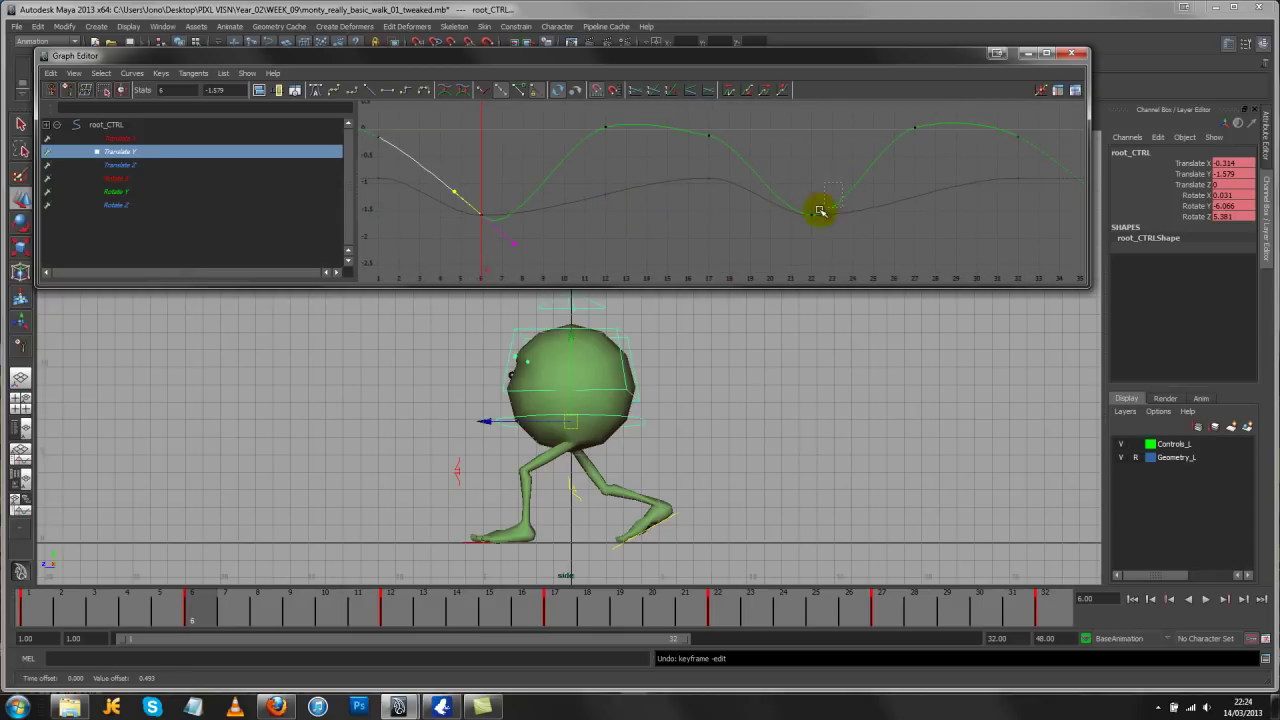
{"action": "left_click_drag", "start_coordinate": [819, 211], "coordinate": [806, 186]}
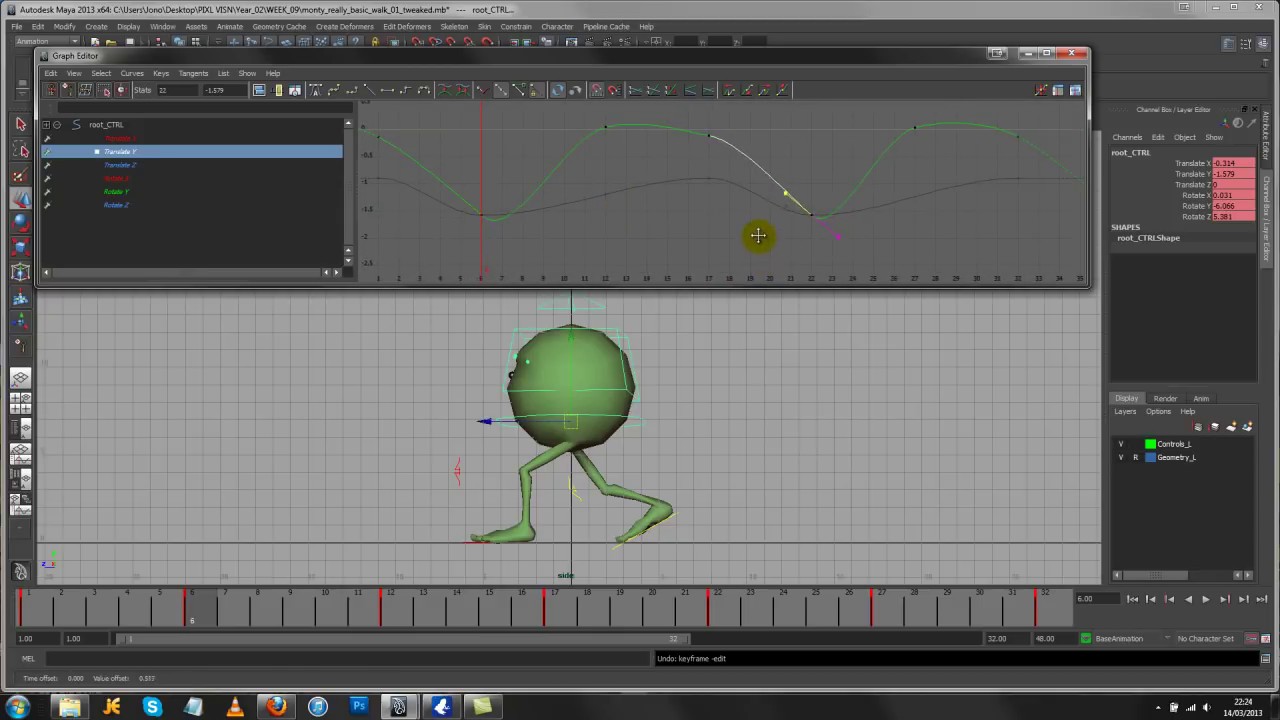
{"action": "right_click_drag", "start_coordinate": [814, 220], "coordinate": [803, 217], "text": "alt+shift"}
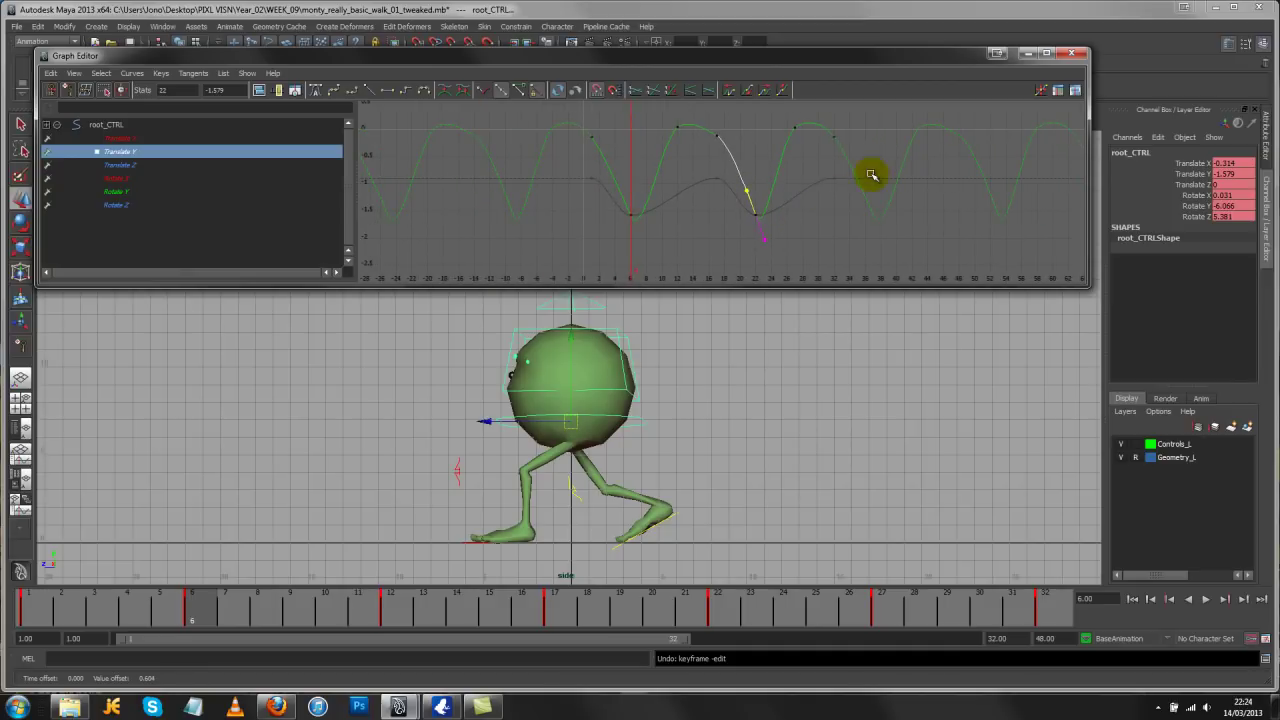
{"action": "right_click_drag", "start_coordinate": [869, 174], "coordinate": [838, 172], "text": "alt+shift"}
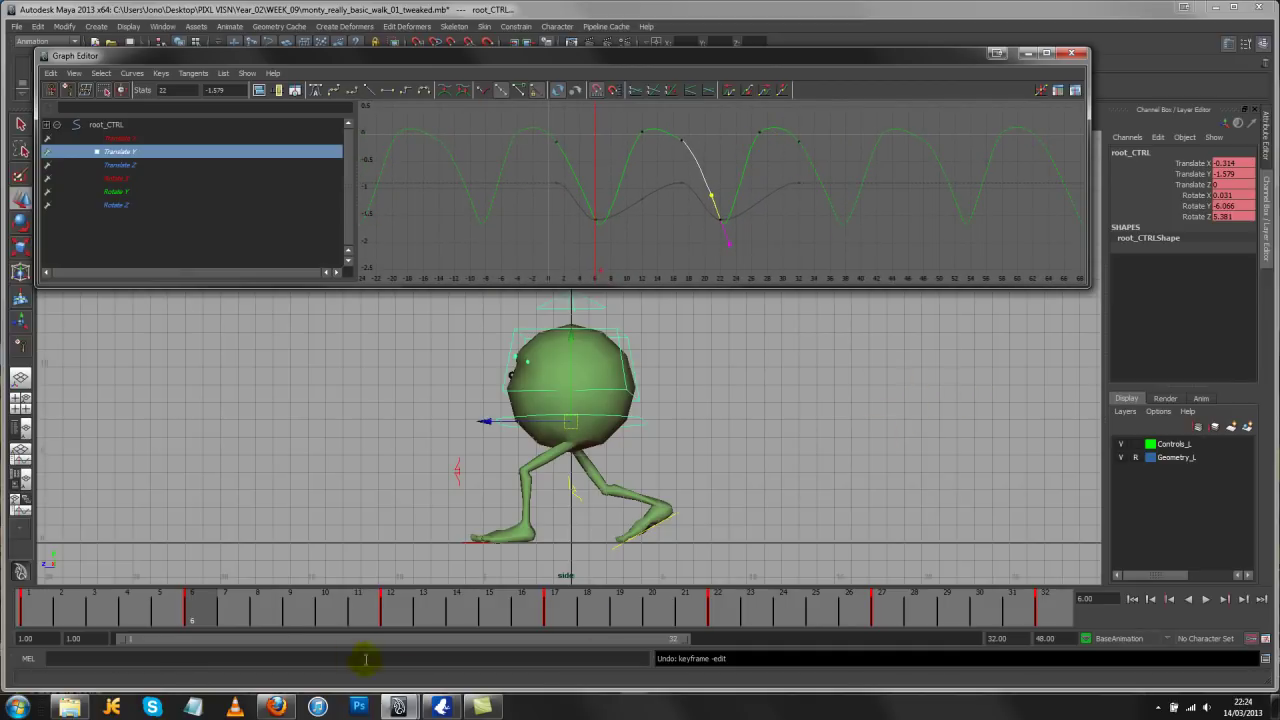
{"action": "right_click_drag", "start_coordinate": [616, 231], "coordinate": [755, 189], "text": "alt+shift"}
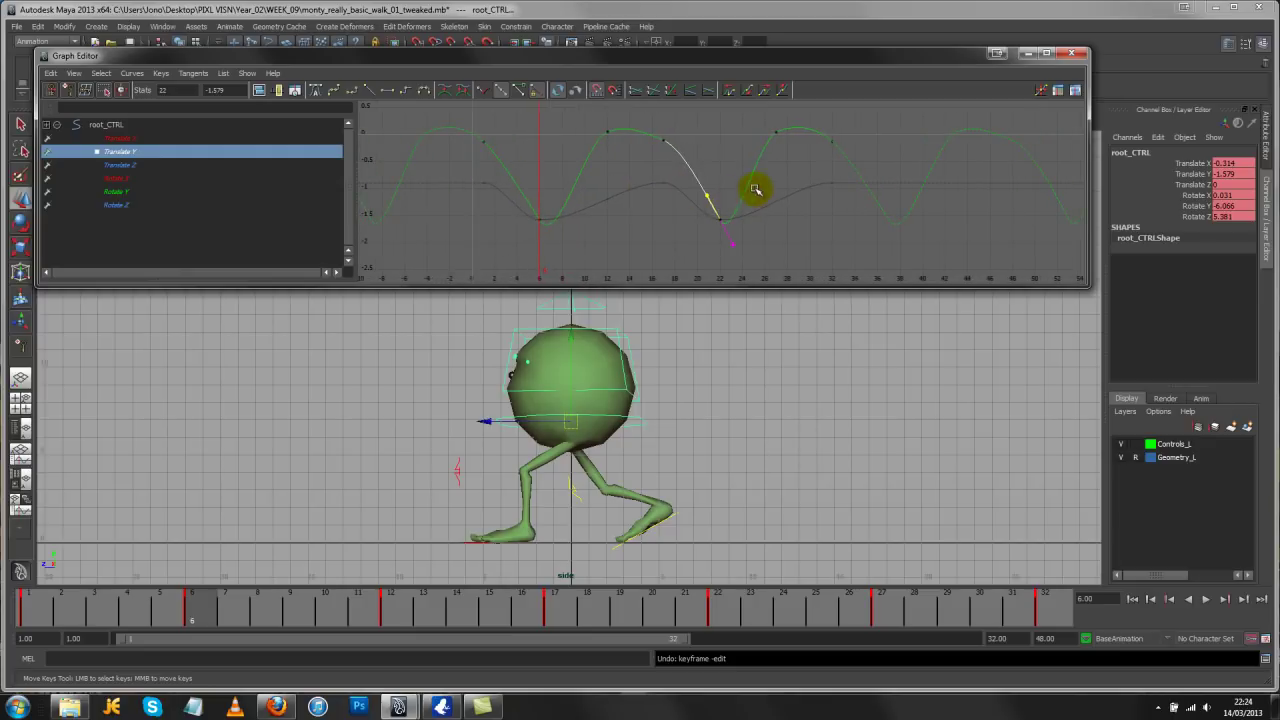
{"action": "left_click_drag", "start_coordinate": [666, 118], "coordinate": [595, 151]}
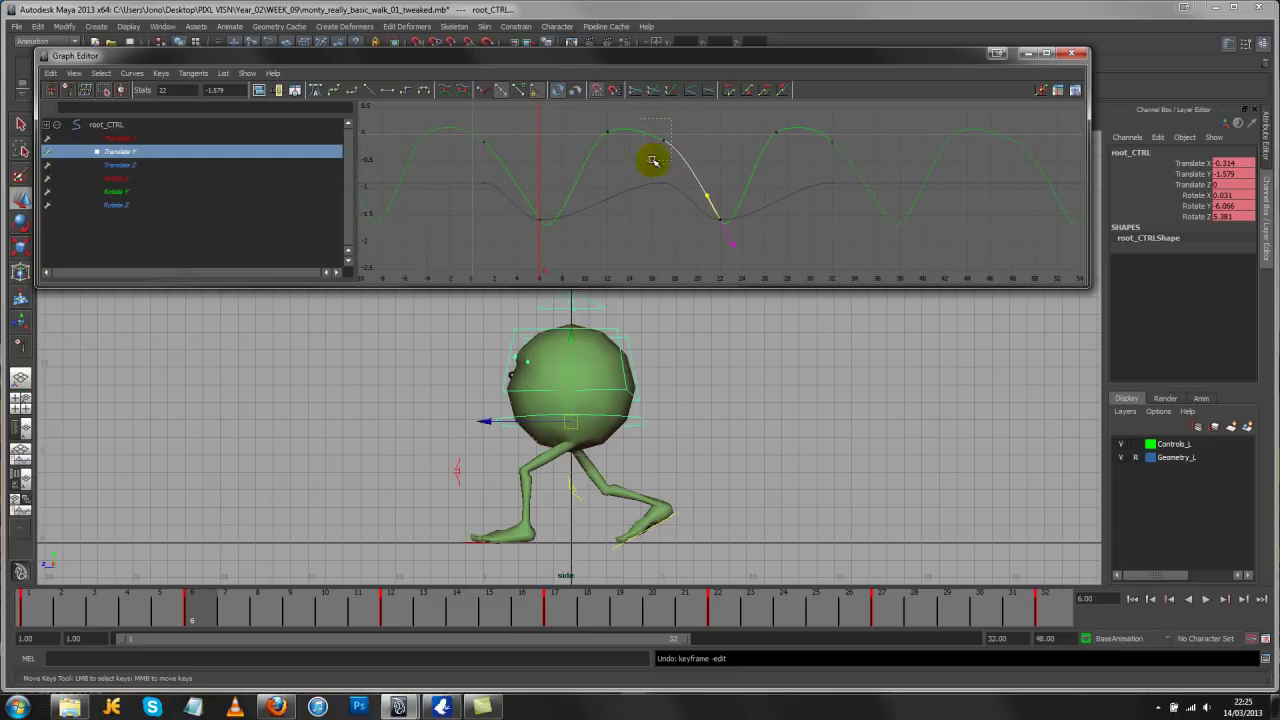
{"action": "left_click_drag", "start_coordinate": [850, 148], "coordinate": [851, 154]}
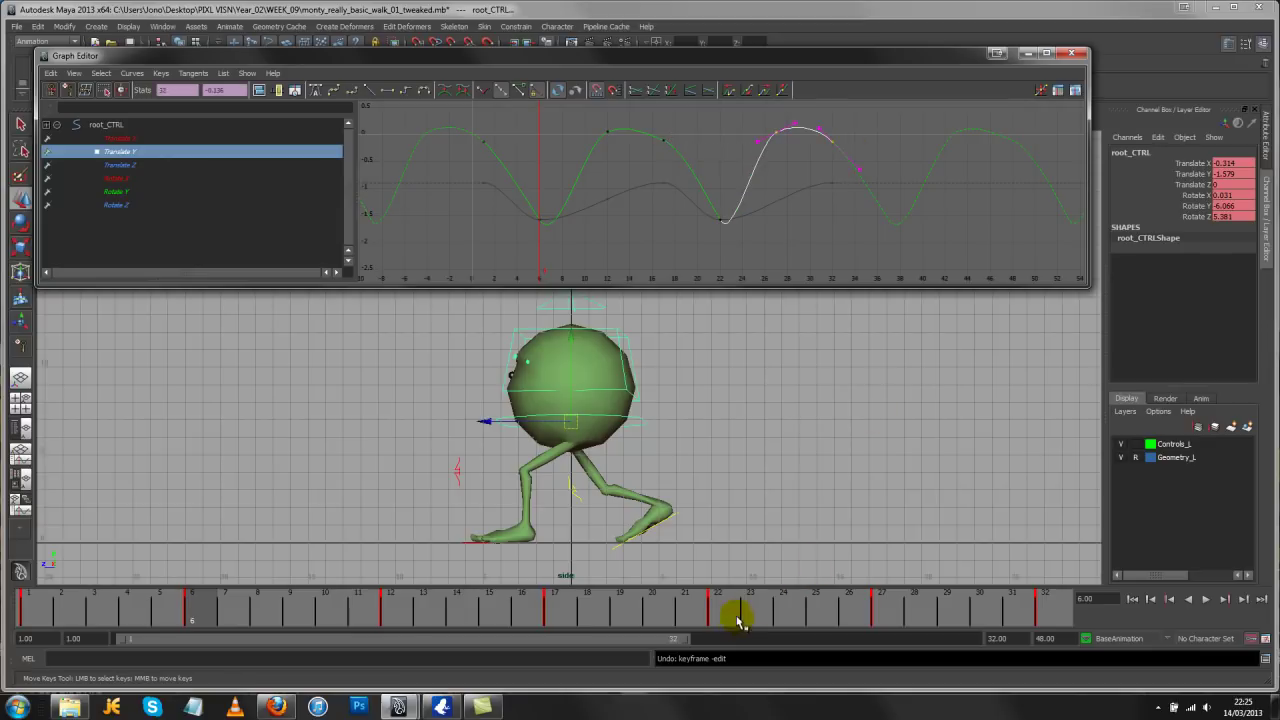
Scrub the timeline between frames 12 and 27 to check the walk poses
{"action": "left_click", "coordinate": [719, 620]}
{"action": "left_click_drag", "start_coordinate": [719, 620], "coordinate": [1043, 612]}
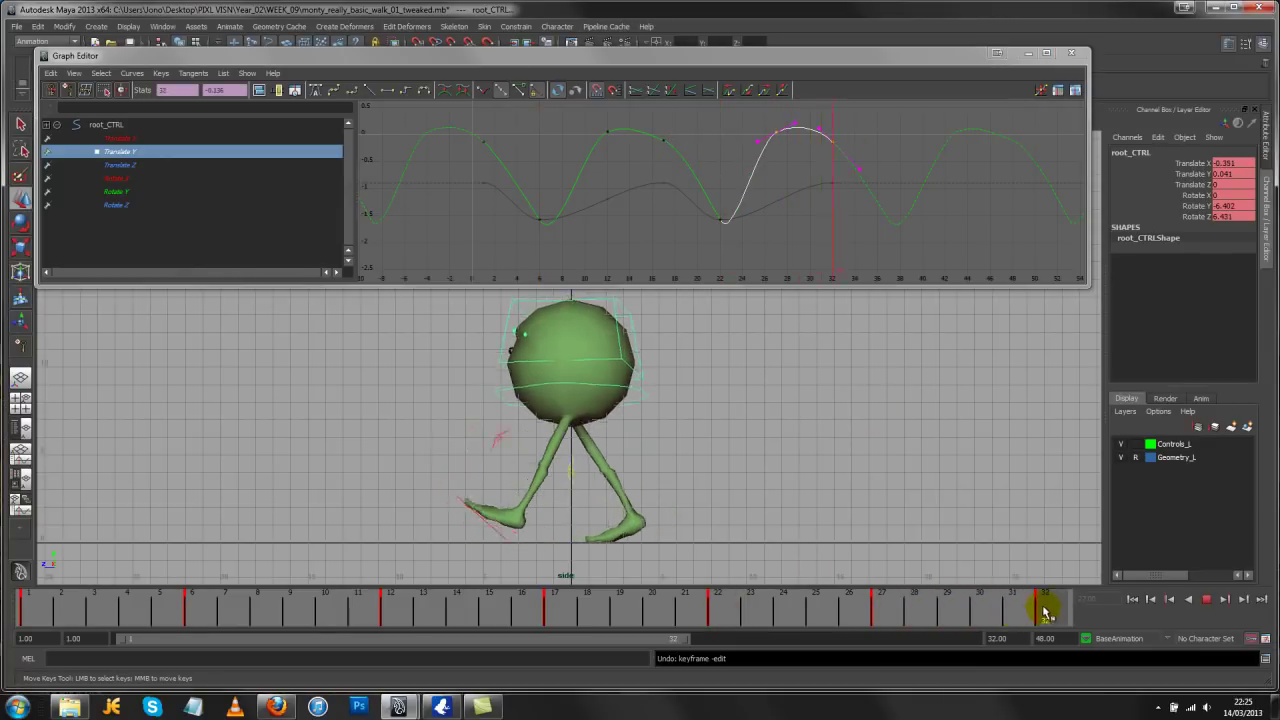
{"action": "mouse_move", "coordinate": [220, 606]}
{"action": "left_mouse_down"}
{"action": "mouse_move", "coordinate": [206, 600]}
{"action": "mouse_move", "coordinate": [375, 618]}
{"action": "mouse_move", "coordinate": [560, 609]}
{"action": "mouse_move", "coordinate": [394, 613]}
{"action": "left_mouse_up"}
{"action": "left_click_drag", "start_coordinate": [860, 620], "coordinate": [886, 620]}
{"action": "left_click_drag", "start_coordinate": [424, 600], "coordinate": [391, 610]}
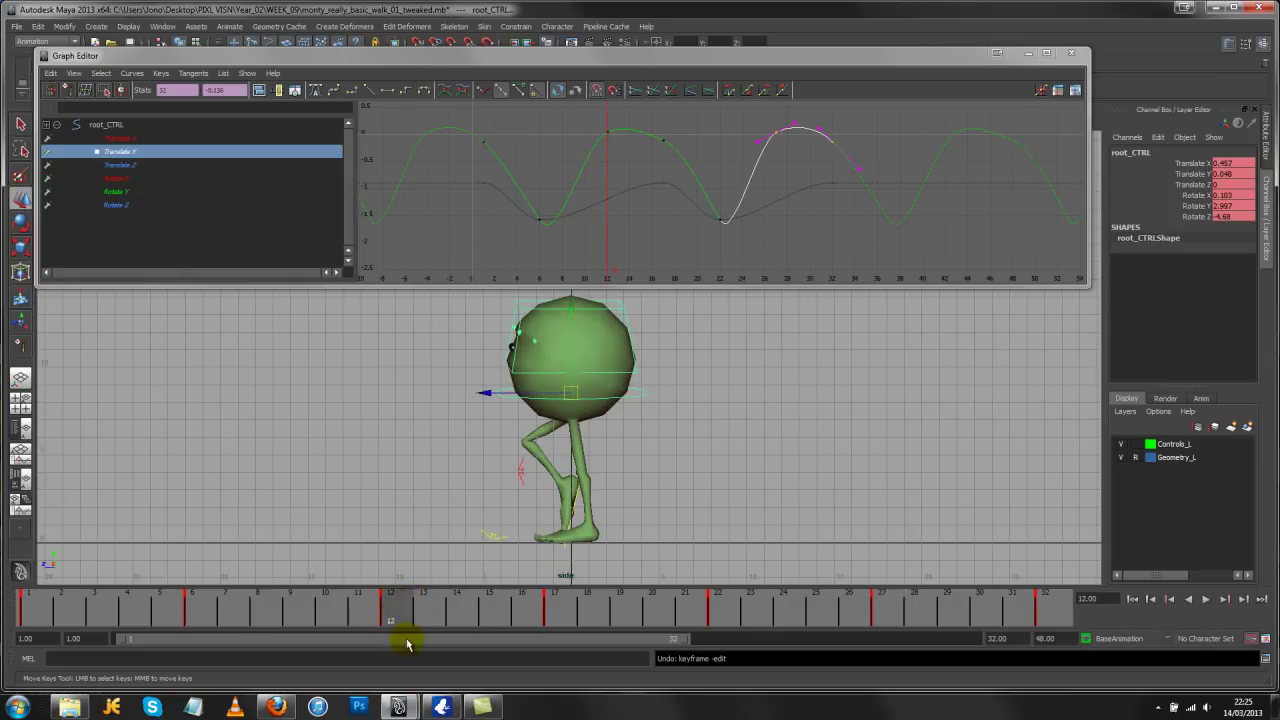
Move the frame-12 Translate Y key to frame 13, then select the frame-17 key
{"action": "left_click_drag", "start_coordinate": [585, 123], "coordinate": [634, 177]}
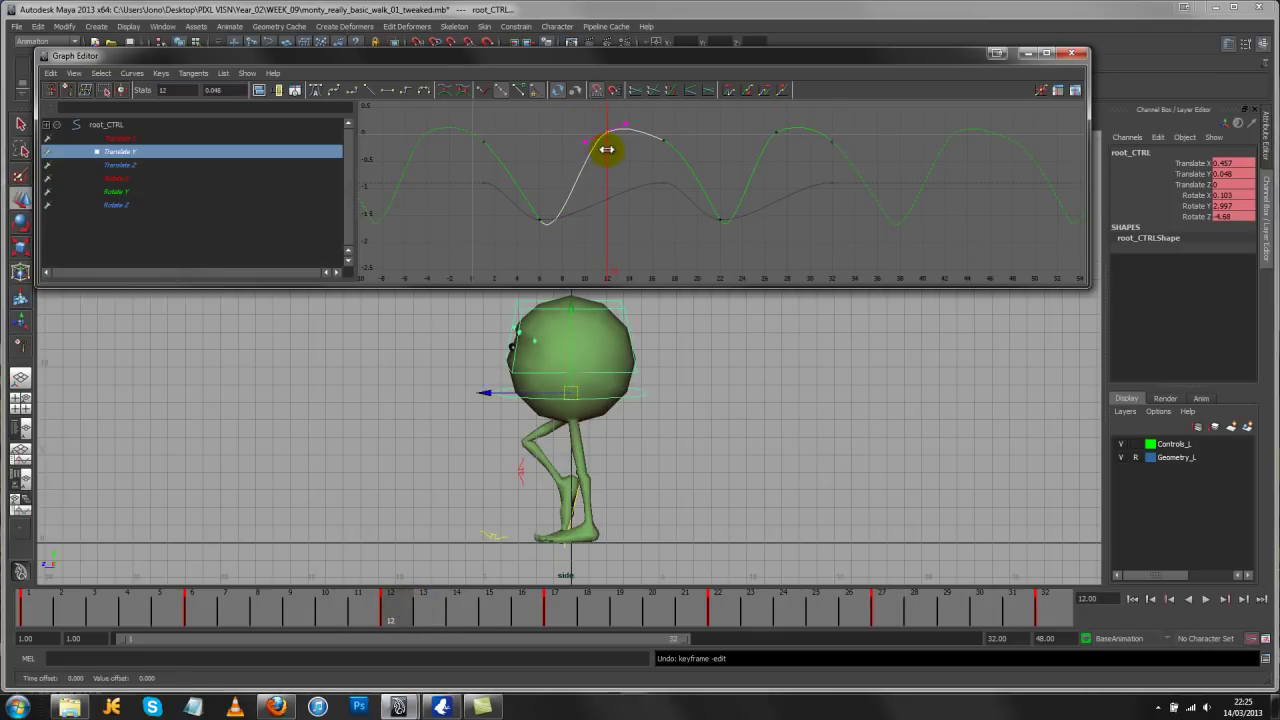
{"action": "middle_click_drag", "start_coordinate": [607, 149], "coordinate": [615, 149], "text": "shift"}
{"action": "left_click_drag", "start_coordinate": [648, 167], "coordinate": [650, 168]}
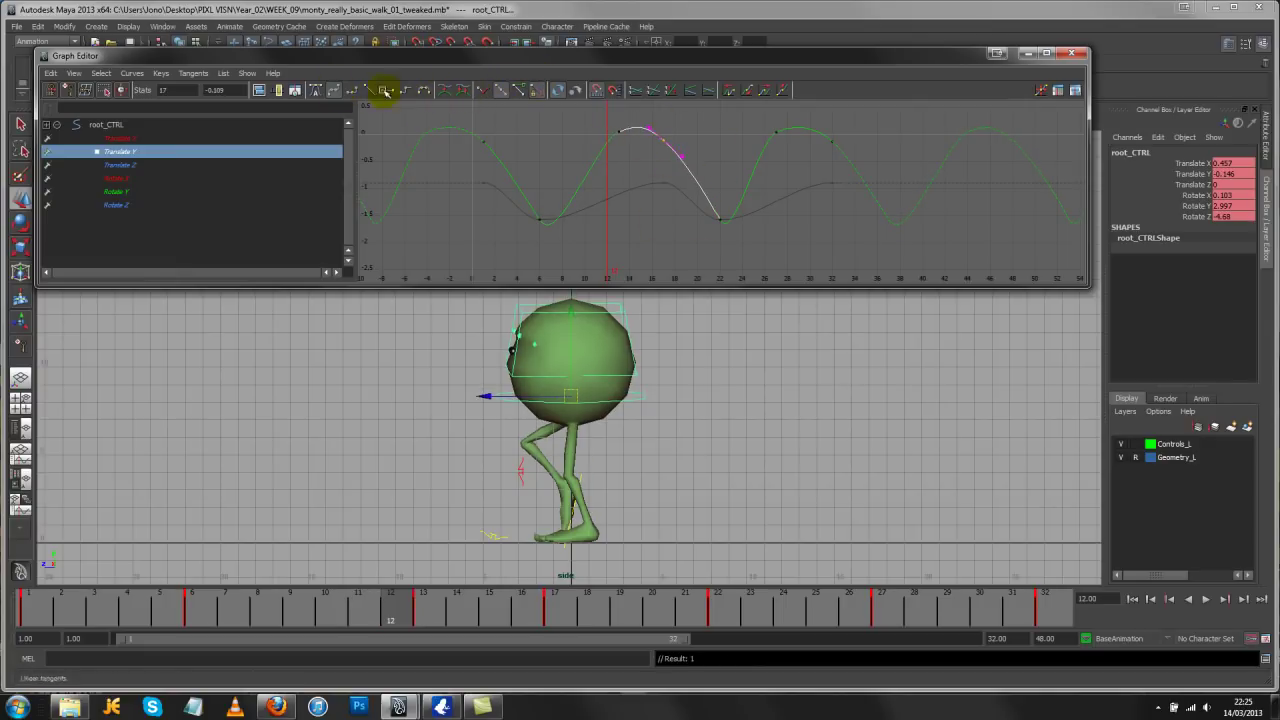
{"action": "right_click_drag", "start_coordinate": [657, 166], "coordinate": [570, 165], "text": "alt"}
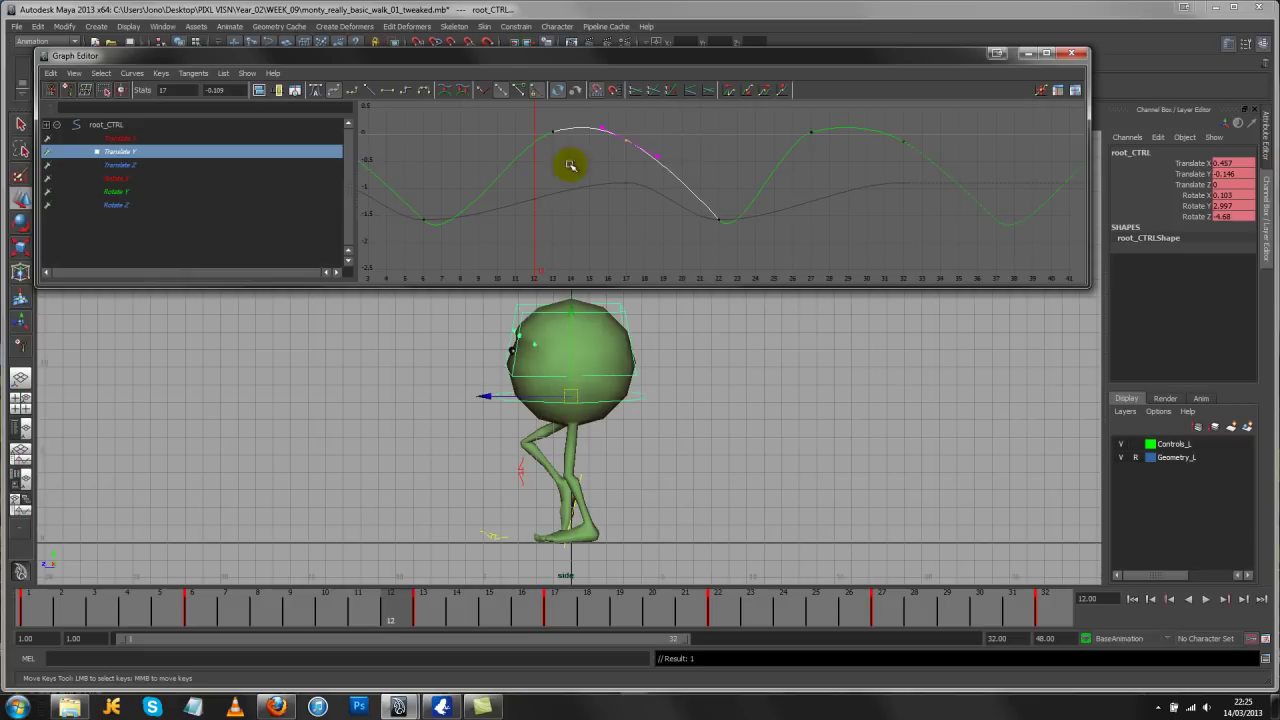
Deselect all keys, zoom out to the whole curve and play the walk cycle
{"action": "left_click", "coordinate": [726, 135]}
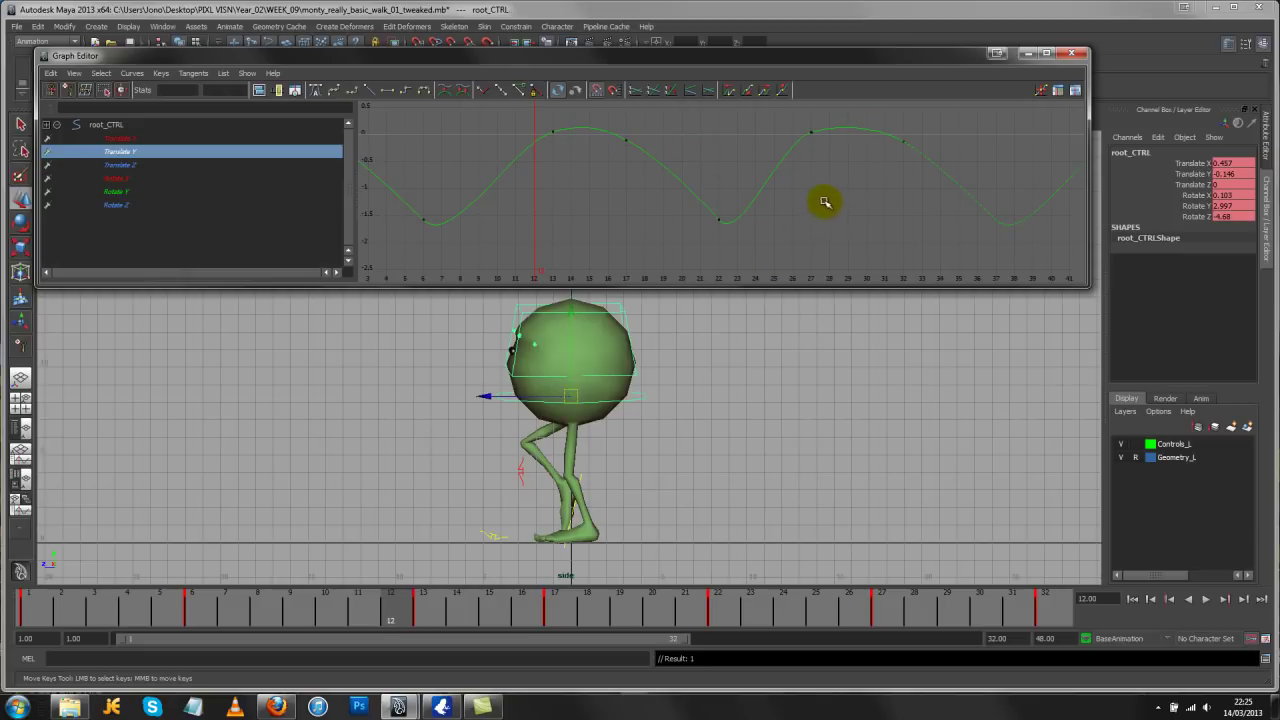
{"action": "right_click_drag", "start_coordinate": [825, 202], "coordinate": [651, 229], "text": "alt"}
{"action": "middle_click_drag", "start_coordinate": [651, 229], "coordinate": [593, 194], "text": "alt"}
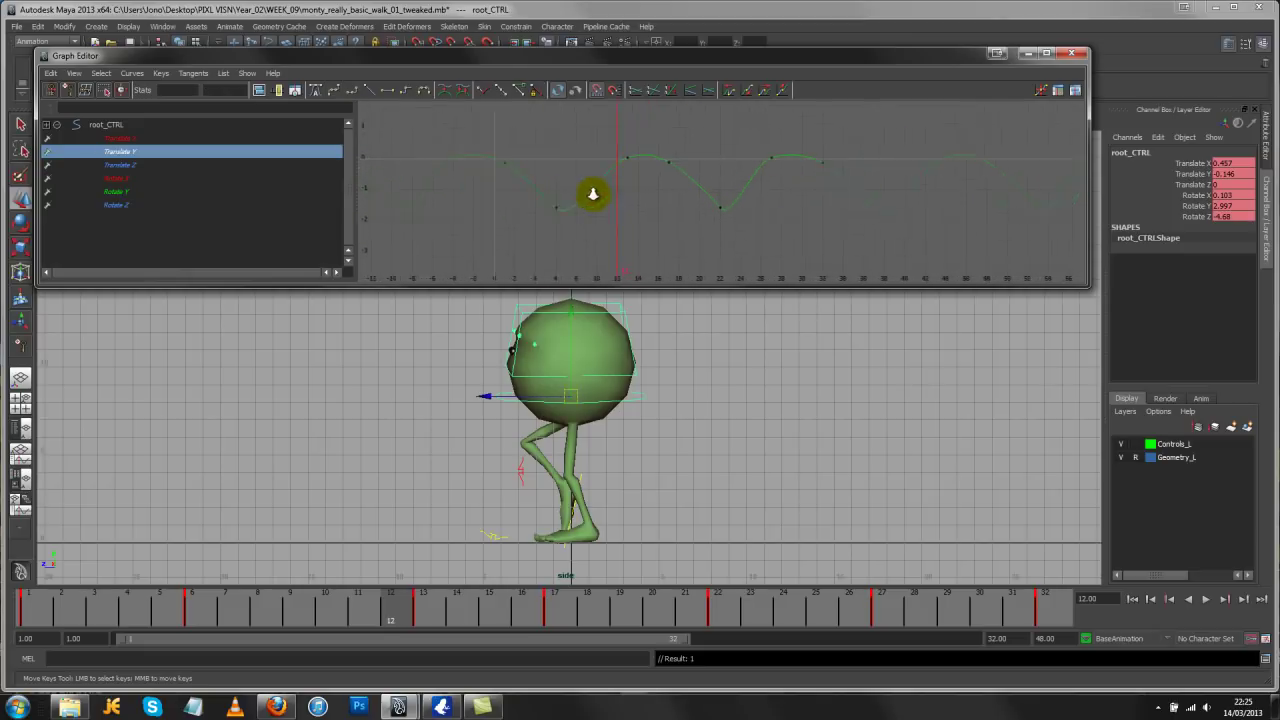
{"action": "right_click_drag", "start_coordinate": [786, 180], "coordinate": [889, 160], "text": "alt"}
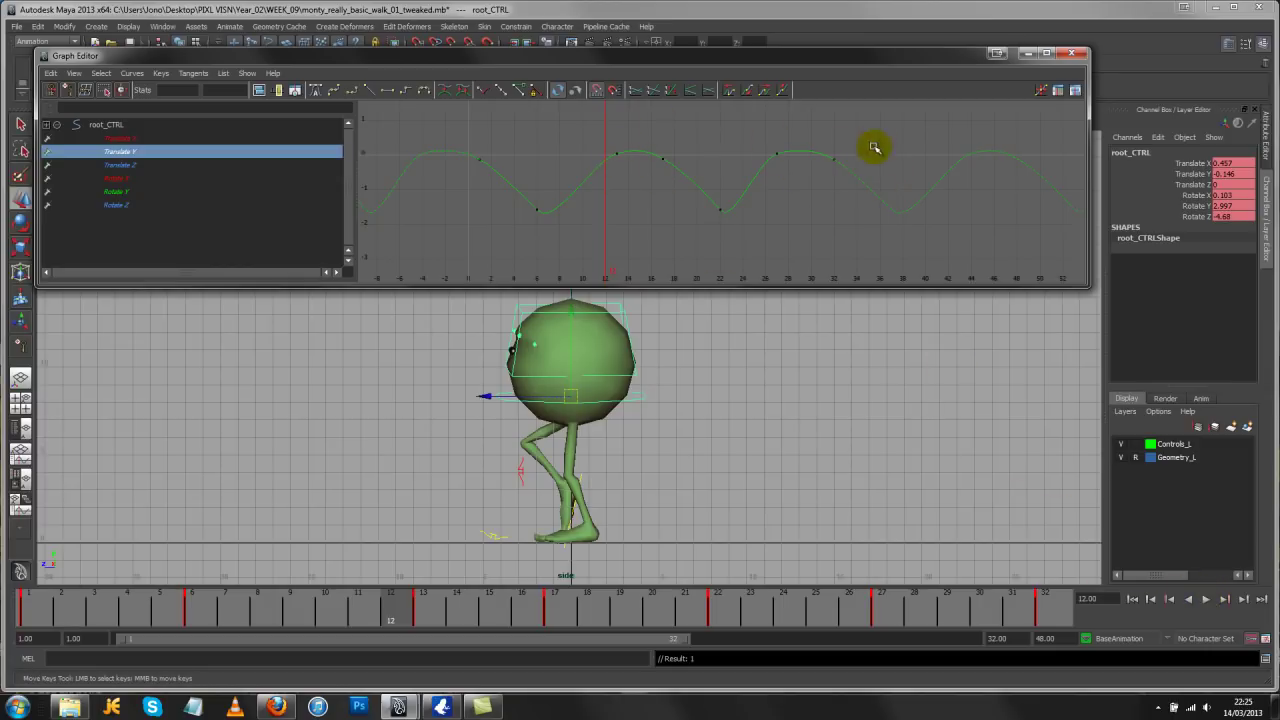
{"action": "left_click", "coordinate": [1208, 599]}
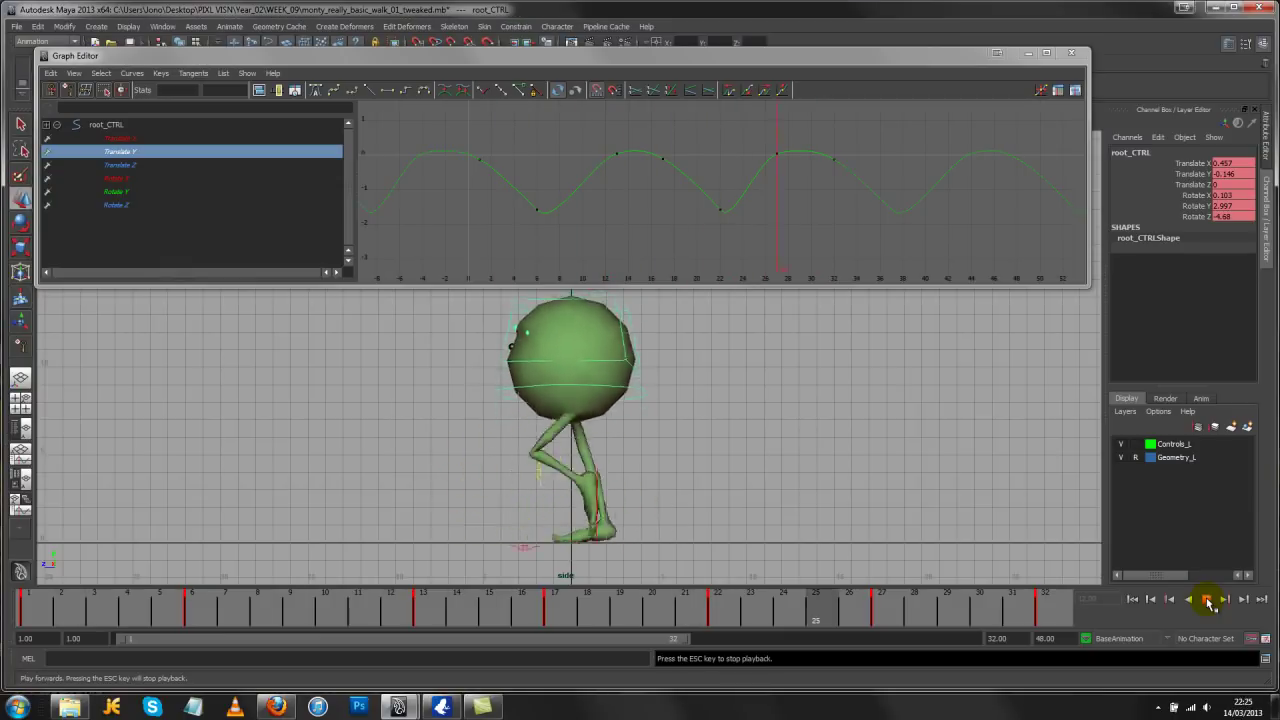
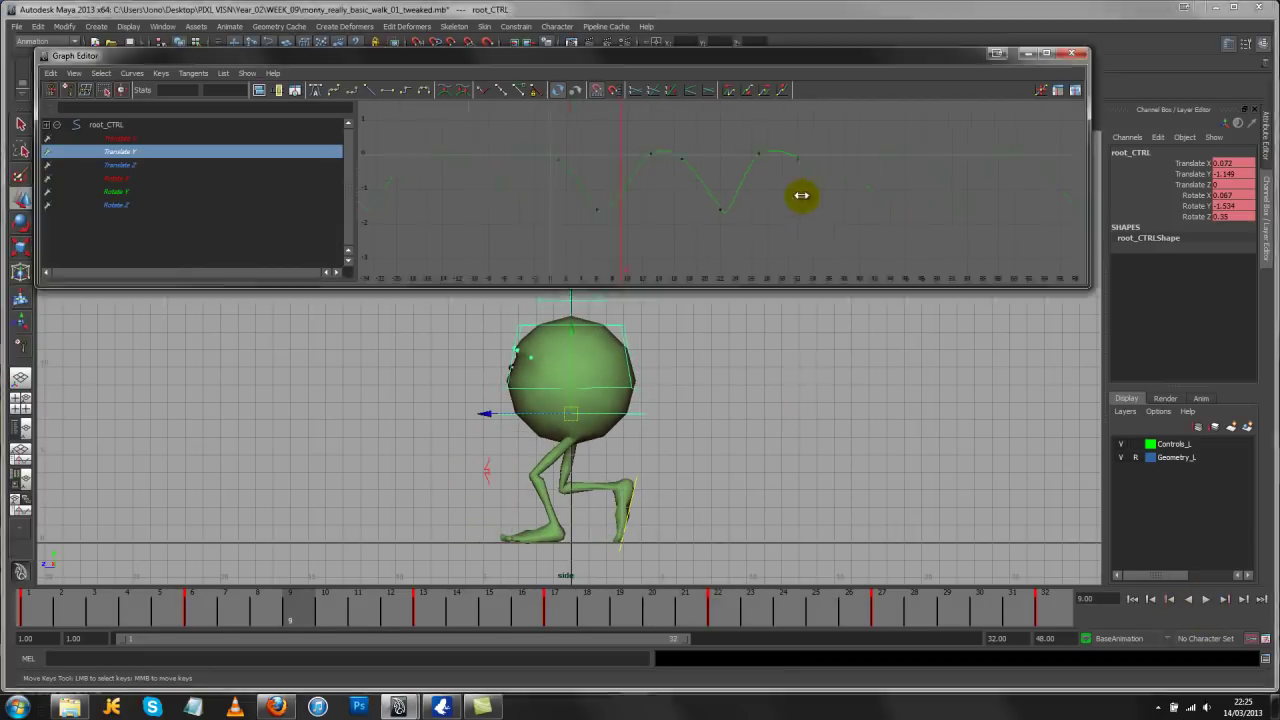
Widen and recentre the Translate Y bounce curve, then play the walk from frame 1
{"action": "right_click_drag", "start_coordinate": [800, 194], "coordinate": [652, 200], "text": "alt+shift"}
{"action": "middle_click_drag", "start_coordinate": [550, 184], "coordinate": [667, 170], "text": "alt+shift"}
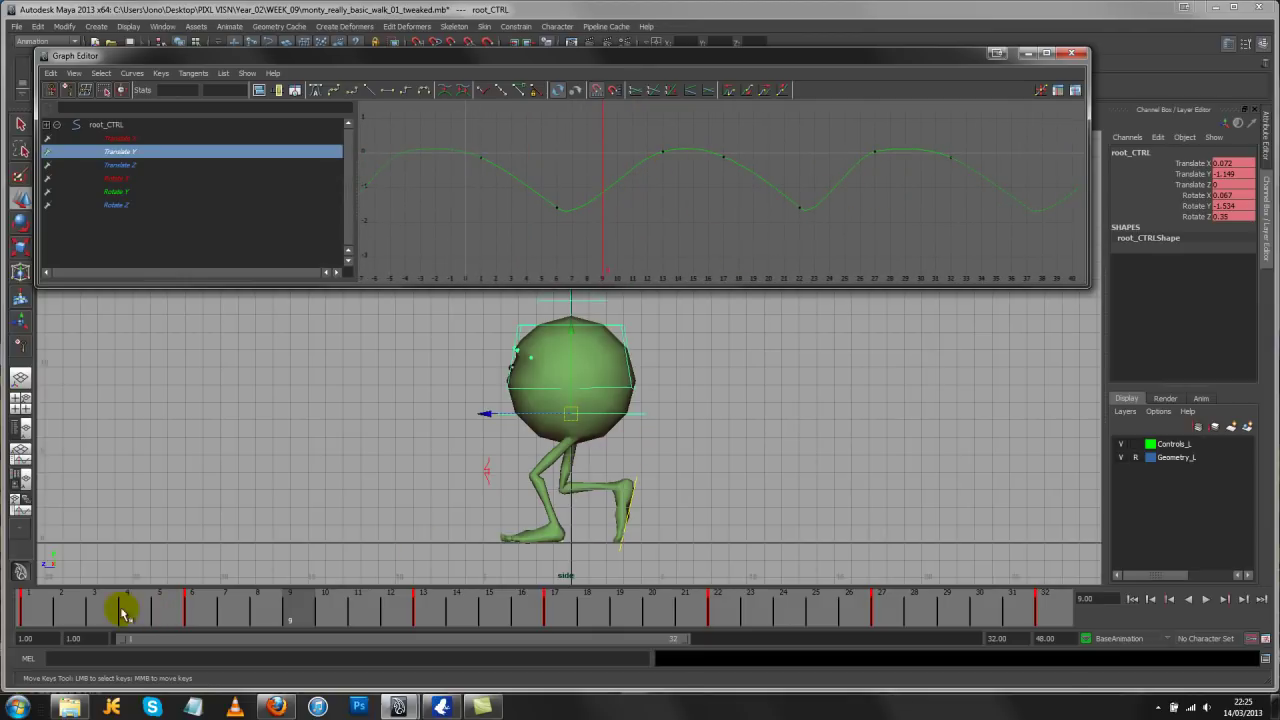
{"action": "left_click_drag", "start_coordinate": [123, 606], "coordinate": [63, 580]}
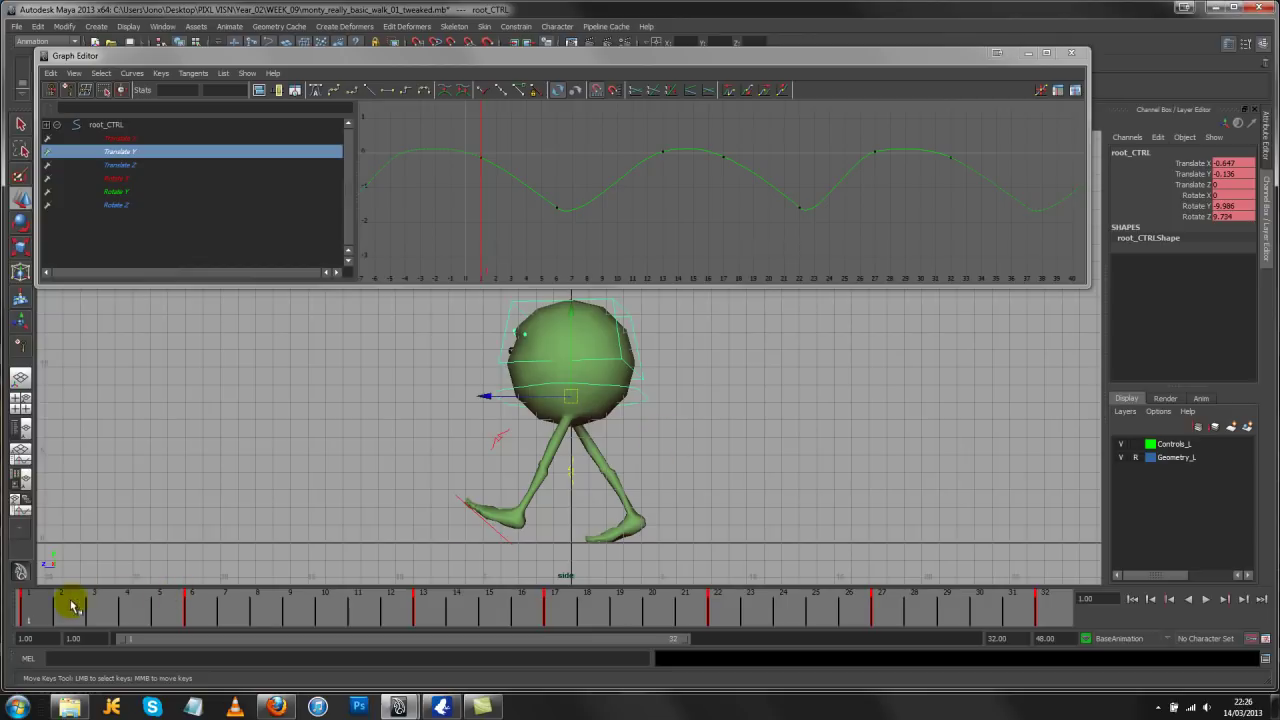
{"action": "key", "text": "alt+v"}
Scrub the first frames of the step and zoom the side view in on the legs
{"action": "left_click_drag", "start_coordinate": [218, 617], "coordinate": [160, 606]}
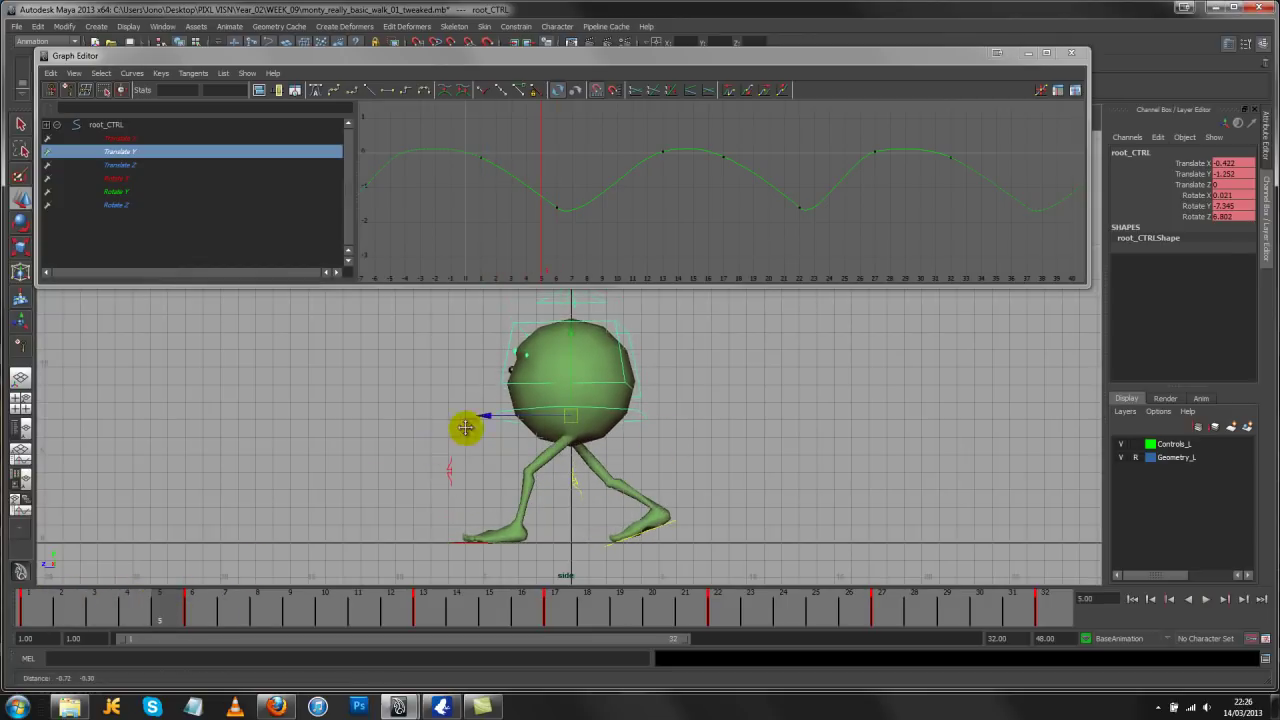
{"action": "right_click_drag", "start_coordinate": [463, 429], "coordinate": [865, 513], "text": "alt"}
{"action": "middle_click_drag", "start_coordinate": [865, 513], "coordinate": [603, 398], "text": "alt"}
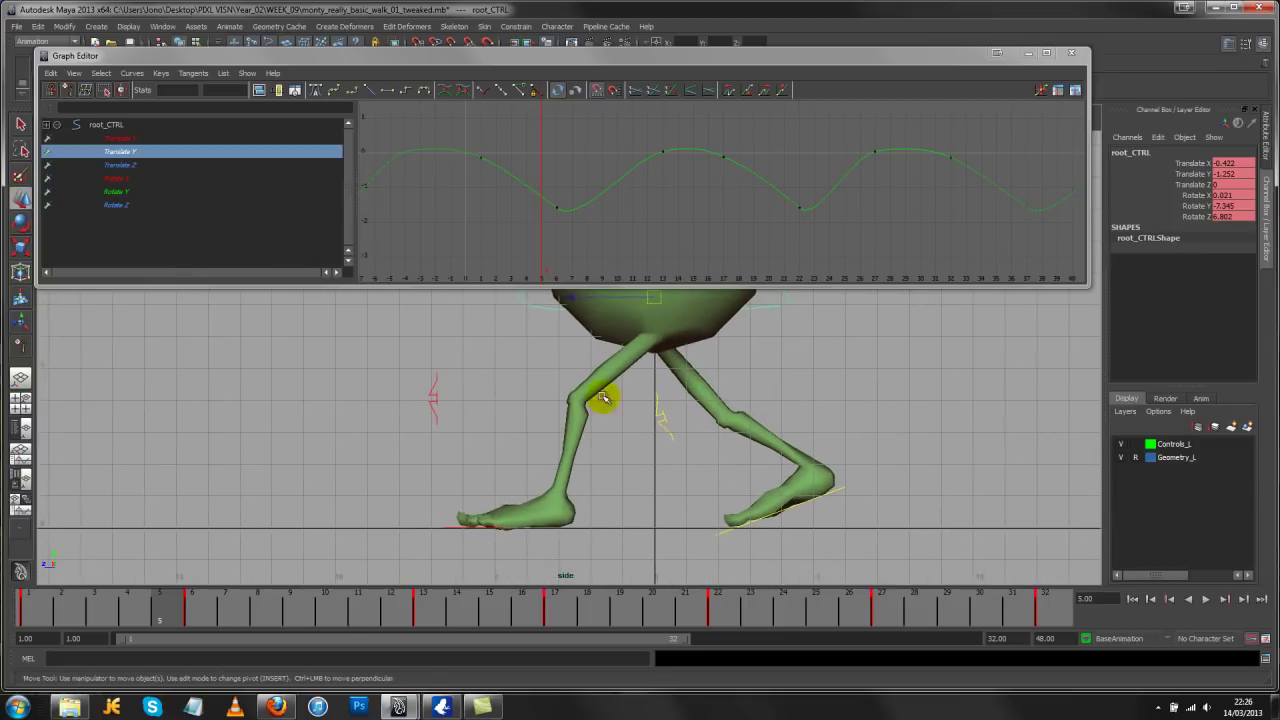
{"action": "mouse_move", "coordinate": [160, 608]}
{"action": "left_mouse_down"}
{"action": "mouse_move", "coordinate": [44, 604]}
{"action": "mouse_move", "coordinate": [133, 603]}
{"action": "mouse_move", "coordinate": [153, 617]}
{"action": "left_mouse_up"}
{"action": "left_click", "coordinate": [557, 415]}
{"action": "key", "text": "alt+v"}
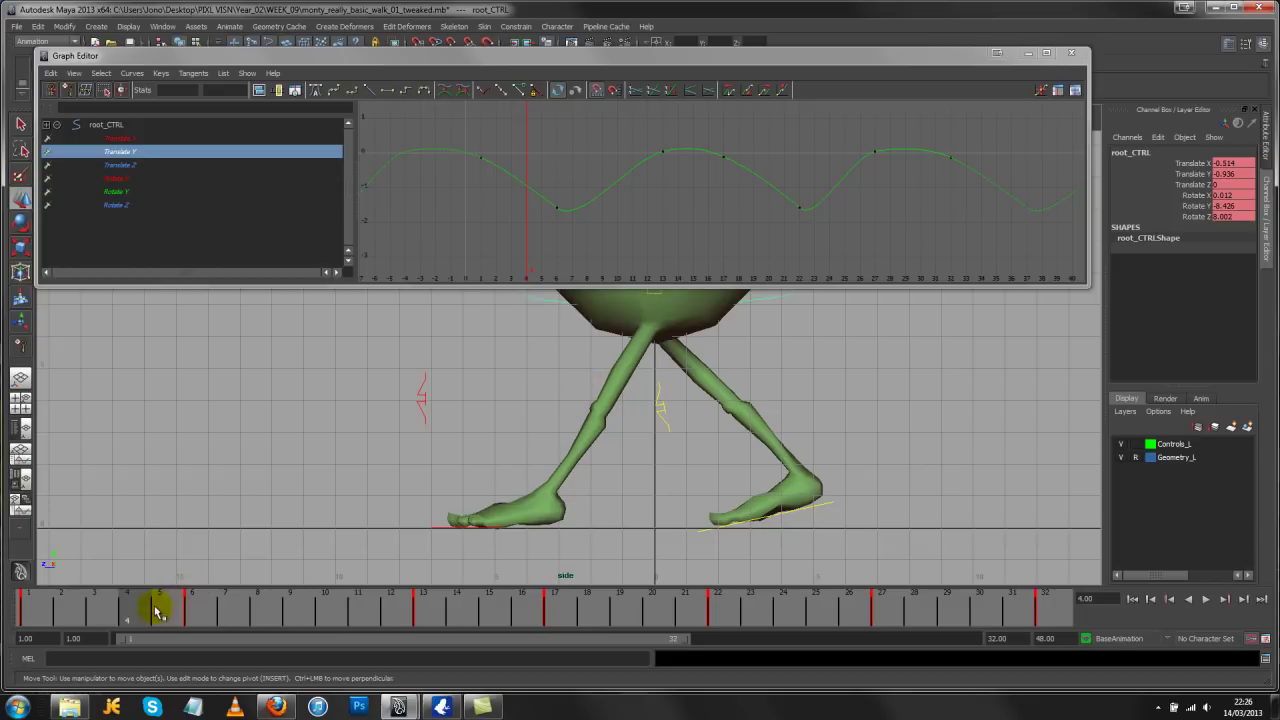
{"action": "left_click", "coordinate": [156, 612]}
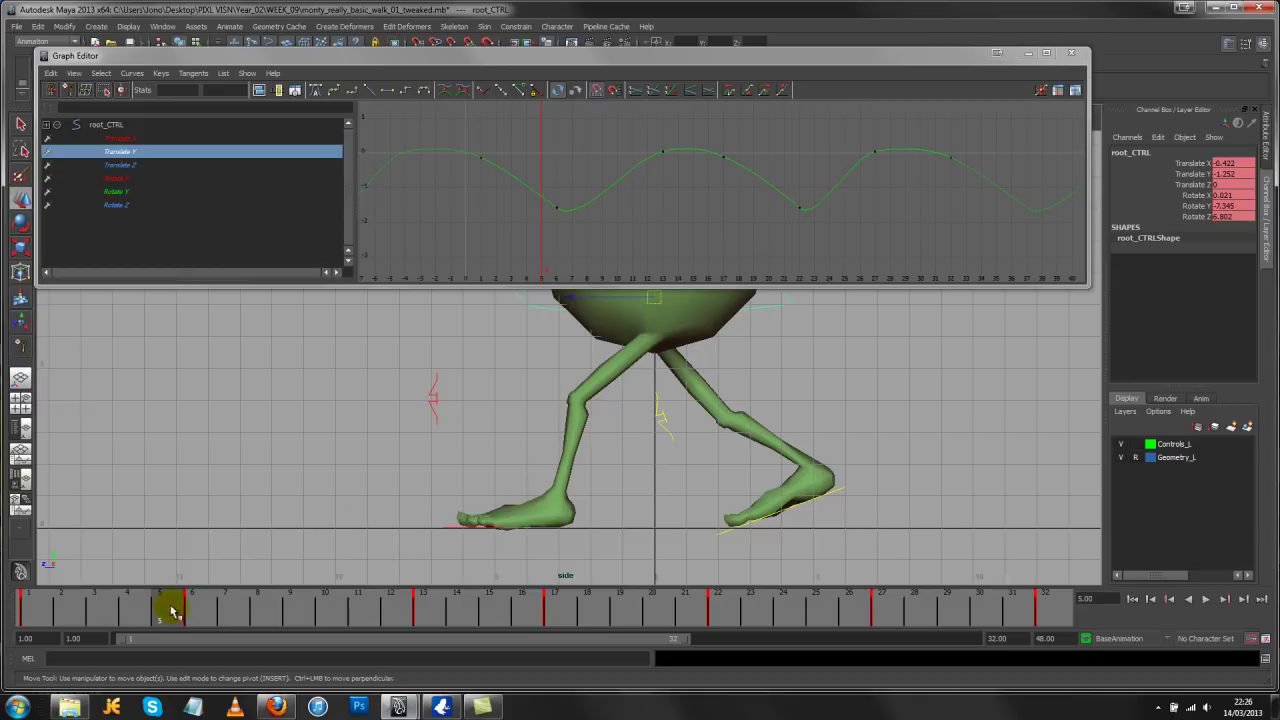
{"action": "key", "text": "alt+v"}
{"action": "left_click_drag", "start_coordinate": [183, 615], "coordinate": [1070, 656]}
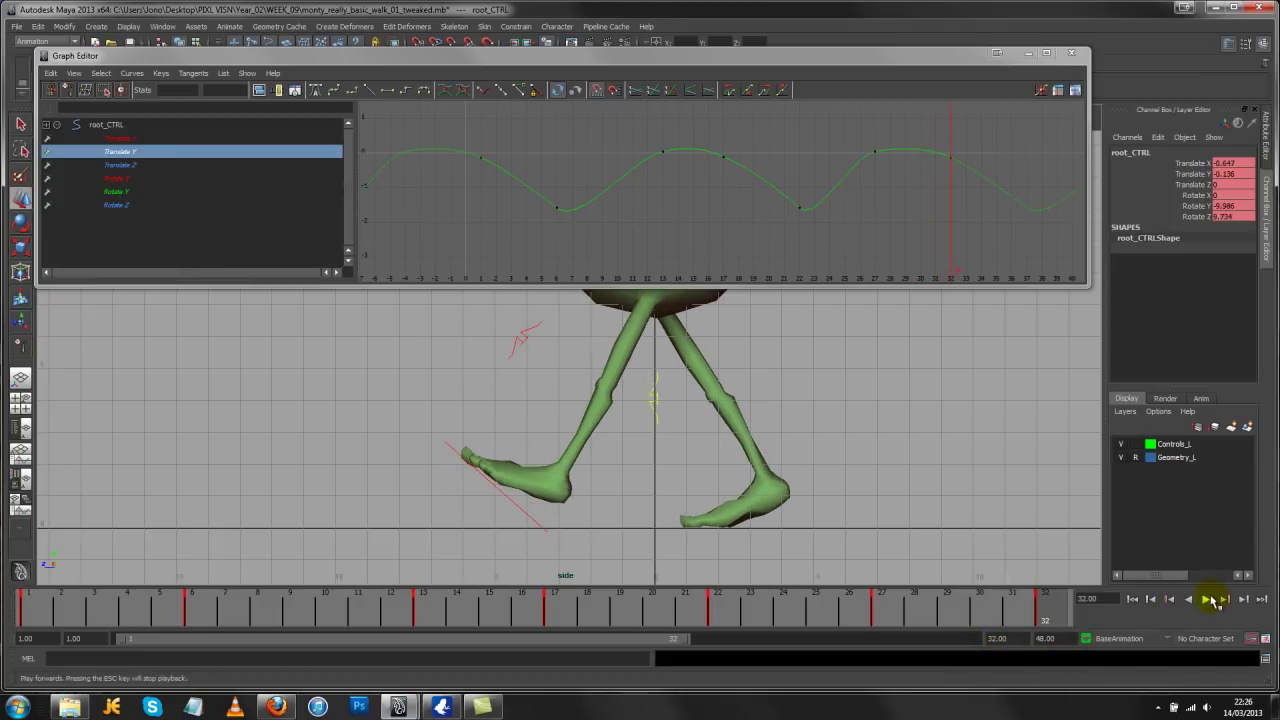
{"action": "left_click", "coordinate": [1207, 599]}
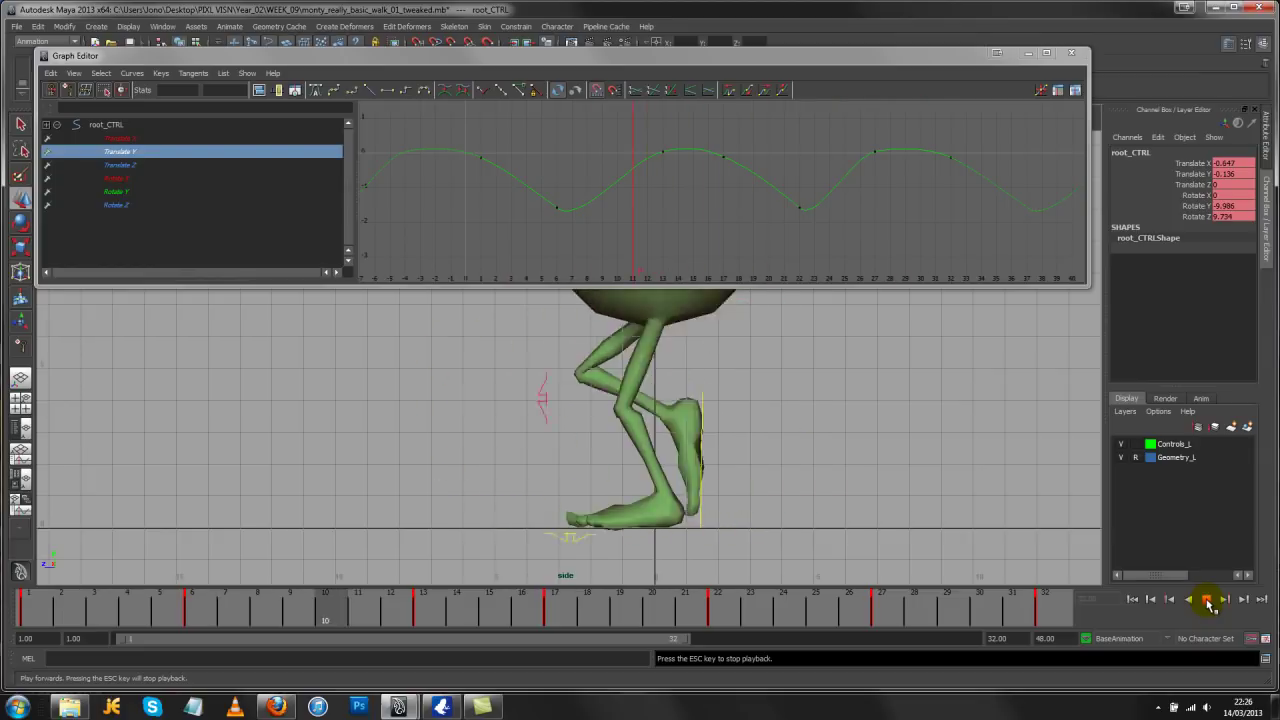
{"action": "left_click", "coordinate": [1207, 600]}
At frame 1, select the left foot control and zoom the side view out to the body
{"action": "left_click_drag", "start_coordinate": [67, 610], "coordinate": [34, 610]}
{"action": "left_click", "coordinate": [520, 508]}
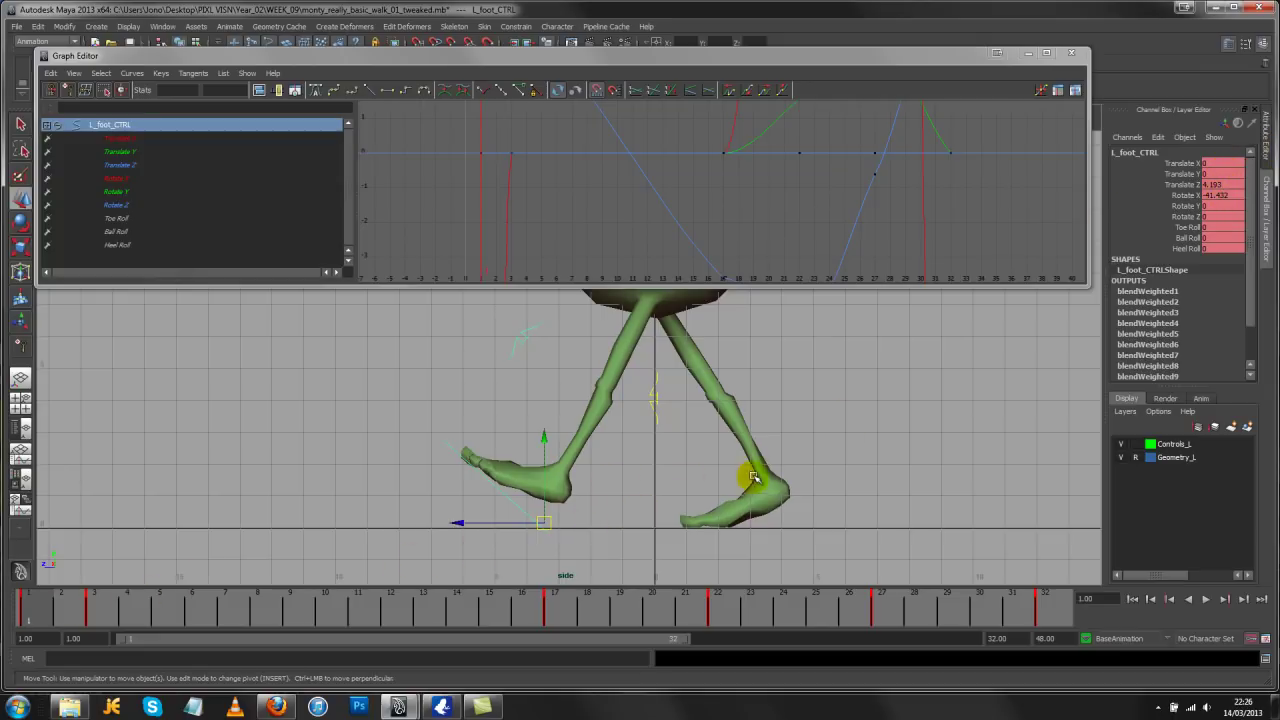
{"action": "scroll", "coordinate": [753, 478], "scroll_direction": "down", "scroll_amount": 2}
{"action": "middle_click_drag", "start_coordinate": [600, 394], "coordinate": [603, 483], "text": "alt"}
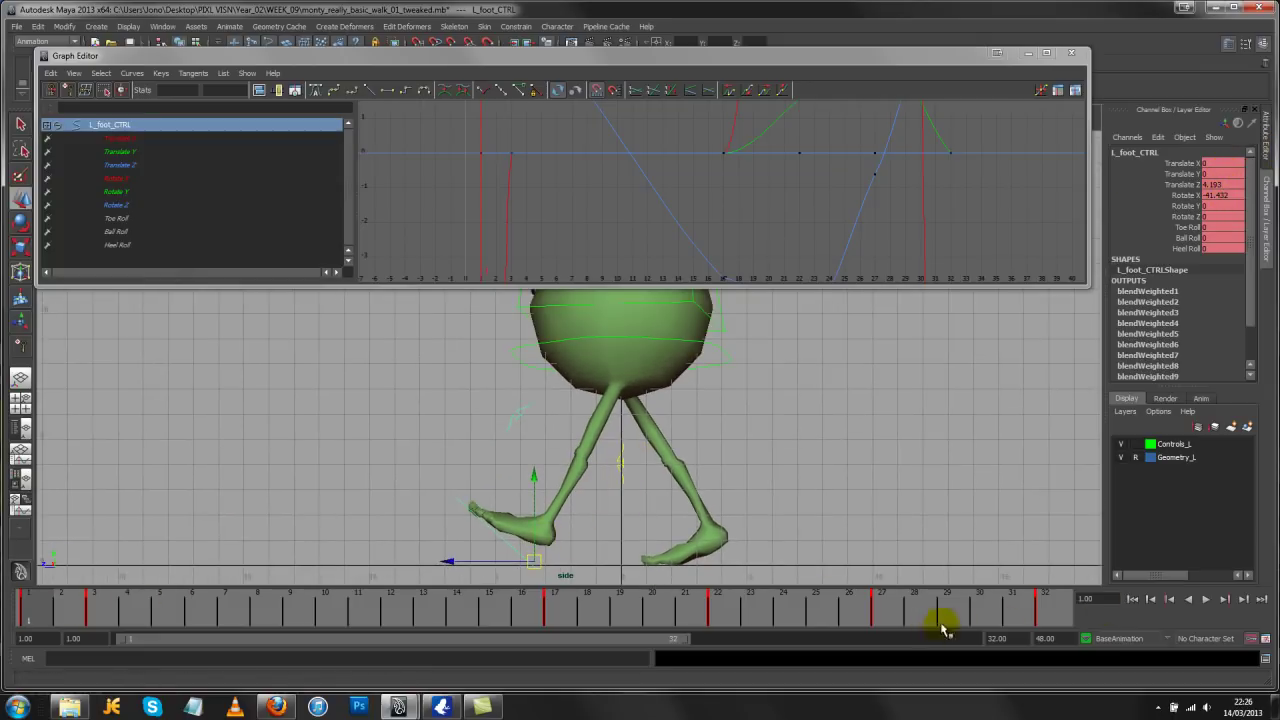
Check frames 17, 1 and 3, then select root_CTRL on the ball body
{"action": "left_click", "coordinate": [543, 606]}
{"action": "left_click", "coordinate": [22, 606]}
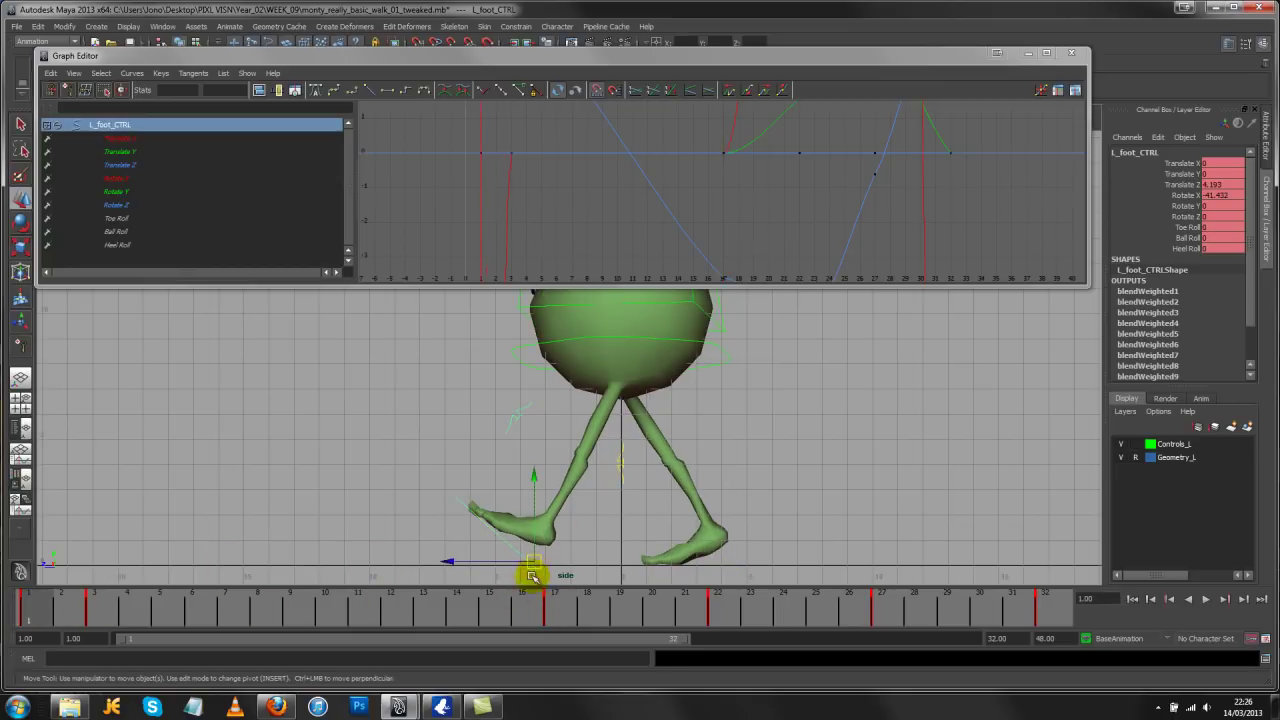
{"action": "mouse_move", "coordinate": [35, 612]}
{"action": "left_mouse_down"}
{"action": "mouse_move", "coordinate": [95, 622]}
{"action": "mouse_move", "coordinate": [12, 618]}
{"action": "left_mouse_up"}
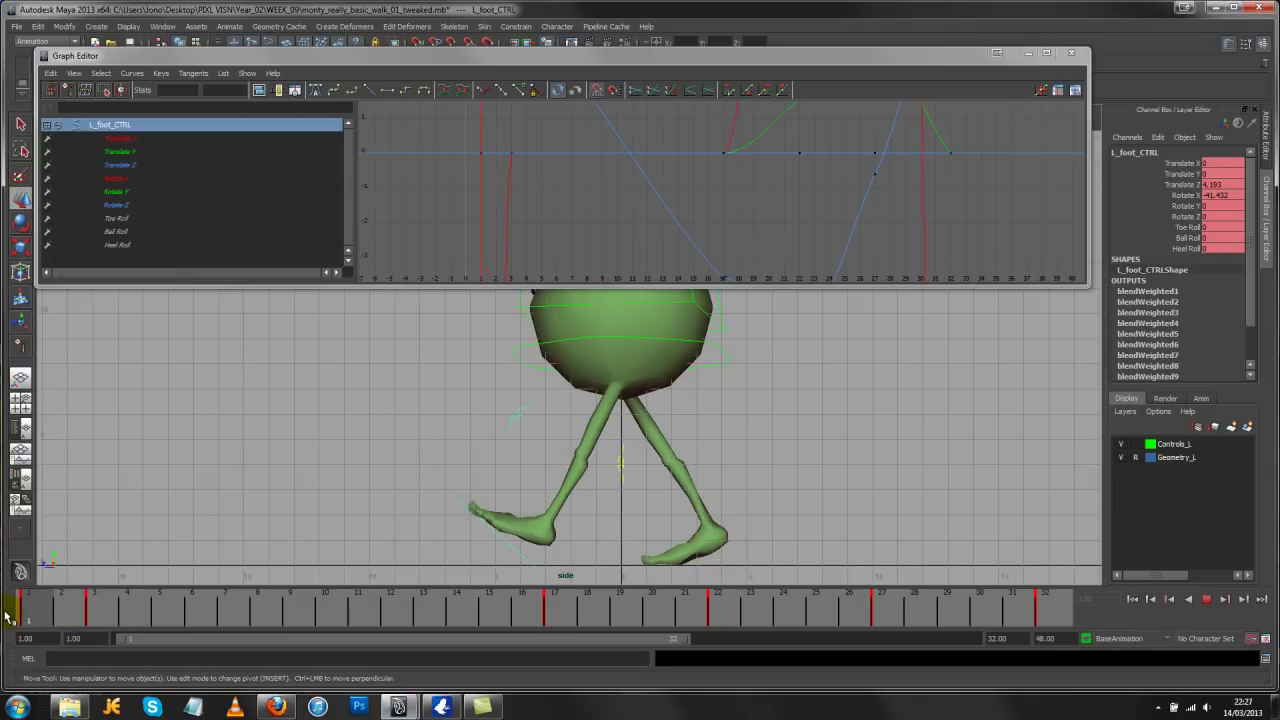
{"action": "left_click", "coordinate": [540, 545]}
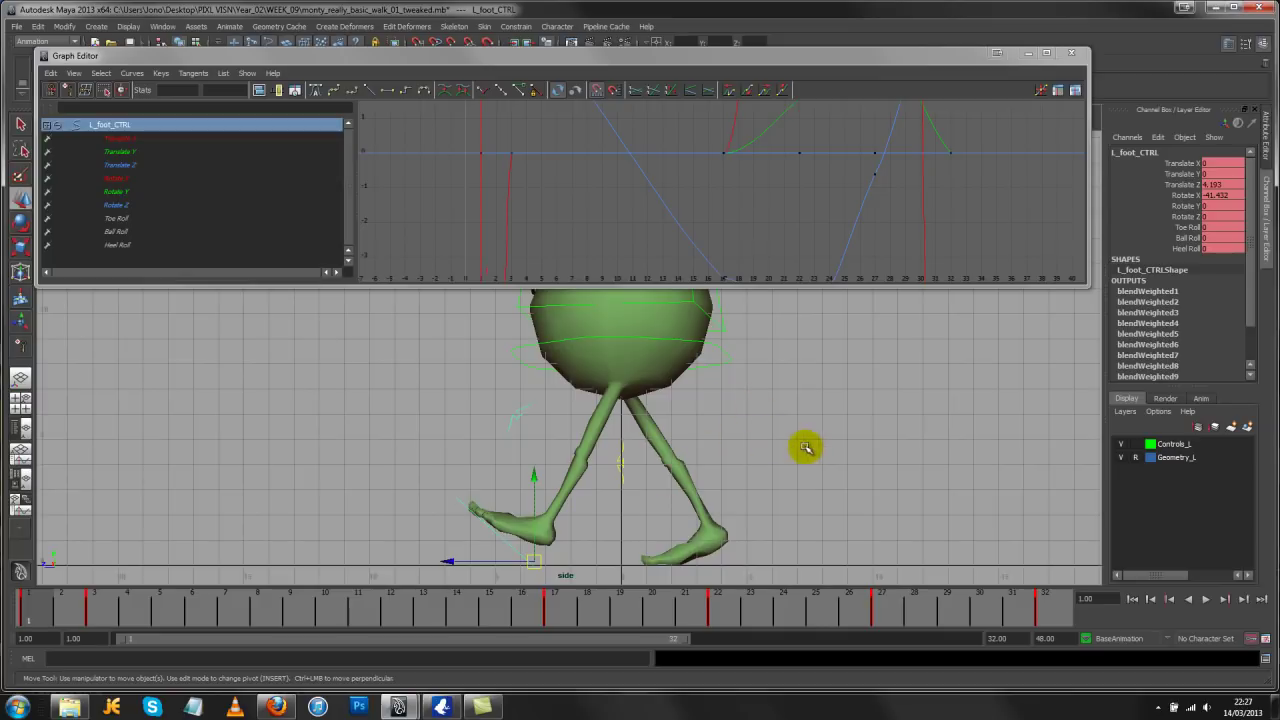
{"action": "right_click_drag", "start_coordinate": [806, 446], "coordinate": [704, 380], "text": "alt"}
{"action": "left_click", "coordinate": [704, 347]}
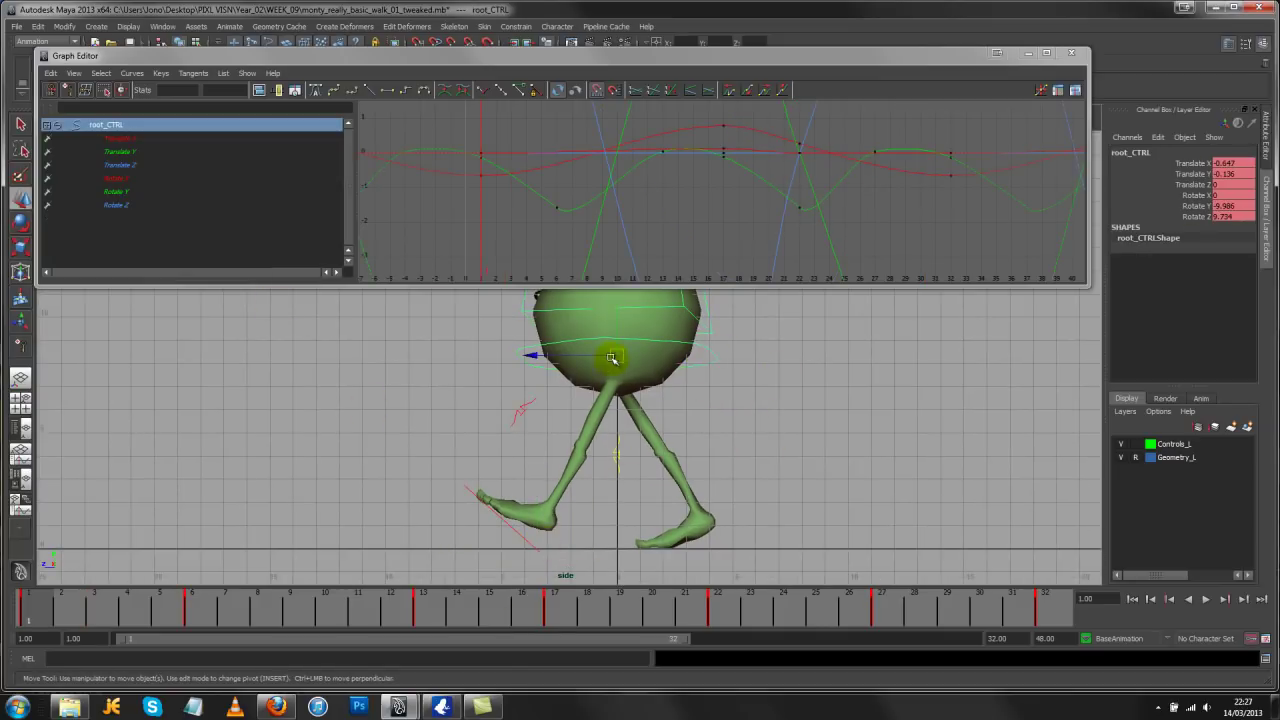
Undo a trial move of root_CTRL, then isolate and frame its Translate Y curve
{"action": "left_click_drag", "start_coordinate": [617, 336], "coordinate": [623, 363]}
{"action": "key", "text": "ctrl+z"}
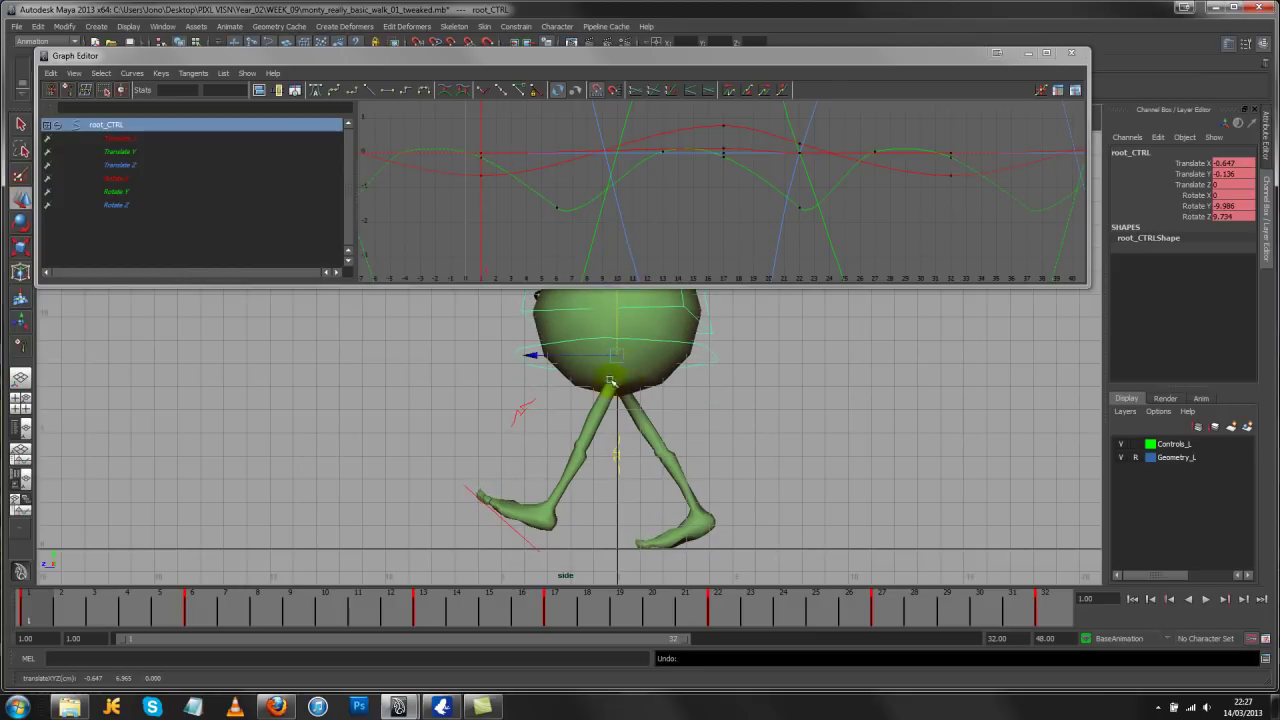
{"action": "left_click", "coordinate": [157, 151]}
{"action": "key", "text": "f"}
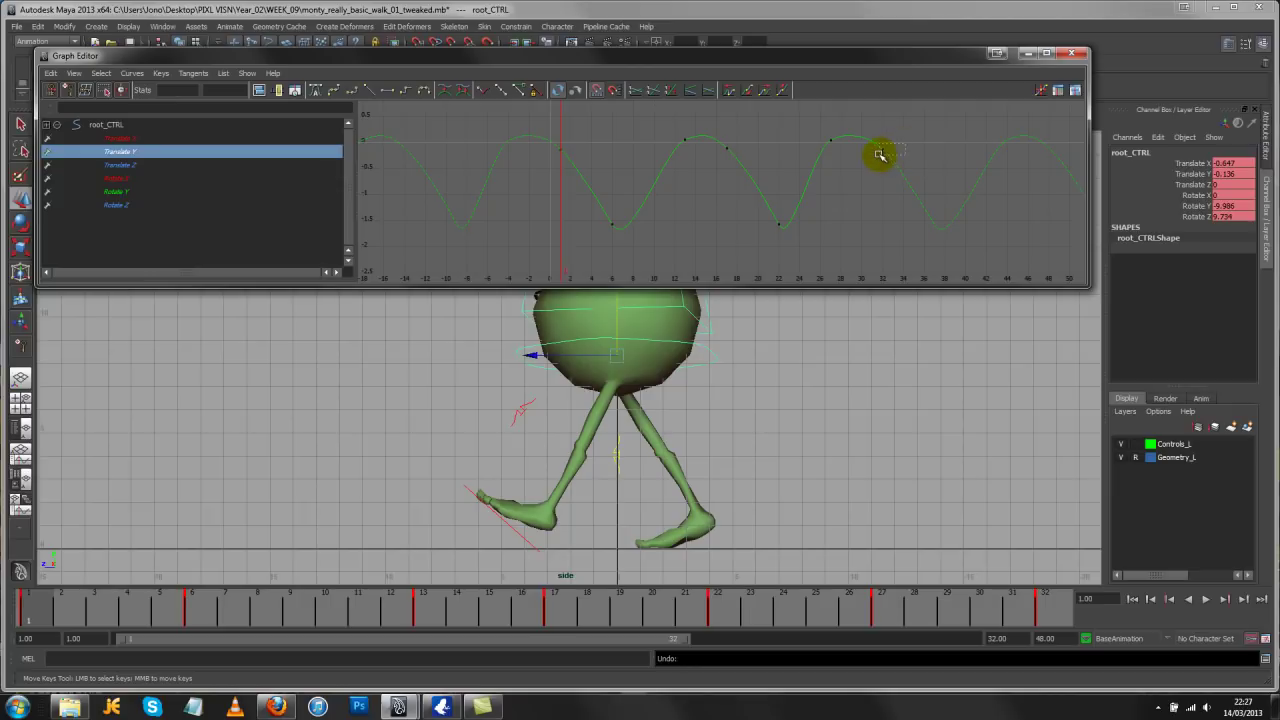
Lower a group of Translate Y keys and check the pose around frame 10
{"action": "left_click_drag", "start_coordinate": [893, 158], "coordinate": [510, 184]}
{"action": "middle_click_drag", "start_coordinate": [726, 176], "coordinate": [722, 190]}
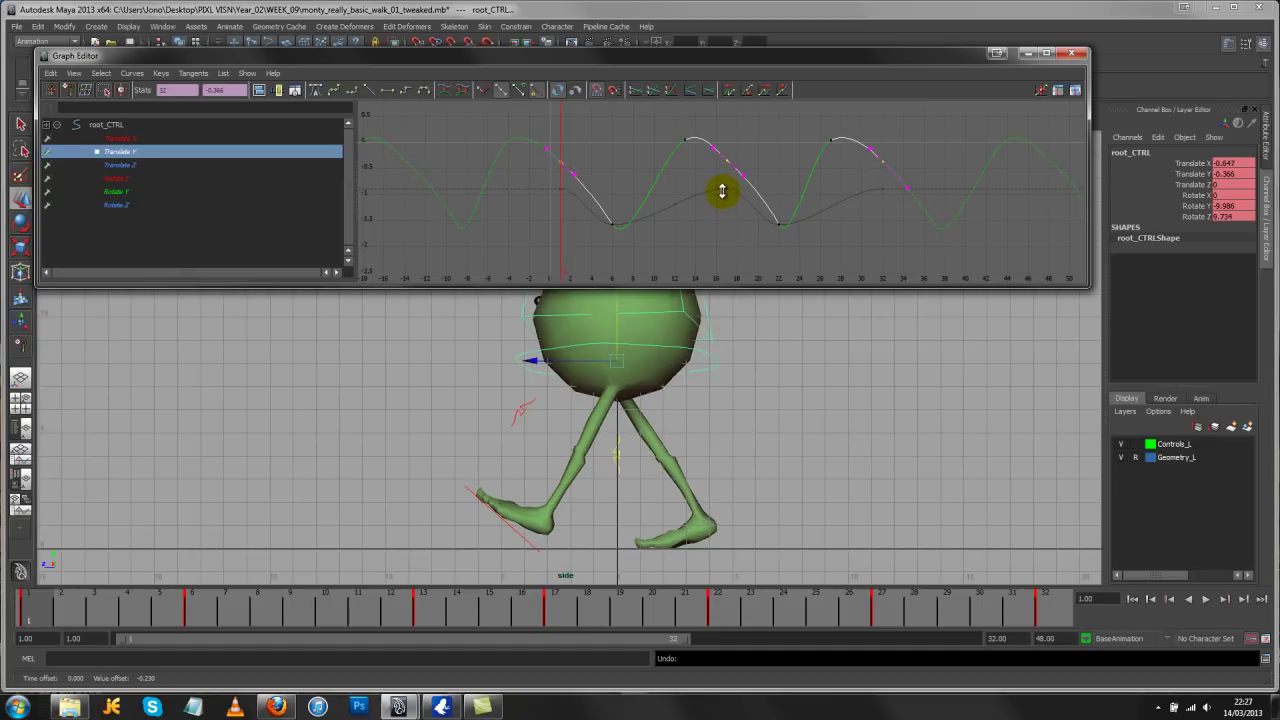
{"action": "left_click_drag", "start_coordinate": [40, 600], "coordinate": [423, 605]}
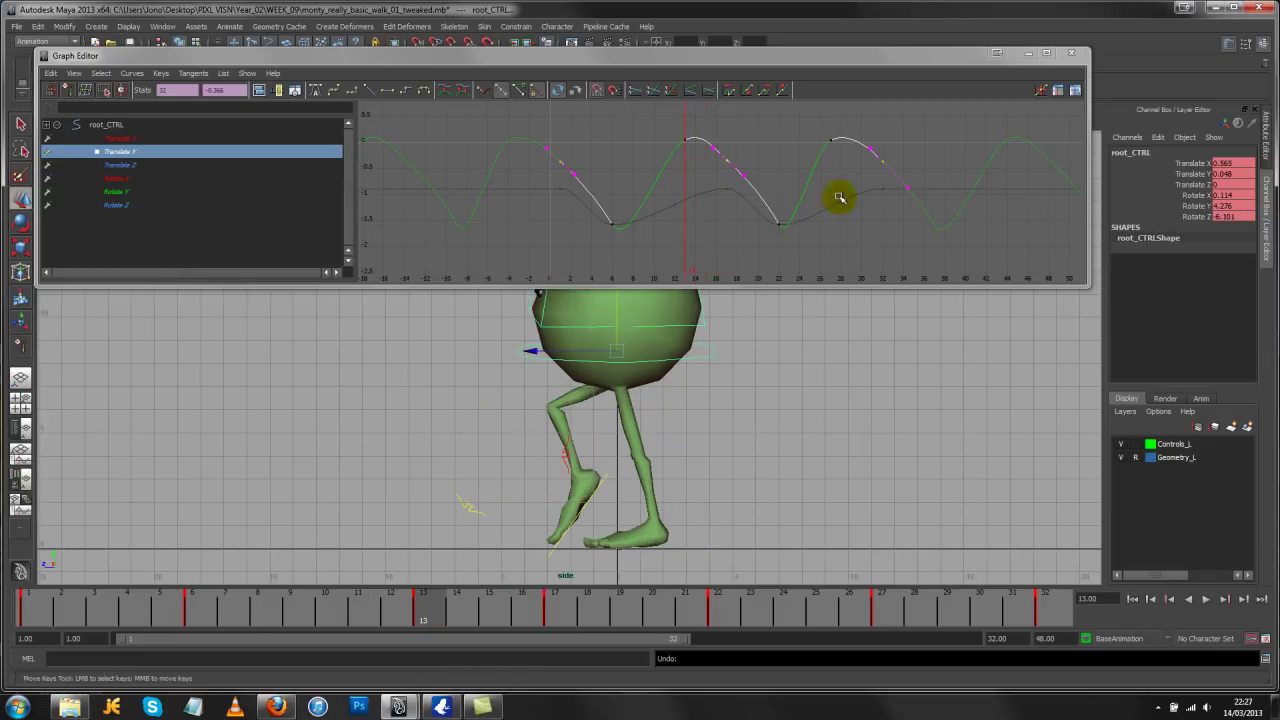
Lower the two bounce peak keys, review the walk in playback, and deselect the keys
{"action": "left_click_drag", "start_coordinate": [837, 125], "coordinate": [666, 152]}
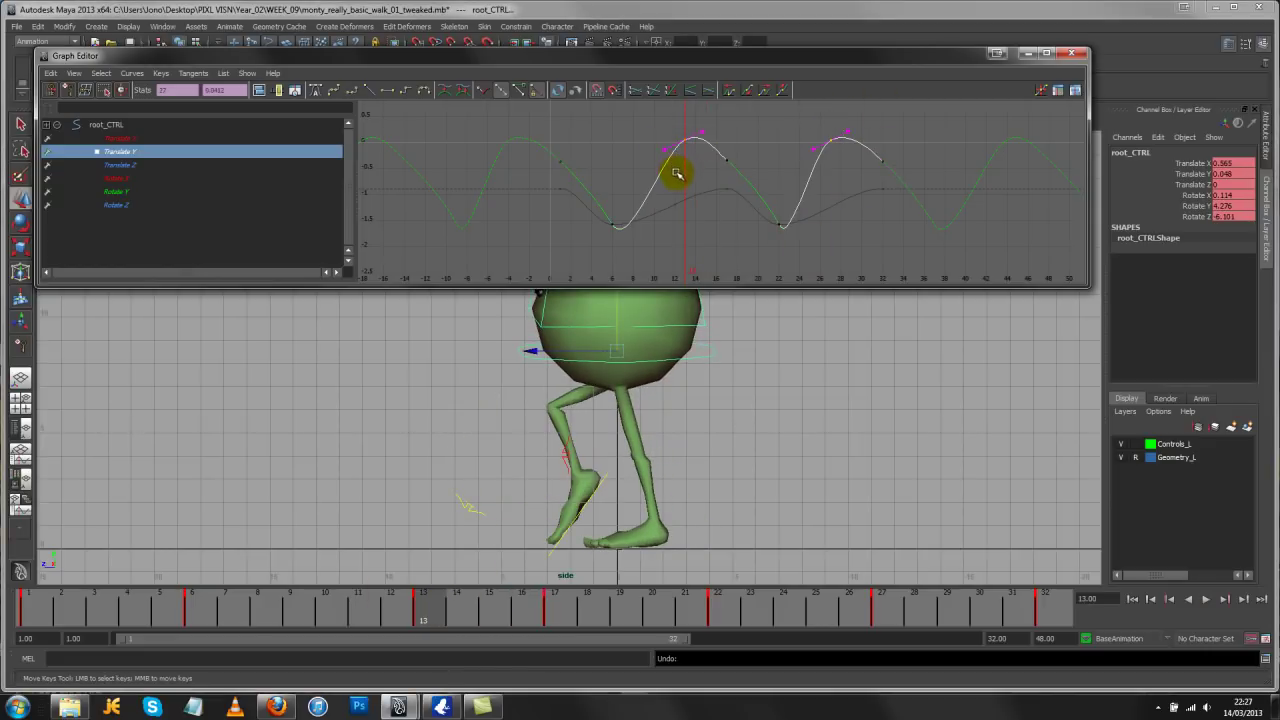
{"action": "middle_click_drag", "start_coordinate": [677, 171], "coordinate": [674, 196]}
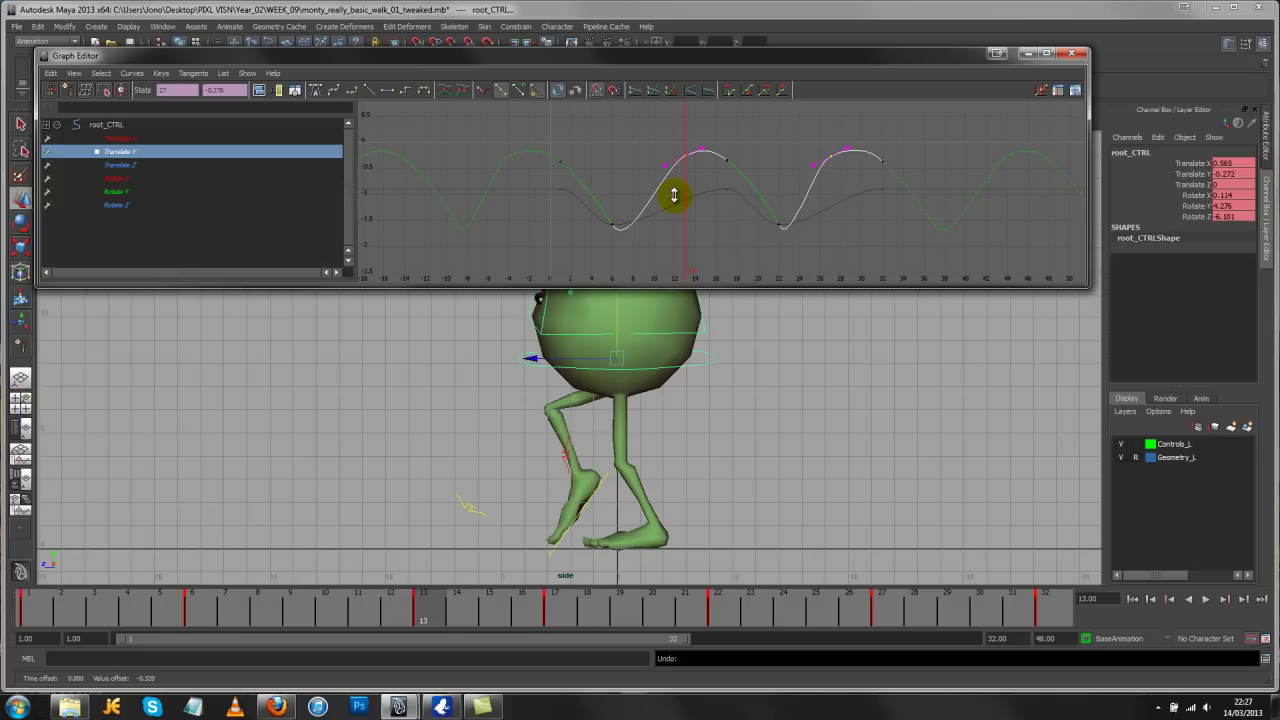
{"action": "left_click", "coordinate": [1208, 599]}
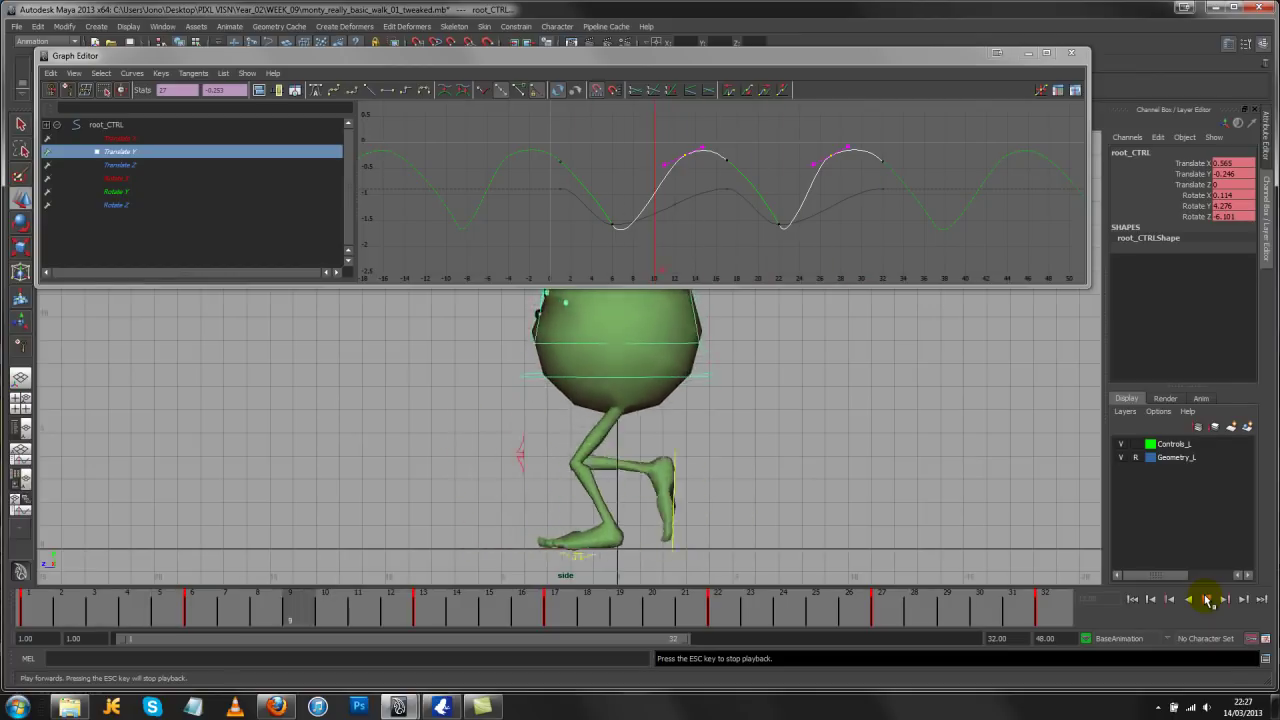
{"action": "left_click", "coordinate": [1208, 599]}
{"action": "mouse_move", "coordinate": [37, 600]}
{"action": "left_mouse_down"}
{"action": "mouse_move", "coordinate": [106, 616]}
{"action": "mouse_move", "coordinate": [20, 612]}
{"action": "mouse_move", "coordinate": [565, 635]}
{"action": "left_mouse_up"}
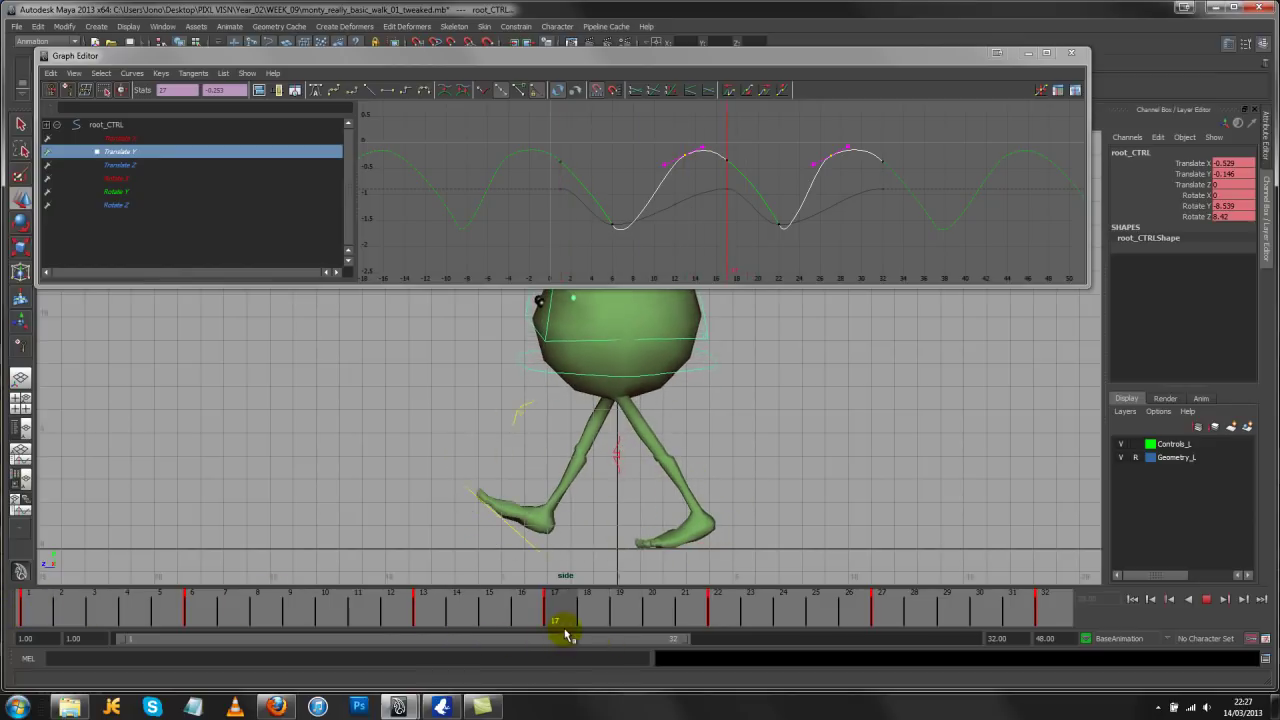
{"action": "key", "text": "Escape"}
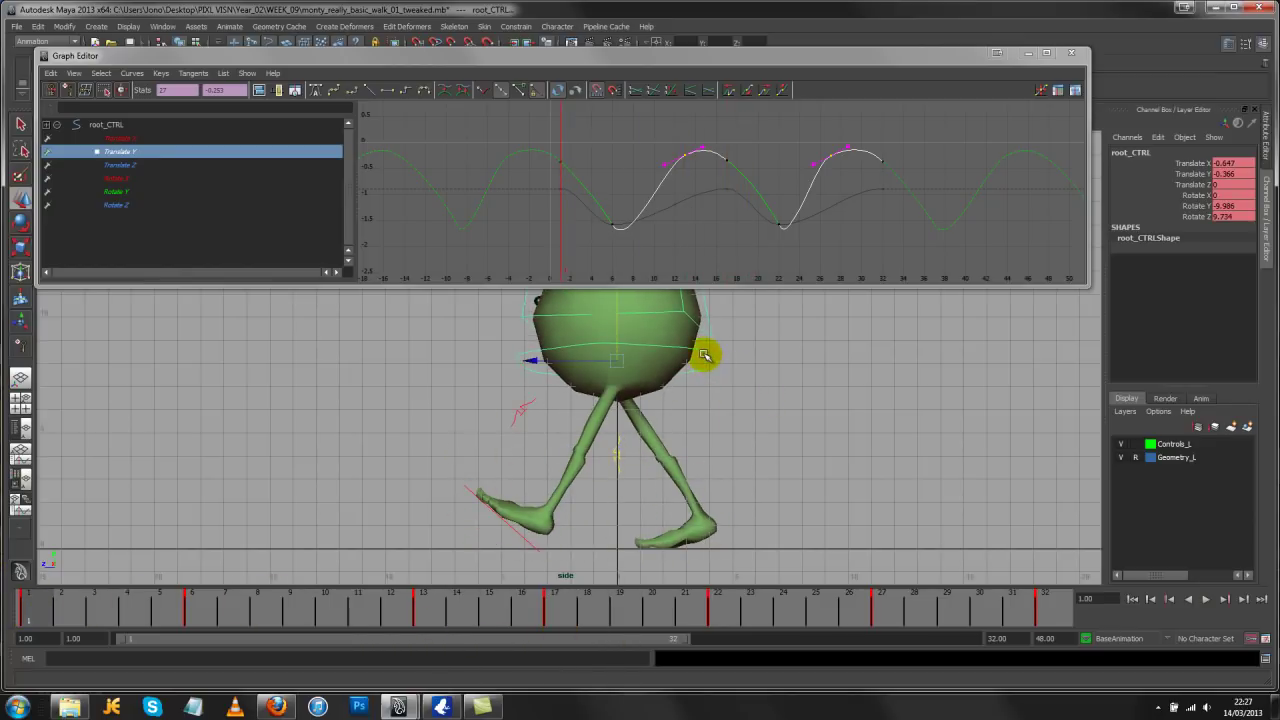
{"action": "left_click", "coordinate": [705, 355]}
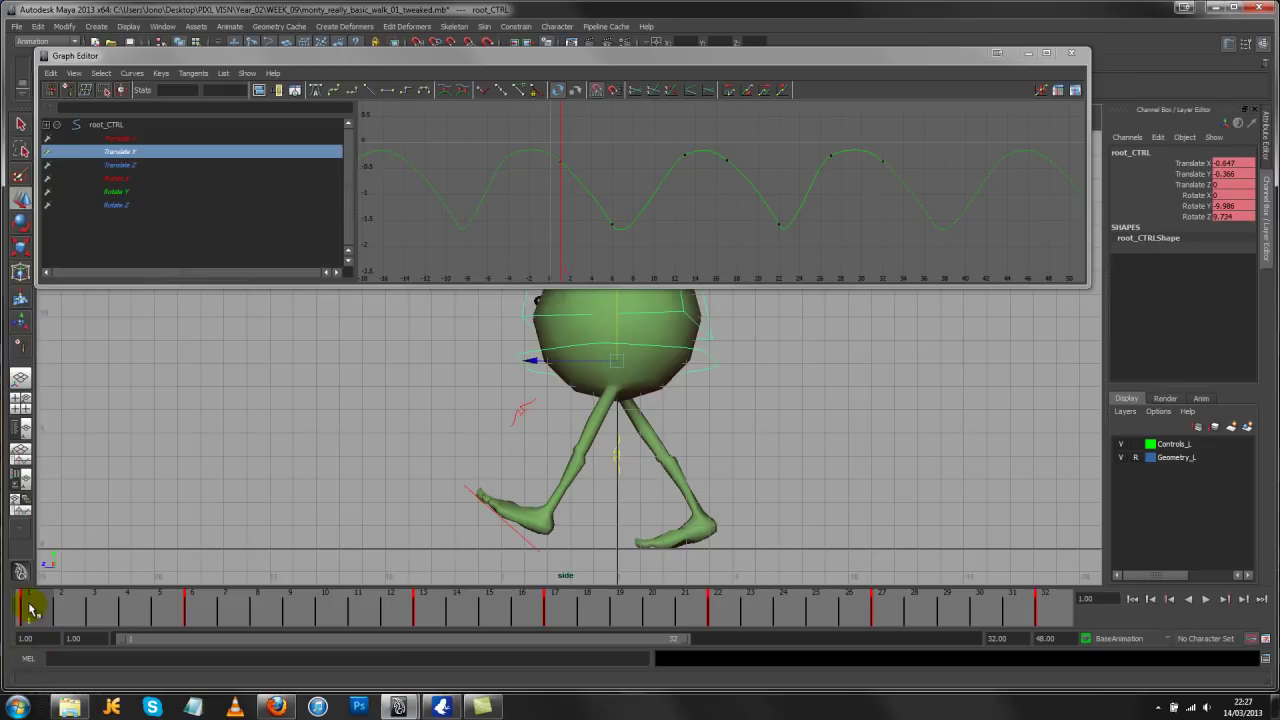
{"action": "mouse_move", "coordinate": [30, 609]}
{"action": "left_mouse_down"}
{"action": "mouse_move", "coordinate": [177, 608]}
{"action": "mouse_move", "coordinate": [14, 609]}
{"action": "left_mouse_up"}
{"action": "left_click", "coordinate": [580, 473]}
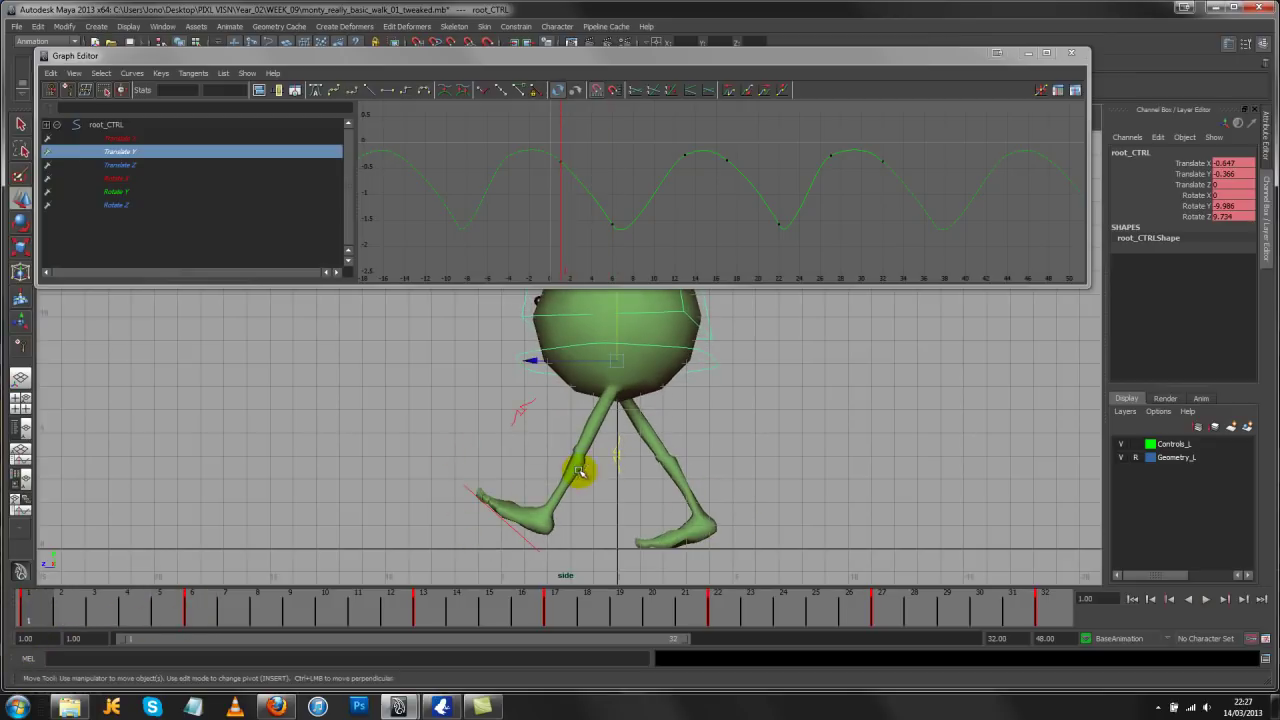
{"action": "key", "text": "e"}
{"action": "left_click_drag", "start_coordinate": [591, 315], "coordinate": [705, 330]}
{"action": "key", "text": "ctrl+z"}
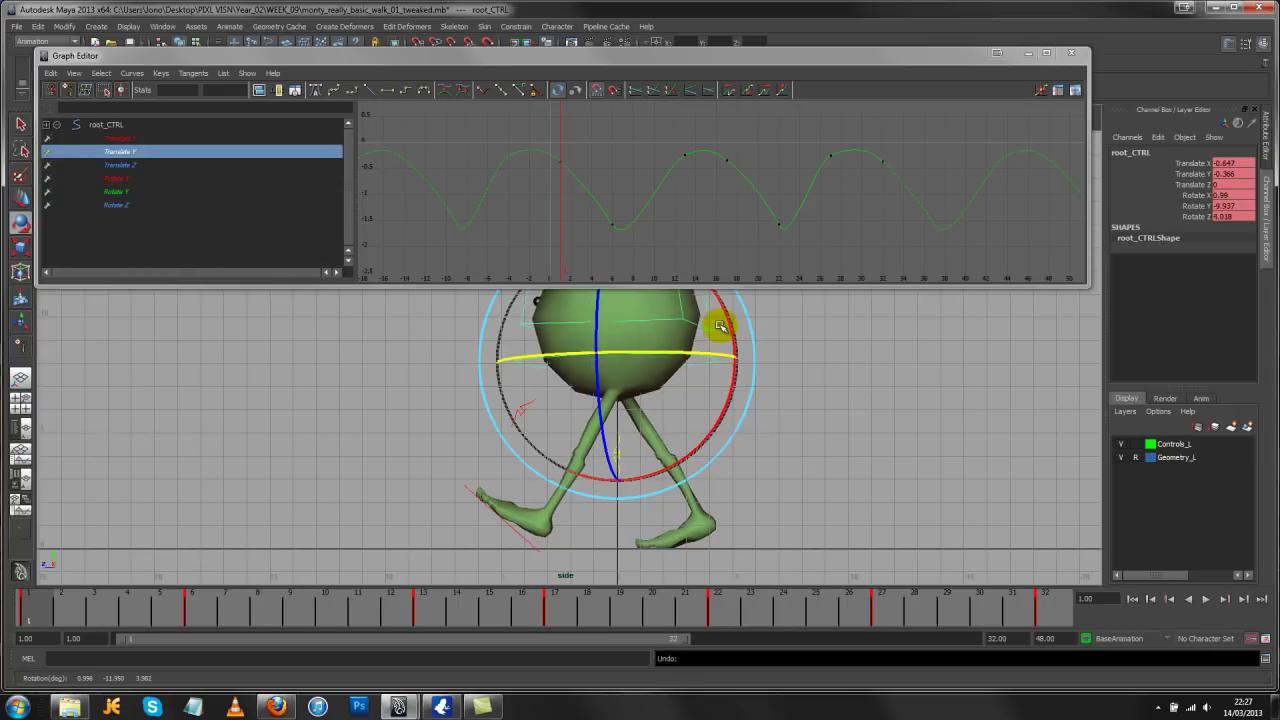
{"action": "key", "text": "w"}
{"action": "left_click", "coordinate": [524, 543]}
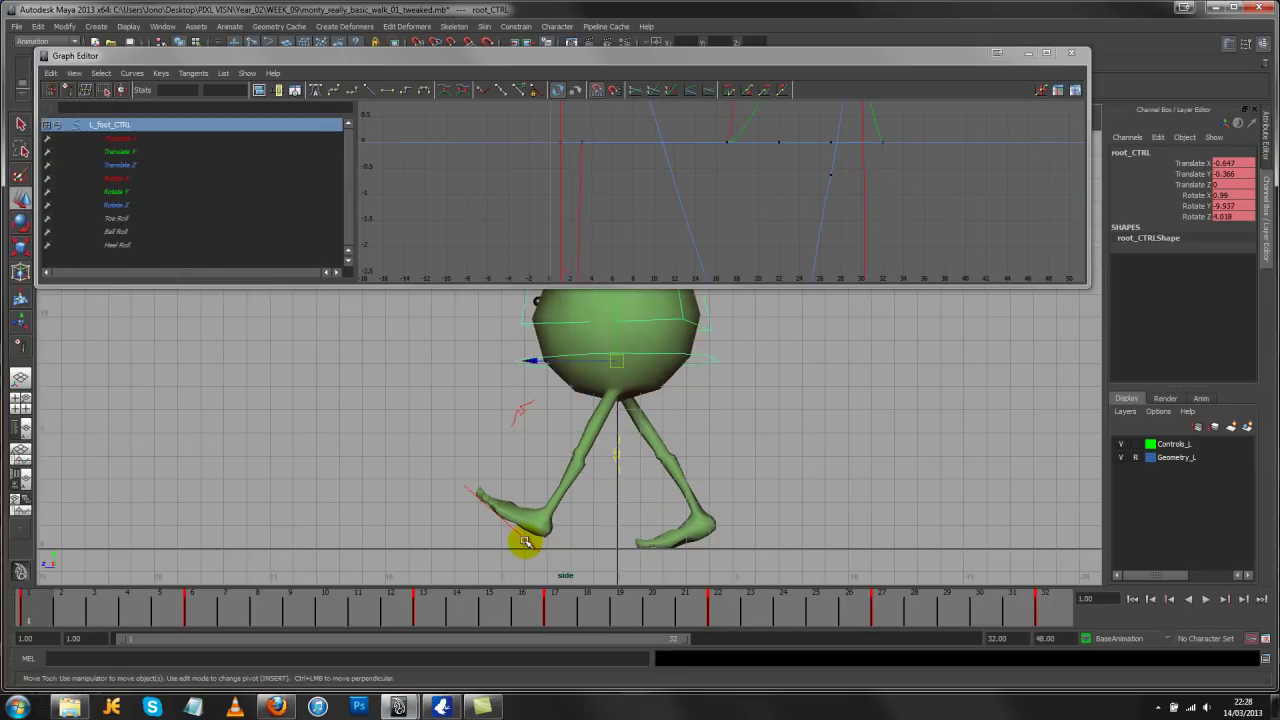
{"action": "mouse_move", "coordinate": [523, 537]}
{"action": "left_mouse_down"}
{"action": "mouse_move", "coordinate": [486, 543]}
{"action": "mouse_move", "coordinate": [515, 545]}
{"action": "left_mouse_up"}
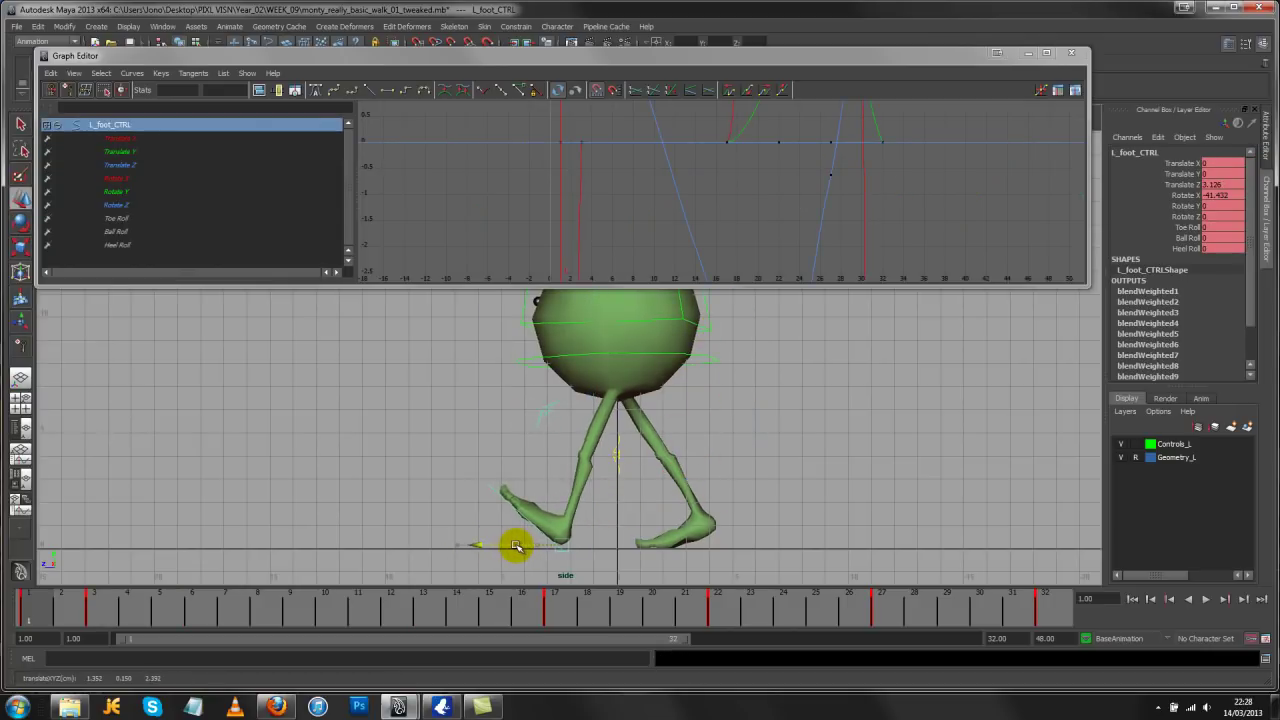
{"action": "key", "text": "ctrl+z"}
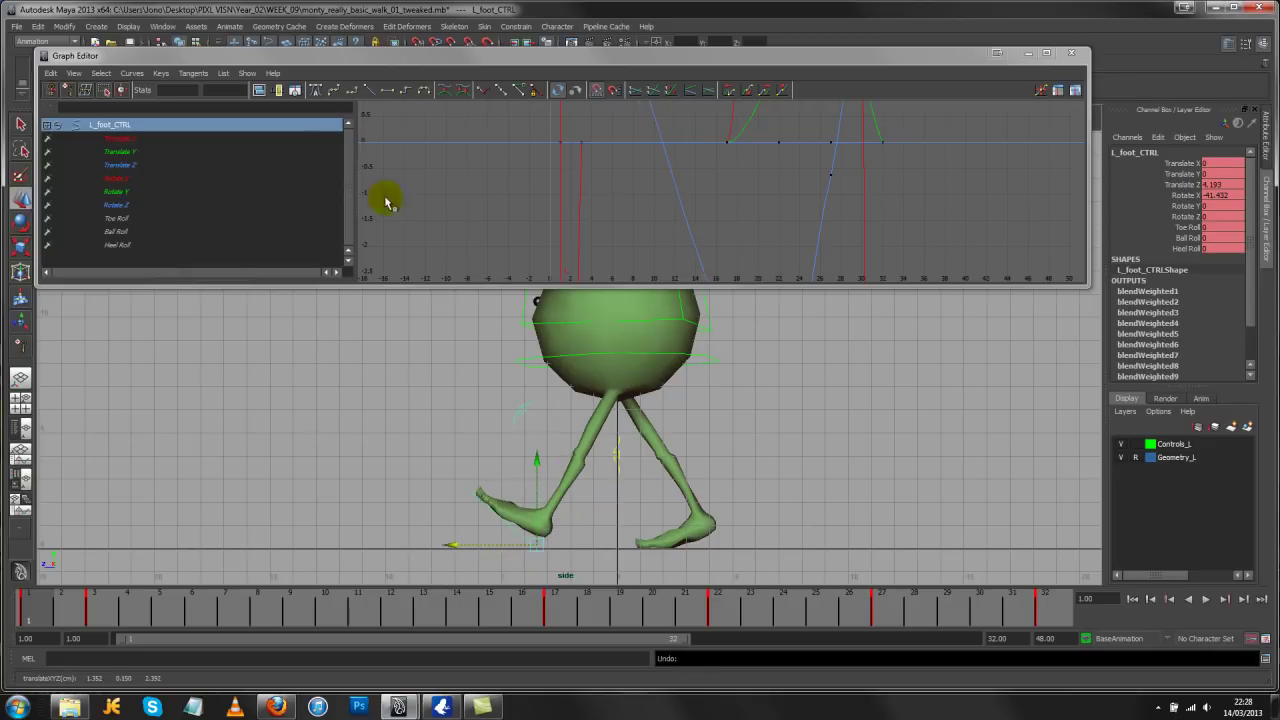
{"action": "left_click", "coordinate": [147, 152]}
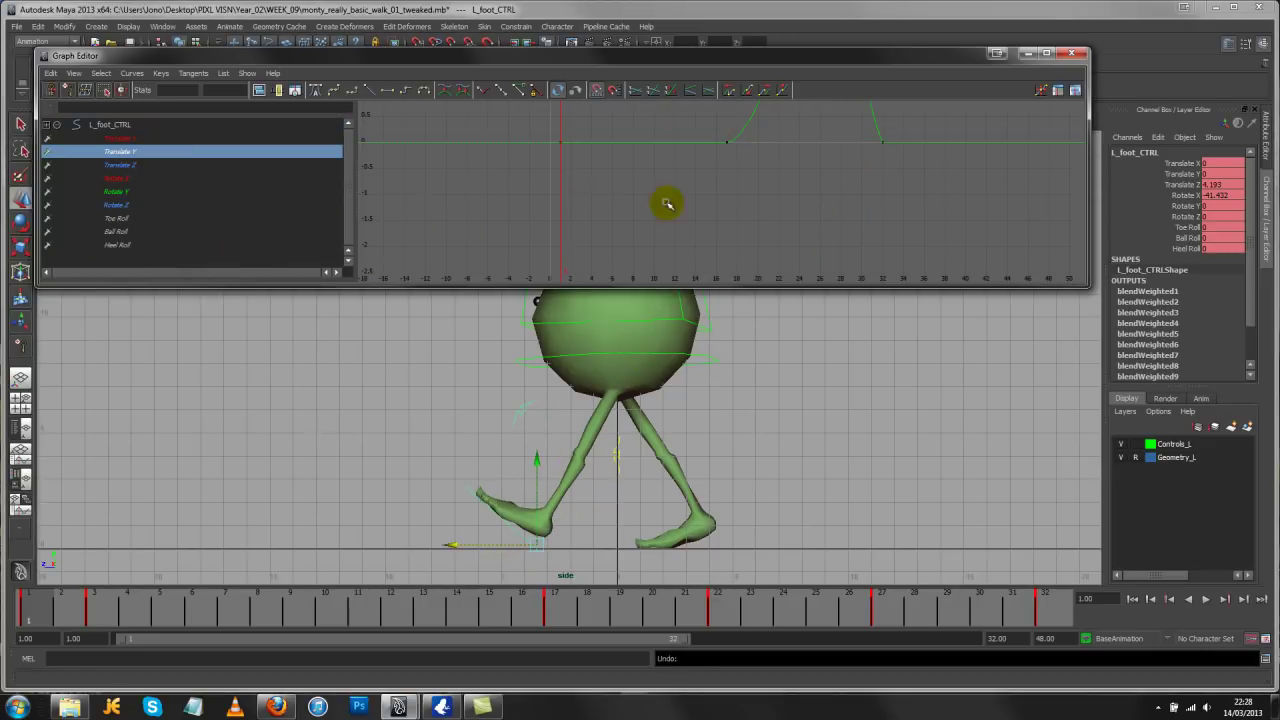
{"action": "left_click", "coordinate": [702, 355]}
{"action": "left_click", "coordinate": [120, 152]}
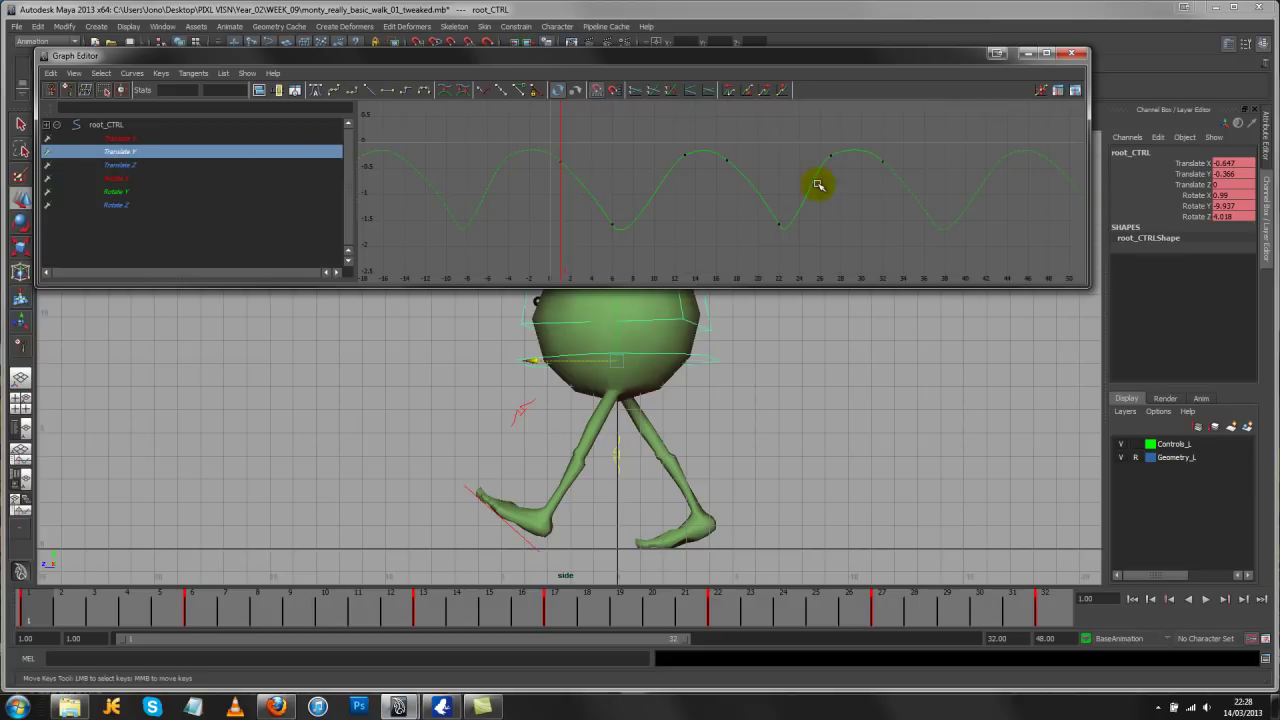
Shift the Translate Y keys from frame 2 to 28 slightly lower
{"action": "key", "text": "f"}
{"action": "left_click_drag", "start_coordinate": [820, 139], "coordinate": [578, 176]}
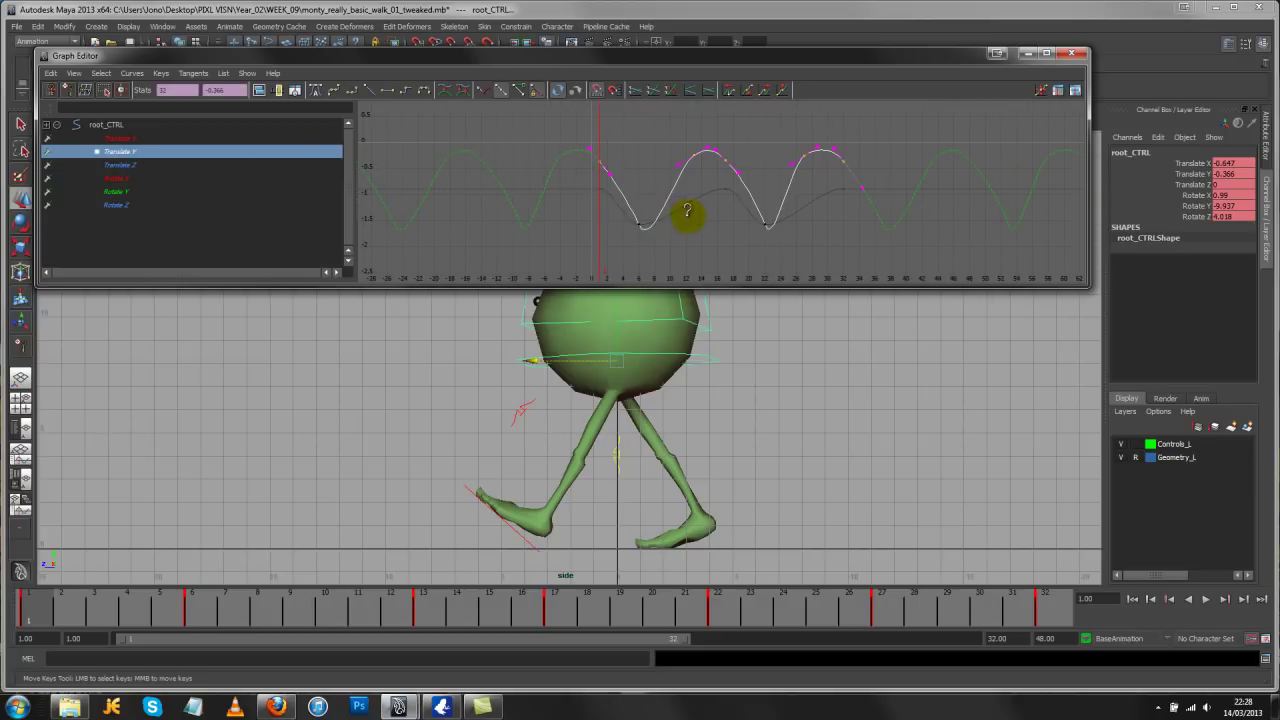
{"action": "middle_click_drag", "start_coordinate": [687, 210], "coordinate": [687, 243]}
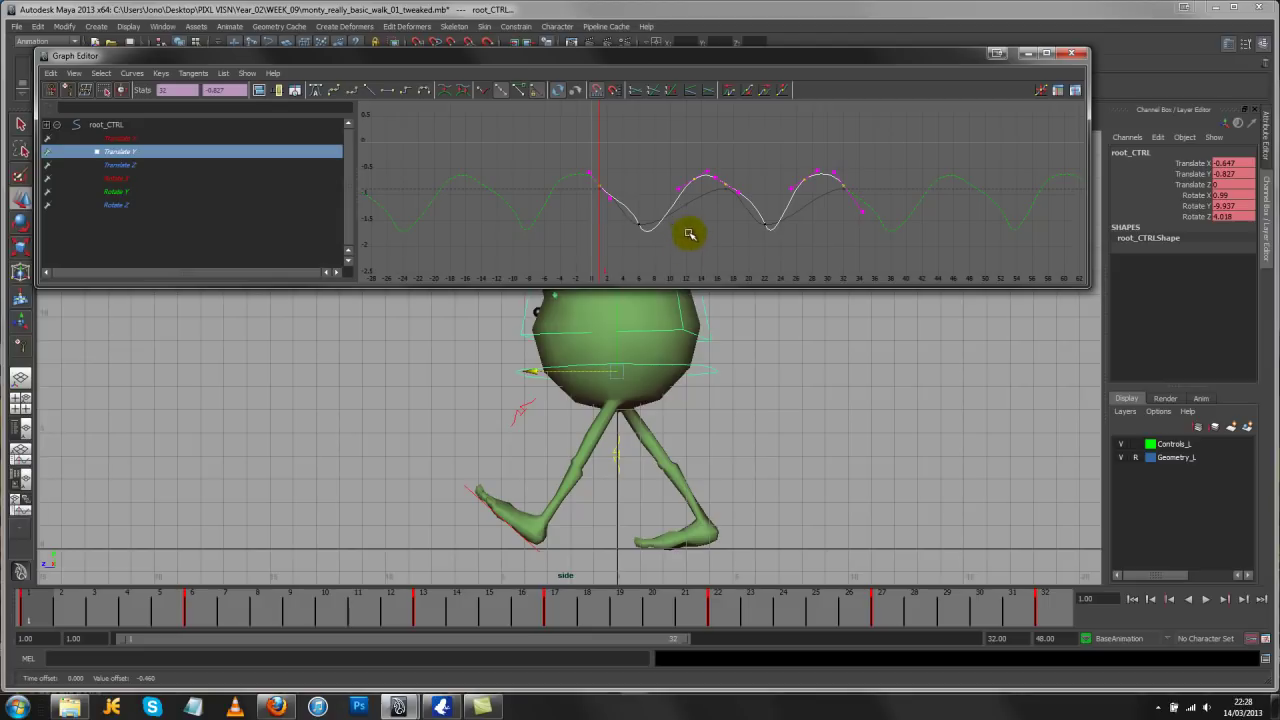
{"action": "key", "text": "ctrl+z"}
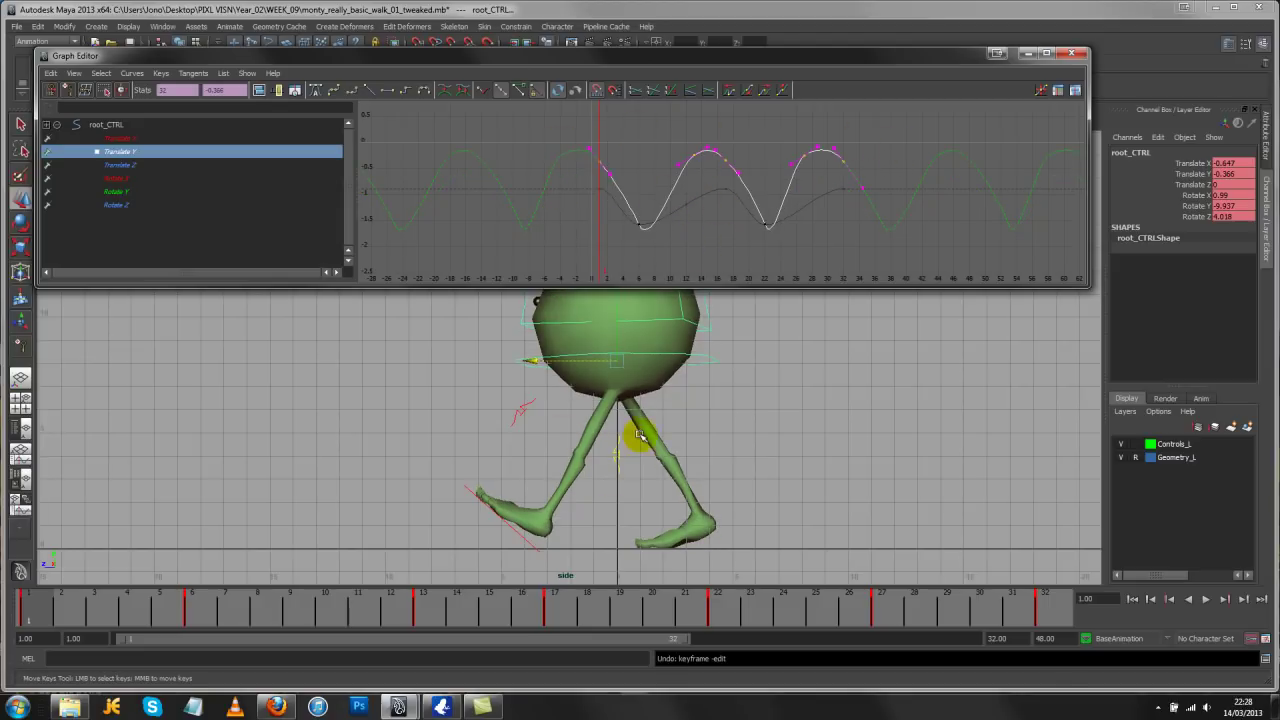
{"action": "mouse_move", "coordinate": [680, 229]}
{"action": "middle_mouse_down"}
{"action": "mouse_move", "coordinate": [677, 209]}
{"action": "mouse_move", "coordinate": [679, 233]}
{"action": "middle_mouse_up"}
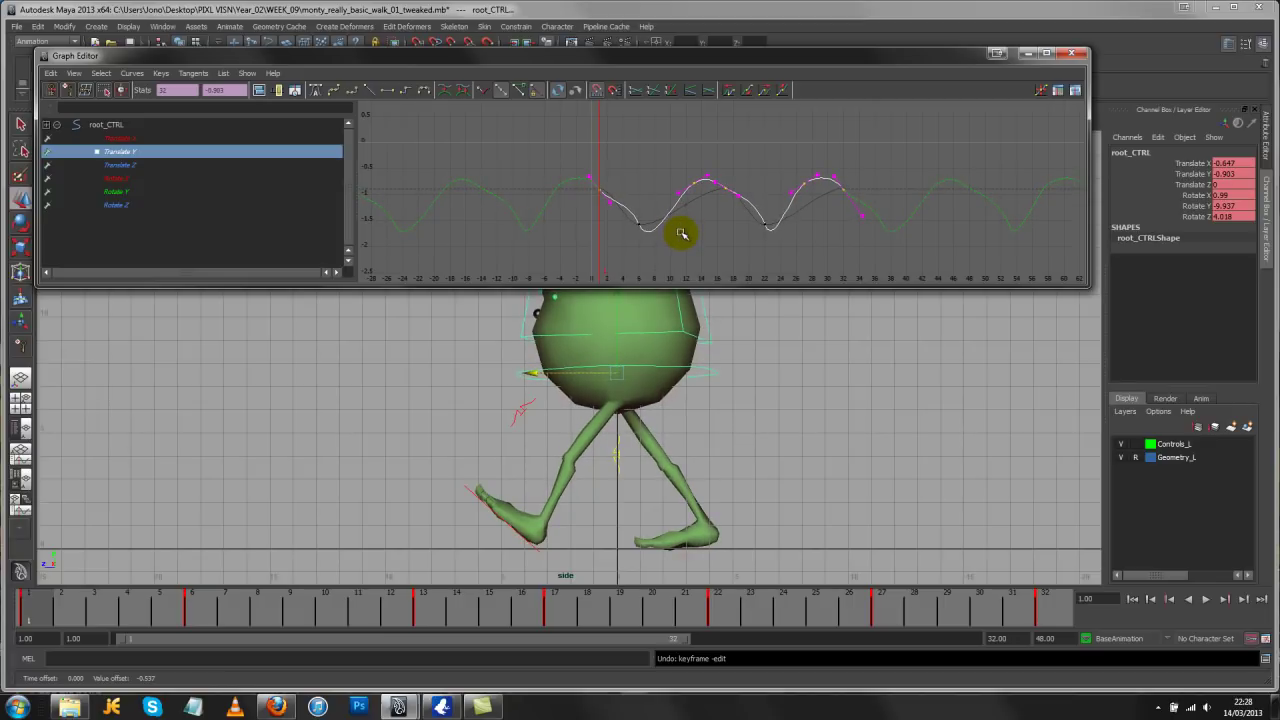
Give the frame 6 and 22 low-point keys flat tangents tilted downward
{"action": "left_click_drag", "start_coordinate": [905, 155], "coordinate": [571, 264]}
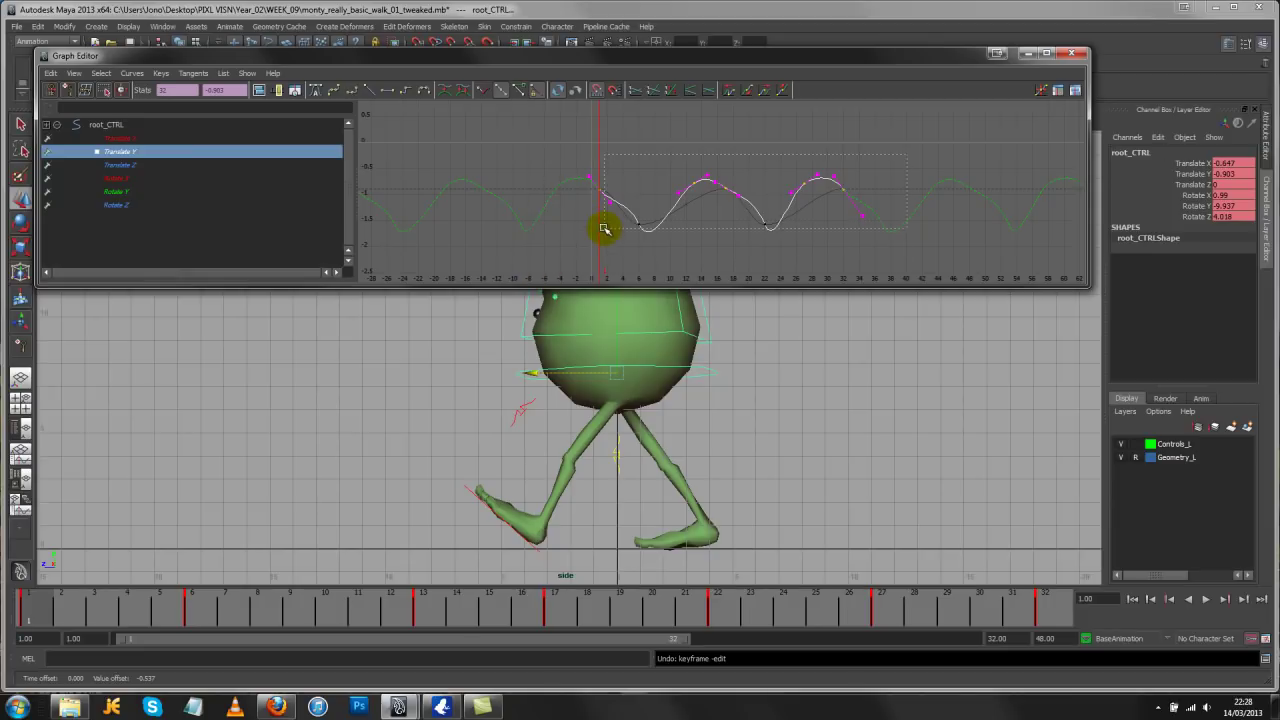
{"action": "right_click_drag", "start_coordinate": [600, 253], "coordinate": [637, 207], "text": "alt"}
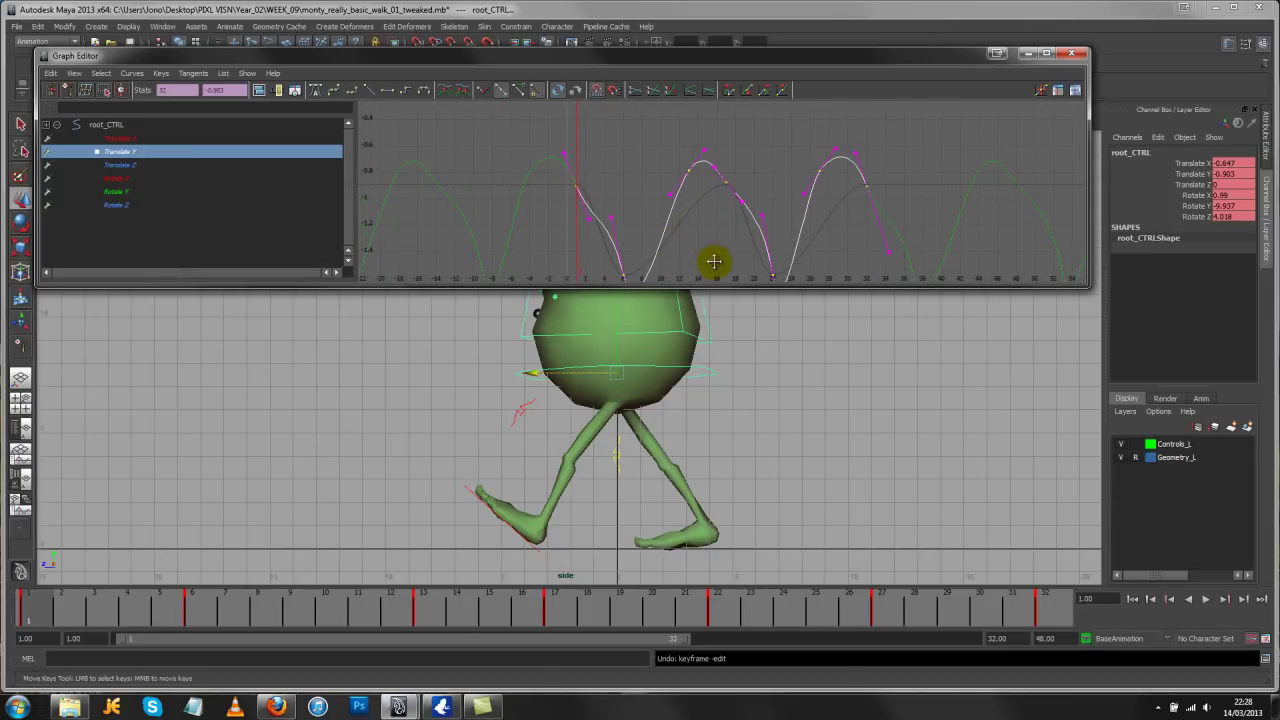
{"action": "right_click_drag", "start_coordinate": [714, 261], "coordinate": [785, 216], "text": "alt"}
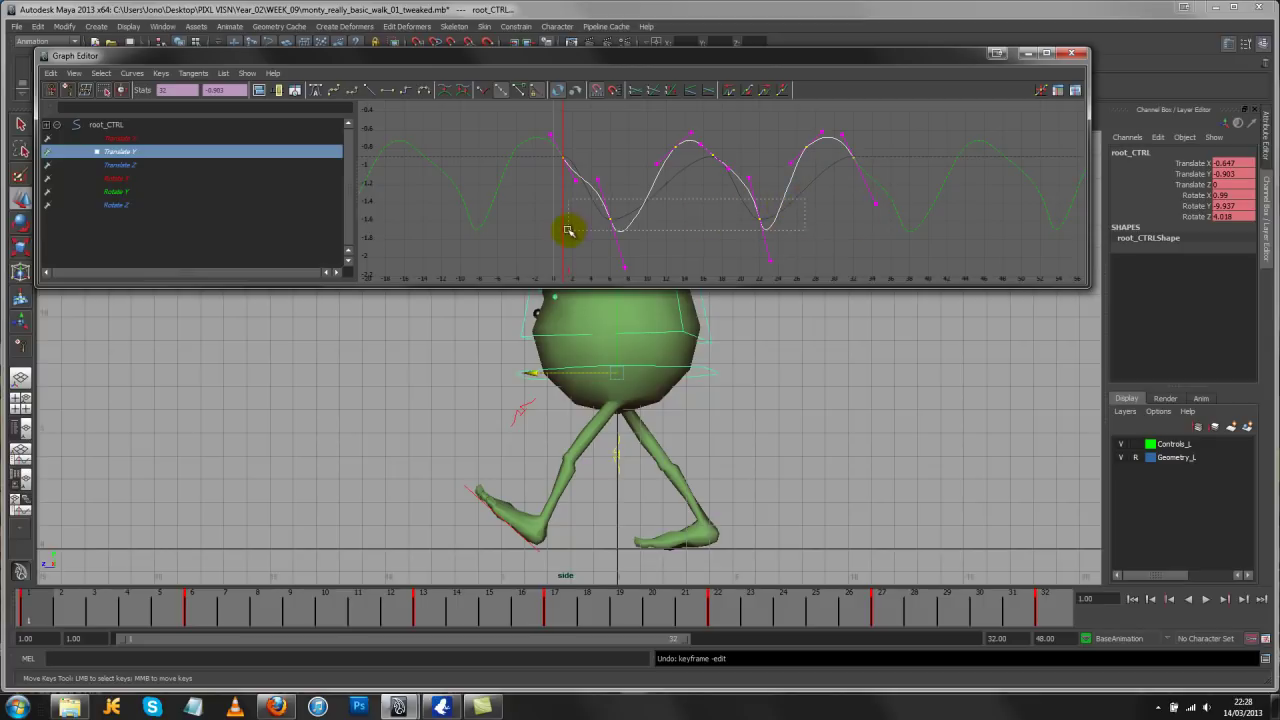
{"action": "left_click_drag", "start_coordinate": [592, 240], "coordinate": [593, 240]}
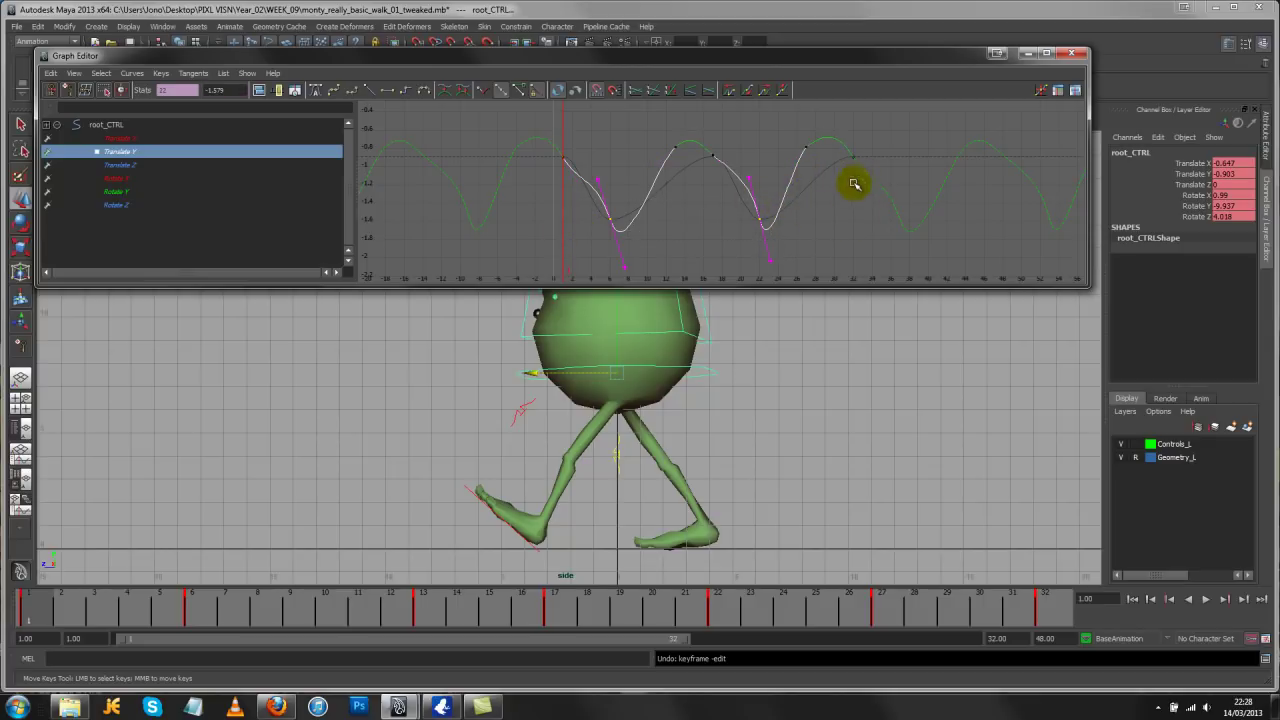
{"action": "left_click", "coordinate": [336, 90]}
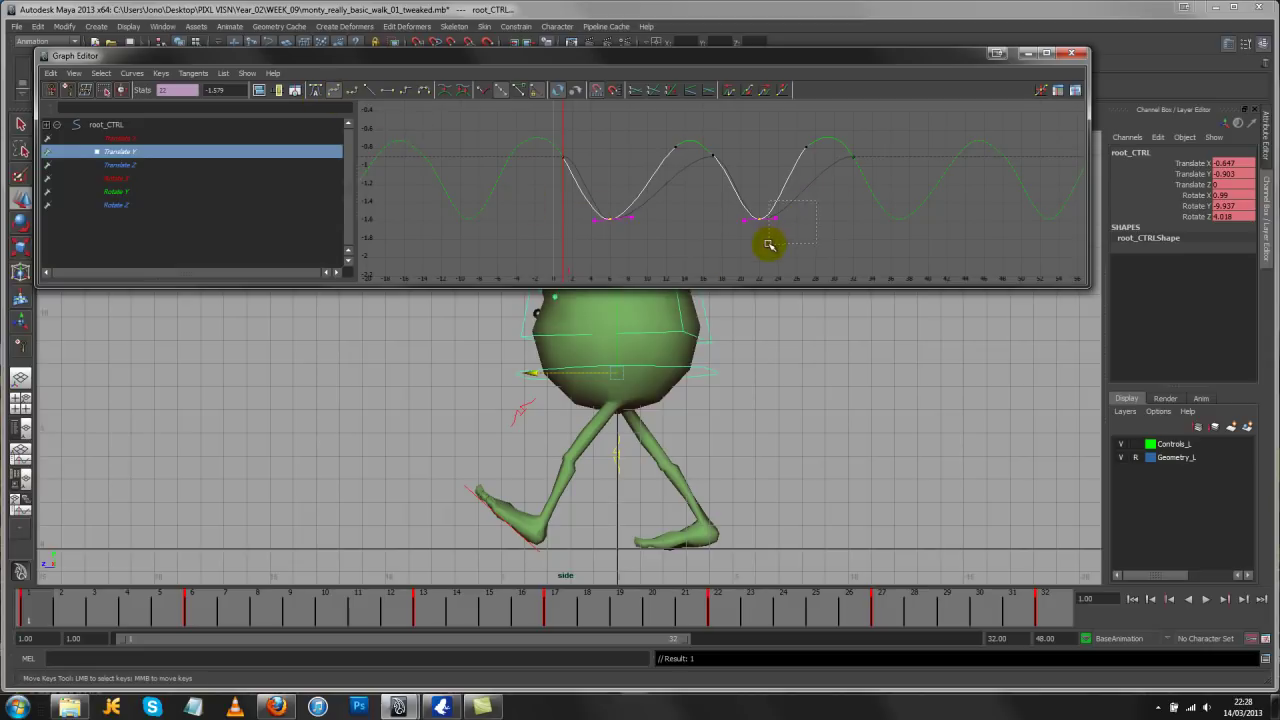
{"action": "left_click_drag", "start_coordinate": [624, 238], "coordinate": [594, 244]}
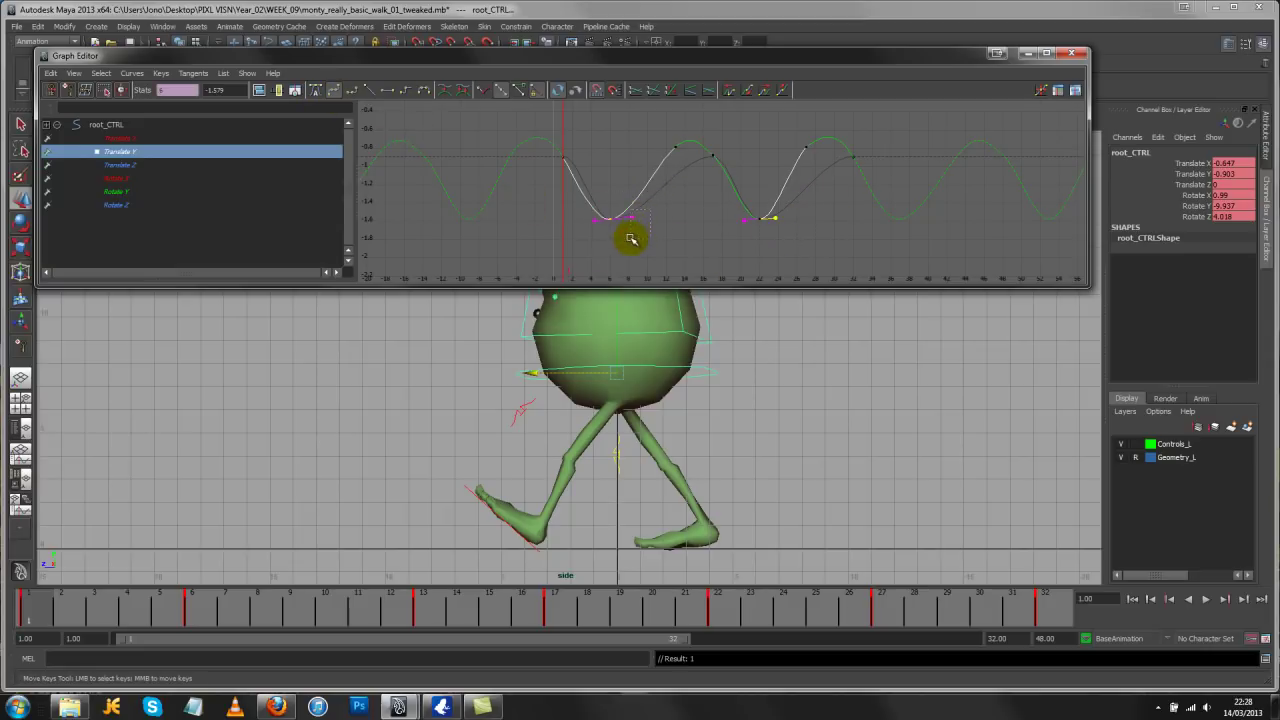
{"action": "middle_click_drag", "start_coordinate": [655, 237], "coordinate": [656, 252]}
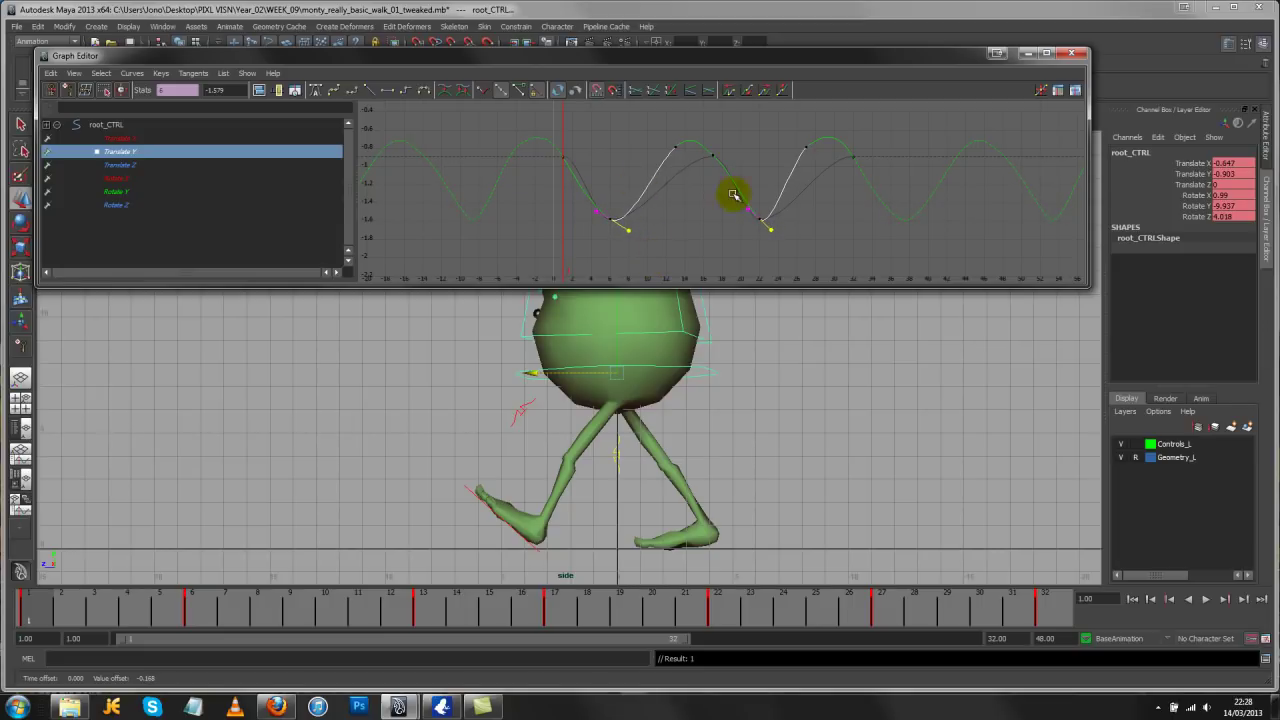
Tilt the frame-17 key's tangent slightly downward to reshape its descent
{"action": "right_click_drag", "start_coordinate": [811, 170], "coordinate": [822, 182], "text": "alt"}
{"action": "left_click_drag", "start_coordinate": [700, 172], "coordinate": [701, 171]}
{"action": "left_click_drag", "start_coordinate": [768, 132], "coordinate": [737, 168]}
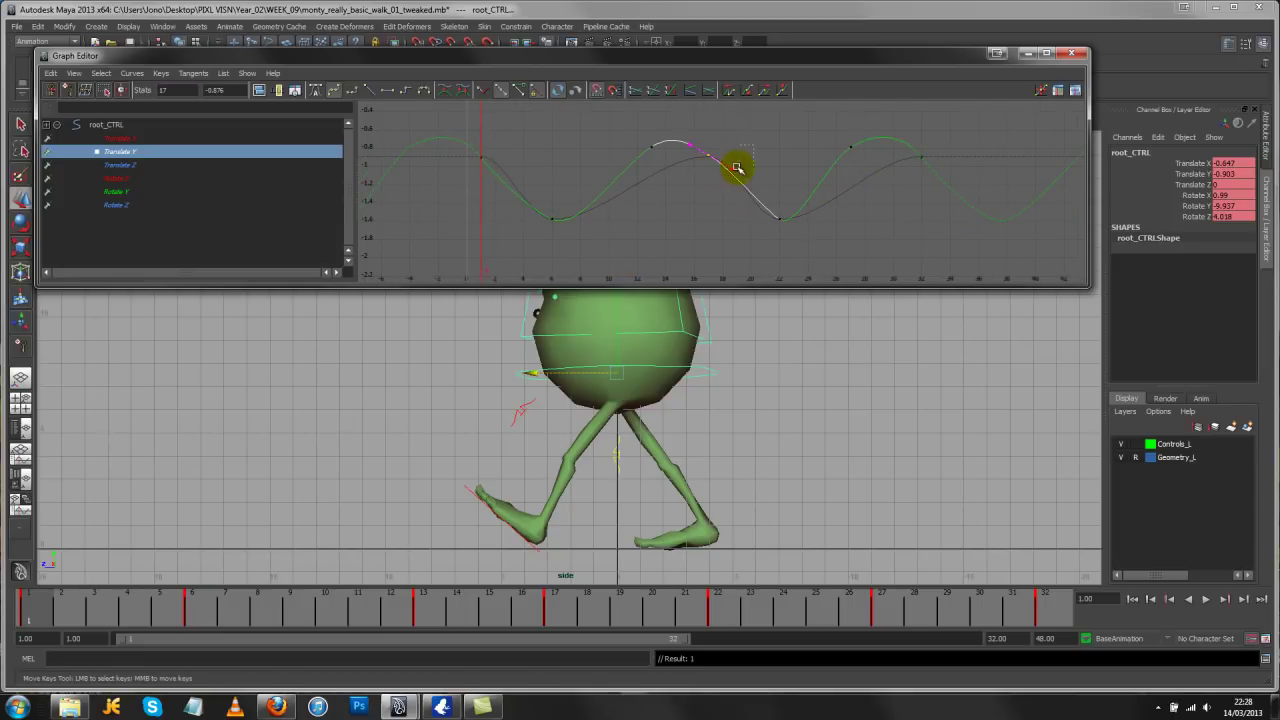
{"action": "middle_click_drag", "start_coordinate": [734, 197], "coordinate": [731, 205]}
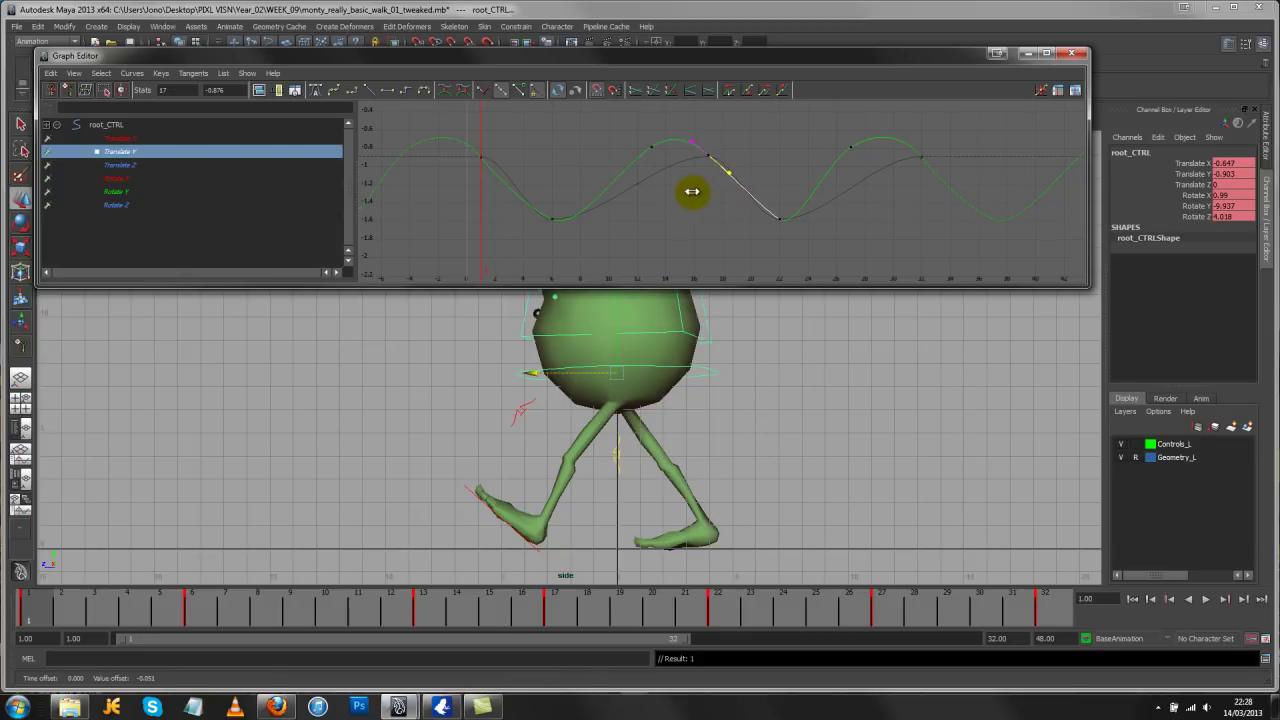
{"action": "mouse_move", "coordinate": [692, 191]}
{"action": "right_mouse_down", "text": "alt"}
{"action": "mouse_move", "coordinate": [680, 186]}
{"action": "mouse_move", "coordinate": [690, 192]}
{"action": "right_mouse_up", "text": "alt"}
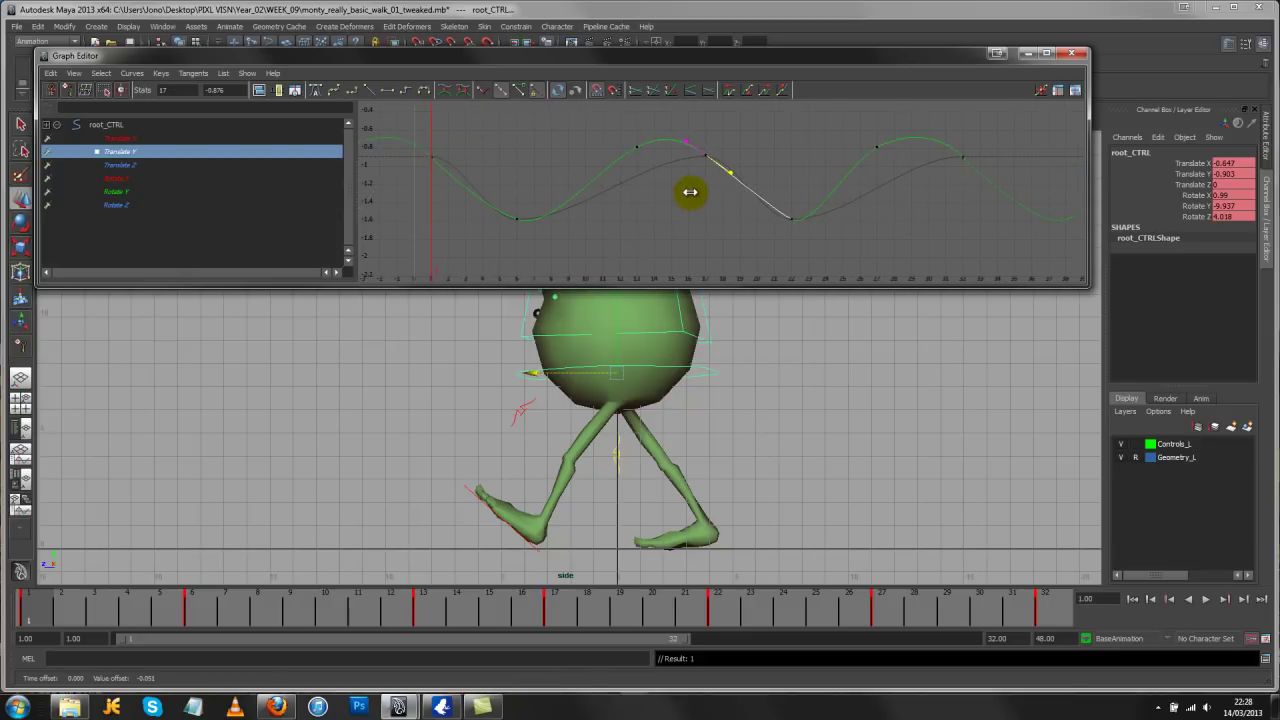
Raise the upper Translate Y bounce keys so the peaks sit at about -0.575
{"action": "left_click", "coordinate": [1207, 600]}
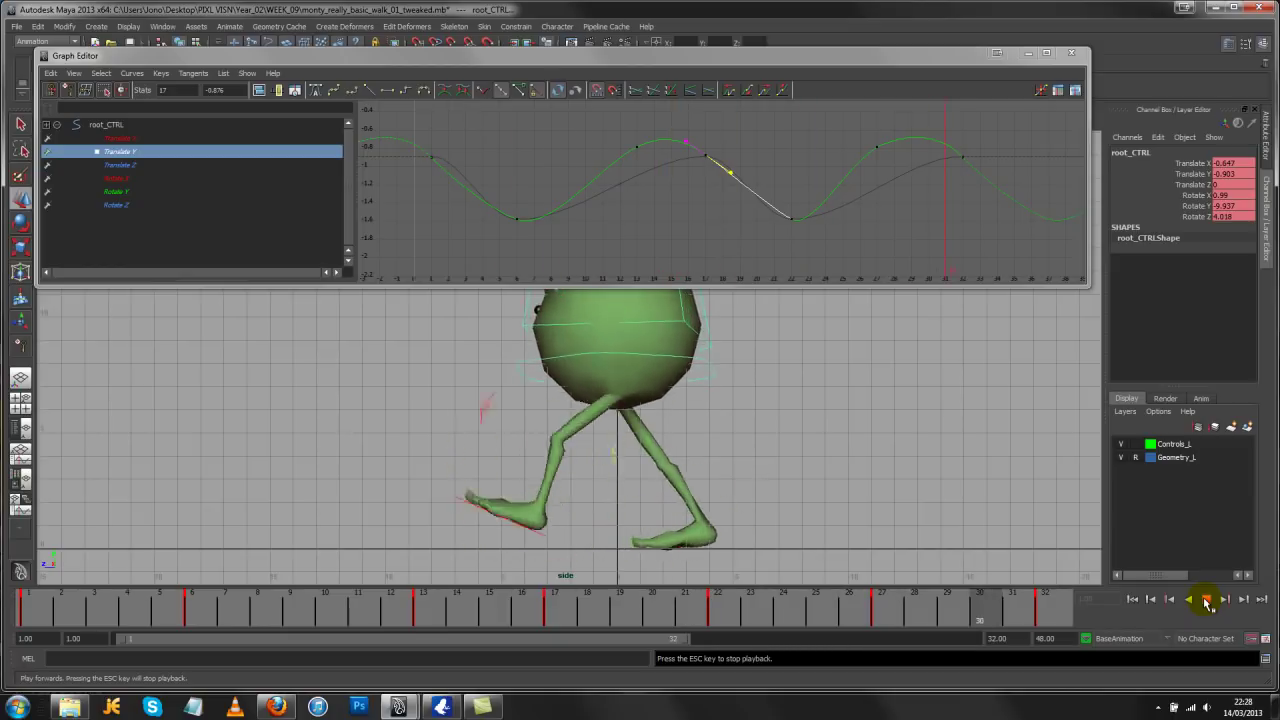
{"action": "left_click", "coordinate": [1207, 600]}
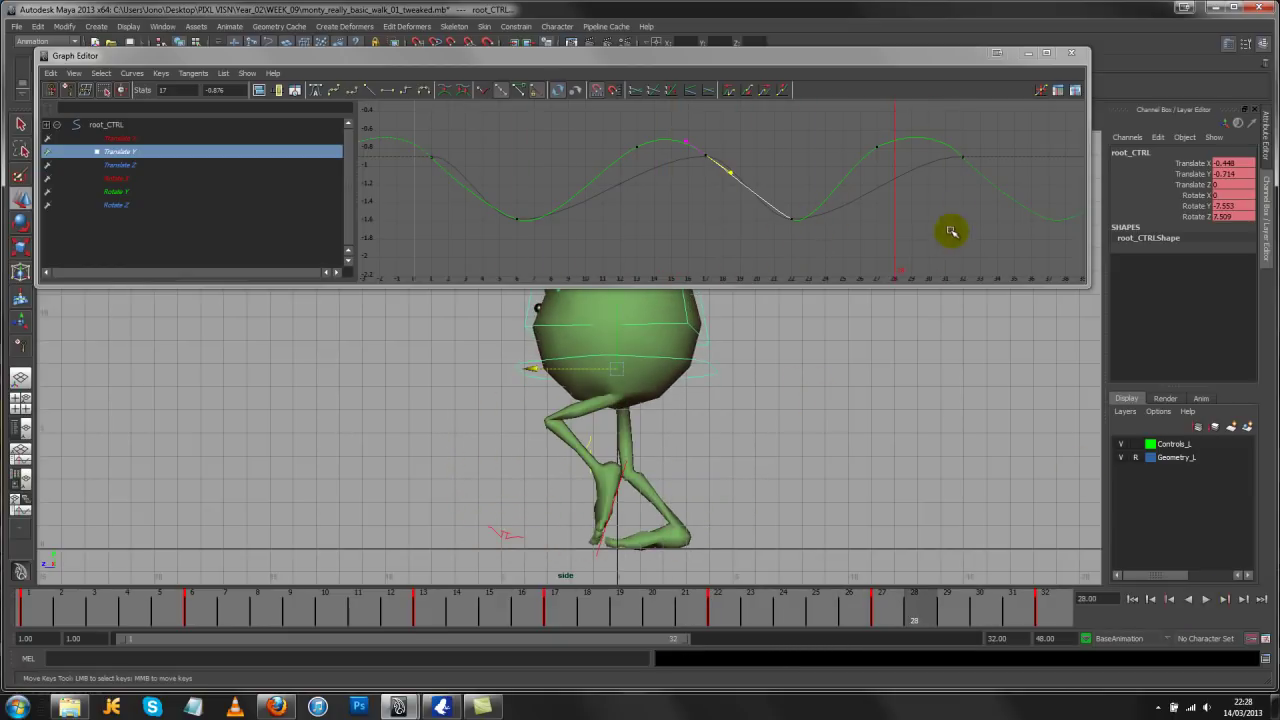
{"action": "left_click_drag", "start_coordinate": [966, 123], "coordinate": [600, 200]}
{"action": "middle_click_drag", "start_coordinate": [614, 217], "coordinate": [616, 206]}
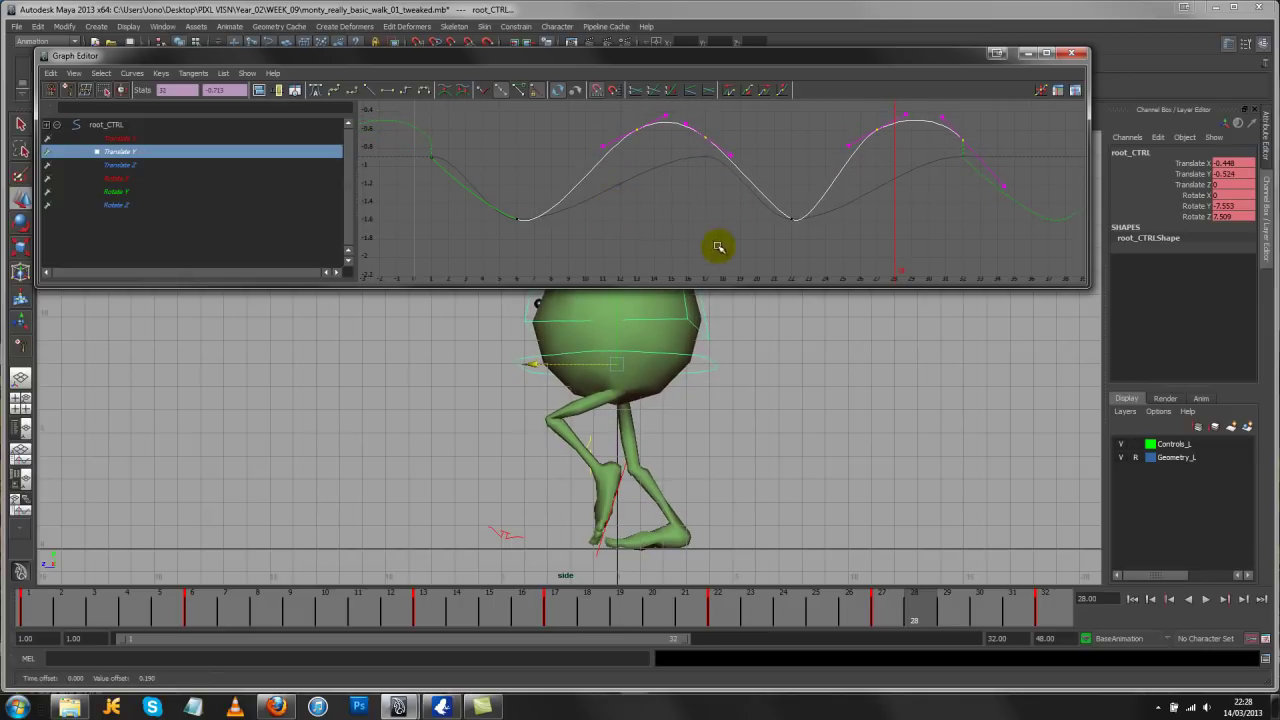
{"action": "key", "text": "ctrl+z"}
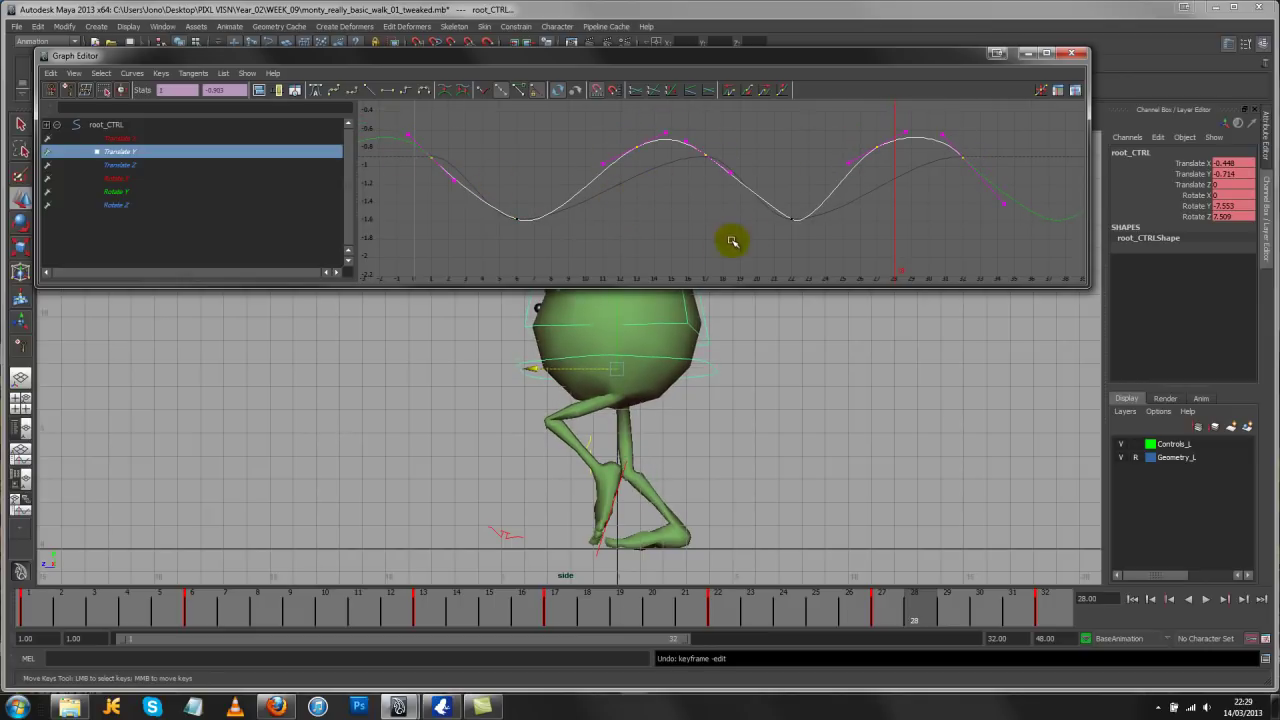
{"action": "mouse_move", "coordinate": [733, 241]}
{"action": "middle_mouse_down"}
{"action": "mouse_move", "coordinate": [729, 209]}
{"action": "mouse_move", "coordinate": [729, 220]}
{"action": "middle_mouse_up"}
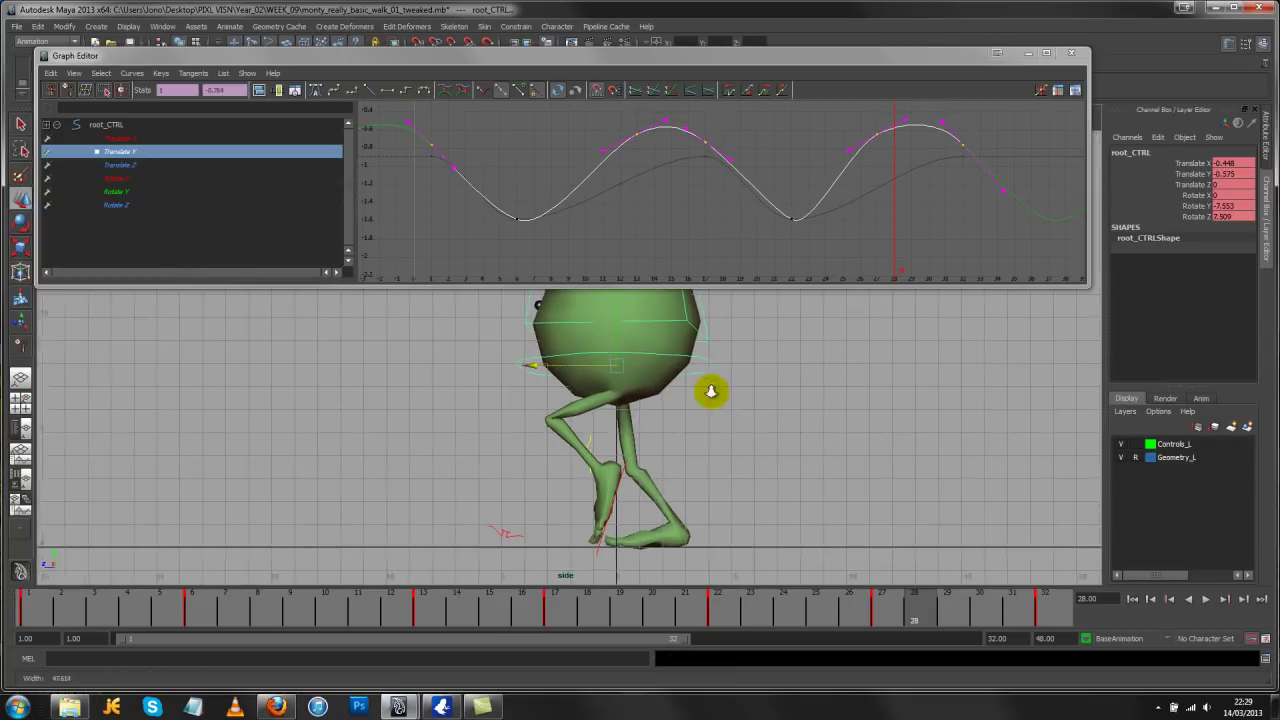
Pull the side view back and play the walk cycle to review the new bounce
{"action": "right_click_drag", "start_coordinate": [710, 391], "coordinate": [440, 360], "text": "alt"}
{"action": "left_click", "coordinate": [1206, 598]}
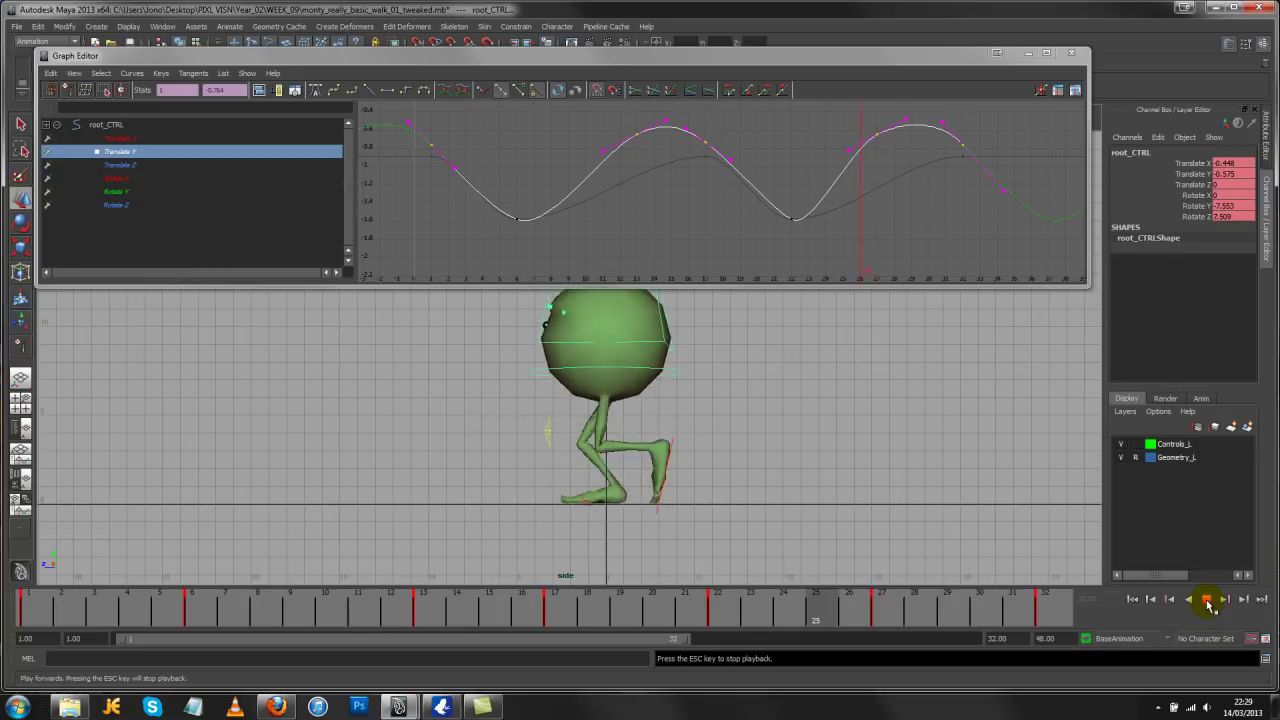
{"action": "left_click", "coordinate": [1208, 600]}
{"action": "right_click_drag", "start_coordinate": [823, 166], "coordinate": [829, 241], "text": "alt"}
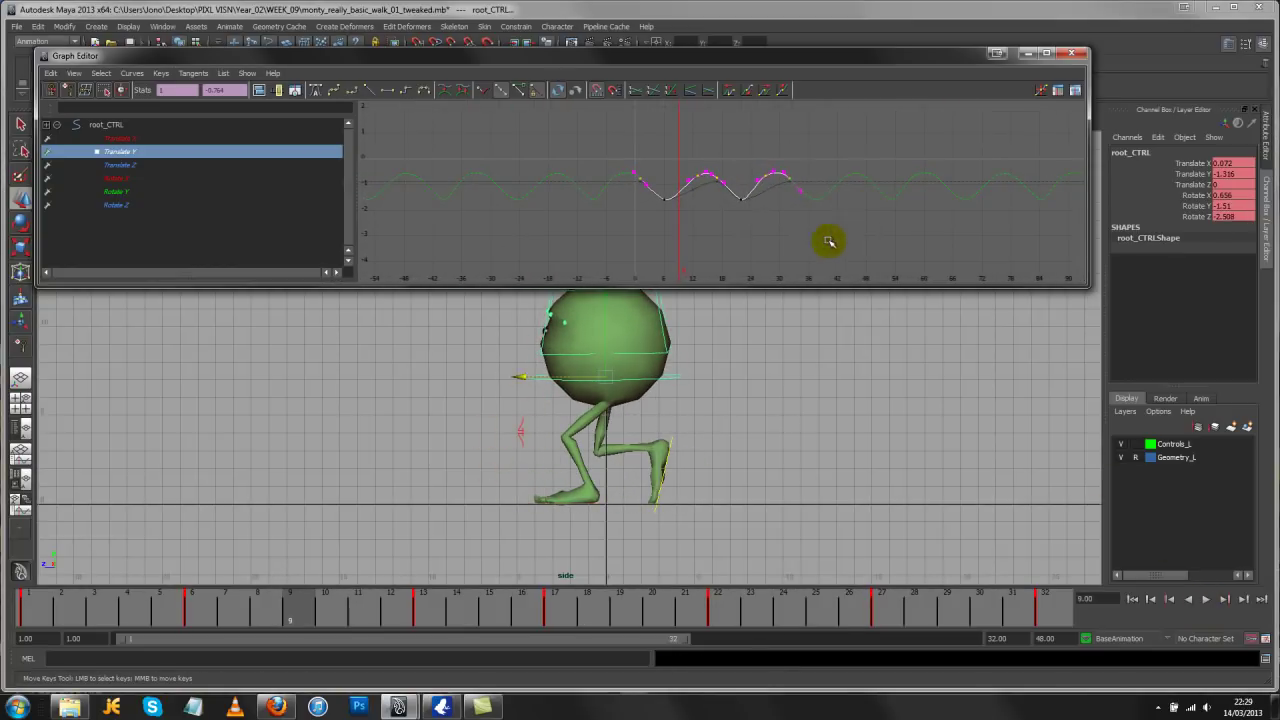
{"action": "left_click", "coordinate": [1207, 600]}
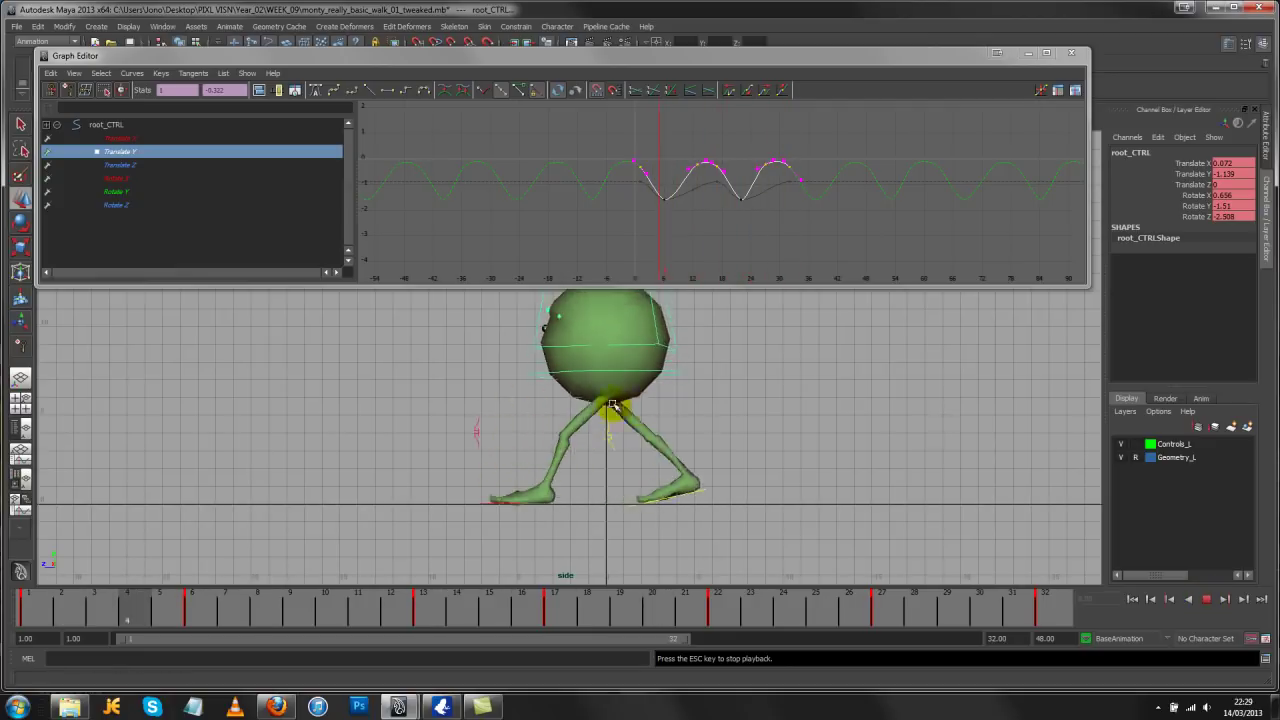
Switch to a perspective view of the character from the front and display root_CTRL's Translate X curve
{"action": "key", "text": "space"}
{"action": "left_click", "coordinate": [776, 383]}
{"action": "key", "text": "alt+v"}
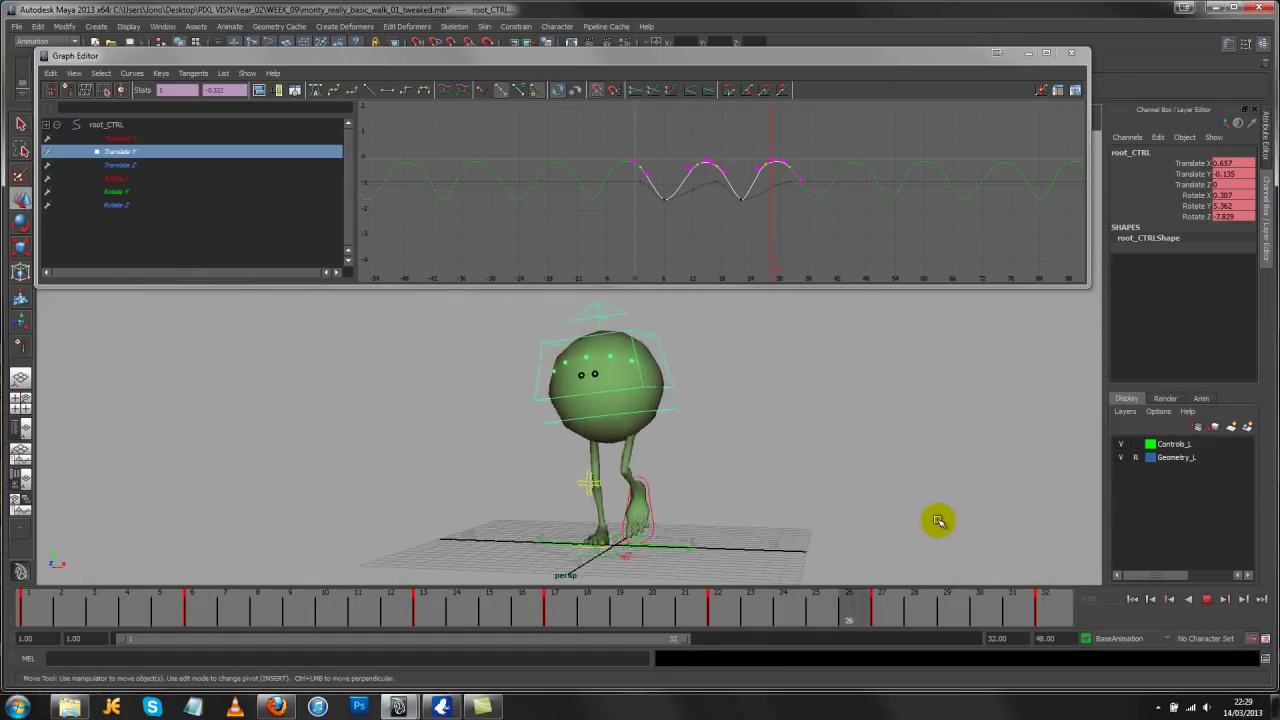
{"action": "left_click", "coordinate": [1206, 598]}
{"action": "left_click_drag", "start_coordinate": [836, 484], "coordinate": [724, 481], "text": "alt"}
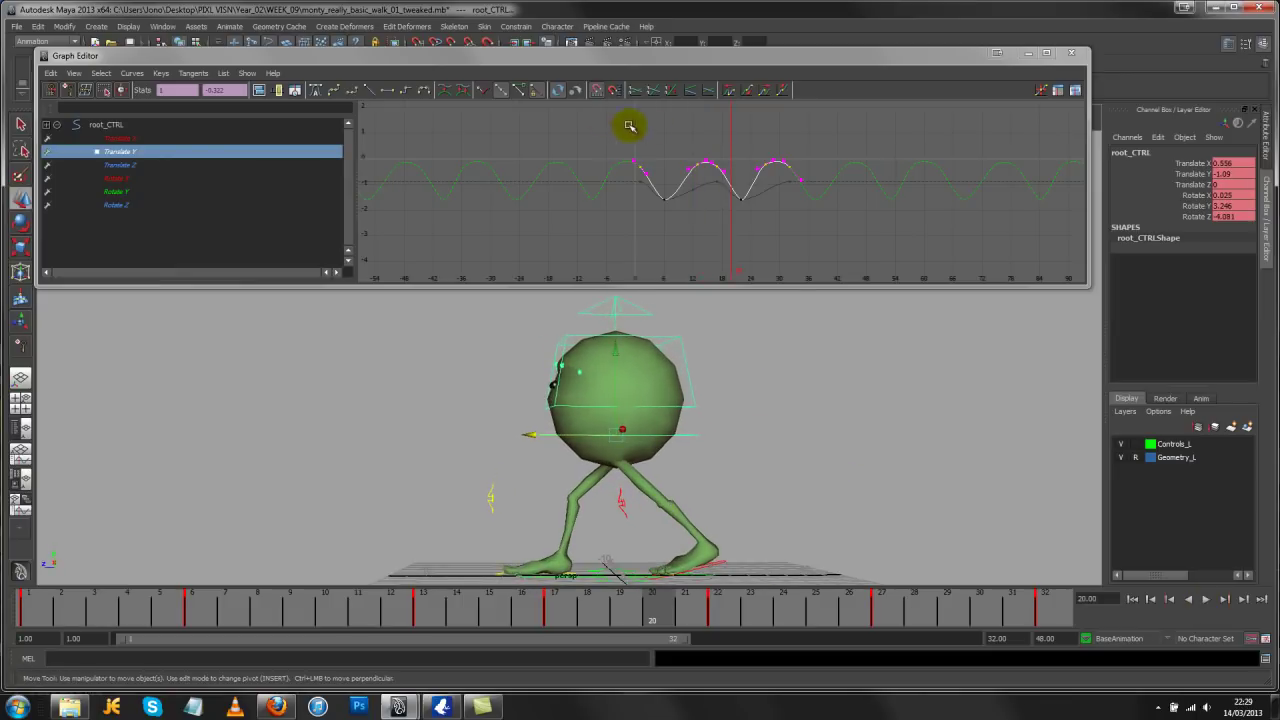
{"action": "left_click_drag", "start_coordinate": [831, 470], "coordinate": [761, 482], "text": "alt"}
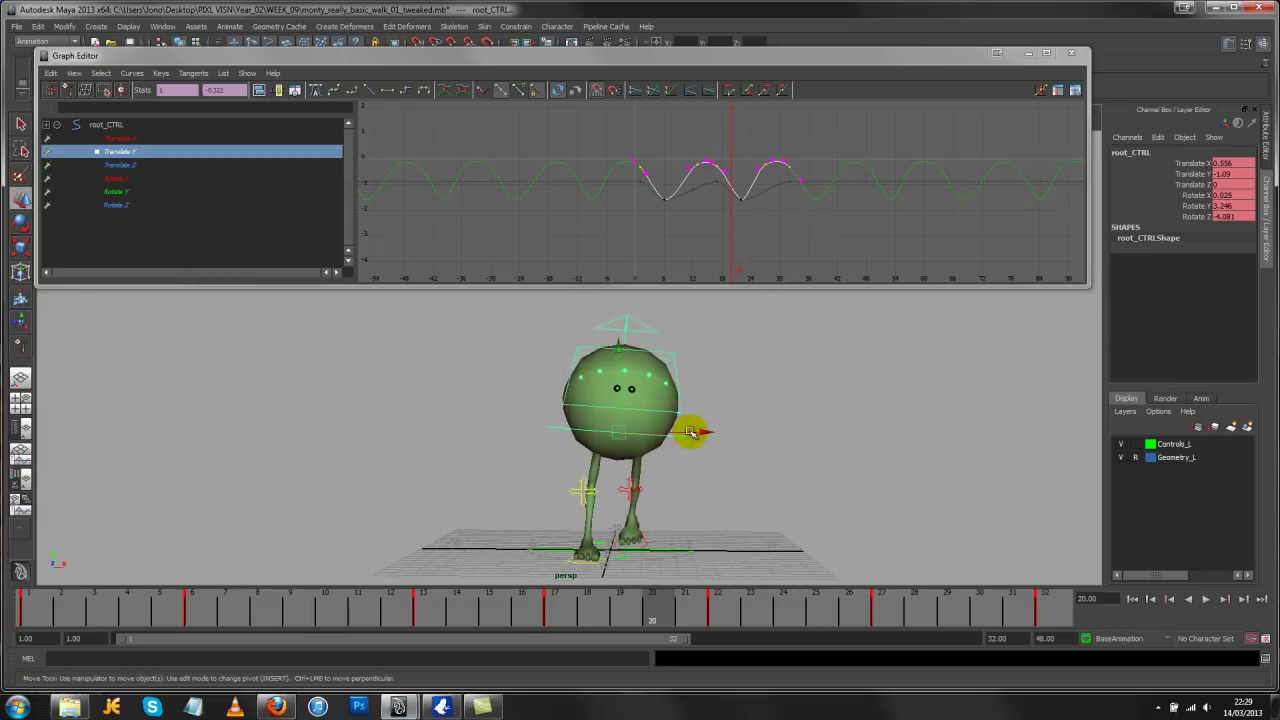
{"action": "left_click", "coordinate": [125, 138]}
Frame the character and the Translate X sway curve, and select its keys
{"action": "key", "text": "f"}
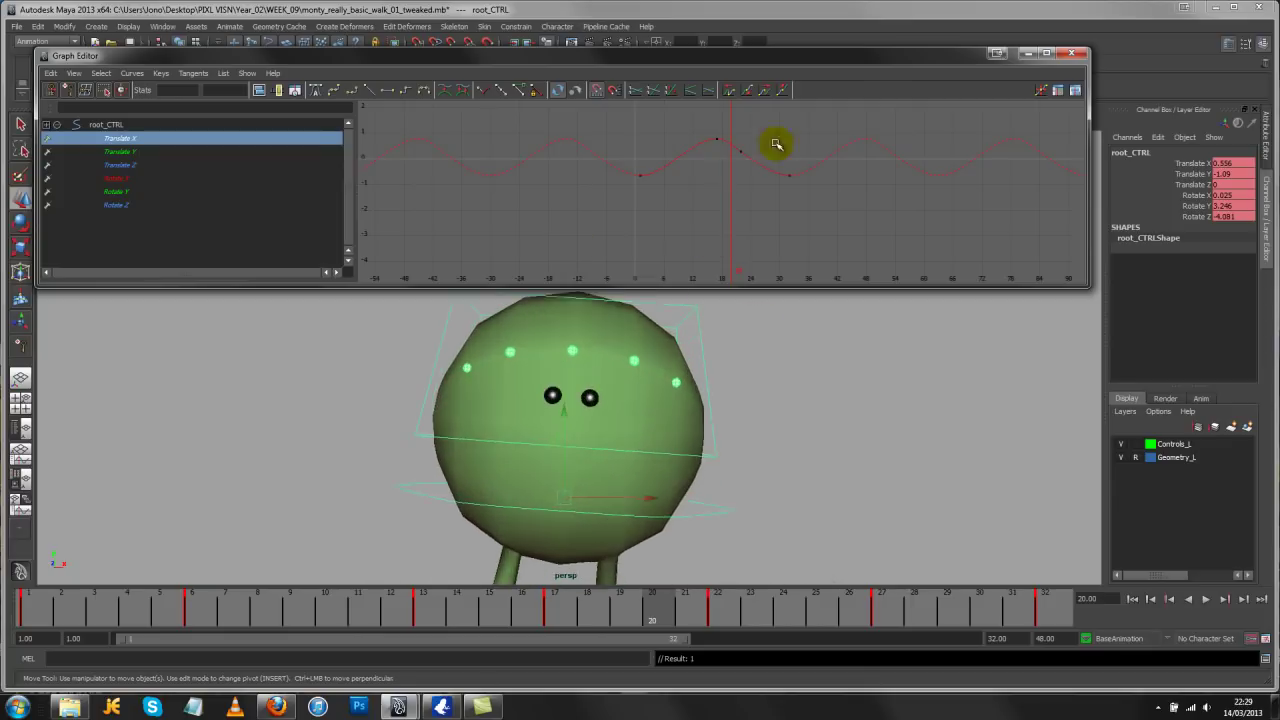
{"action": "right_click_drag", "start_coordinate": [766, 347], "coordinate": [623, 437], "text": "alt"}
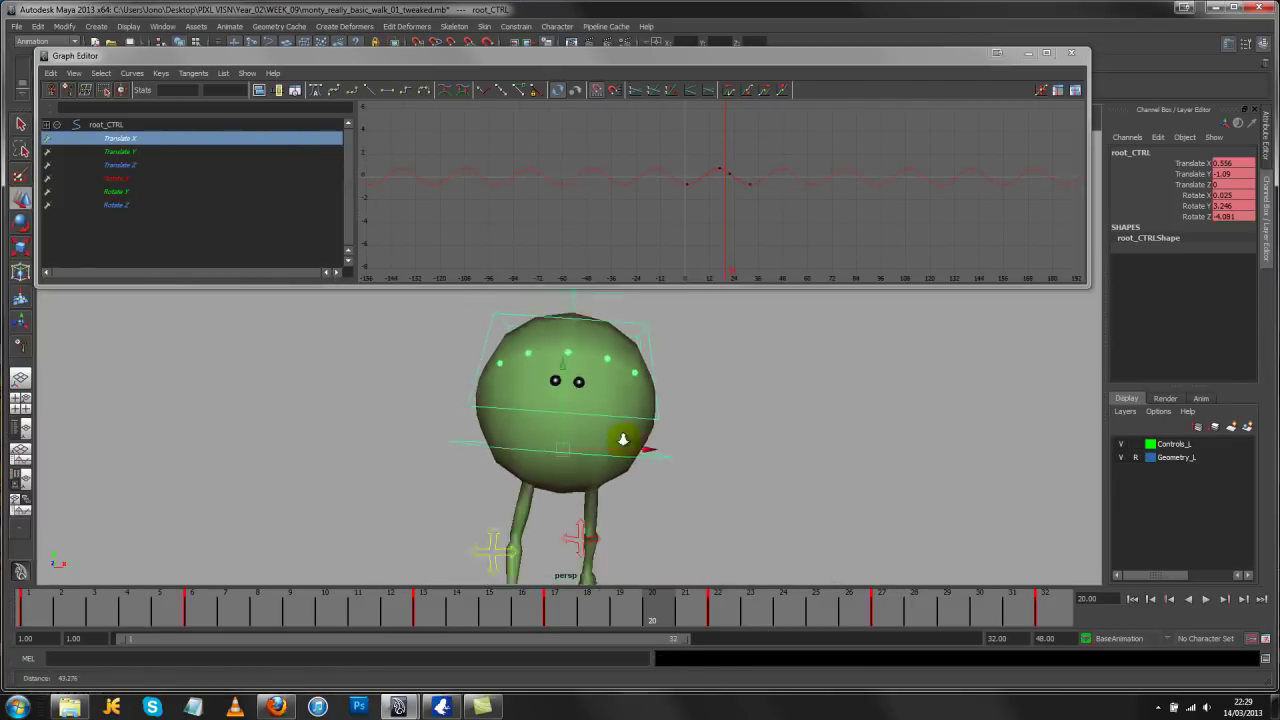
{"action": "key", "text": "f"}
{"action": "left_click_drag", "start_coordinate": [637, 194], "coordinate": [763, 120]}
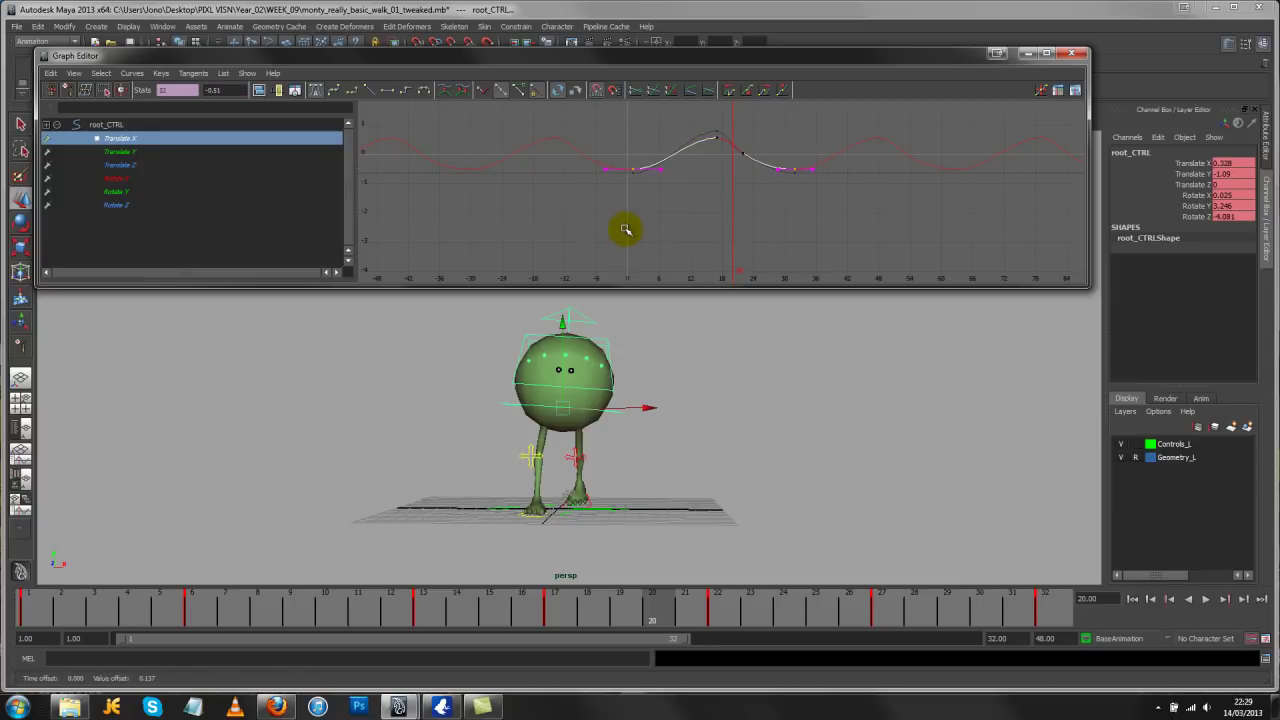
Zoom the graph out and preview the walk through frame 32
{"action": "right_click_drag", "start_coordinate": [625, 230], "coordinate": [786, 211], "text": "alt+shift"}
{"action": "left_click", "coordinate": [1208, 600]}
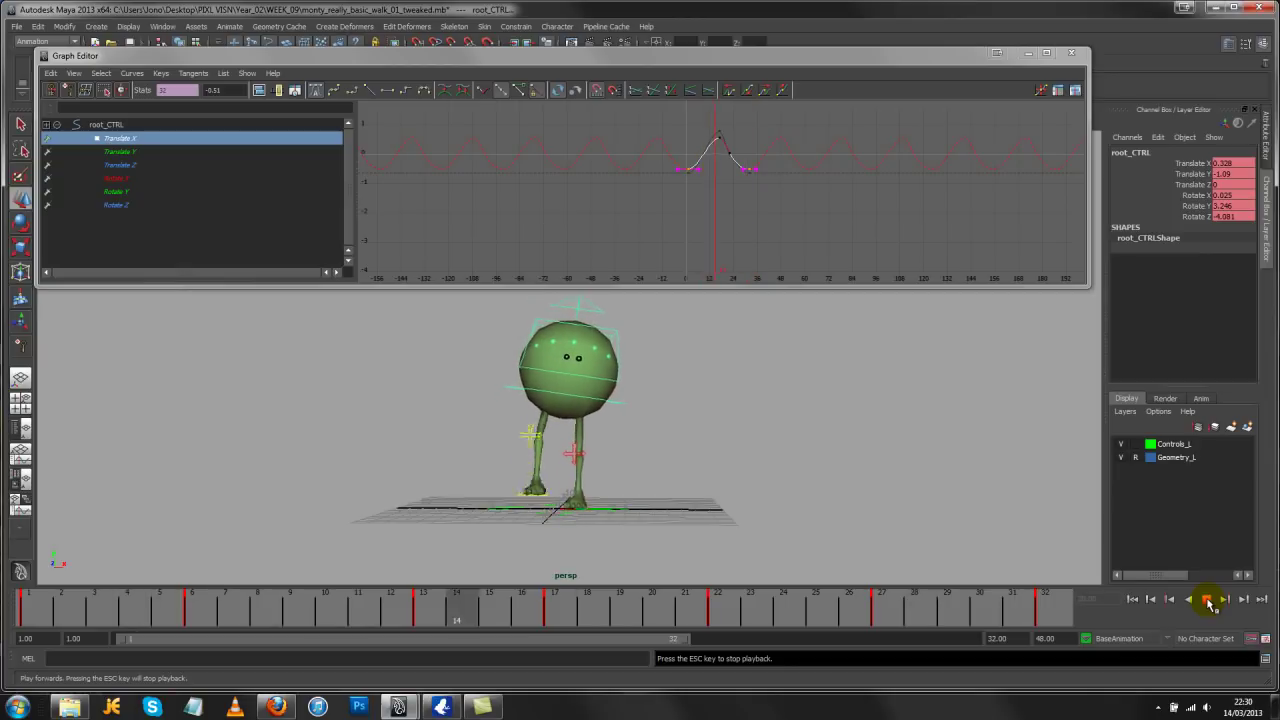
{"action": "left_click", "coordinate": [1068, 600]}
{"action": "left_click_drag", "start_coordinate": [47, 614], "coordinate": [37, 620]}
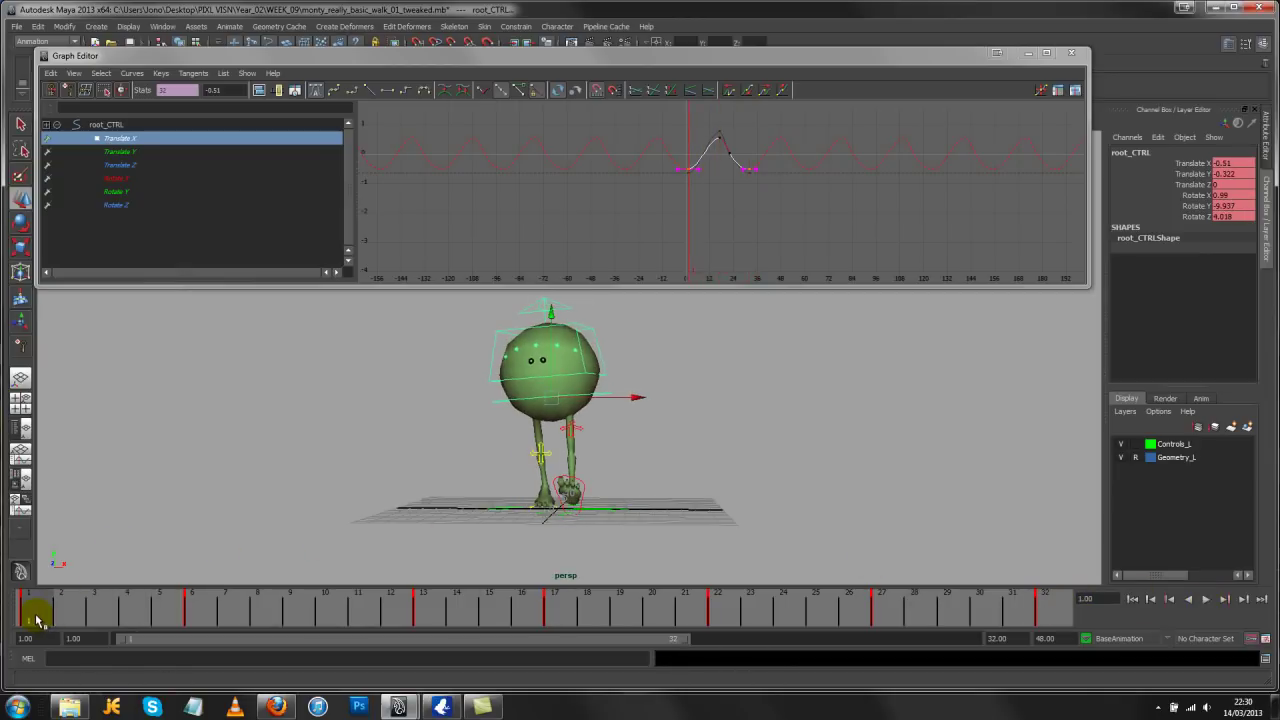
{"action": "left_click", "coordinate": [1053, 613]}
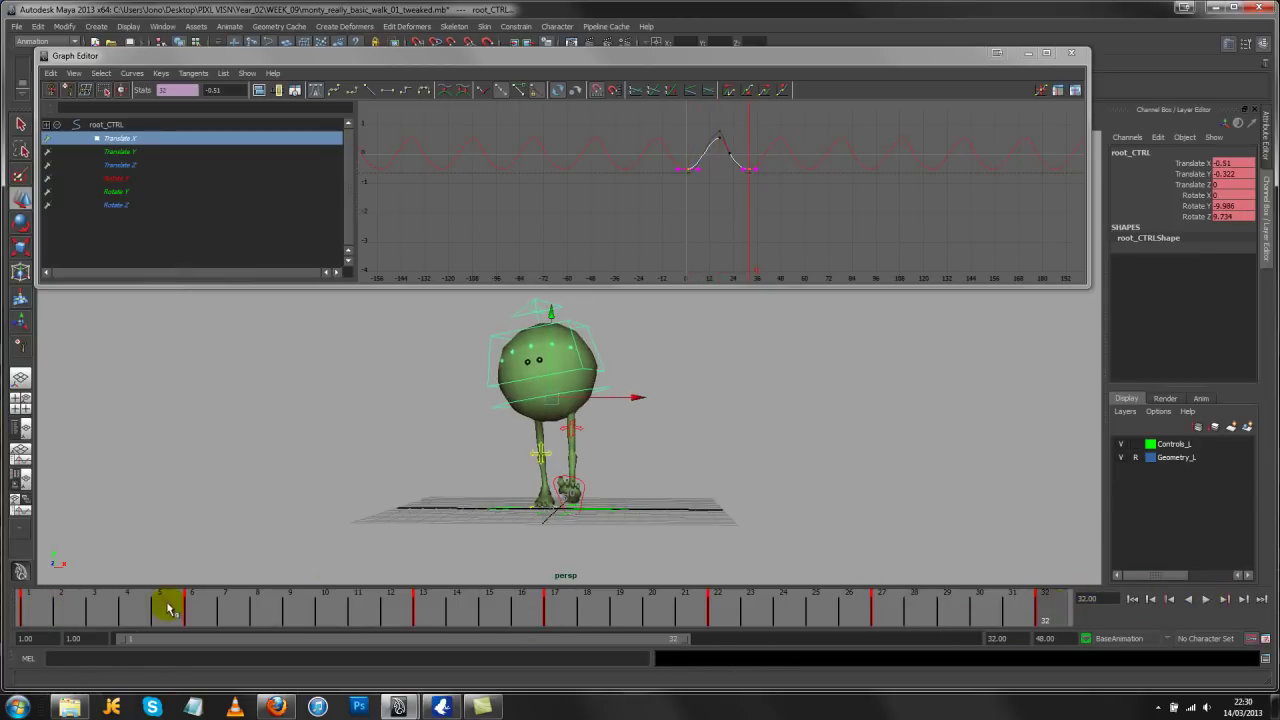
{"action": "left_click", "coordinate": [28, 614]}
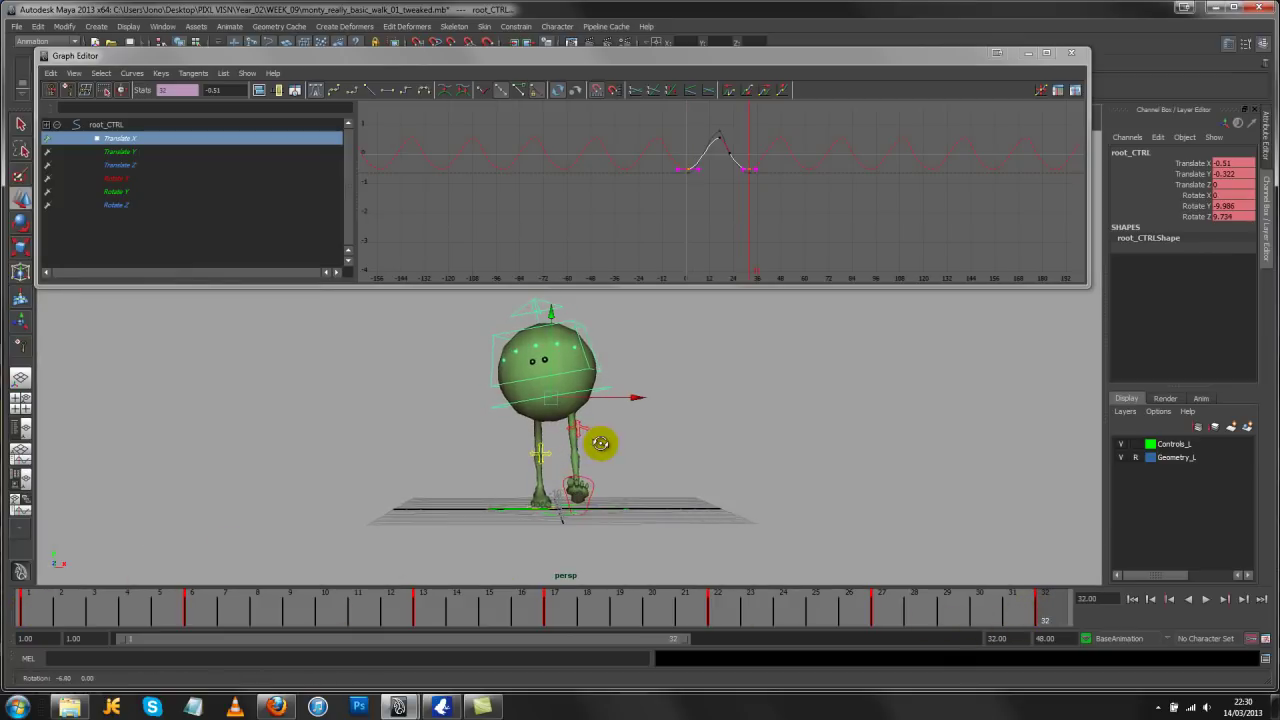
{"action": "left_click", "coordinate": [40, 609]}
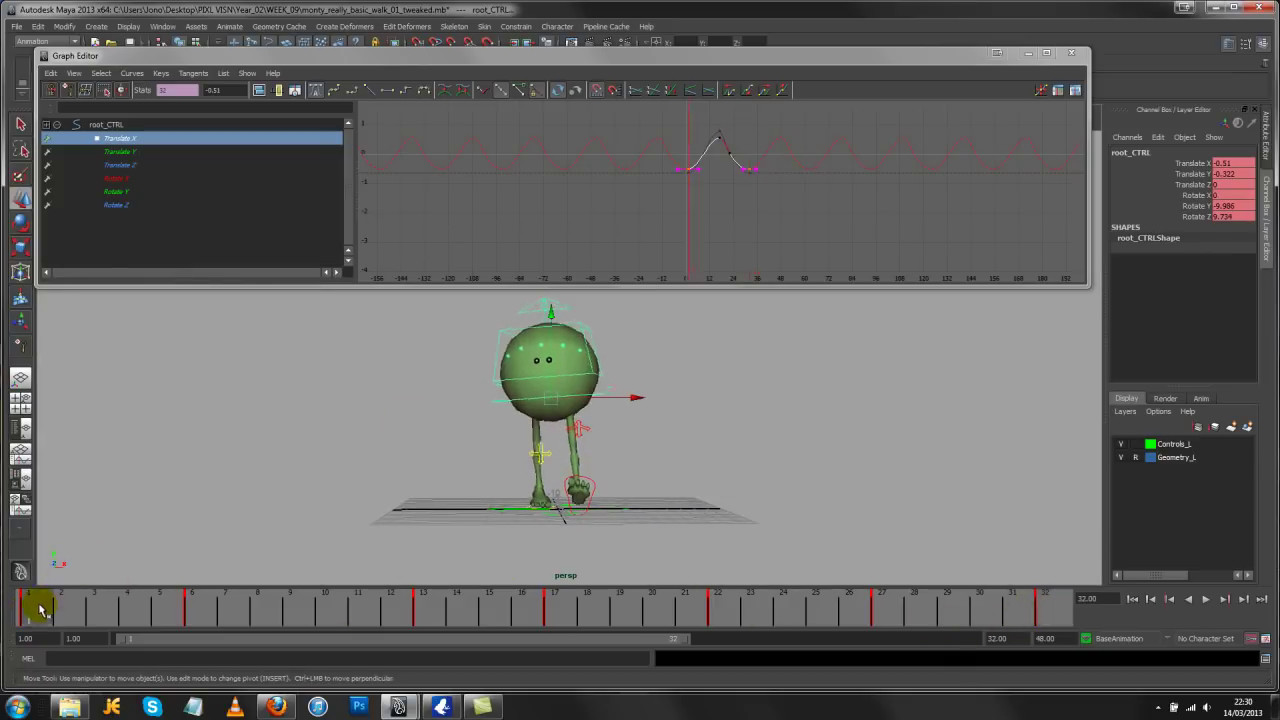
{"action": "left_click", "coordinate": [1046, 607]}
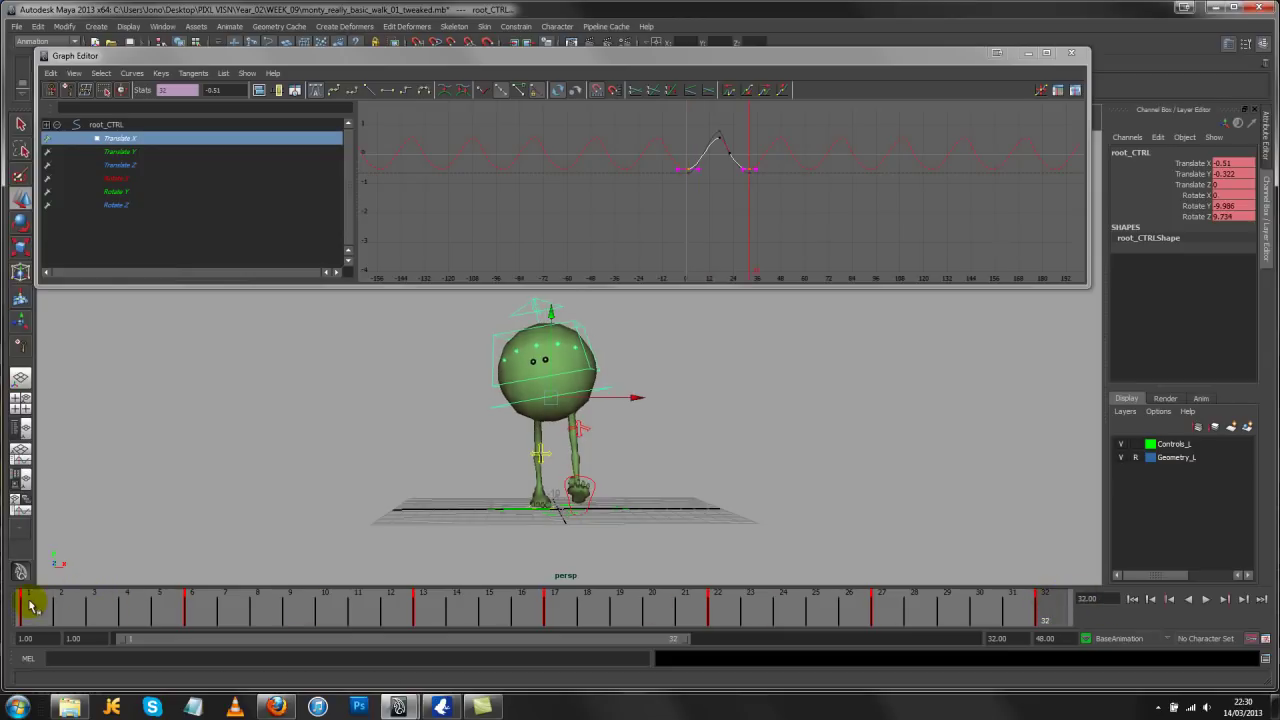
{"action": "left_click_drag", "start_coordinate": [30, 605], "coordinate": [1046, 607]}
{"action": "left_click", "coordinate": [1205, 600]}
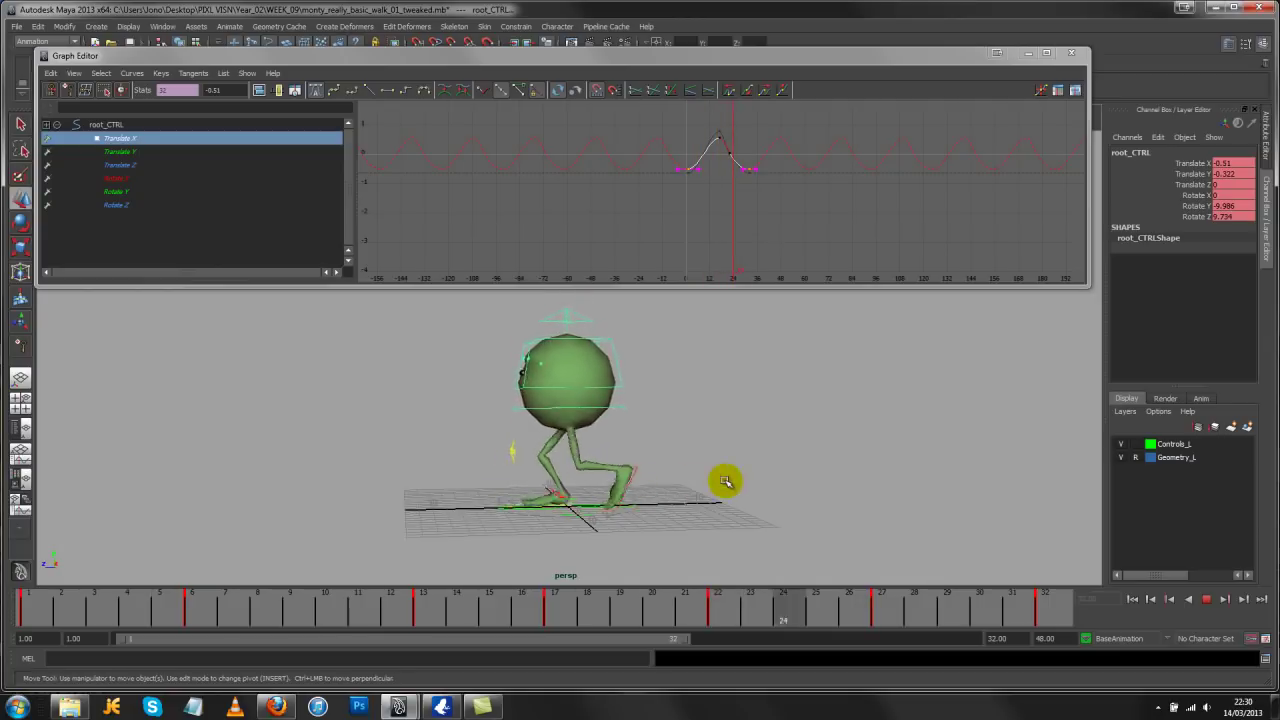
{"action": "left_click_drag", "start_coordinate": [670, 486], "coordinate": [586, 429], "text": "alt"}
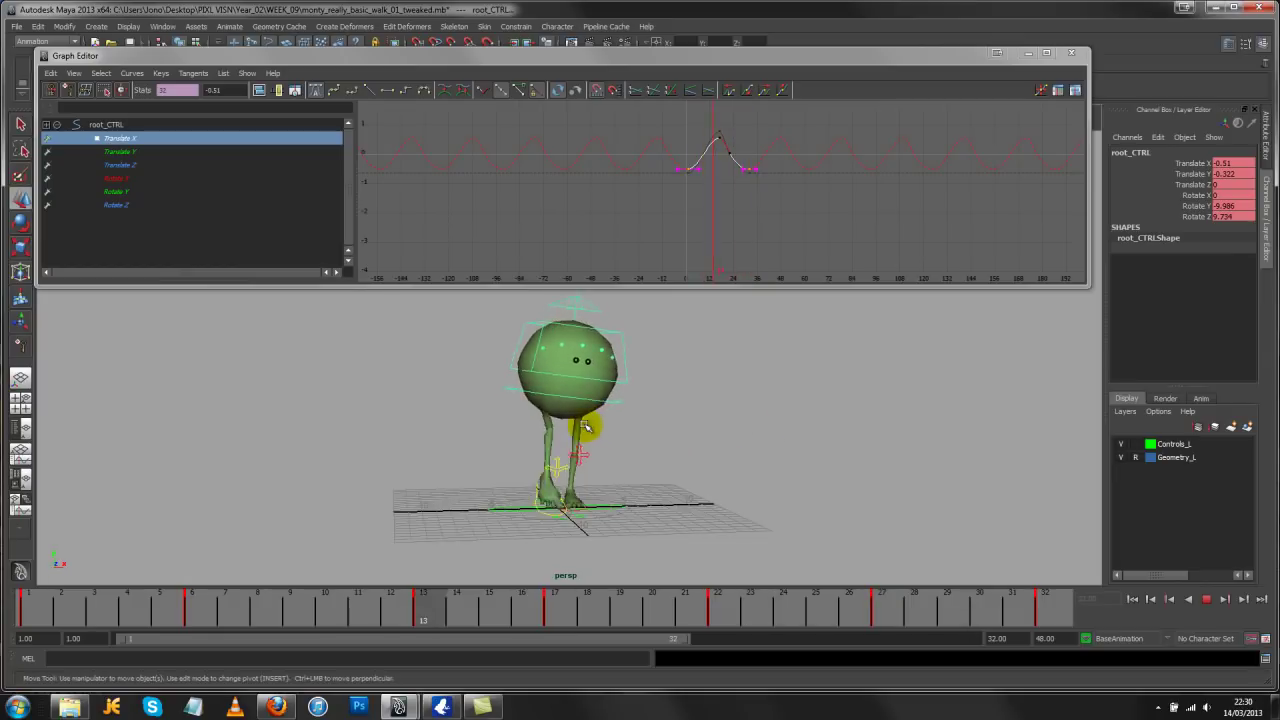
{"action": "left_click_drag", "start_coordinate": [744, 481], "coordinate": [563, 532], "text": "alt"}
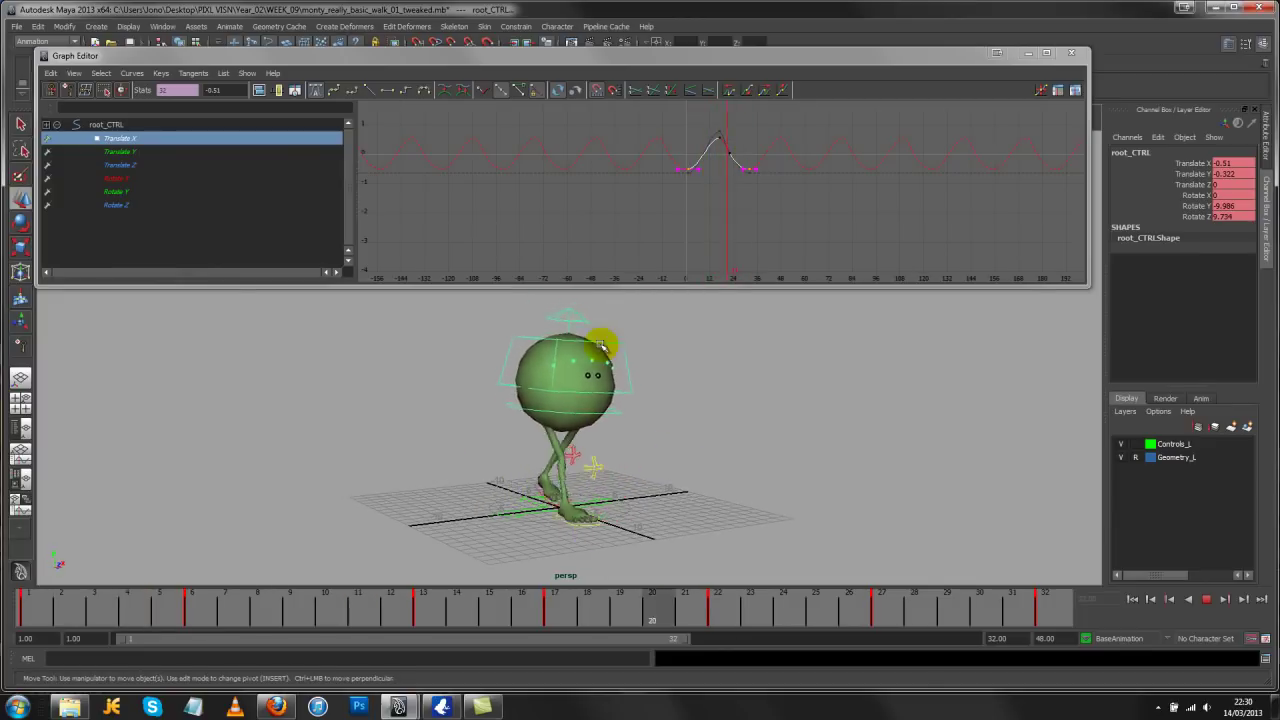
{"action": "left_click_drag", "start_coordinate": [749, 526], "coordinate": [588, 362], "text": "alt"}
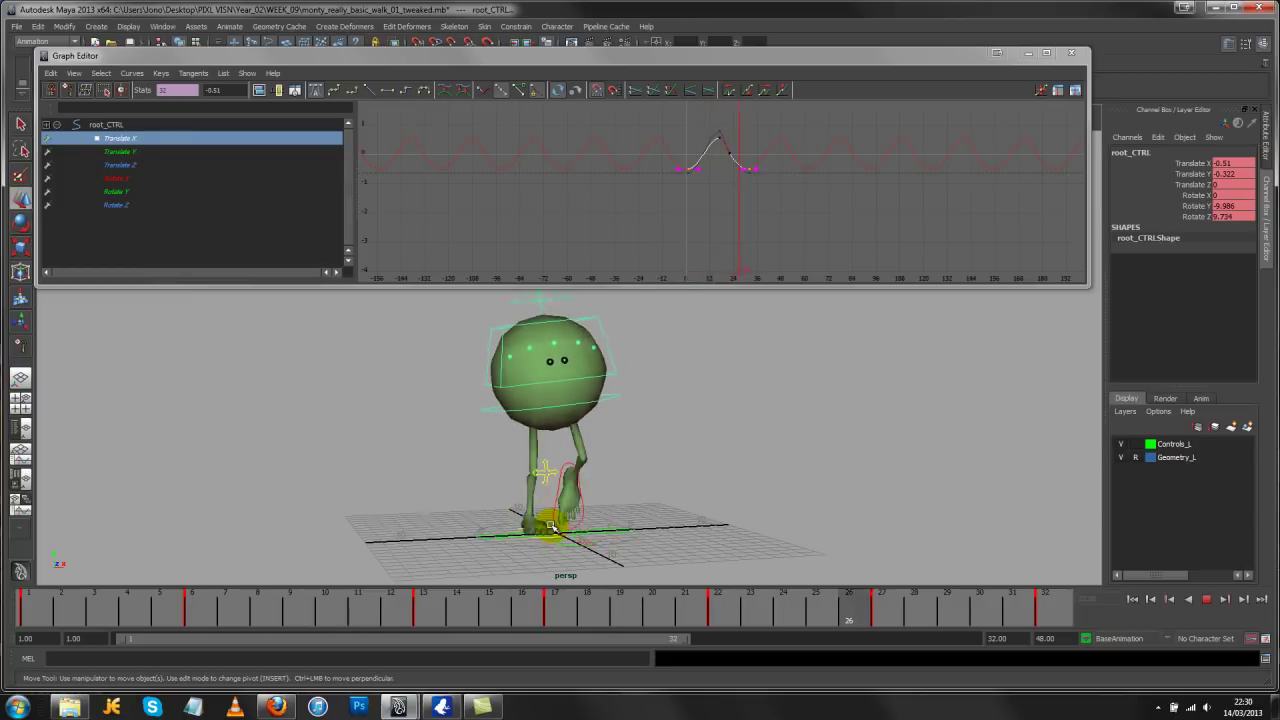
{"action": "left_click_drag", "start_coordinate": [550, 527], "coordinate": [640, 434], "text": "alt"}
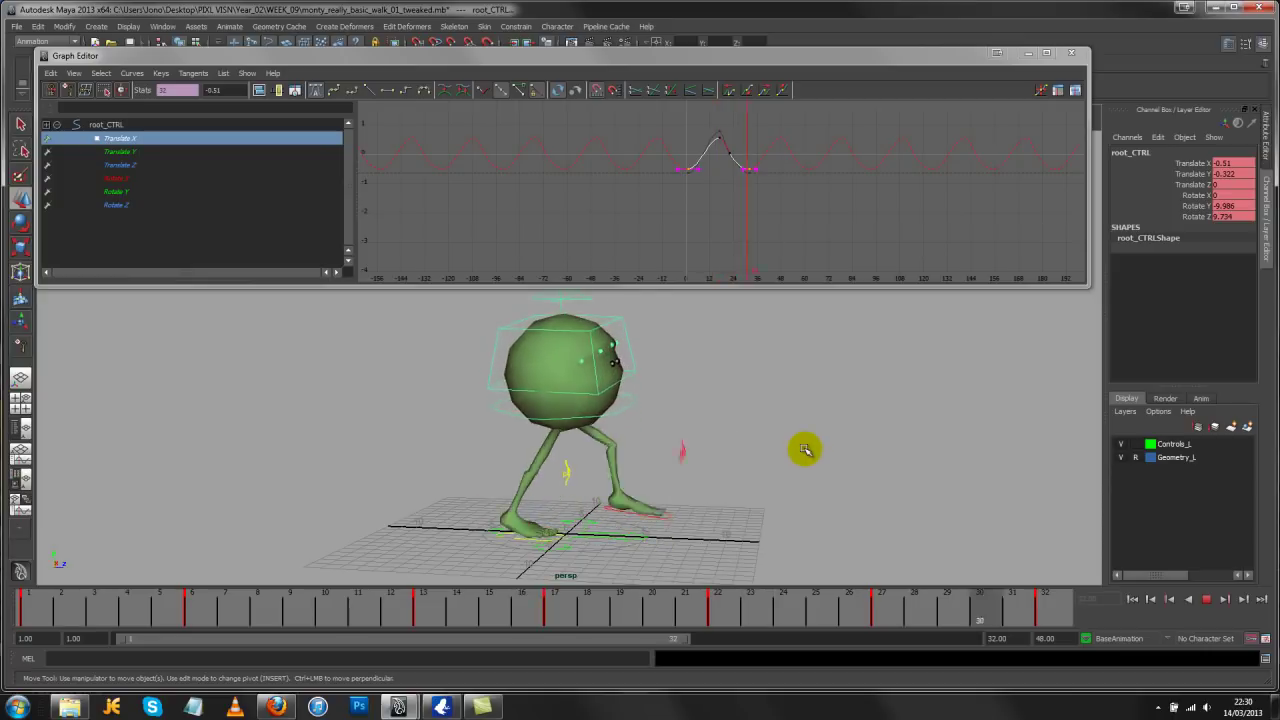
{"action": "left_click_drag", "start_coordinate": [806, 450], "coordinate": [743, 446], "text": "alt"}
{"action": "left_click_drag", "start_coordinate": [671, 391], "coordinate": [703, 451], "text": "alt"}
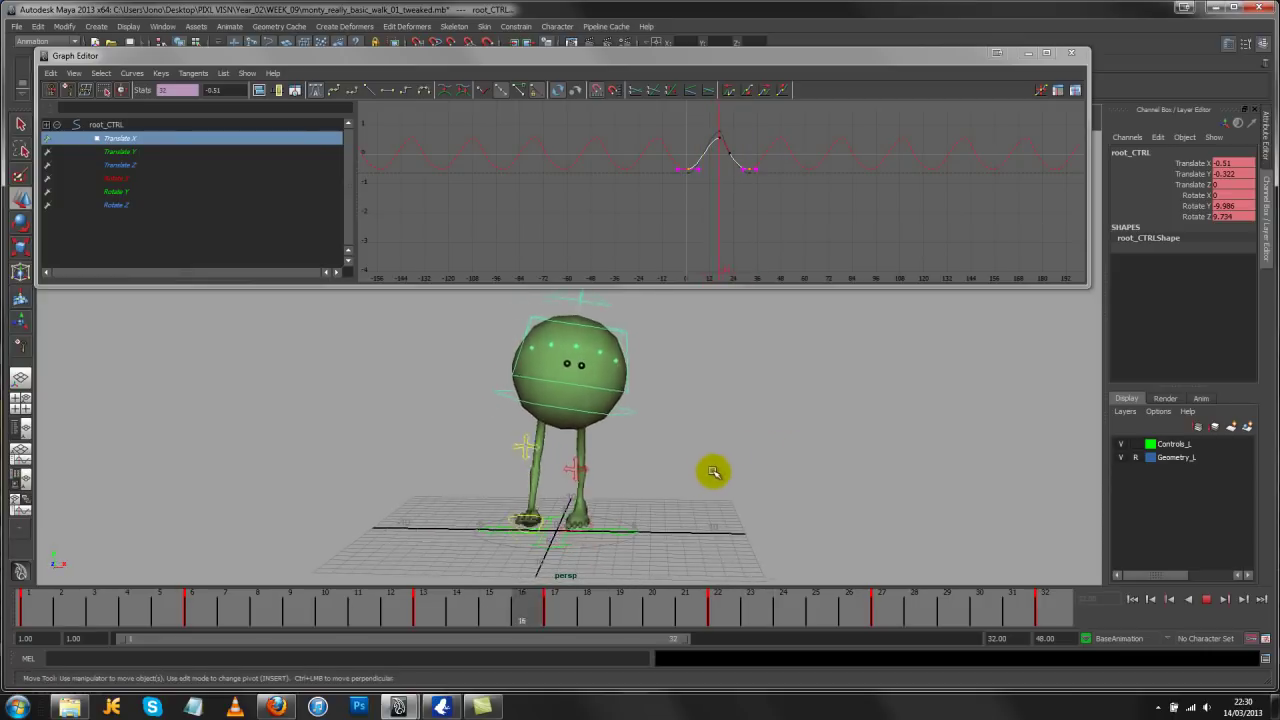